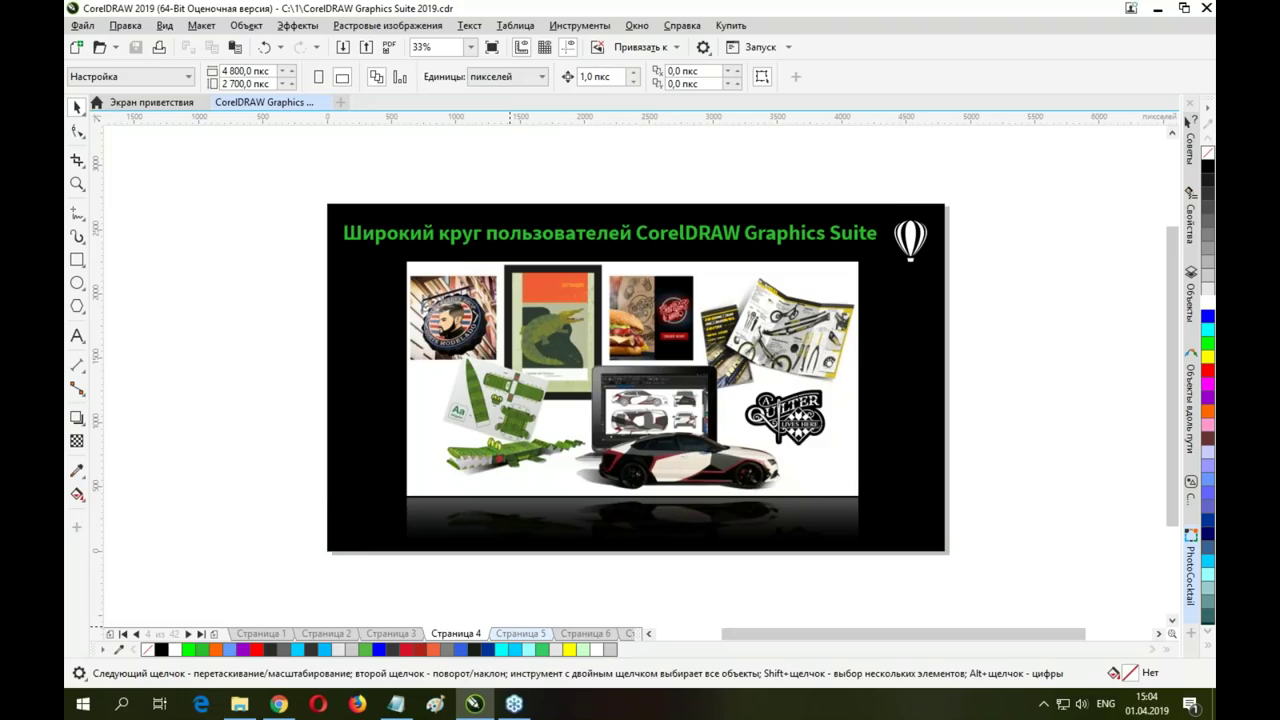
Page forward through Страница 5, 6 and 7 to Страница 8, the version-contents slide
left_click(508, 634)
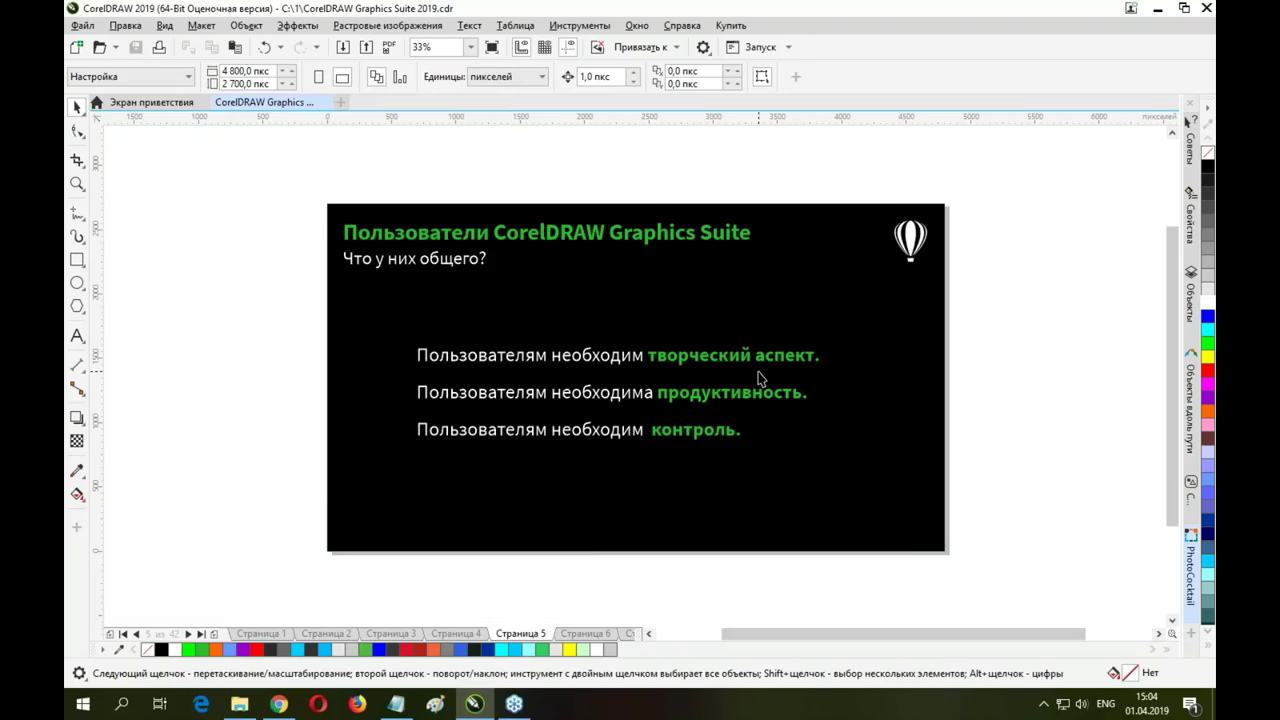
left_click(580, 634)
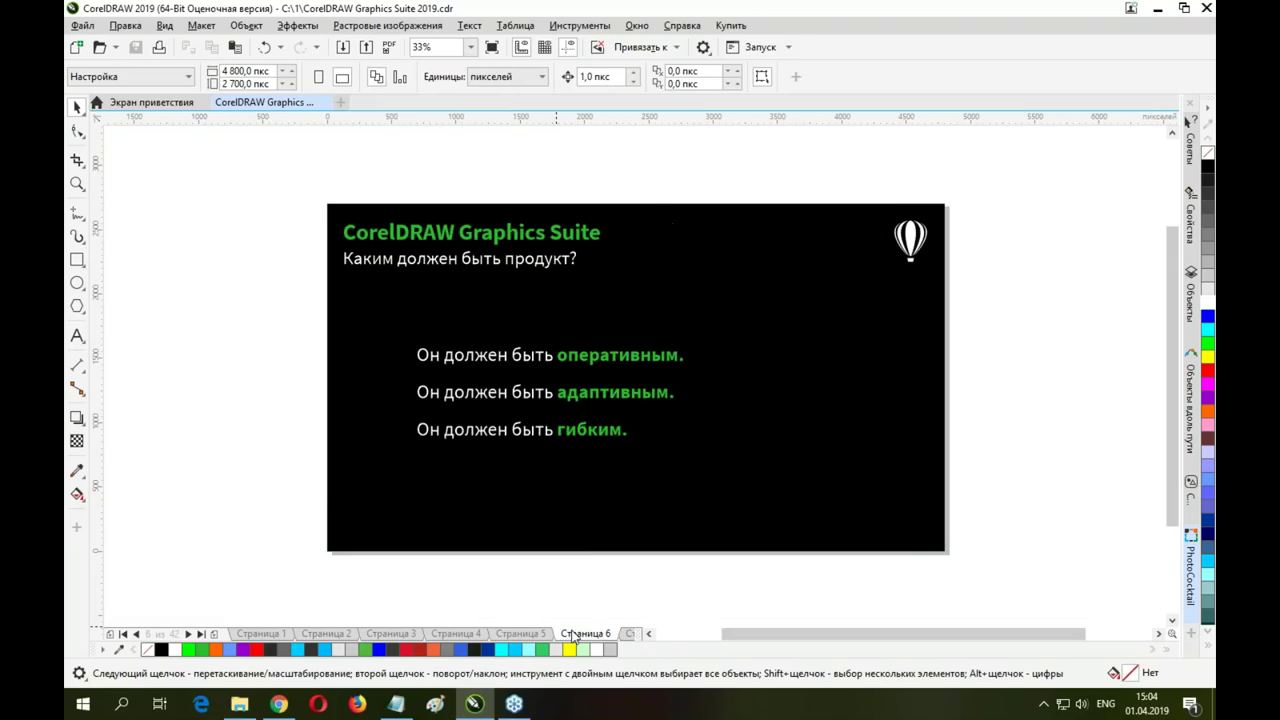
left_click(630, 635)
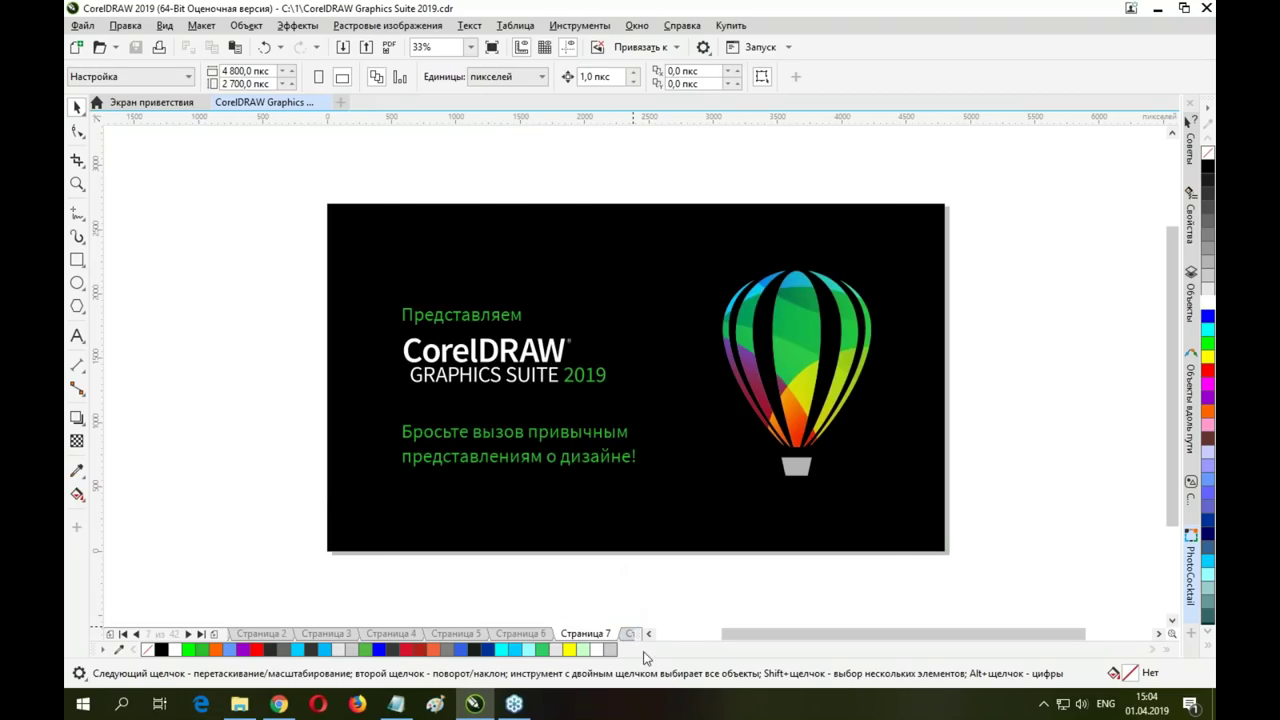
left_click(628, 634)
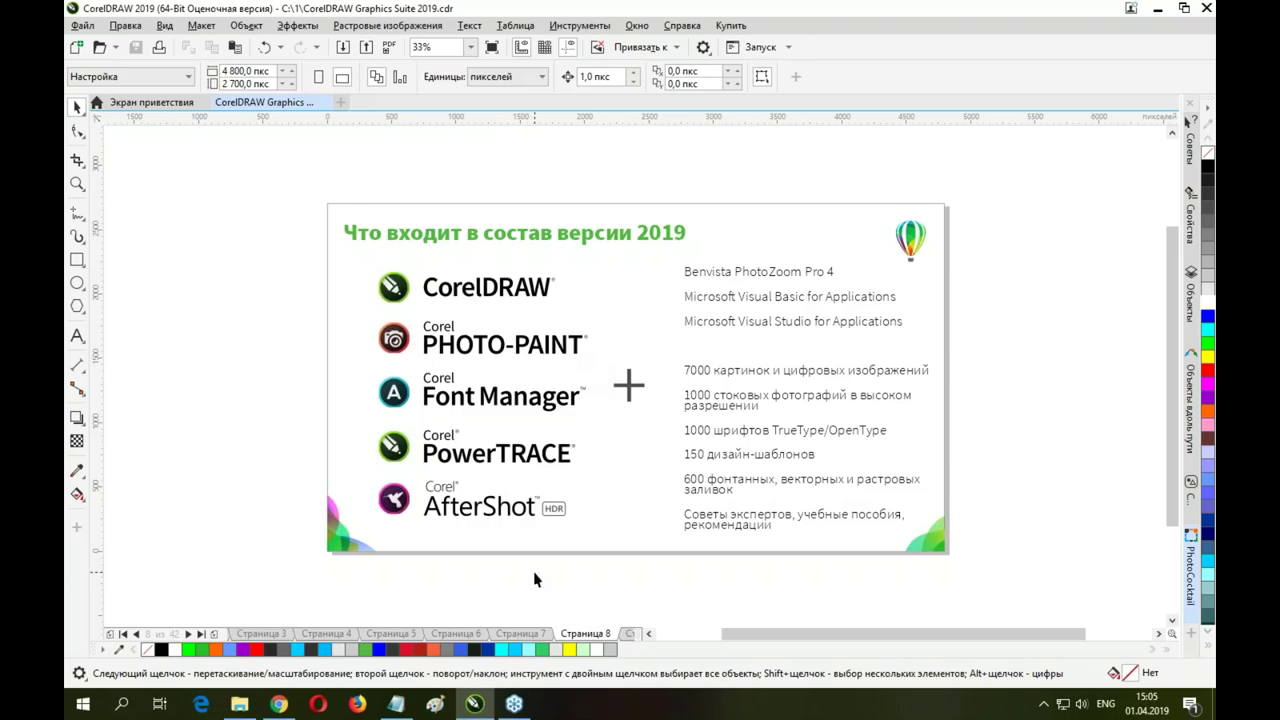
Step through Страница 9, 10 and 11 to the Mac announcement slide on Страница 12
left_click(629, 635)
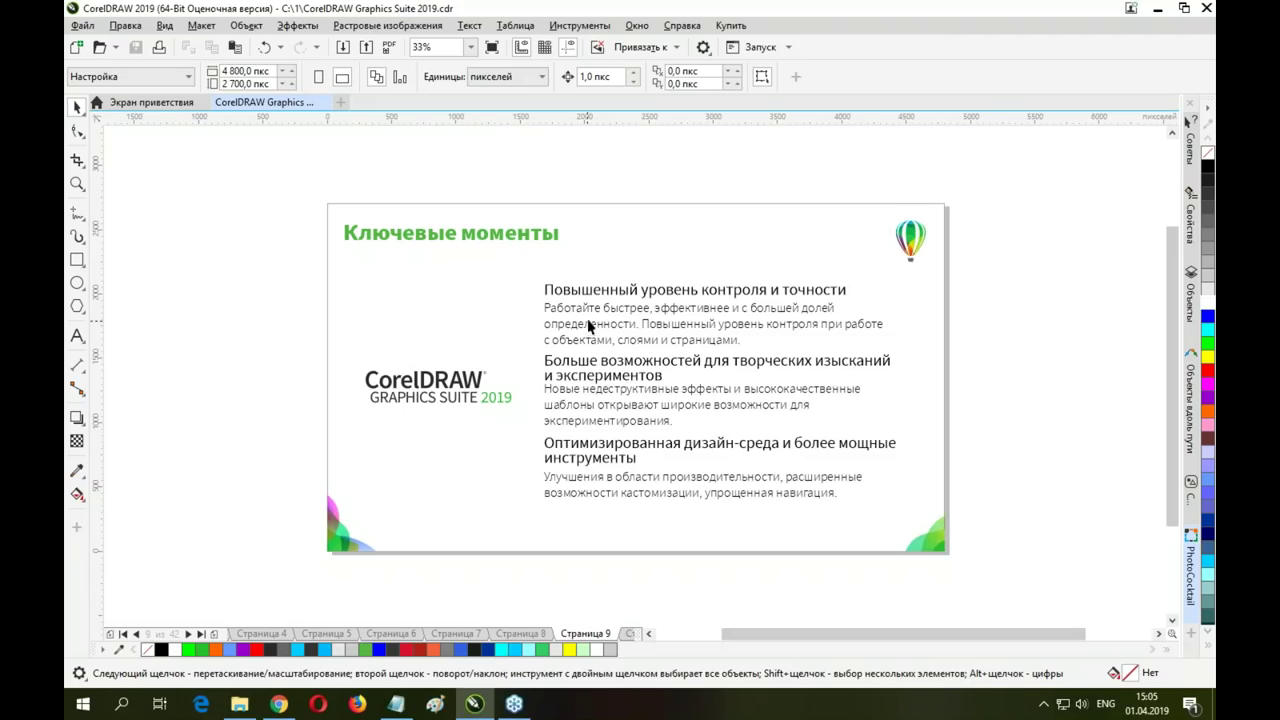
left_click(632, 633)
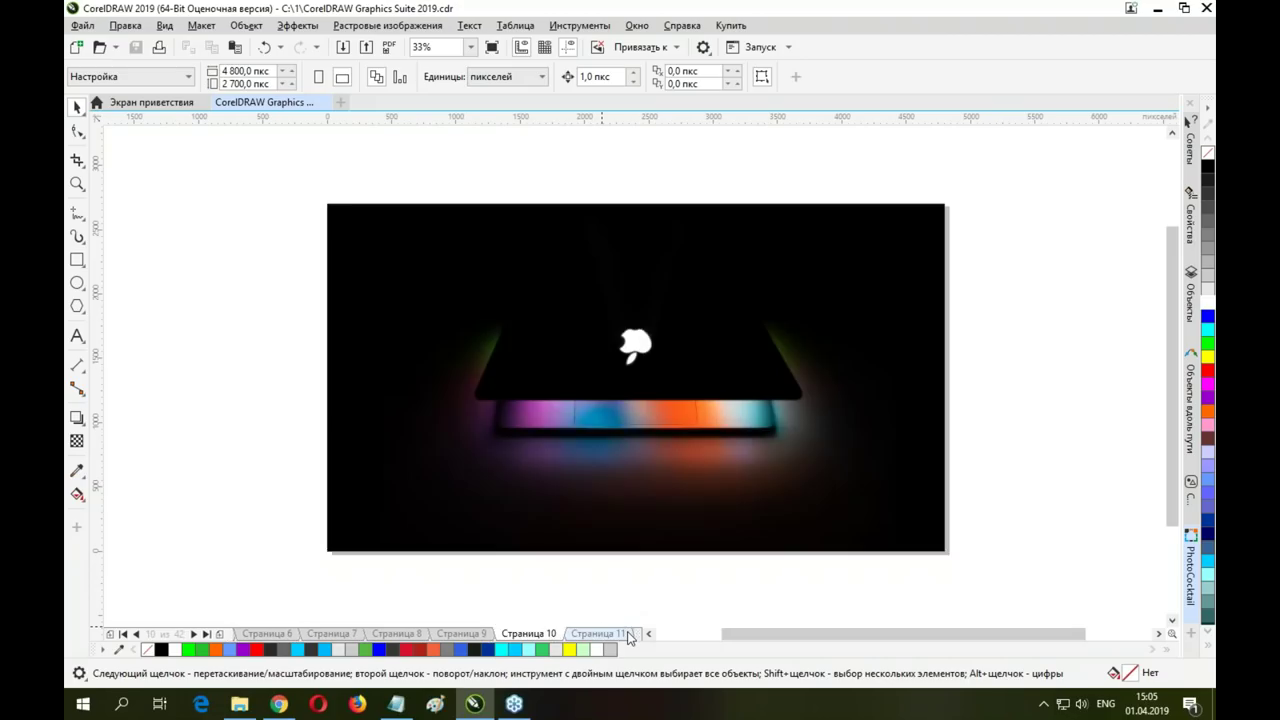
left_click(608, 636)
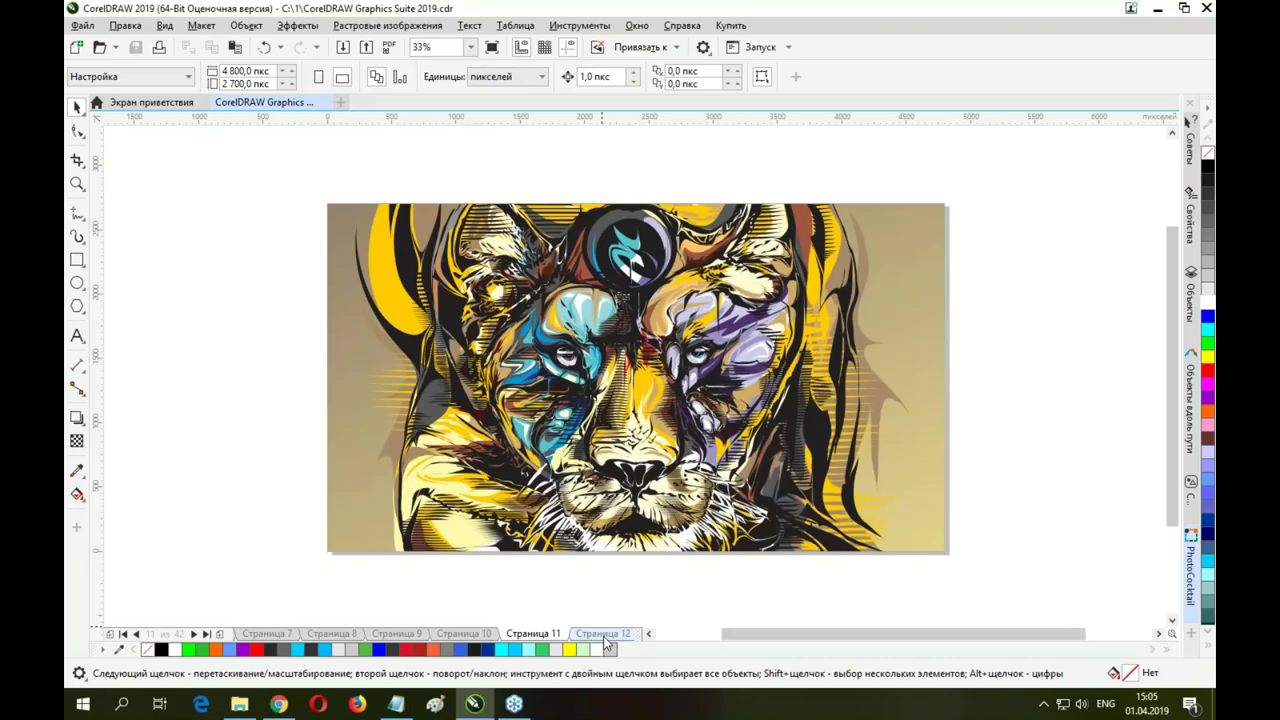
left_click(615, 636)
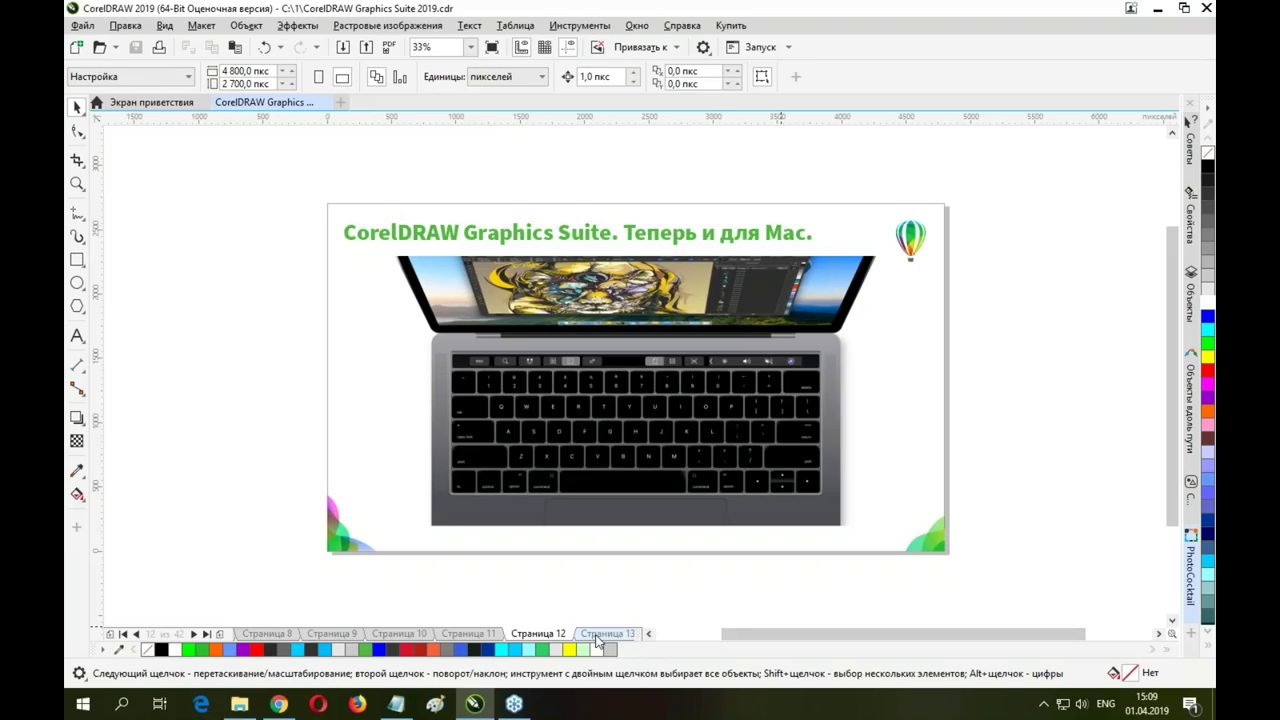
Advance via Страница 13 to Страница 14, «Сохраняйте контроль: работа с пикселями»
left_click(599, 637)
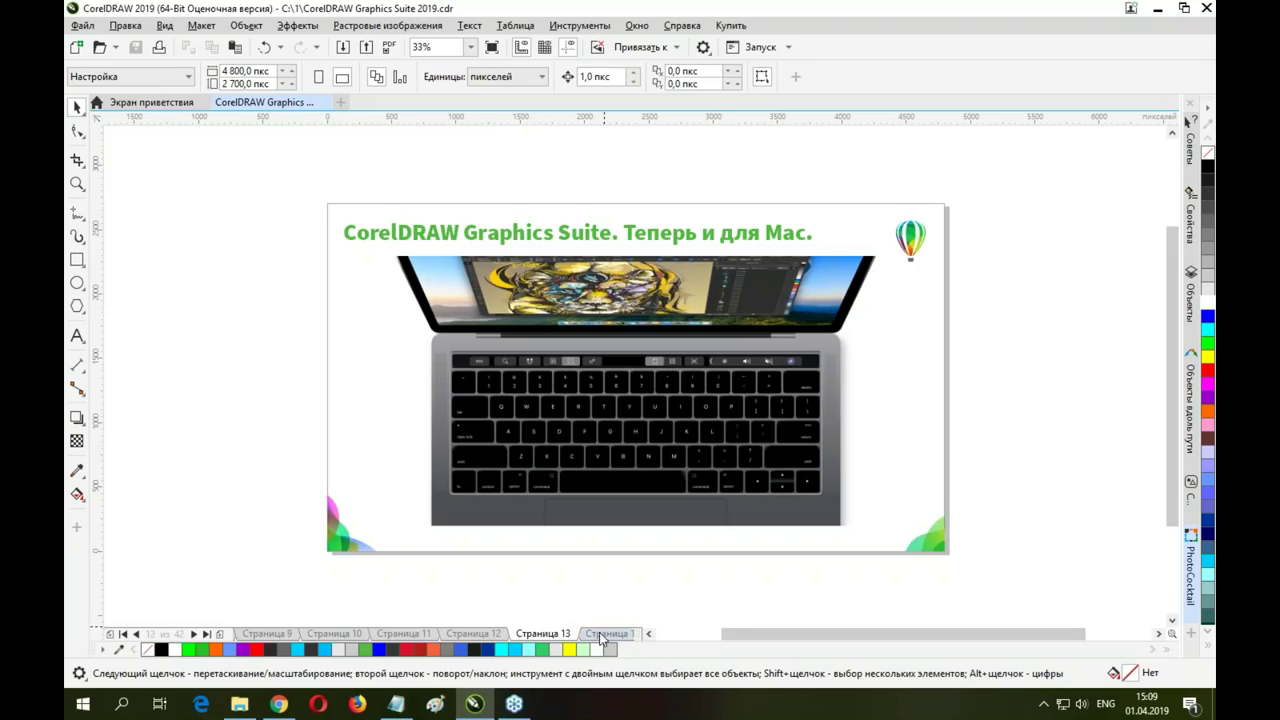
left_click(605, 637)
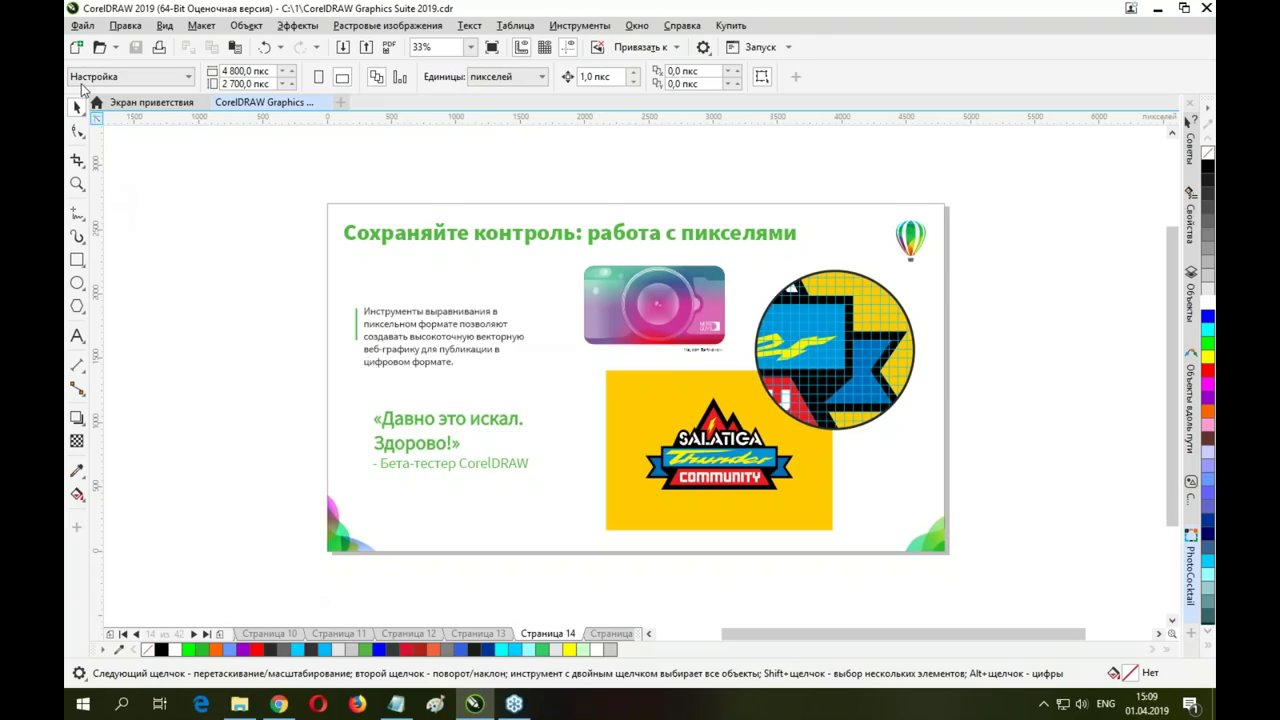
Create a new document using the Веб-страница (960 x 960) page size preset
left_click(77, 30)
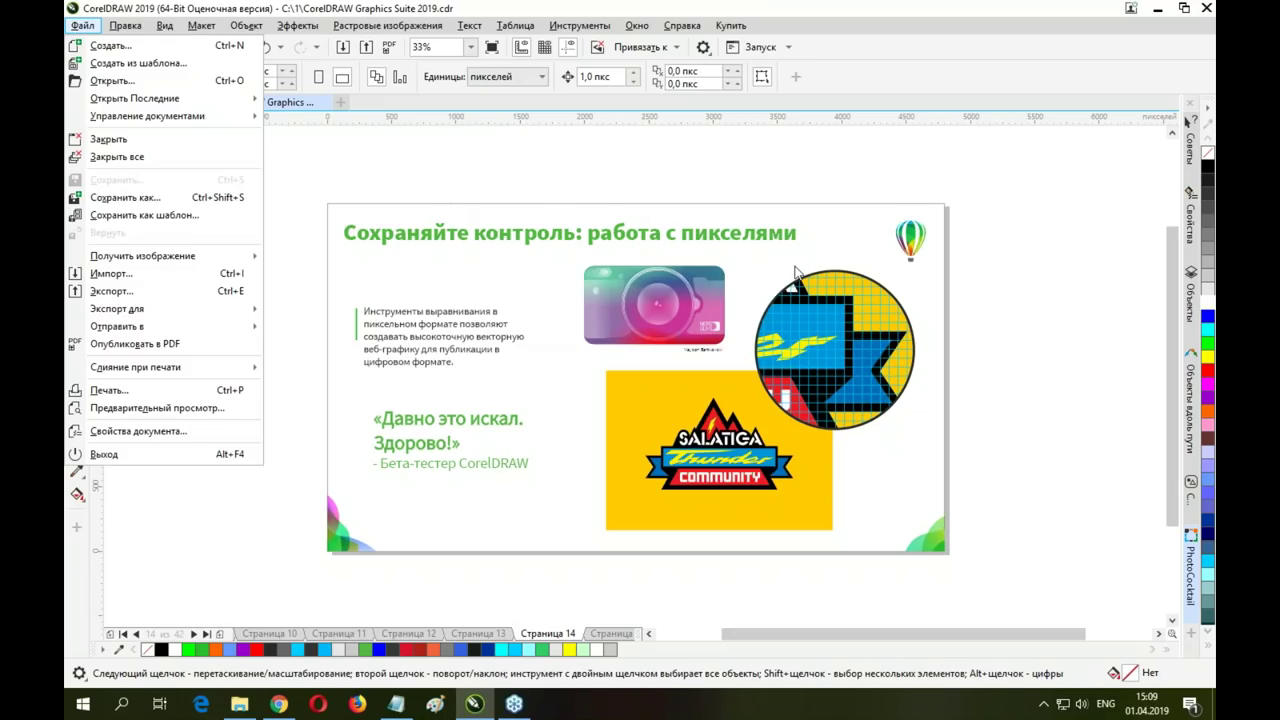
left_click(125, 25)
left_click(82, 25)
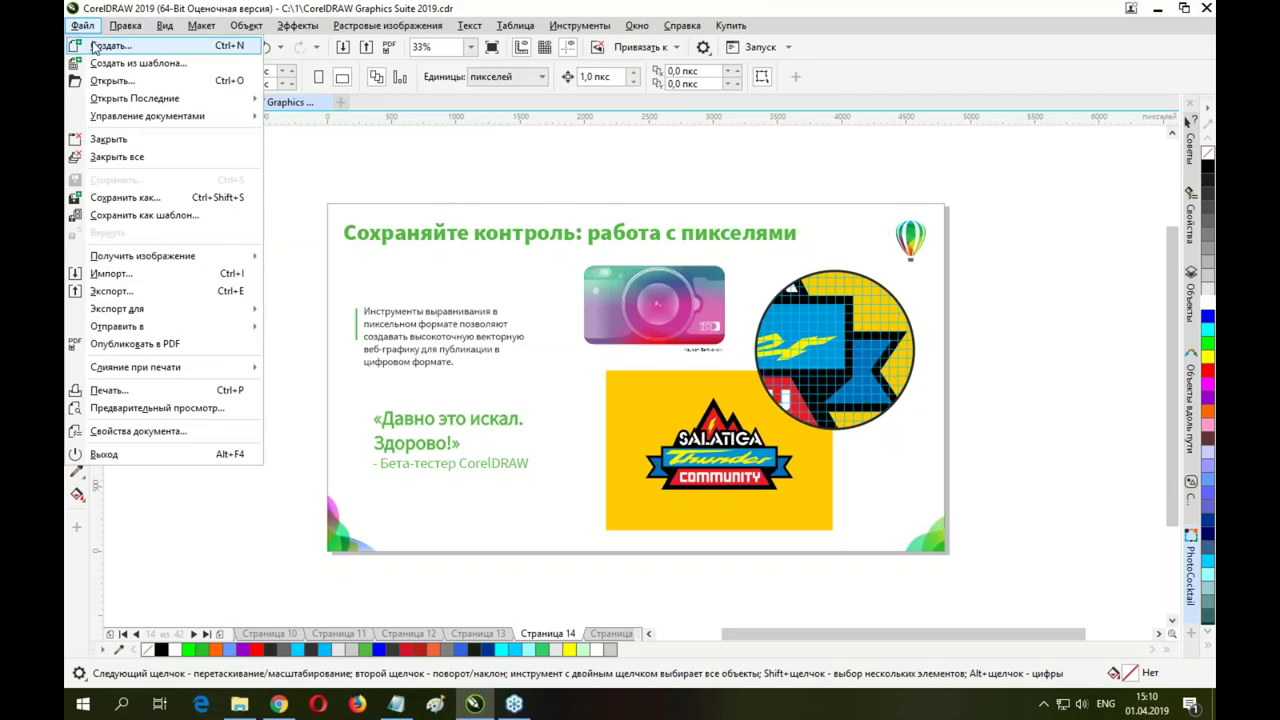
left_click(105, 45)
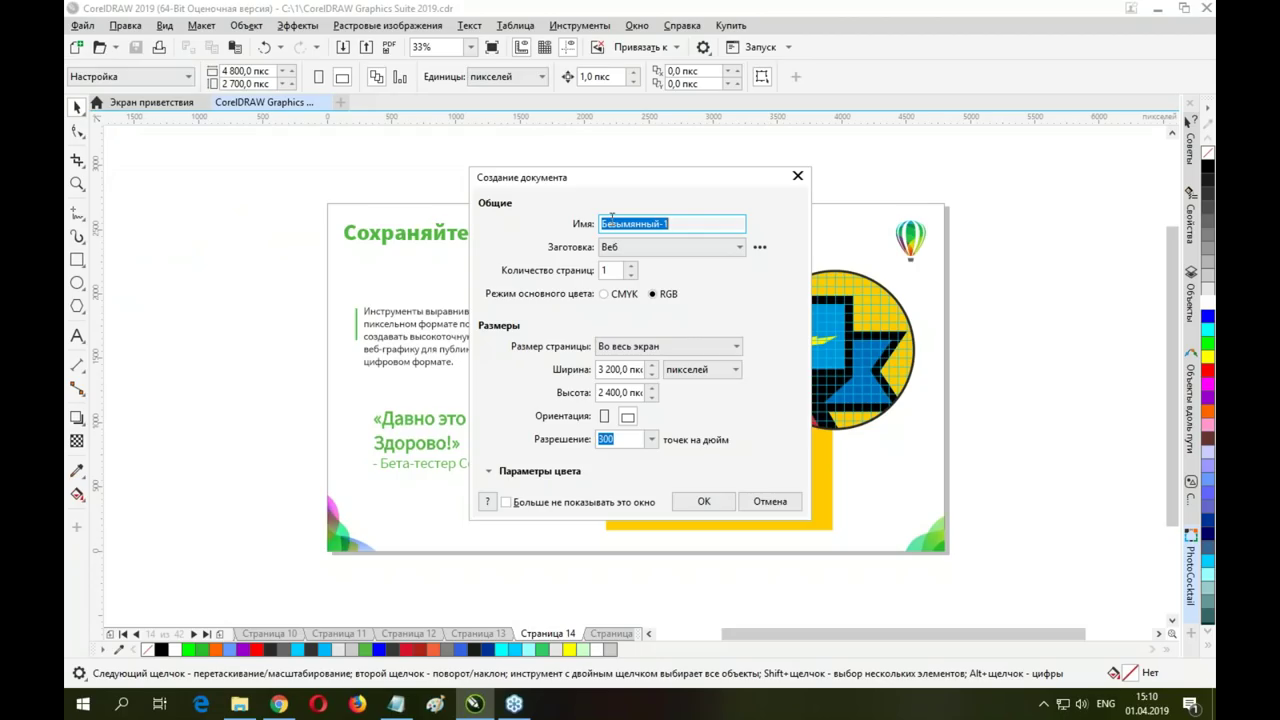
left_click(624, 350)
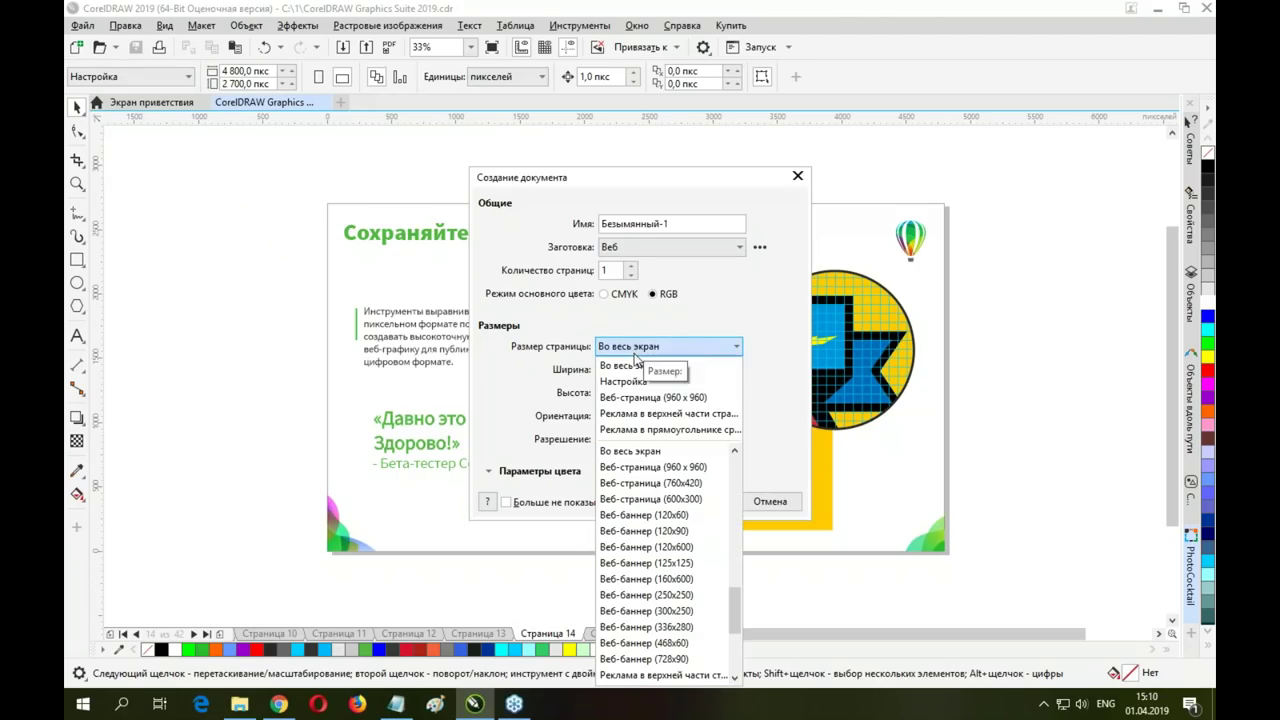
left_click(634, 399)
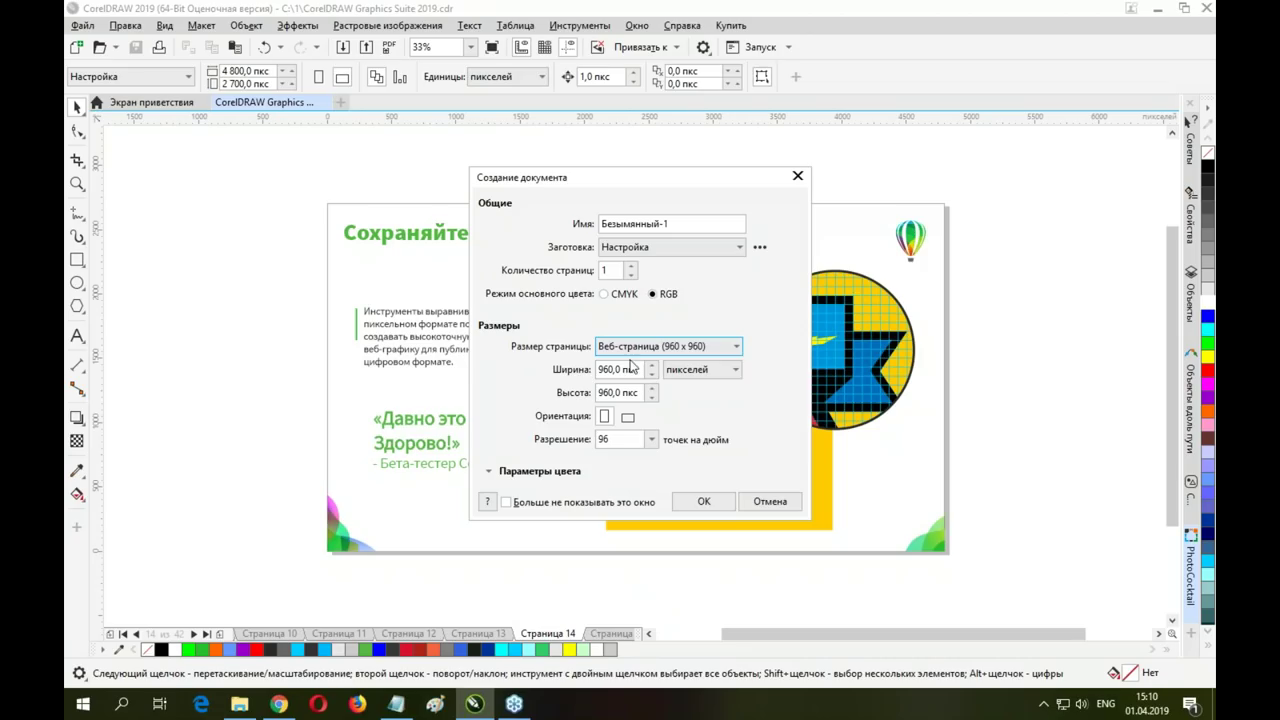
left_click(714, 502)
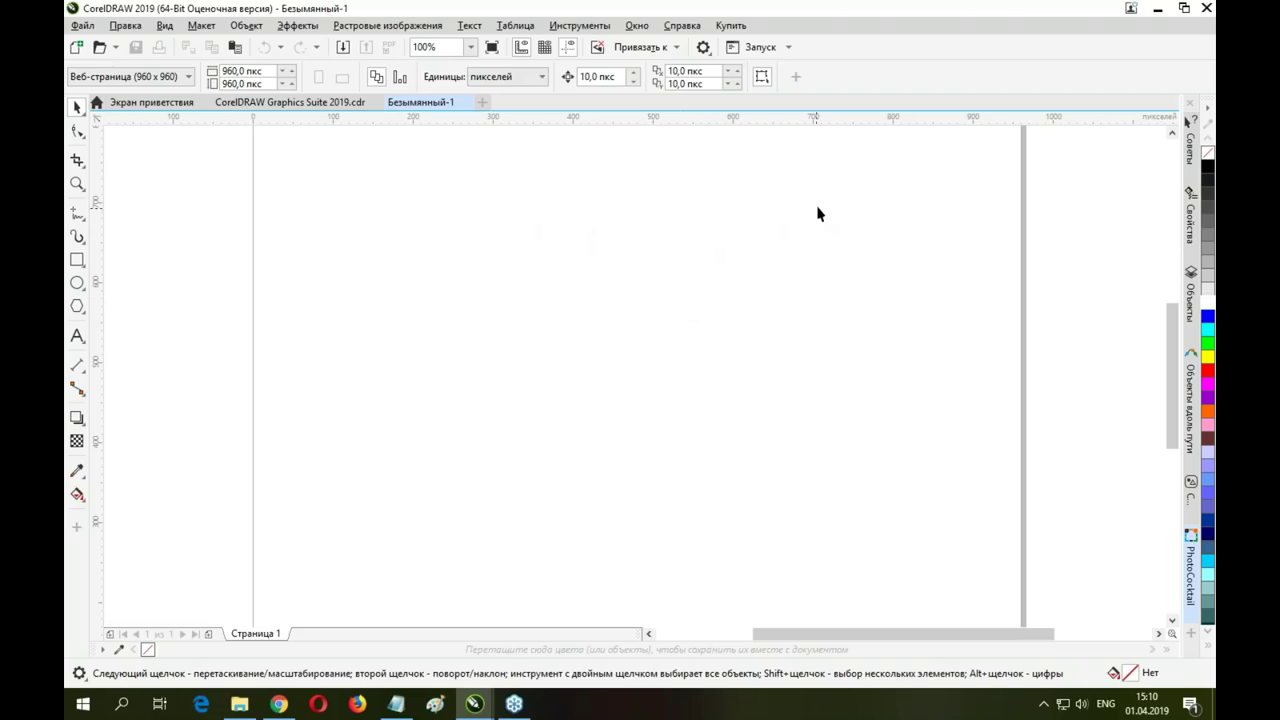
left_click_drag(1170, 364, 1172, 346)
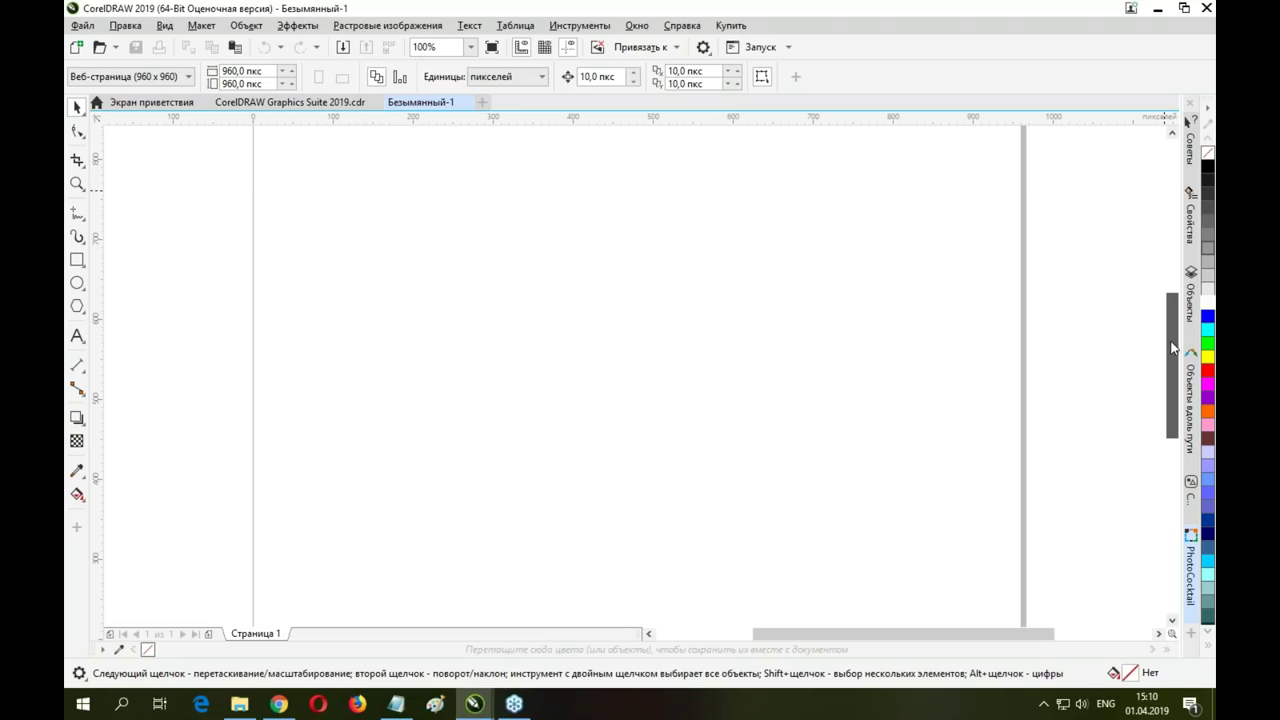
left_click_drag(1174, 347, 1176, 369)
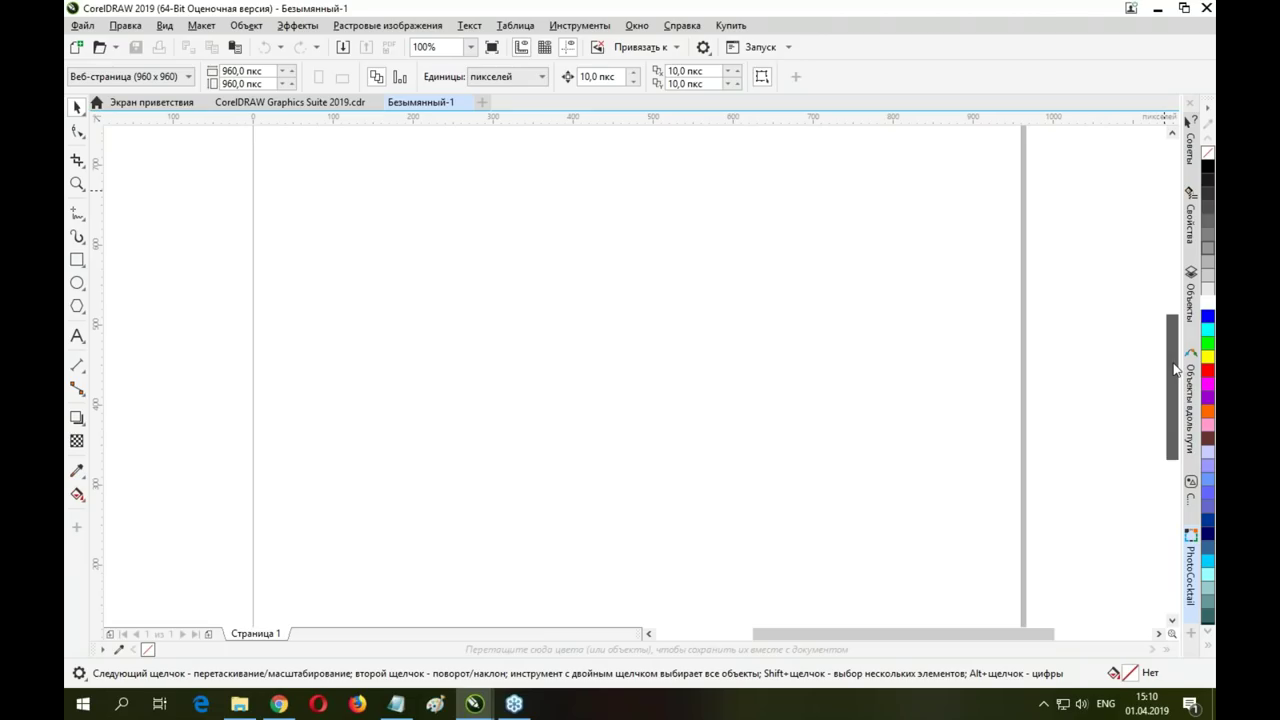
scroll(740, 350, "down", 2)
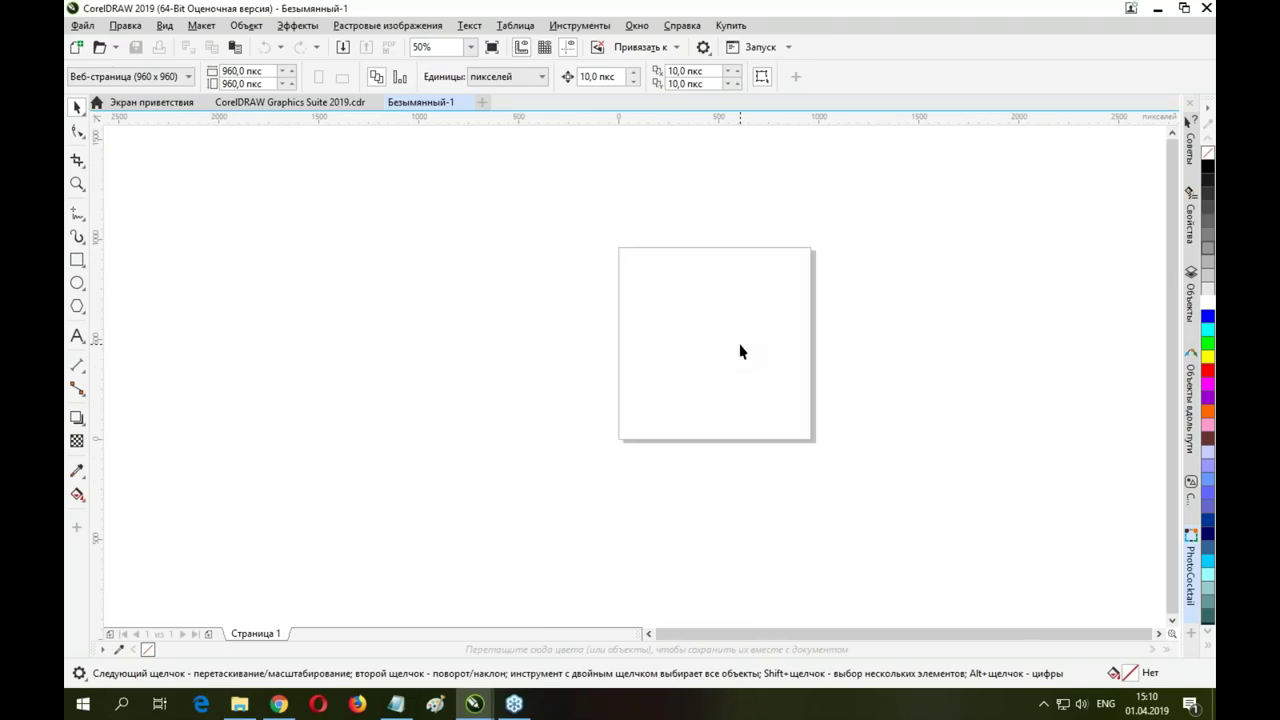
scroll(740, 352, "up", 2)
scroll(740, 352, "down", 2)
scroll(740, 352, "up", 1)
scroll(741, 350, "up", 1)
scroll(741, 350, "down", 1)
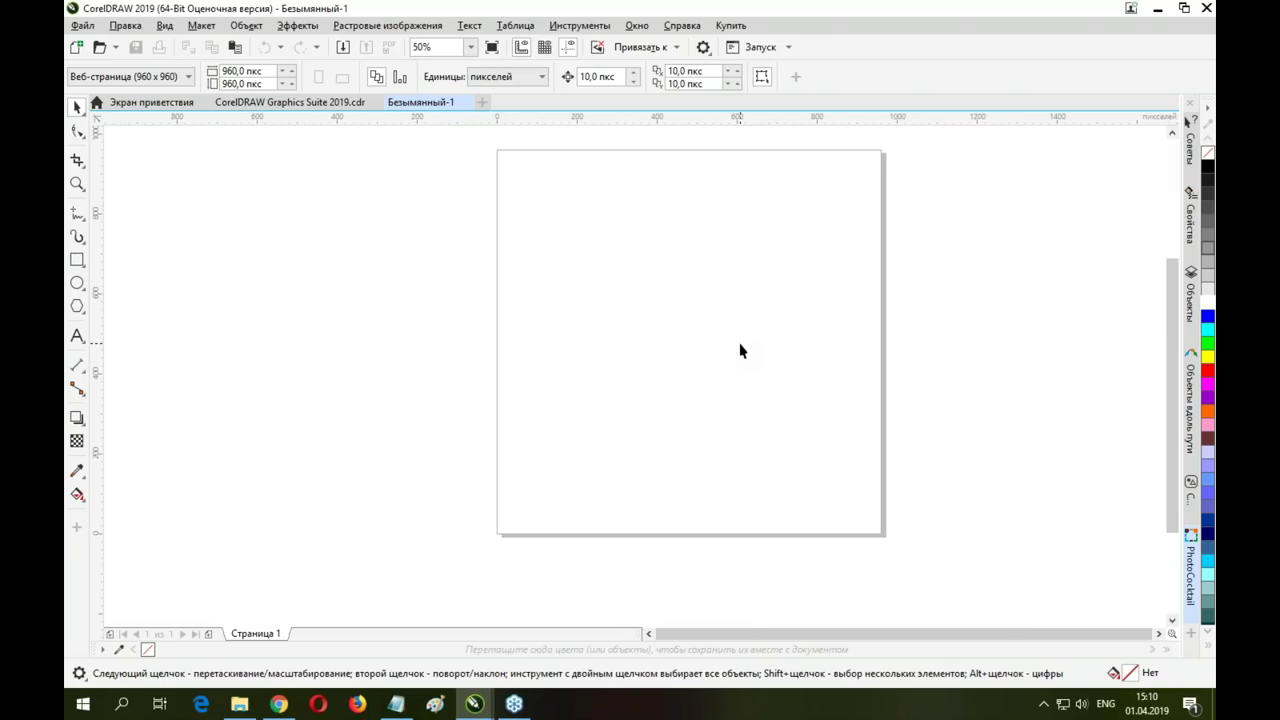
scroll(740, 350, "up", 1)
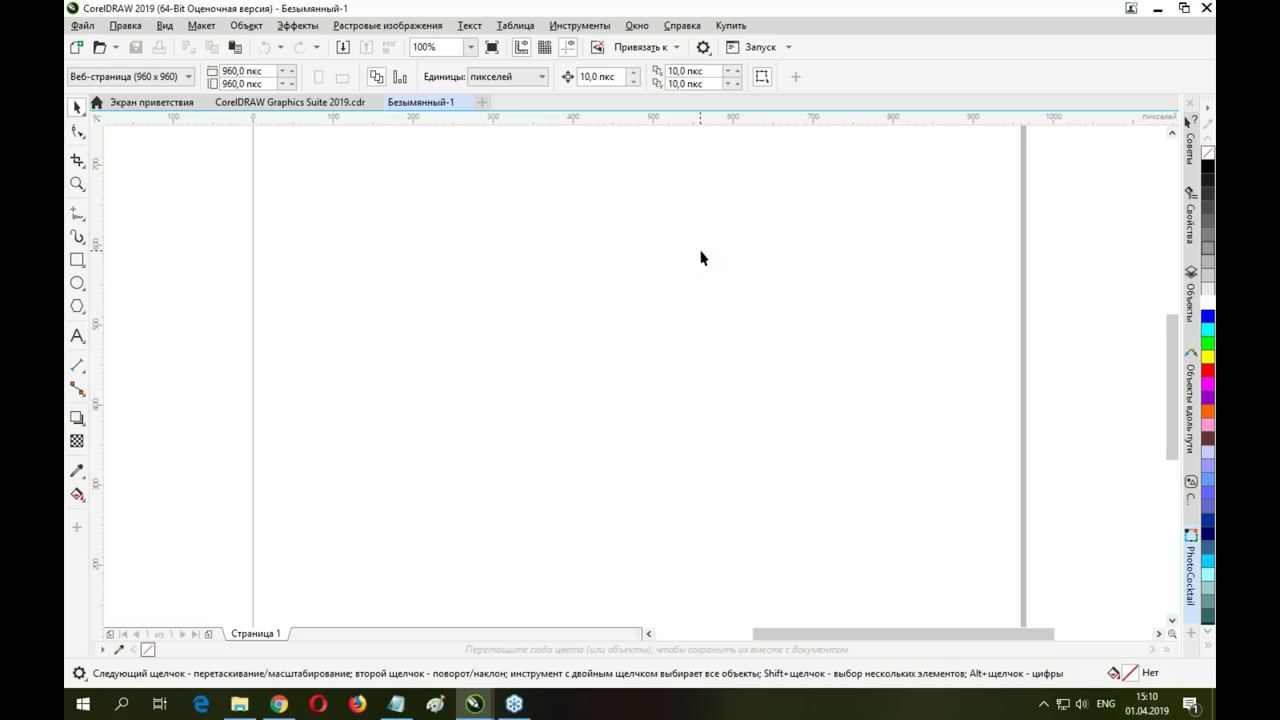
key("h")
left_click_drag(754, 242, 868, 285)
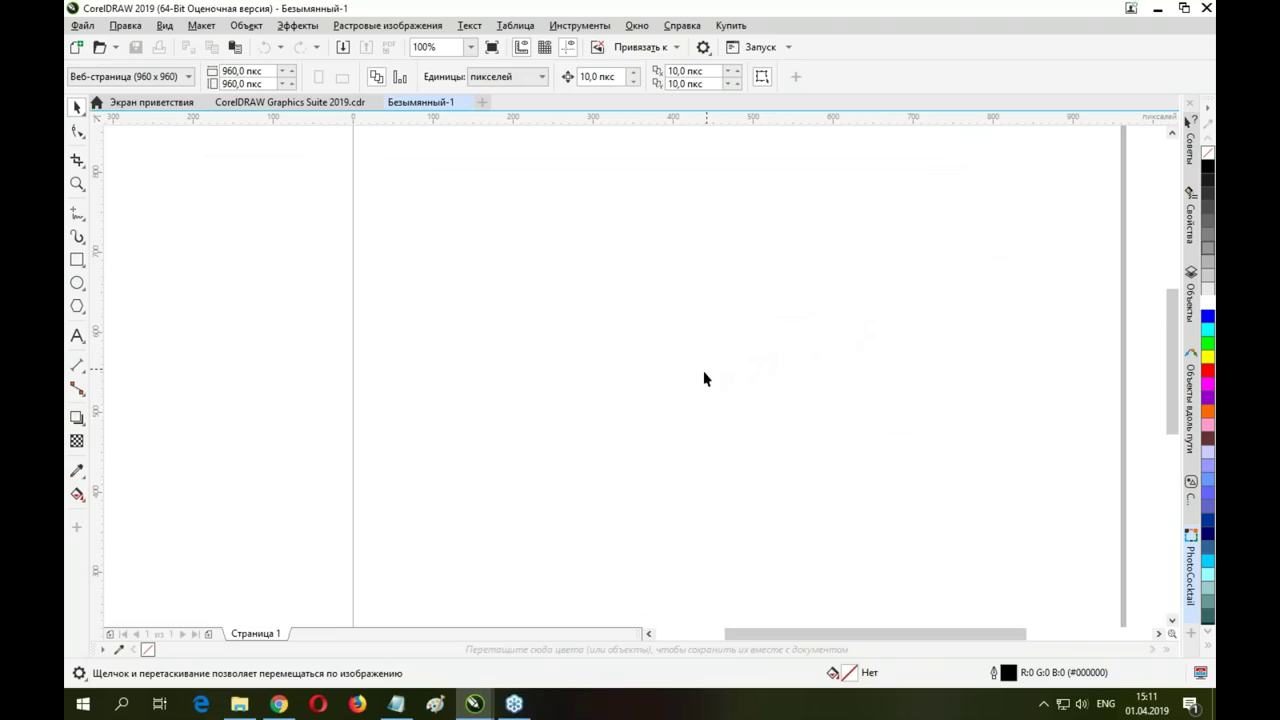
left_click_drag(1171, 630, 1111, 602)
left_click_drag(757, 340, 626, 537)
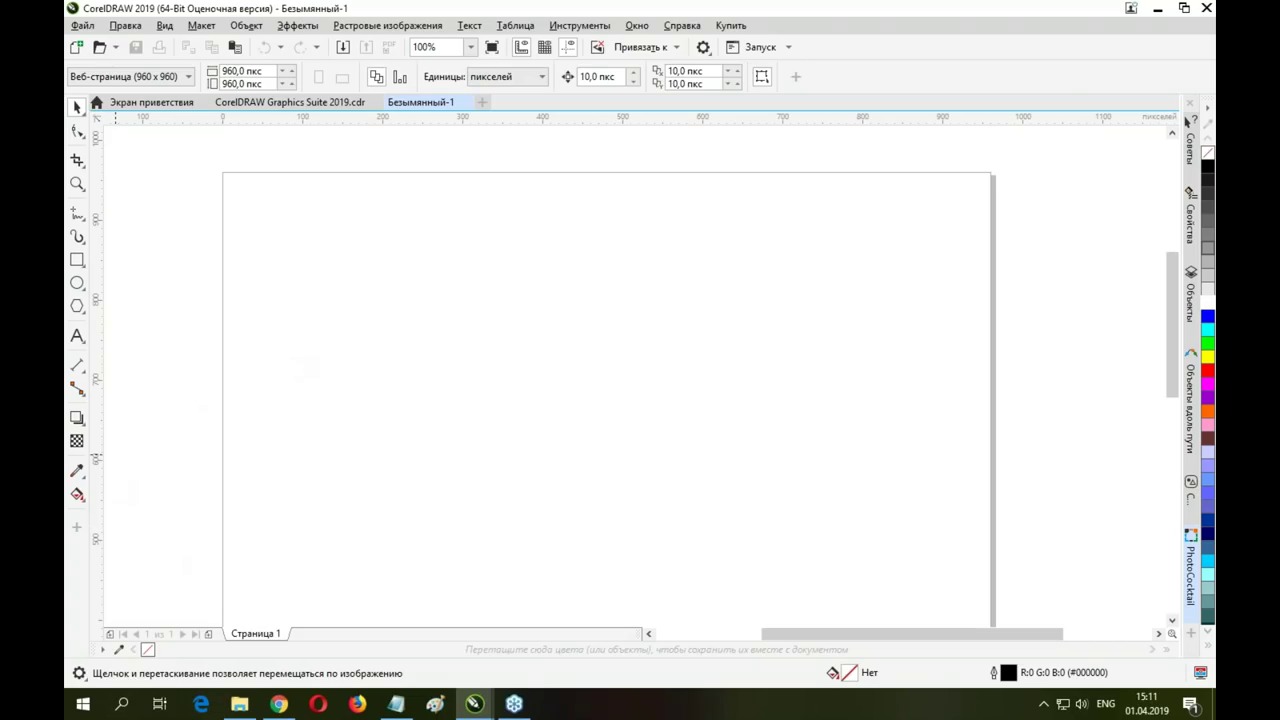
left_click(76, 259)
Draw a rectangle near the top-left of the page and set its width to 100 px
mouse_move(313, 223)
left_mouse_down()
mouse_move(492, 305)
mouse_move(488, 341)
left_mouse_up()
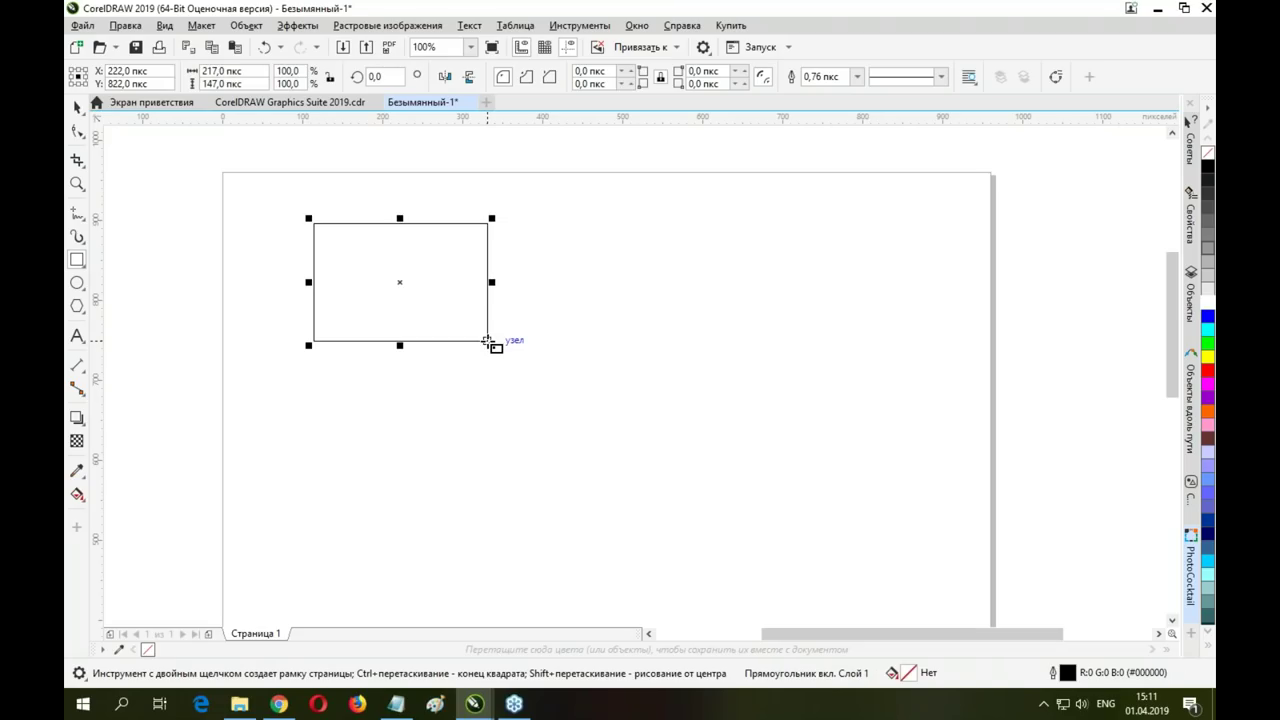
double_click(248, 71)
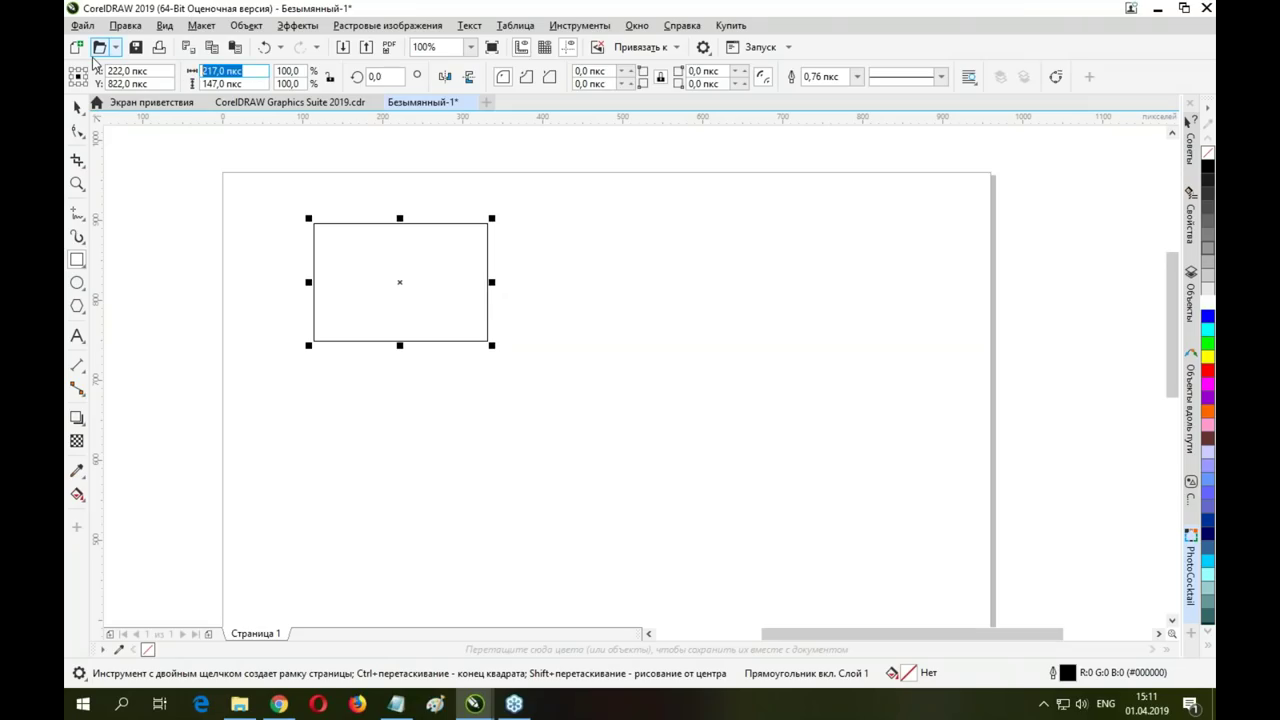
type("100")
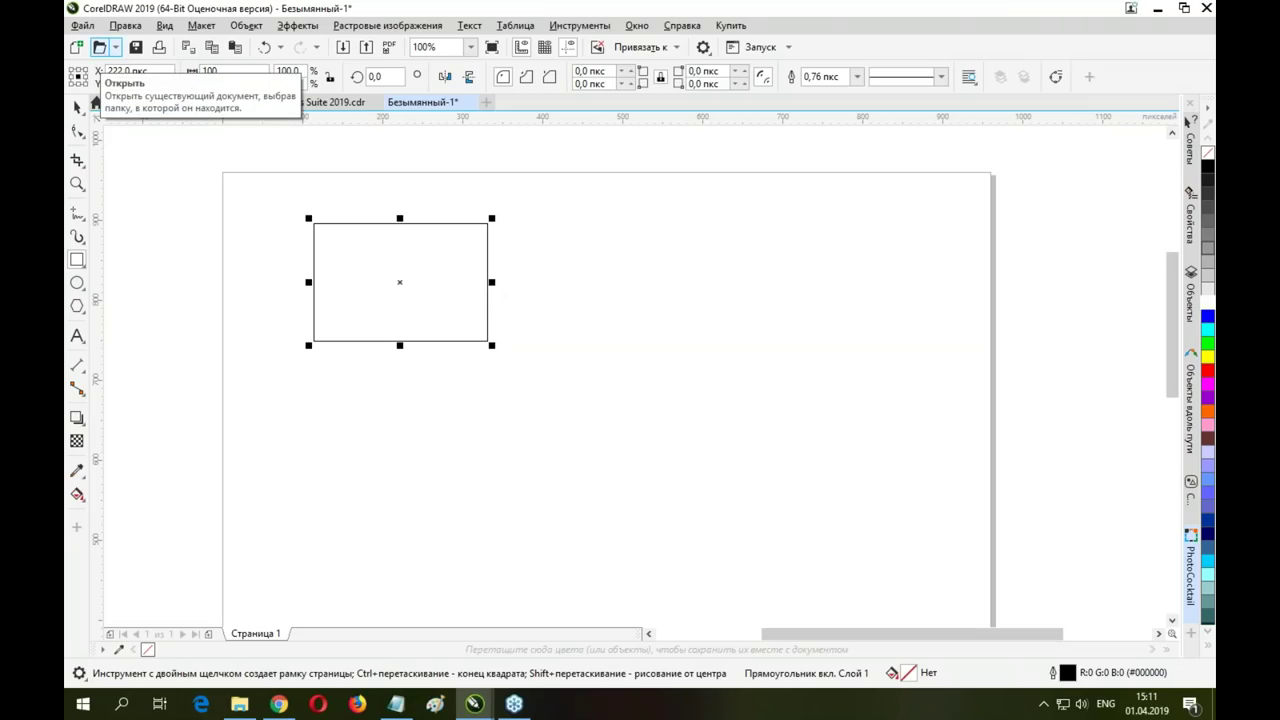
key("Return")
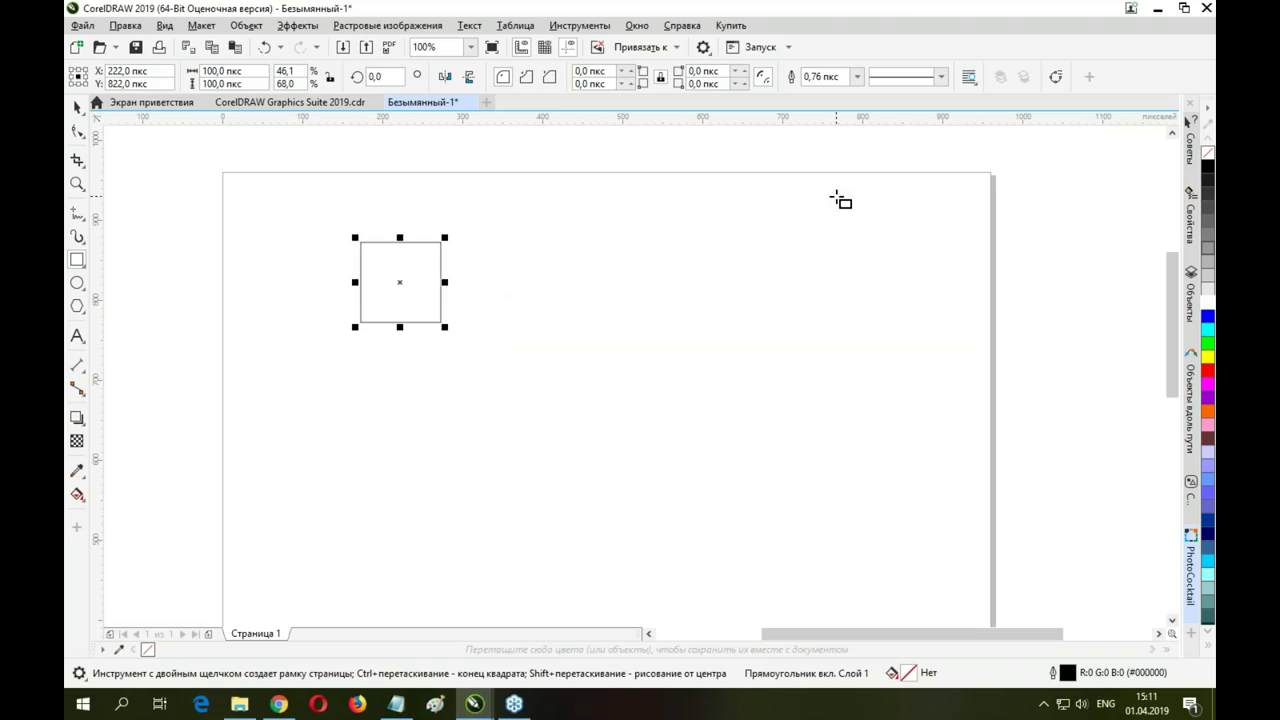
Move the square toward the top centre and shrink it to 73 × 73 px
key("space")
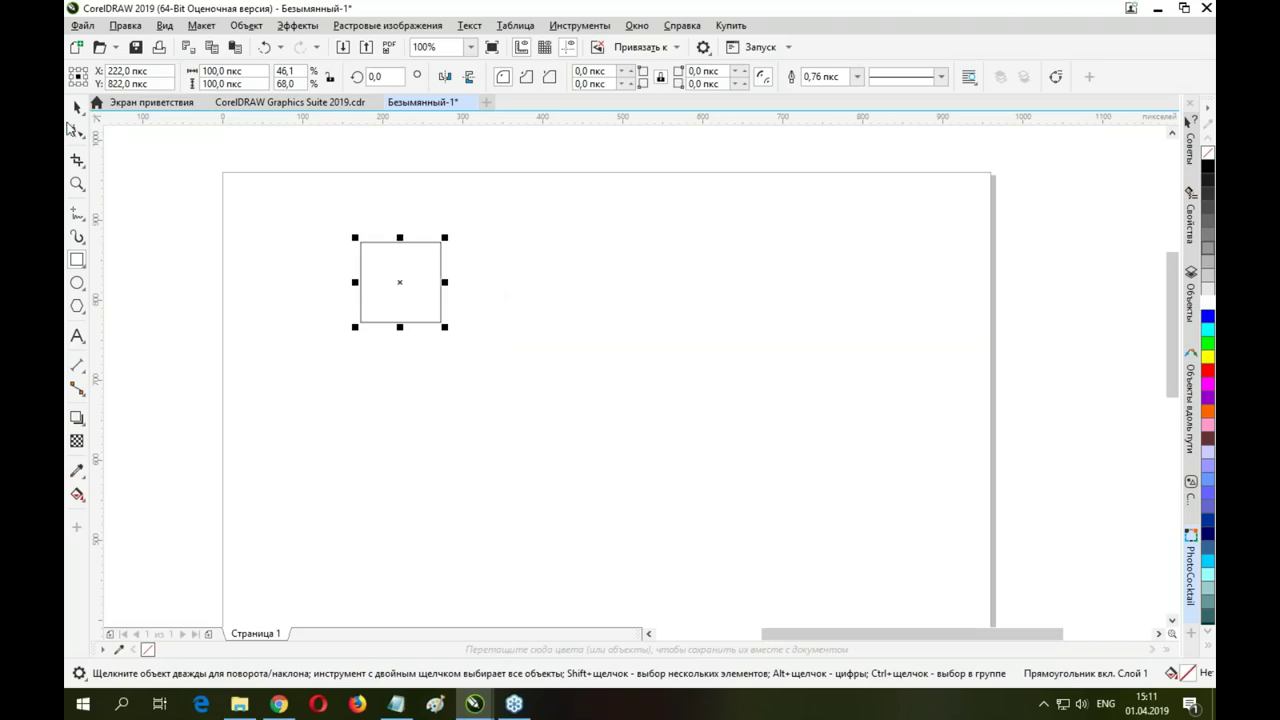
left_click(76, 108)
left_click(575, 261)
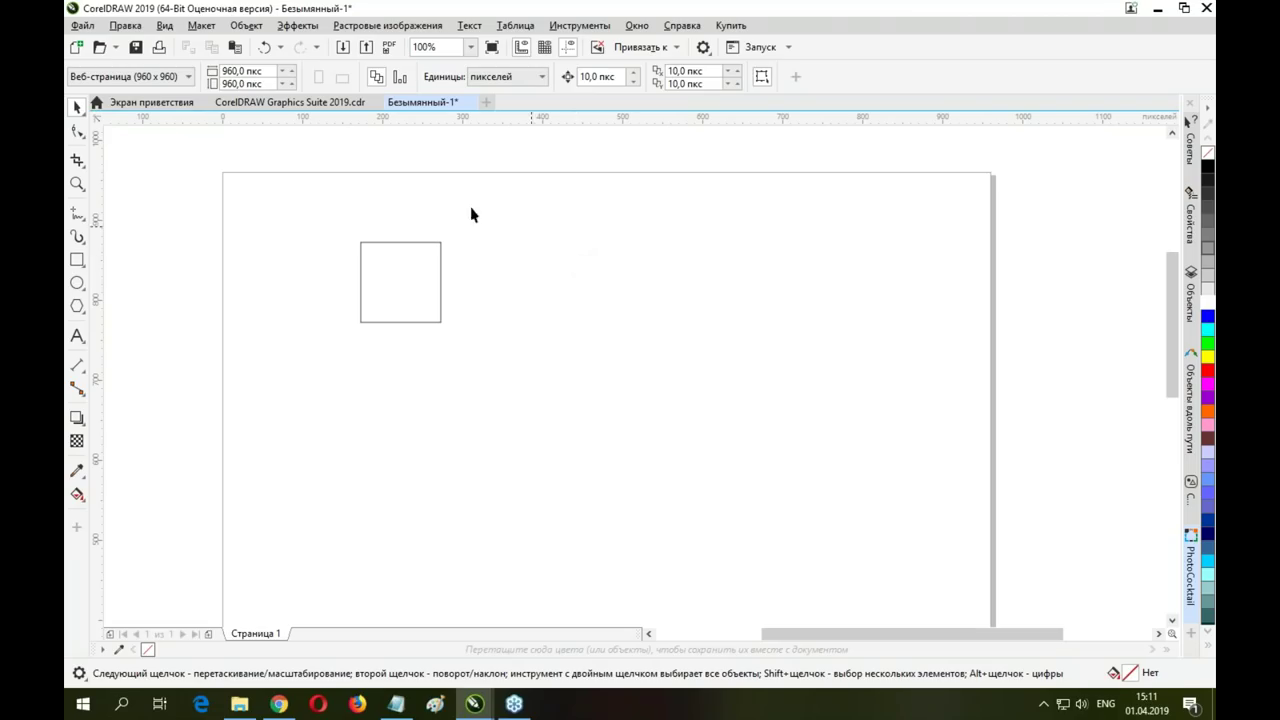
left_click(410, 323)
left_click_drag(443, 263, 451, 271)
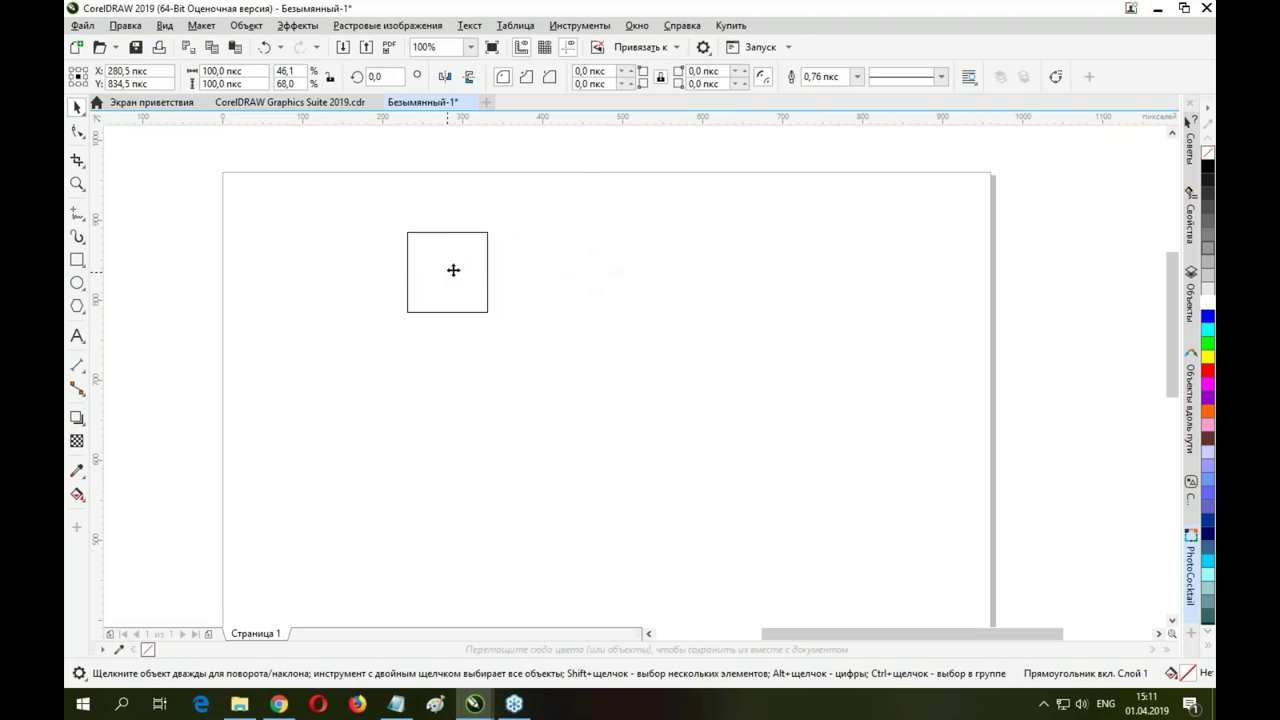
left_click_drag(496, 313, 590, 236)
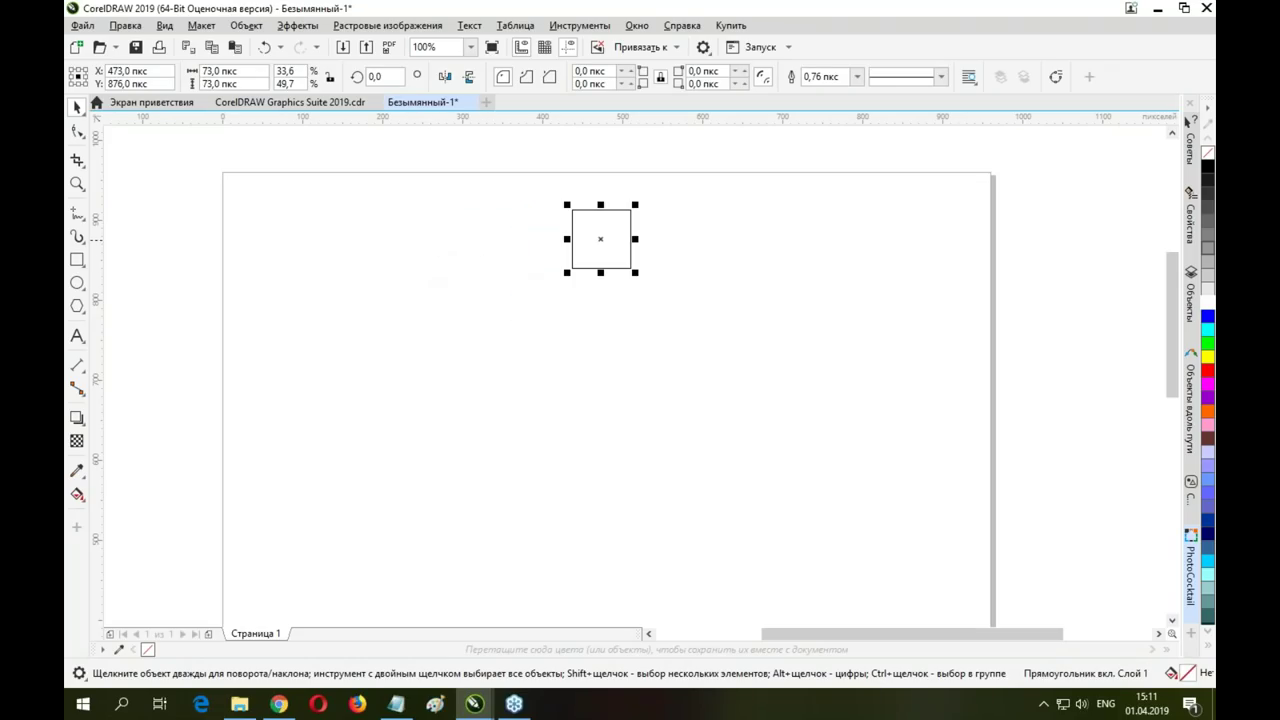
Freehand a zigzag half-tree curve on the left and nudge its top node right
left_click(77, 214)
mouse_move(388, 202)
left_mouse_down()
mouse_move(371, 257)
mouse_move(318, 298)
mouse_move(393, 318)
mouse_move(278, 424)
mouse_move(362, 412)
mouse_move(352, 528)
mouse_move(376, 530)
mouse_move(378, 575)
mouse_move(394, 583)
left_mouse_up()
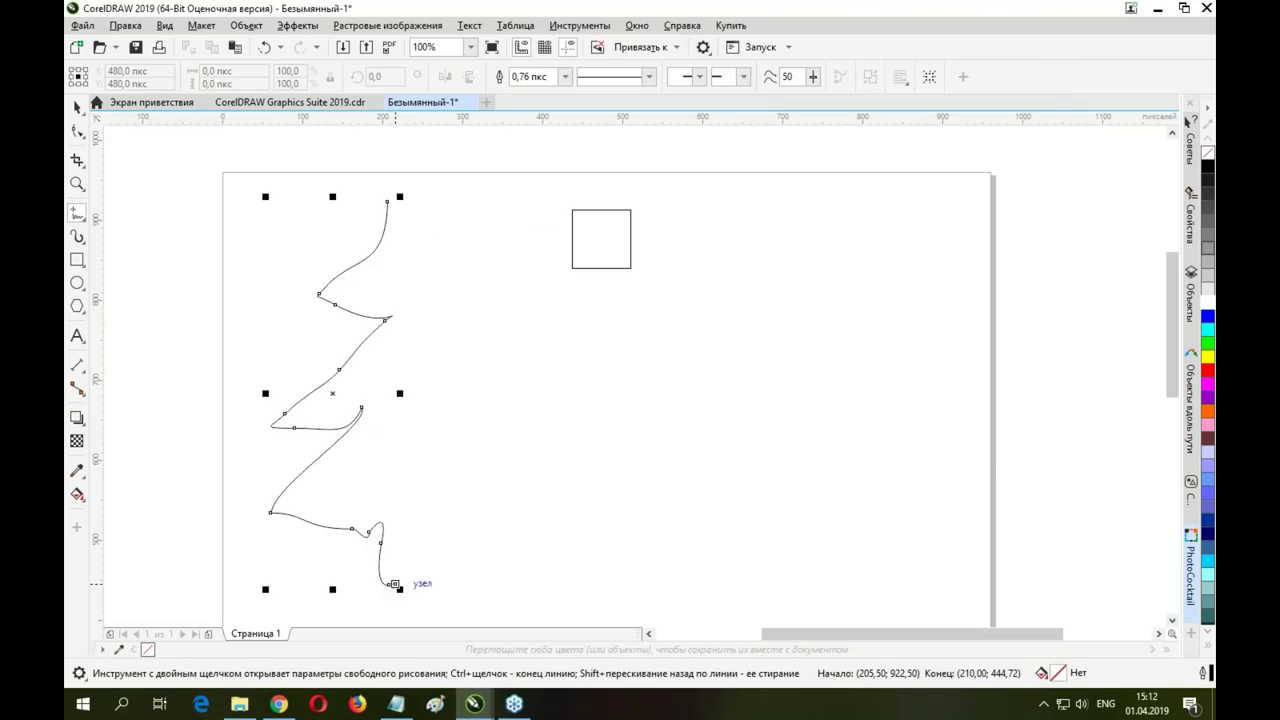
left_click(77, 131)
left_click_drag(389, 201, 407, 202)
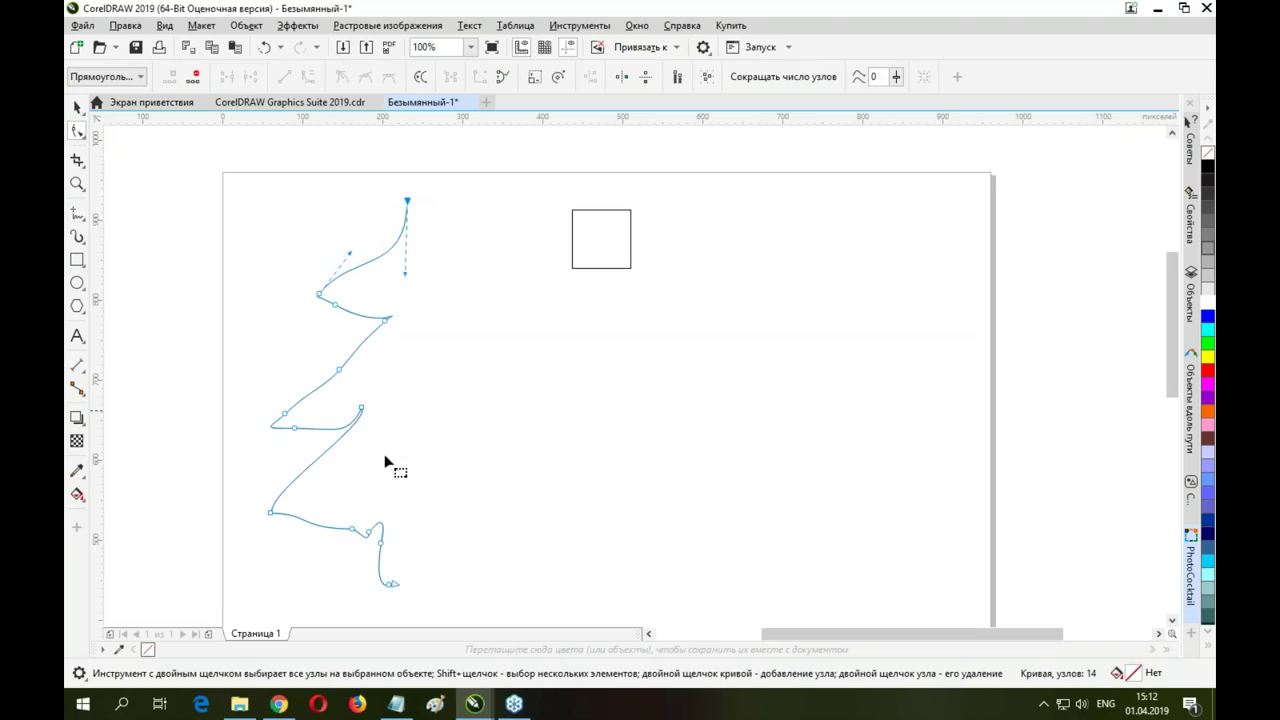
left_click(396, 586)
Drag the square further right on the page
left_click(77, 108)
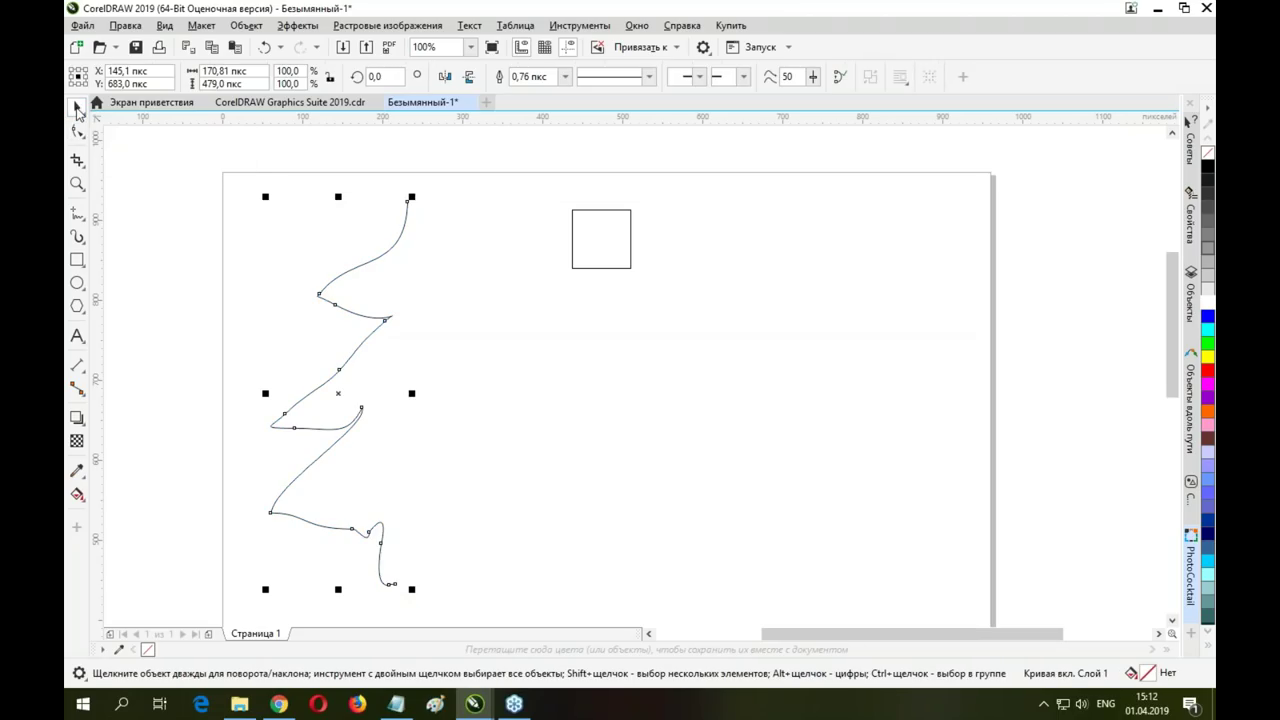
left_click_drag(631, 248, 778, 219)
left_click(378, 326)
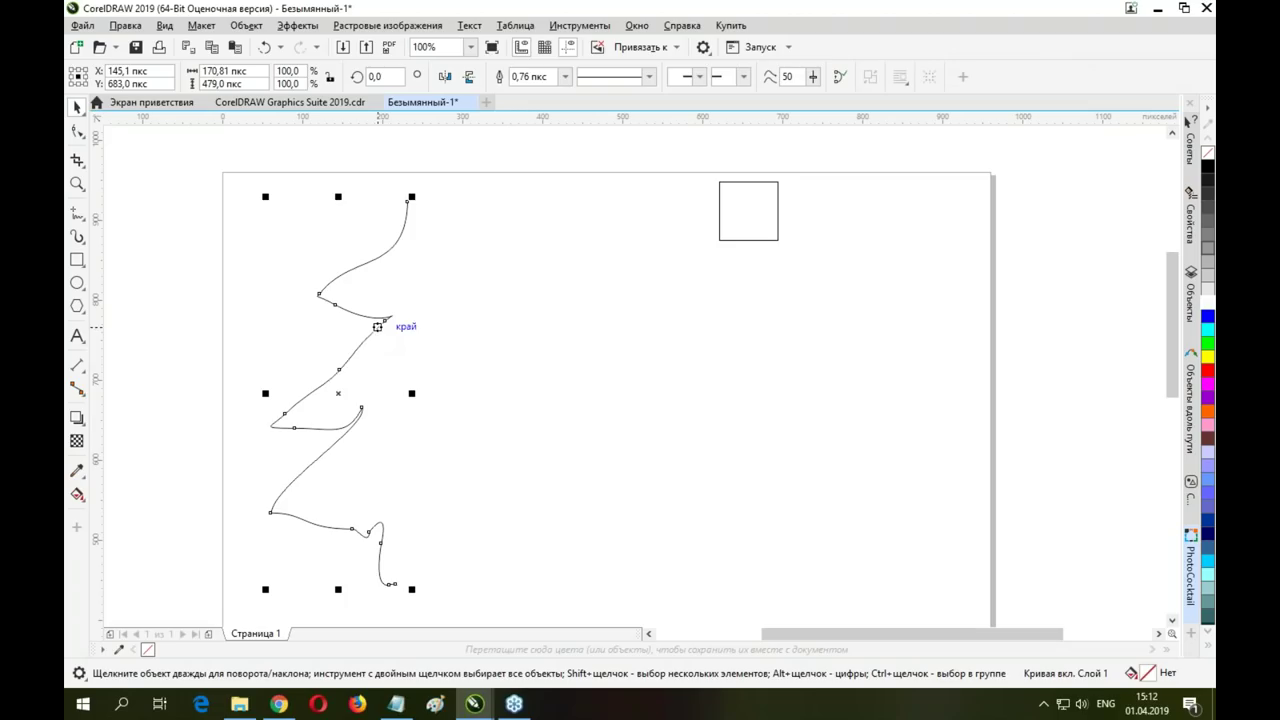
Mirror a copy of the half-tree curve to the right to form a full fir-tree outline
left_click_drag(267, 393, 548, 393)
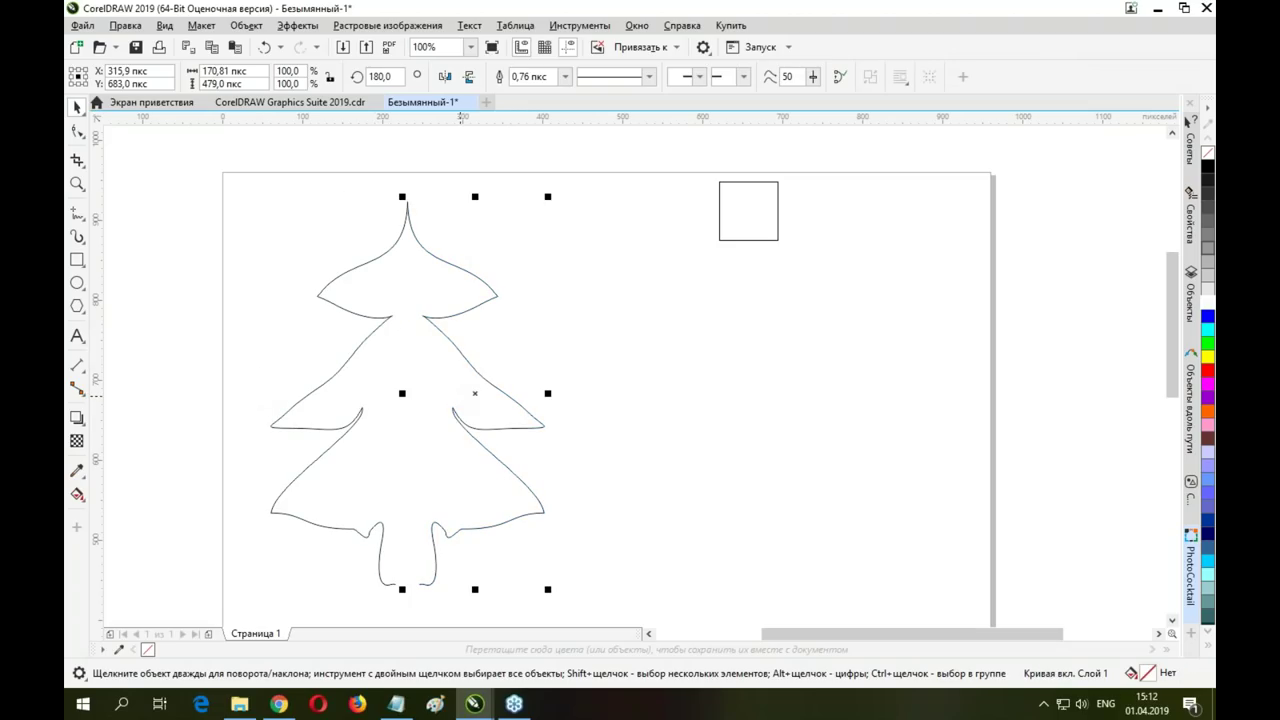
key("Delete")
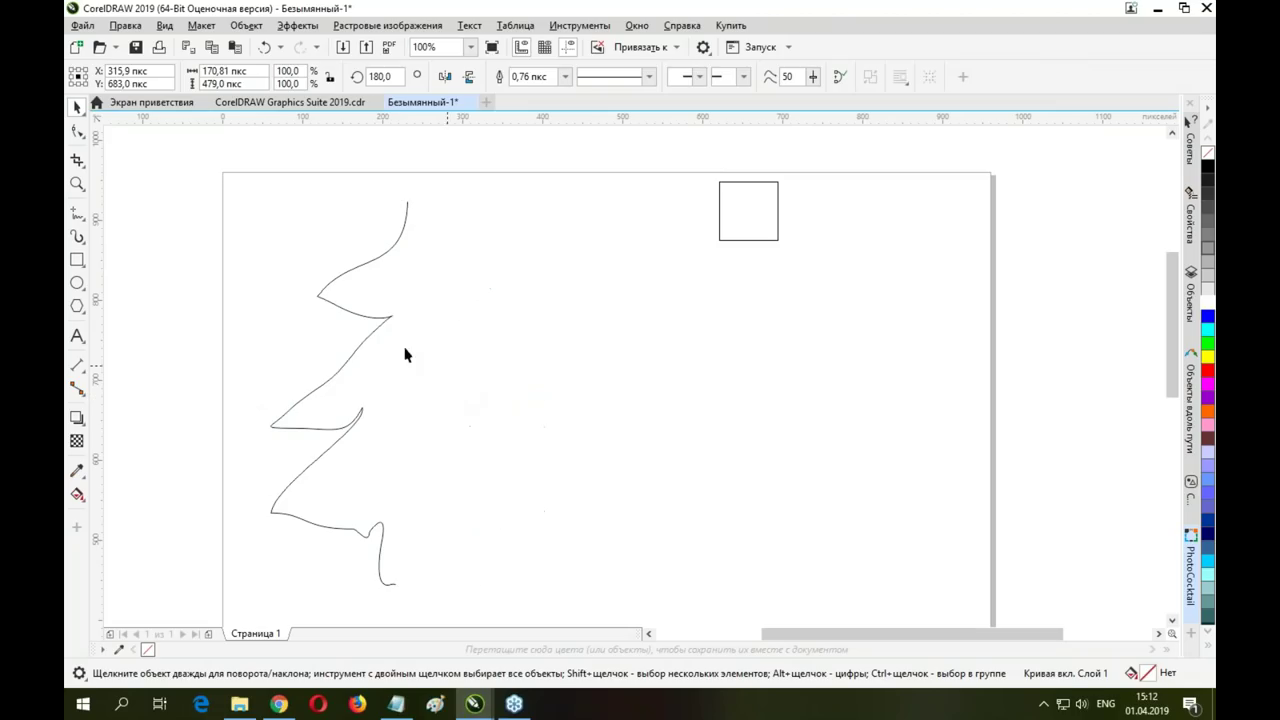
left_click(360, 358)
left_click_drag(269, 394, 452, 407)
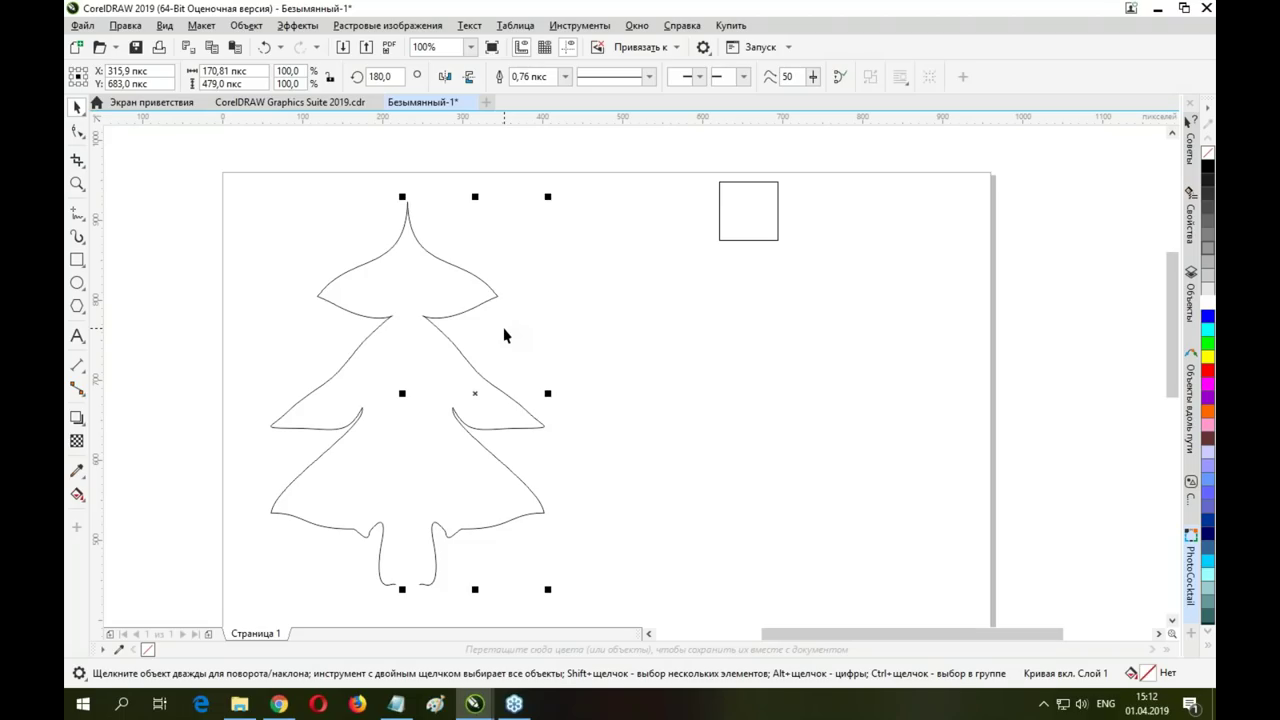
key("Delete")
left_click(338, 372)
left_click_drag(265, 393, 462, 395)
Raise the whole tree, narrow it to about 250 px wide, and move the square left
left_click_drag(252, 197, 594, 608)
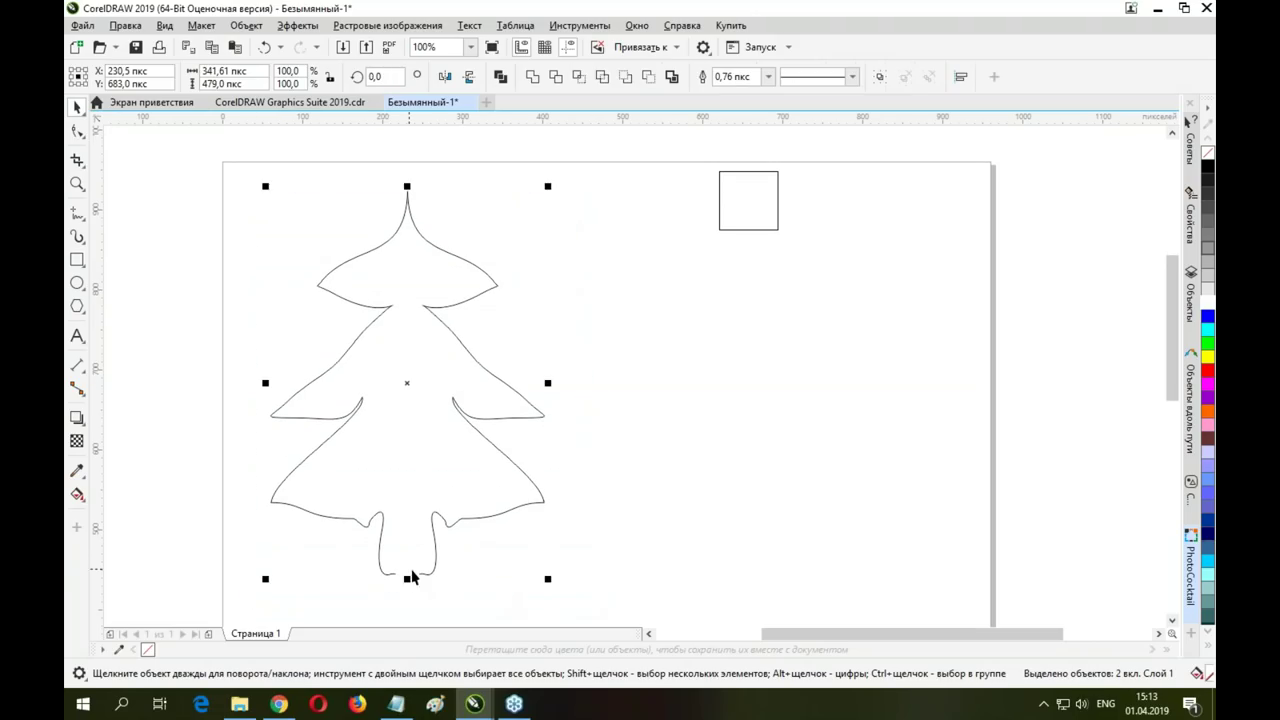
left_click_drag(410, 583, 409, 488)
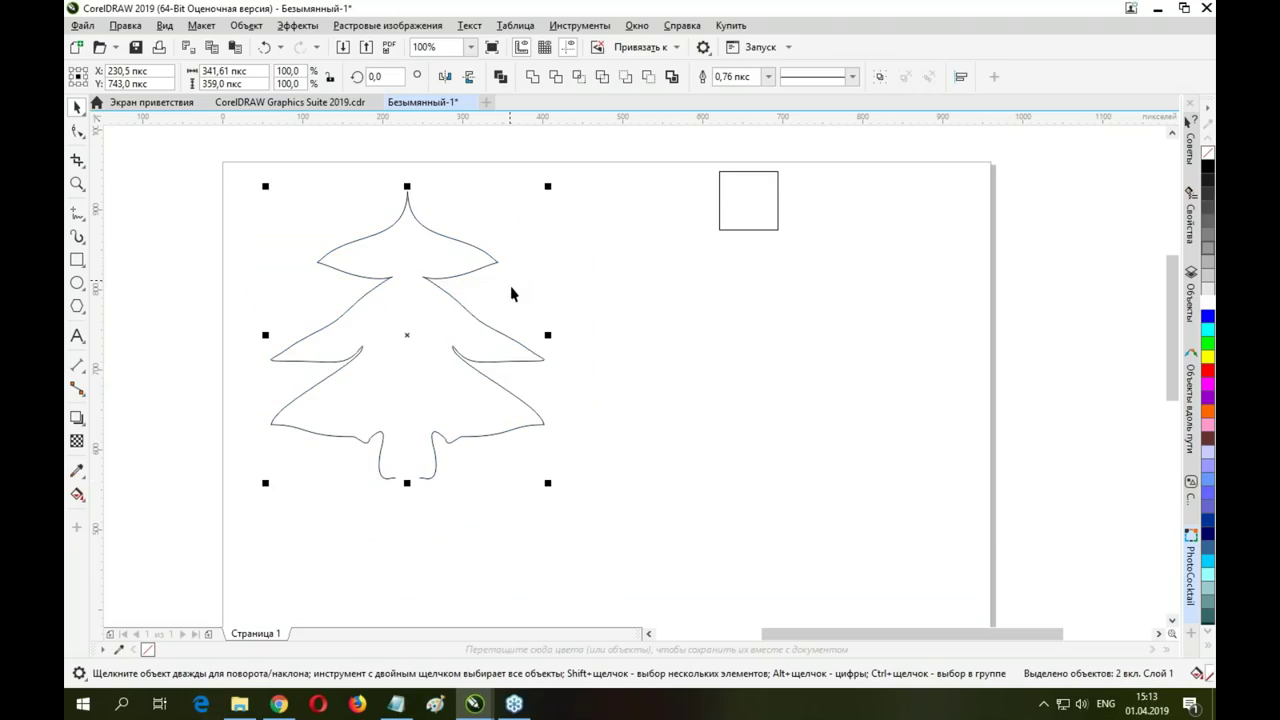
left_click_drag(548, 335, 475, 337)
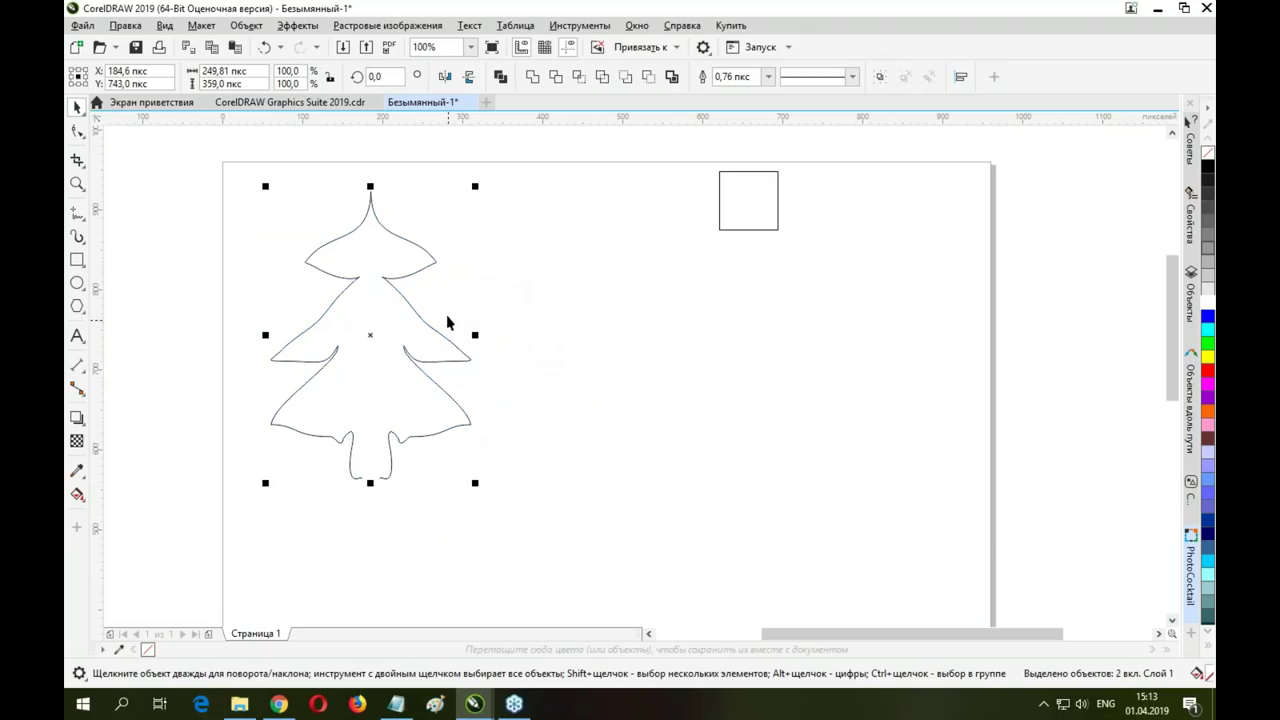
left_click(725, 208)
left_click_drag(749, 194, 640, 271)
Select both tree halves and combine them into a single curve
left_click(590, 289)
left_click(383, 276)
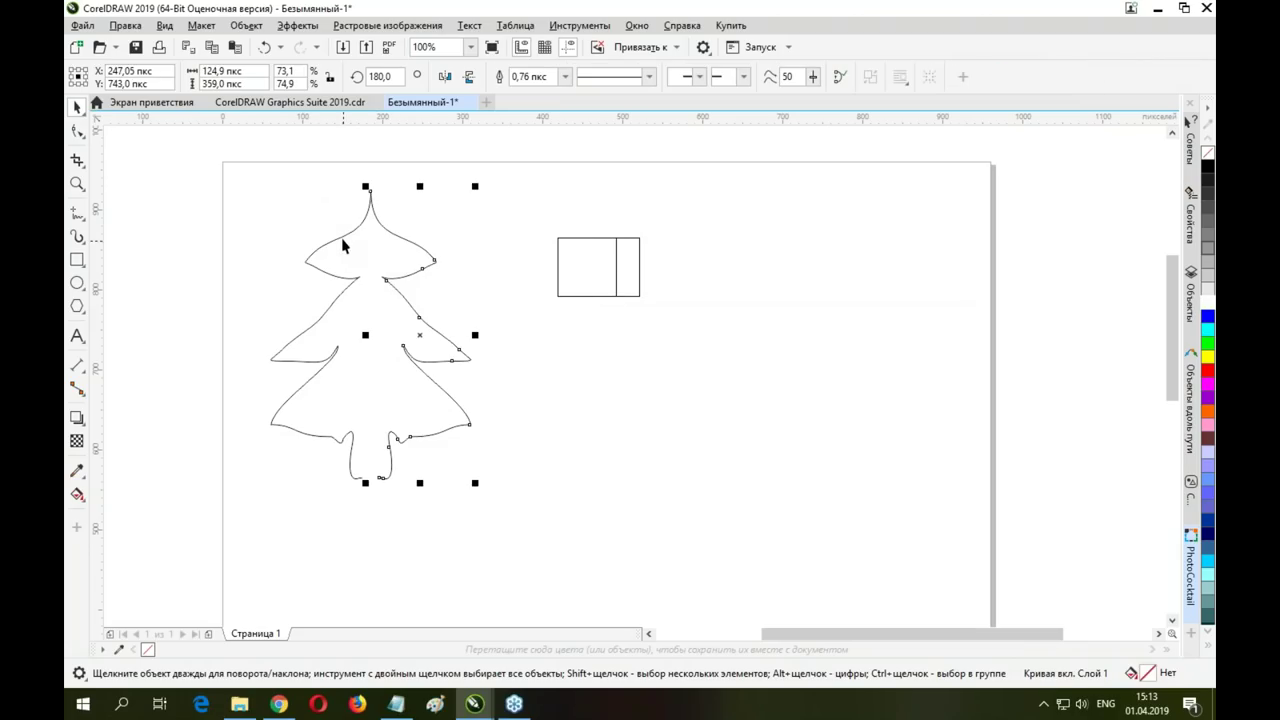
key("ctrl+a")
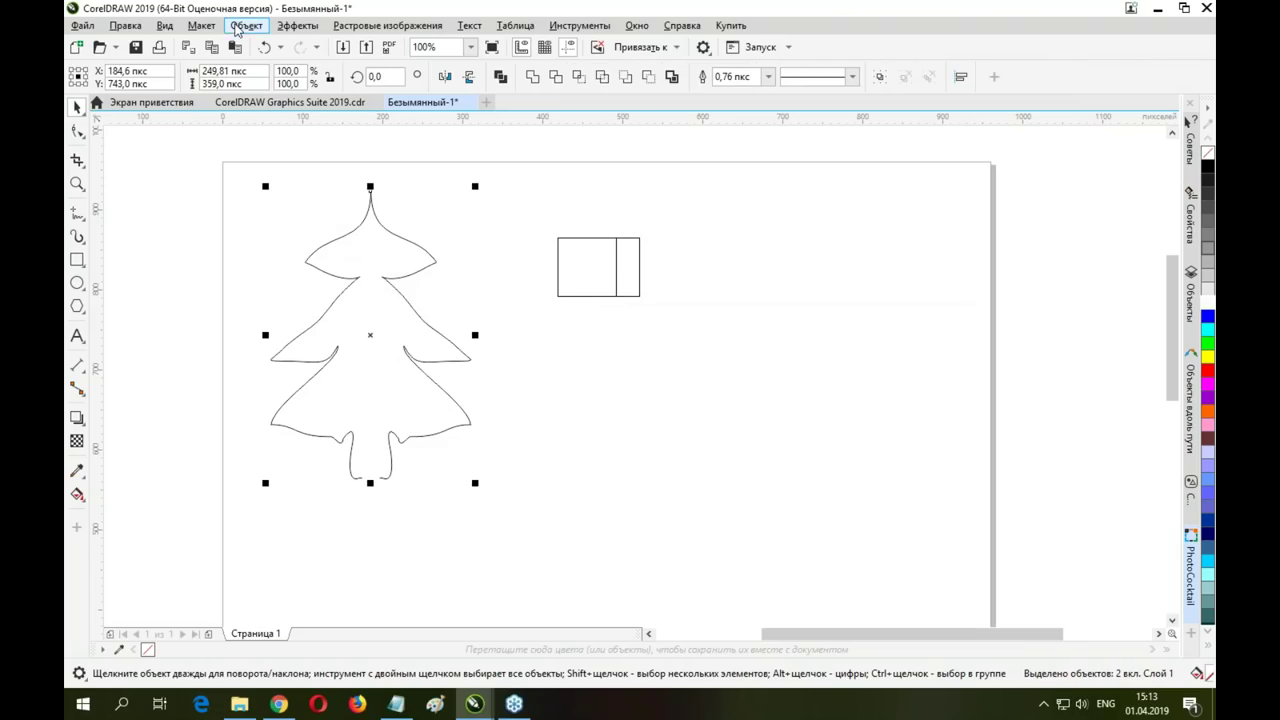
left_click(246, 25)
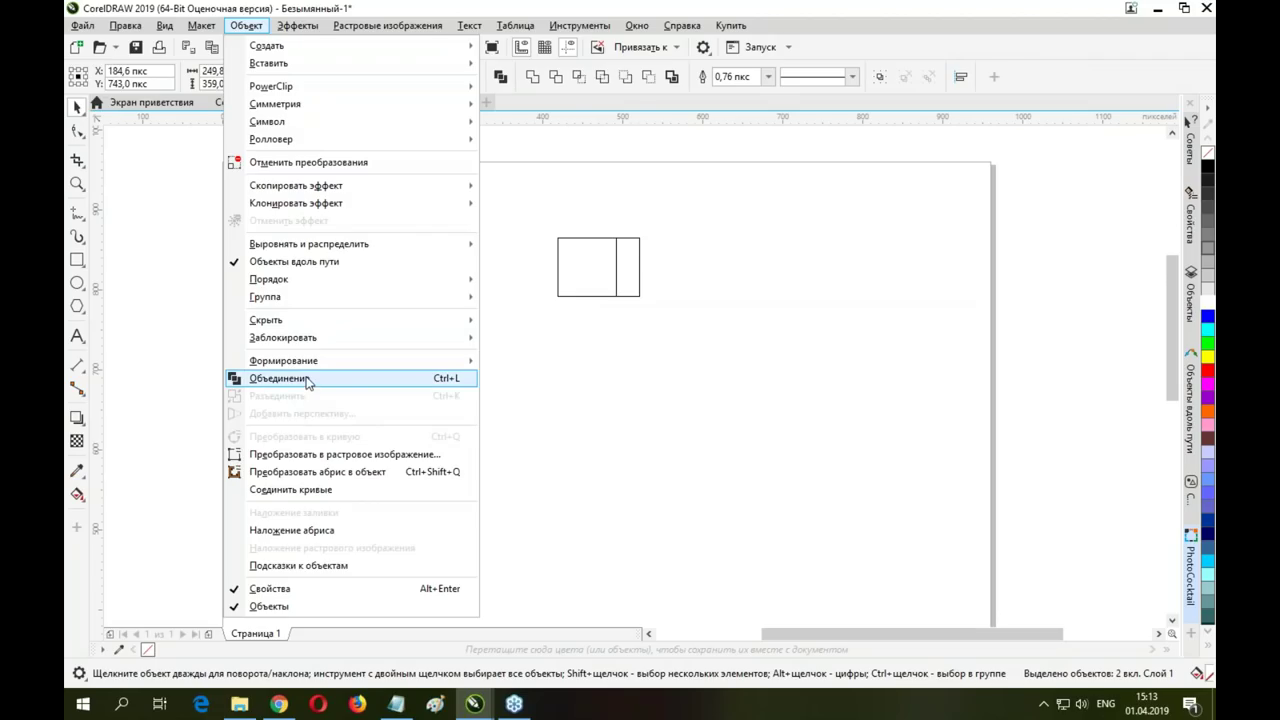
left_click(306, 379)
Join the treetop and trunk-base node pairs to close the tree outline
left_click(77, 131)
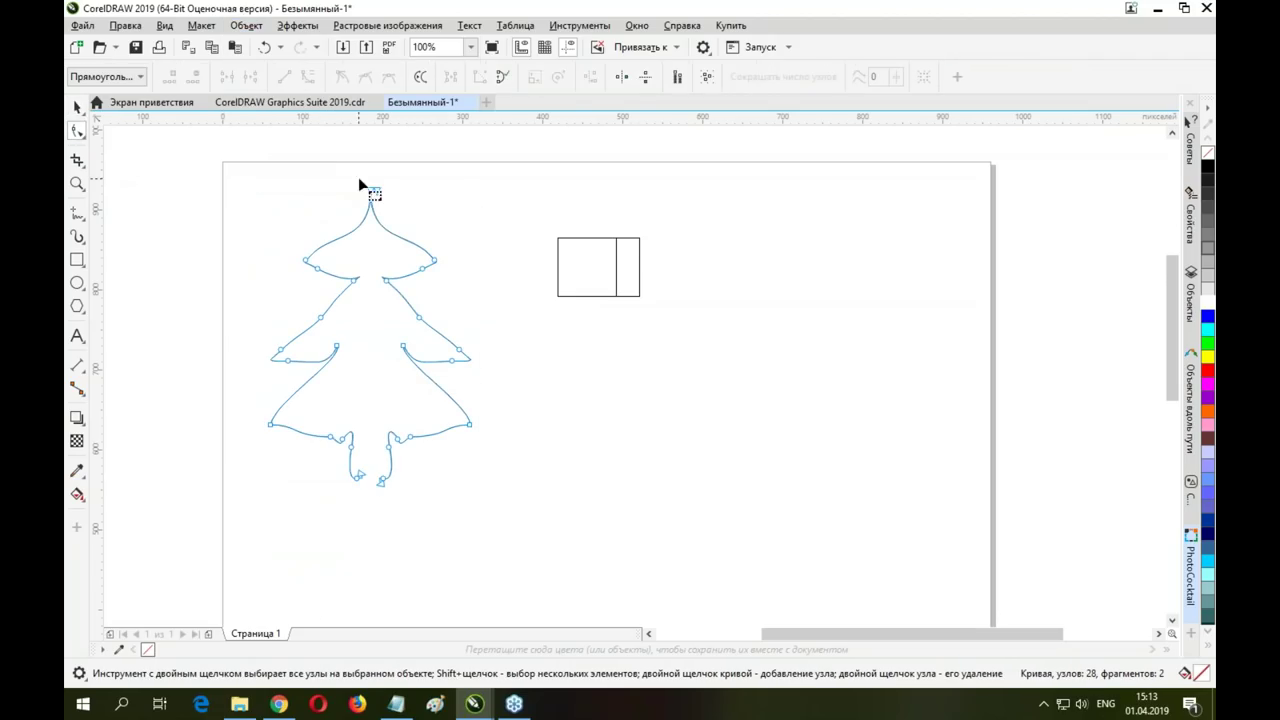
left_click_drag(379, 207, 380, 209)
left_click(227, 77)
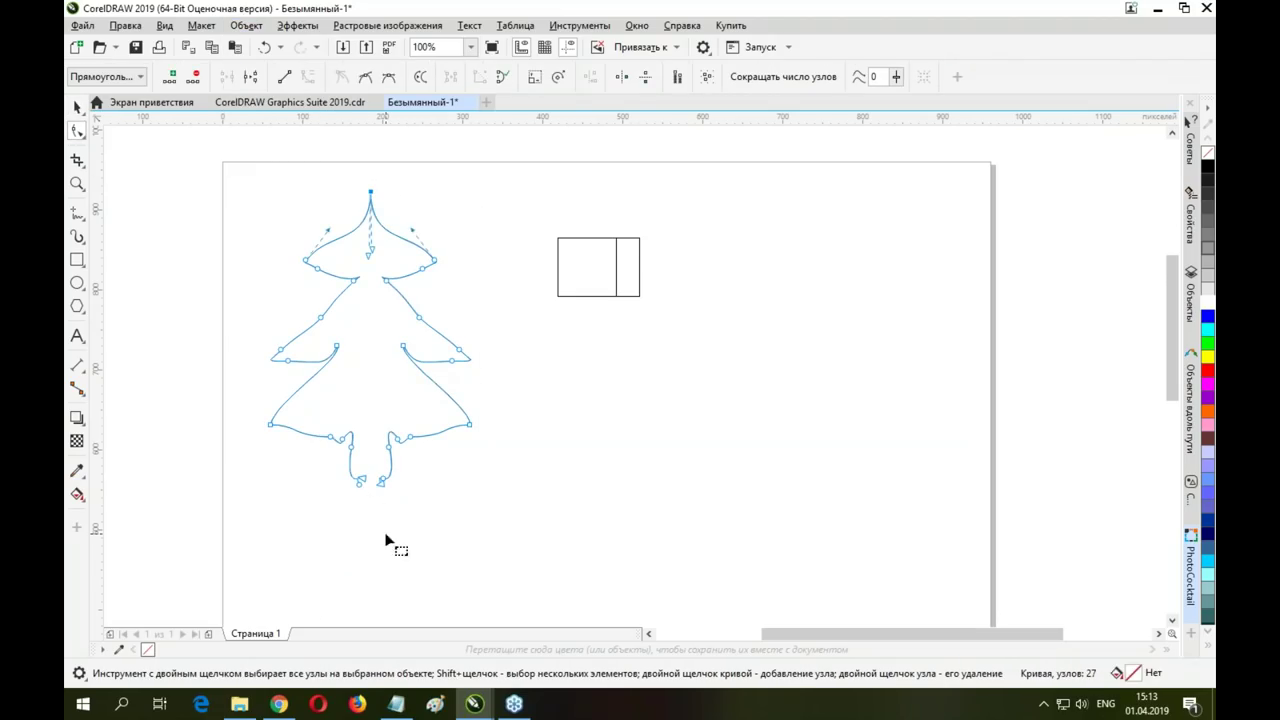
left_click_drag(335, 470, 390, 492)
left_click(227, 77)
Fill the closed tree with yellow, undoing a trial green fill
left_click(1208, 357)
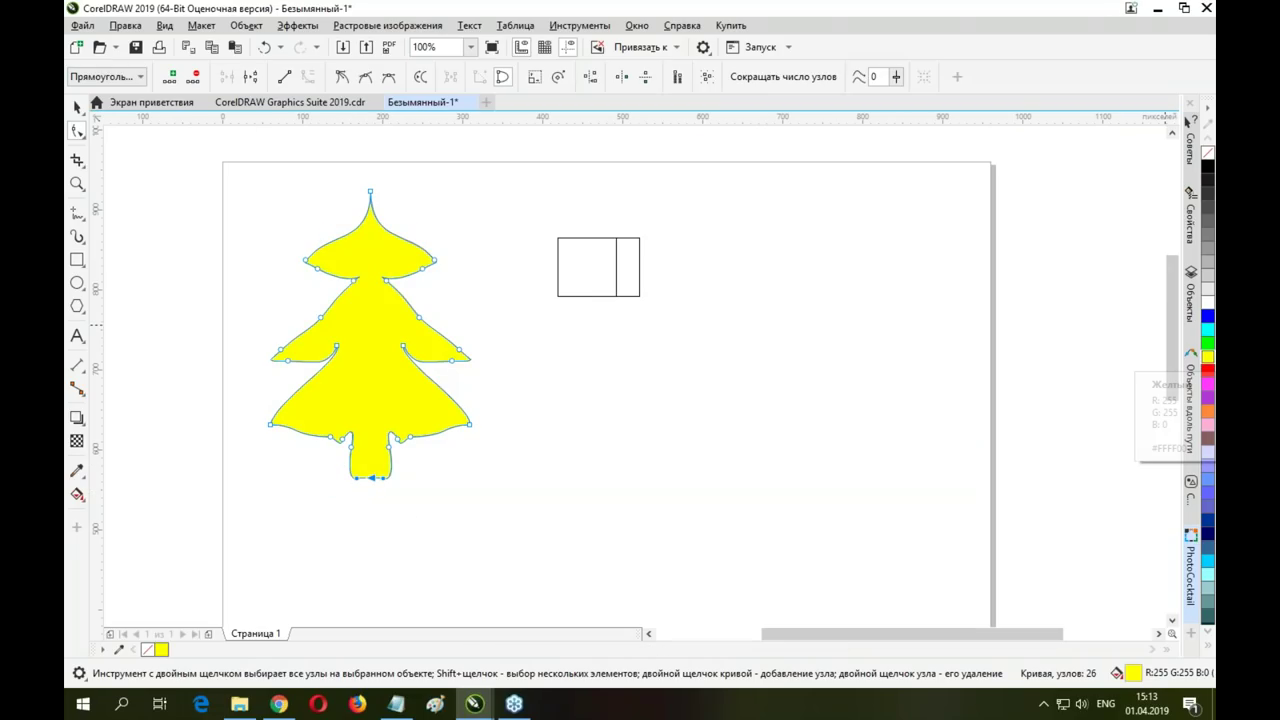
left_click(1208, 343)
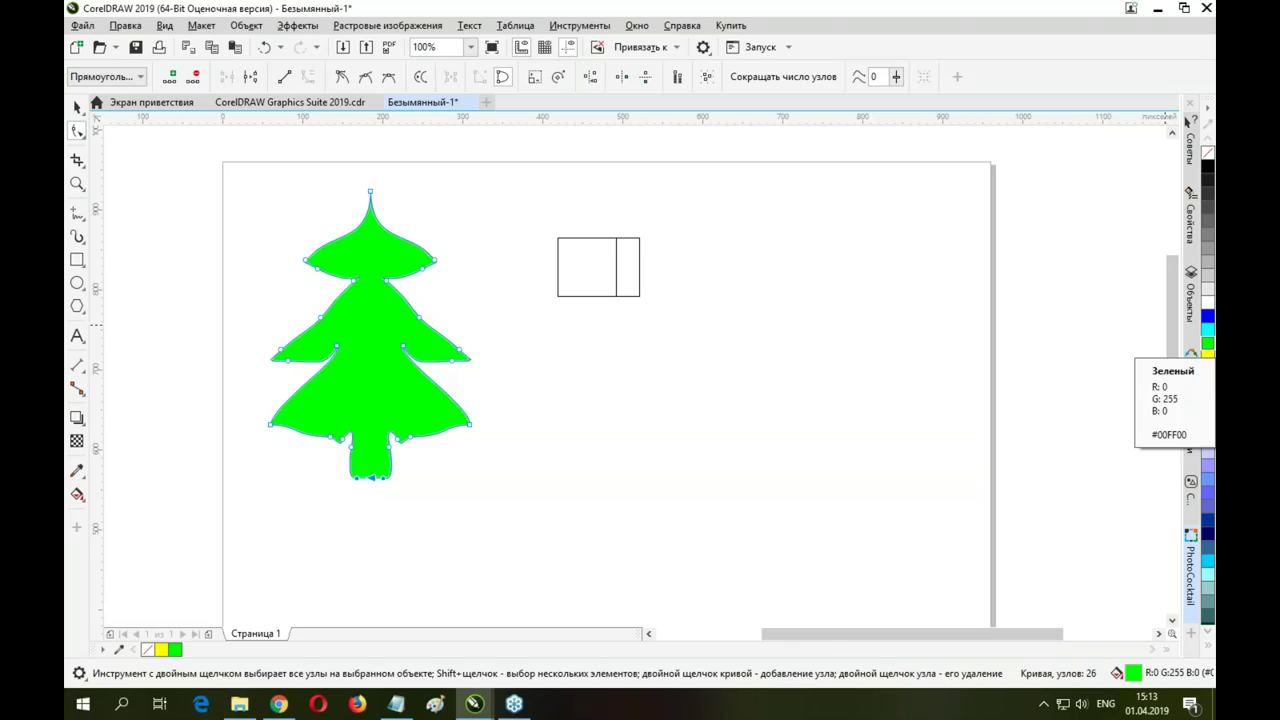
left_click(77, 107)
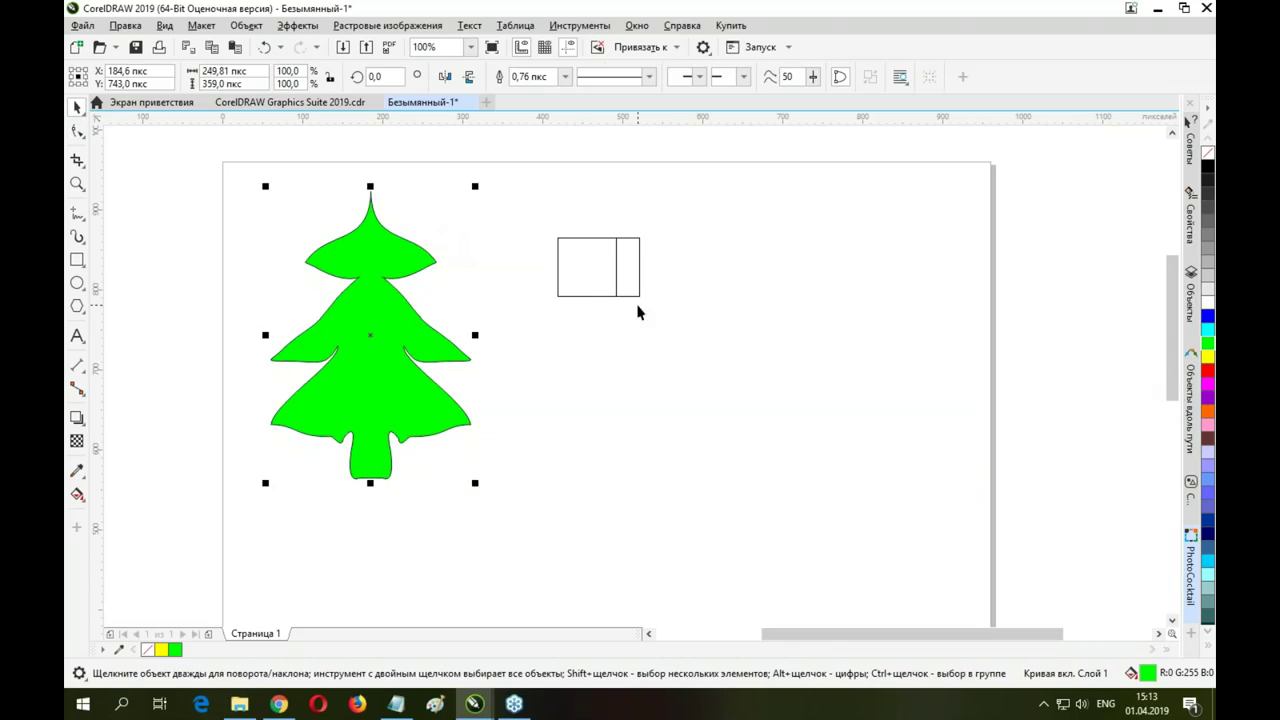
key("ctrl+z")
key("ctrl+z")
Undo back to the single 171 × 479 px half-tree curve and shift it slightly right
key("ctrl+z")
key("ctrl+z")
key("ctrl+z")
key("ctrl+z")
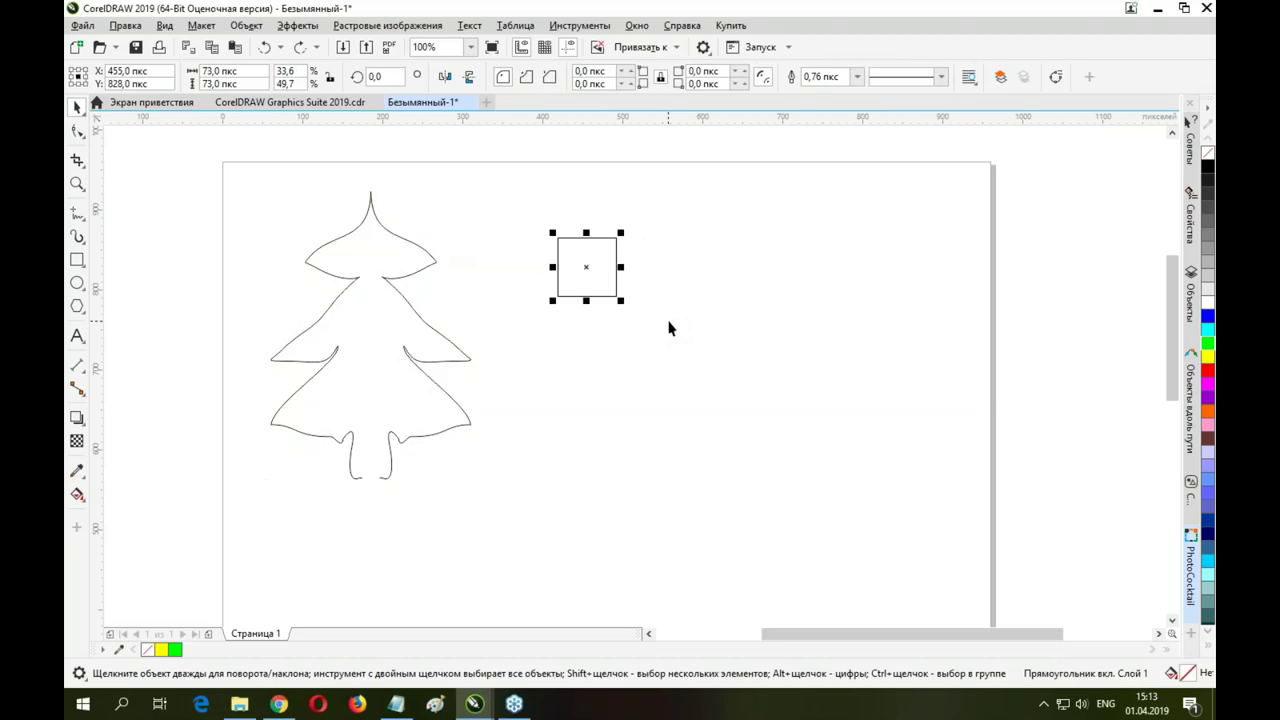
key("ctrl+z")
key("ctrl+z")
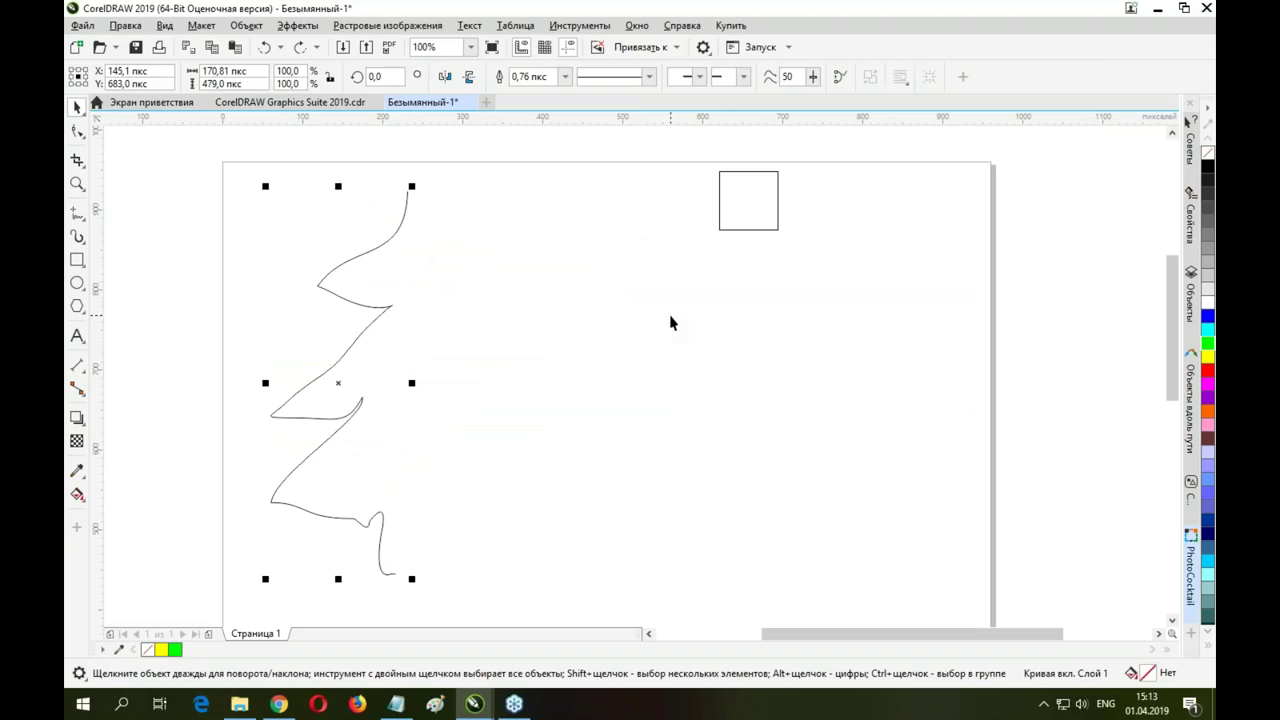
left_click_drag(363, 251, 412, 252)
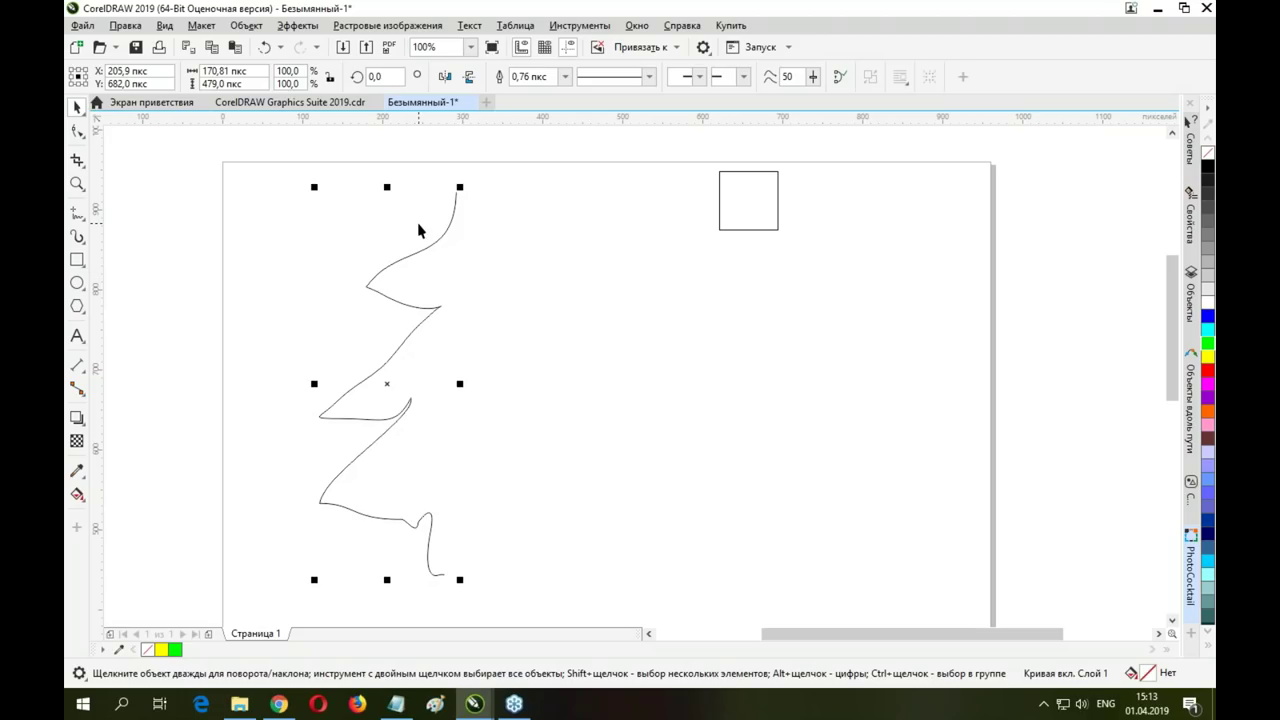
left_click(281, 48)
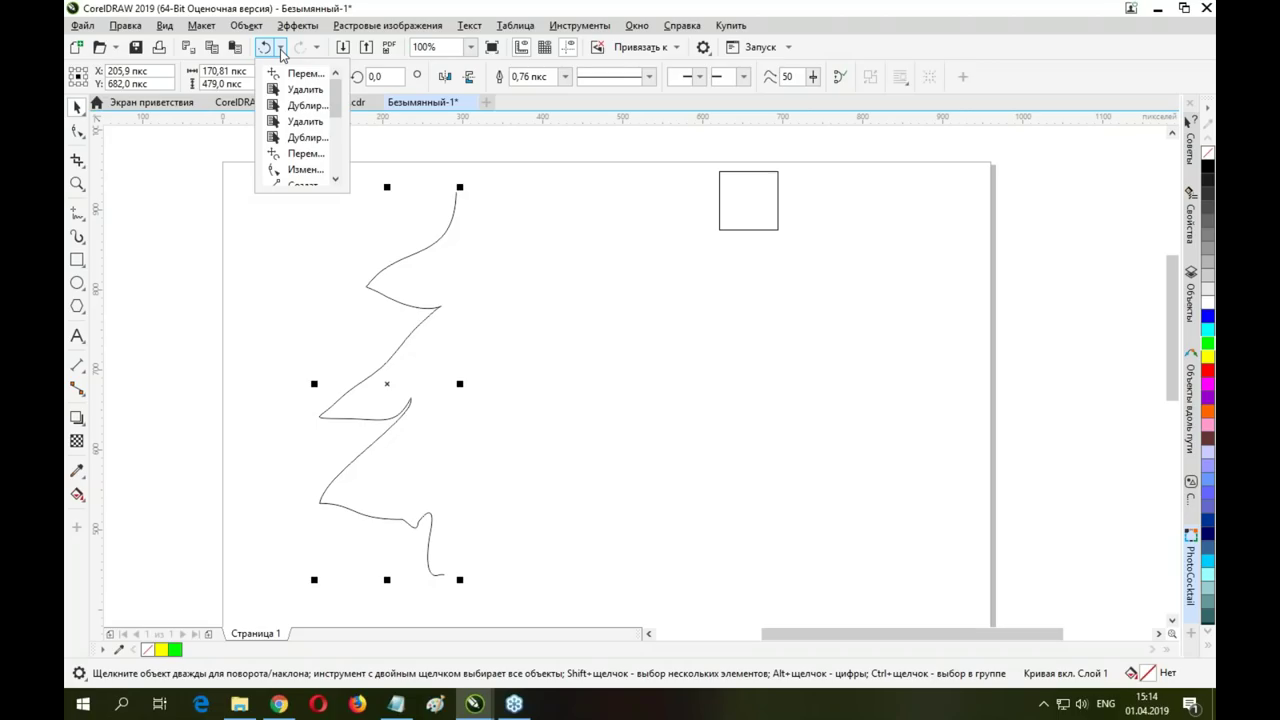
left_click(281, 49)
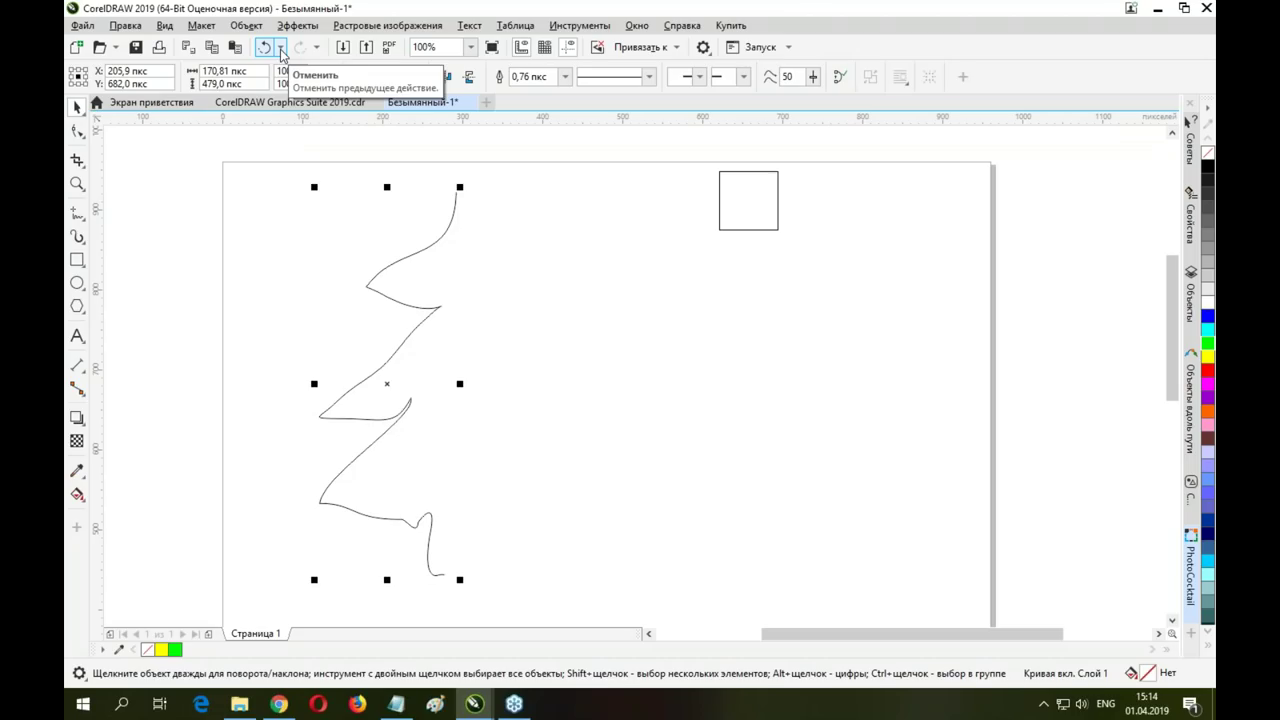
left_click_drag(430, 309, 462, 296)
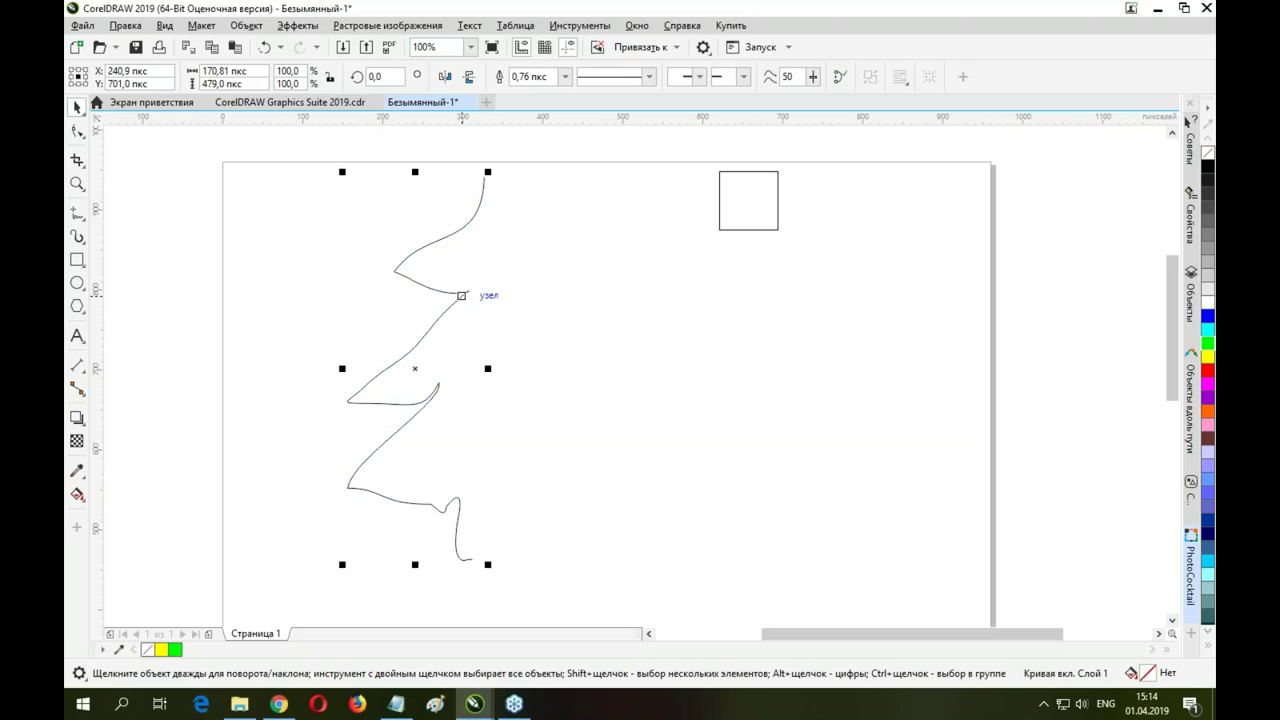
left_click(245, 25)
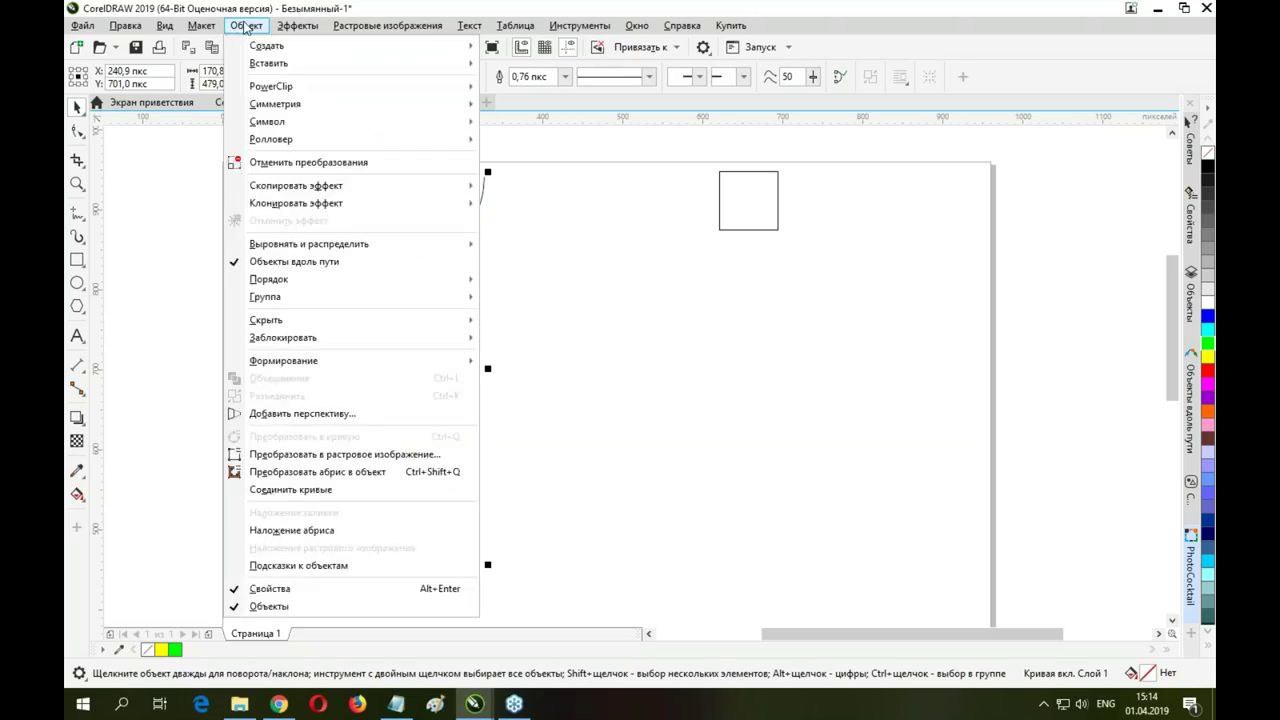
Create a new symmetry, placing the tree half against the mirror line, tilted about its tip
mouse_move(290, 106)
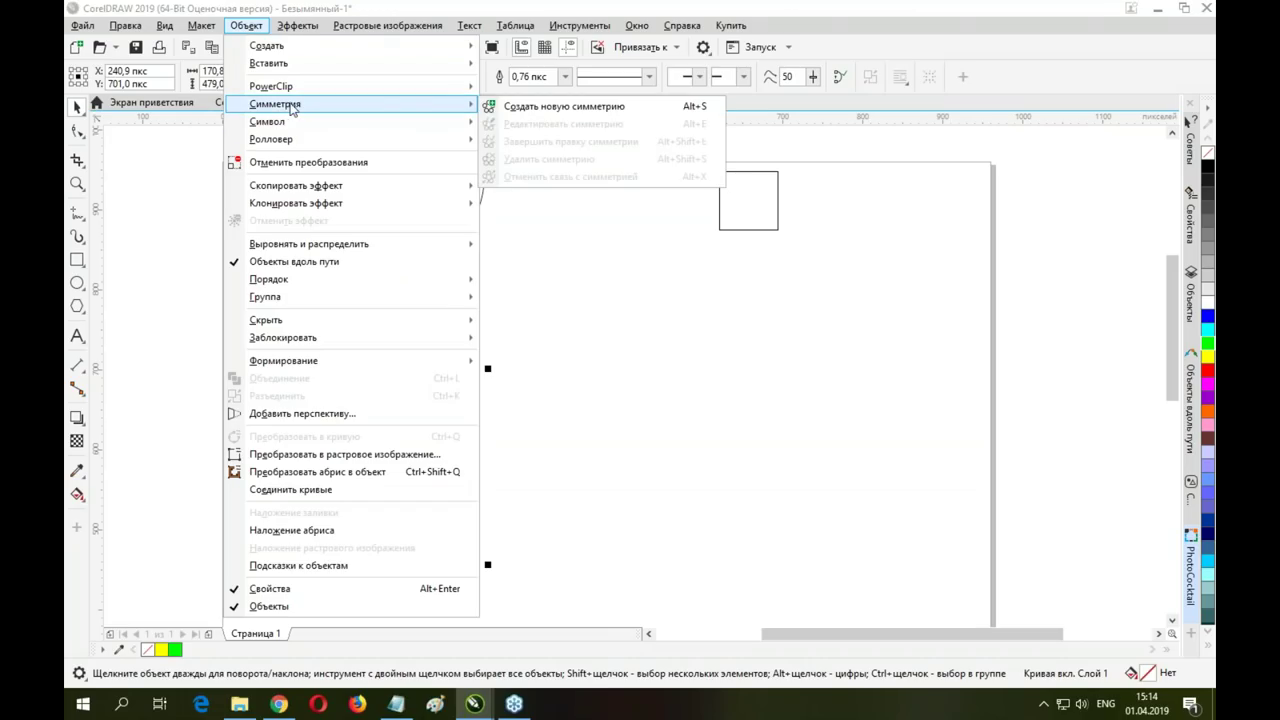
left_click(512, 107)
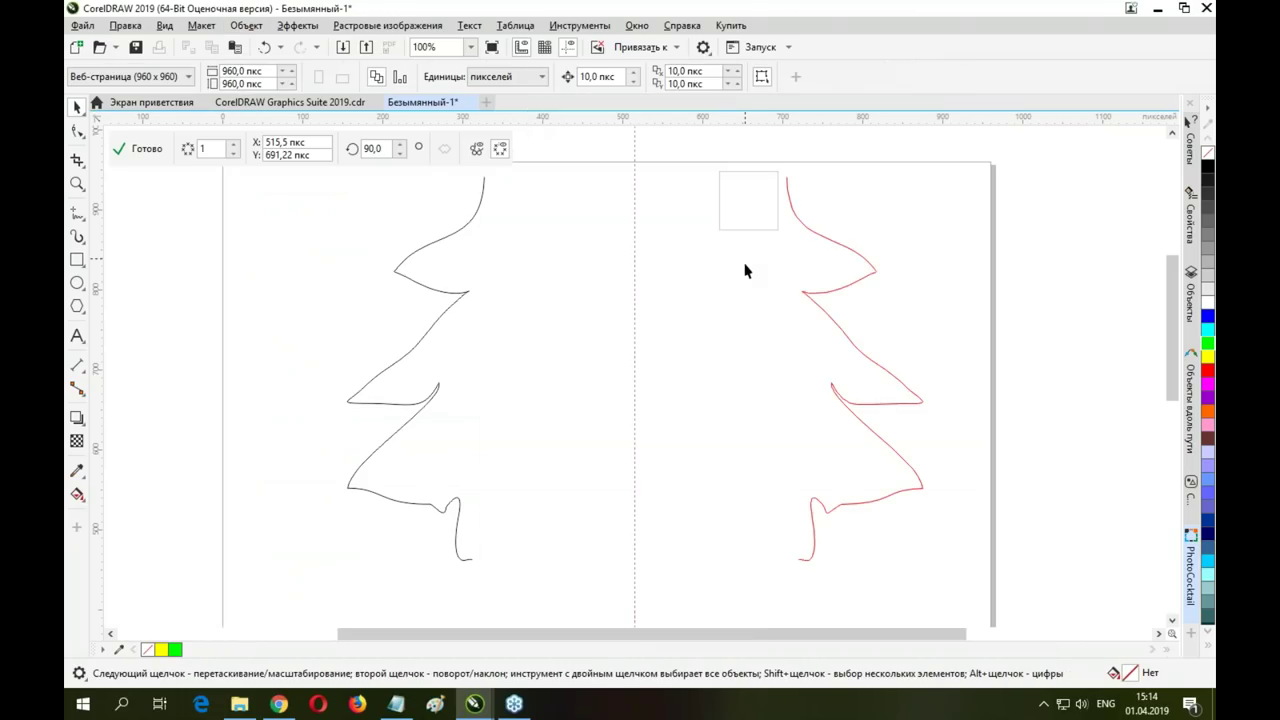
left_click(465, 292)
left_click_drag(459, 292, 610, 298)
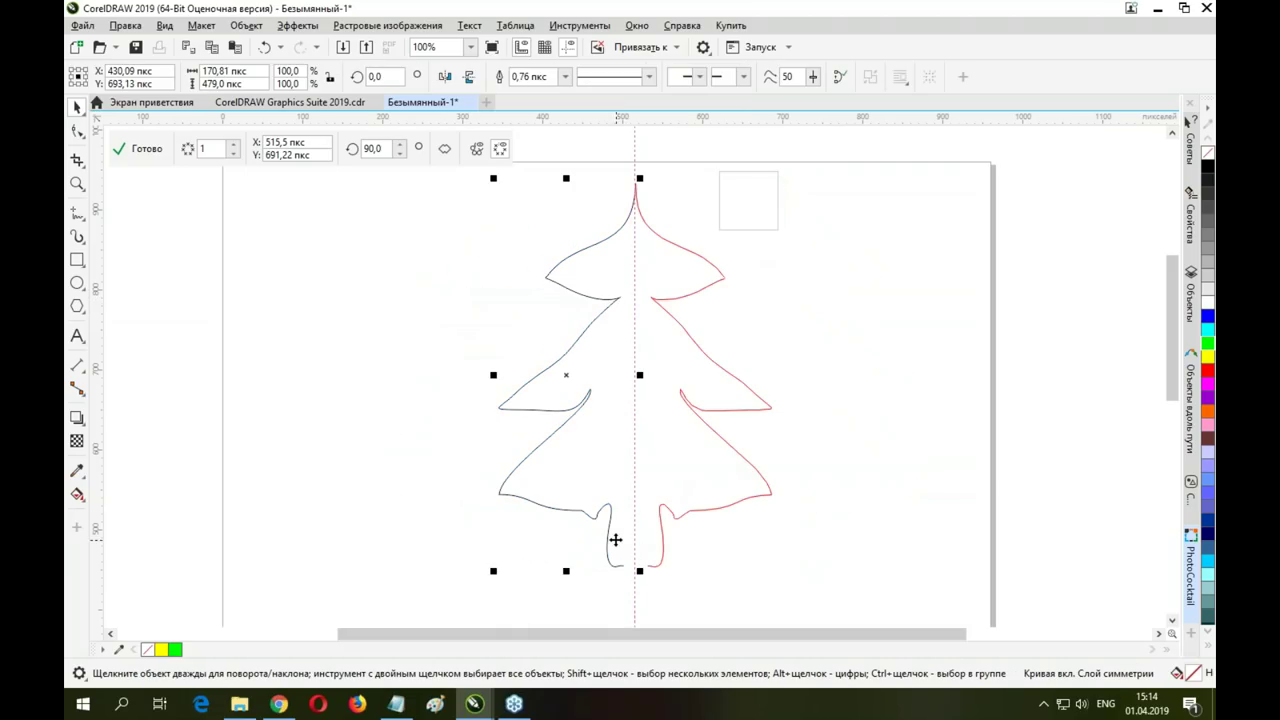
left_click(597, 355)
left_click(565, 365)
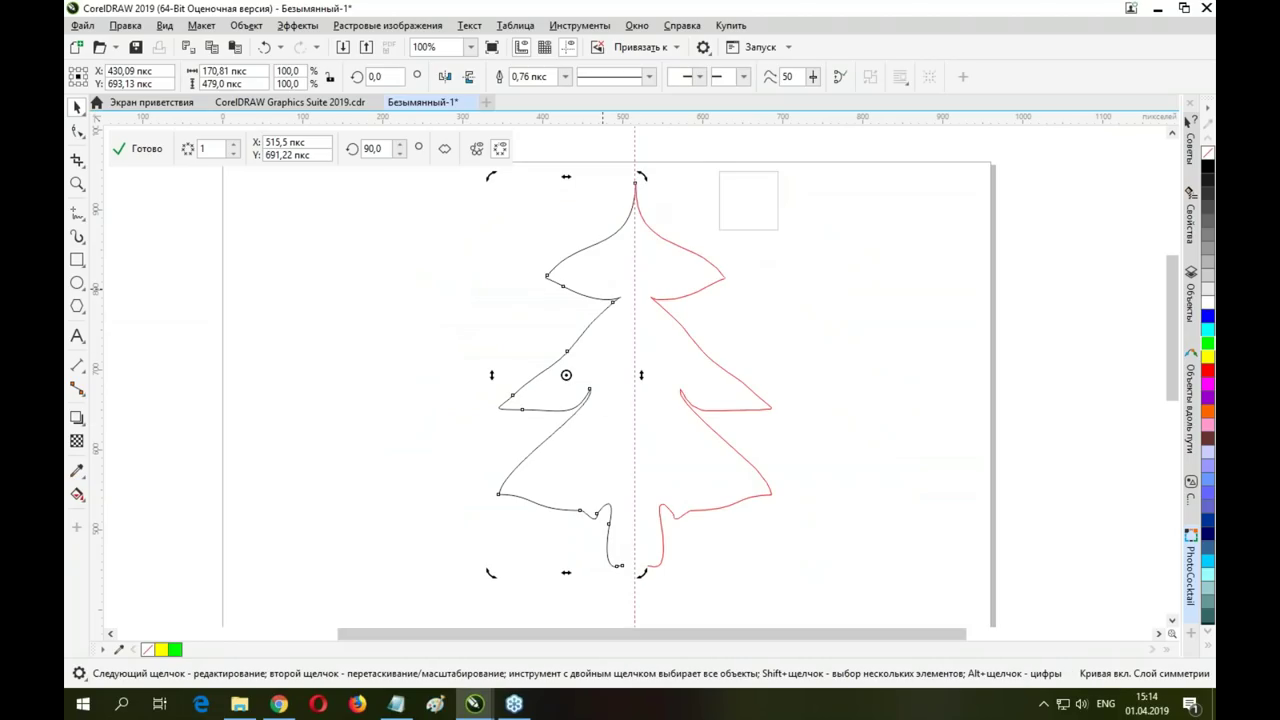
left_click_drag(634, 183, 634, 183)
left_click_drag(494, 576, 458, 570)
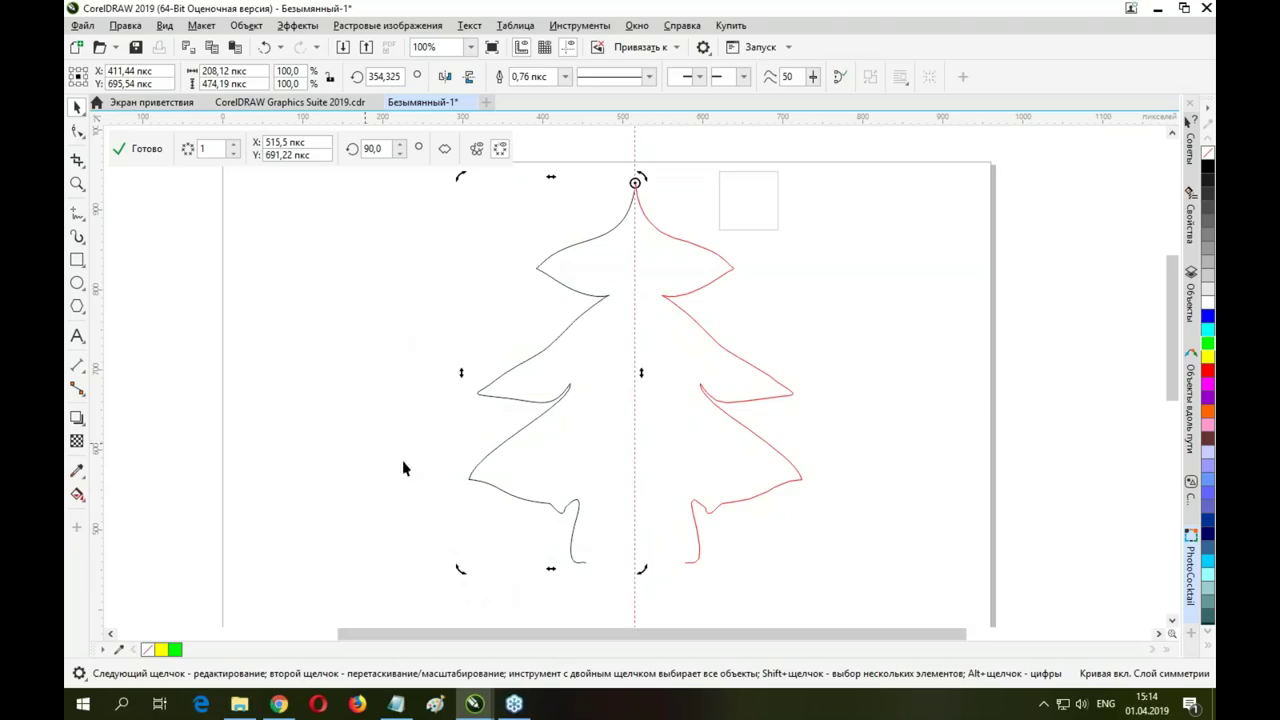
Raise the symmetry's mirror lines to 4 for a radial, star-like ornament
left_click(935, 292)
left_click(591, 297)
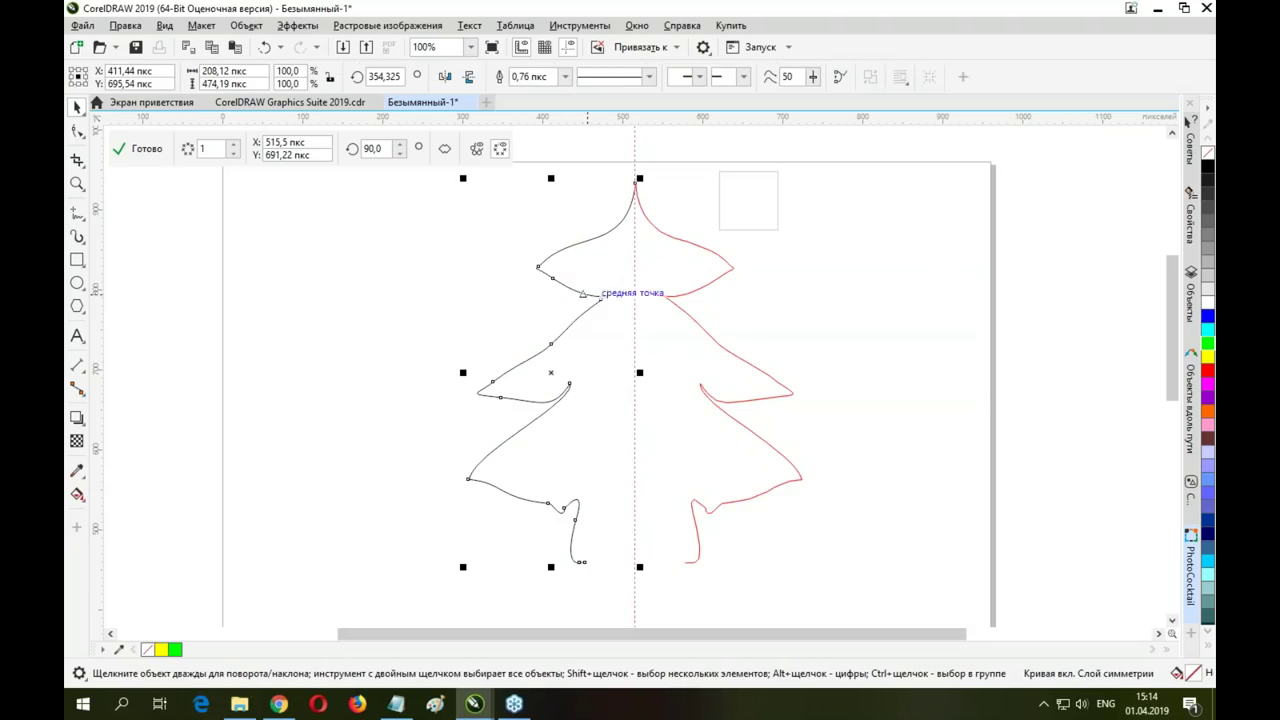
left_click(231, 144)
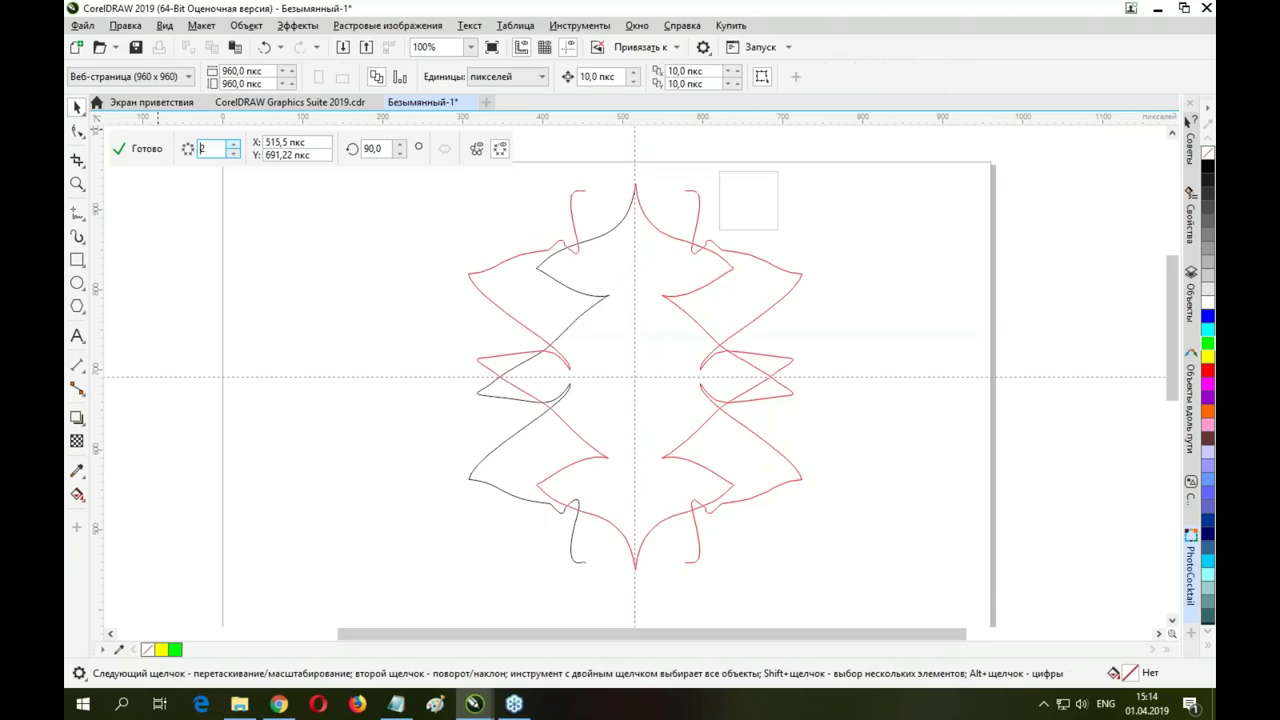
left_click(231, 144)
left_click(231, 144)
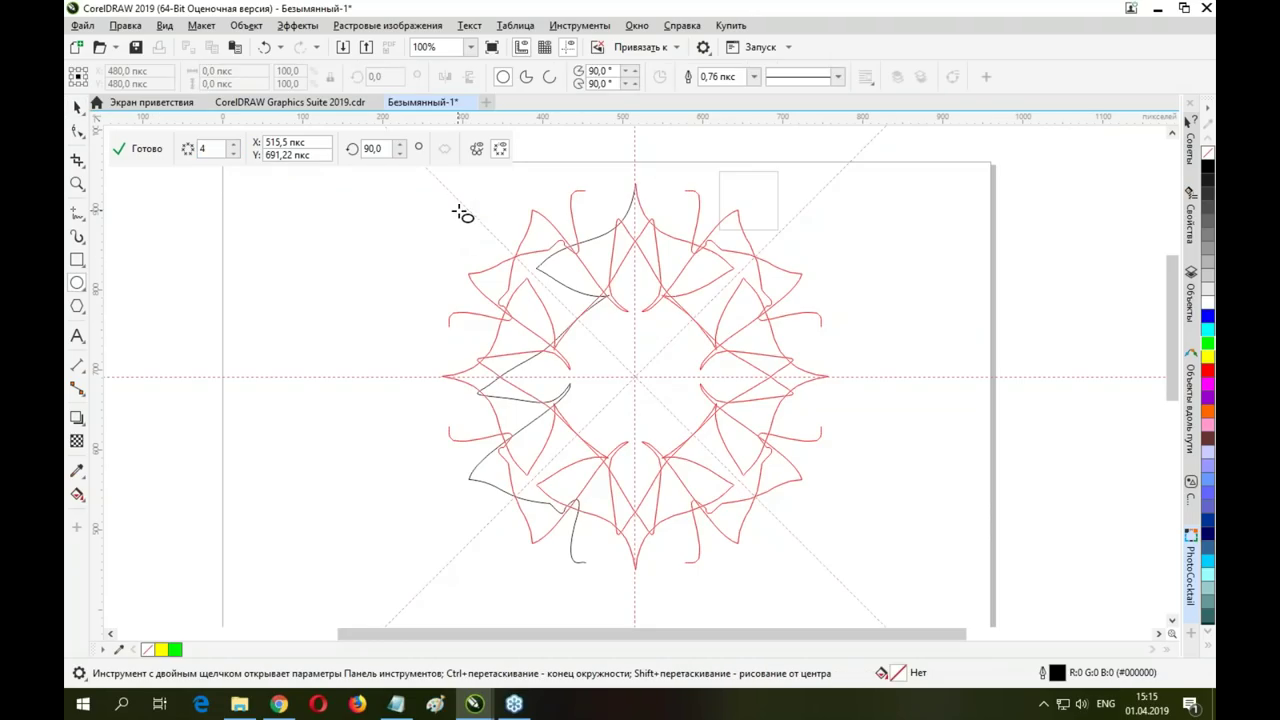
Draw a small circle in symmetry mode, set 7 lines, fill it yellow and enlarge it to about 195%
left_click_drag(466, 206, 489, 230)
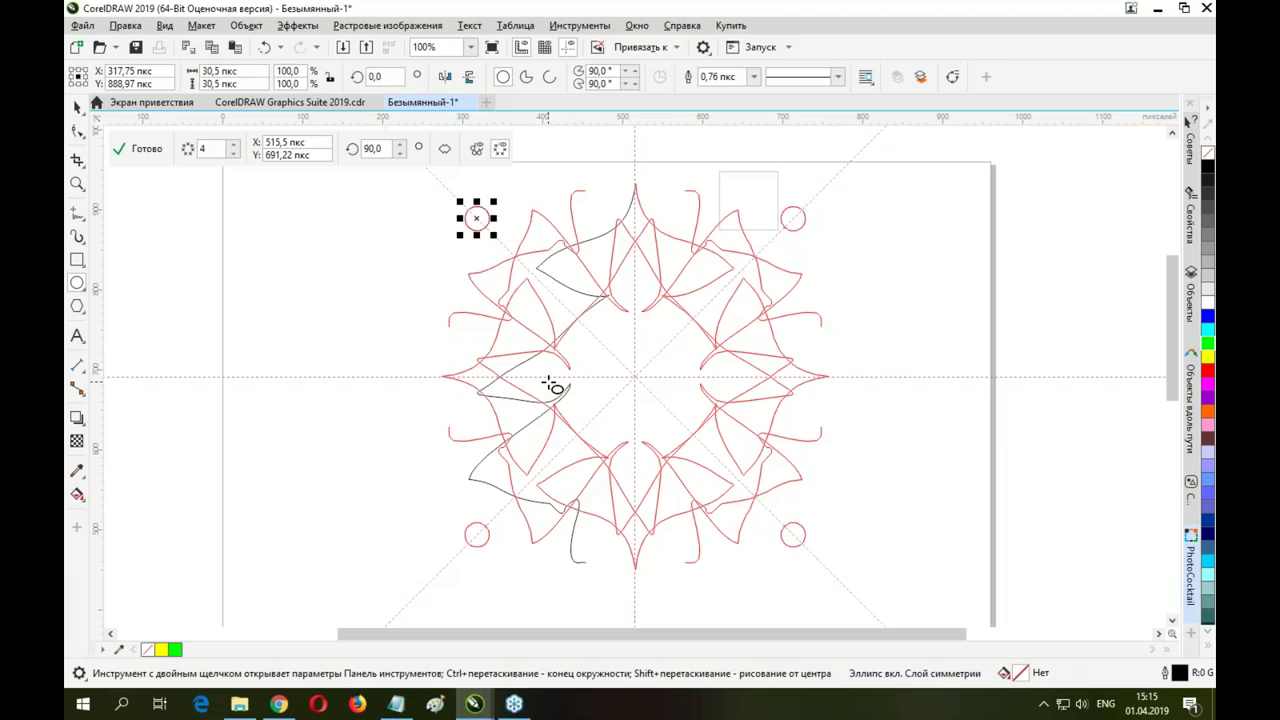
left_click(233, 144)
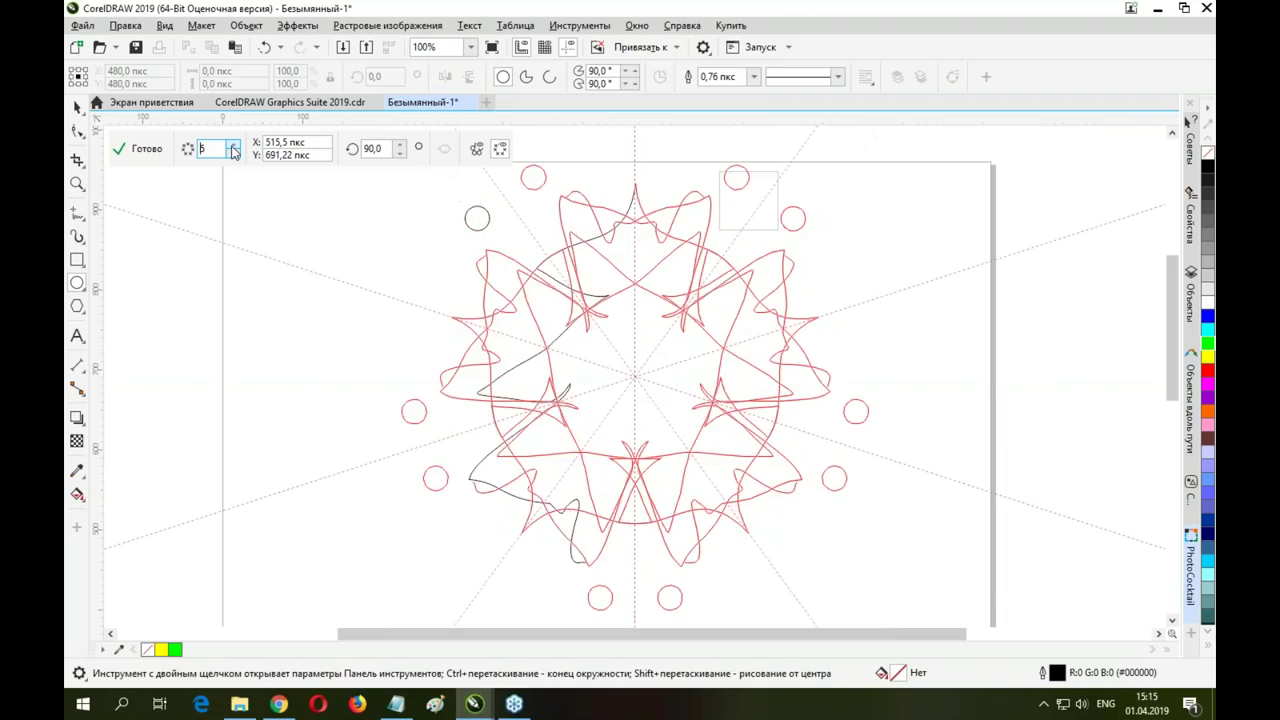
left_click(233, 144)
left_click(233, 144)
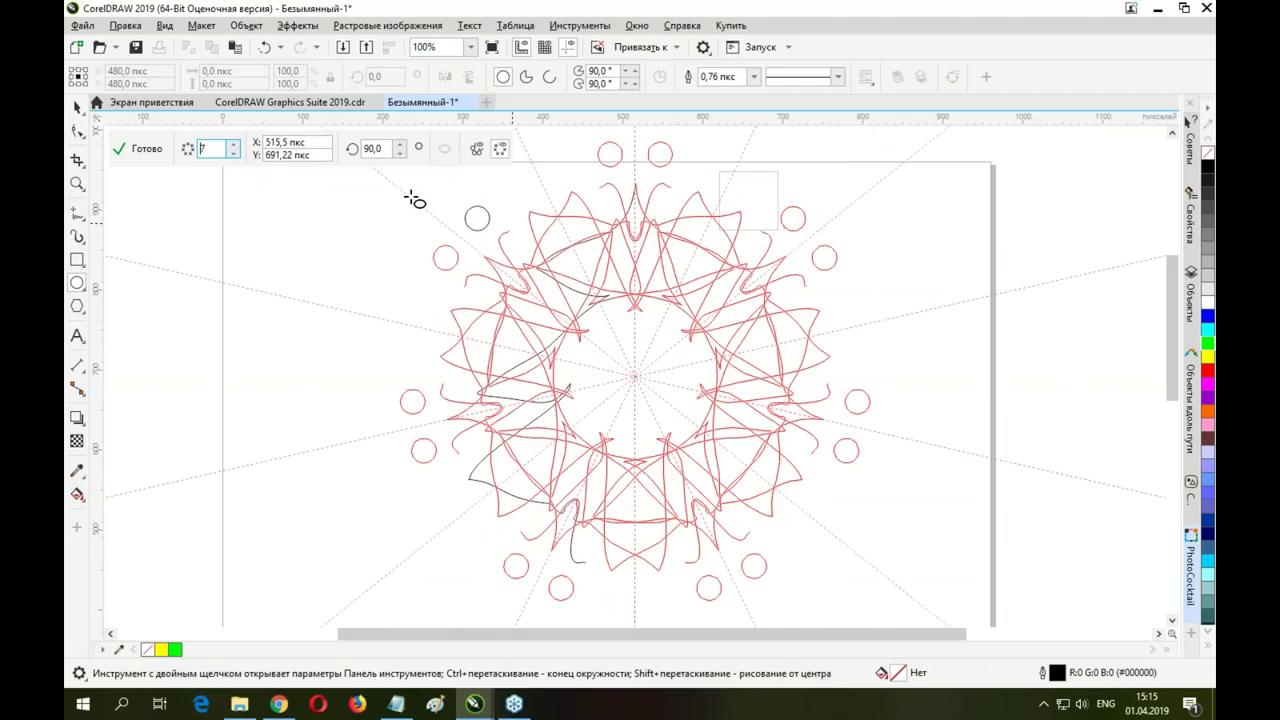
left_click(558, 222)
key("space")
left_click(479, 216)
left_click(1207, 357)
left_click_drag(493, 235, 507, 247)
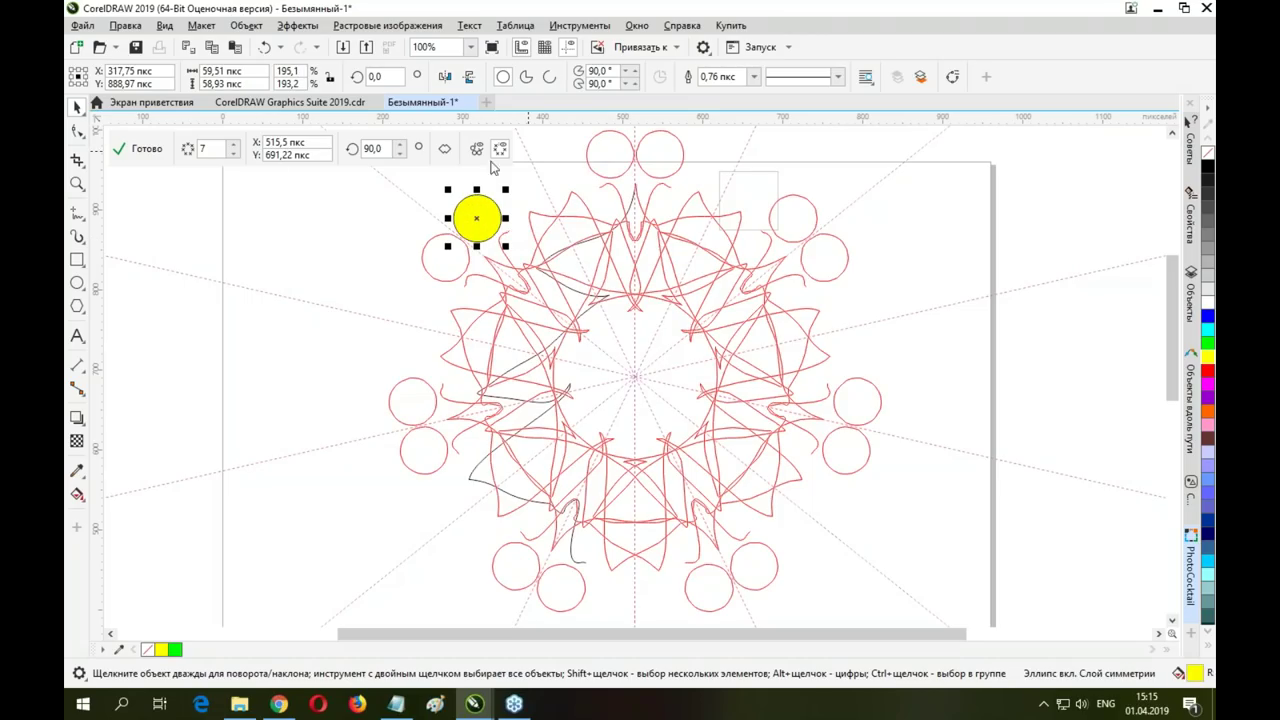
Finish the symmetry, move the group left and down, then delete the whole symmetry group
left_click(138, 148)
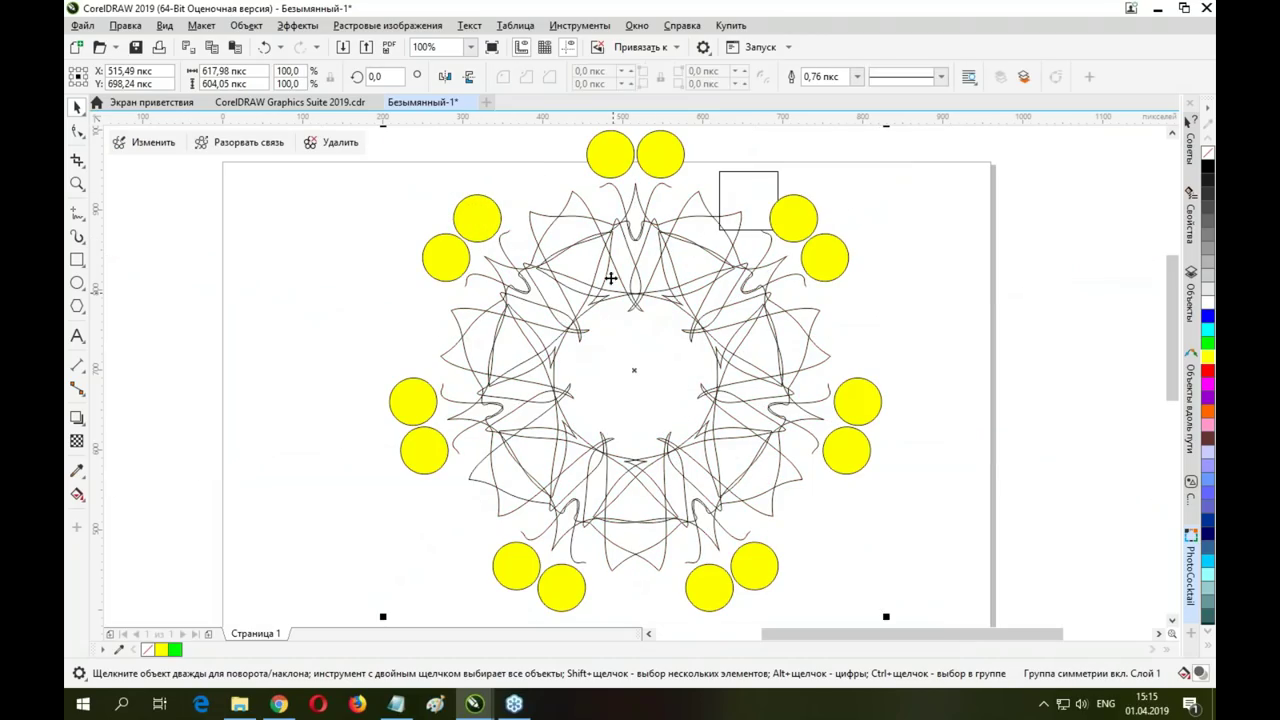
left_click_drag(628, 240, 566, 288)
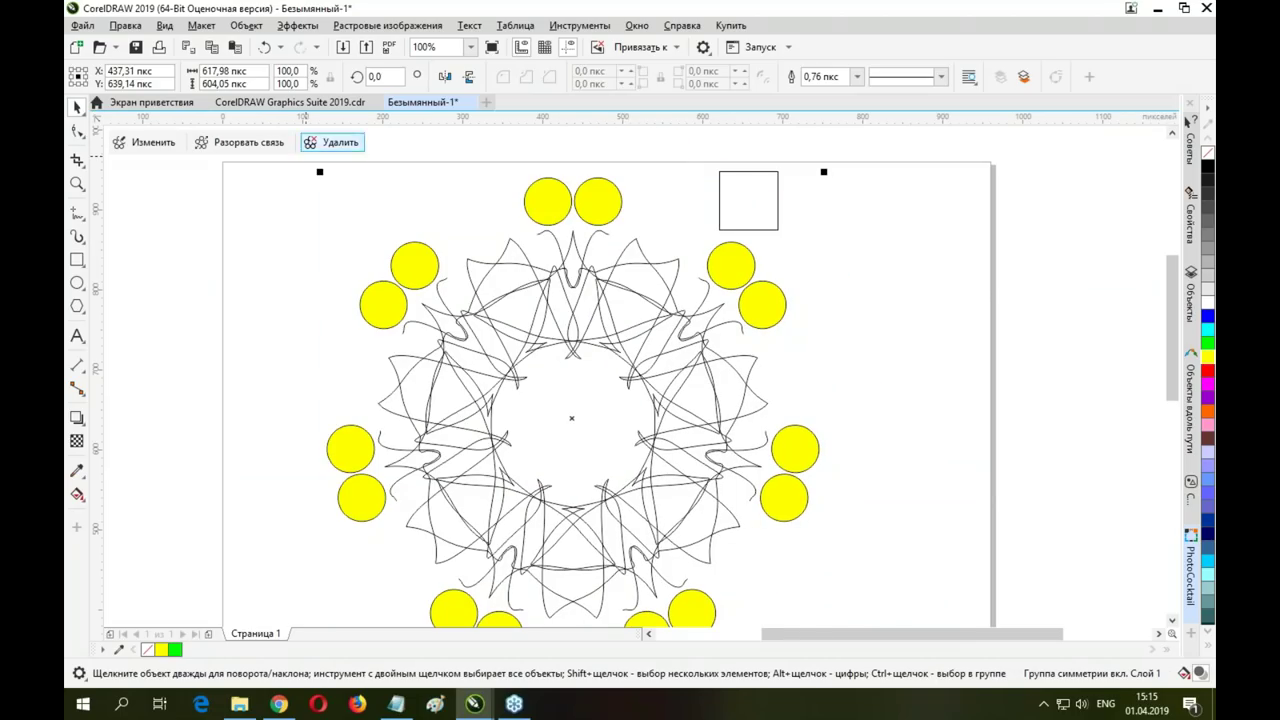
left_click(143, 142)
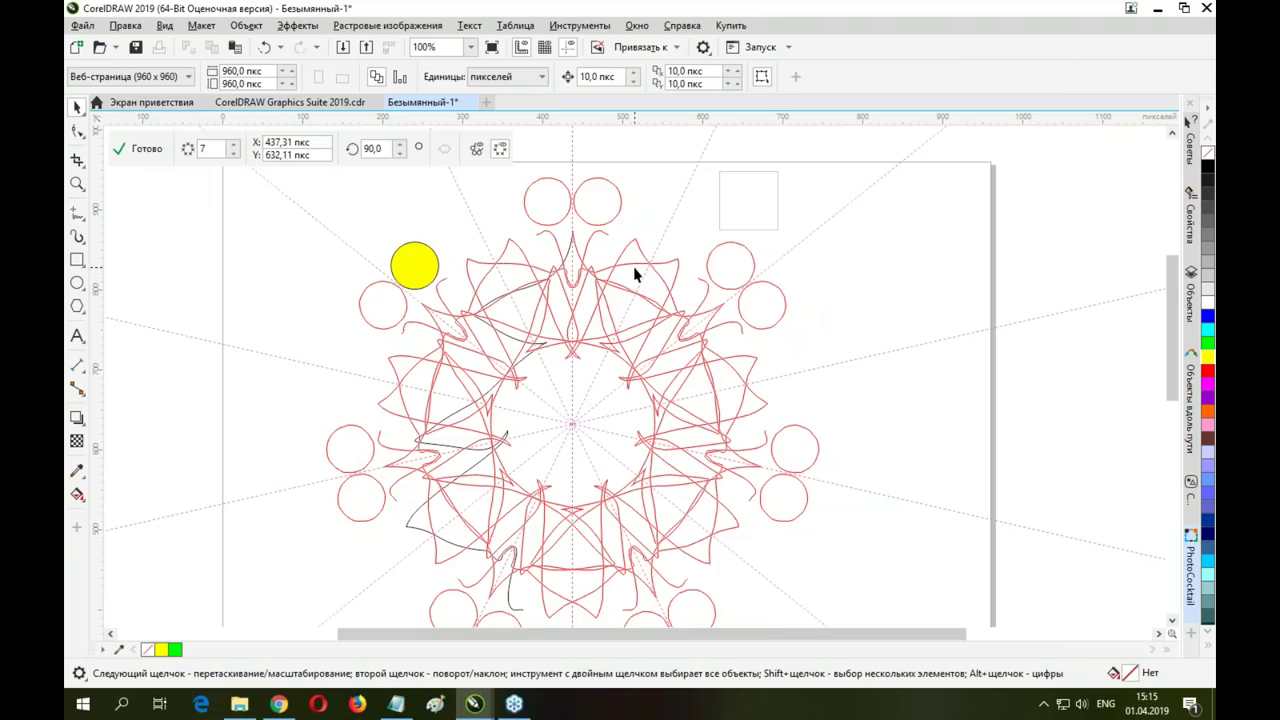
key("ctrl+z")
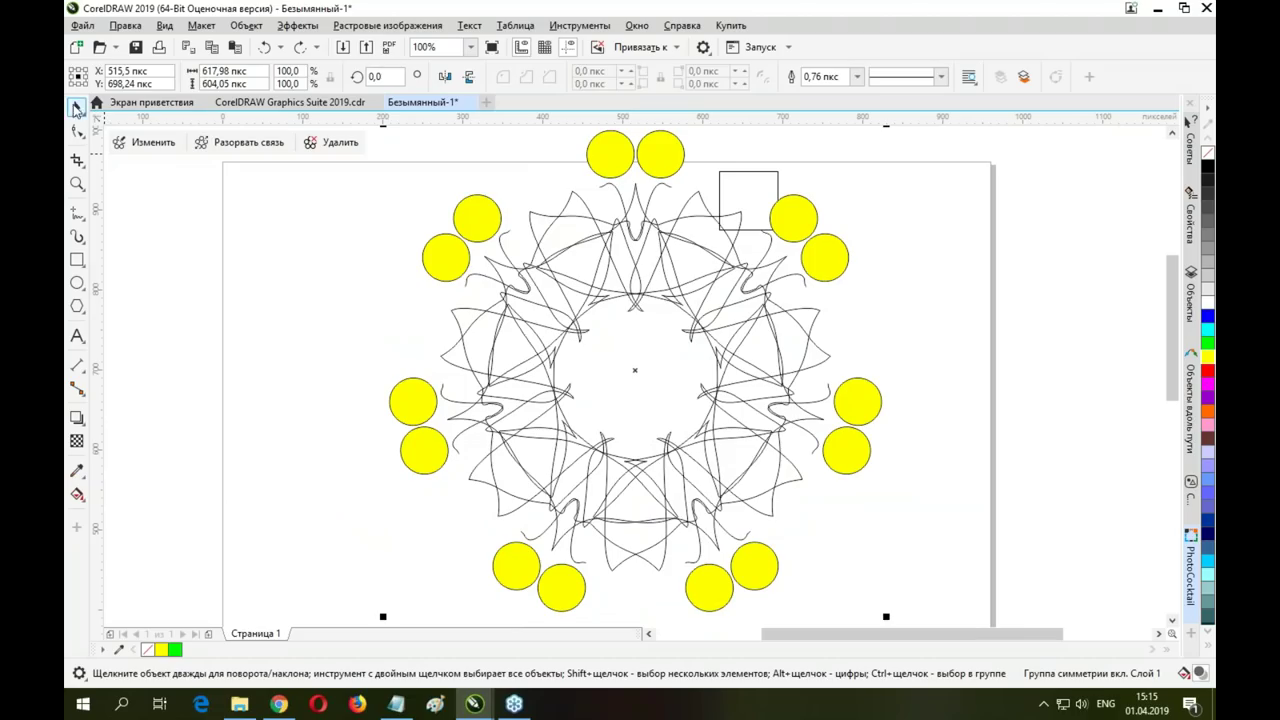
left_click(191, 226)
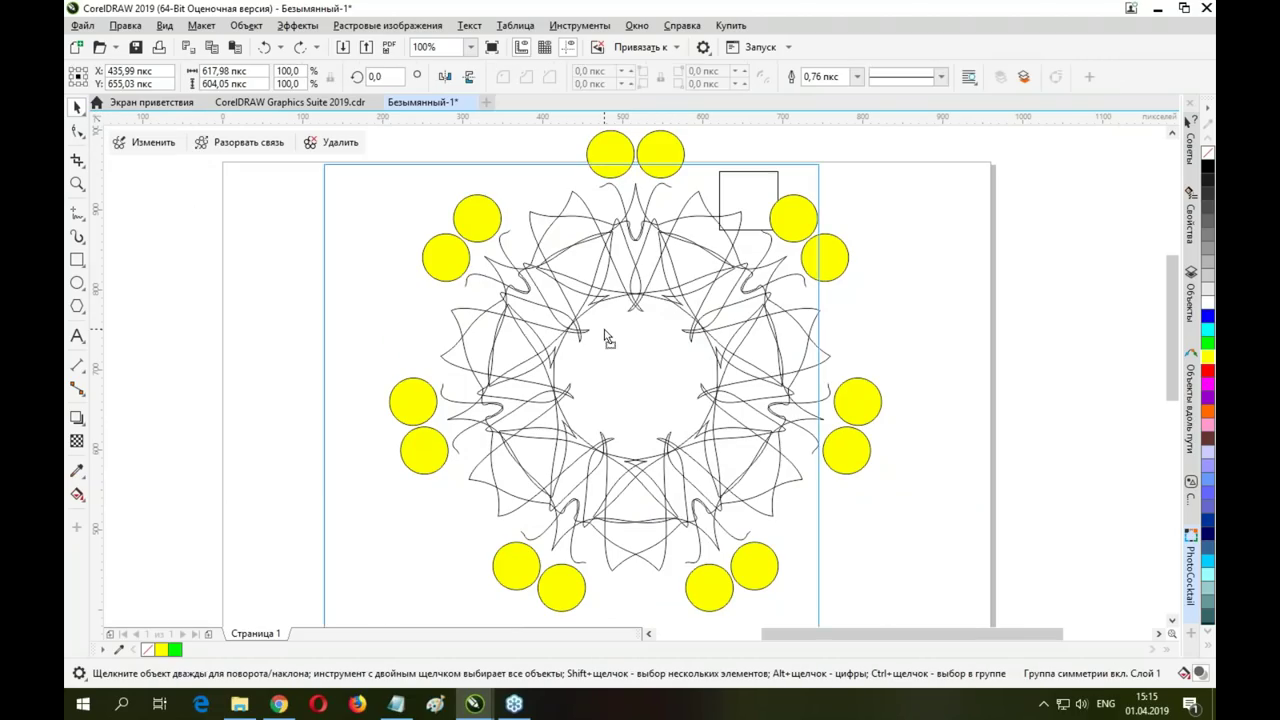
left_click_drag(606, 338, 542, 372)
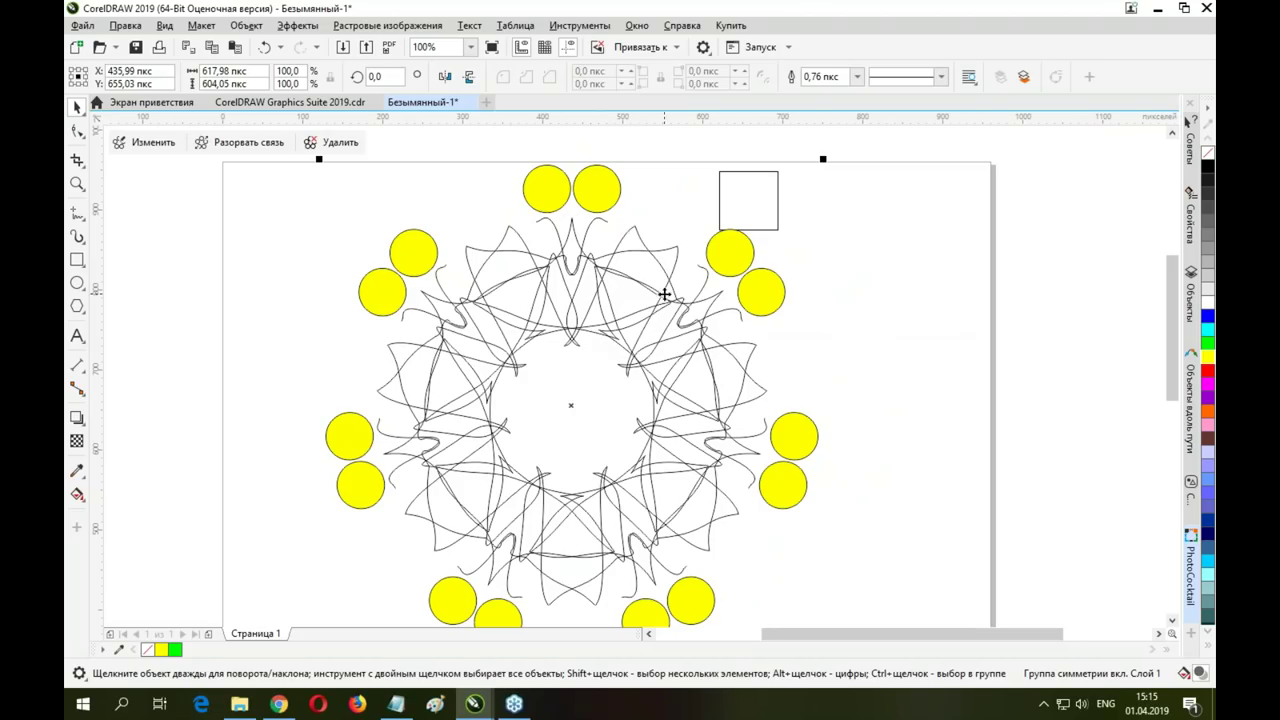
key("Delete")
Delete the small square, draw a rectangle near the page's upper left, and switch to Enhanced view
left_click(771, 219)
key("Delete")
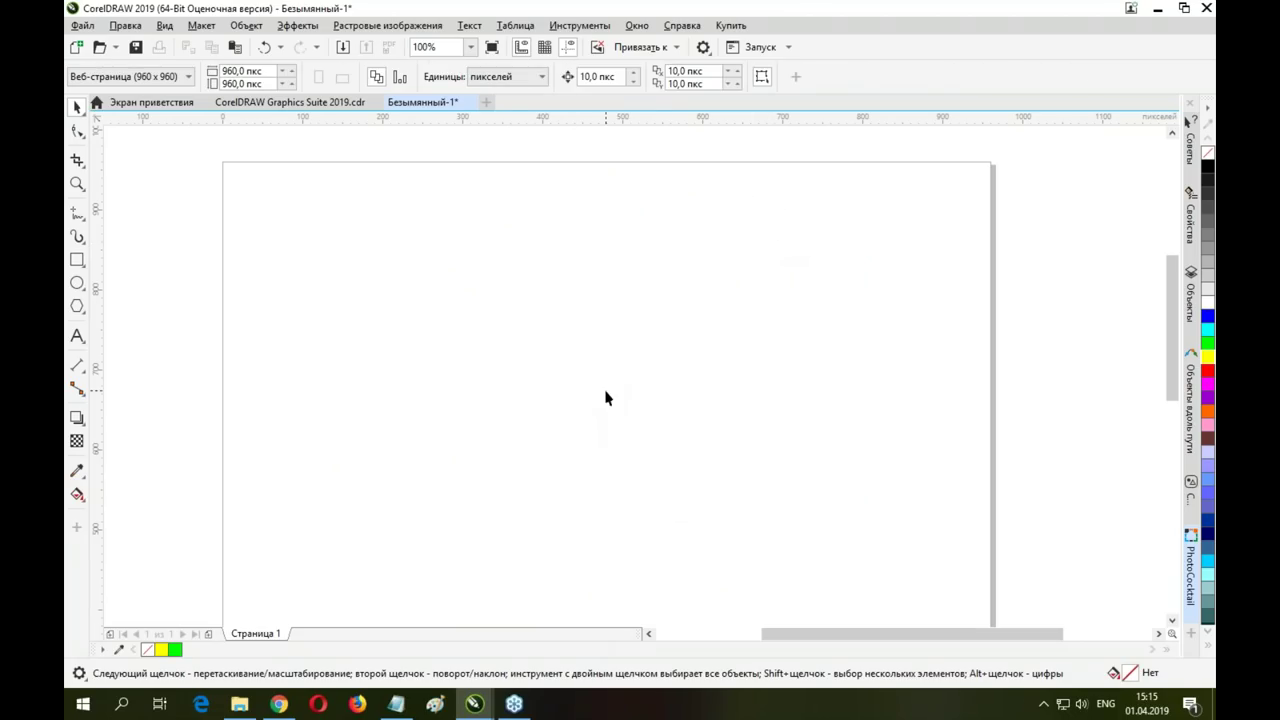
left_click(77, 260)
left_click_drag(349, 212, 431, 261)
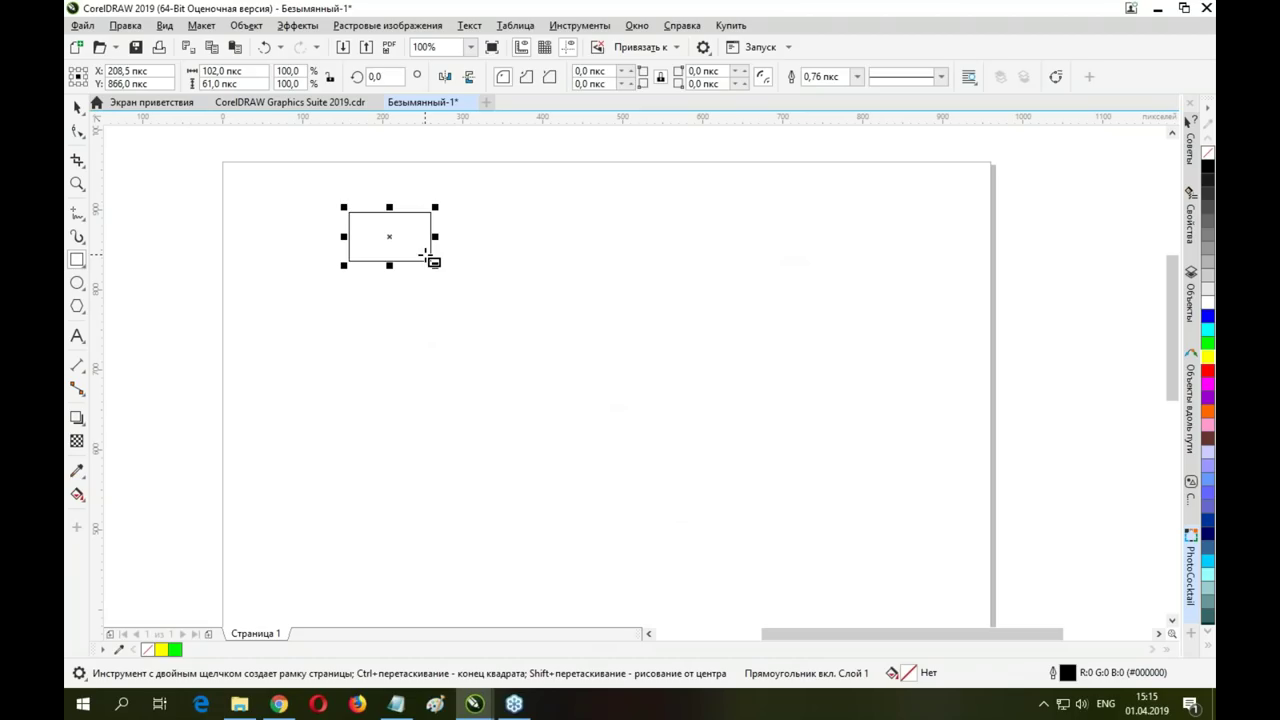
scroll(395, 236, "up", 5)
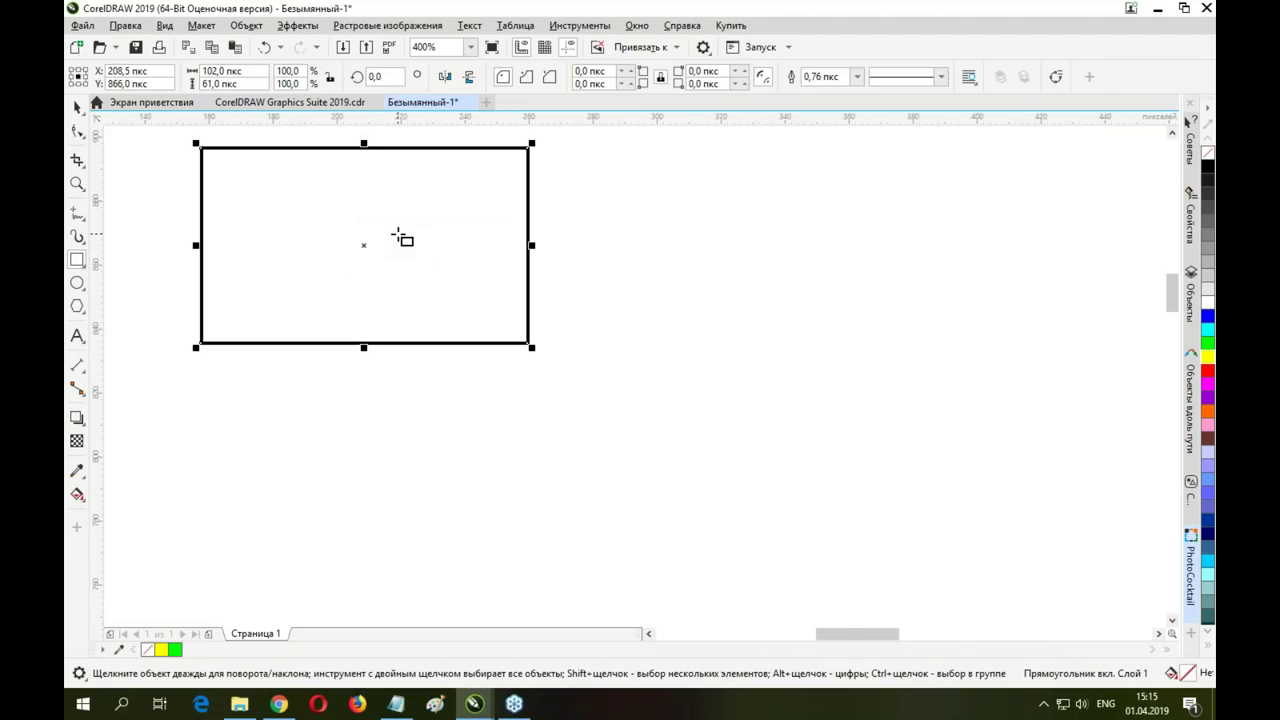
scroll(437, 247, "down", 2)
left_click_drag(451, 254, 565, 346)
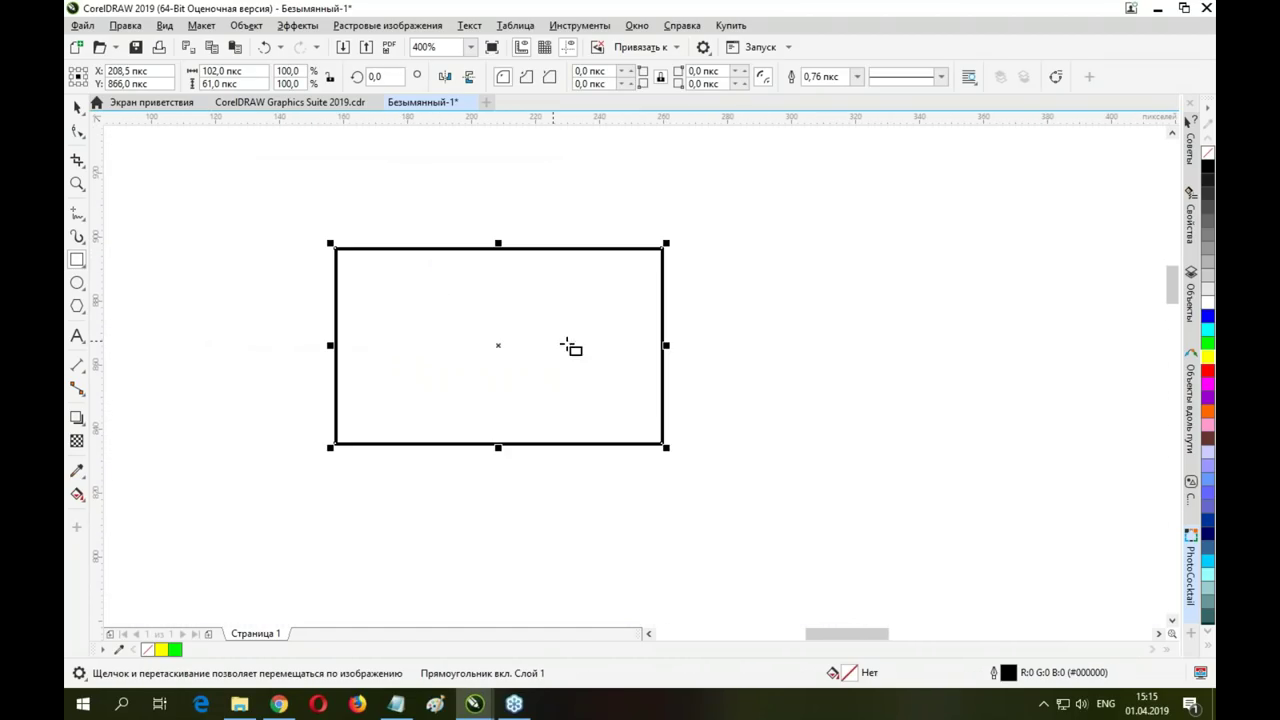
scroll(591, 327, "up", 2)
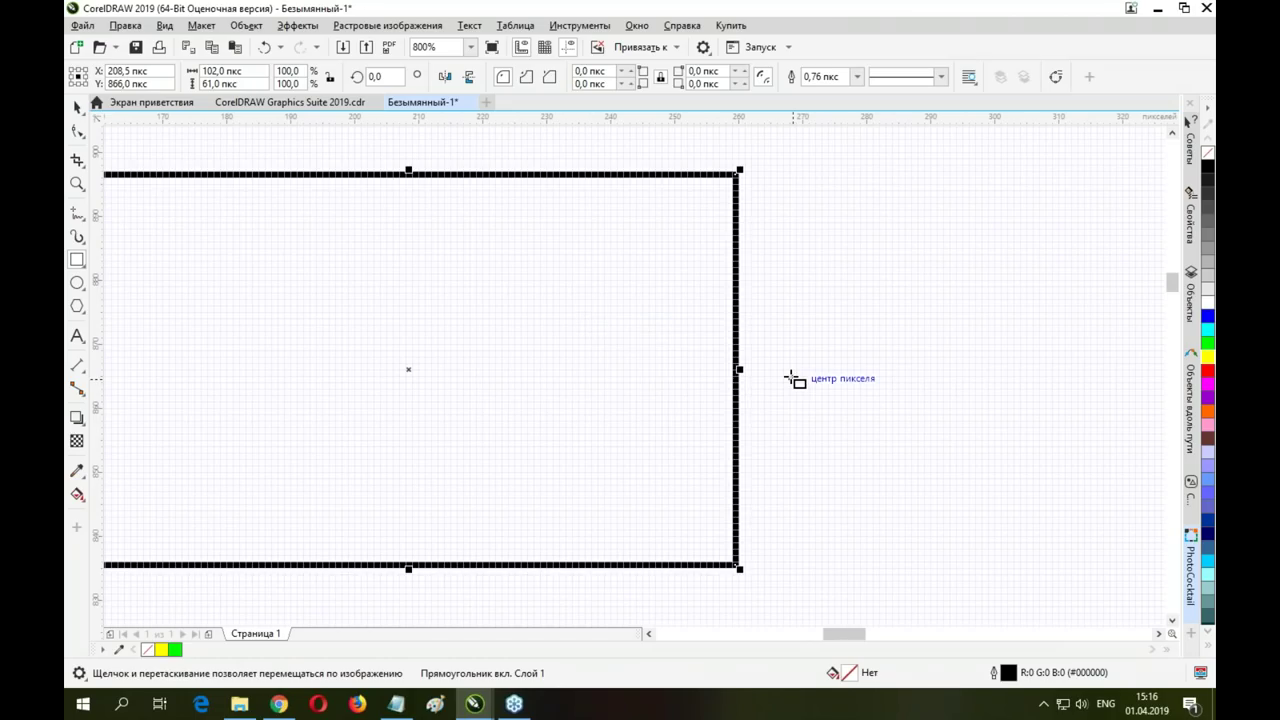
left_click_drag(646, 325, 771, 311)
left_click(165, 27)
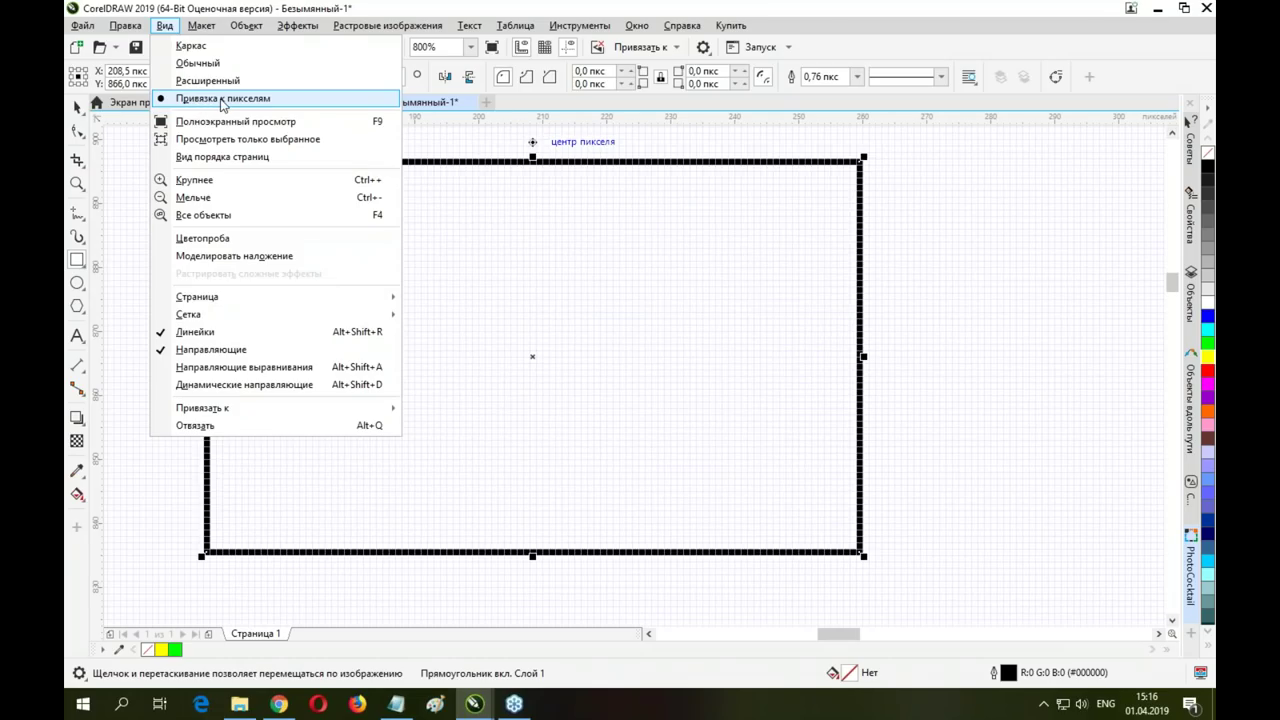
left_click(207, 81)
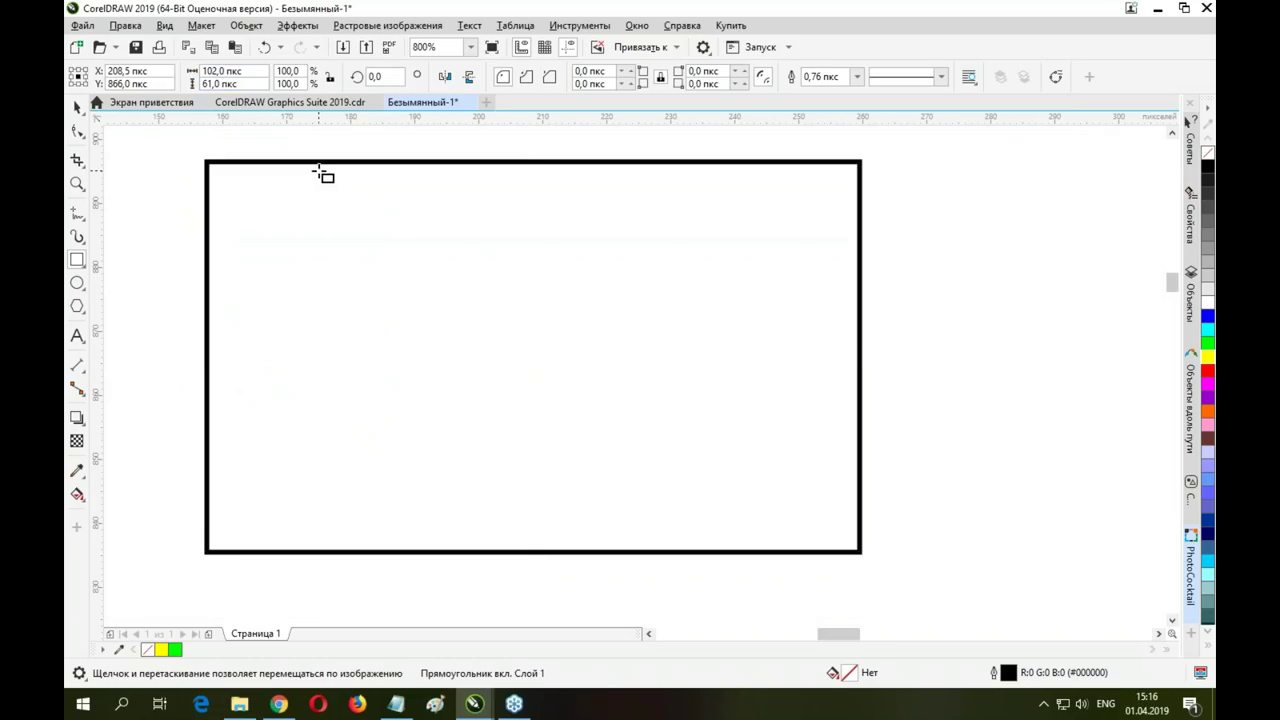
Replace it with a larger rectangle and switch the canvas to Pixel view with pixel snapping
key("Delete")
left_click_drag(240, 156, 696, 514)
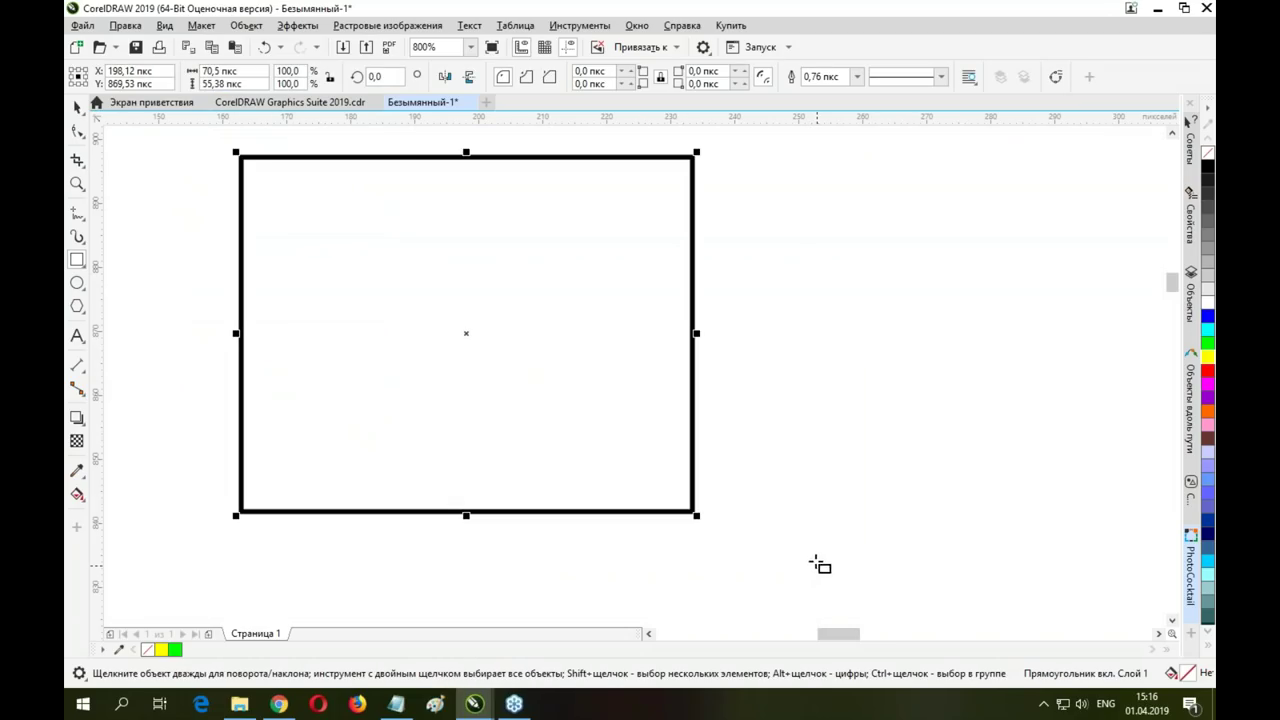
left_click(165, 25)
left_click(184, 98)
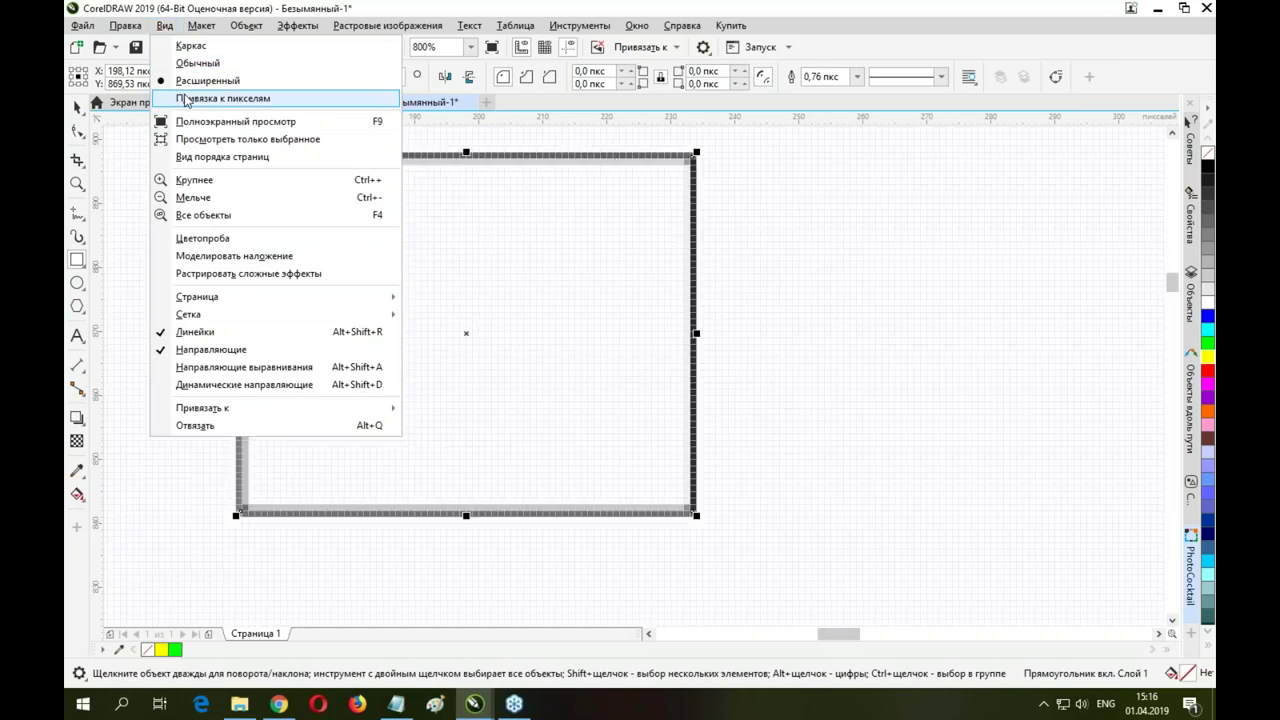
left_click(184, 98)
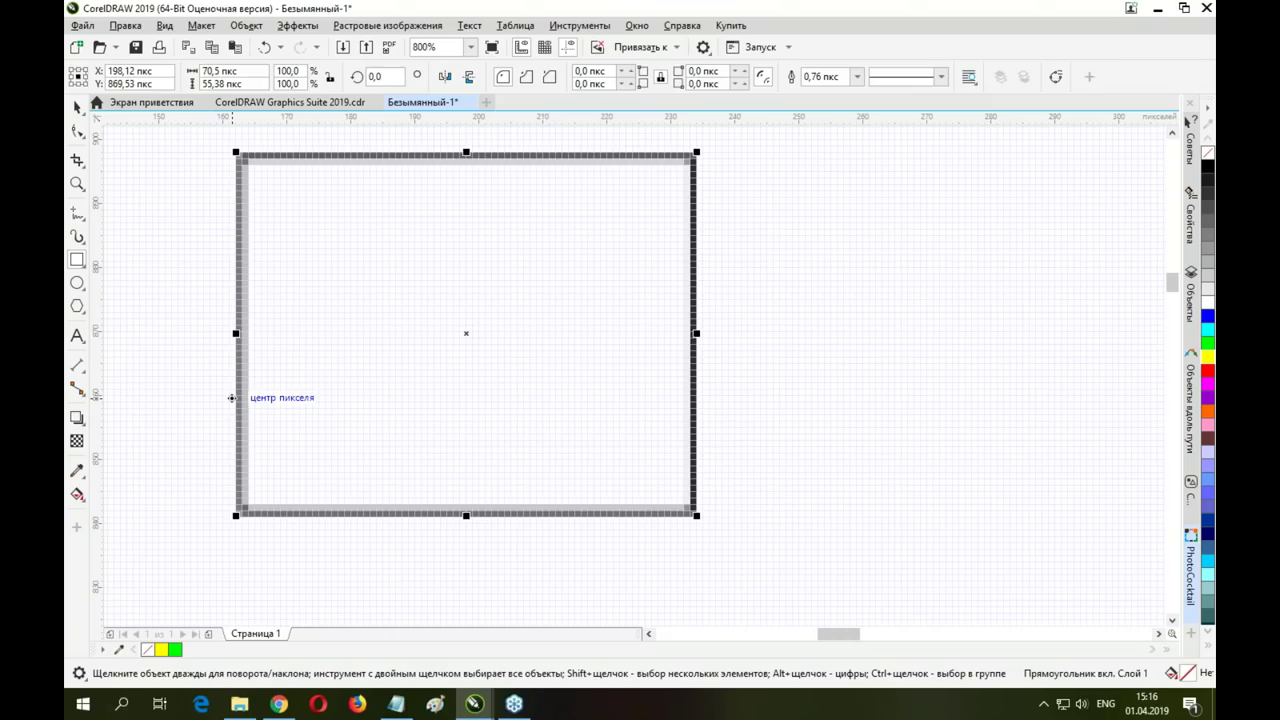
key("Escape")
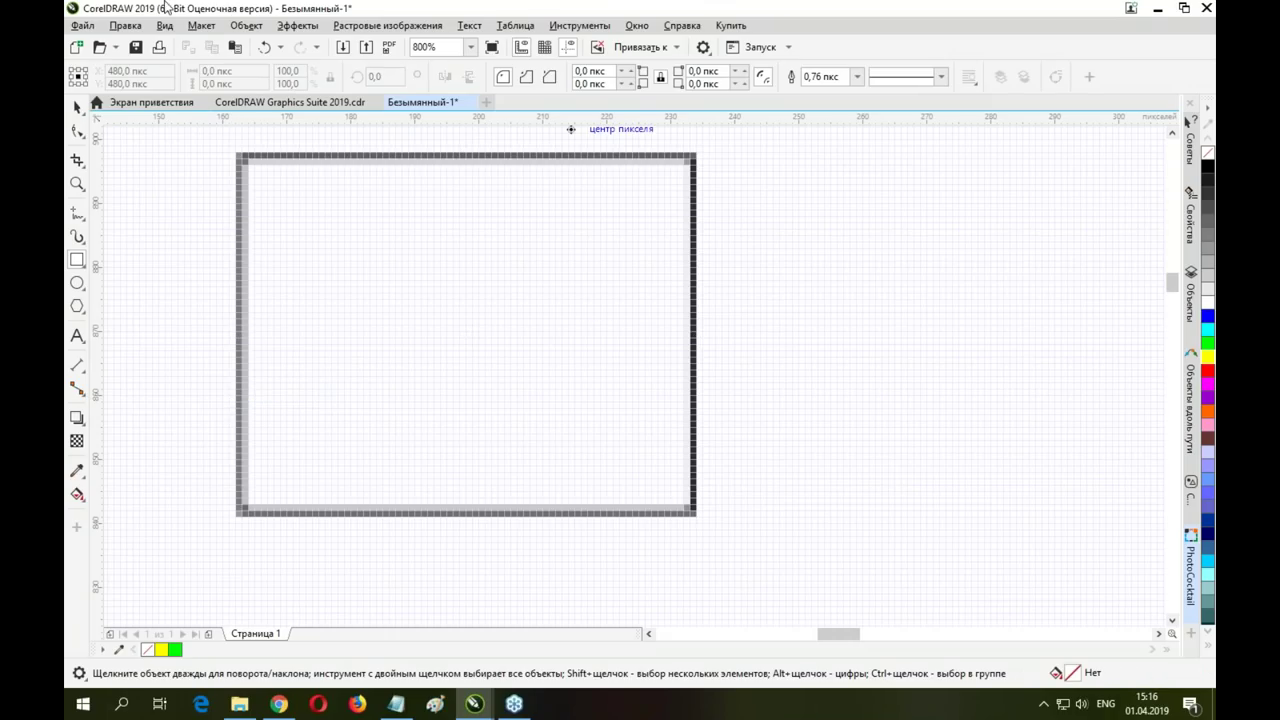
left_click(165, 25)
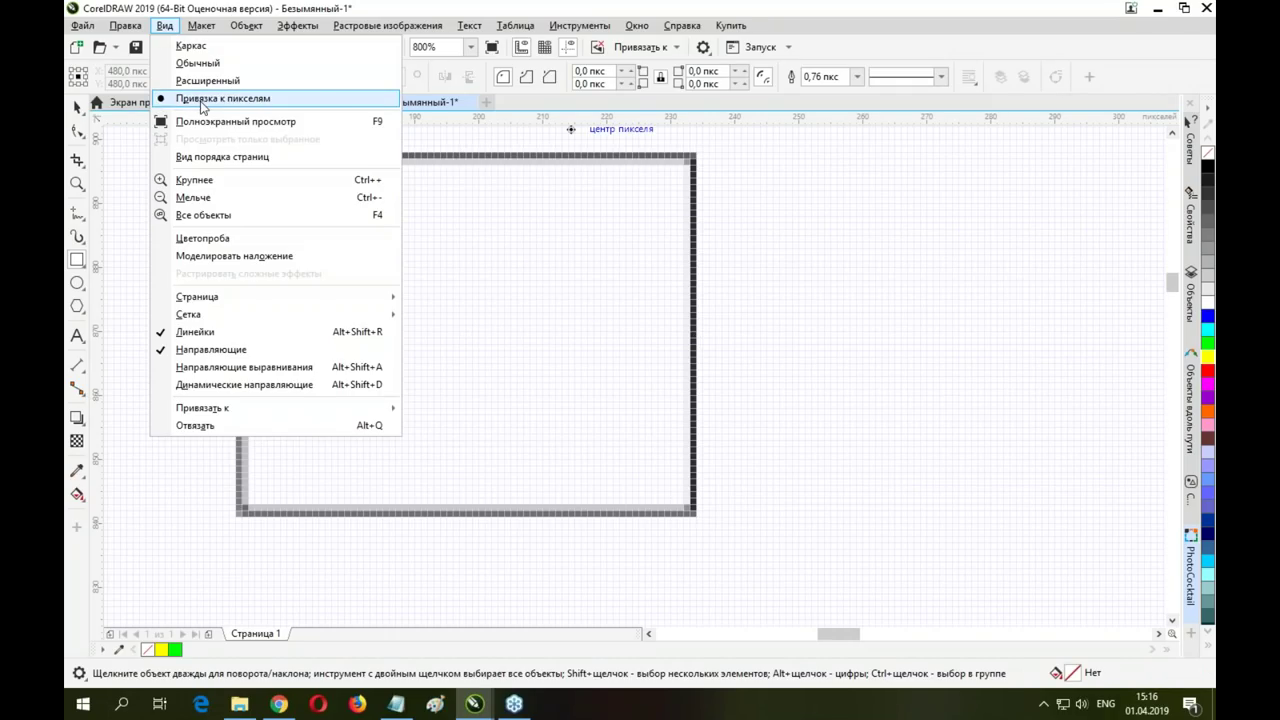
left_click(880, 290)
Draw a second rectangle on the right and resize both into short boxes, the left one 59 × 30 px
left_click_drag(749, 224, 975, 424)
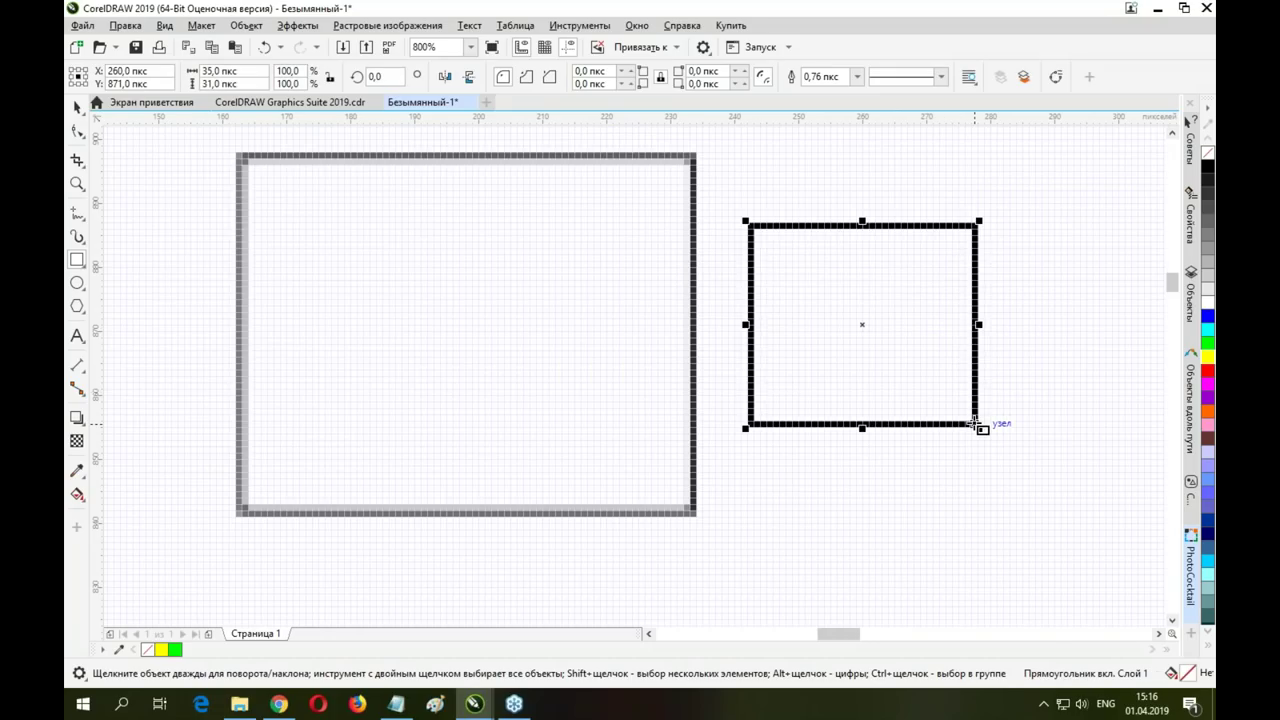
left_click_drag(862, 428, 862, 366)
left_click(529, 491)
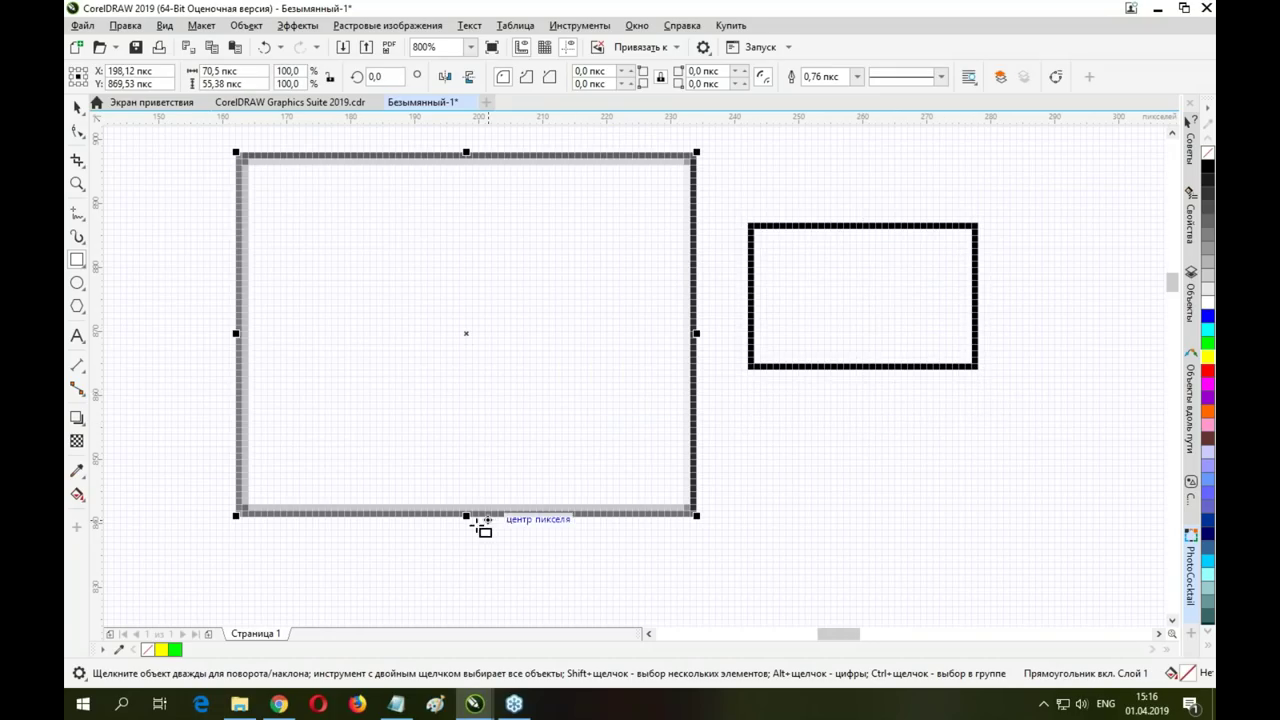
left_click_drag(466, 516, 466, 410)
left_click_drag(697, 287, 656, 289)
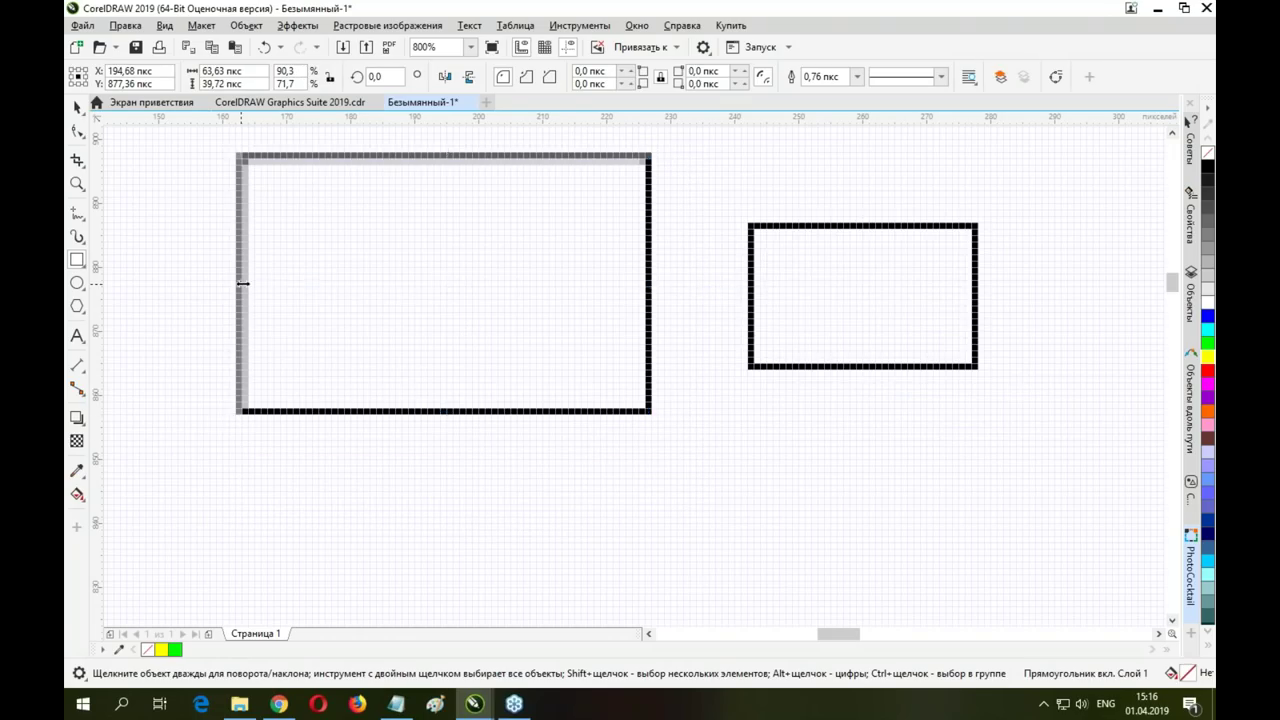
left_click_drag(240, 284, 268, 284)
left_click_drag(459, 155, 463, 214)
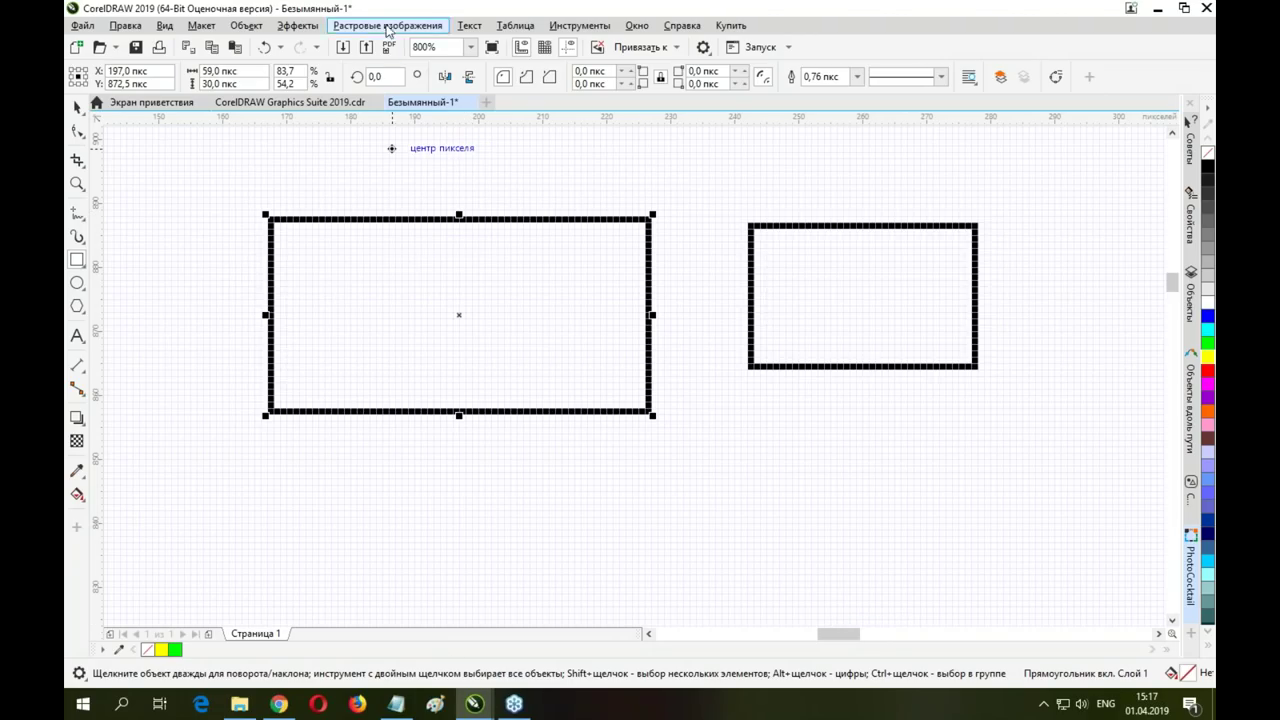
left_click(290, 102)
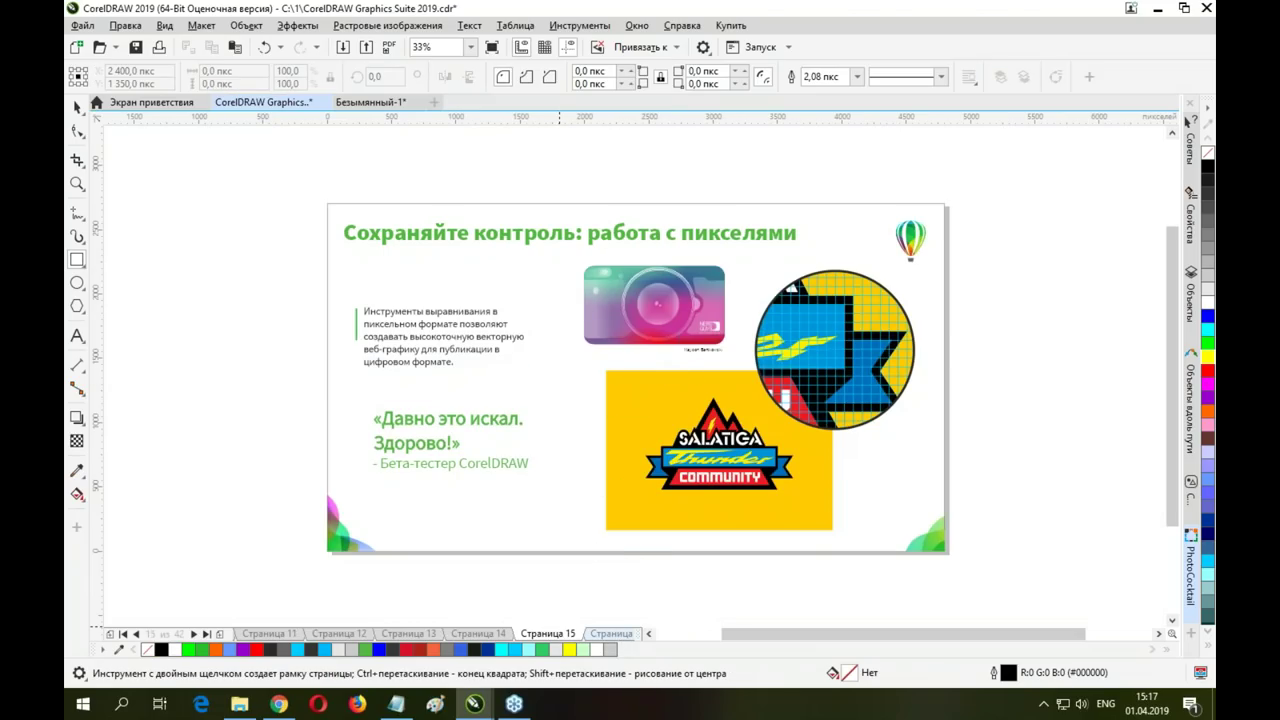
left_click(615, 634)
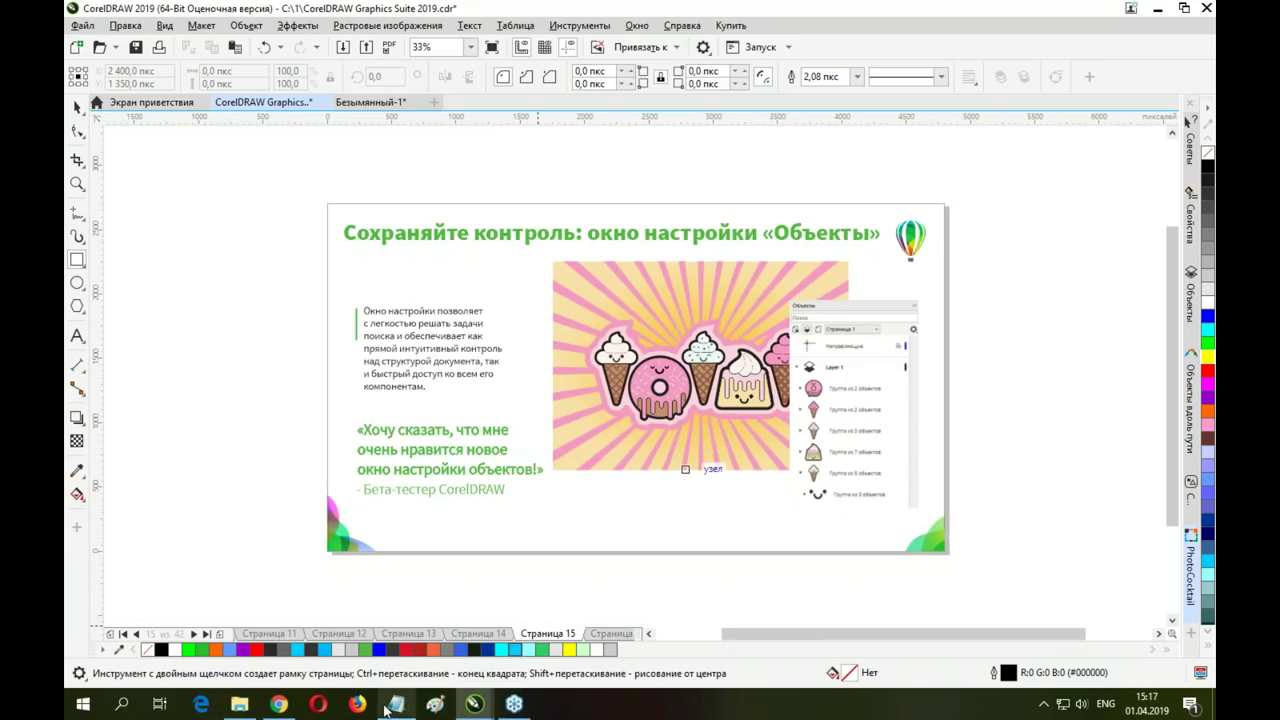
mouse_move(471, 700)
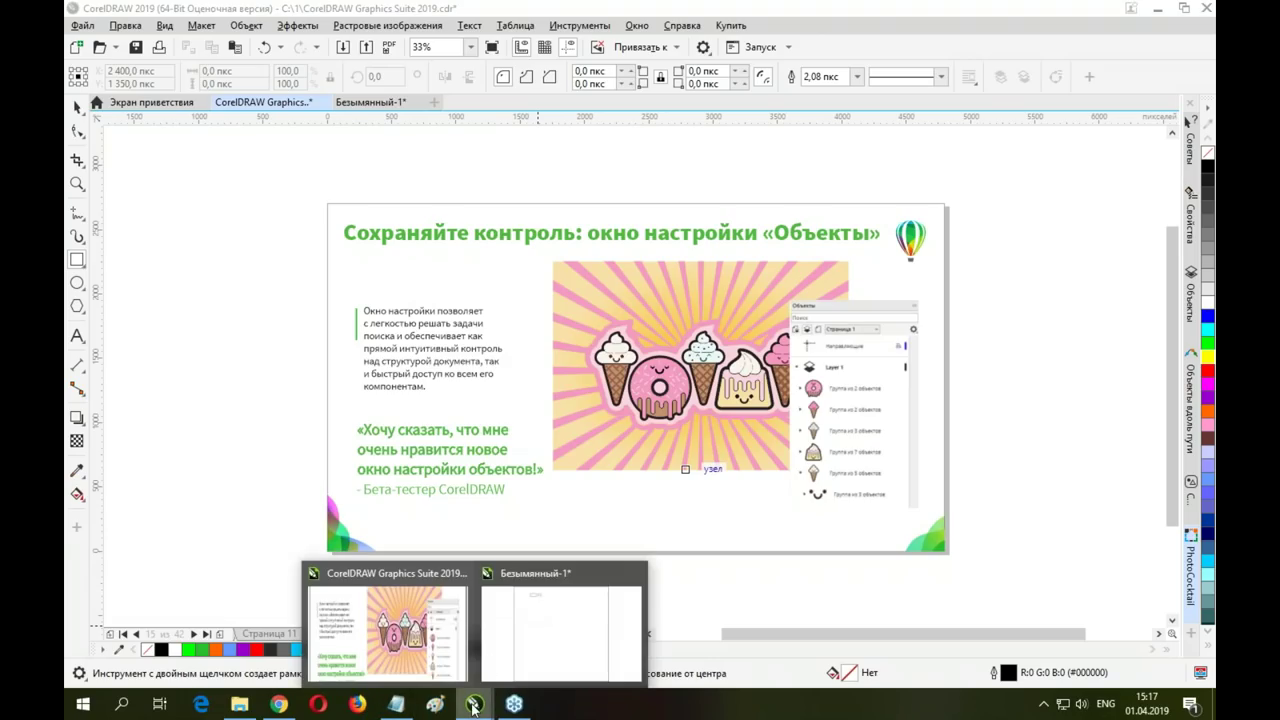
left_click(521, 577)
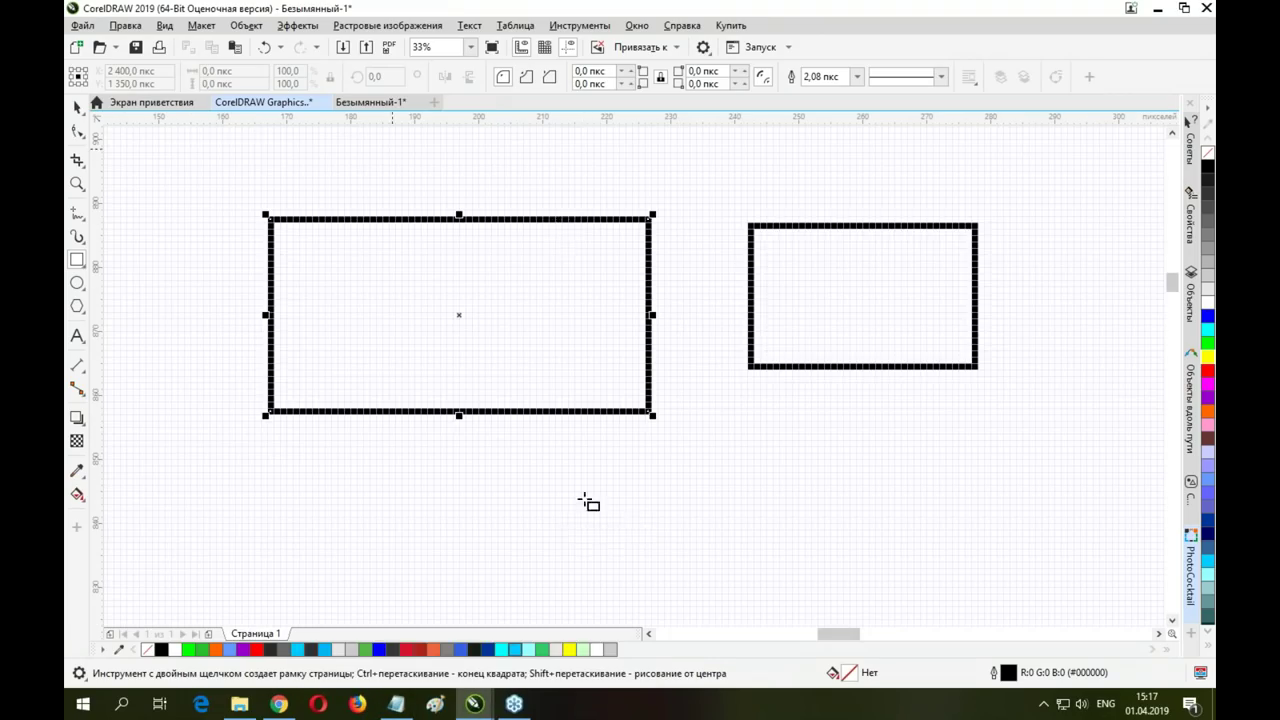
Toggle the Свойства docker off and back on from Объект to show the rectangle's outline settings
left_click(77, 107)
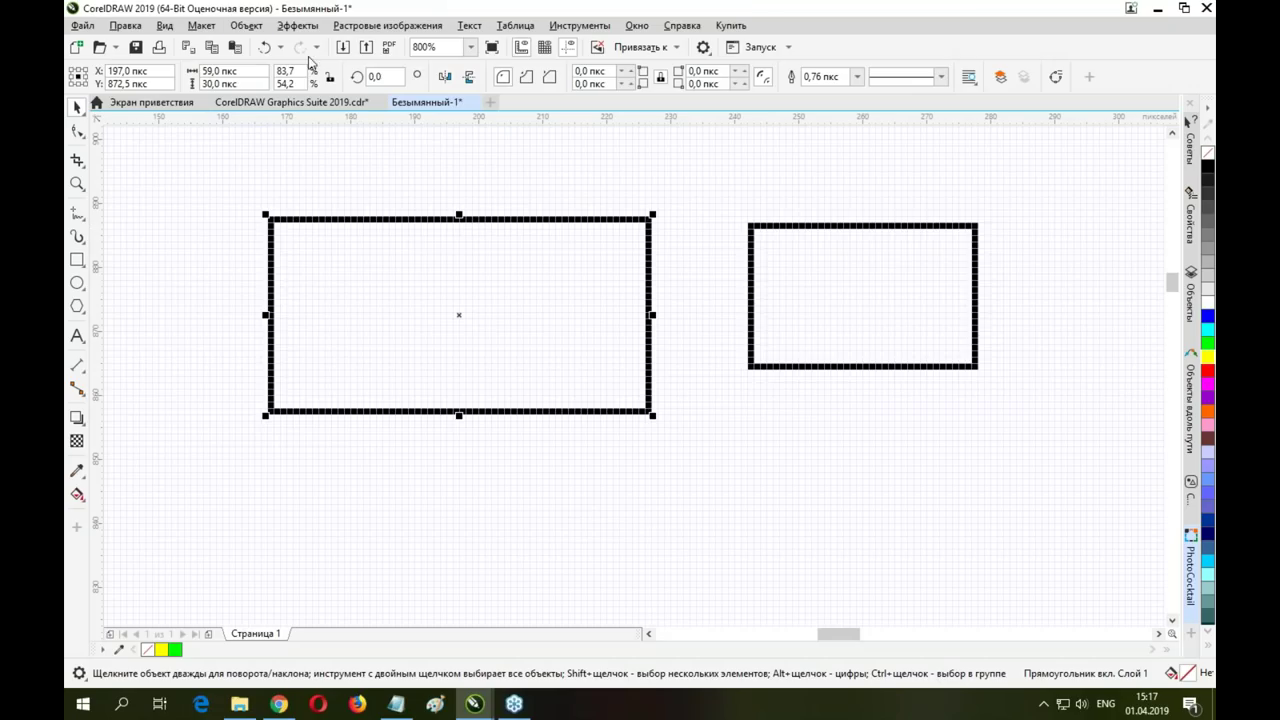
left_click(246, 26)
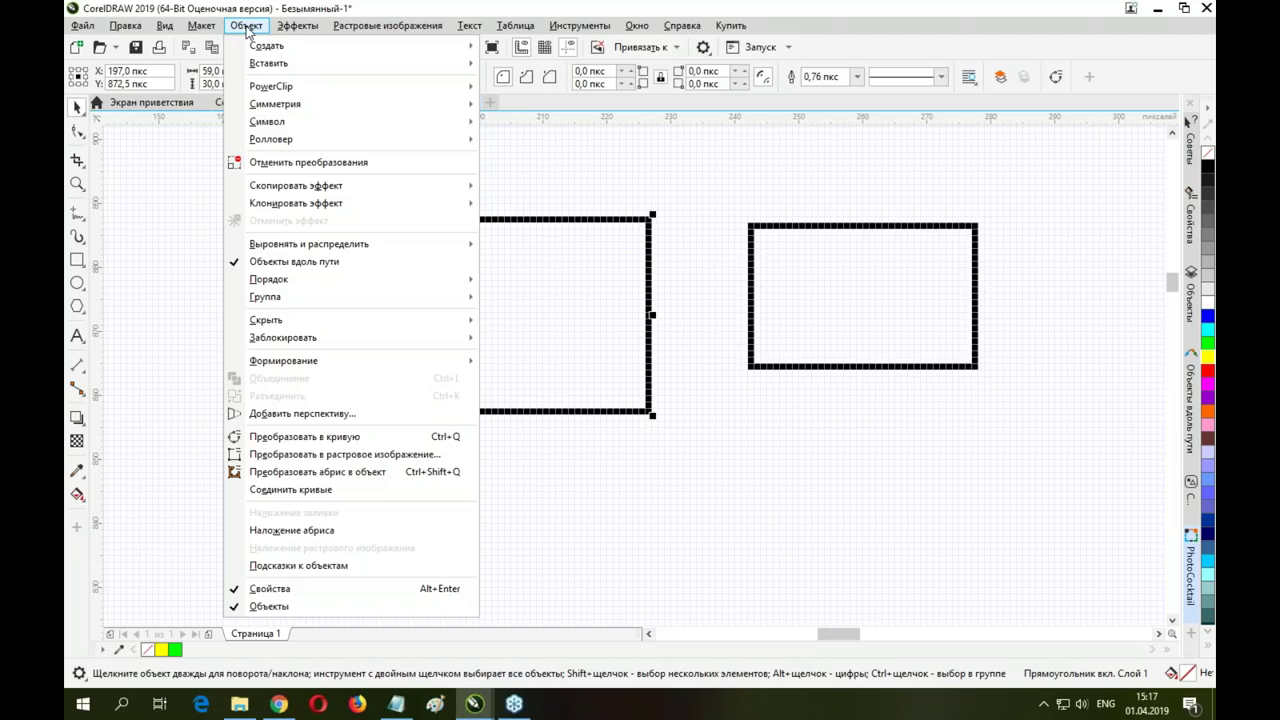
left_click(283, 590)
left_click(246, 25)
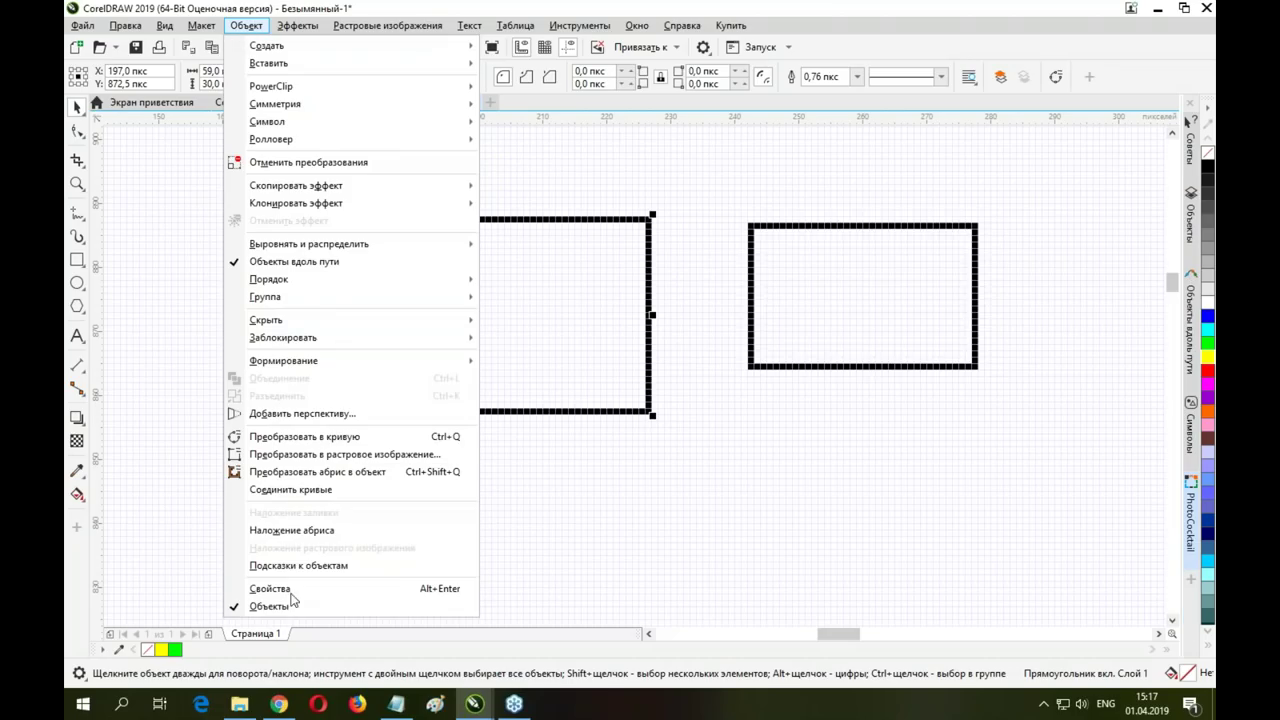
left_click(292, 582)
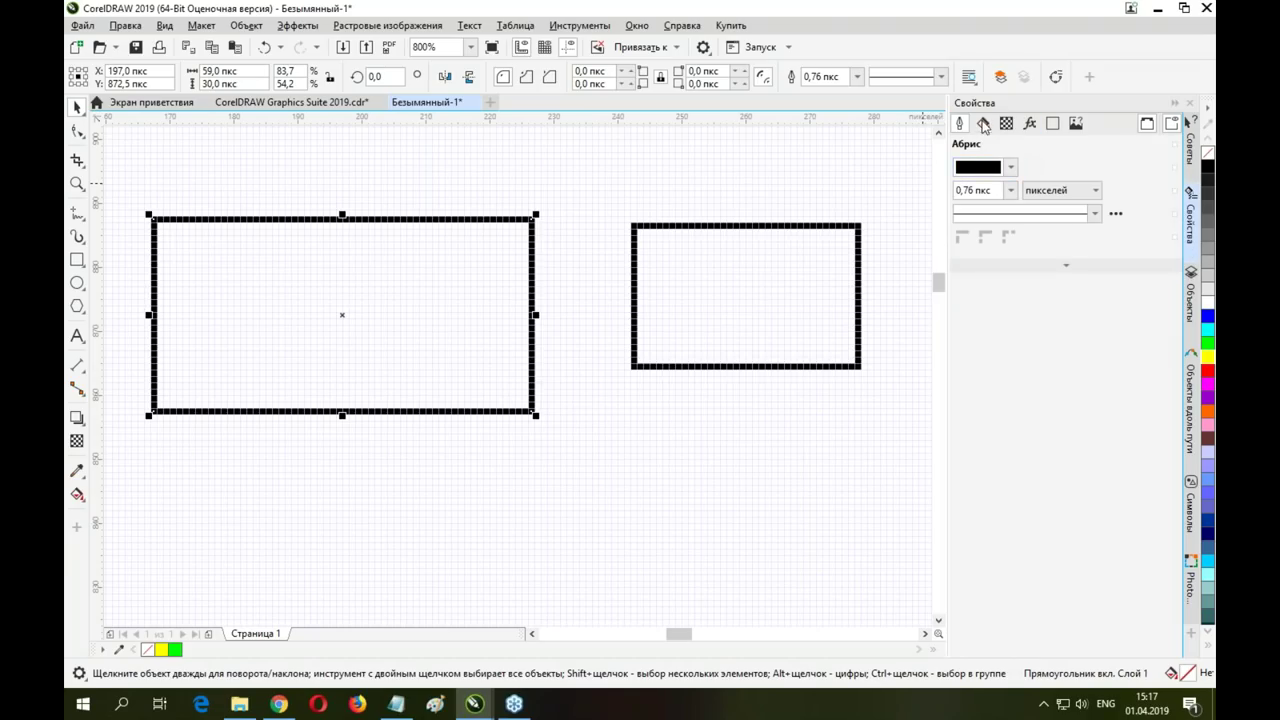
Give the left rectangle a uniform purple #B933DB fill, narrow it to 27 × 30 px, and browse the docker tabs
left_click(983, 123)
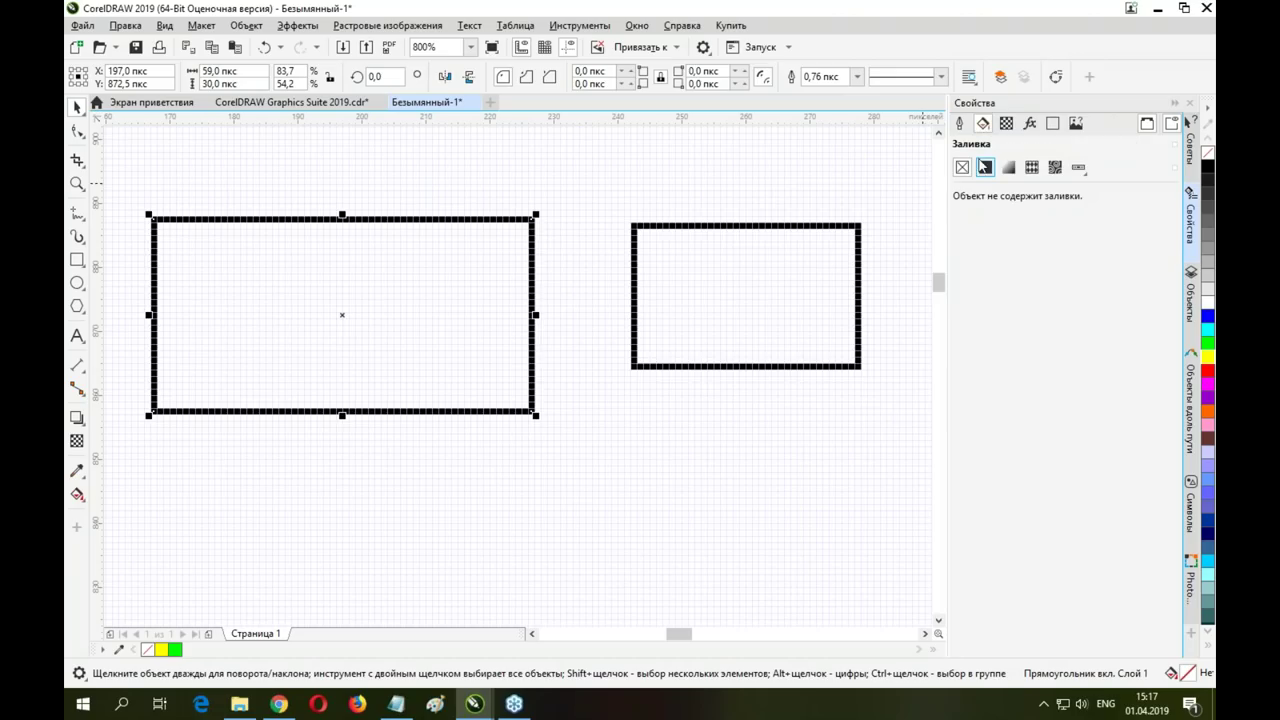
left_click(985, 167)
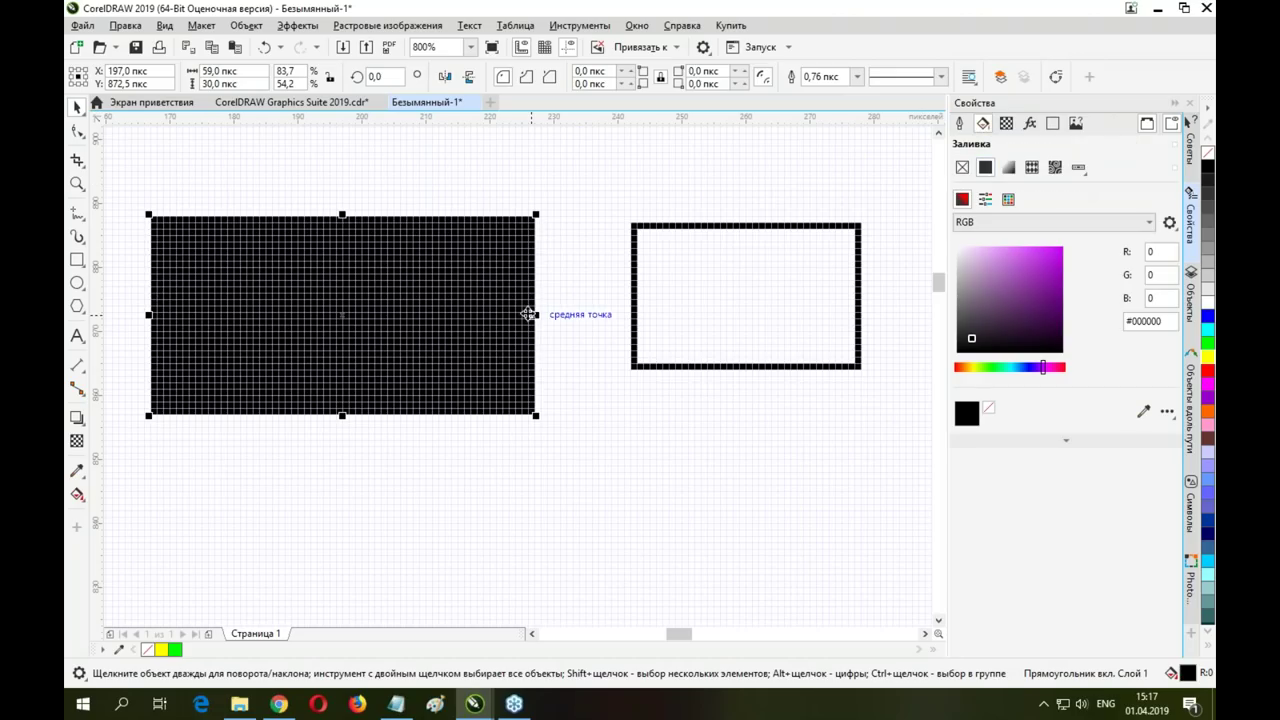
left_click_drag(536, 315, 331, 315)
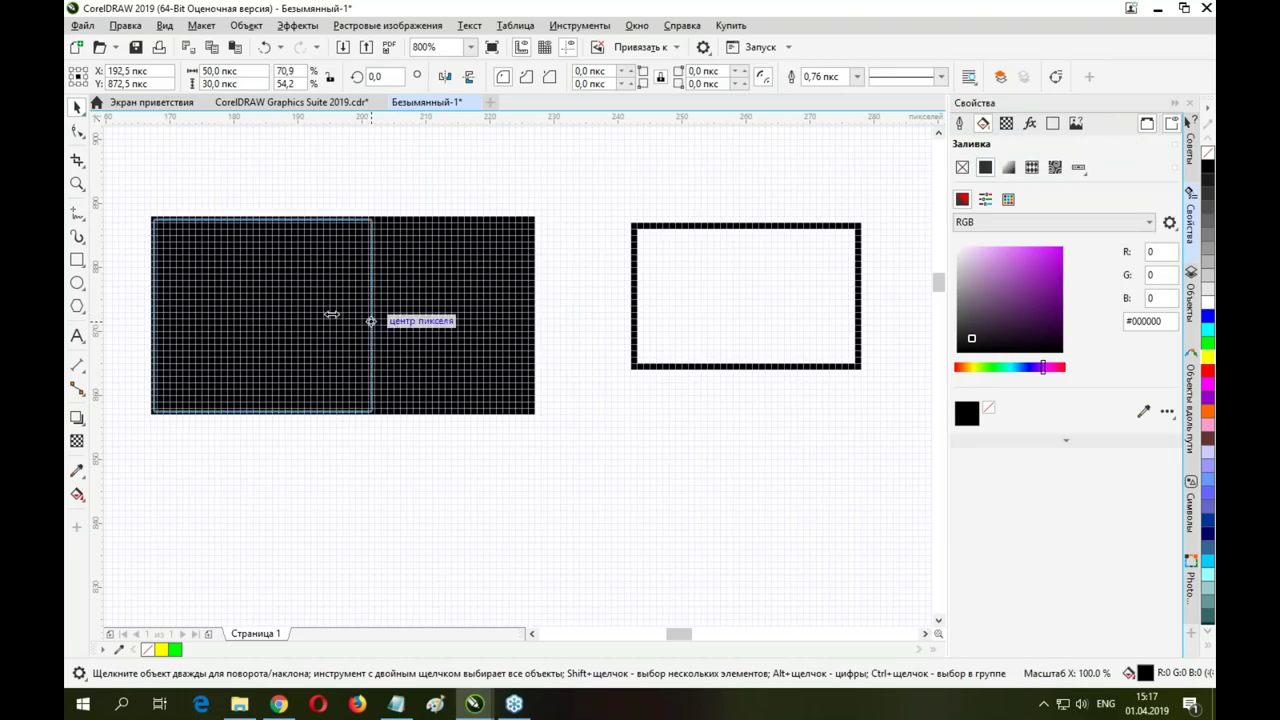
left_click(1039, 263)
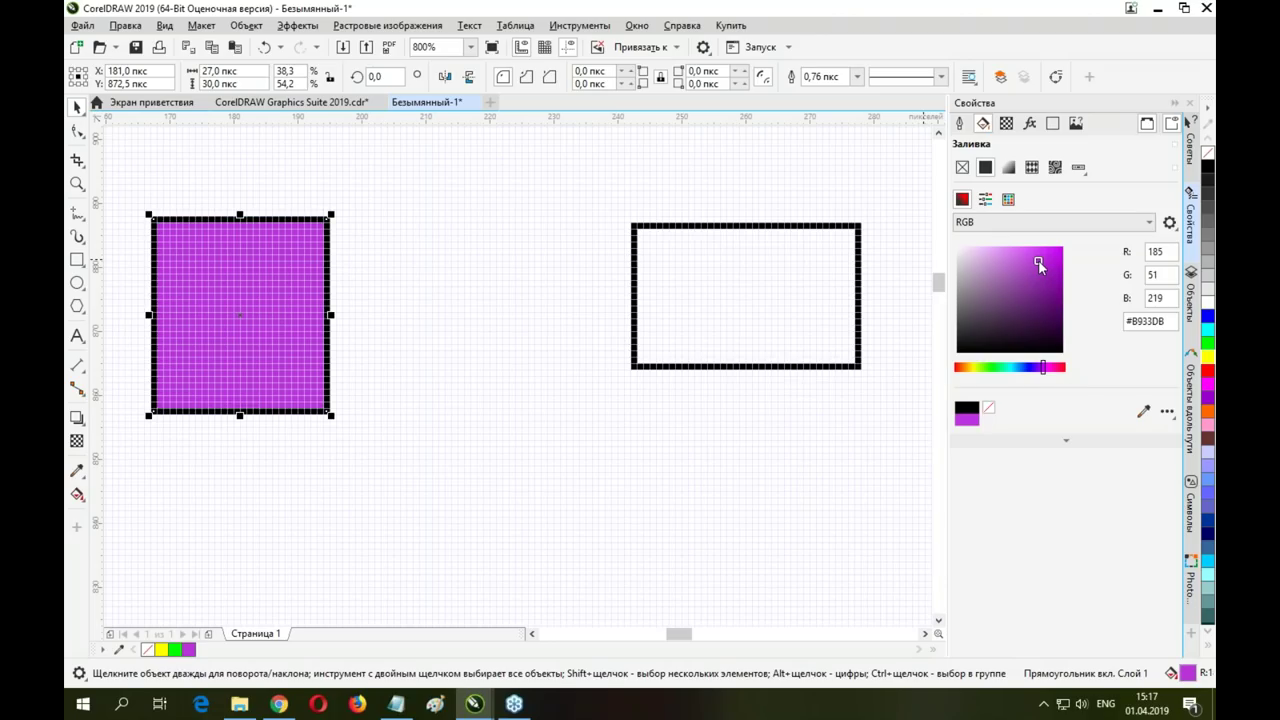
left_click(1006, 124)
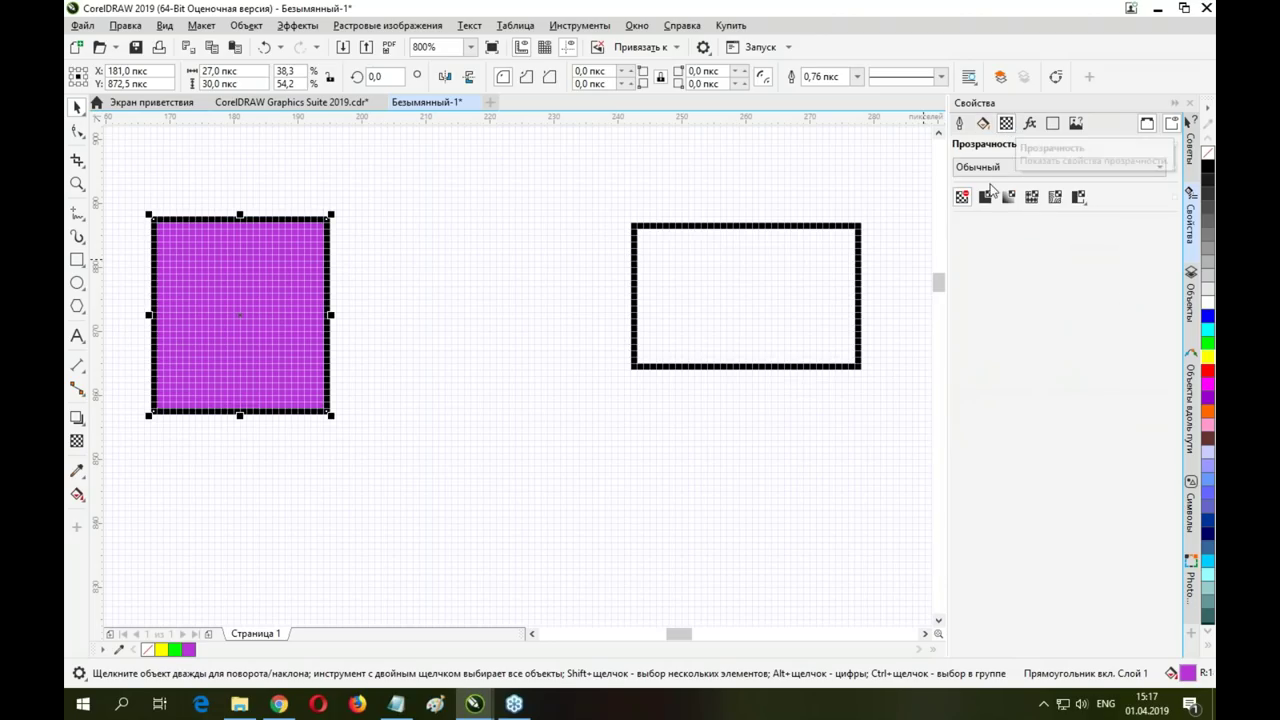
left_click(961, 124)
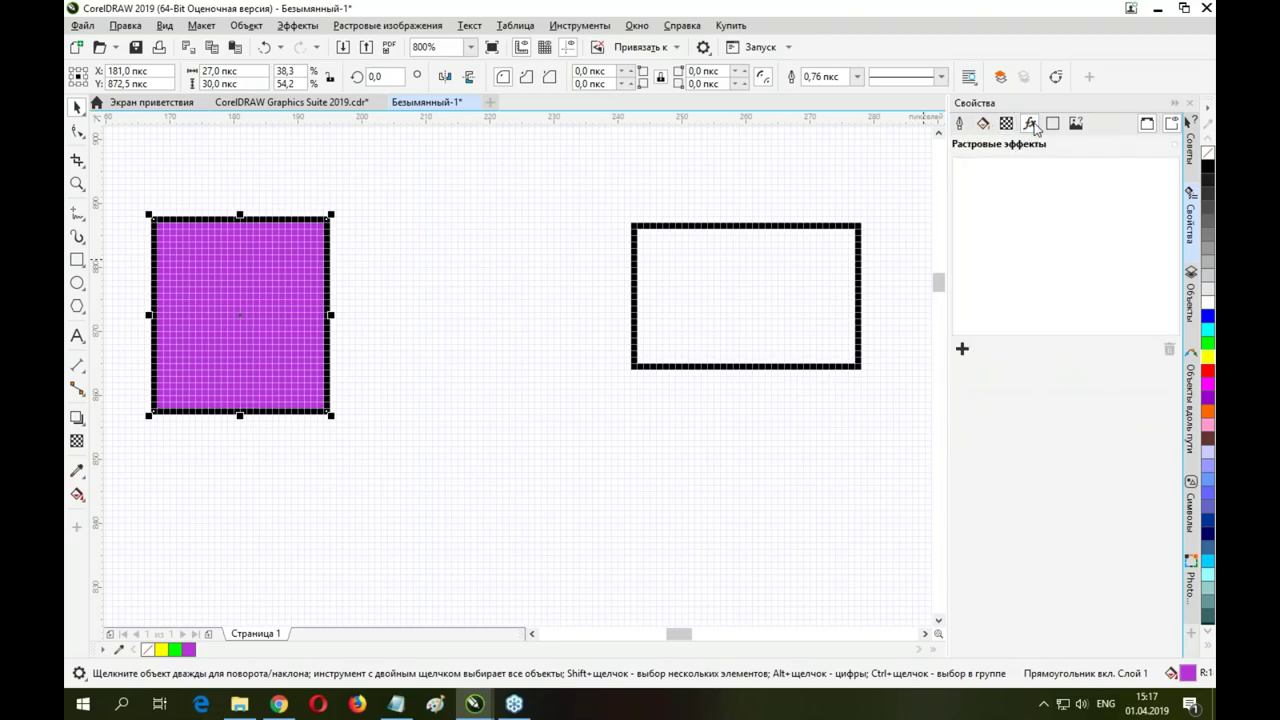
left_click(961, 124)
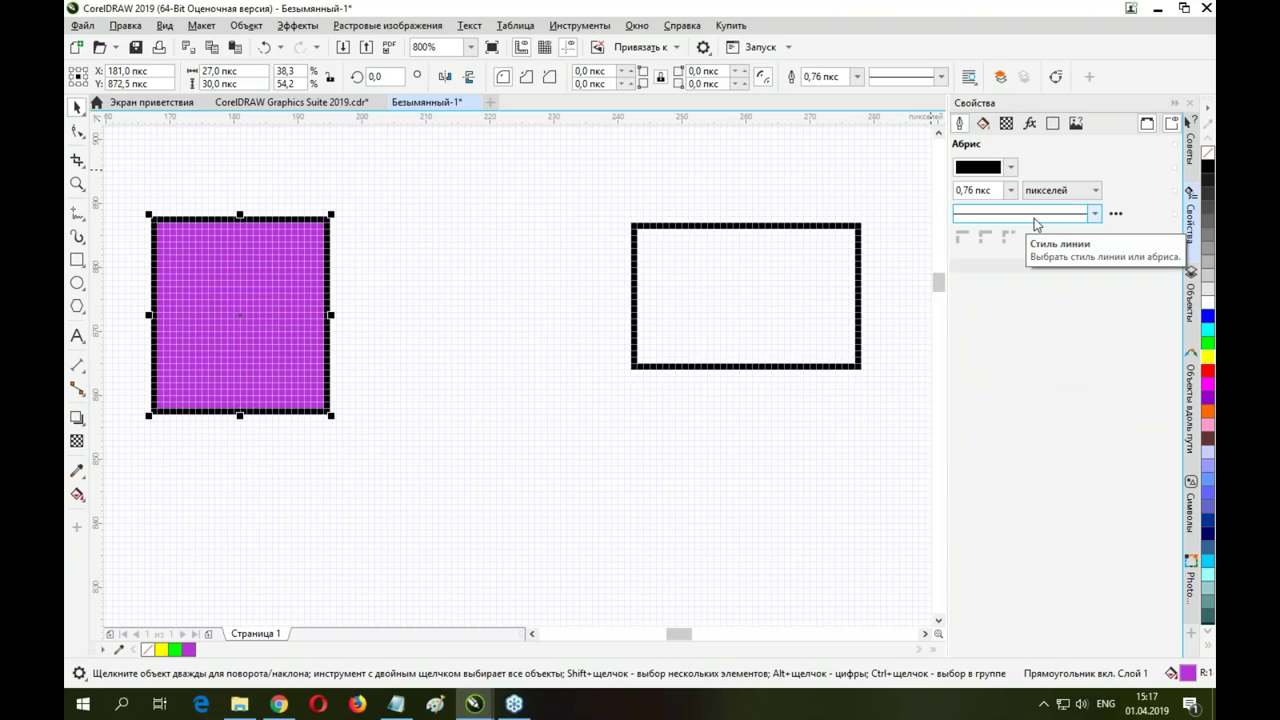
Drag the purple rectangle up and to the right, snapping to the pixel grid
left_click_drag(226, 285, 272, 233)
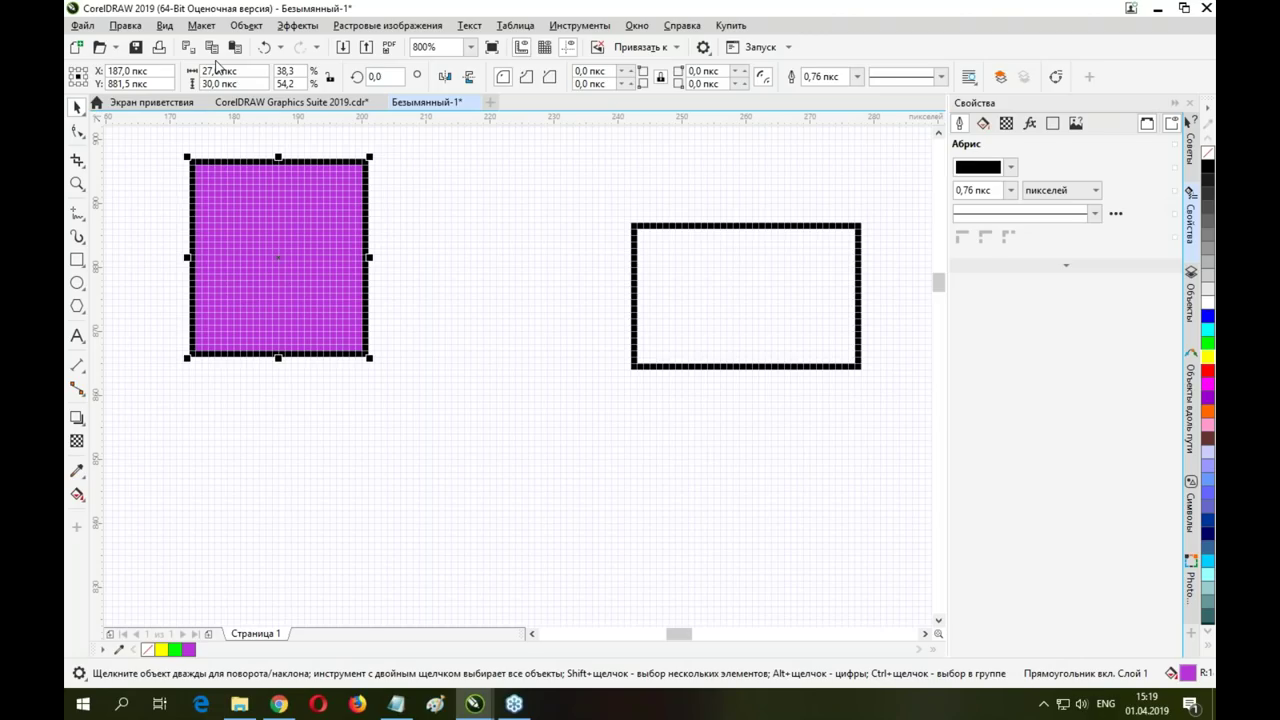
left_click(638, 27)
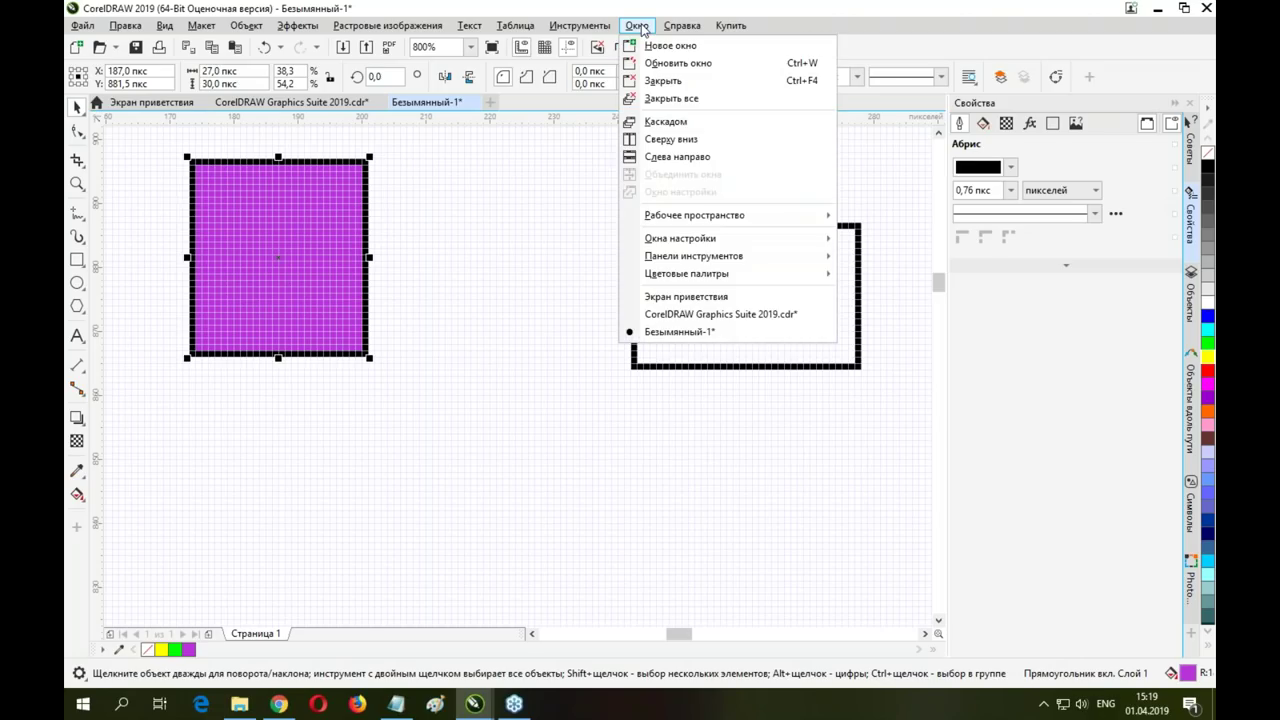
mouse_move(580, 25)
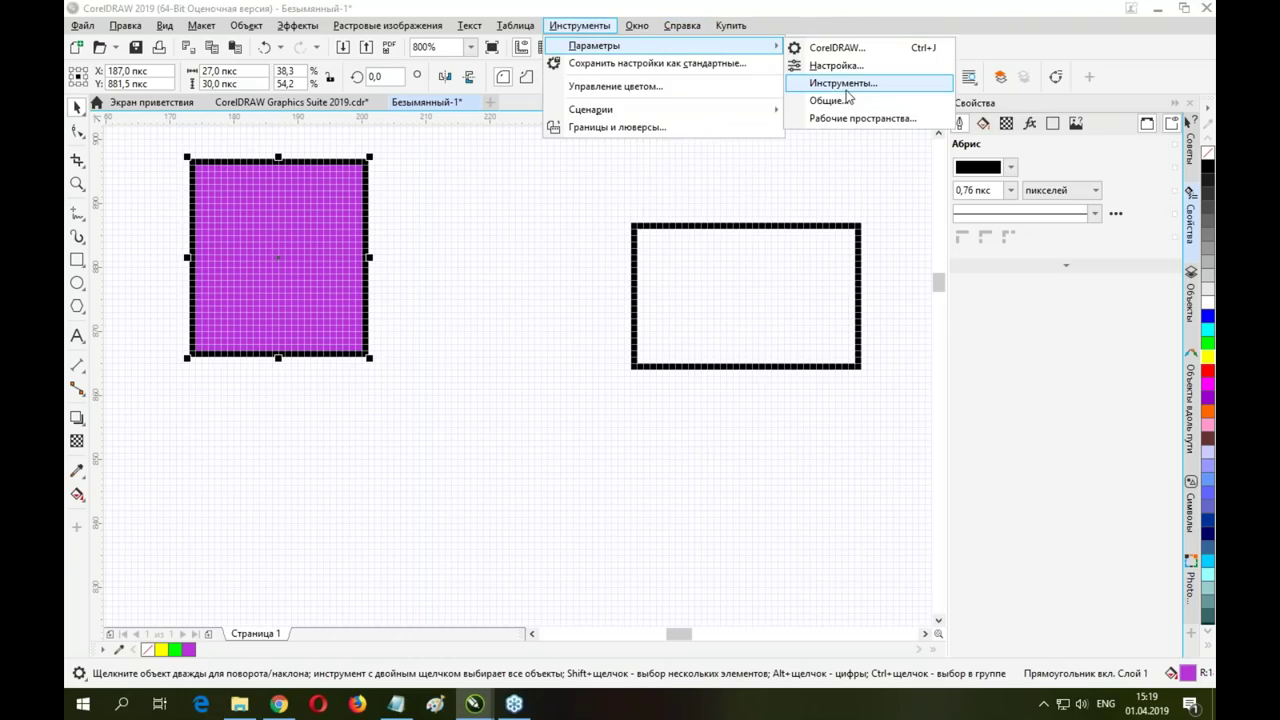
left_click(838, 47)
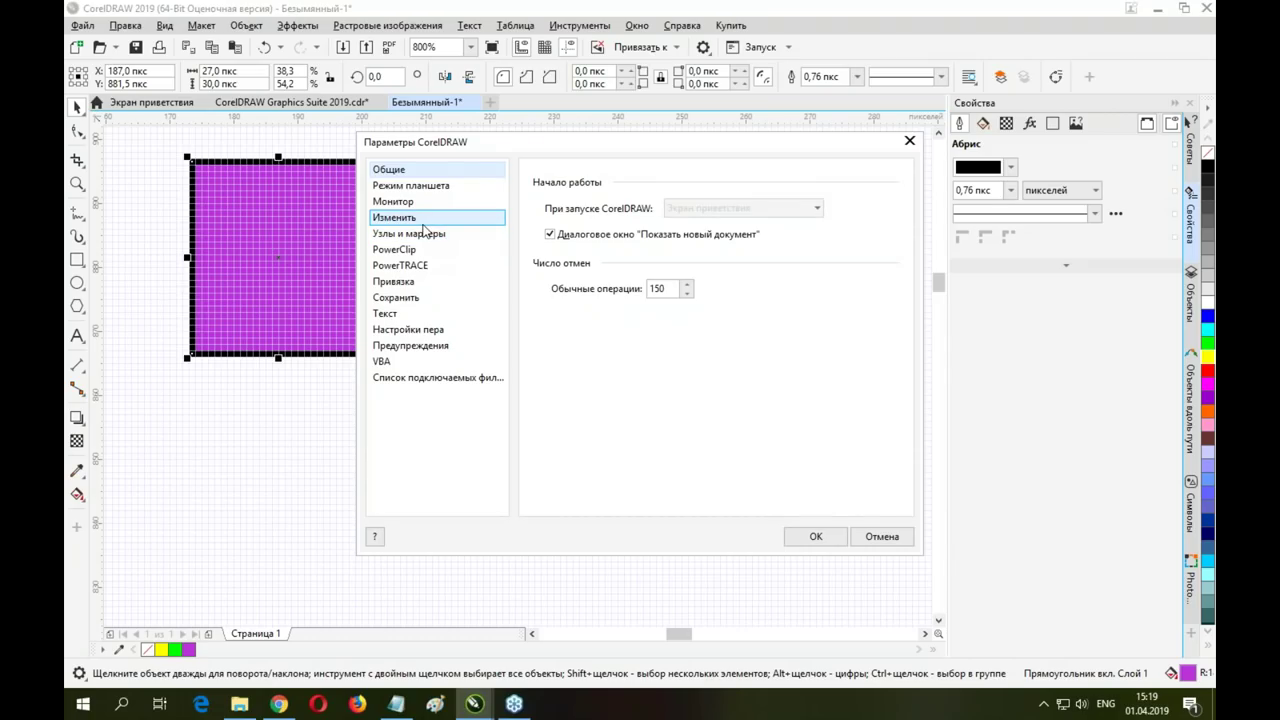
left_click(398, 297)
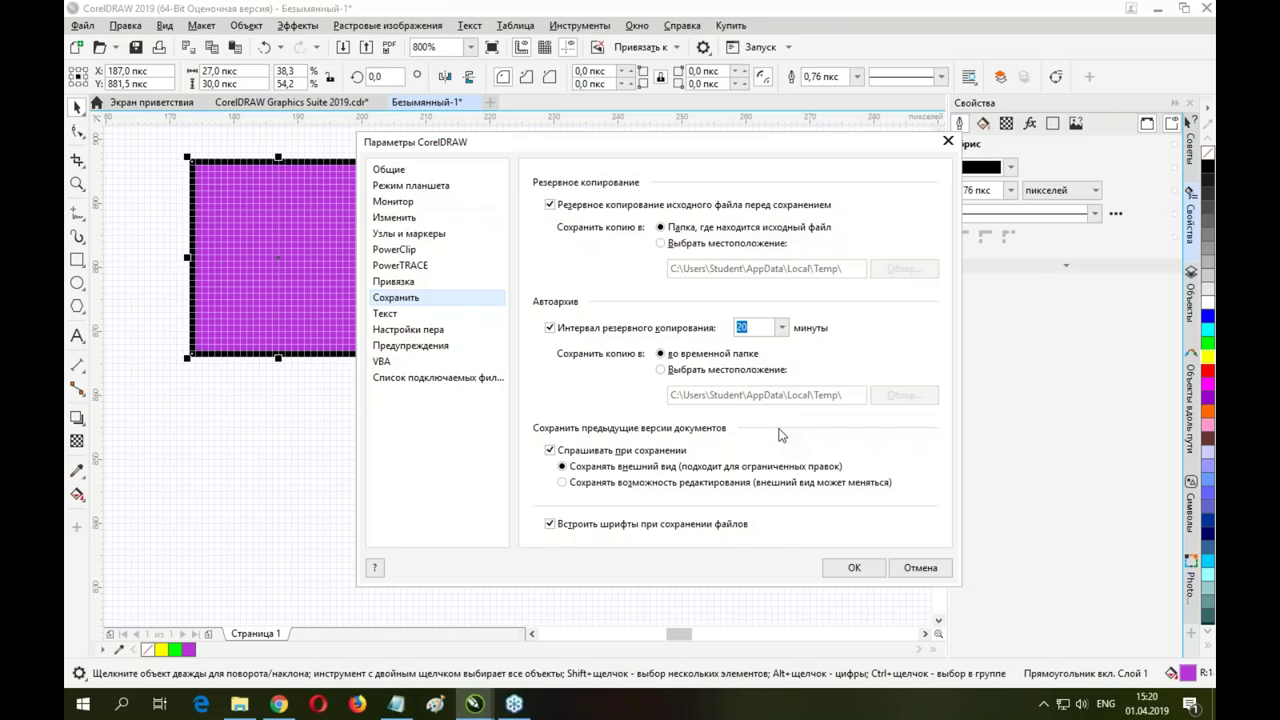
left_click(920, 568)
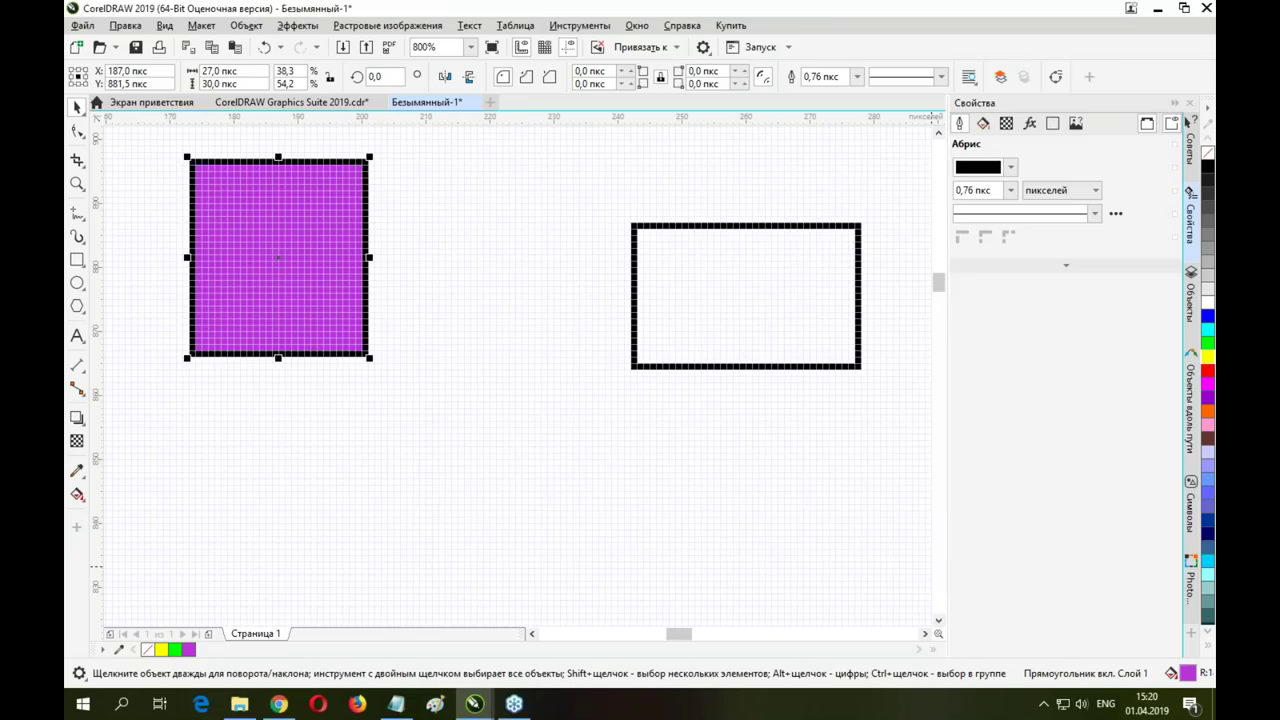
left_click(771, 300)
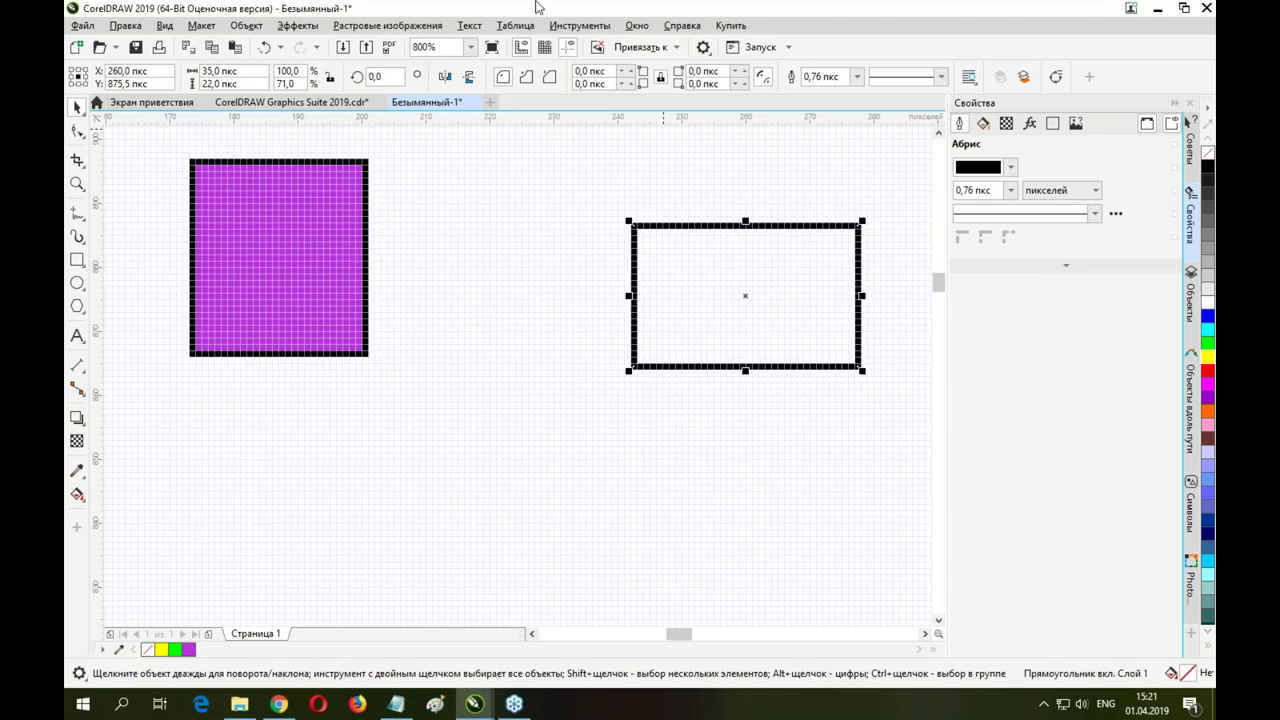
left_click(300, 230)
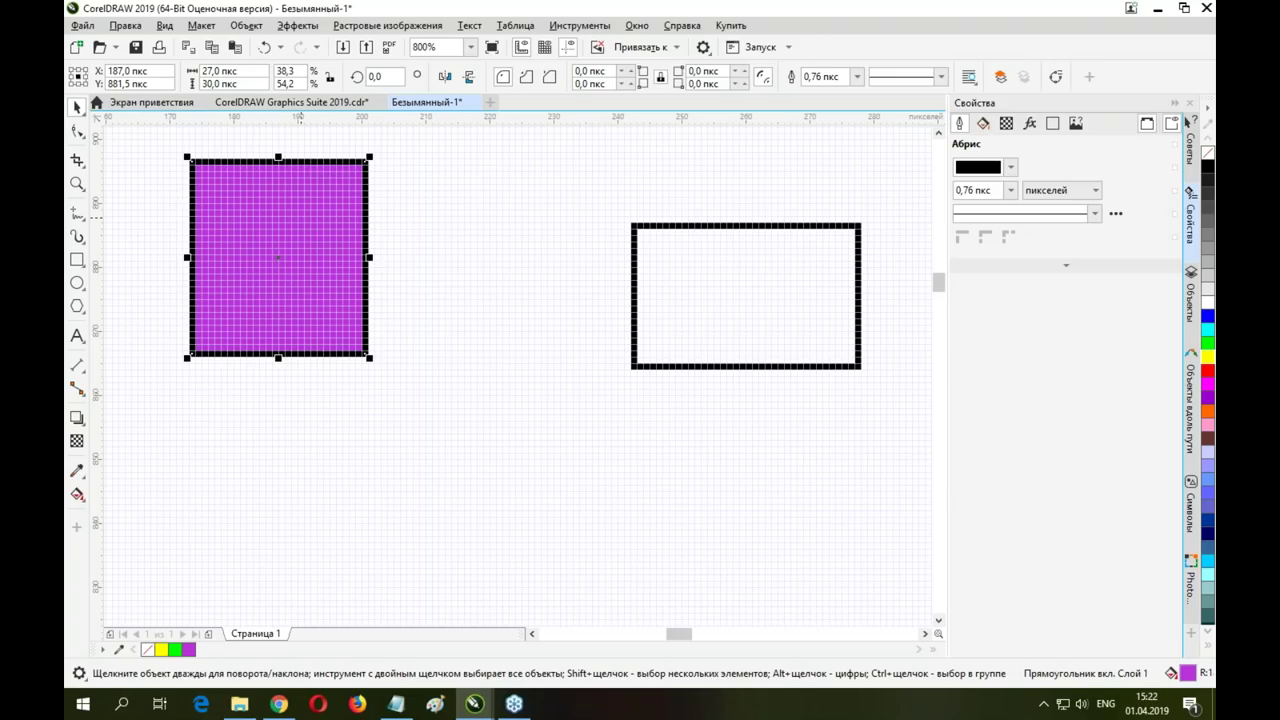
Open the Objects docker, select the hollow and purple rectangles, then switch to the sample document's page 15
left_click(270, 104)
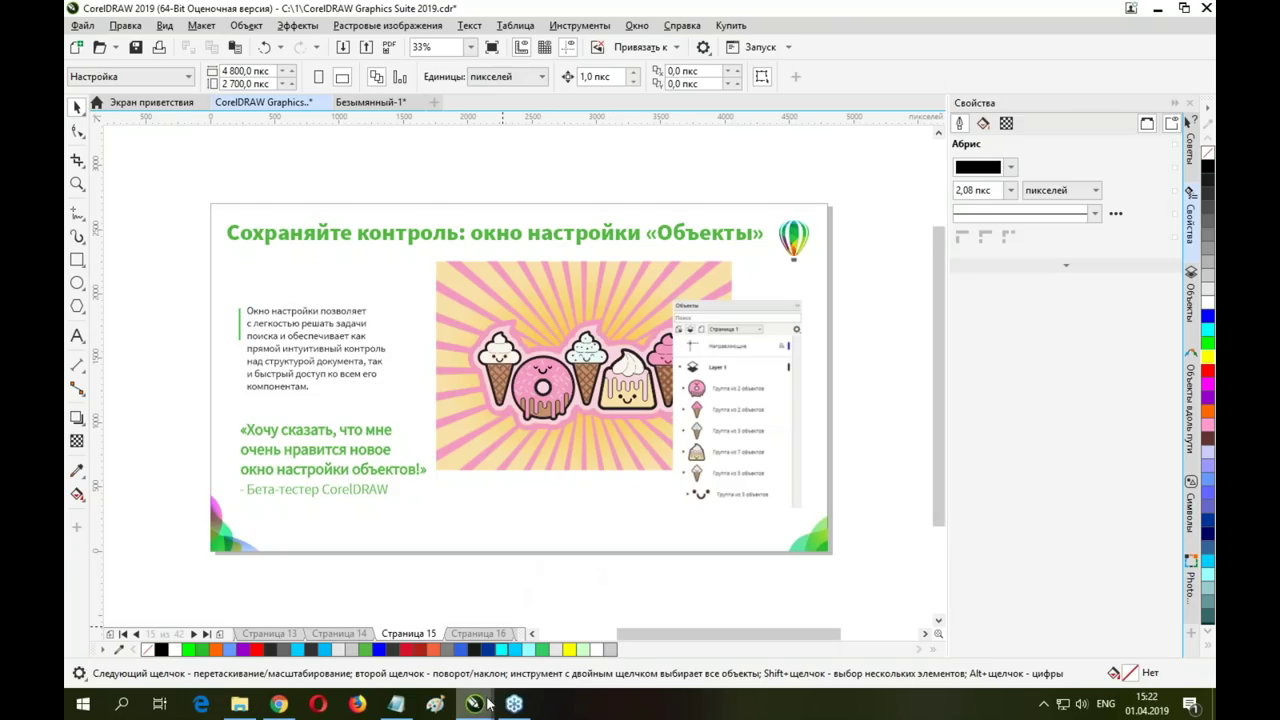
mouse_move(475, 705)
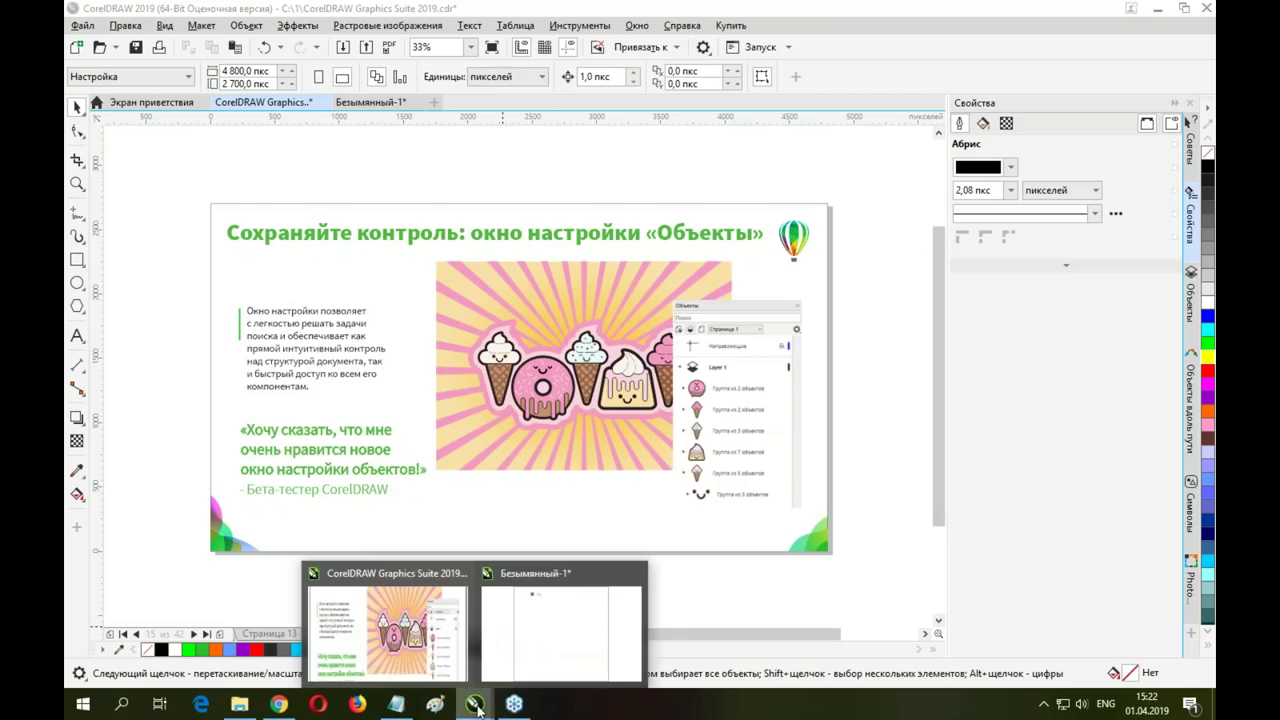
left_click(571, 591)
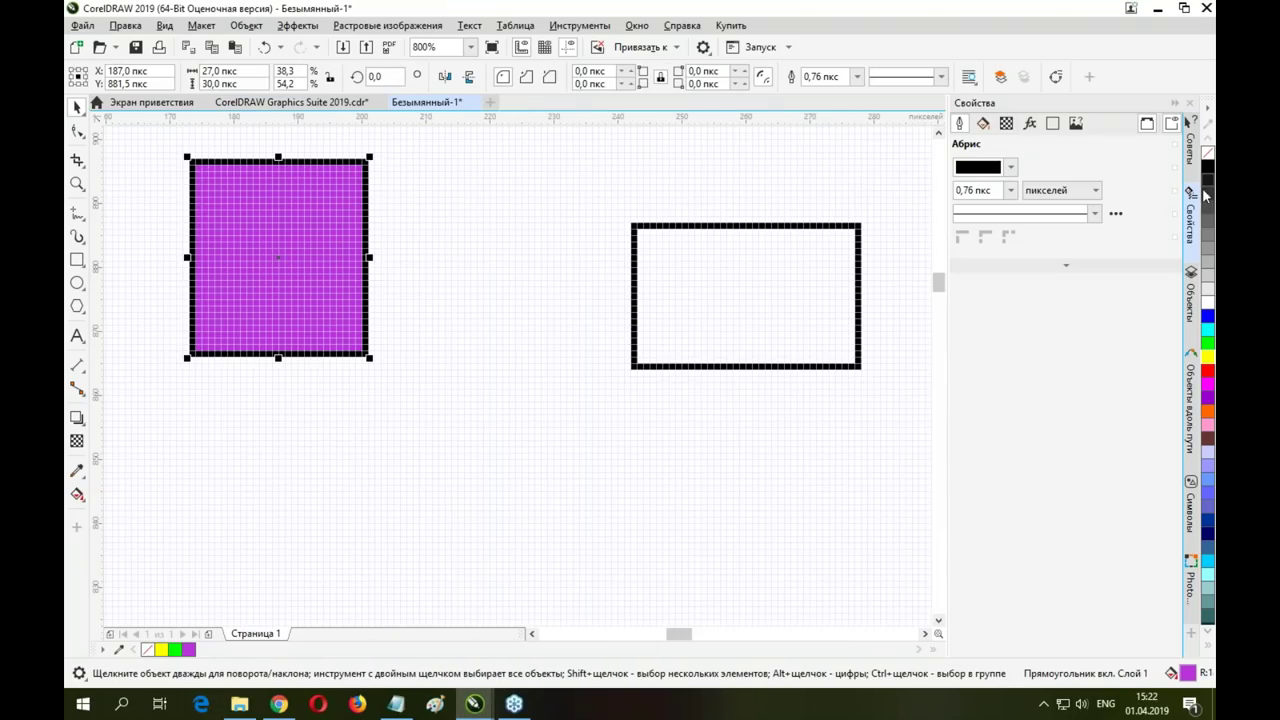
left_click(1190, 302)
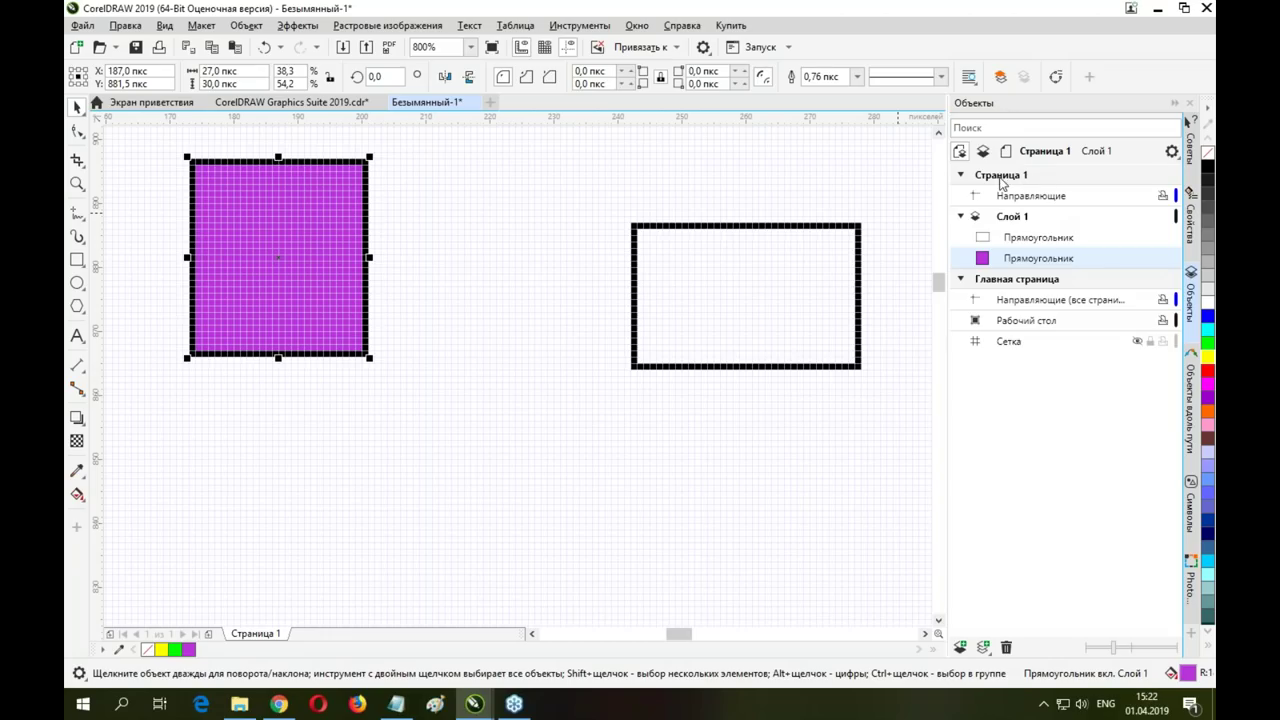
left_click(763, 277)
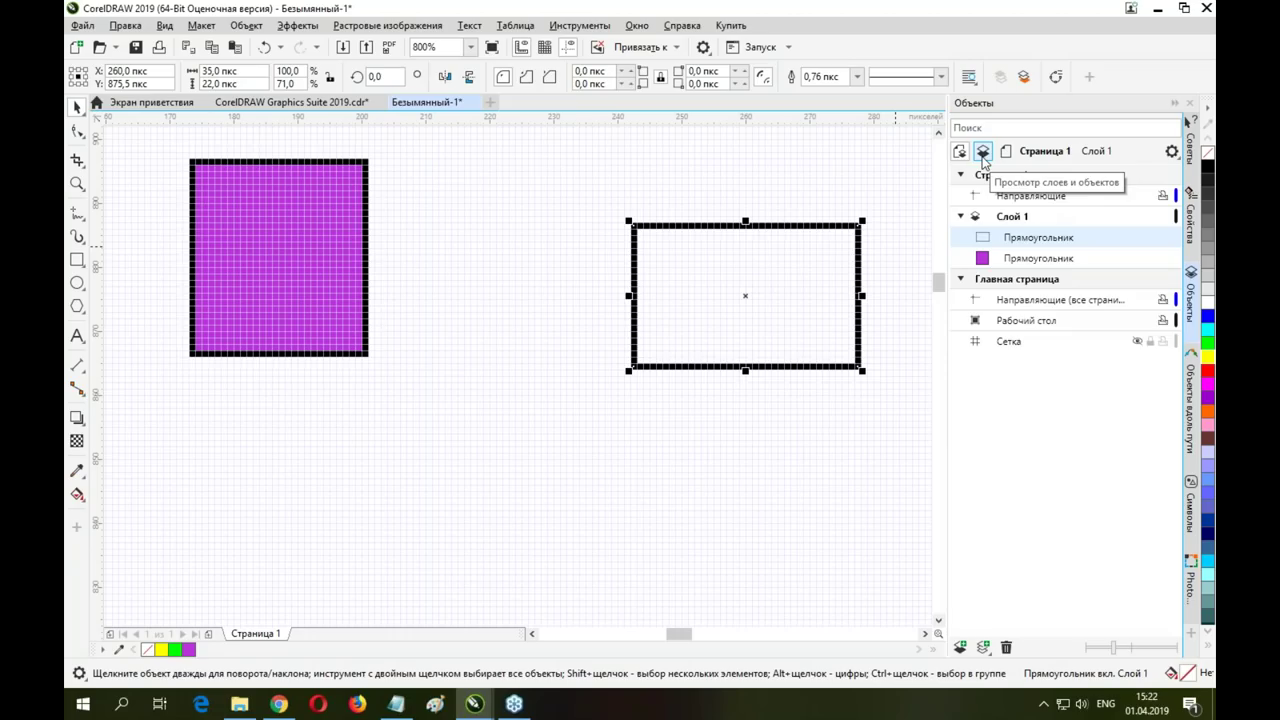
left_click(264, 194)
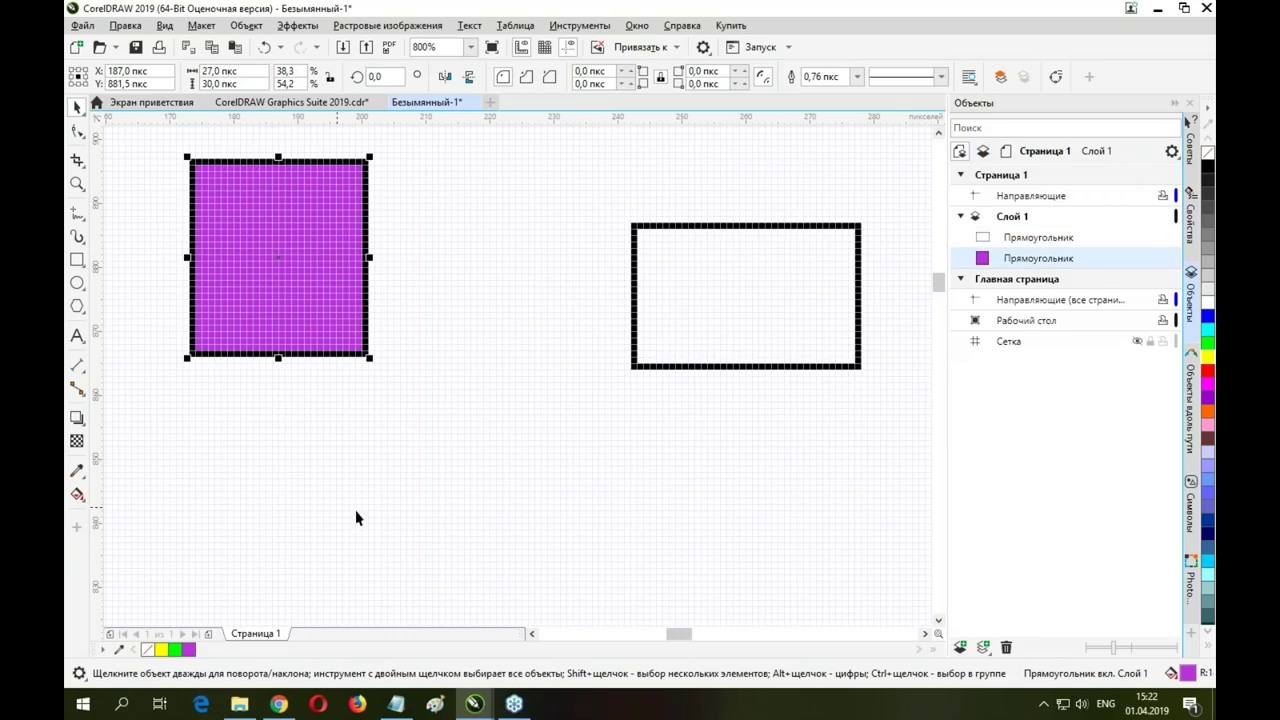
left_click(242, 102)
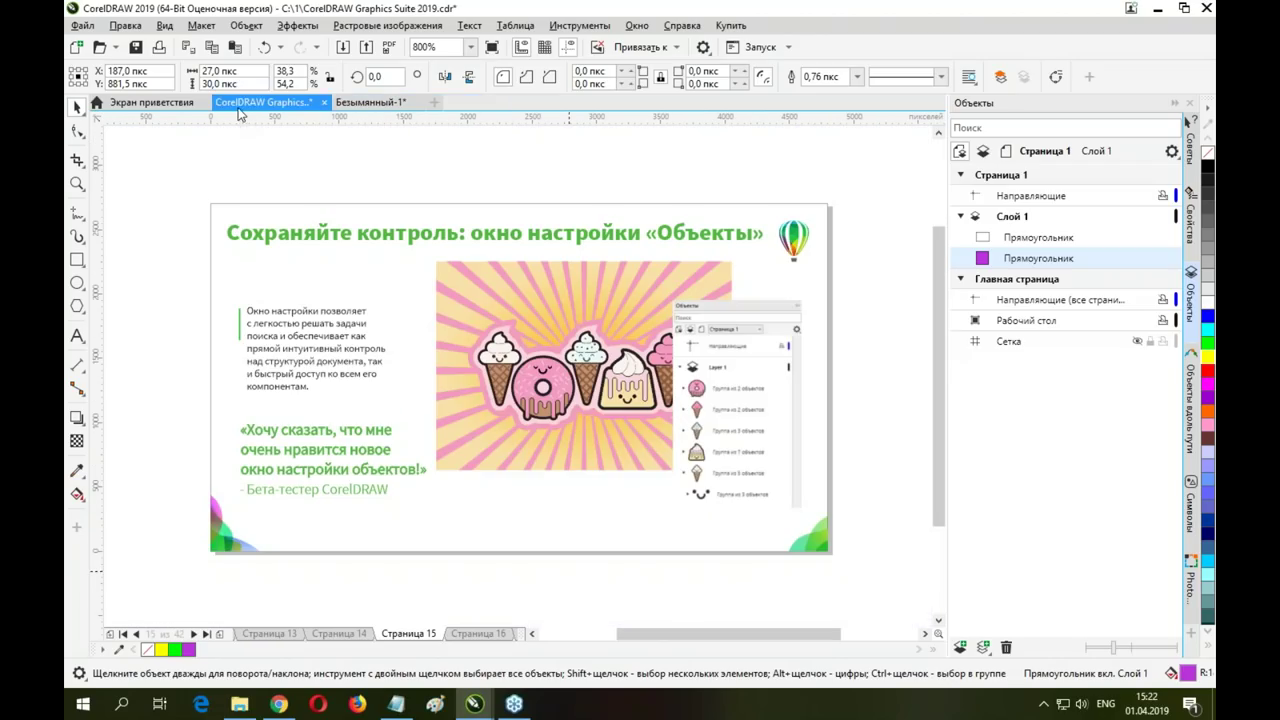
Go to Страница 16 of the sample document, the typography and page-layout slide
left_click(478, 634)
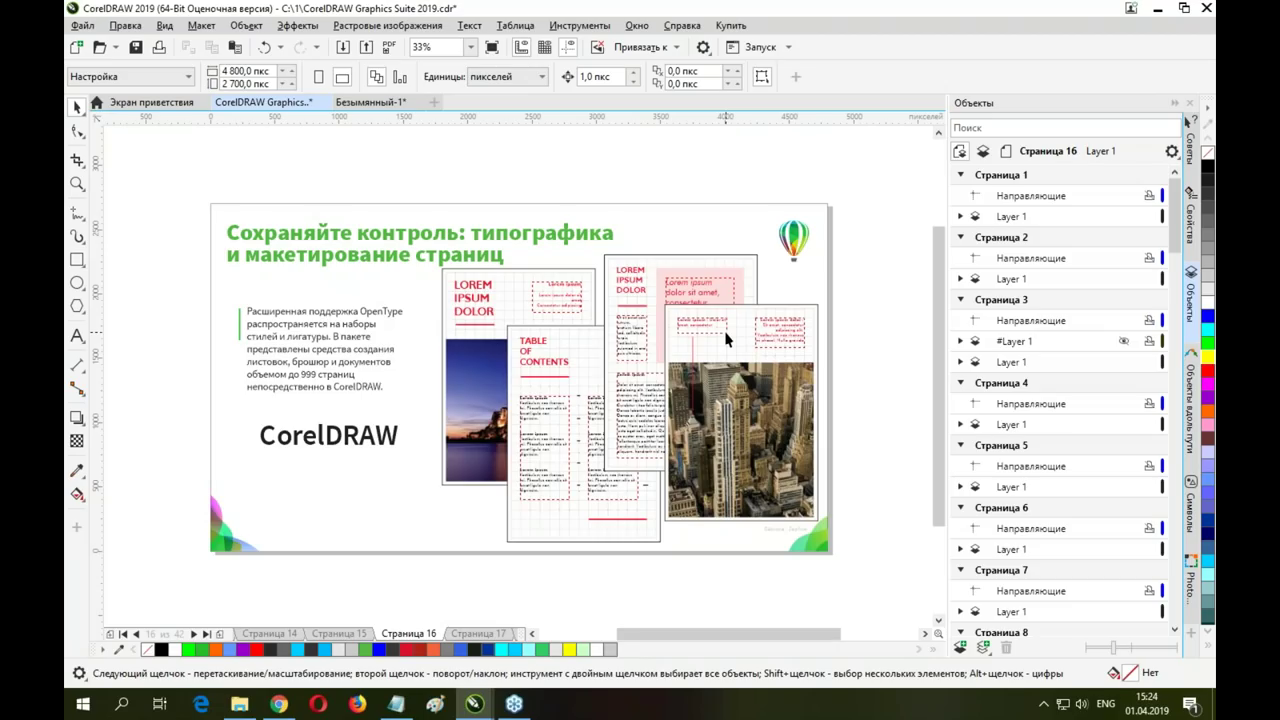
Marquee-select the slide and set up a PDF export of only this page's selected objects, browsing the formats
left_click_drag(207, 181, 856, 582)
left_click(86, 25)
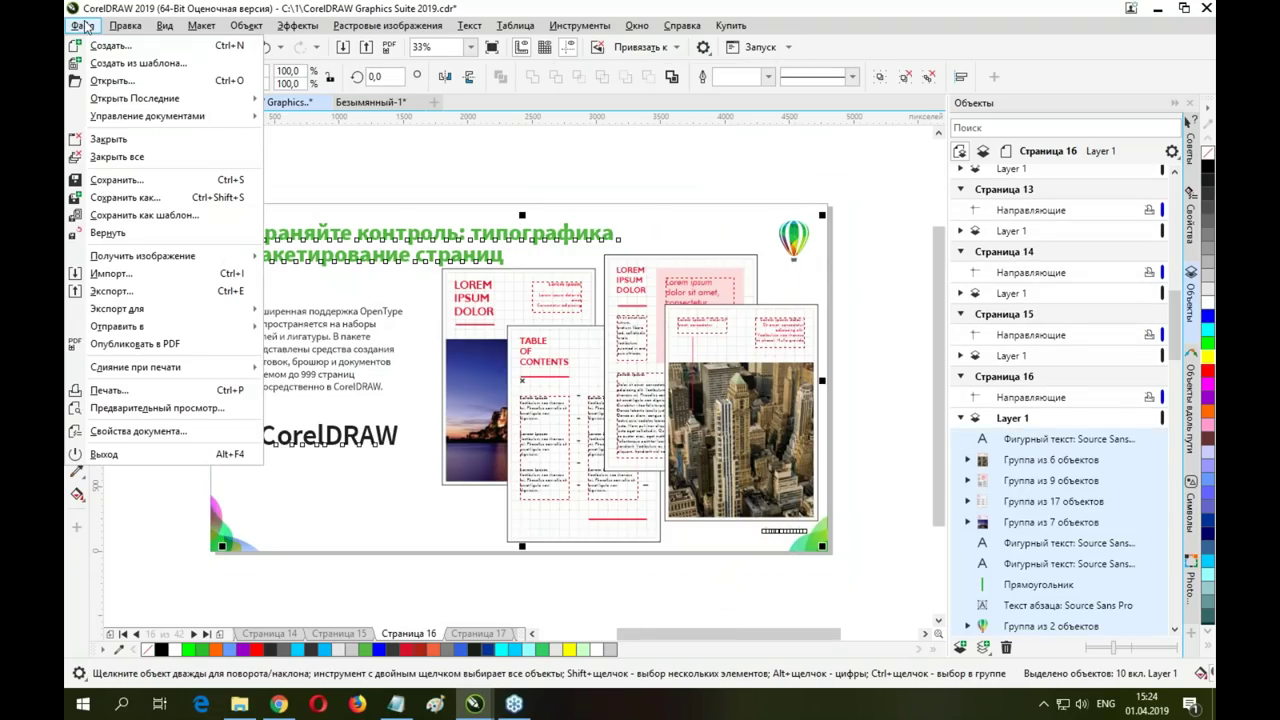
left_click(112, 291)
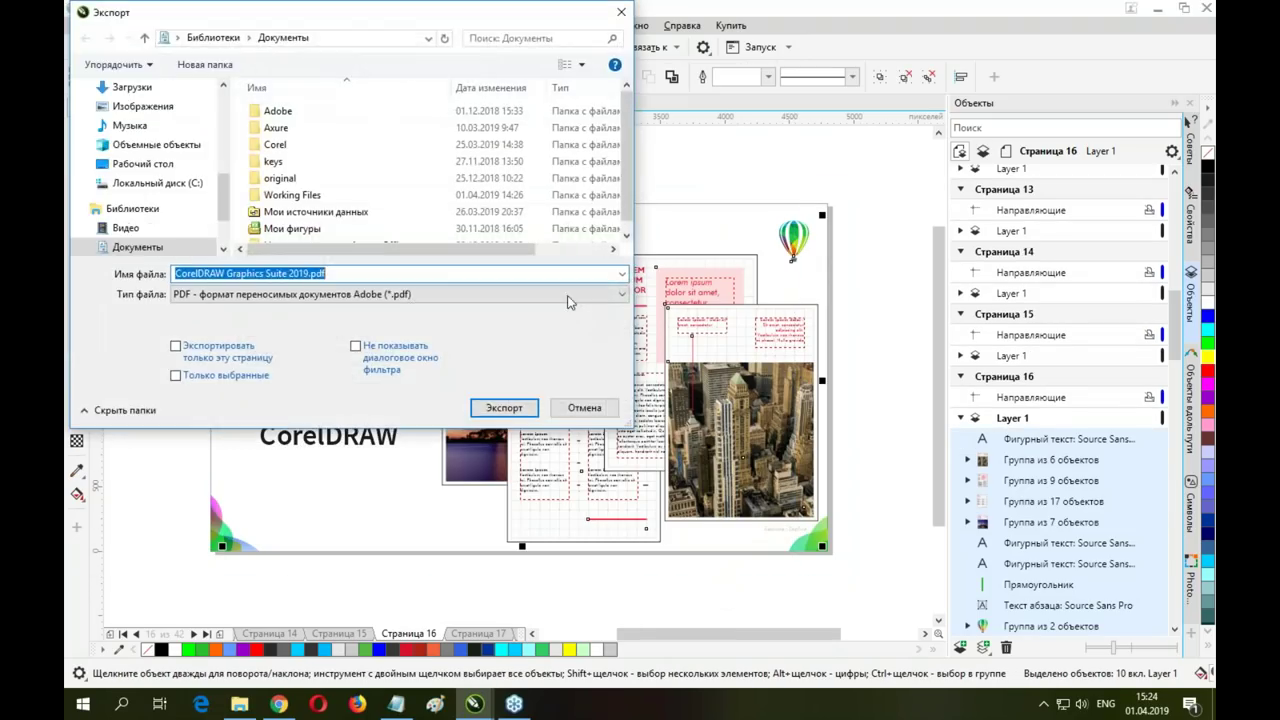
left_click(238, 380)
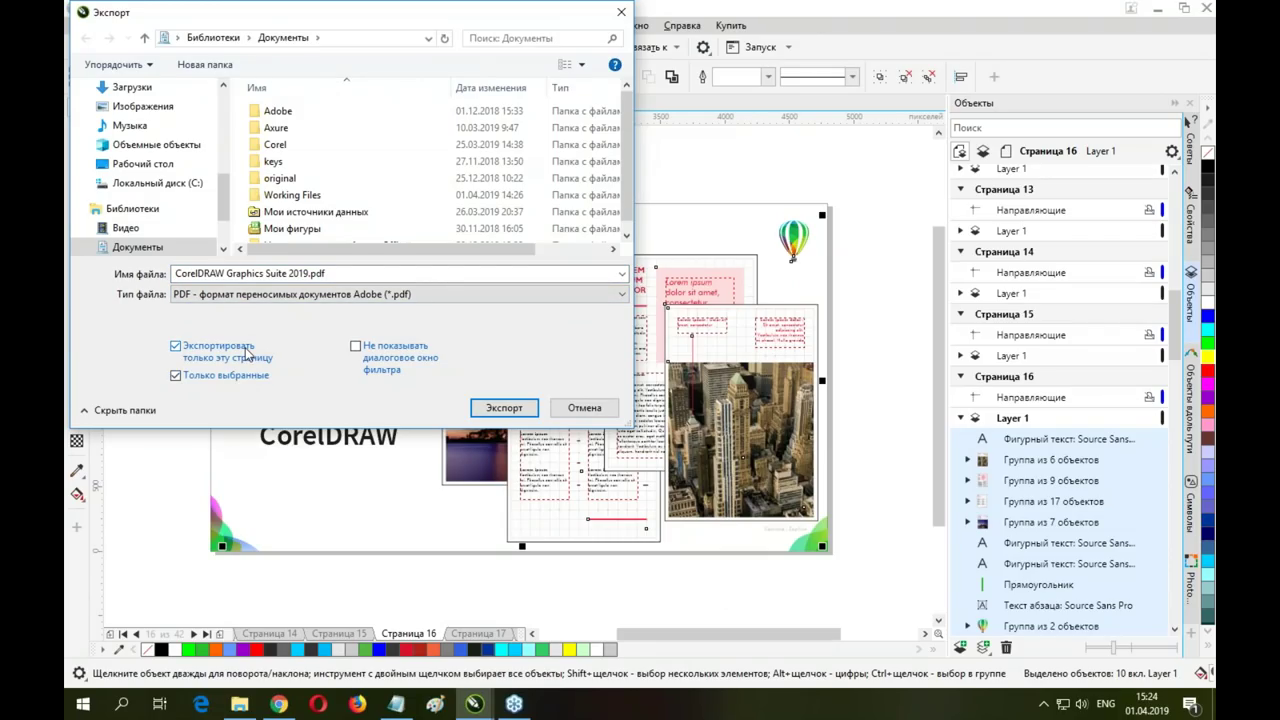
left_click(484, 293)
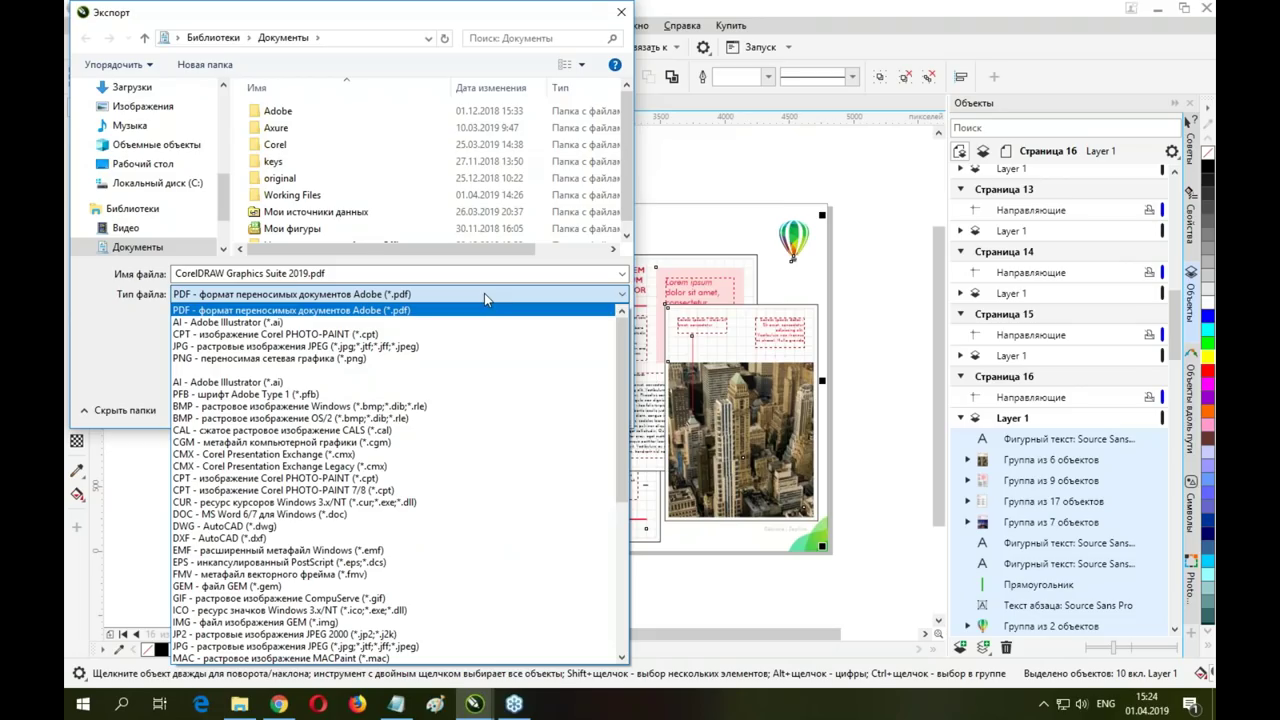
Close the Export dialog, deselect the slide, and return to the Безымянный-1 document
left_click(621, 12)
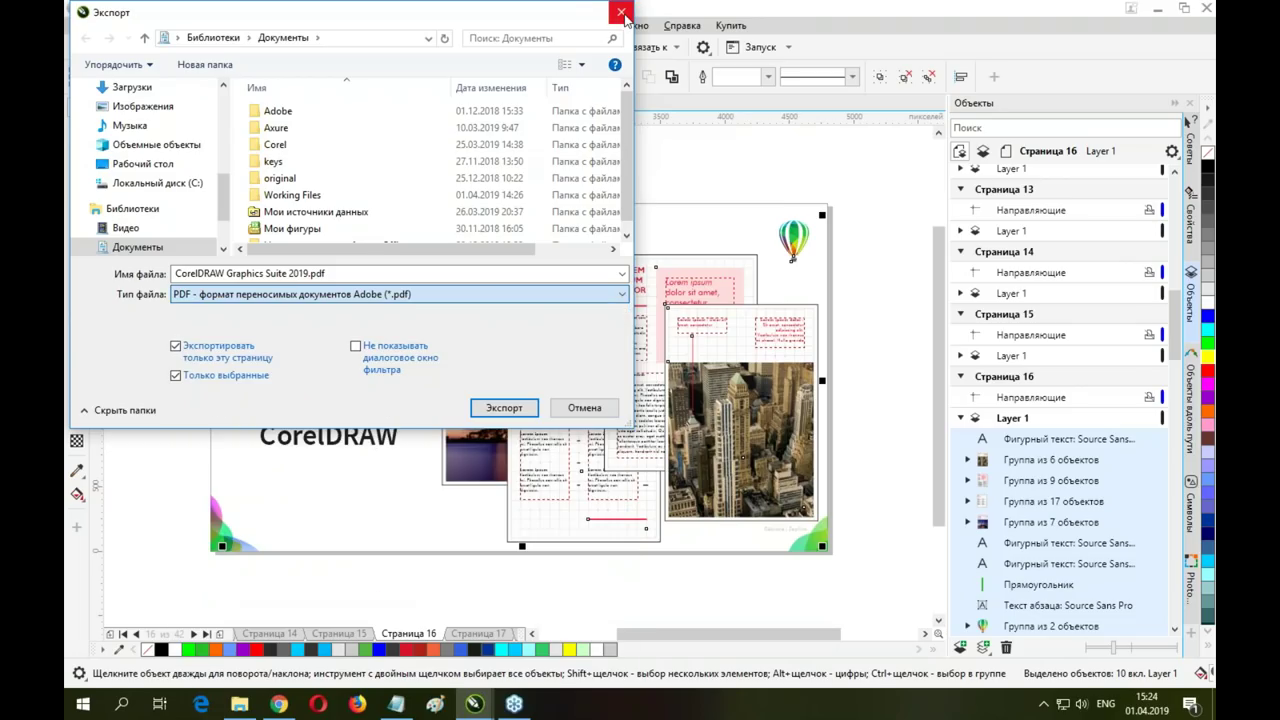
left_click(621, 12)
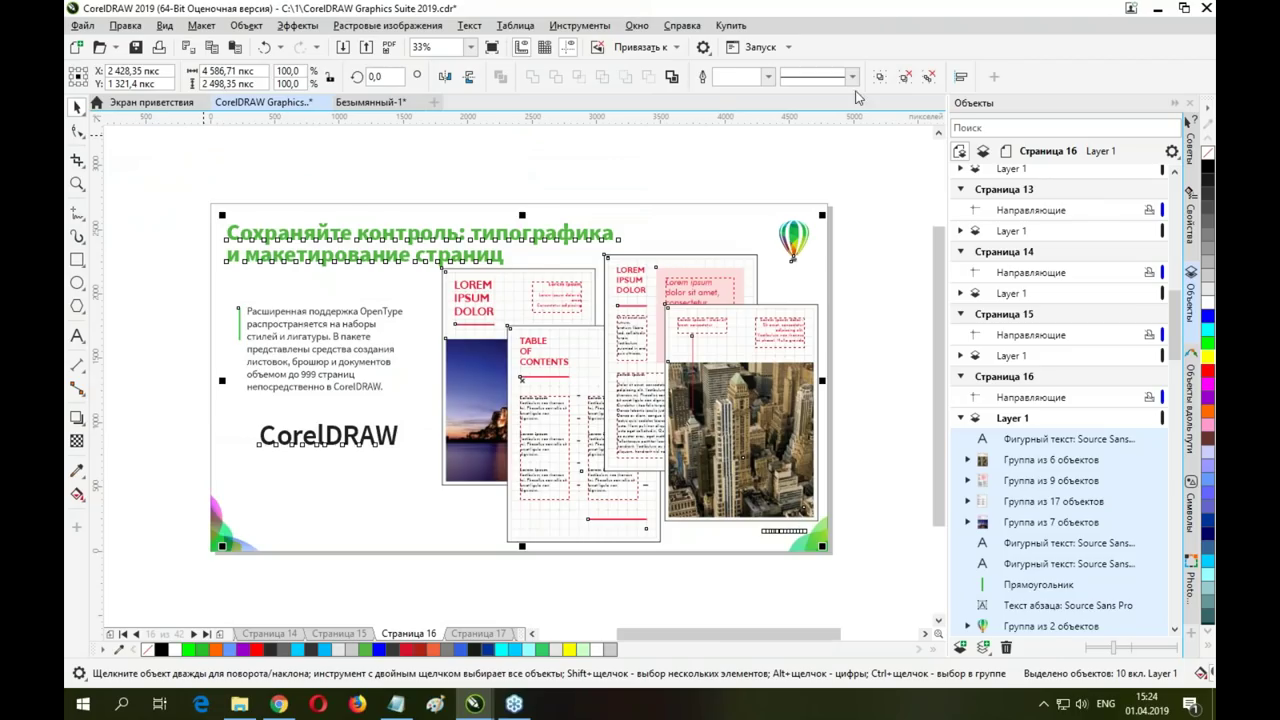
left_click(885, 305)
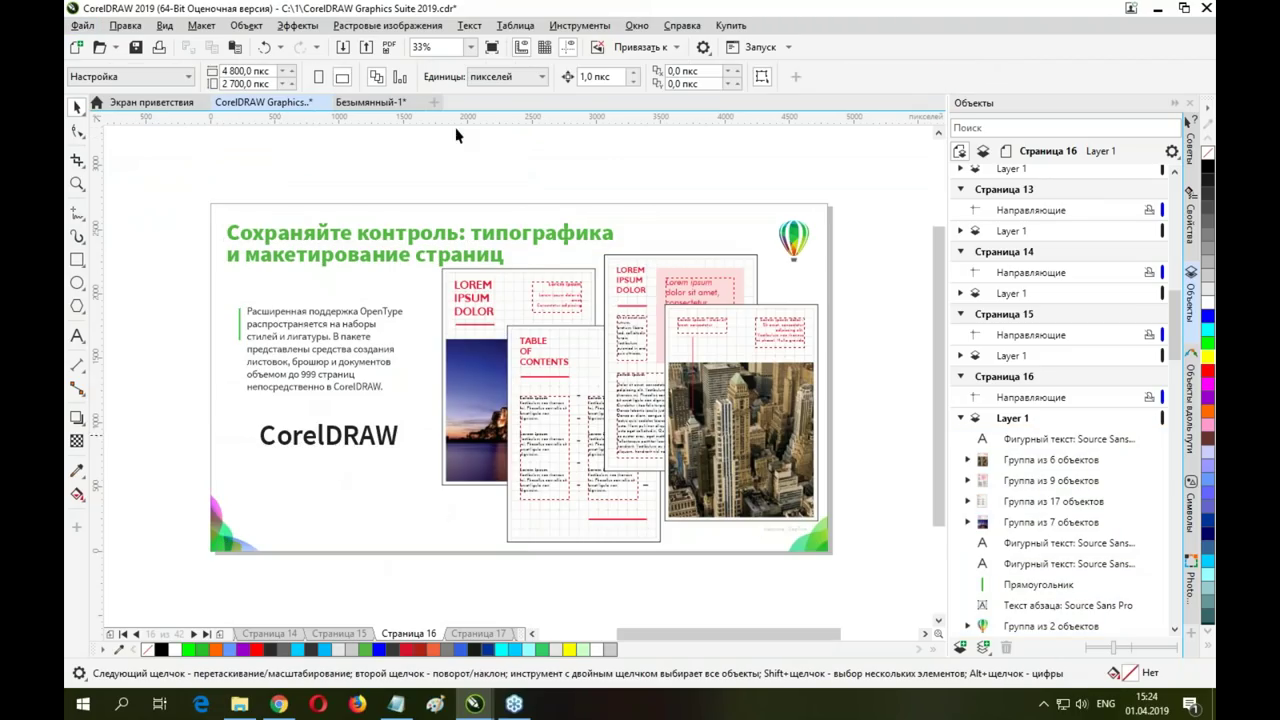
left_click(367, 103)
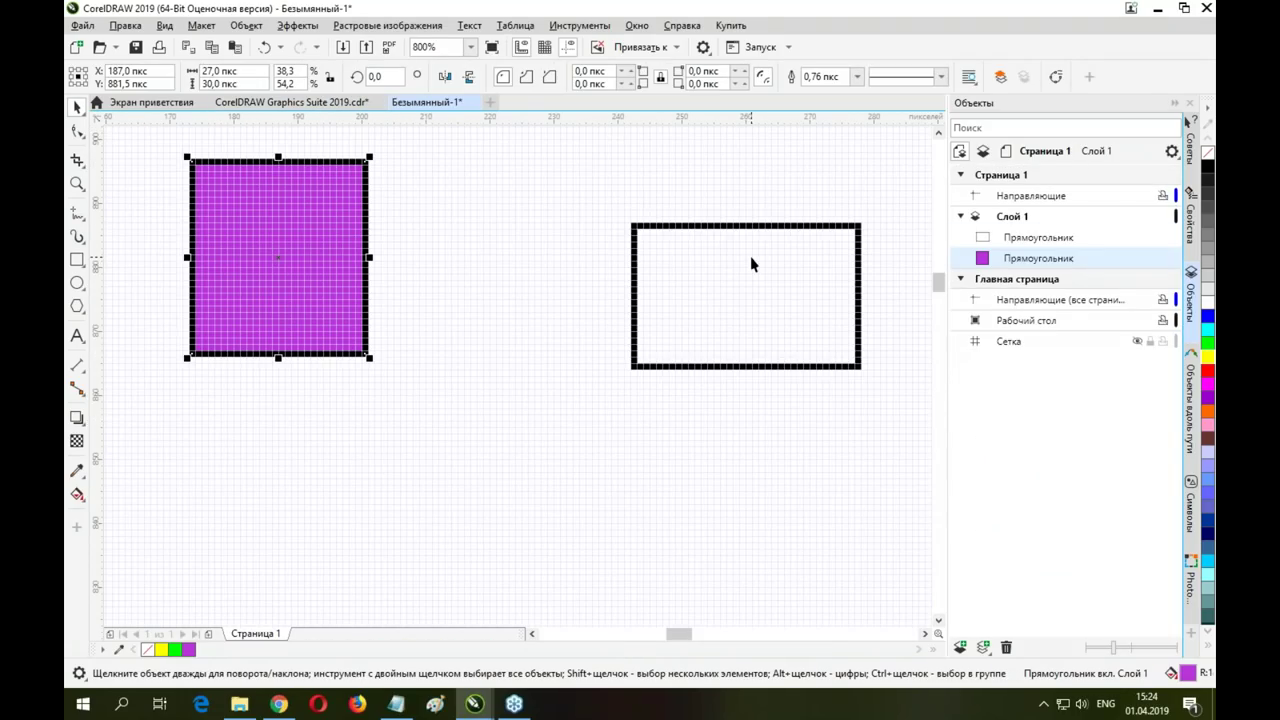
Move the hollow rectangle down and right and draw paragraph text frames on the page
left_click(686, 224)
left_click_drag(686, 224, 828, 437)
left_click(77, 336)
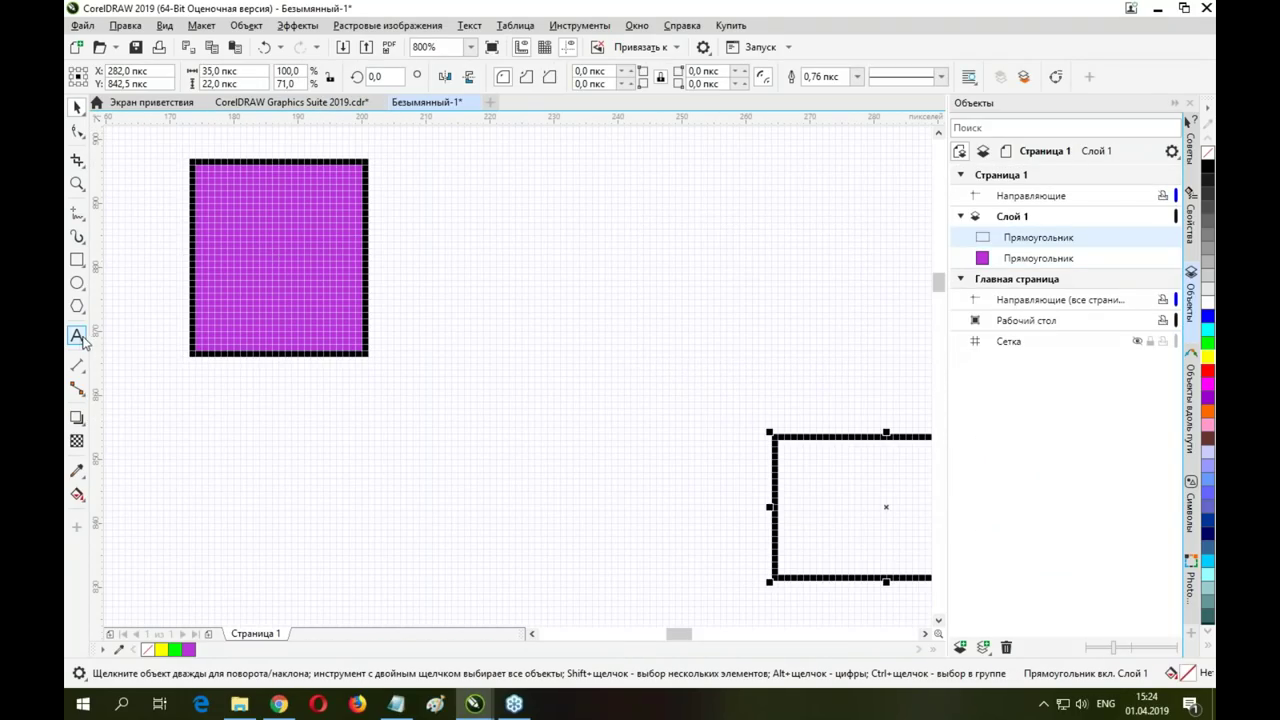
left_click_drag(384, 131, 706, 603)
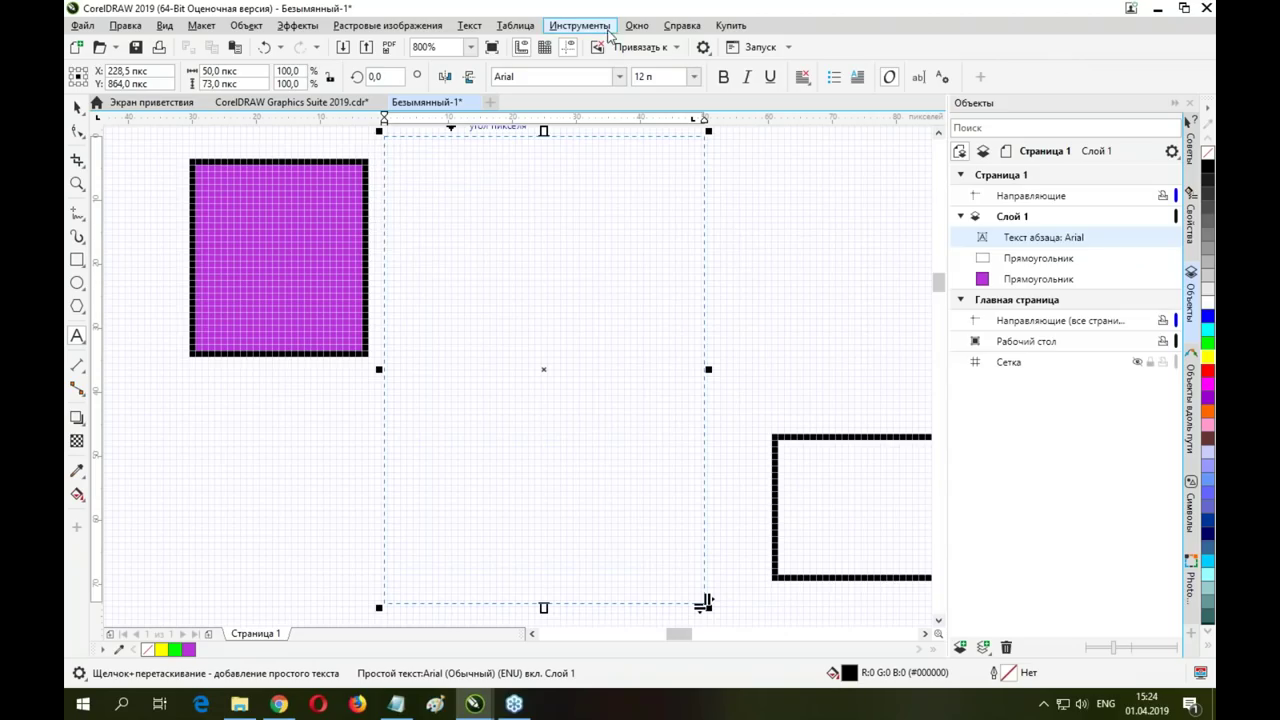
key("shift+F4")
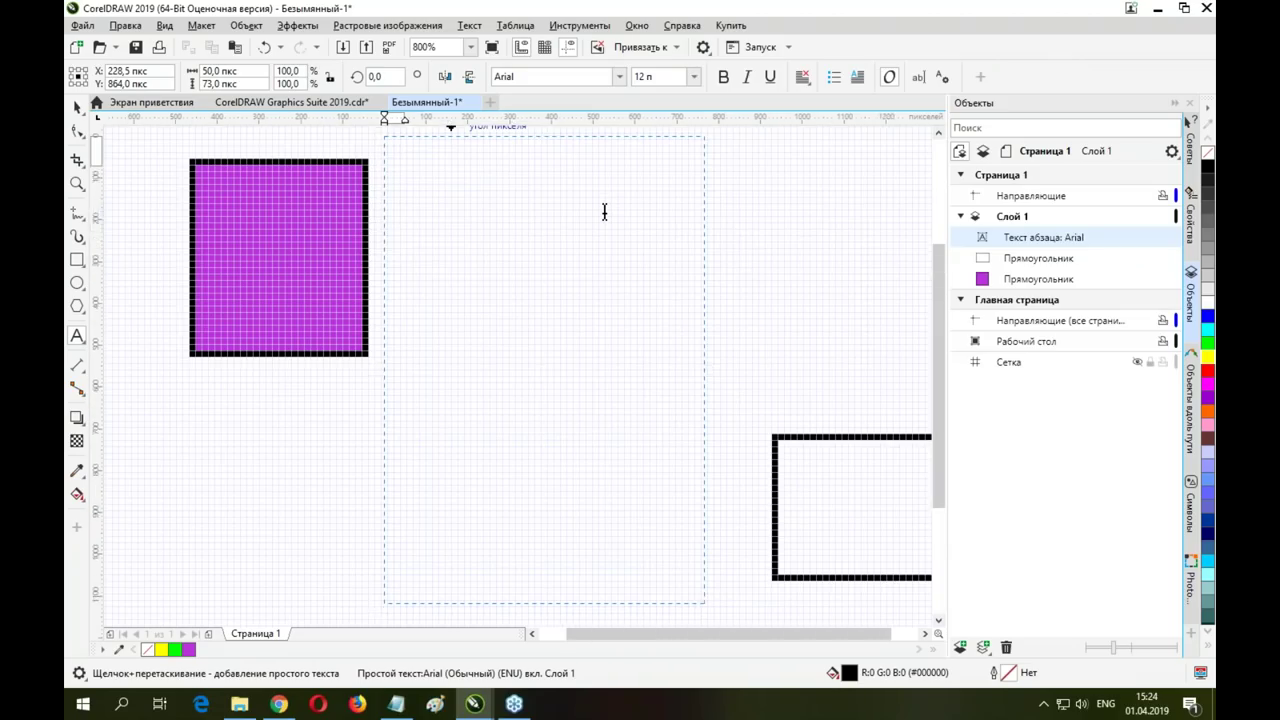
left_click_drag(347, 283, 669, 567)
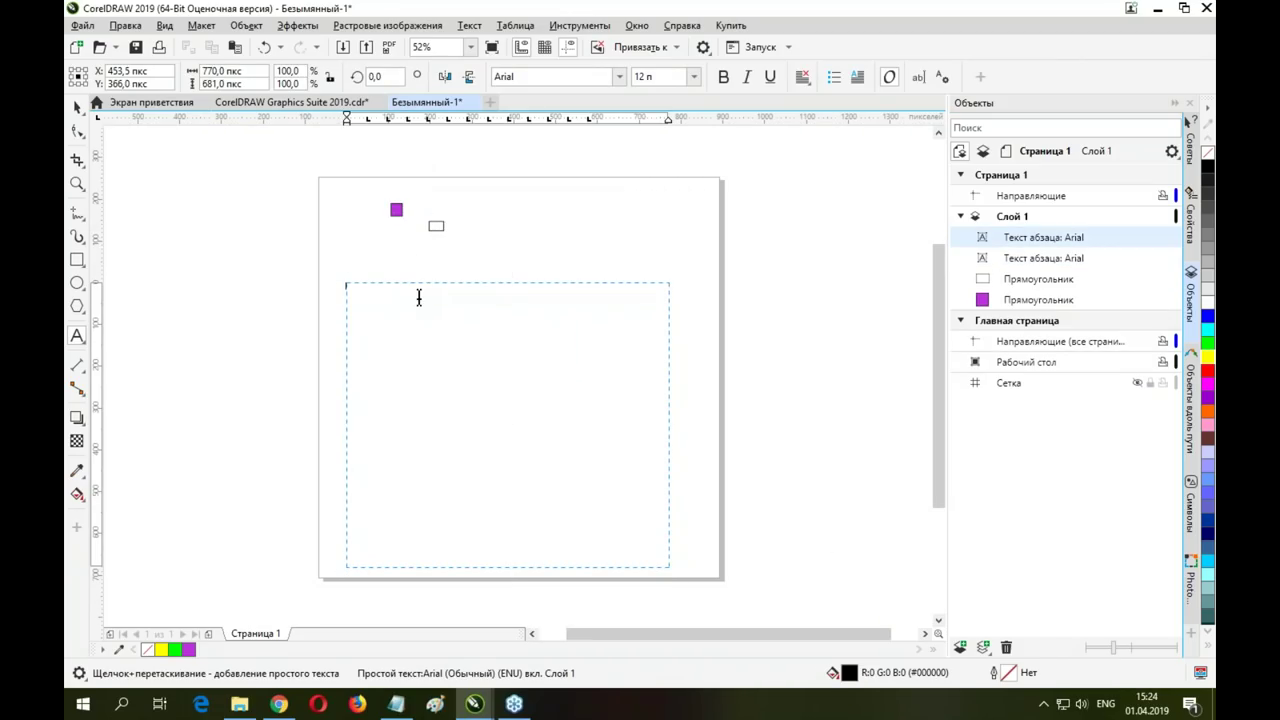
Type 'Баз' into the text frame, nudge it slightly, then delete the text block
type("Баз")
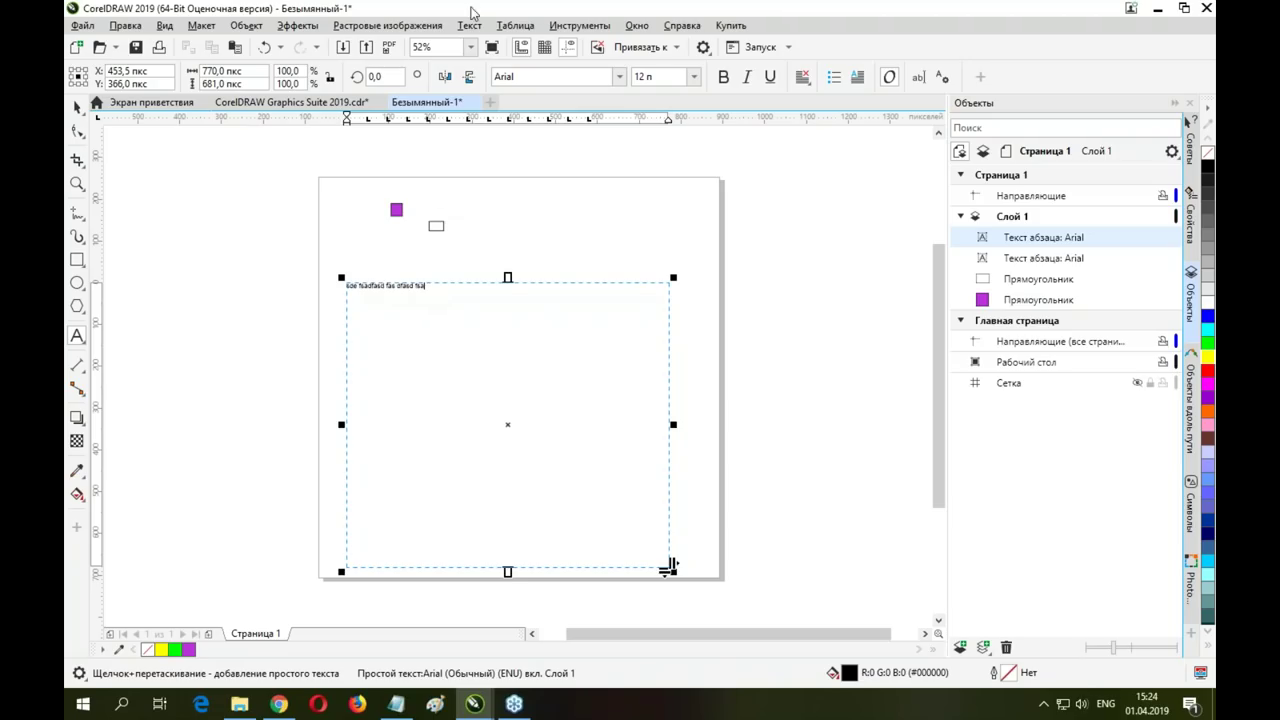
left_click(469, 25)
mouse_move(505, 162)
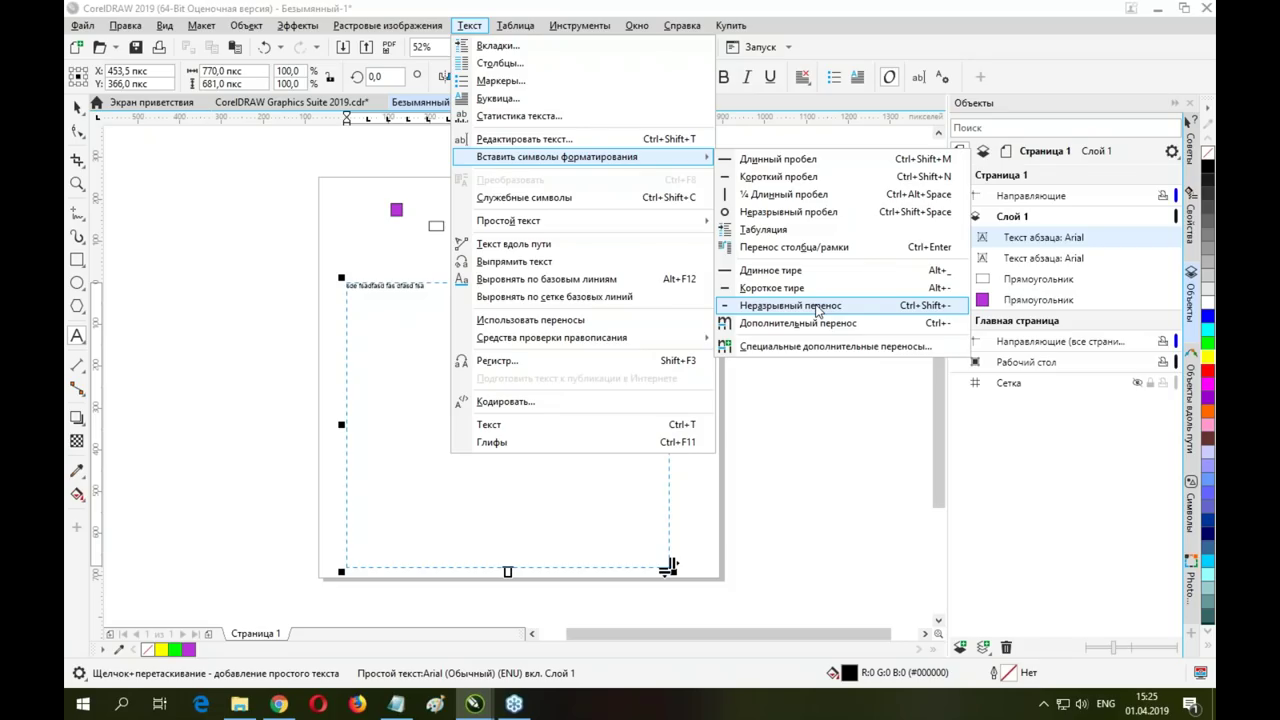
left_click(78, 108)
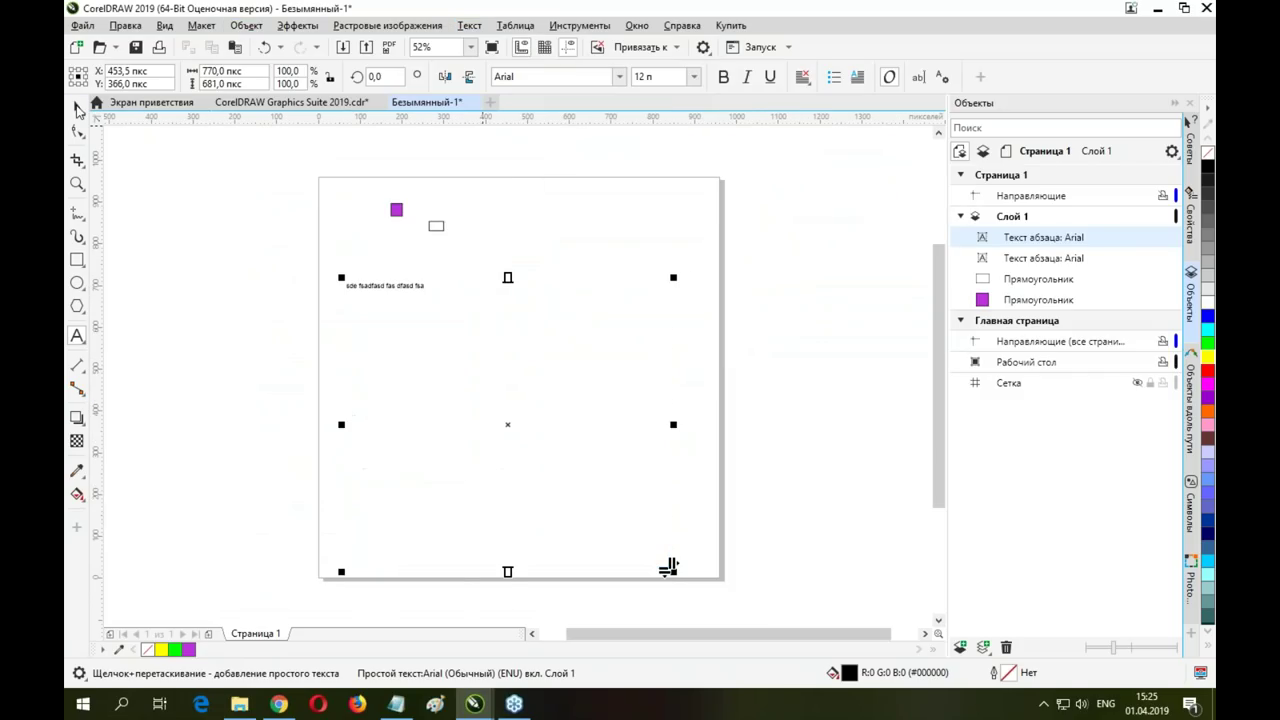
left_click(78, 108)
left_click_drag(497, 340, 505, 332)
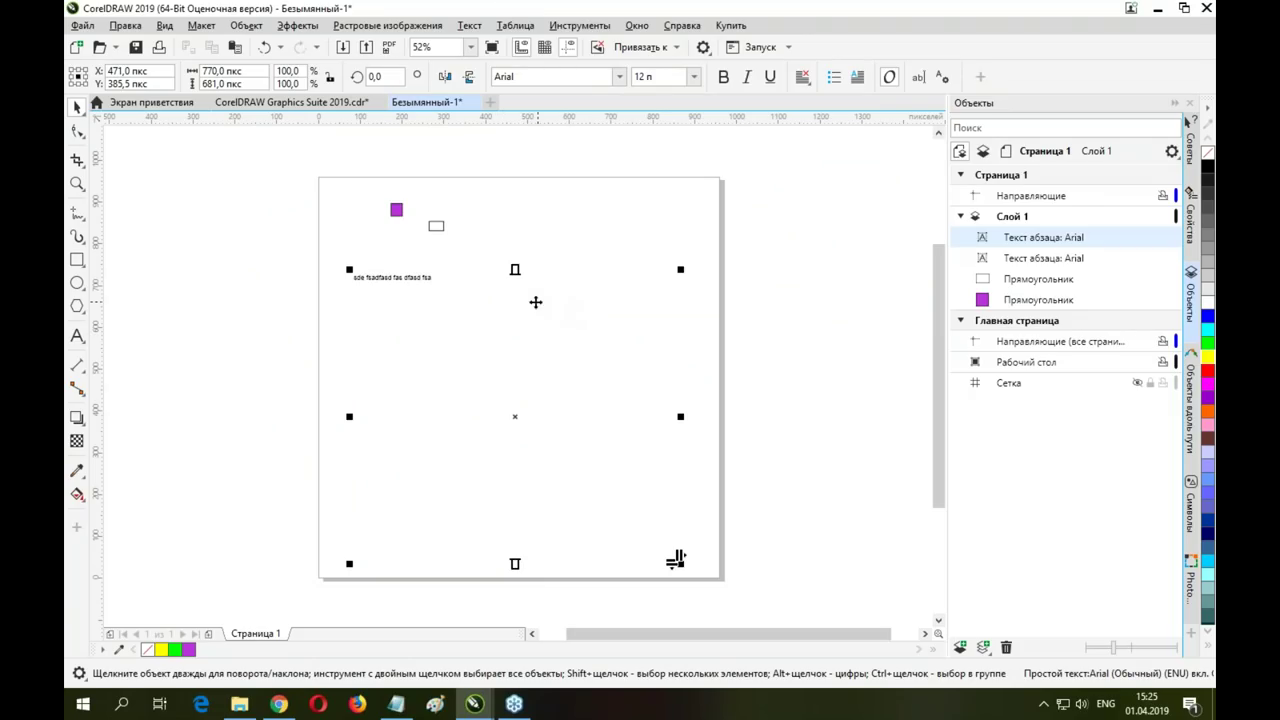
key("Delete")
left_click(82, 25)
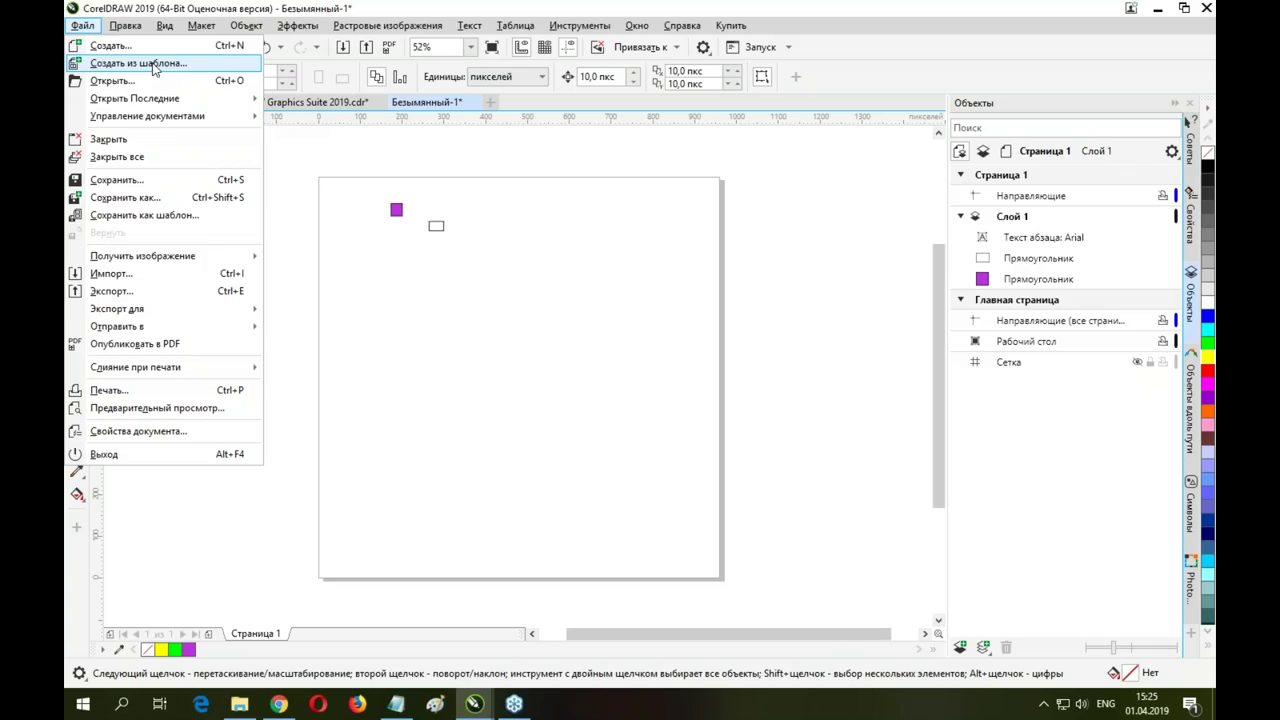
Create a document from the Pink timeline – Infographics template and select a few of its objects
left_click(153, 64)
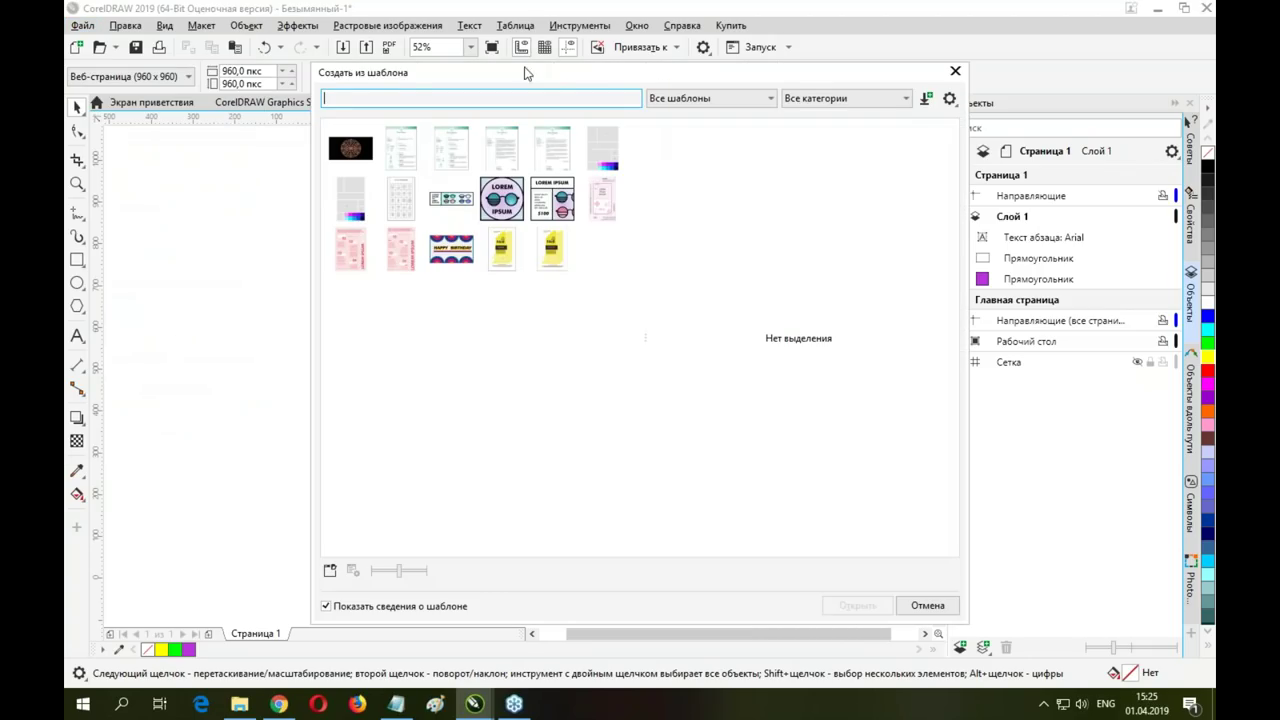
left_click(355, 256)
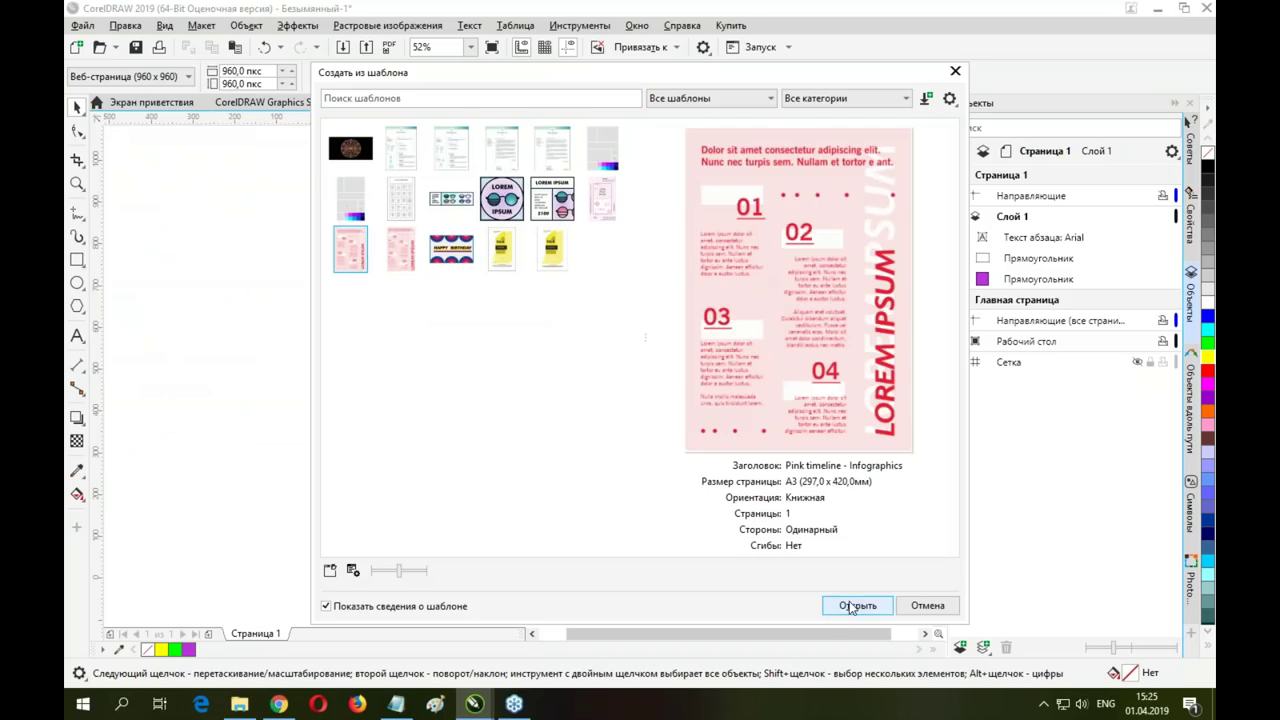
left_click(857, 605)
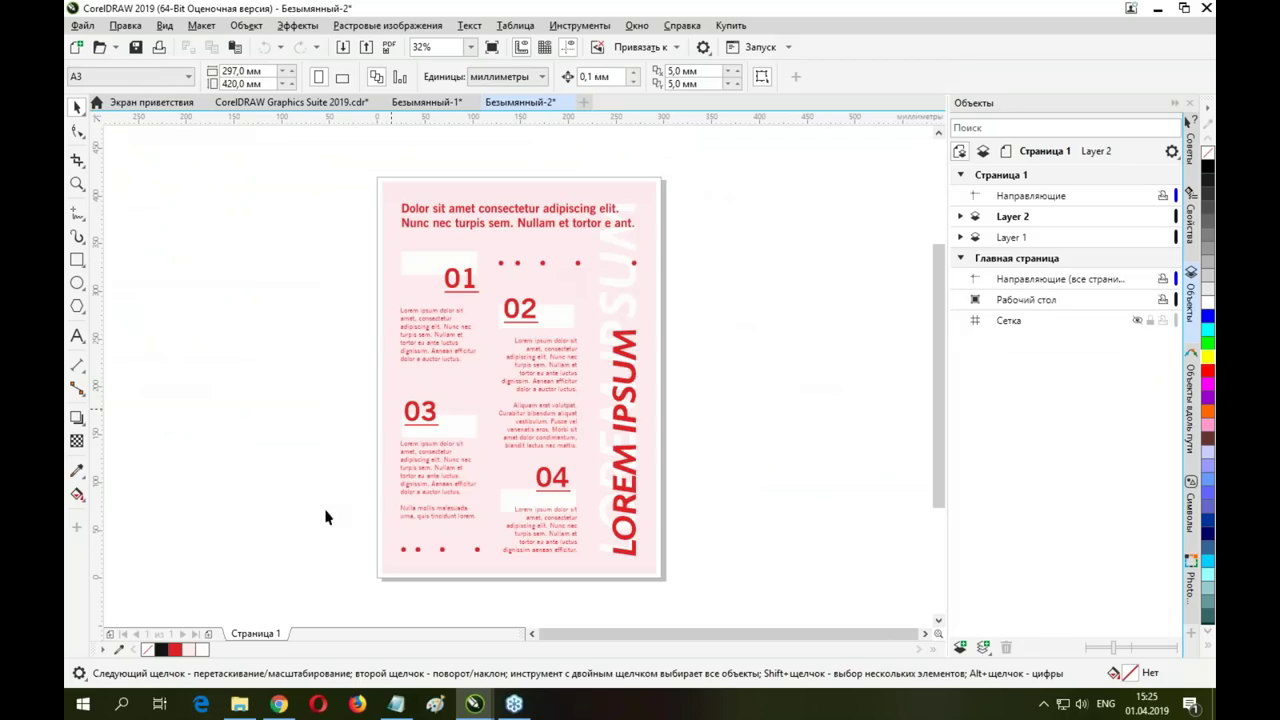
left_click(655, 326)
left_click(530, 220)
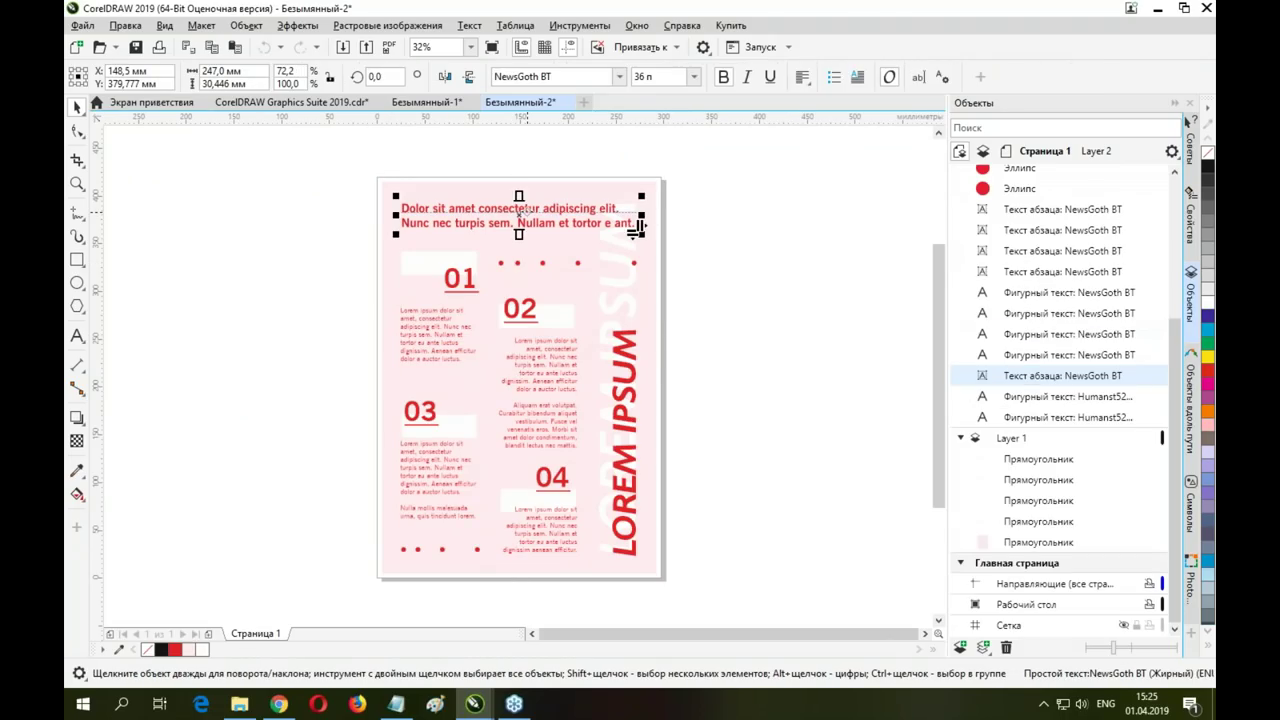
left_click(545, 255)
left_click(520, 350)
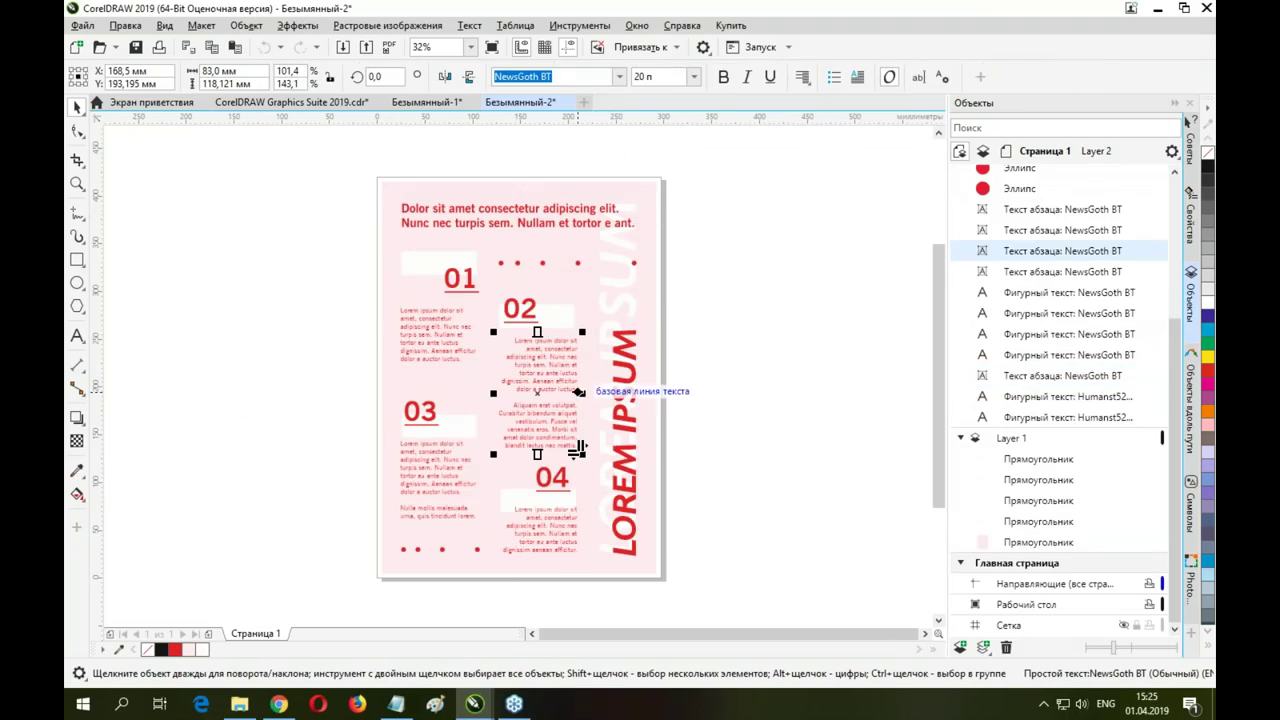
Create another document from the Company Job Fair – Poster template via Файл > Создать из шаблона
left_click(82, 26)
left_click(135, 63)
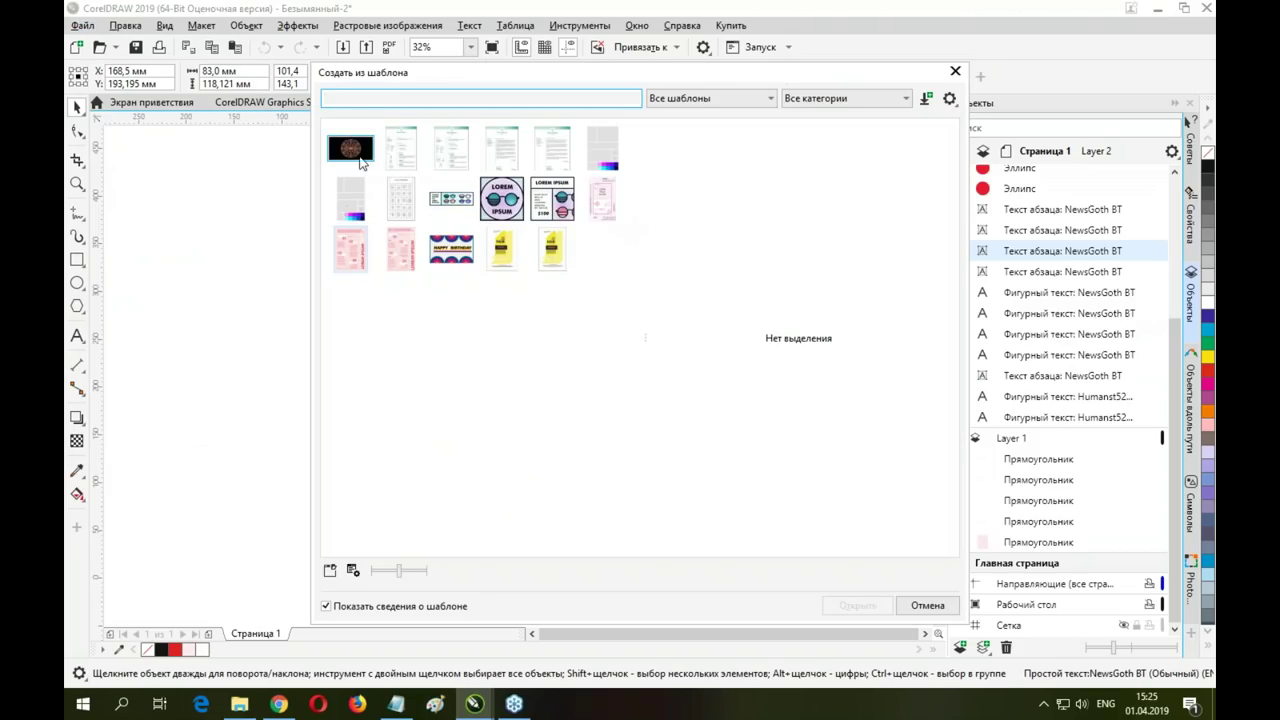
left_click(515, 250)
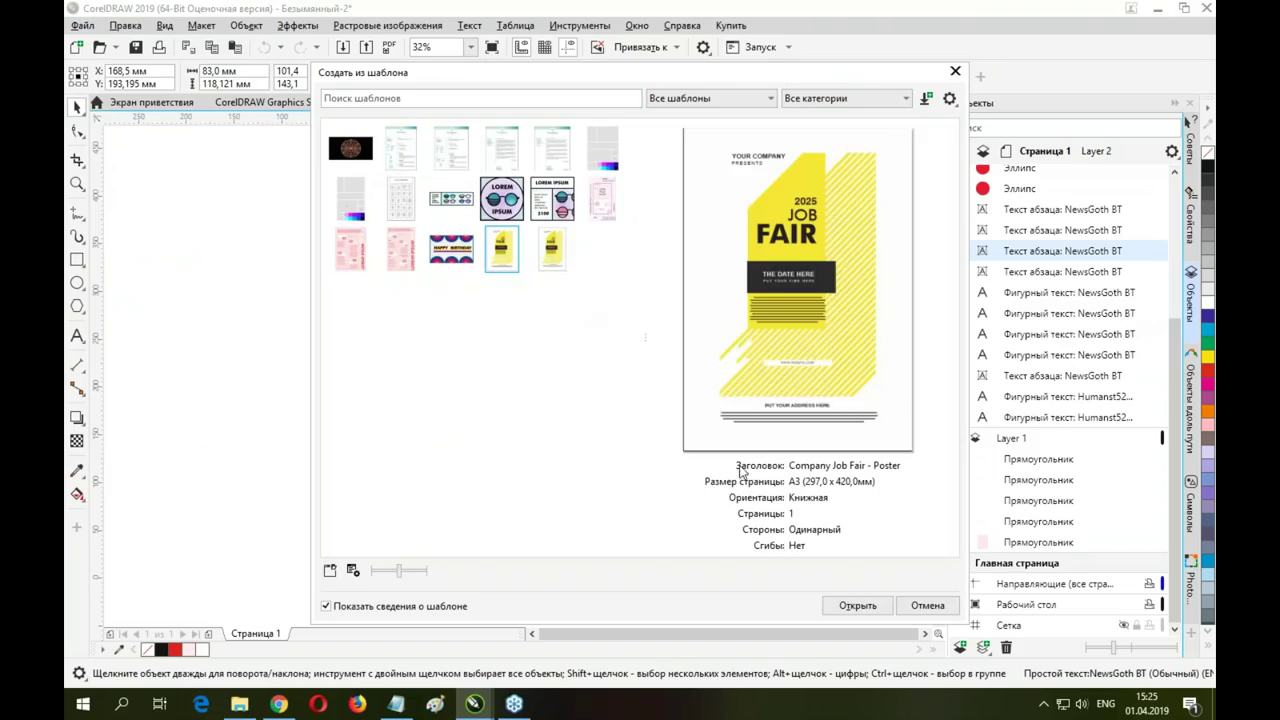
left_click(858, 605)
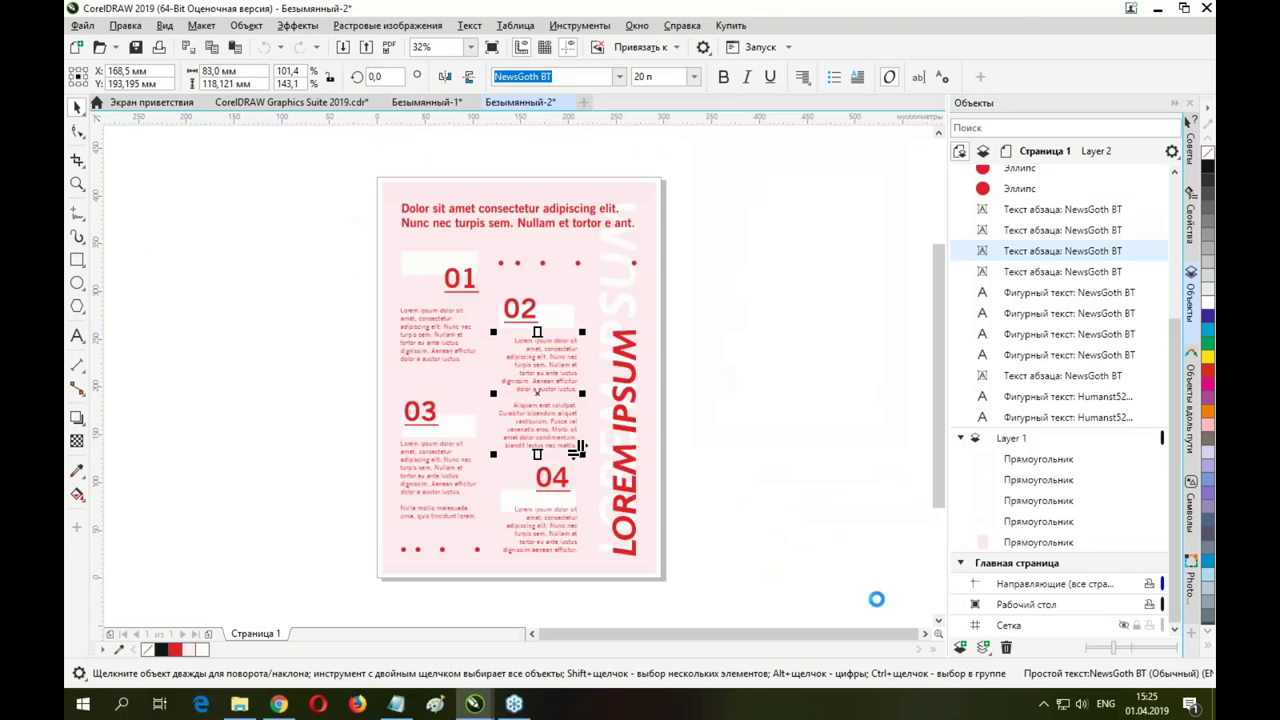
Fill the yellow block behind the JOB FAIR title with green from the palette
left_click(527, 302)
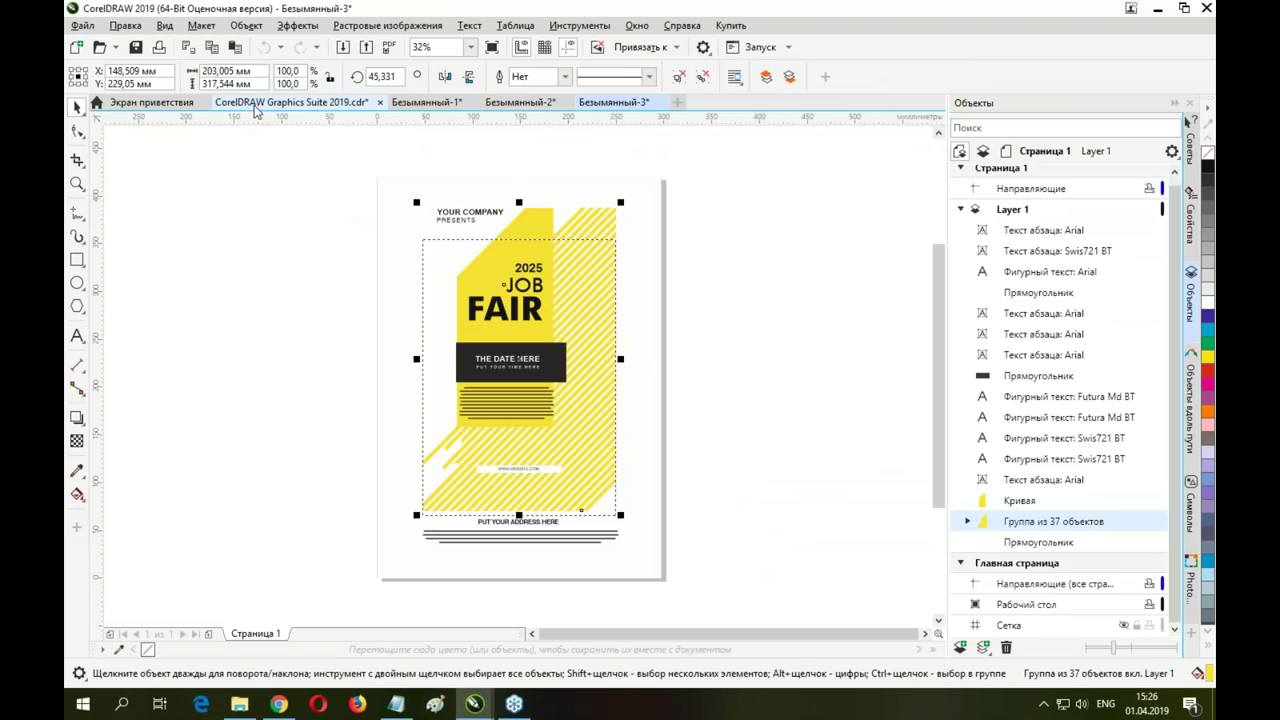
left_click(643, 198)
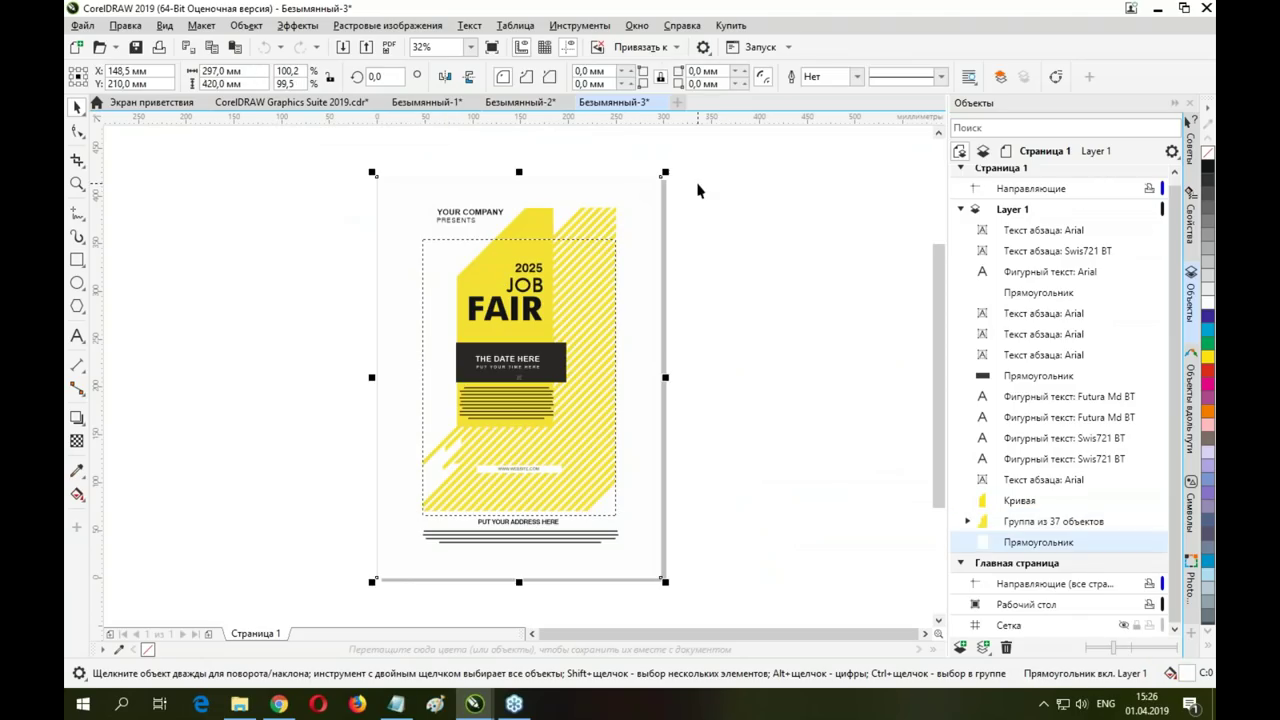
left_click(812, 76)
left_click(542, 232)
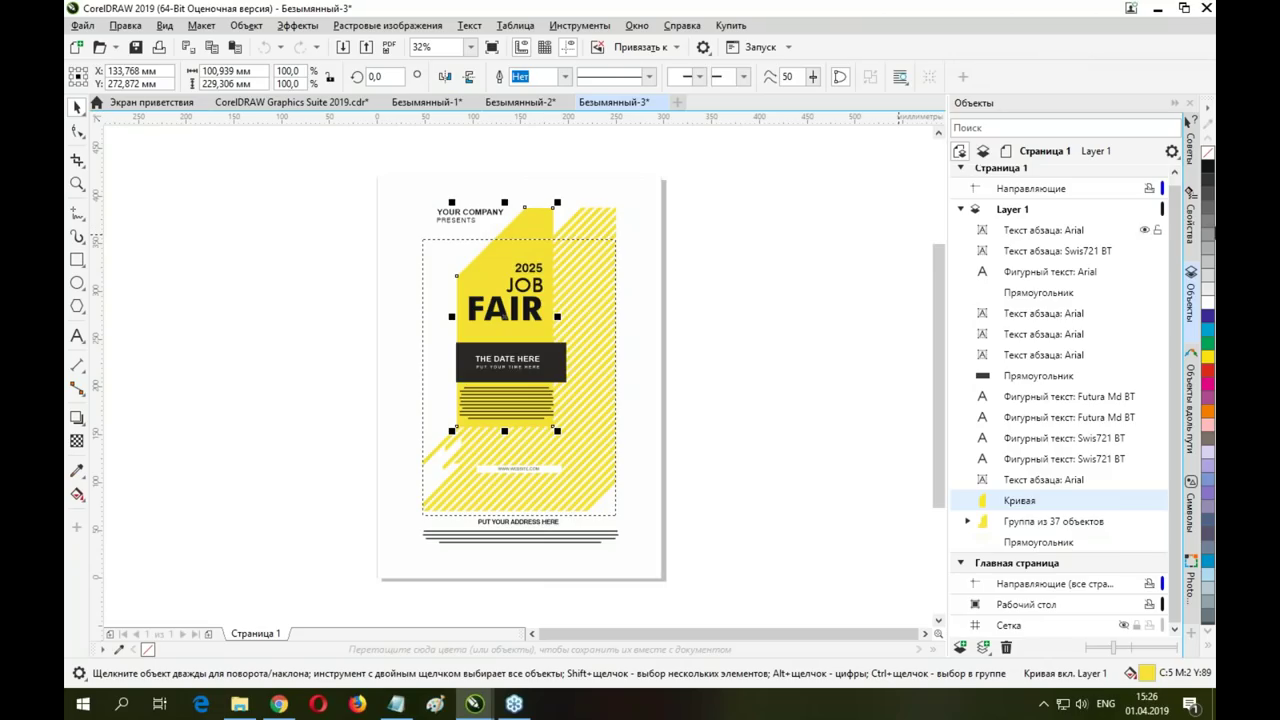
left_click(1209, 330)
left_click(1209, 342)
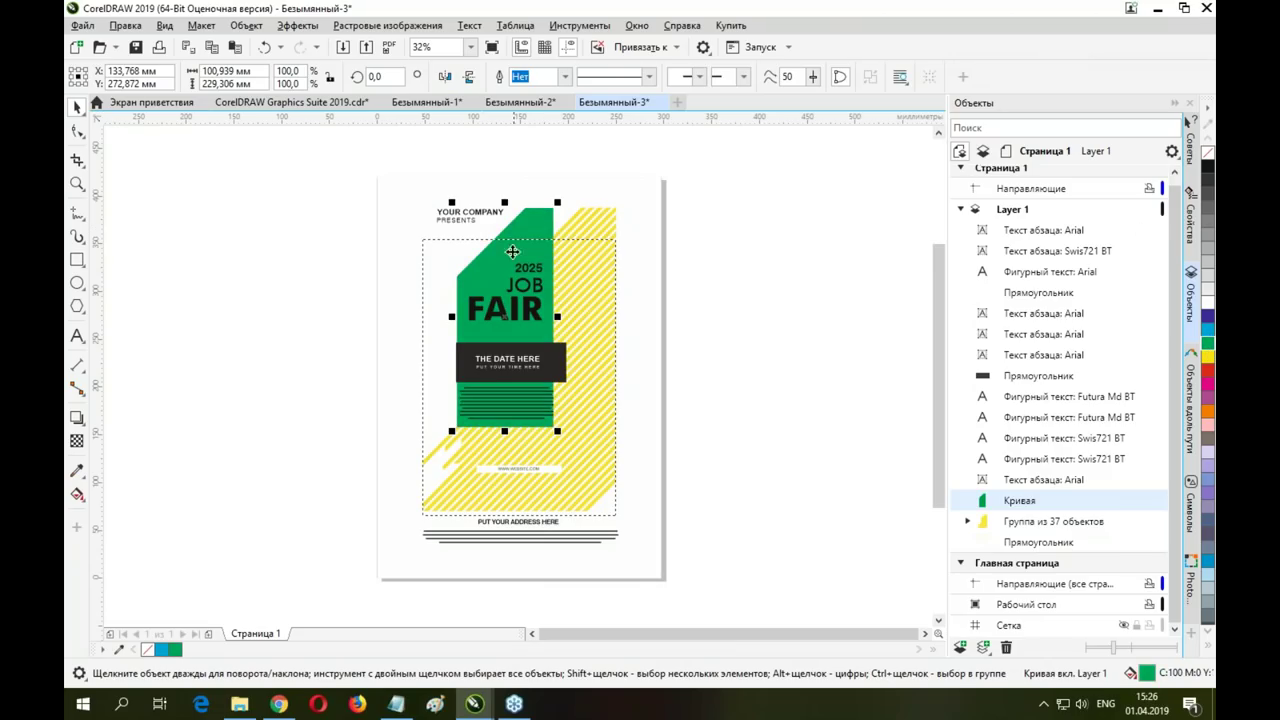
Look at the File menu without saving, deselect the block, and return to the sample document
left_click(82, 25)
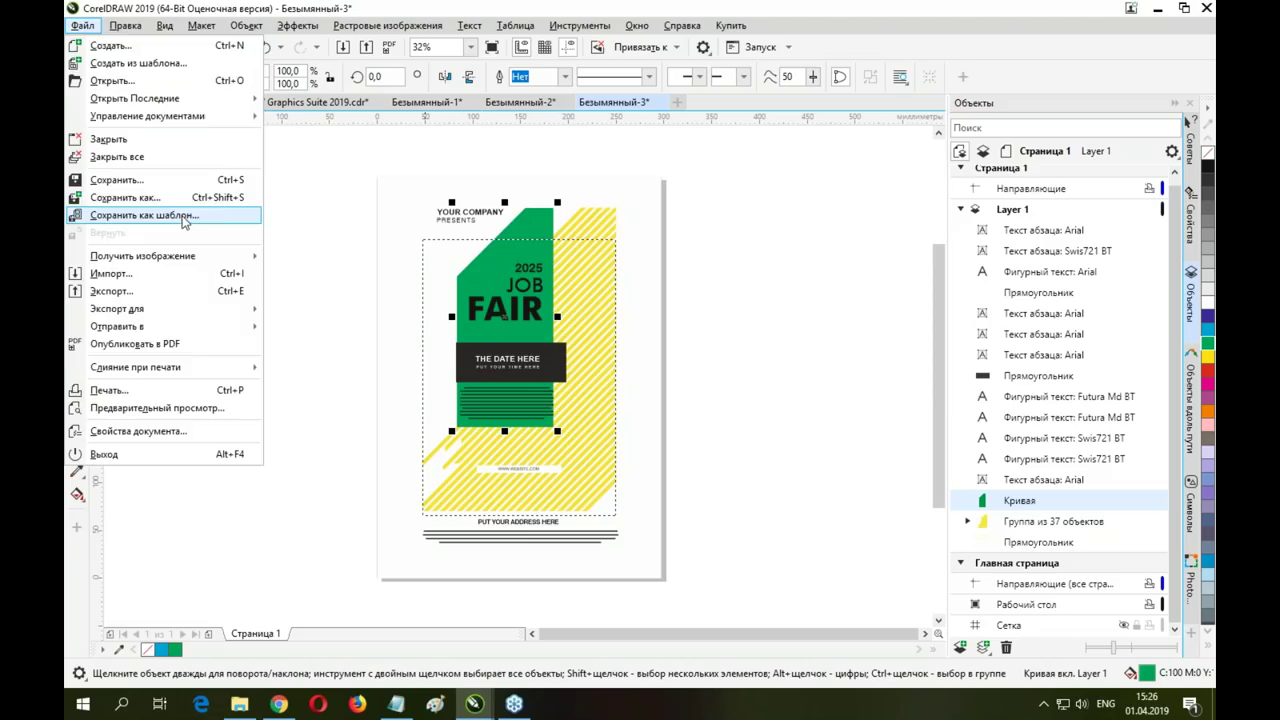
left_click(82, 25)
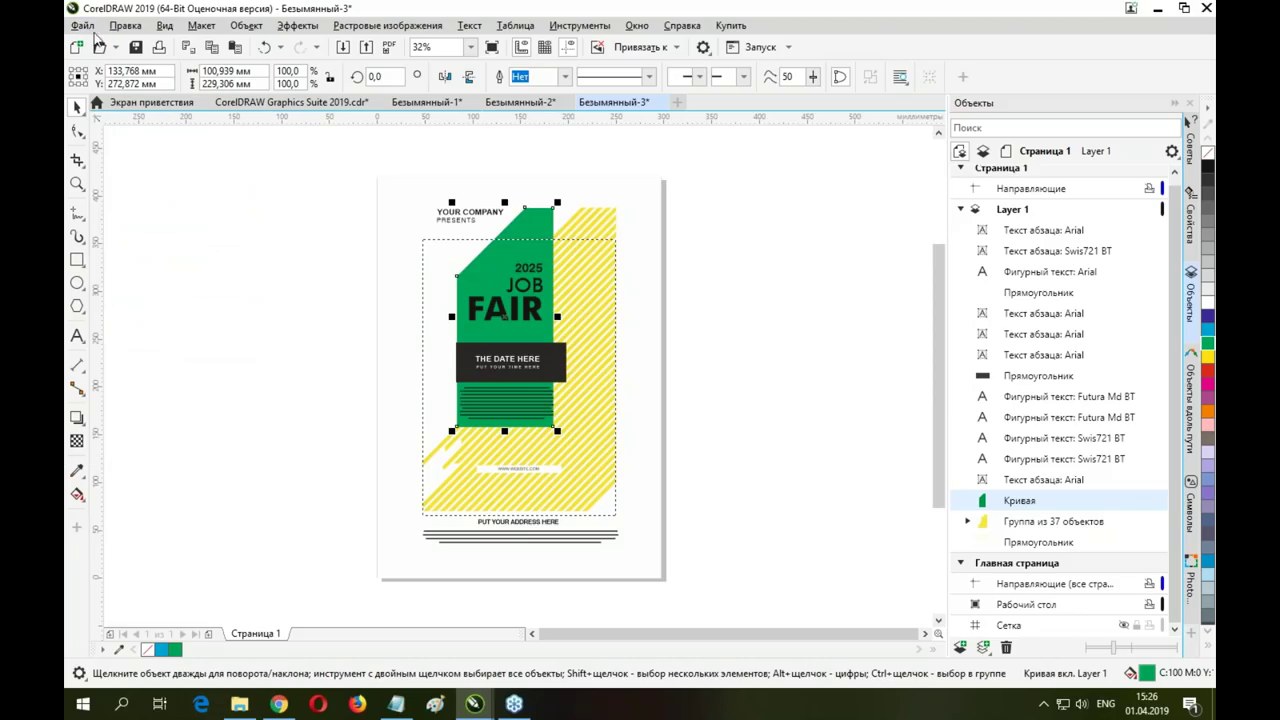
left_click(679, 381)
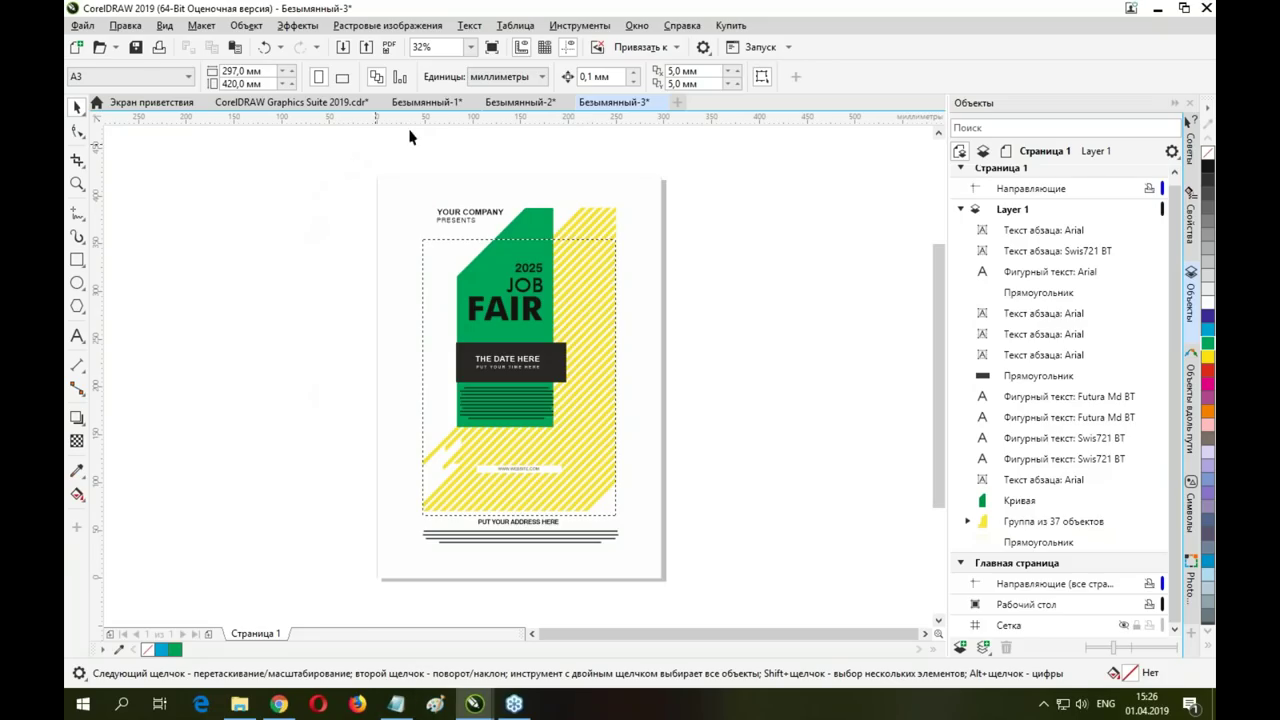
left_click(284, 103)
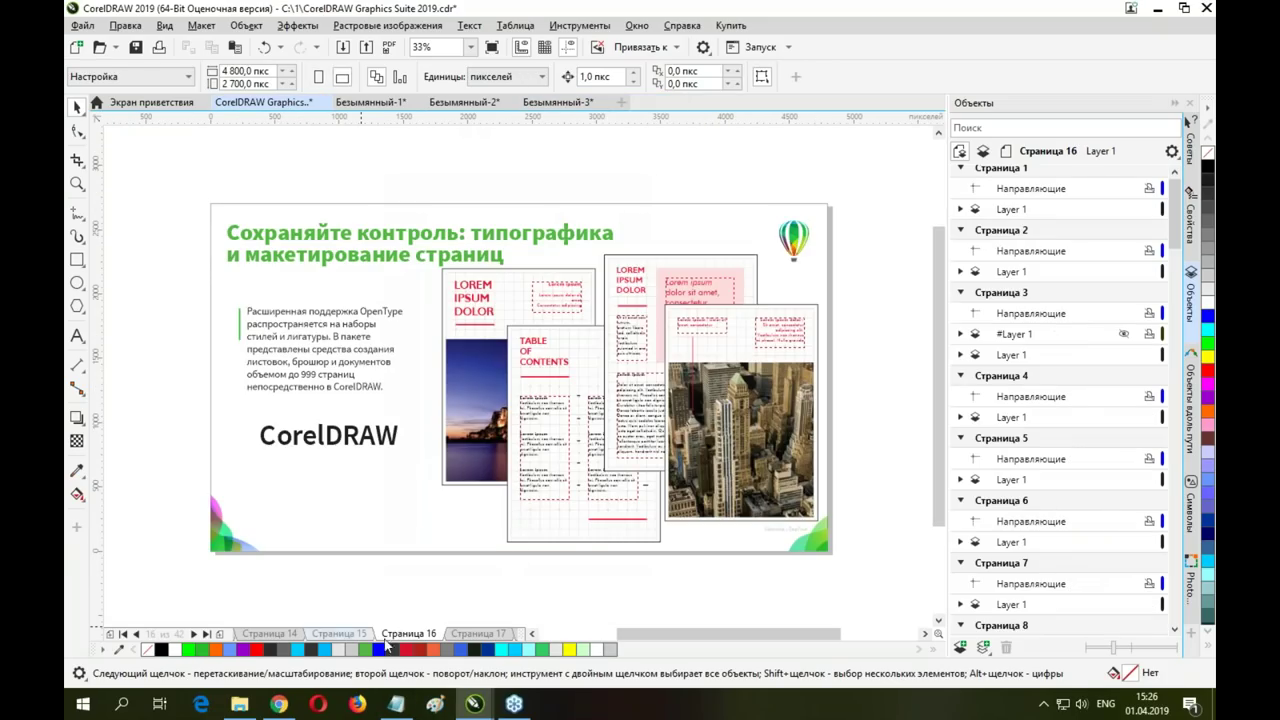
Page through the sample document's slides, then switch to the untitled and Pink timeline tabs
left_click(458, 634)
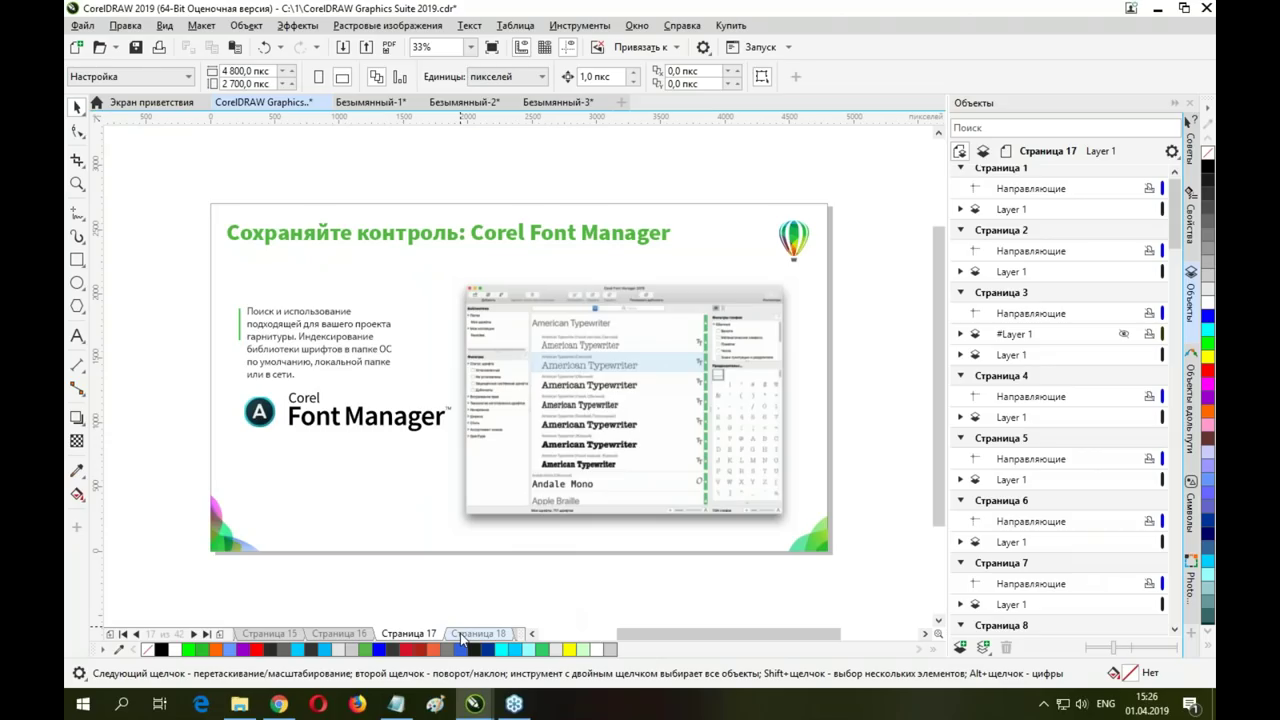
left_click(409, 634)
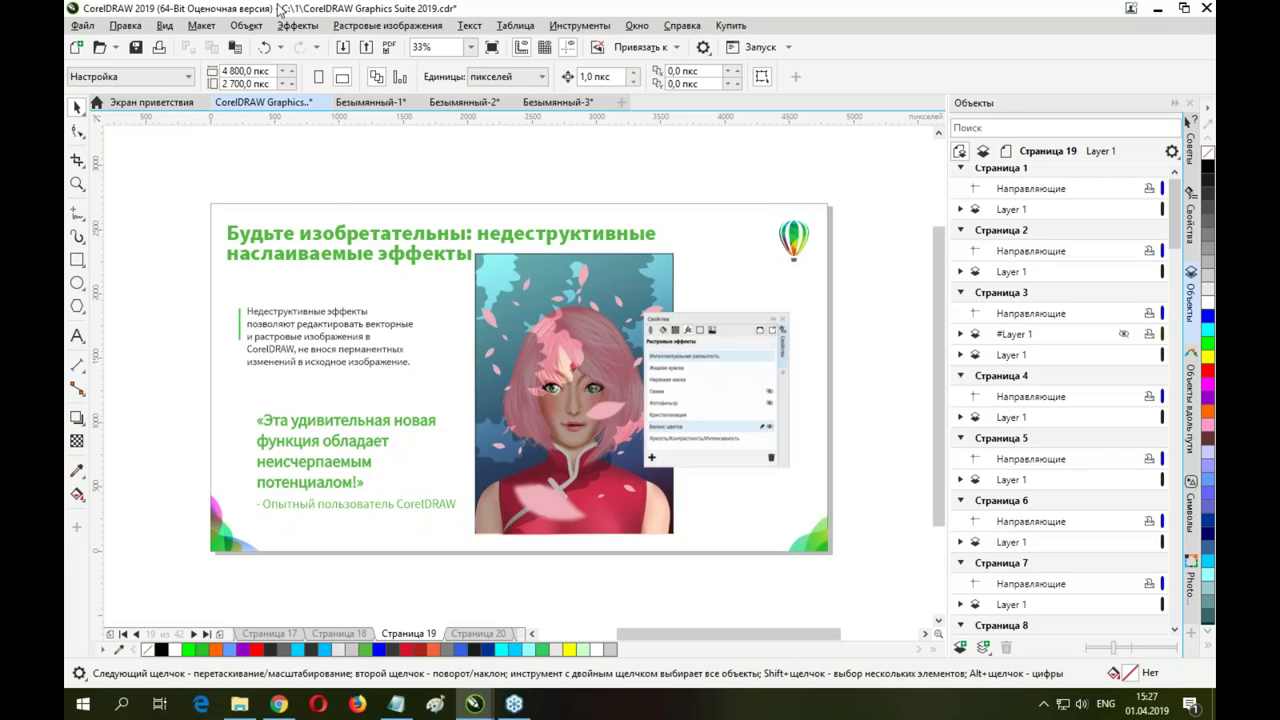
left_click(405, 103)
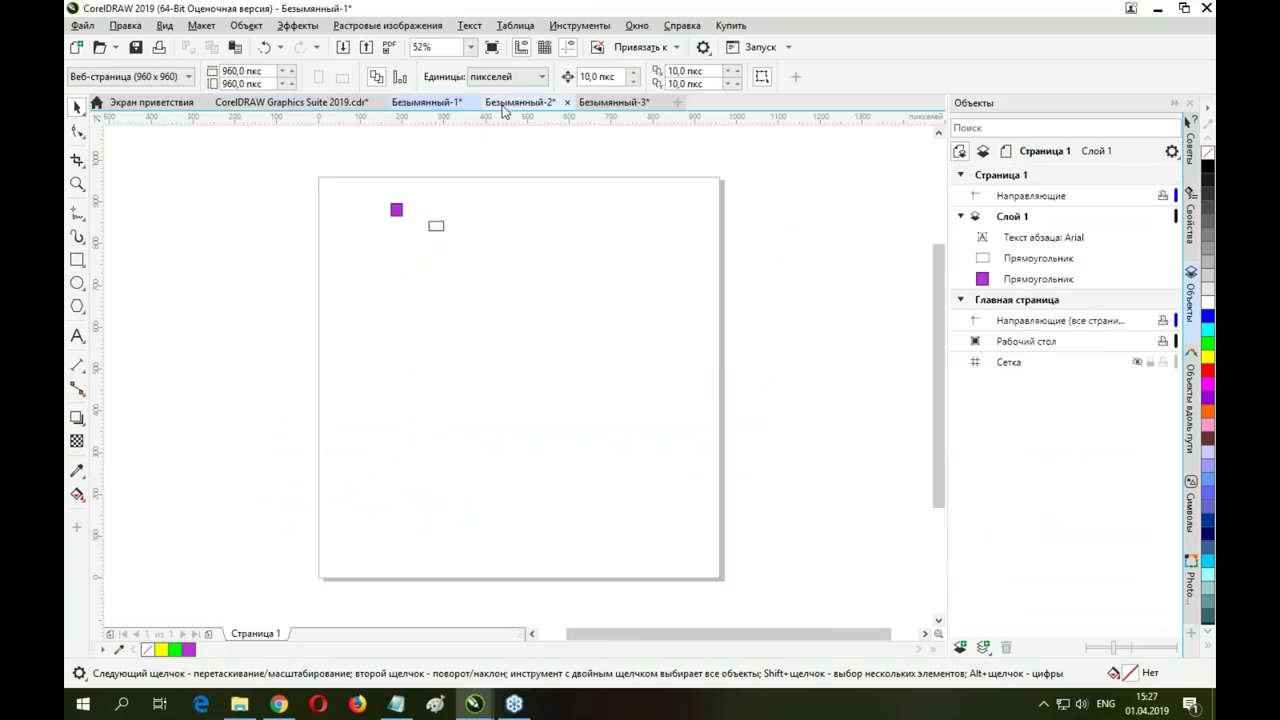
left_click(515, 103)
Close the Pink timeline and Job Fair documents, answering Нет to saving
left_click(568, 103)
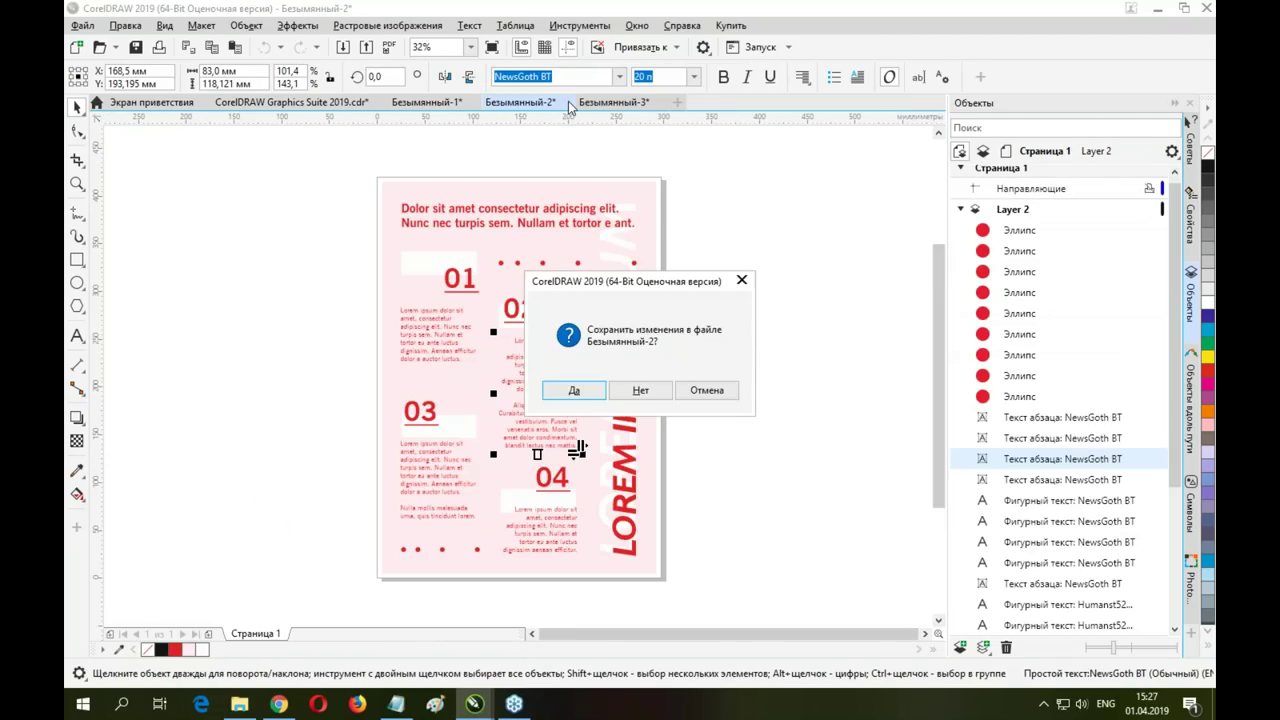
left_click(640, 390)
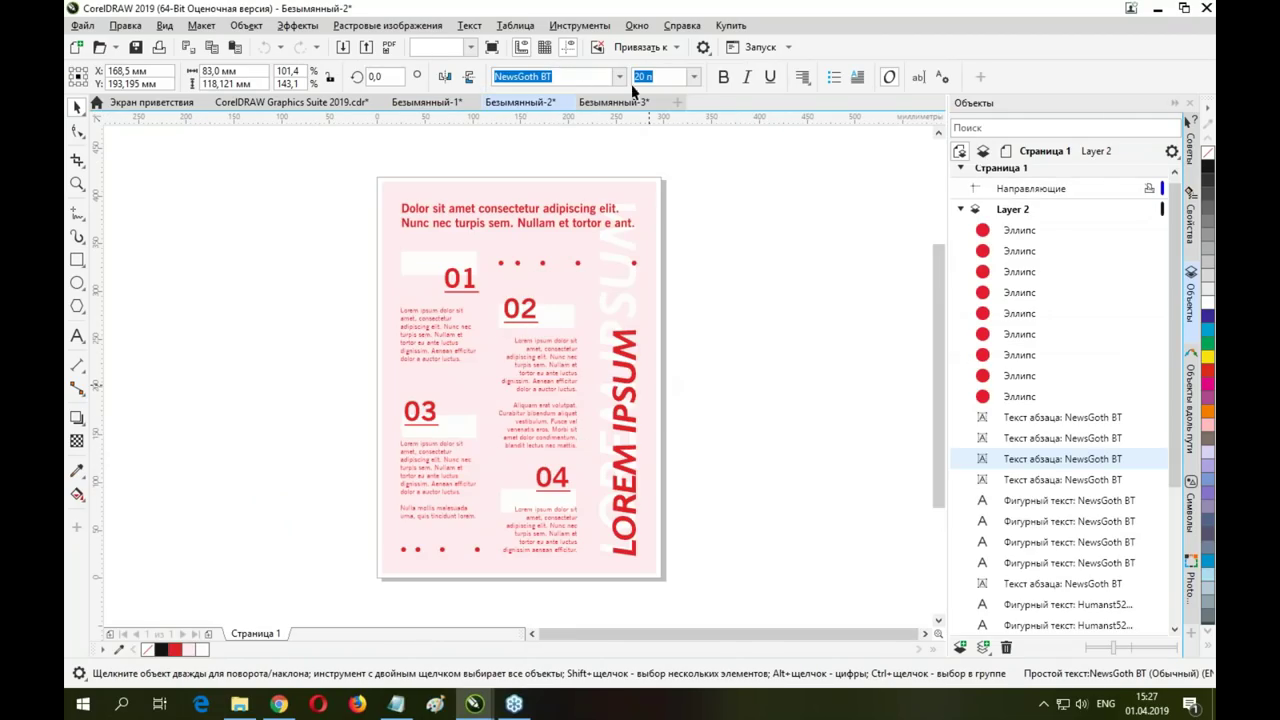
left_click(568, 103)
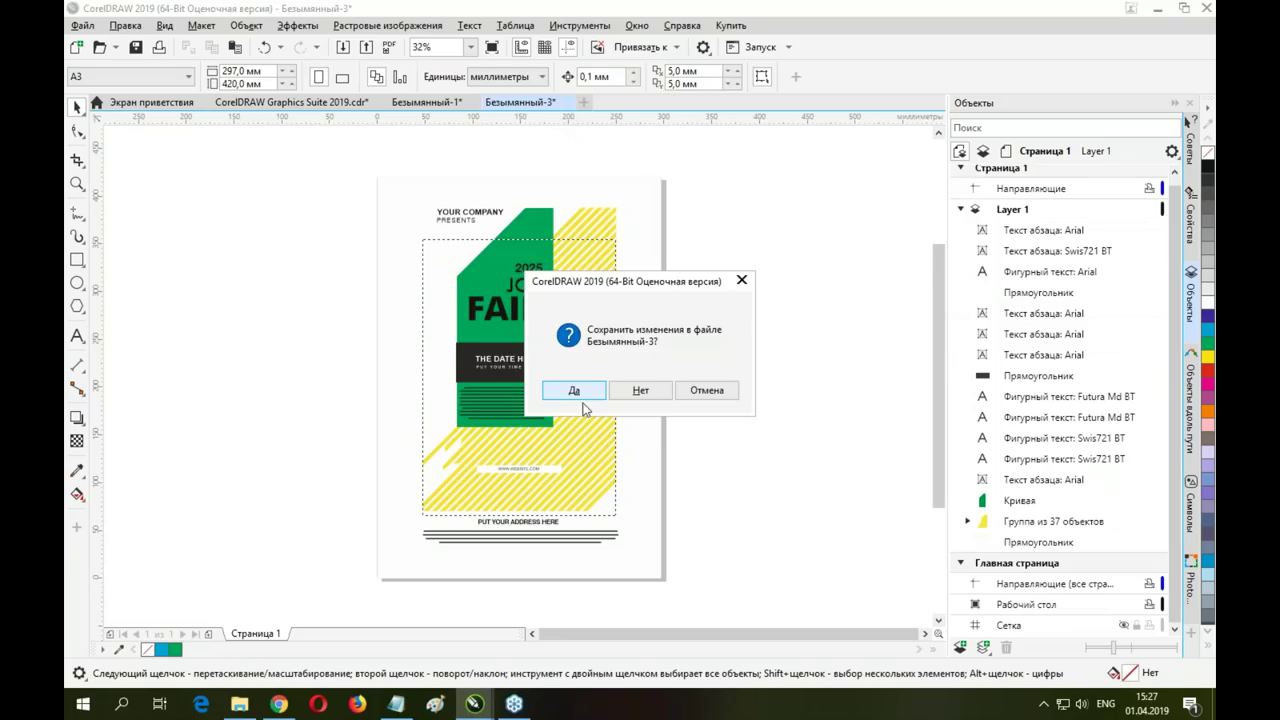
left_click(652, 394)
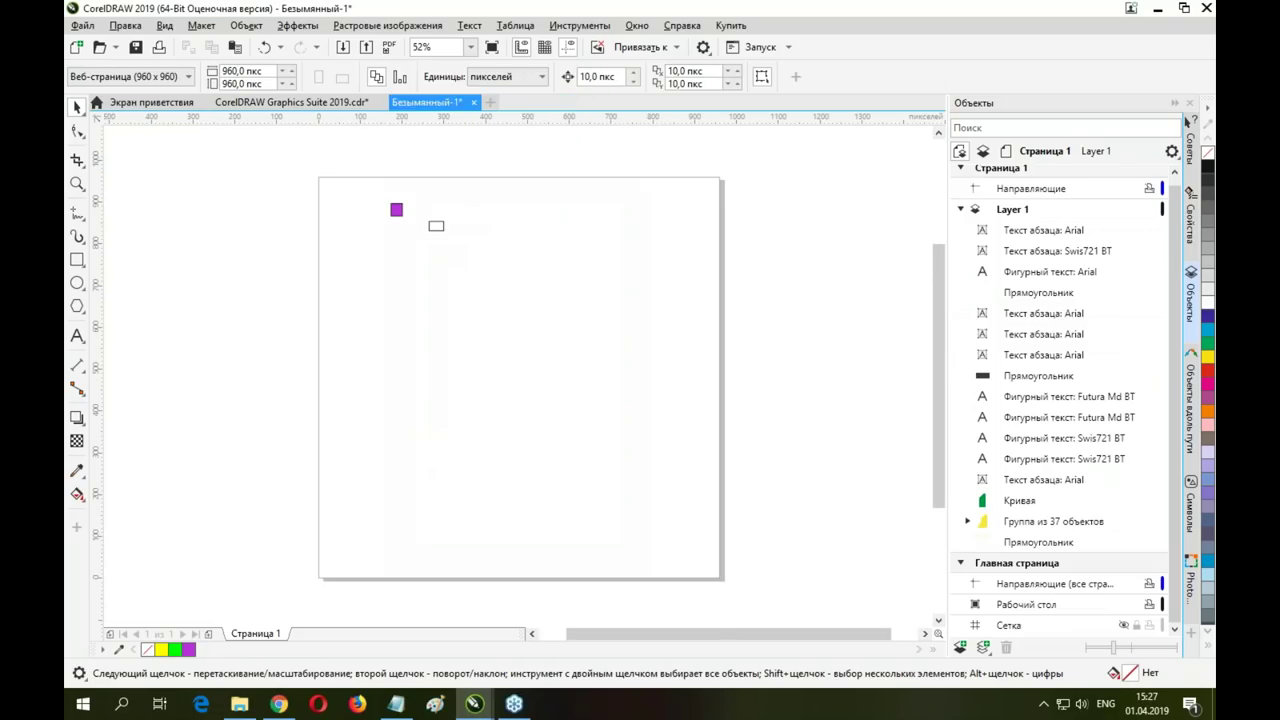
Delete the three objects on the page and draw a large square
left_click_drag(380, 194, 535, 325)
key("Delete")
left_click(77, 259)
left_click_drag(344, 205, 651, 496)
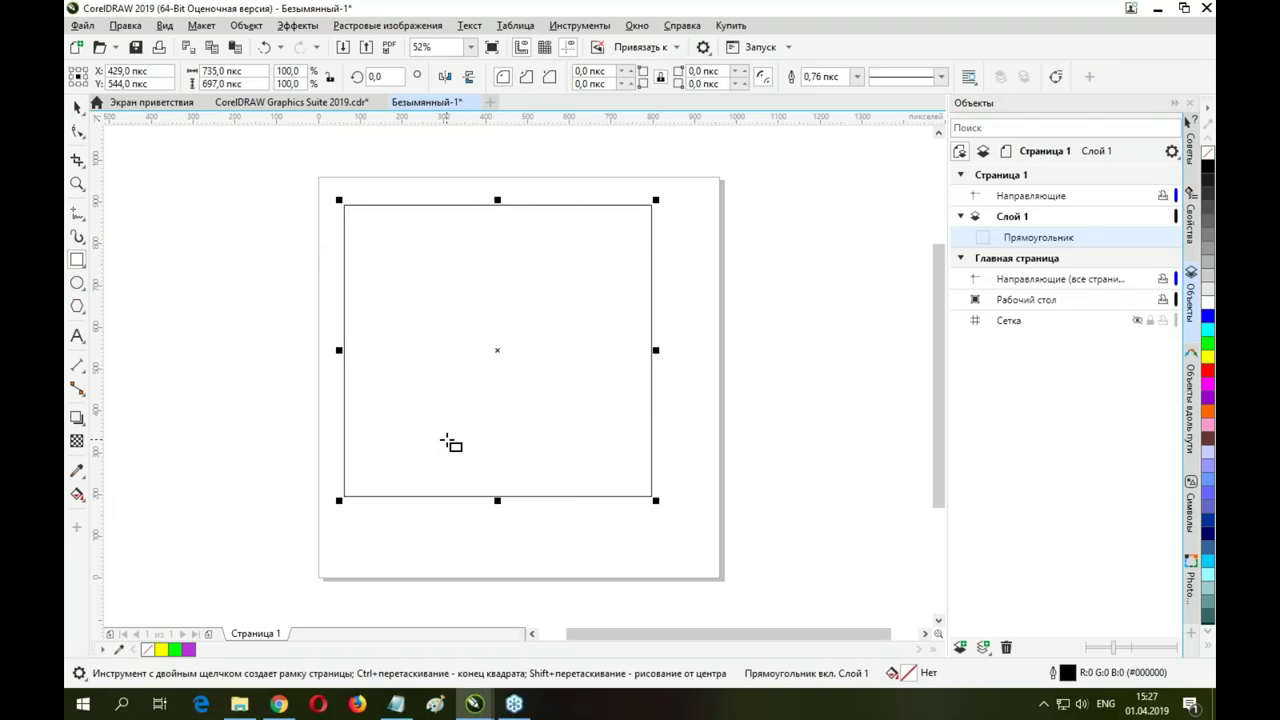
Give the square a diagonal black-to-white fountain fill with an orange stop in the middle
left_click(77, 494)
left_click_drag(377, 218, 503, 449)
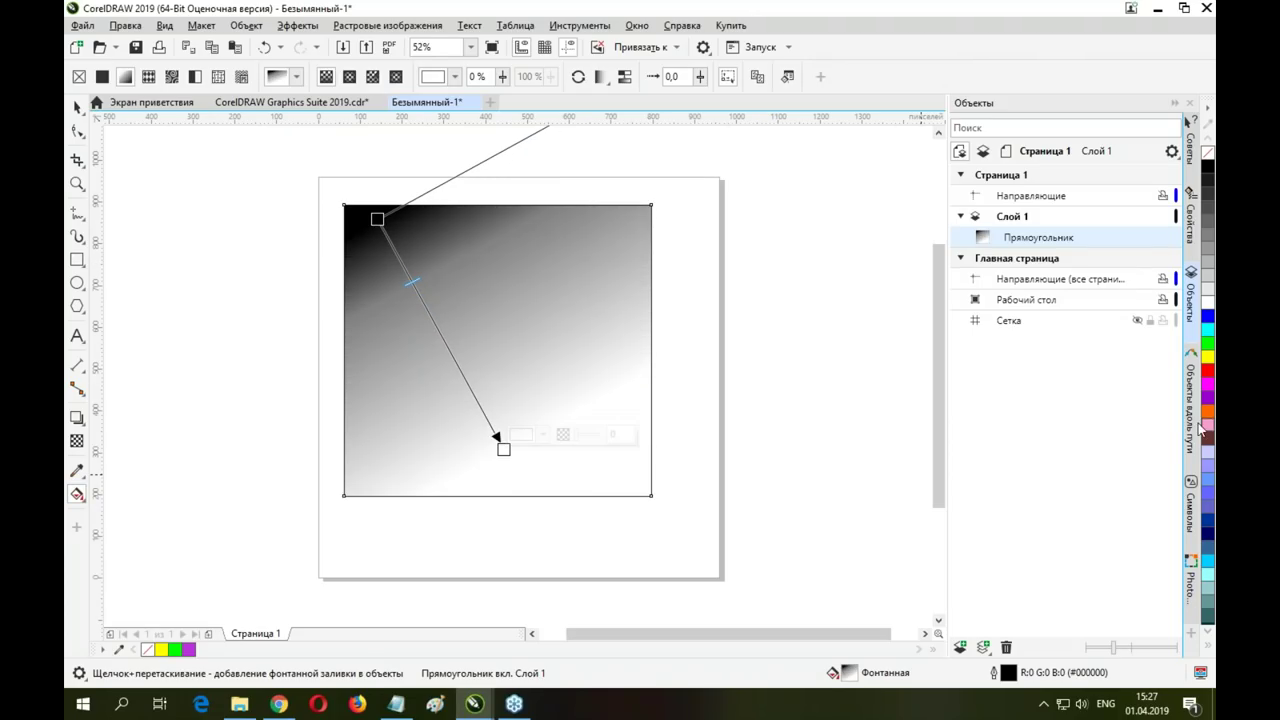
left_click_drag(447, 355, 448, 350)
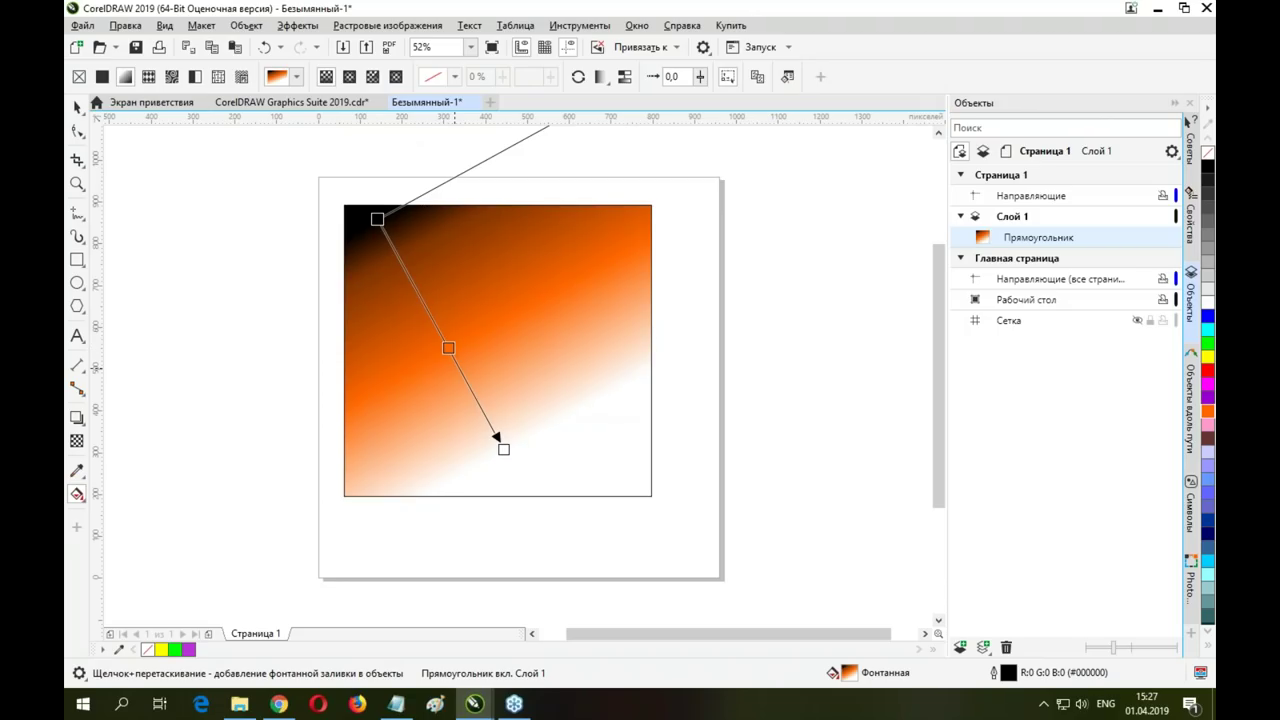
left_click_drag(450, 349, 464, 377)
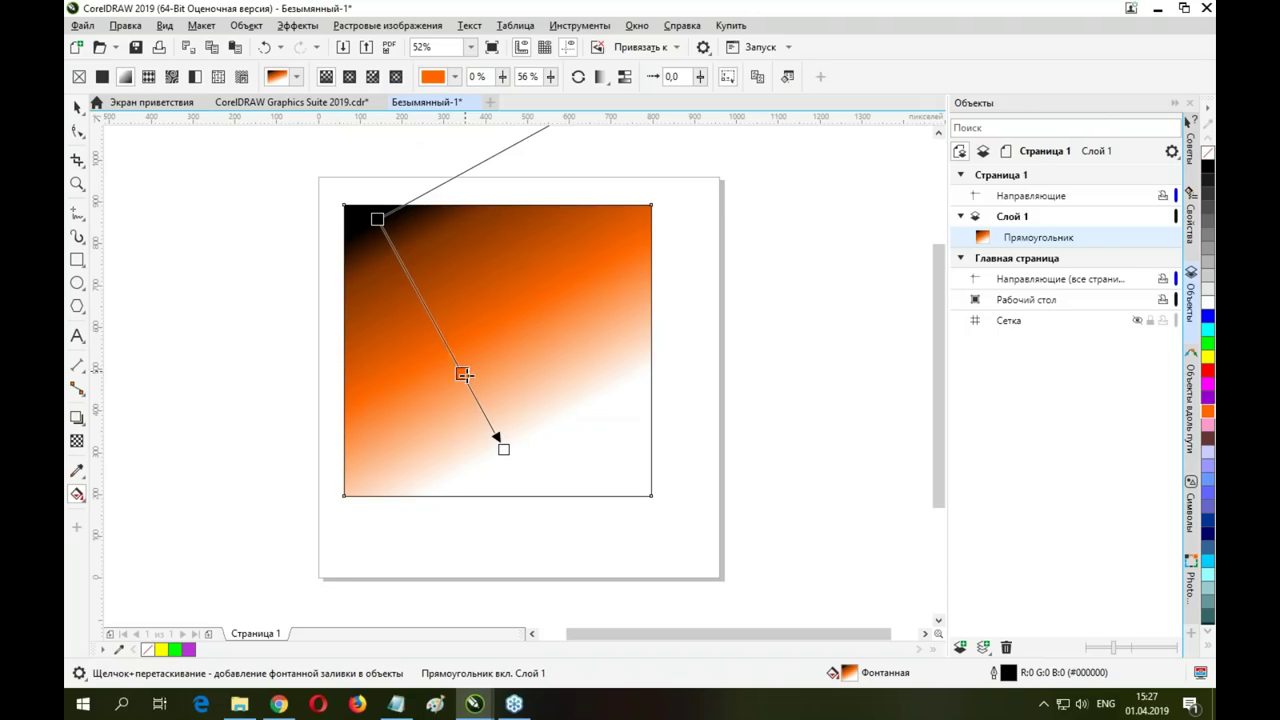
Reselect the gradient square with the Pick tool, keeping it in resize mode
left_click(77, 108)
left_click(553, 334)
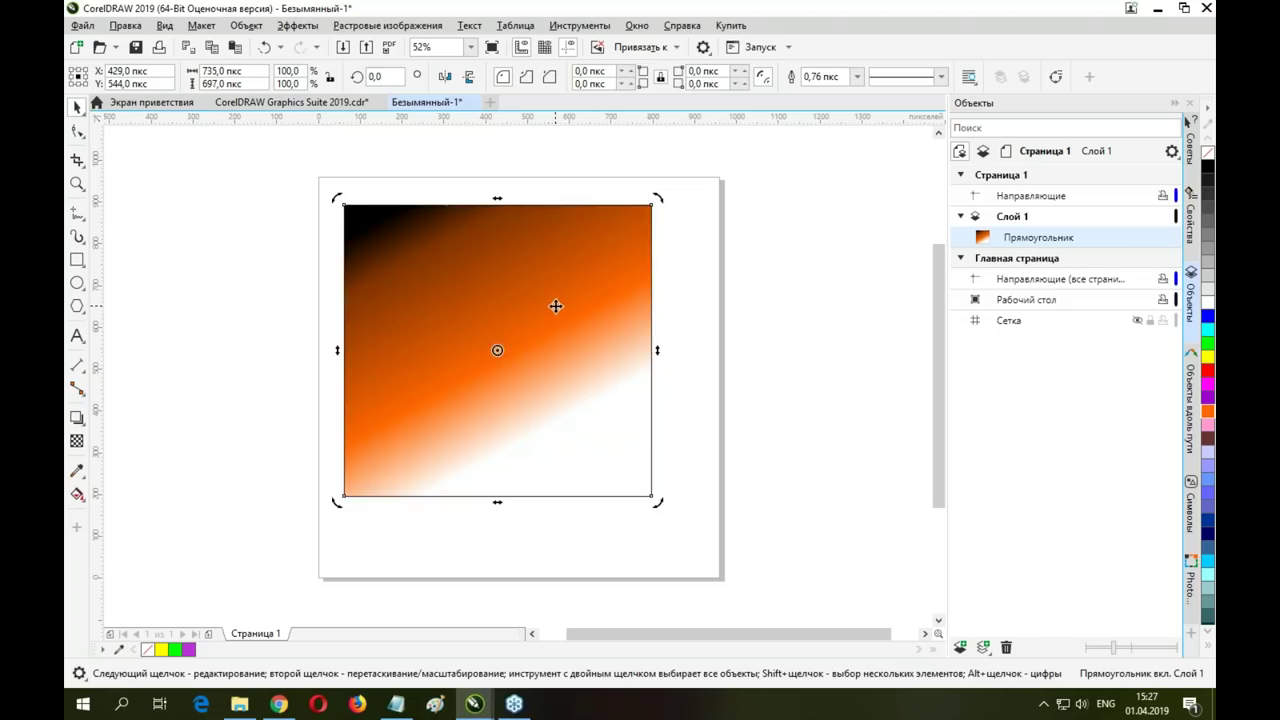
left_click(551, 314)
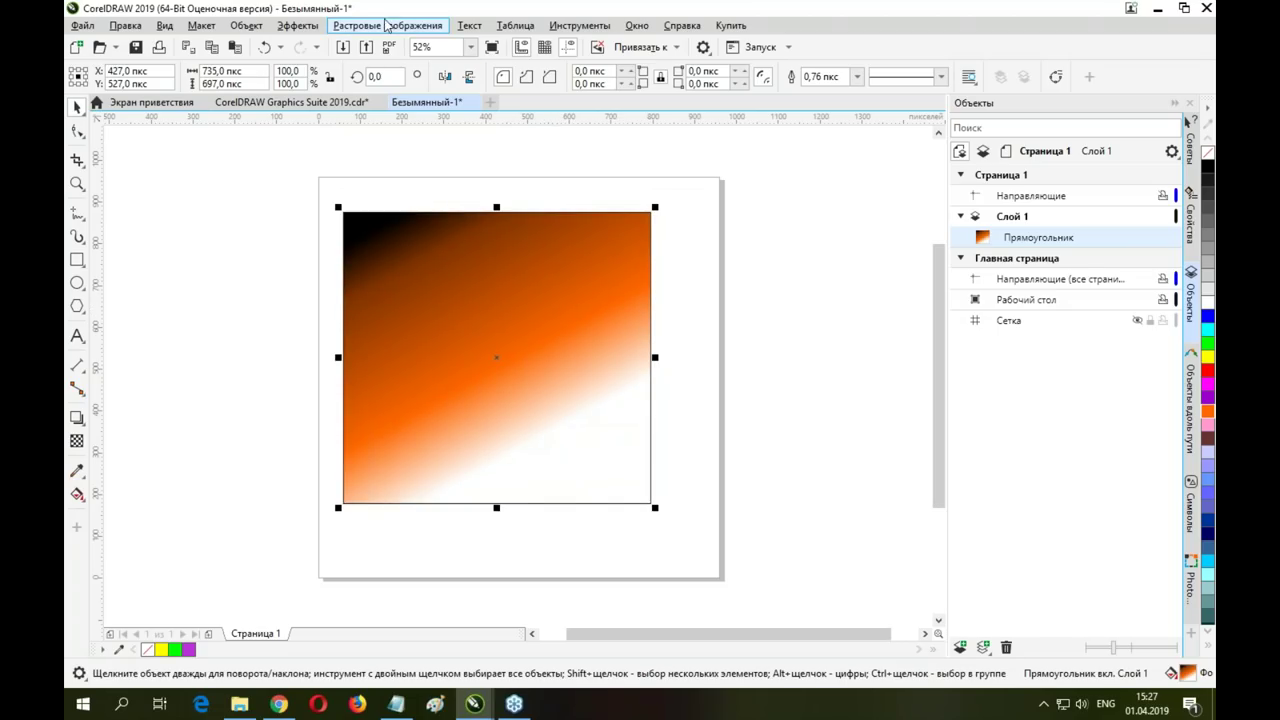
left_click(297, 25)
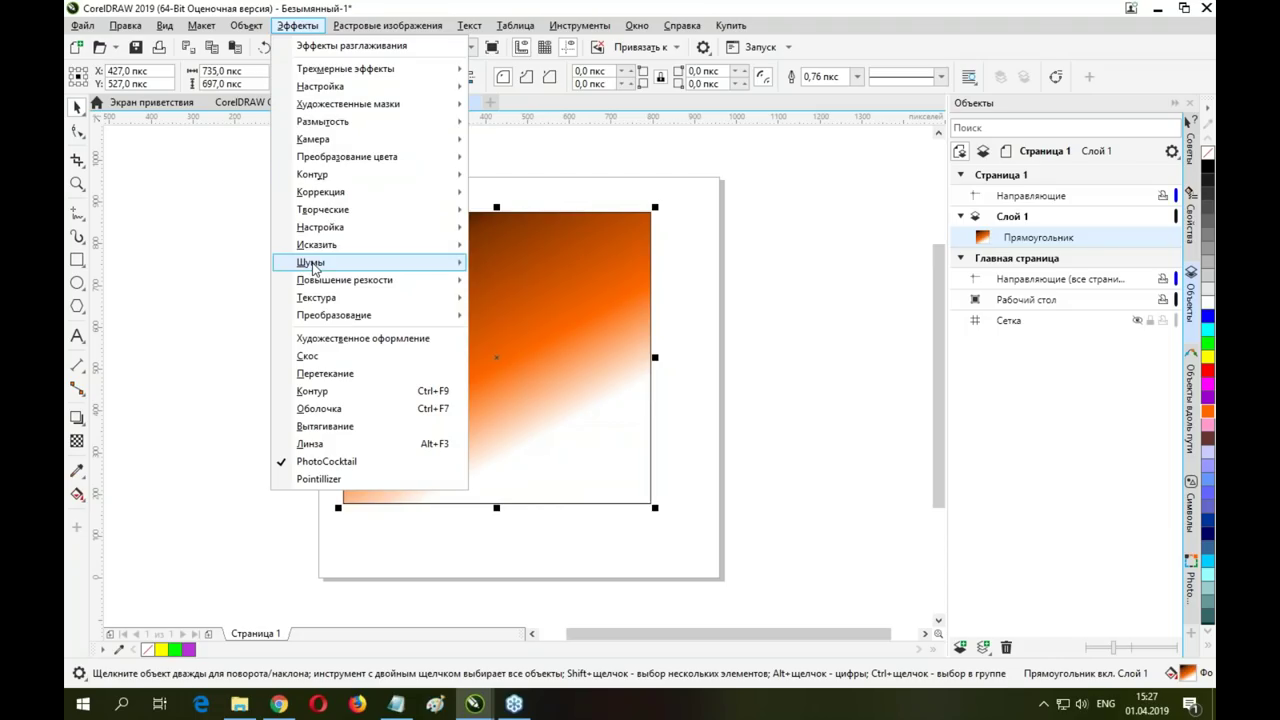
Choose Полутон from the Преобразование цвета effects for the gradient square
mouse_move(327, 148)
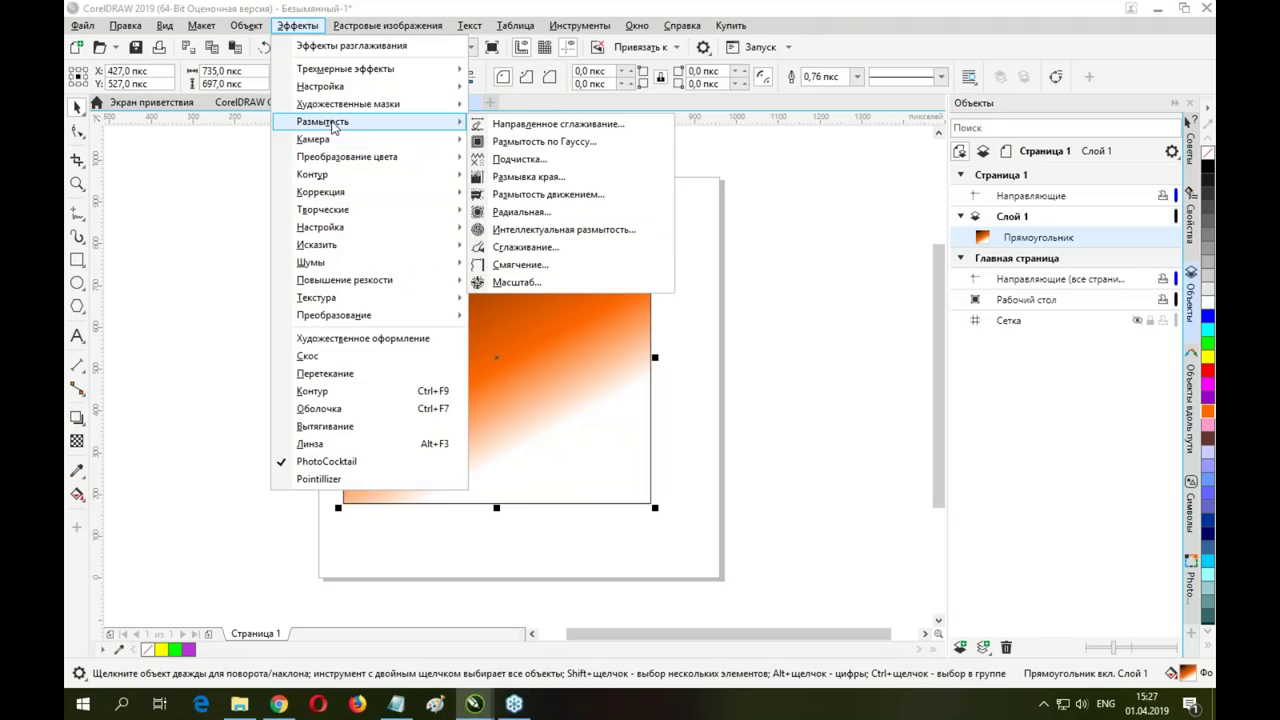
mouse_move(347, 108)
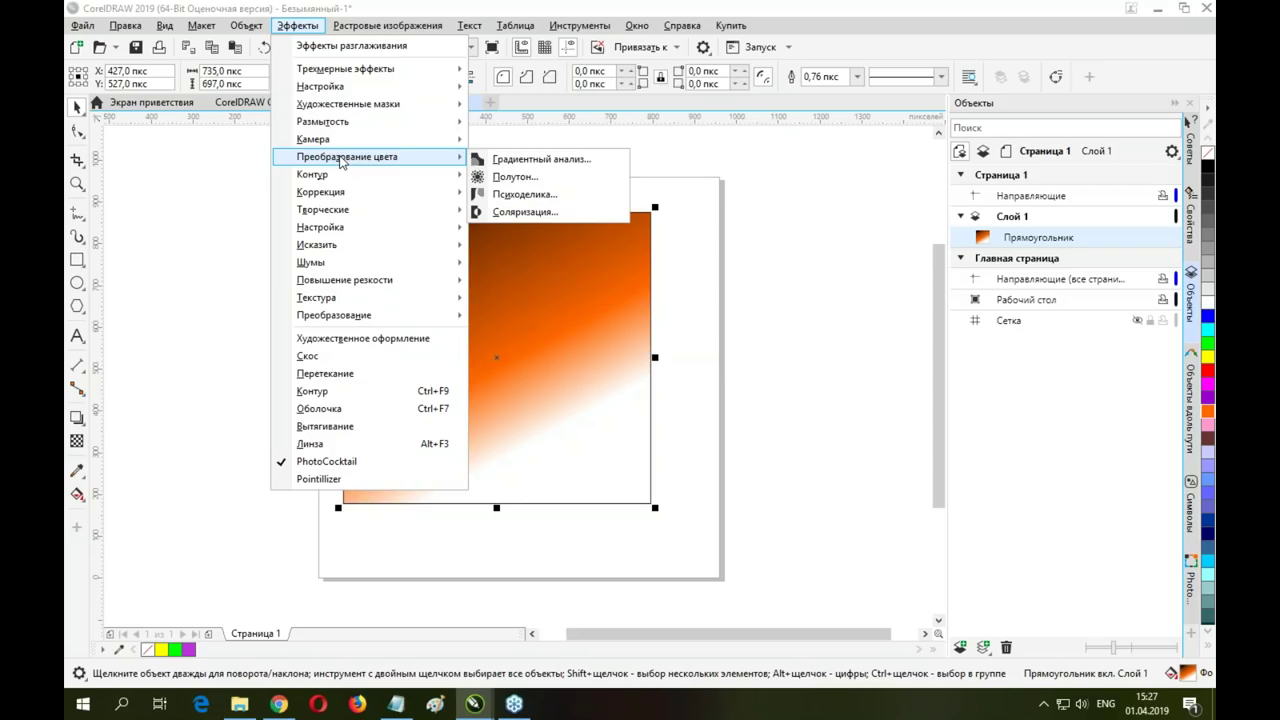
left_click(537, 178)
Set the Halftone yellow angle to 61 and maximum dot radius to 6, apply, and zoom in
left_click_drag(596, 240, 852, 155)
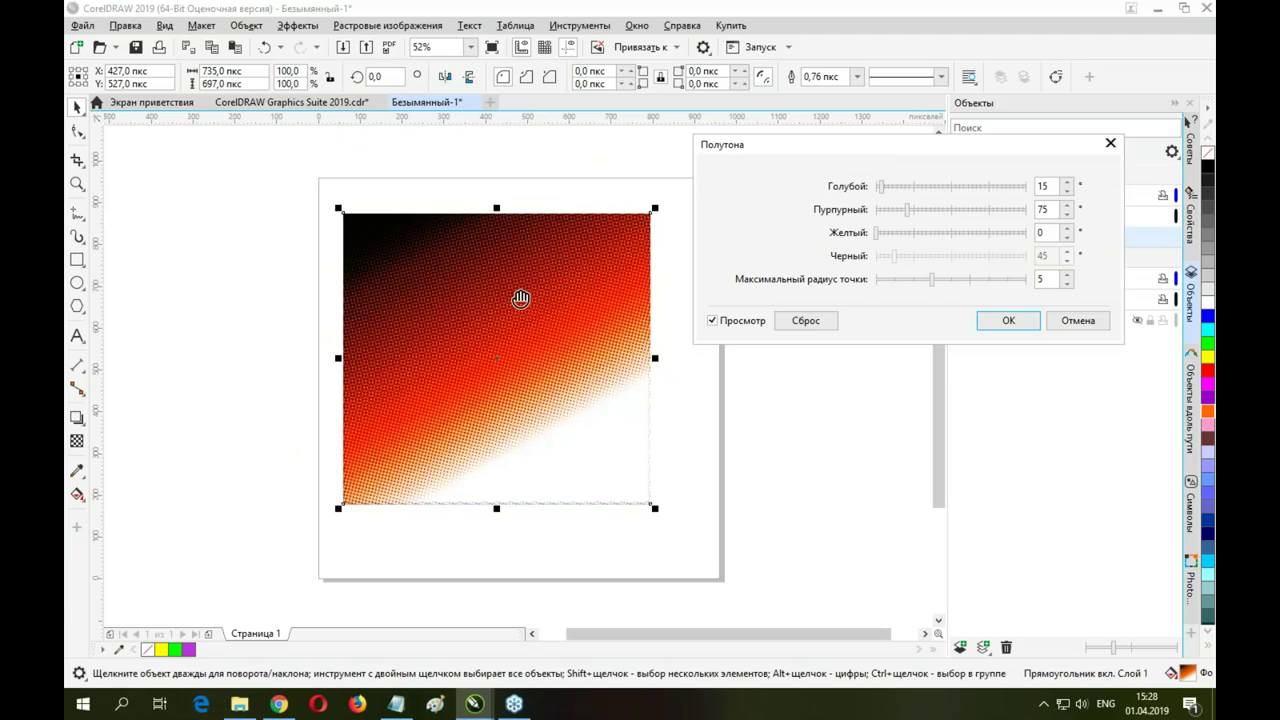
left_click_drag(521, 298, 524, 303)
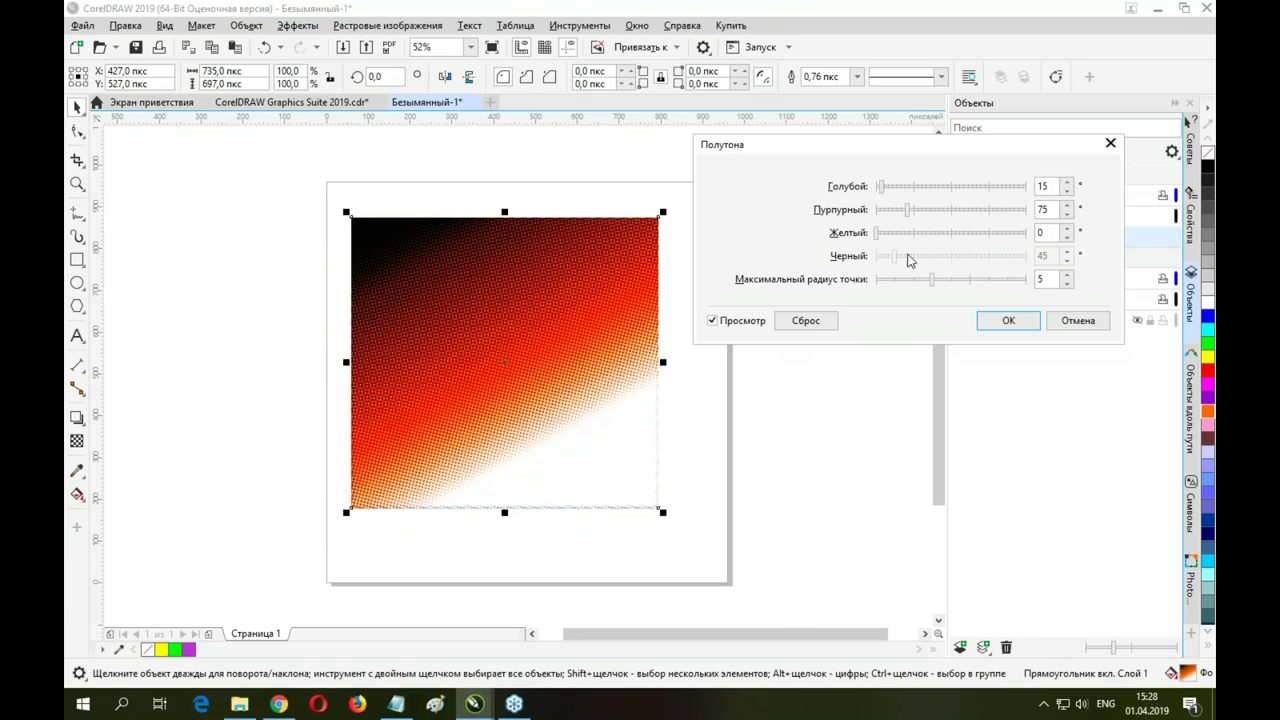
left_click_drag(879, 233, 901, 236)
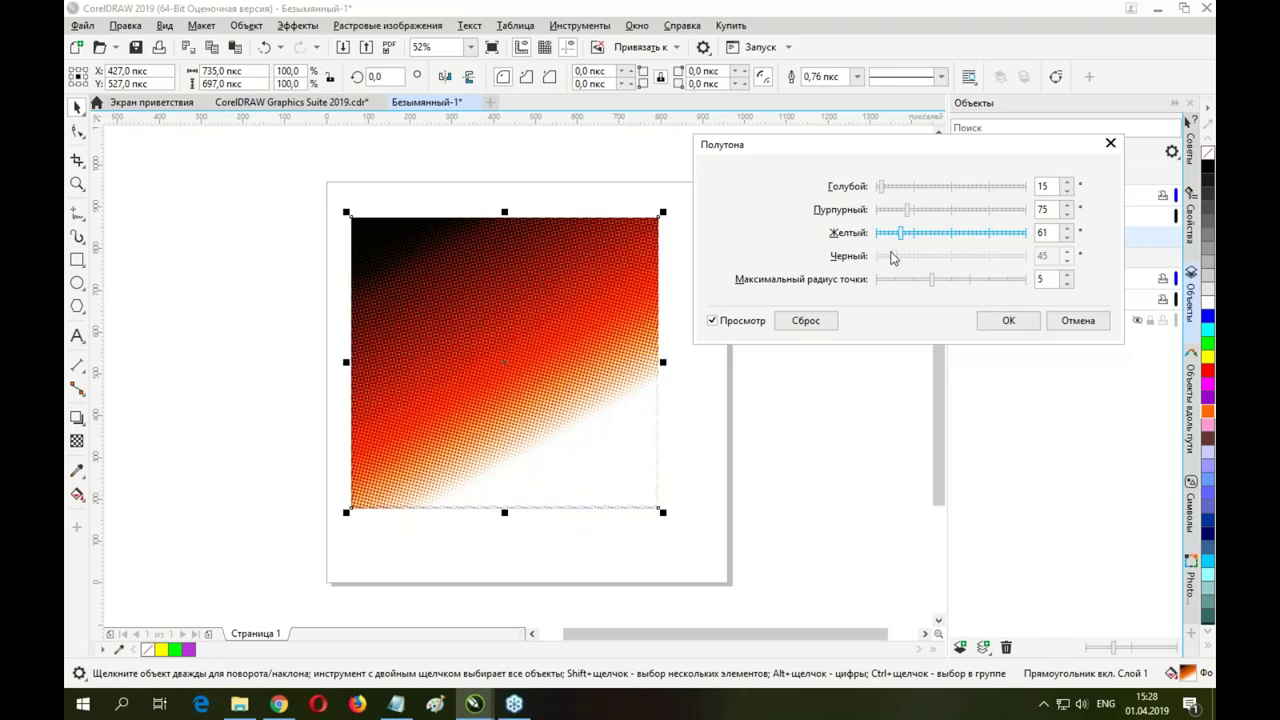
left_click_drag(931, 280, 948, 283)
left_click(1008, 320)
scroll(448, 337, "up", 3)
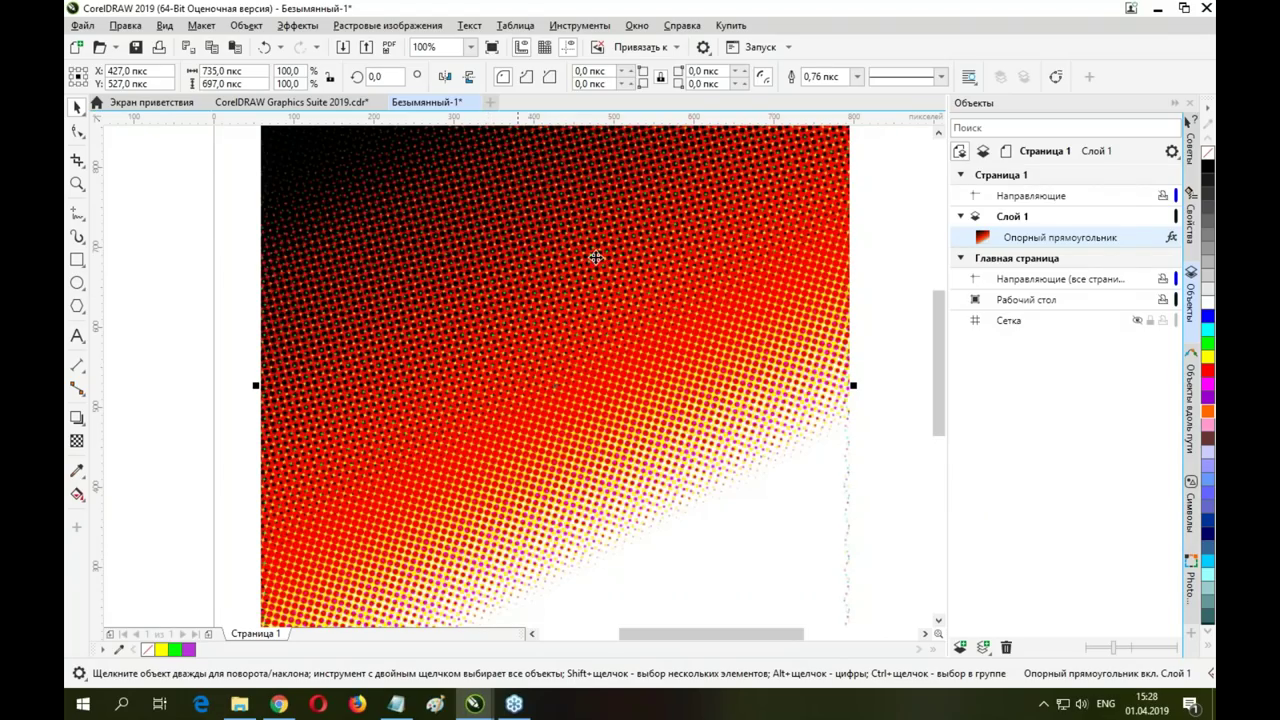
In the Свойства docker's fx list, hide and reshow the Полутона effect
left_click(1192, 232)
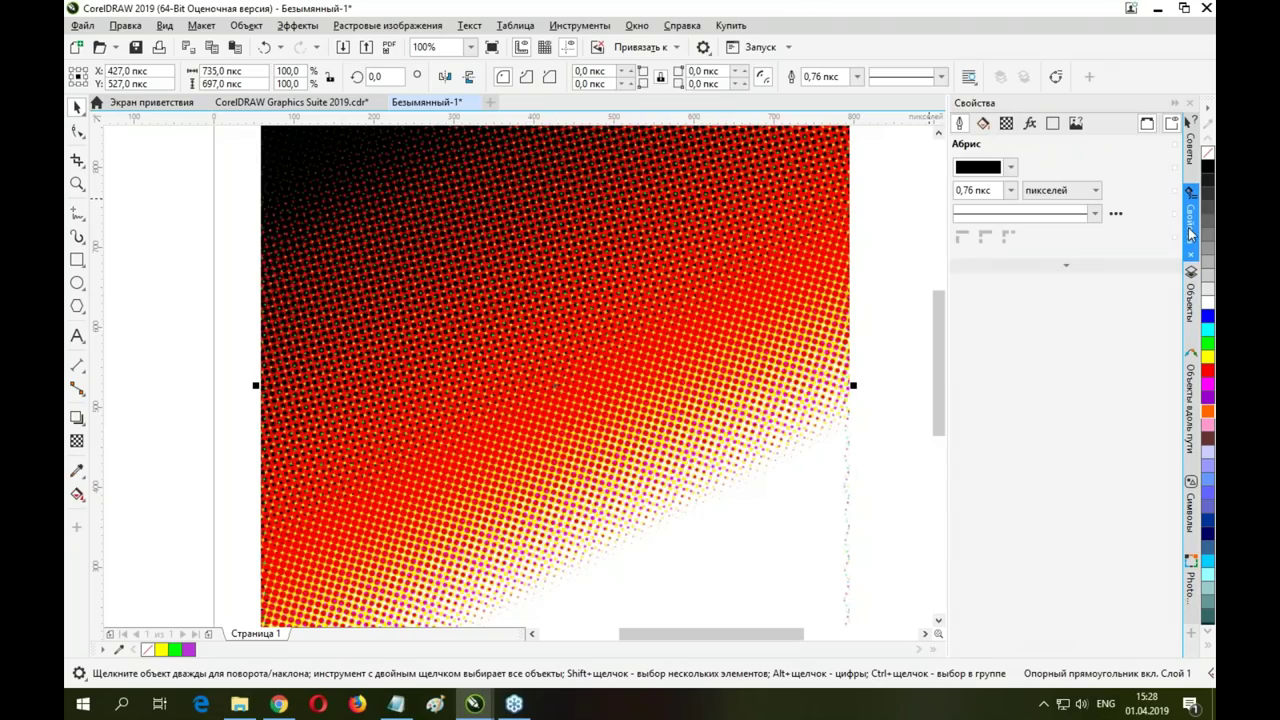
left_click(1031, 124)
left_click(977, 175)
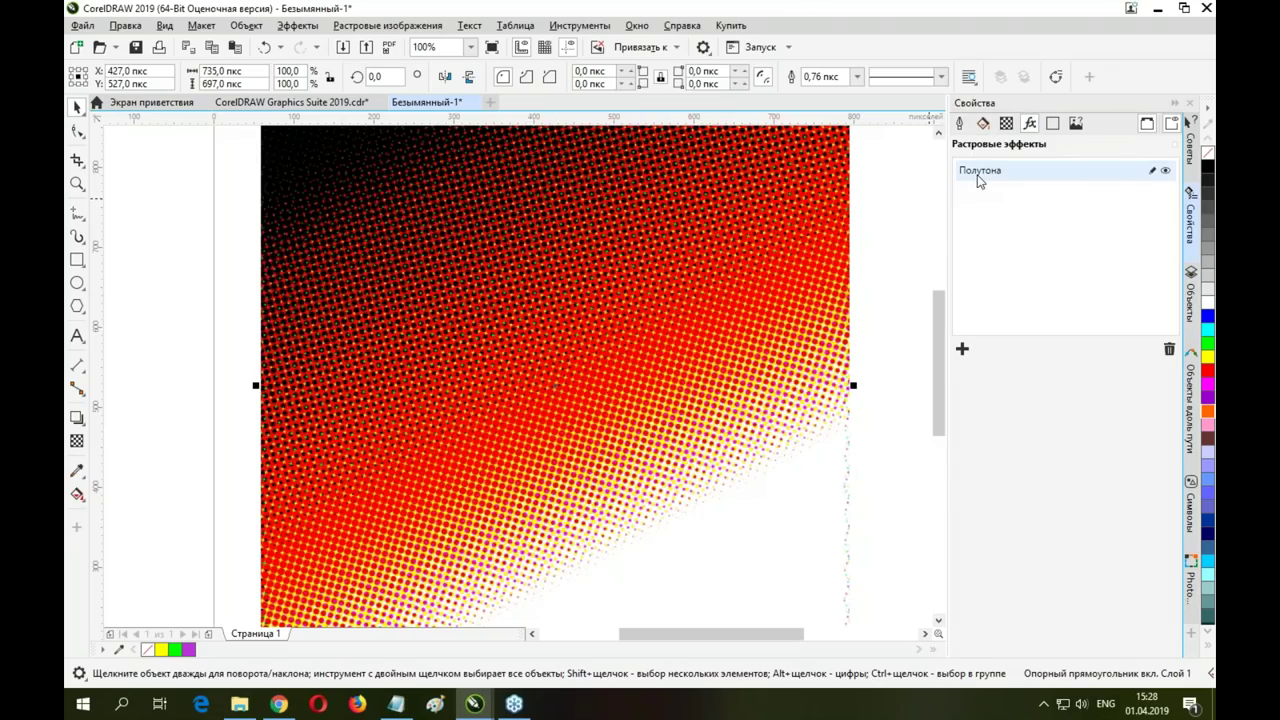
left_click(1165, 171)
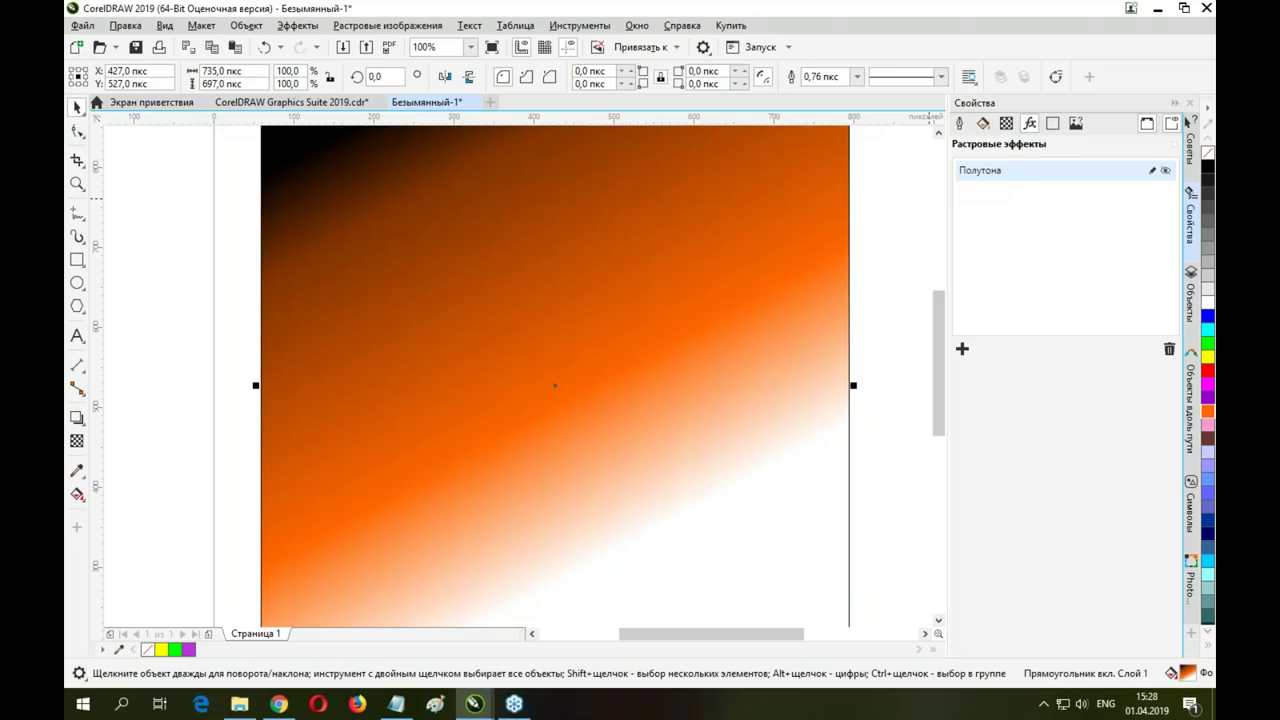
left_click(1165, 171)
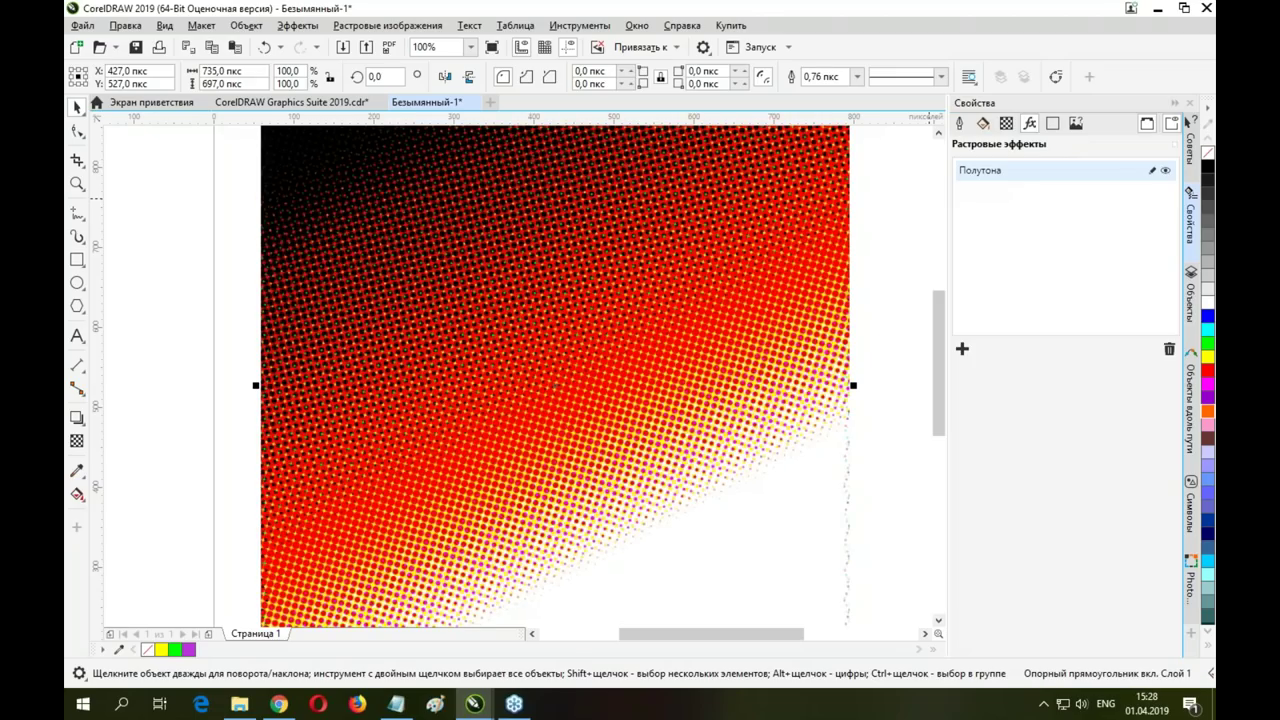
left_click(609, 296)
Drop a yellow stop near the black corner and make the middle stop orange-red
left_click(77, 494)
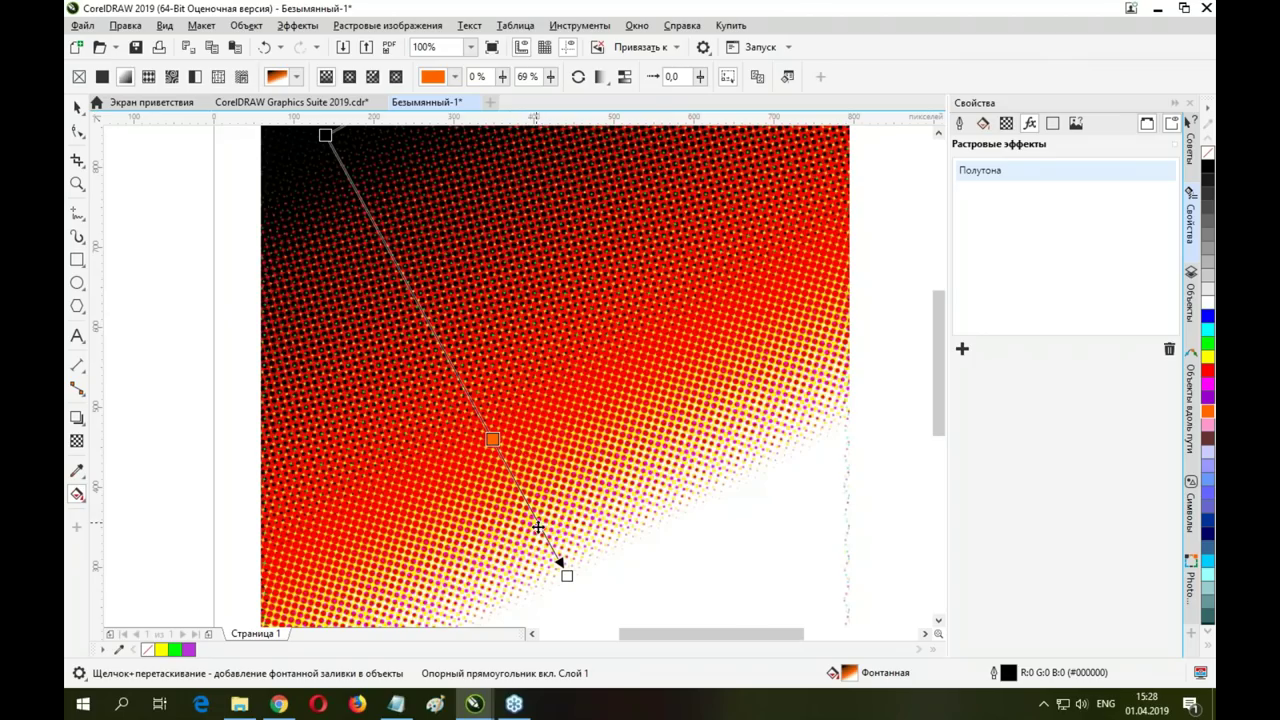
left_click_drag(1199, 348, 492, 439)
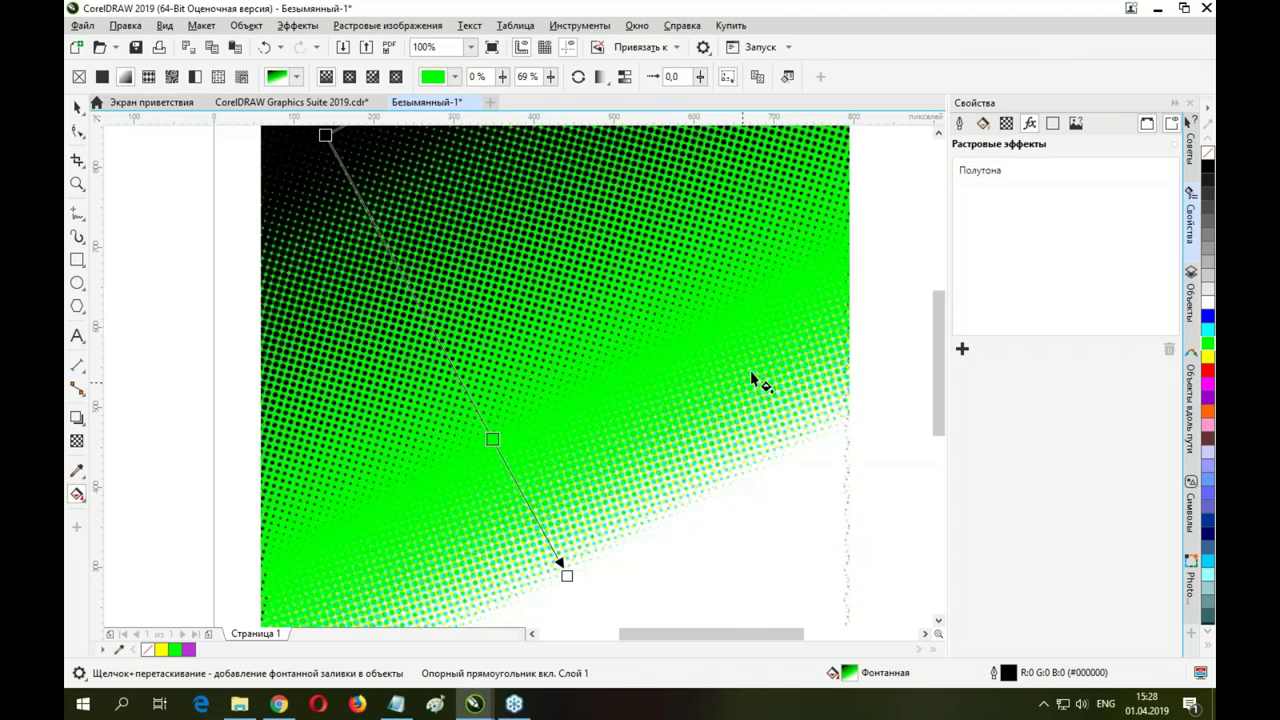
left_click_drag(1208, 358, 386, 244)
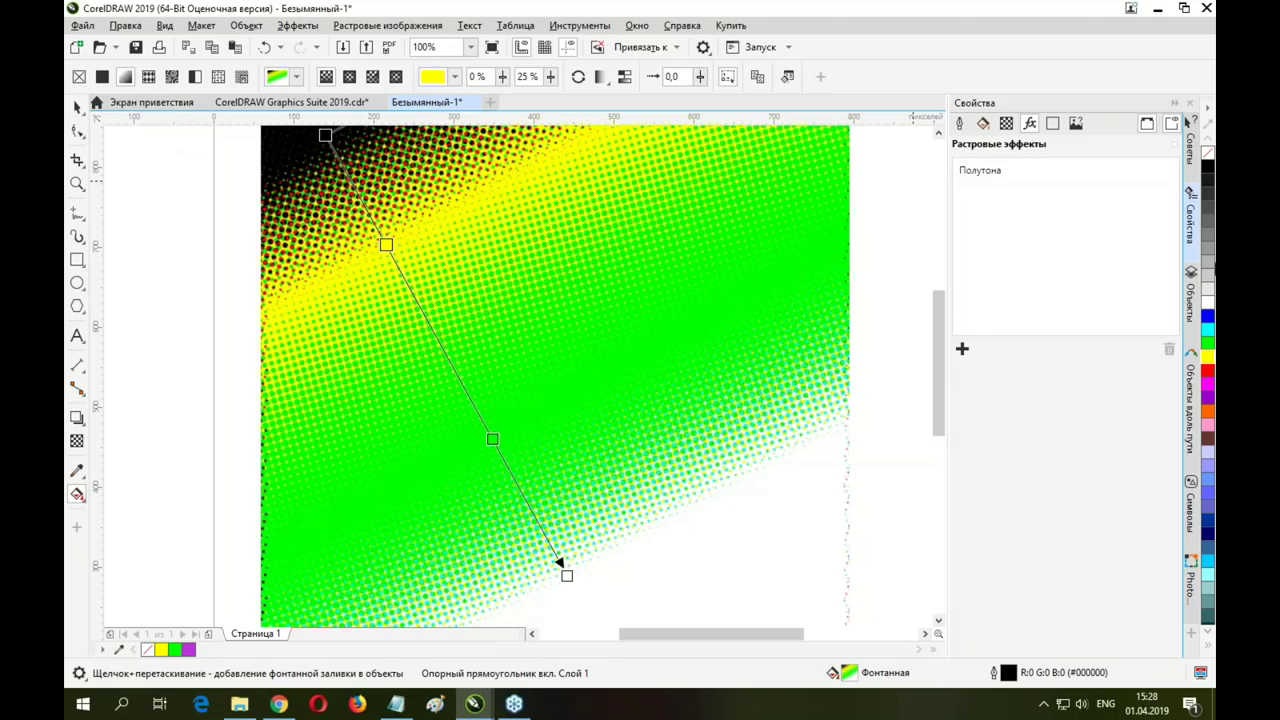
left_click_drag(1208, 418, 496, 443)
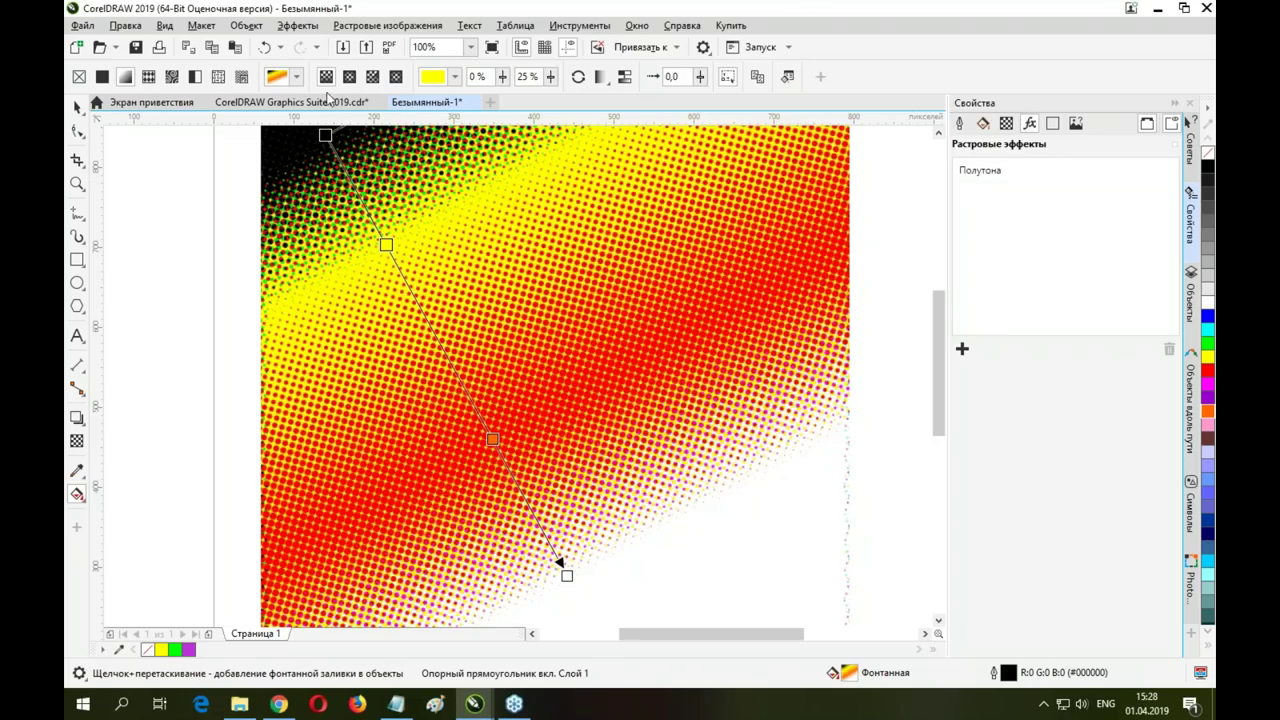
left_click(77, 107)
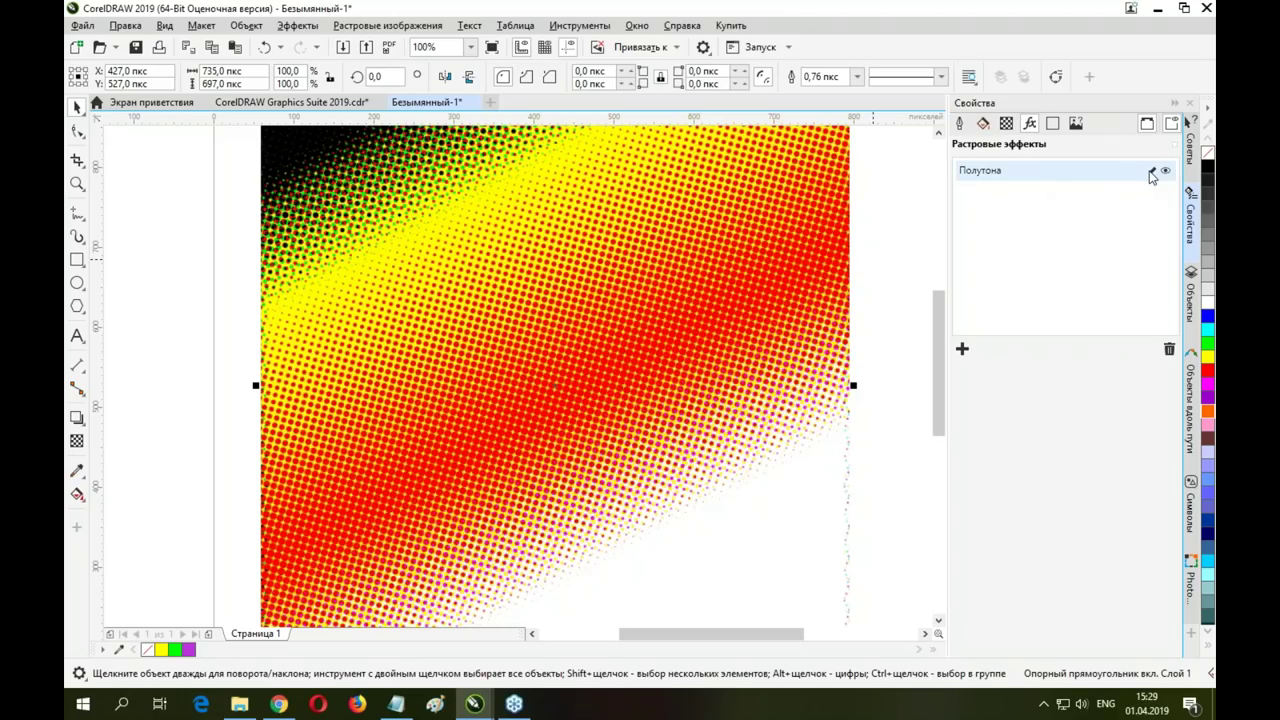
Edit the Полутона effect to a cyan screen angle of 319, checking the preview, and apply
left_click(1152, 173)
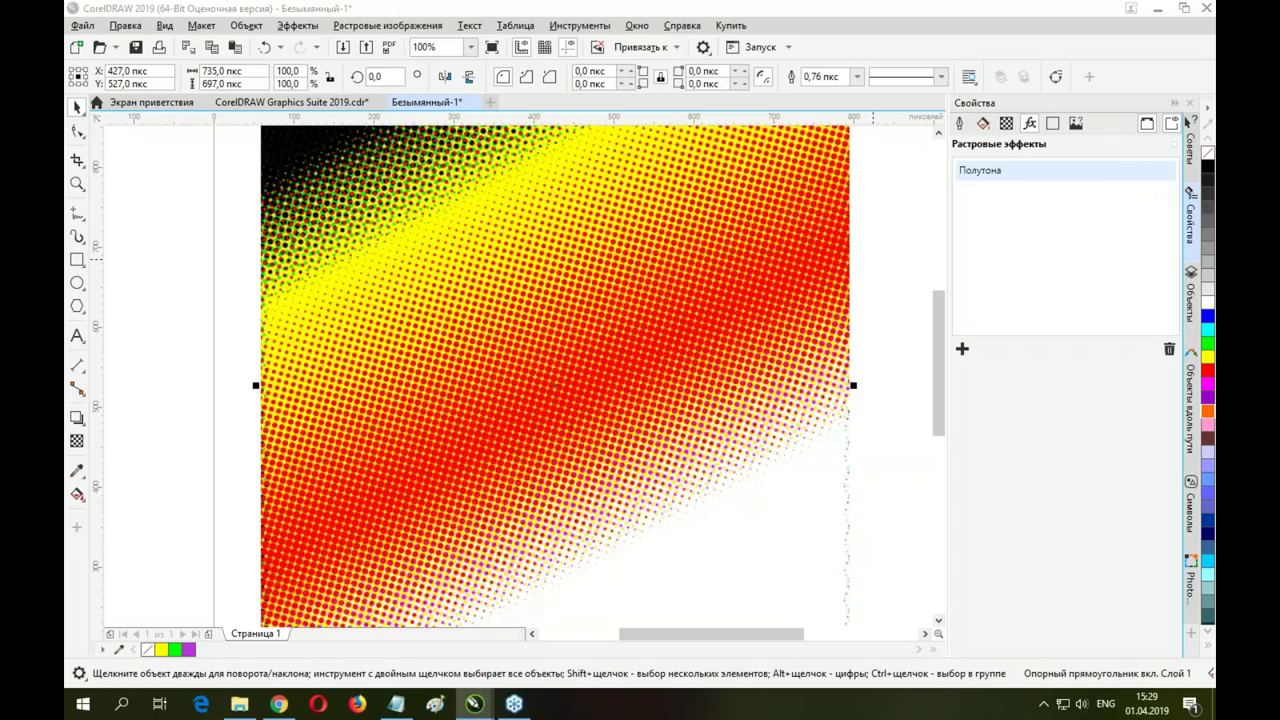
left_click_drag(748, 242, 813, 246)
left_click(607, 380)
left_click(607, 380)
left_click_drag(812, 245, 877, 244)
left_click(613, 387)
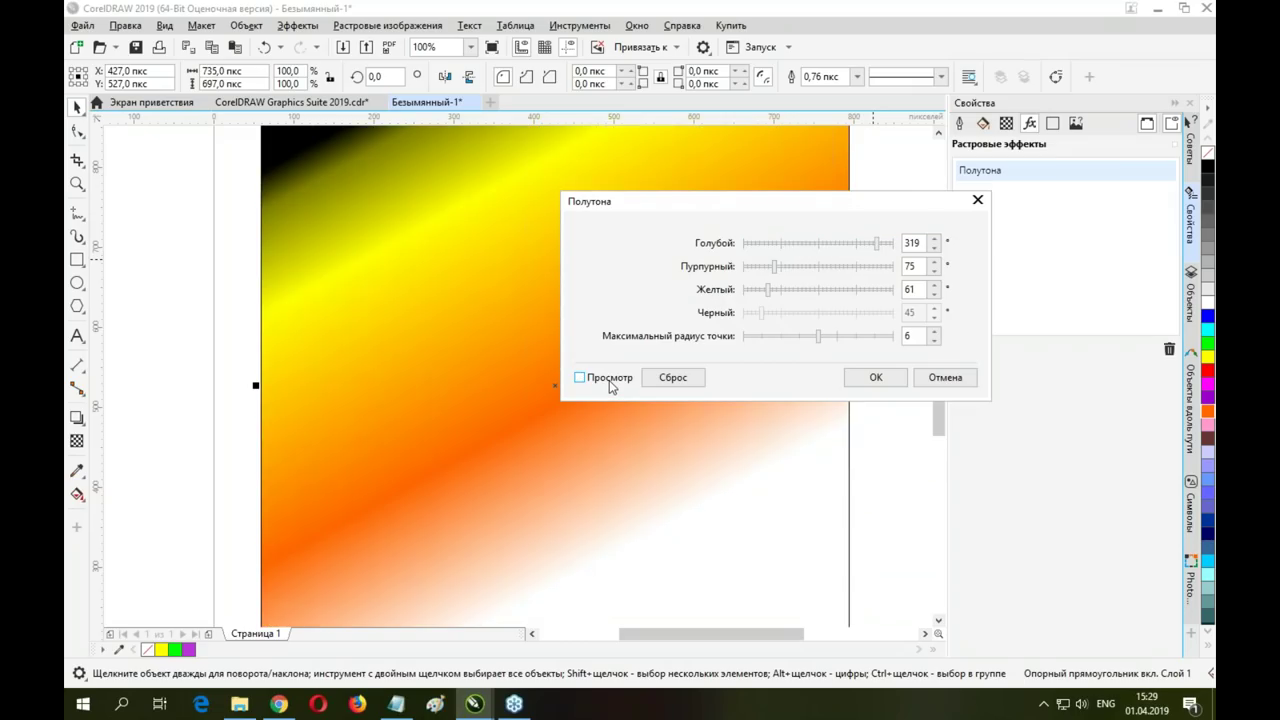
left_click(880, 376)
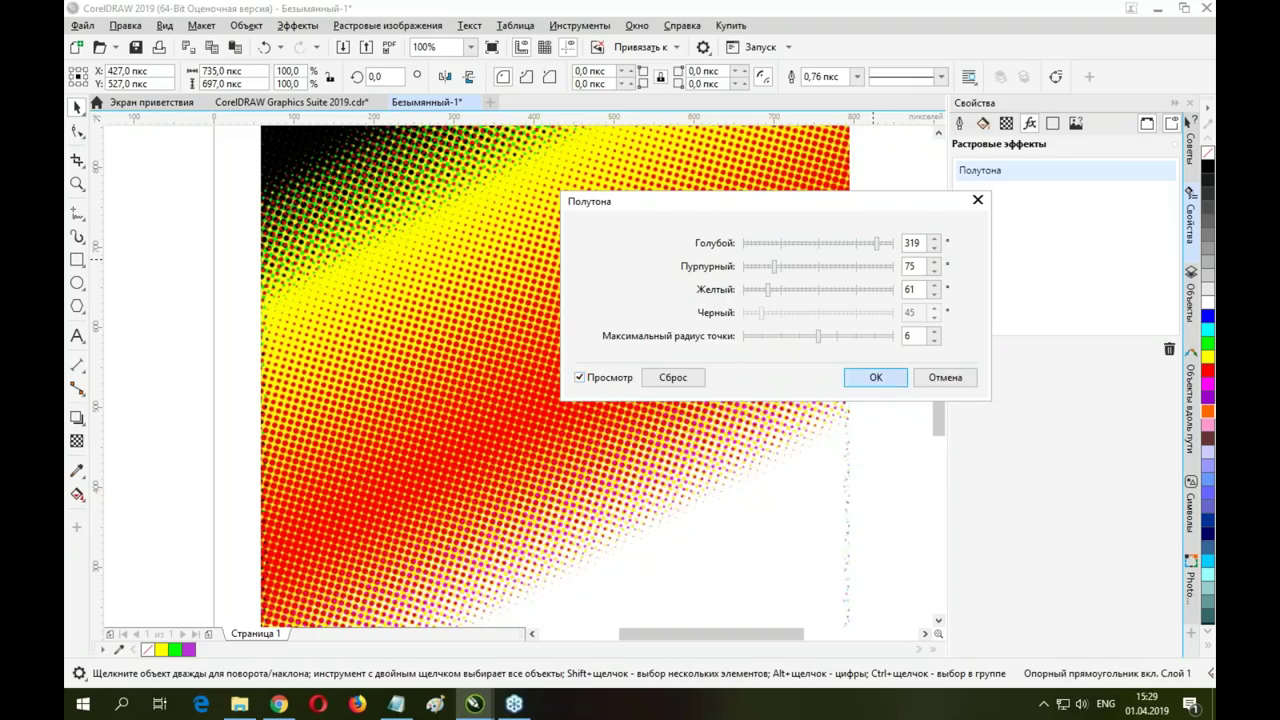
scroll(543, 314, "down", 3)
scroll(557, 306, "up", 3)
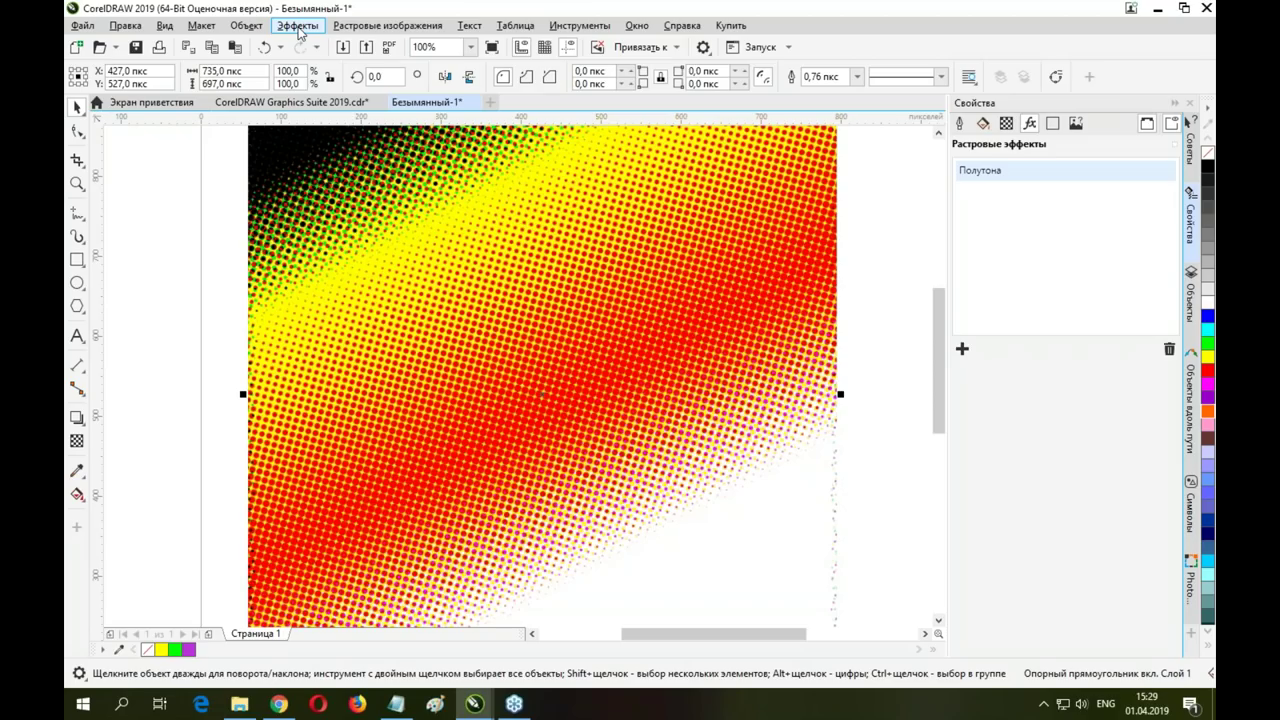
Apply Размытость движением from Effects > Размытость with a distance of 30
left_click(299, 32)
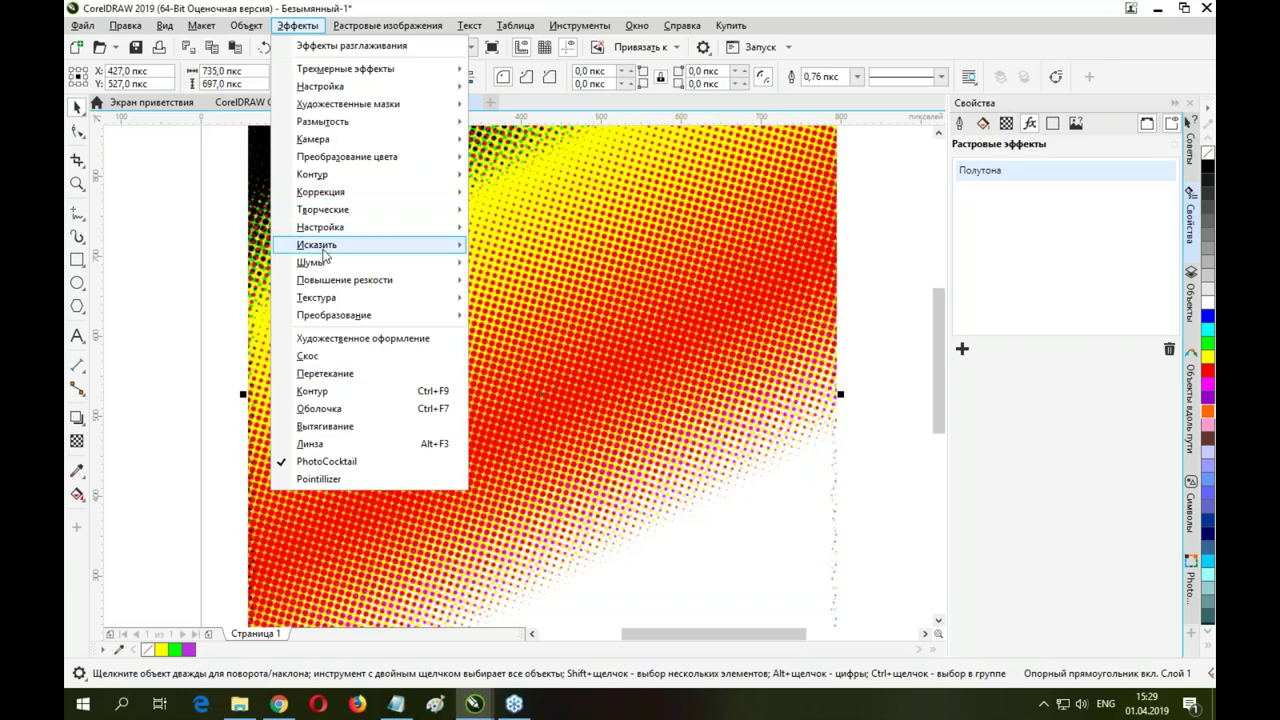
mouse_move(325, 265)
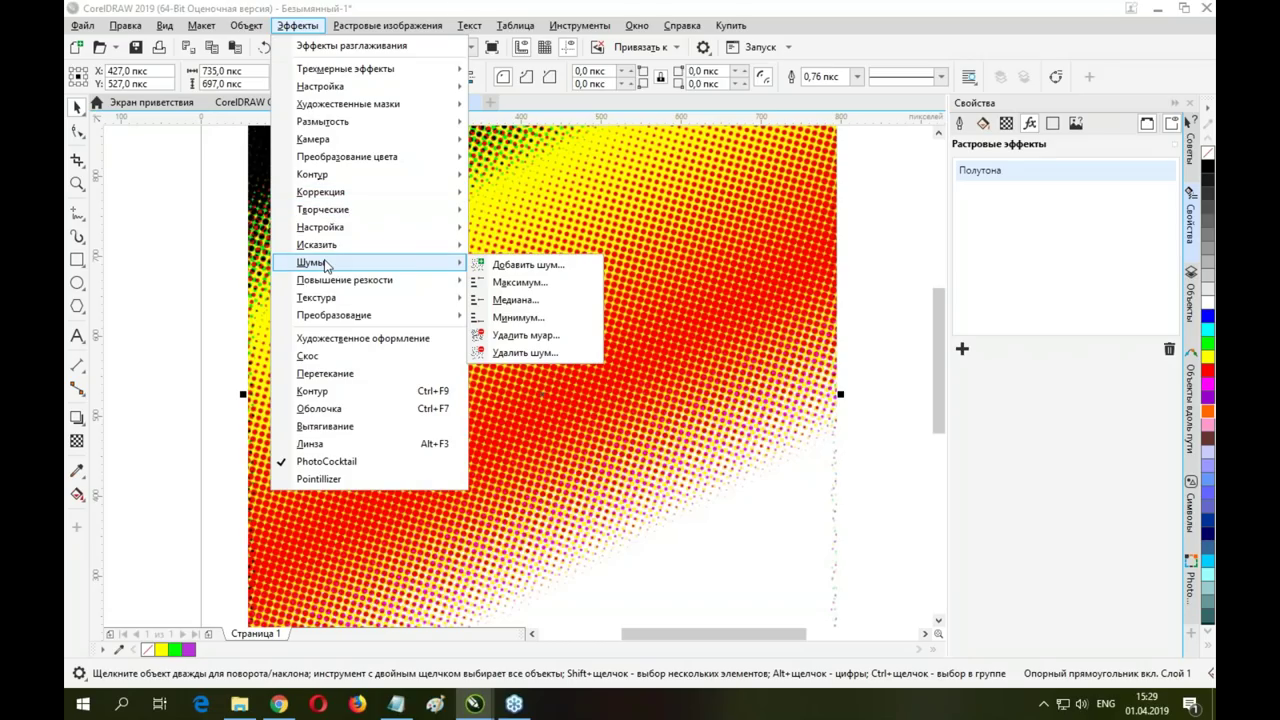
mouse_move(374, 122)
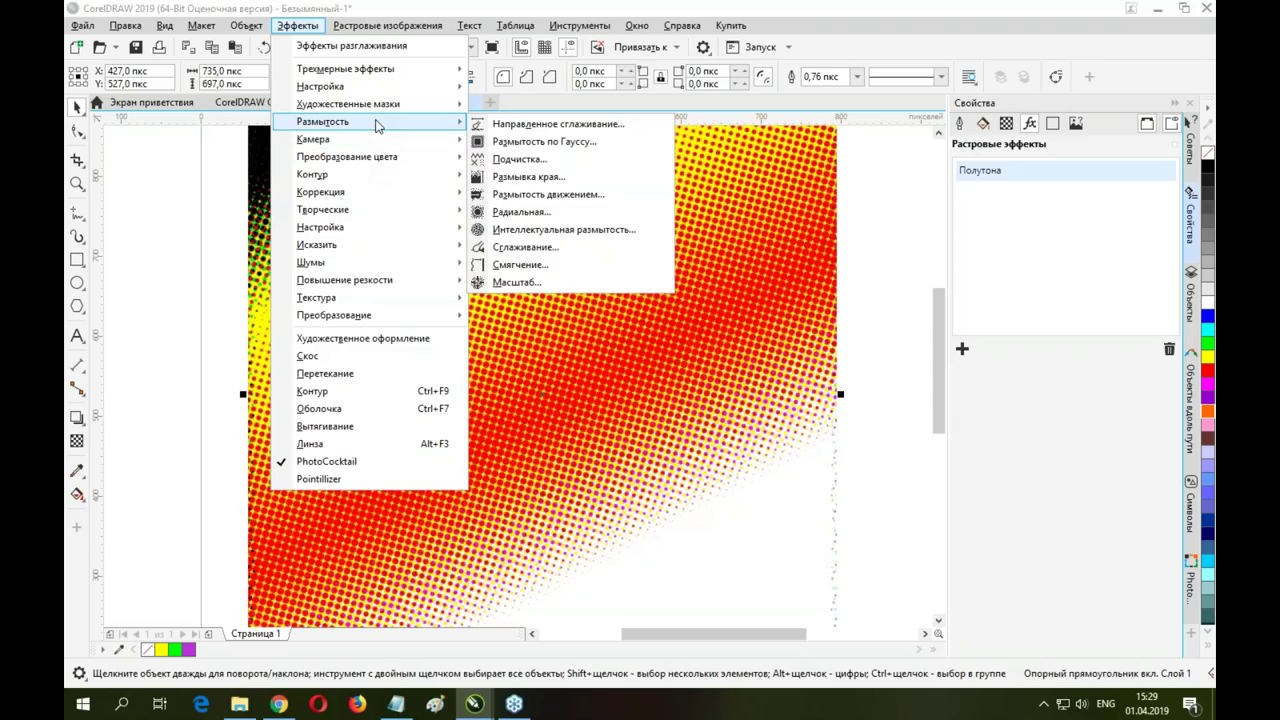
left_click(600, 194)
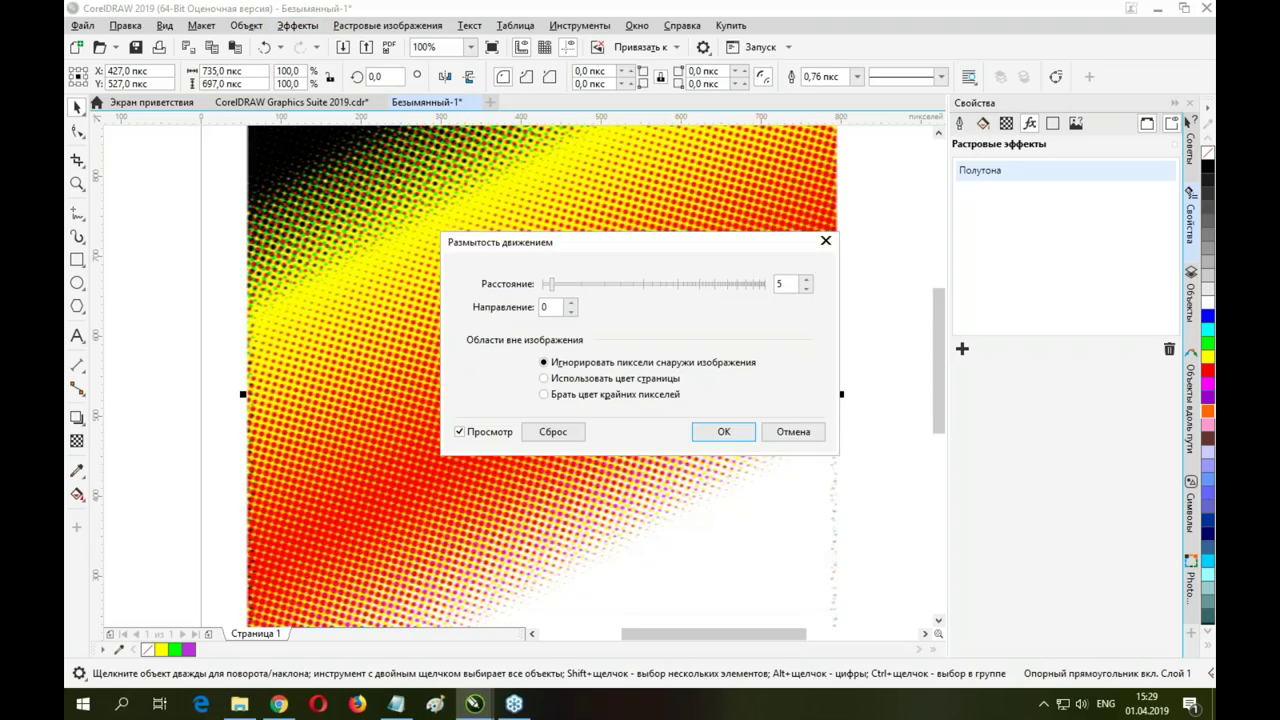
left_click_drag(603, 248, 757, 142)
left_click(760, 185)
scroll(750, 182, "down", 2)
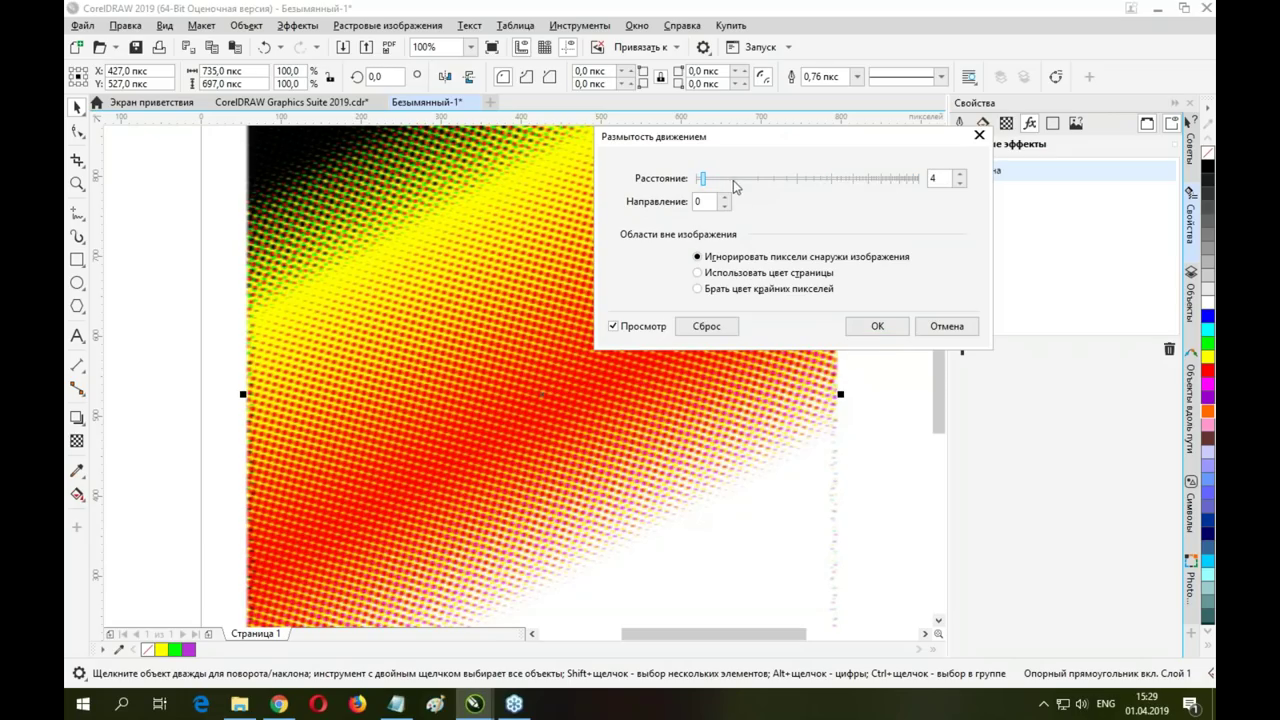
left_click_drag(703, 178, 747, 178)
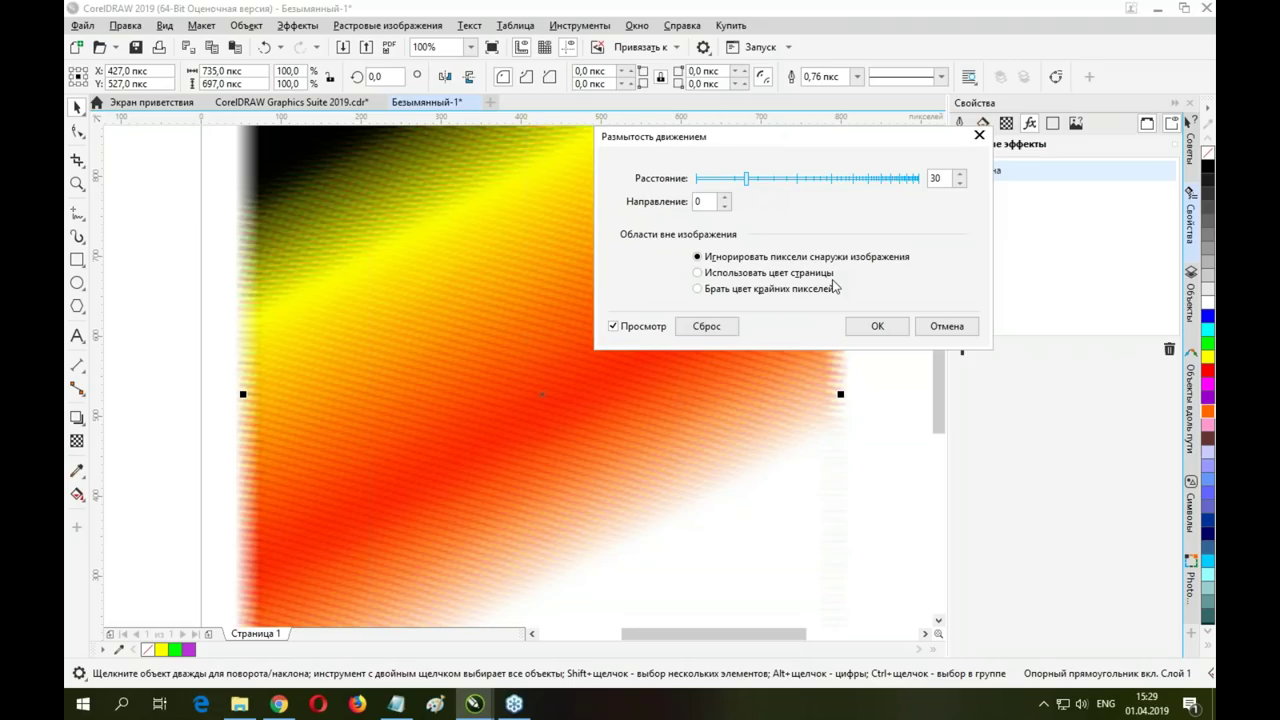
left_click(877, 326)
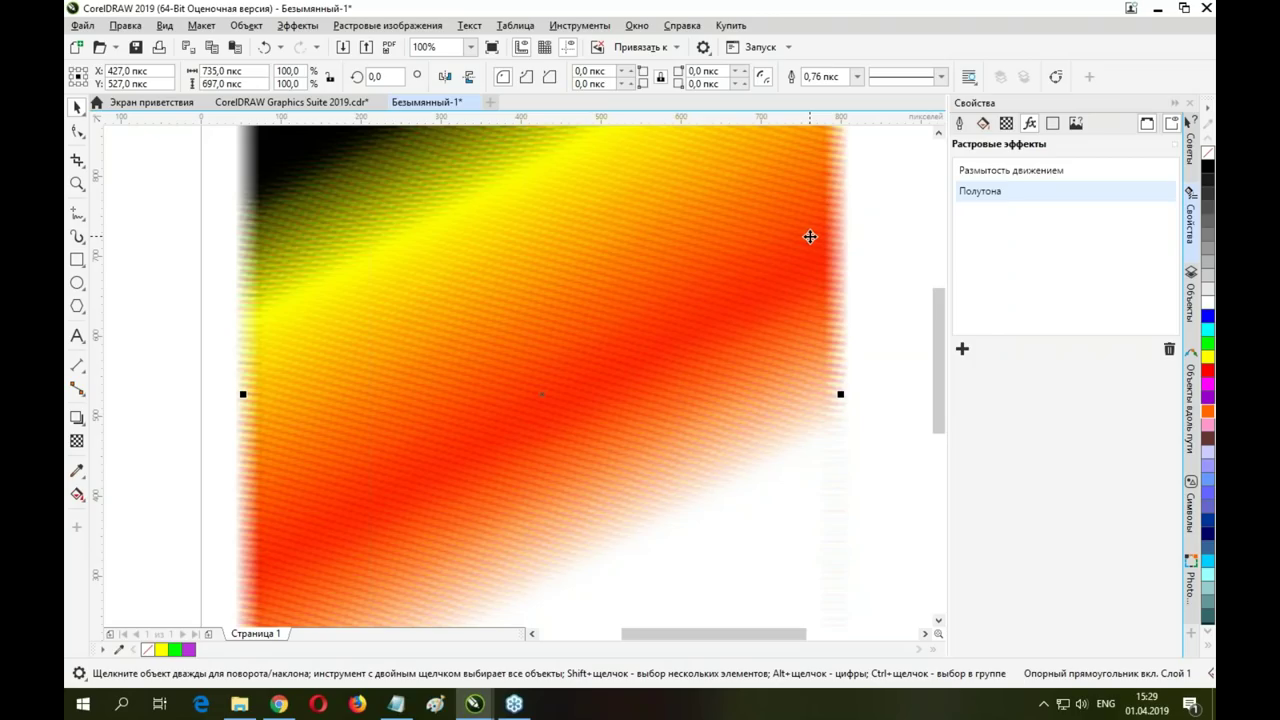
Shrink the gradient image to about 40% and centre the page in view
scroll(810, 236, "down", 2)
scroll(614, 243, "up", 2)
scroll(700, 240, "down", 3)
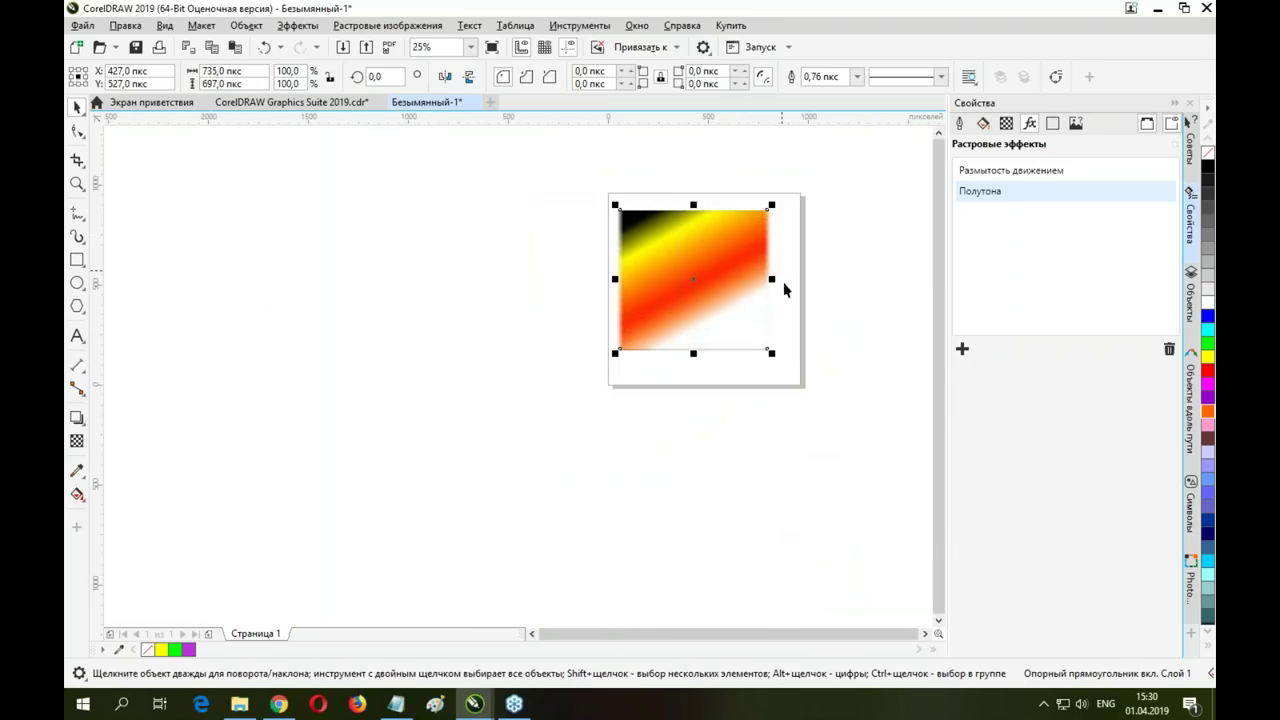
left_click_drag(771, 352, 716, 245)
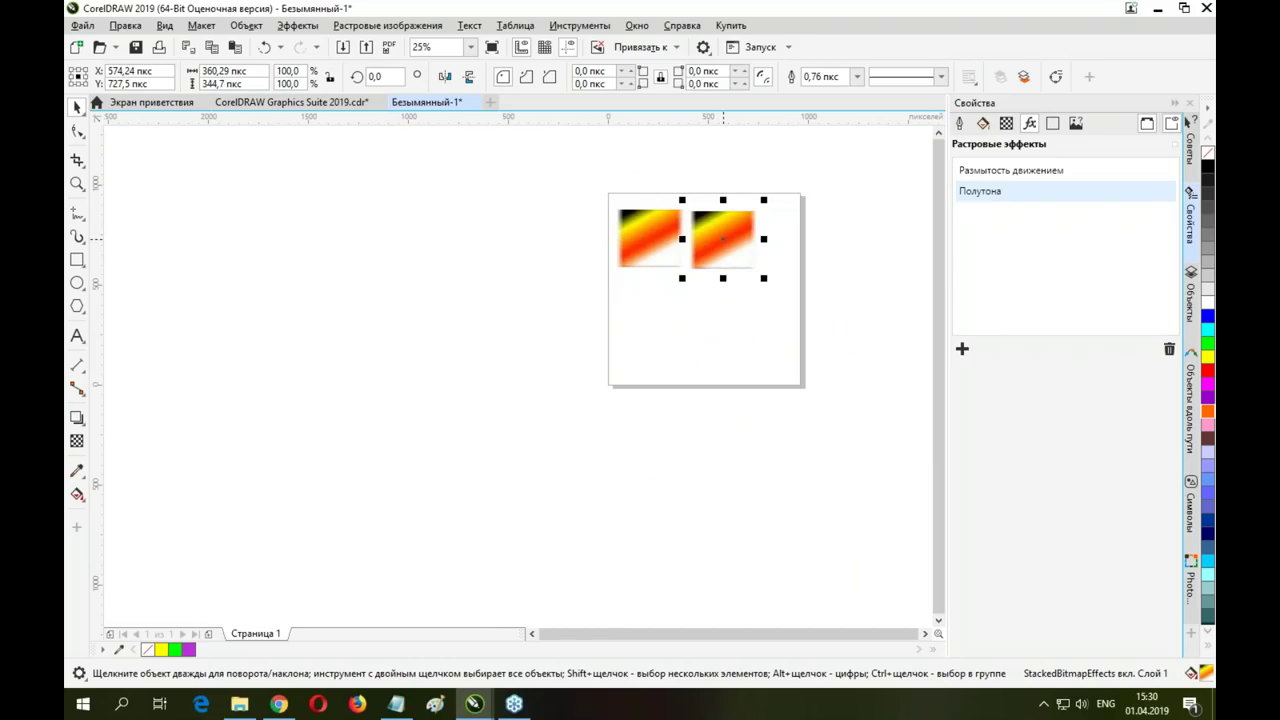
scroll(726, 237, "up", 4)
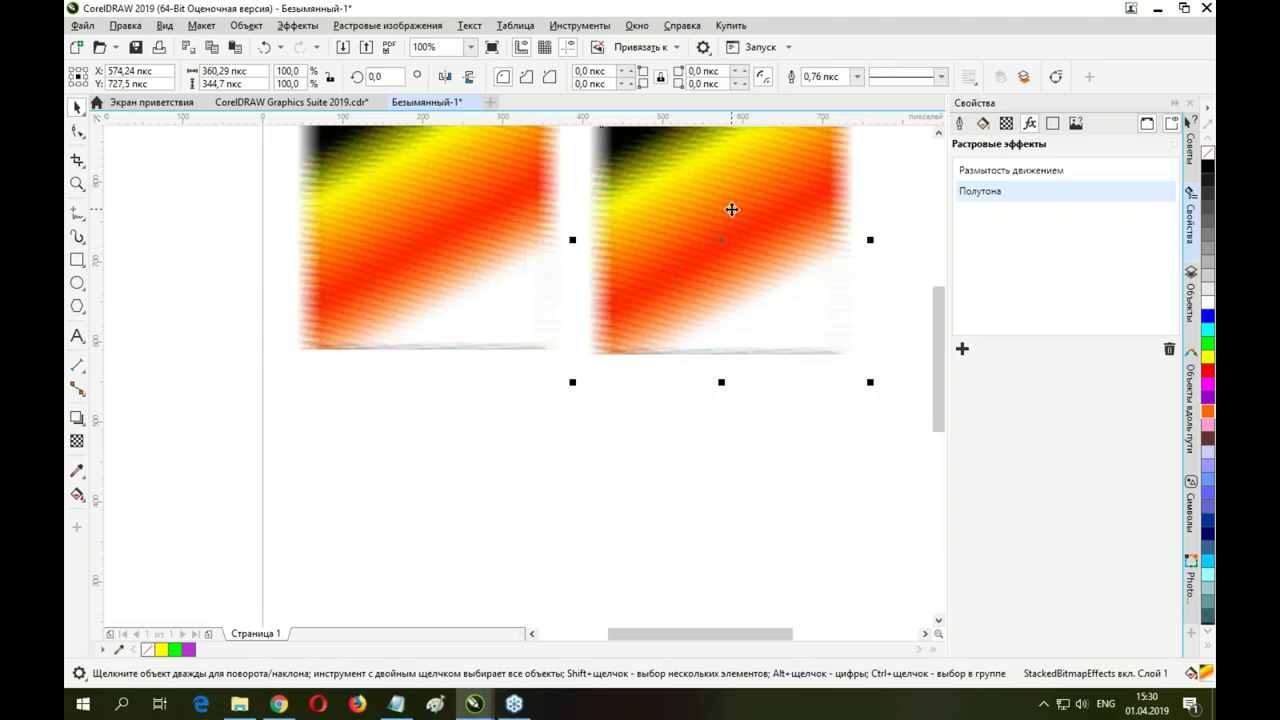
scroll(731, 209, "down", 2)
left_click_drag(731, 209, 598, 282)
Nudge the right gradient copy right and enlarge it to about 515 × 492 px
left_click_drag(543, 251, 585, 291)
left_click_drag(675, 378, 745, 442)
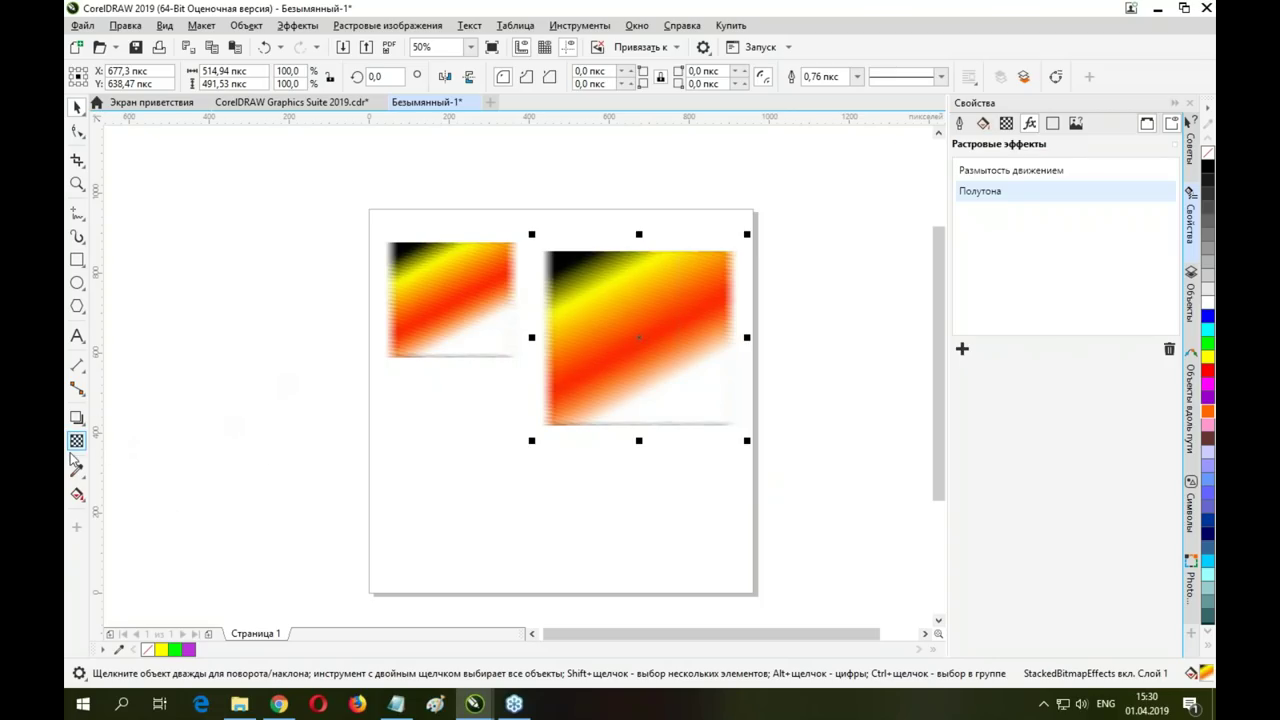
left_click(77, 441)
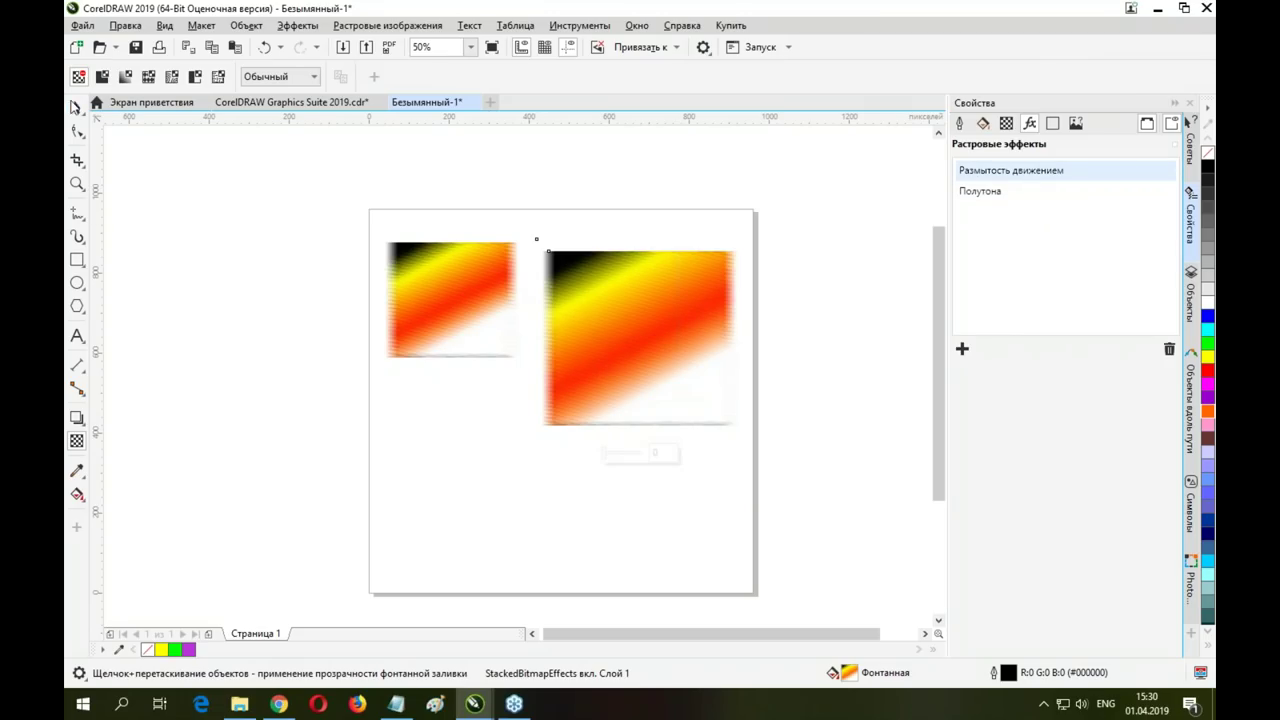
left_click(102, 76)
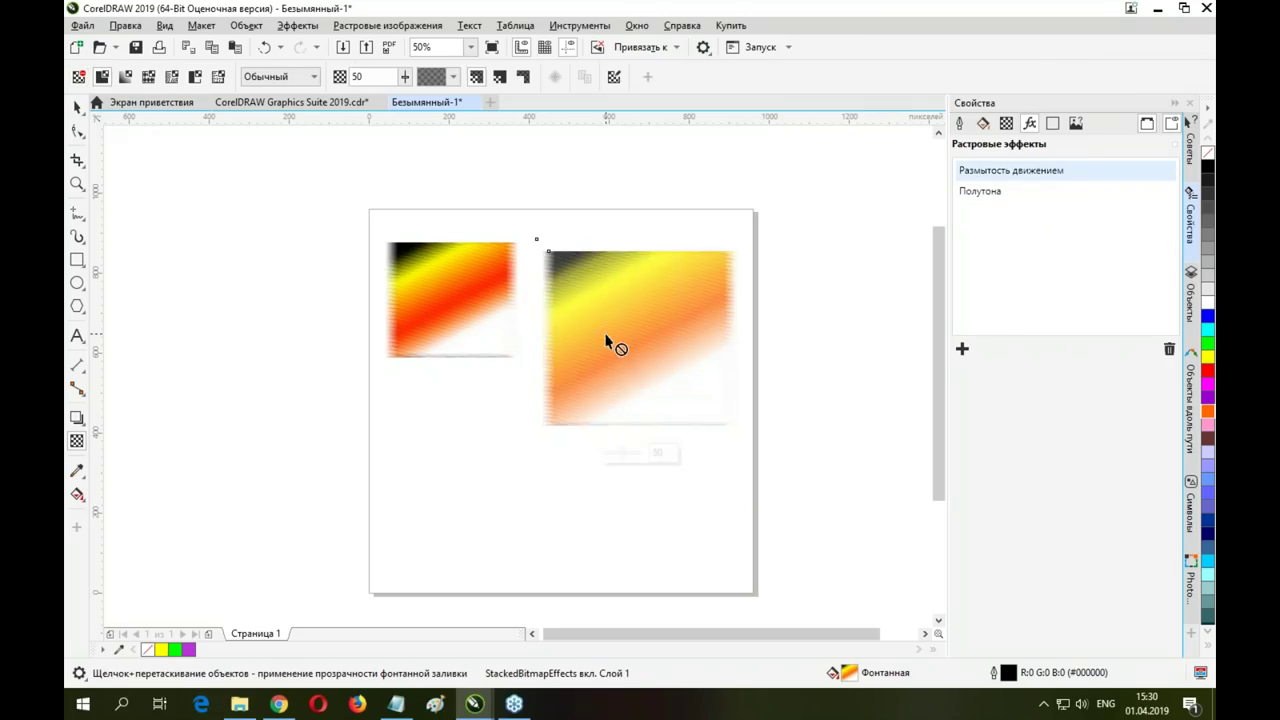
left_click(78, 78)
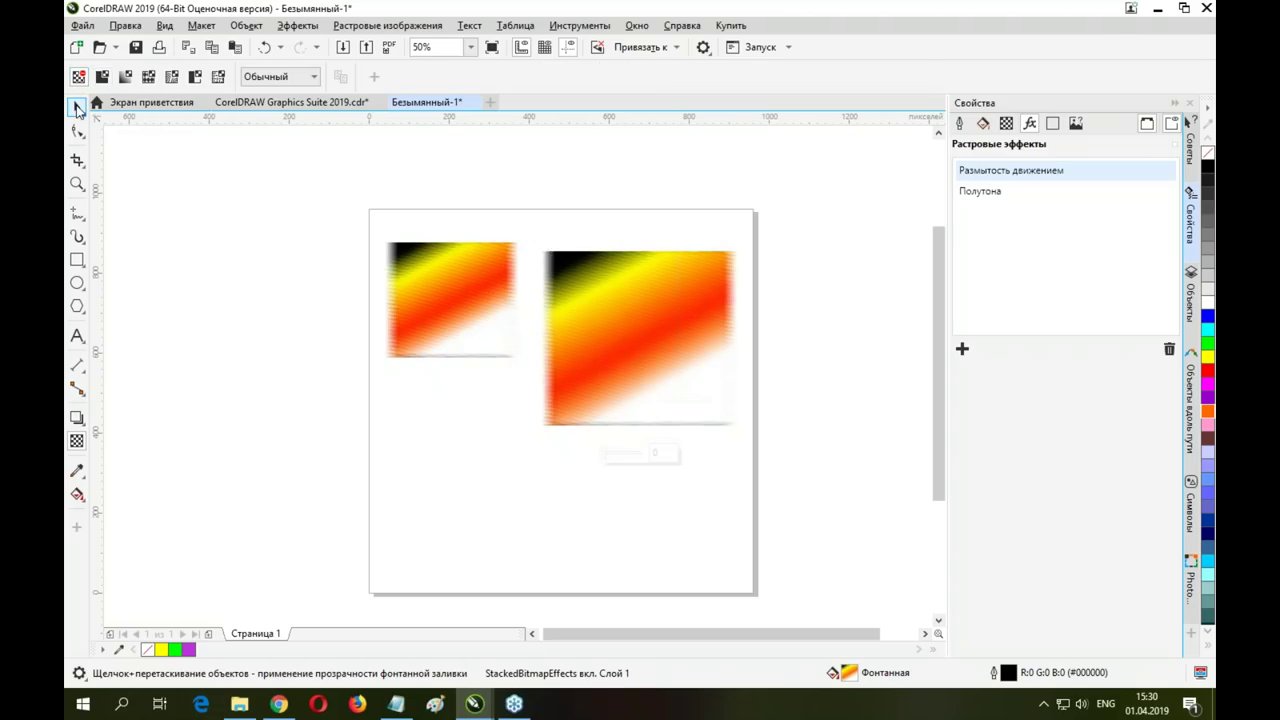
left_click(77, 106)
left_click(622, 288)
left_click(629, 272)
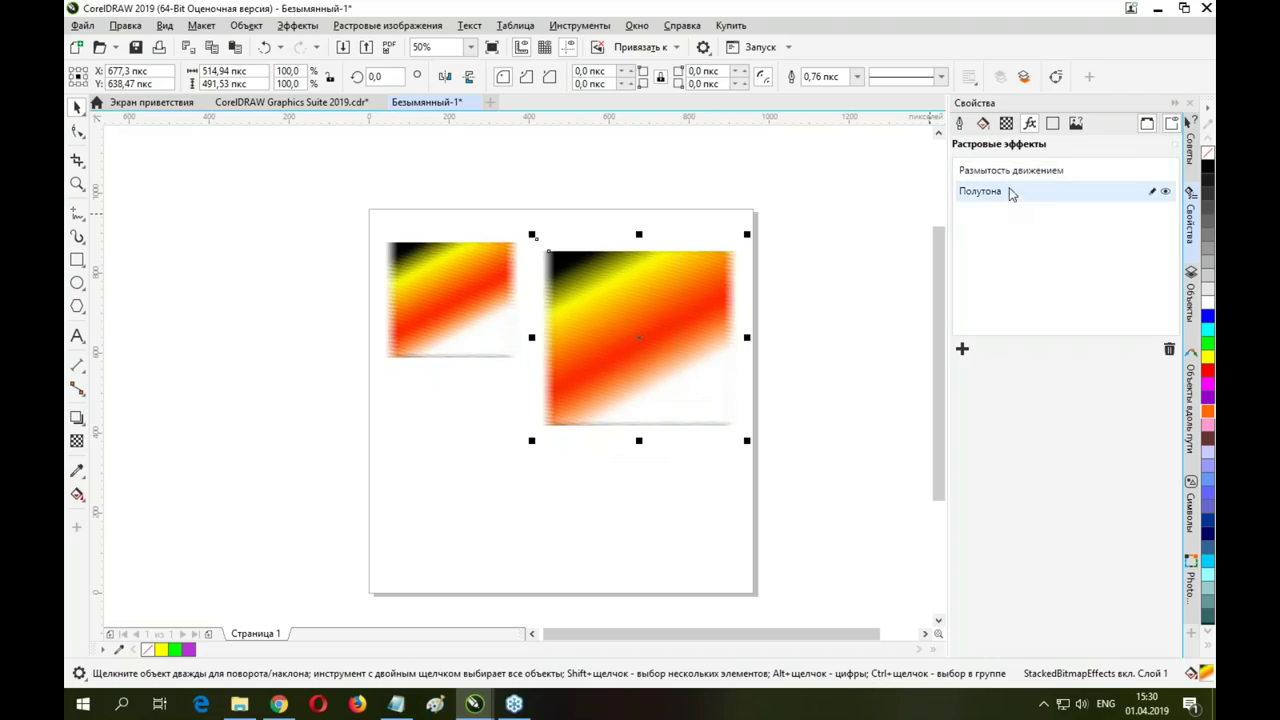
With halftone and motion blur hidden, add a diagonal transparency fade, then re-enable both effects
left_click(1166, 191)
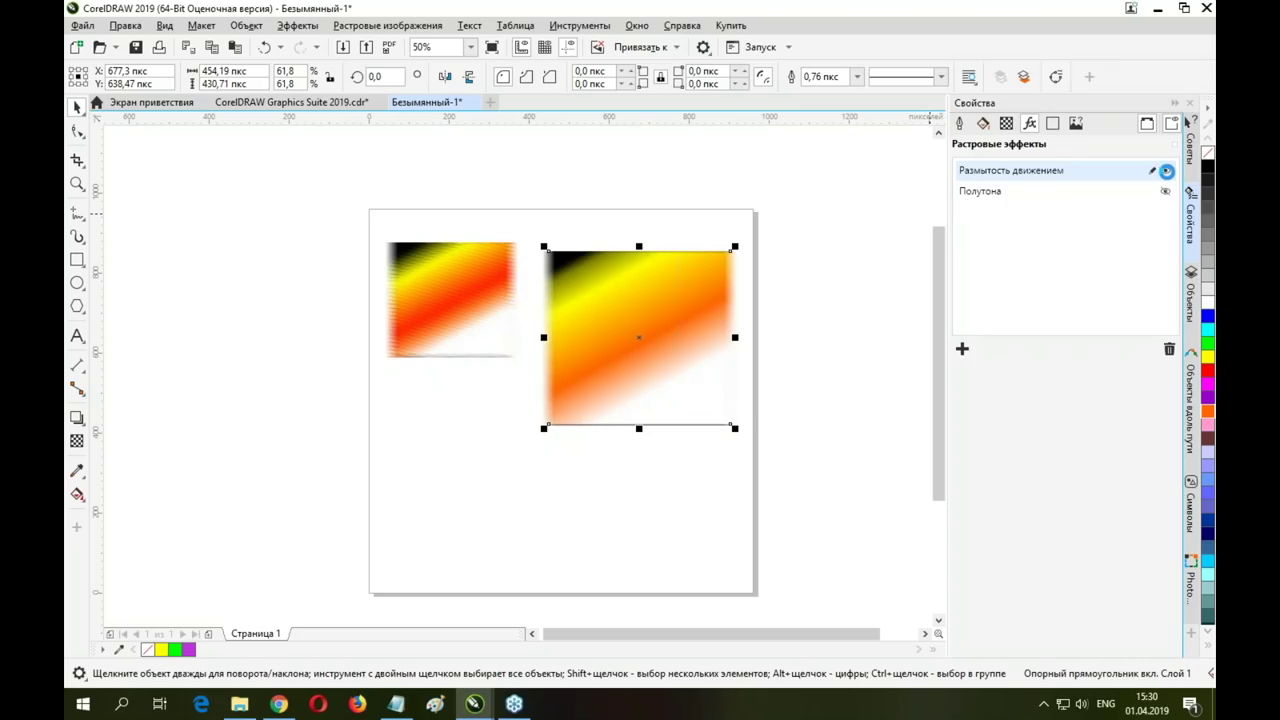
left_click(1166, 172)
left_click(643, 306)
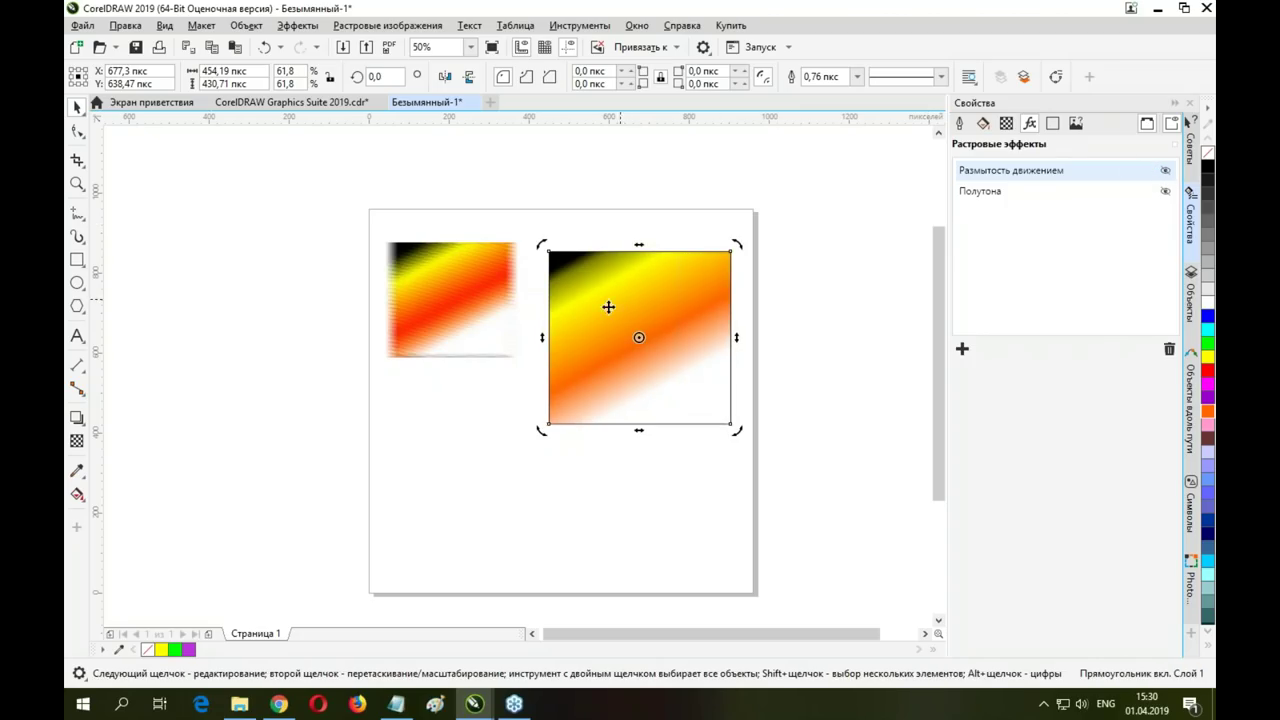
left_click(77, 441)
left_click_drag(651, 278, 597, 408)
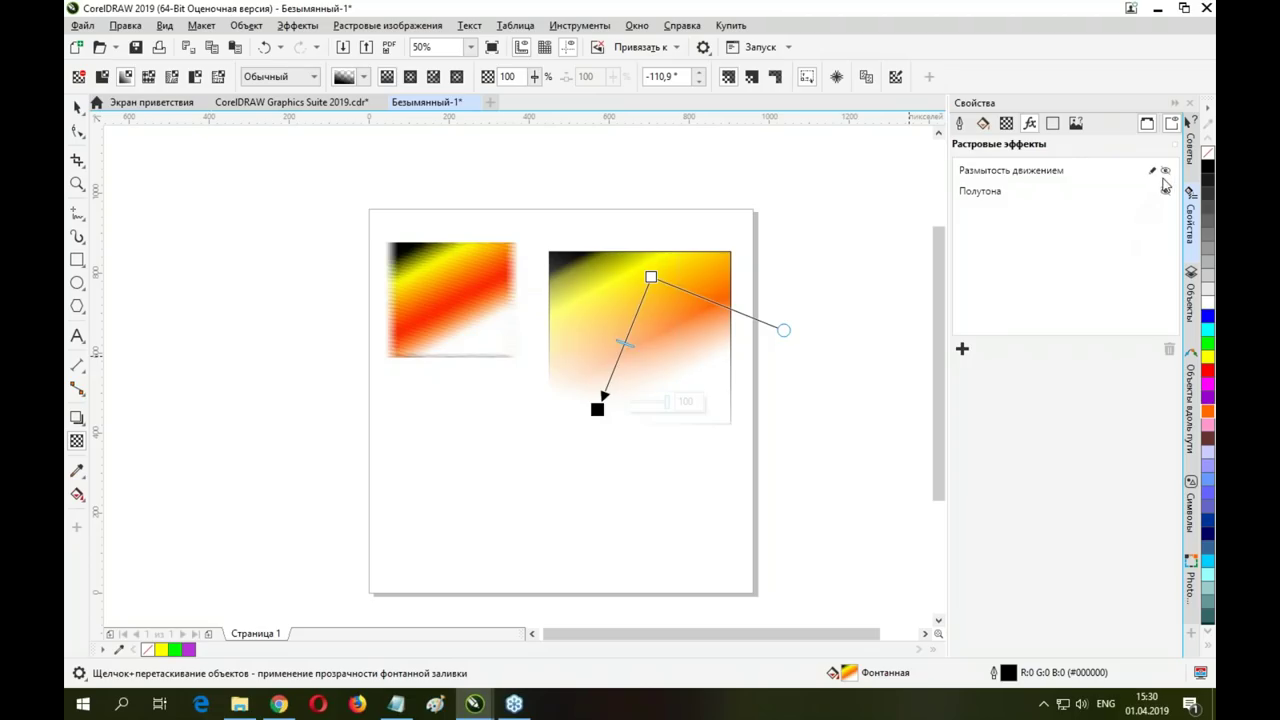
left_click(1166, 172)
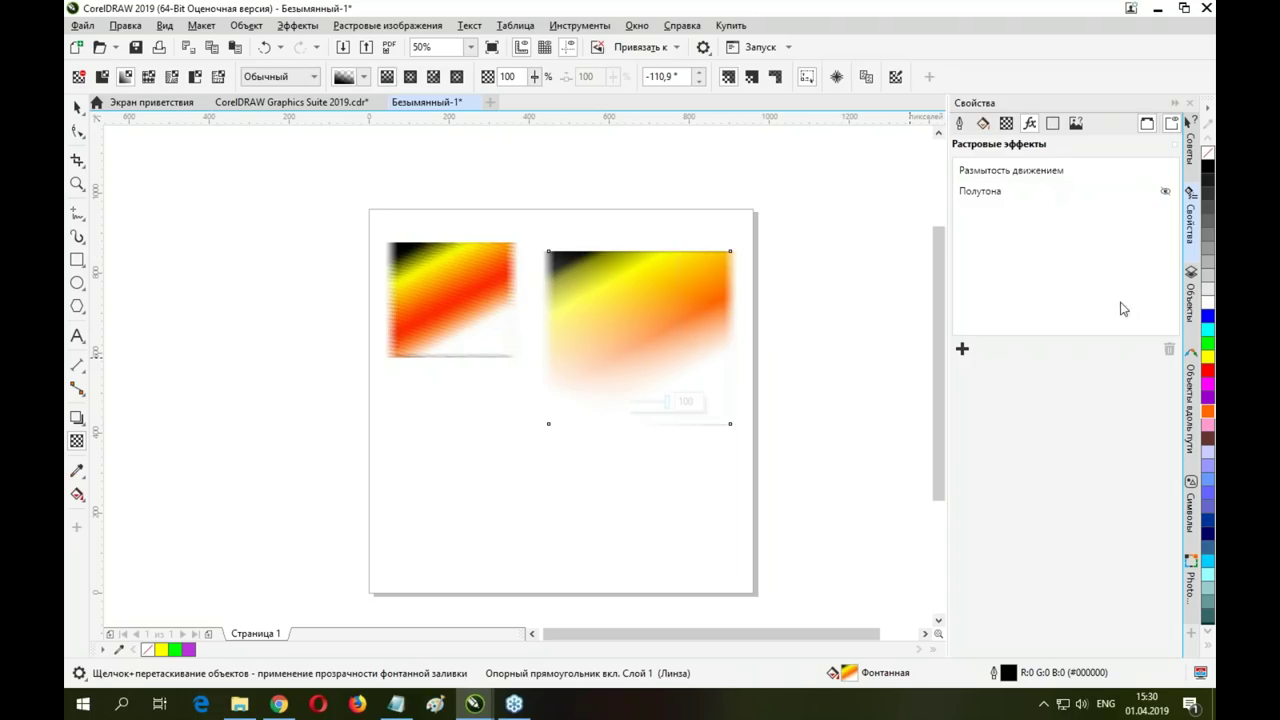
left_click(1166, 193)
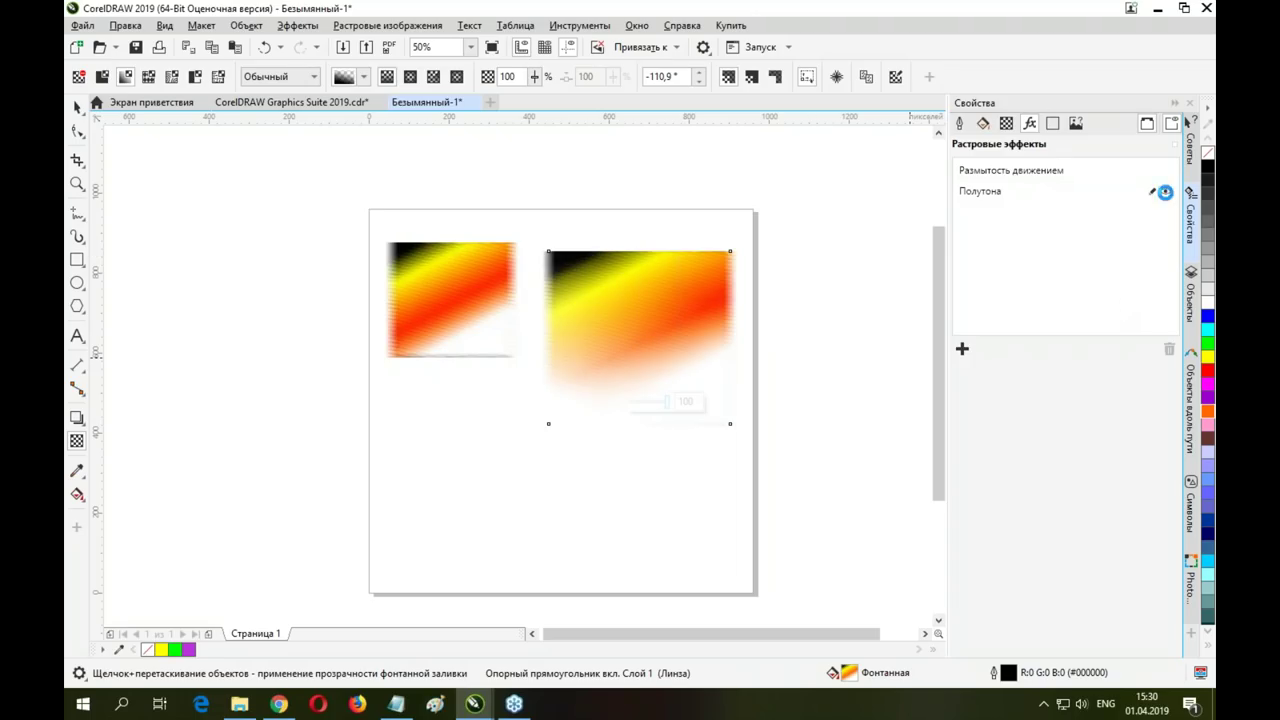
Move the faded copy up near the page top and delete the extra duplicate
key("space")
left_click(671, 329)
left_click_drag(671, 329, 629, 249)
left_click_drag(599, 208, 651, 443)
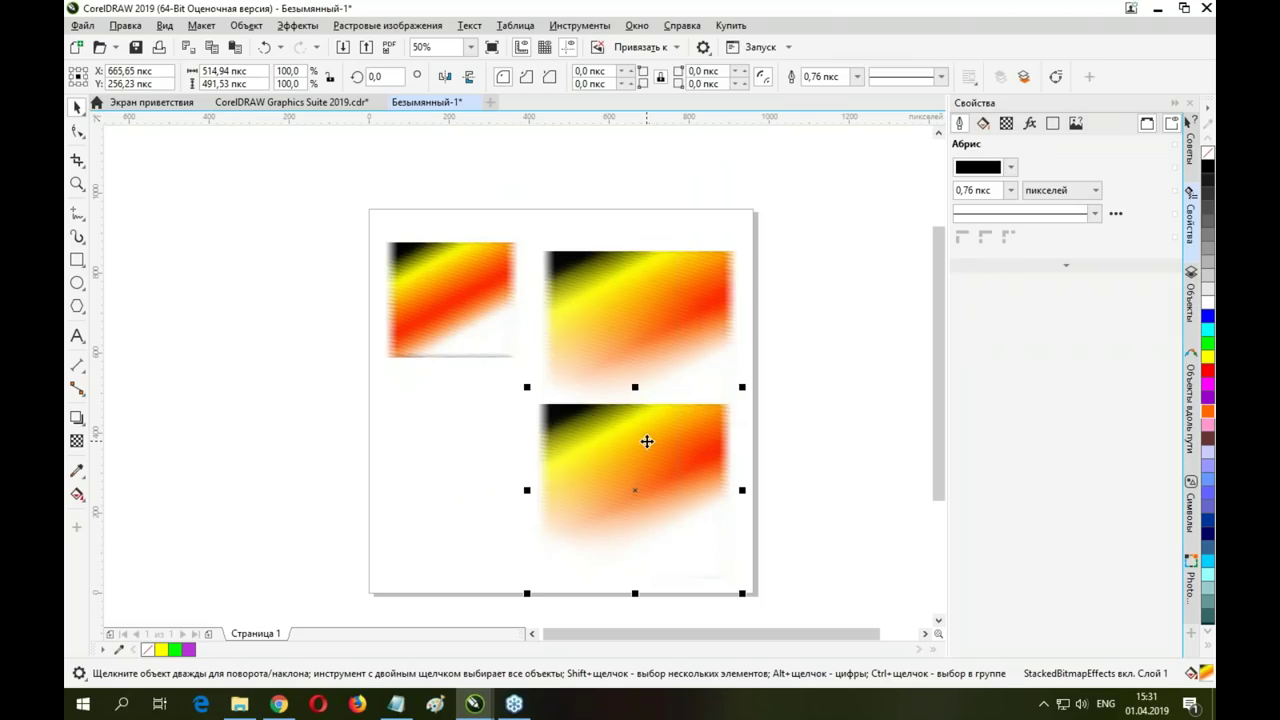
key("Delete")
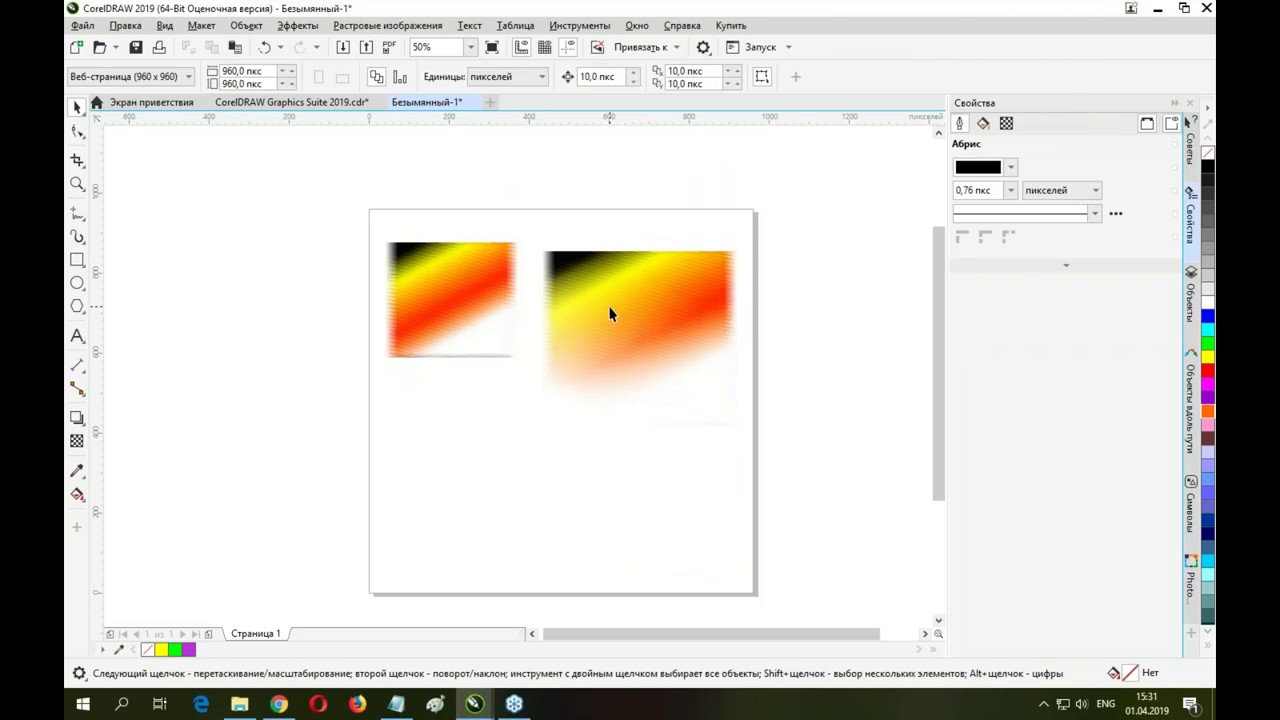
left_click(610, 314)
left_click(277, 25)
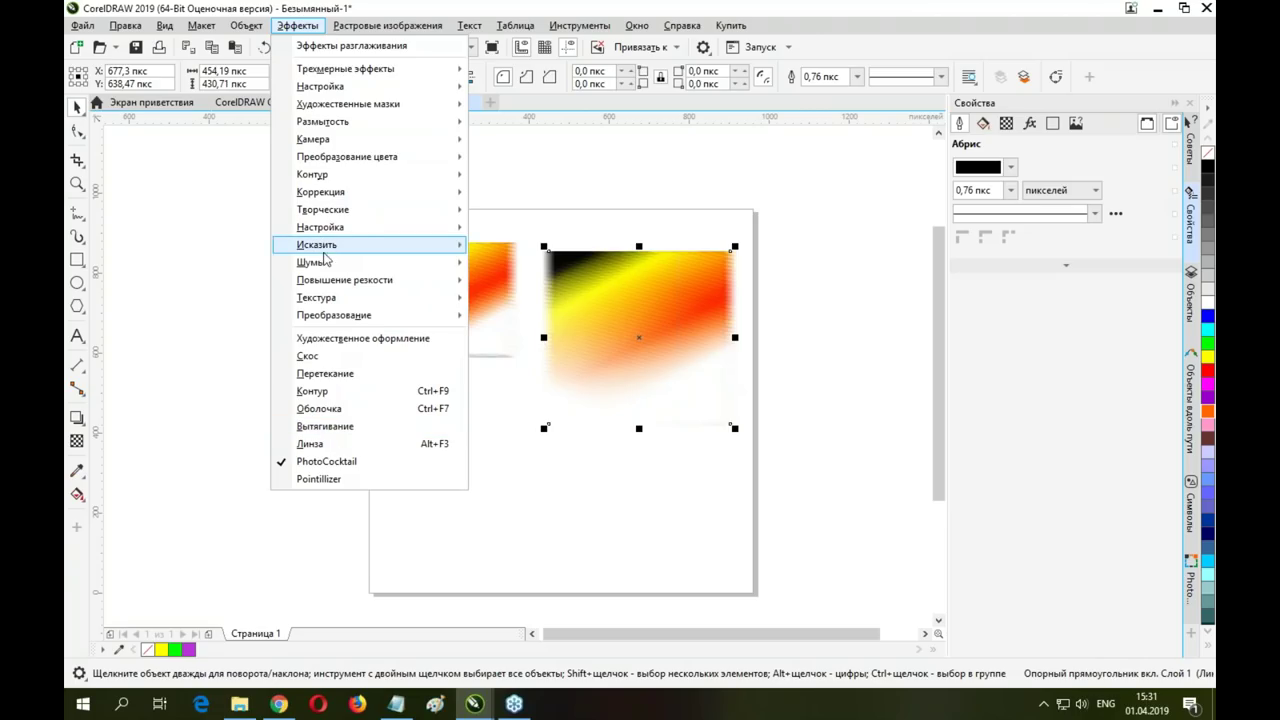
mouse_move(315, 263)
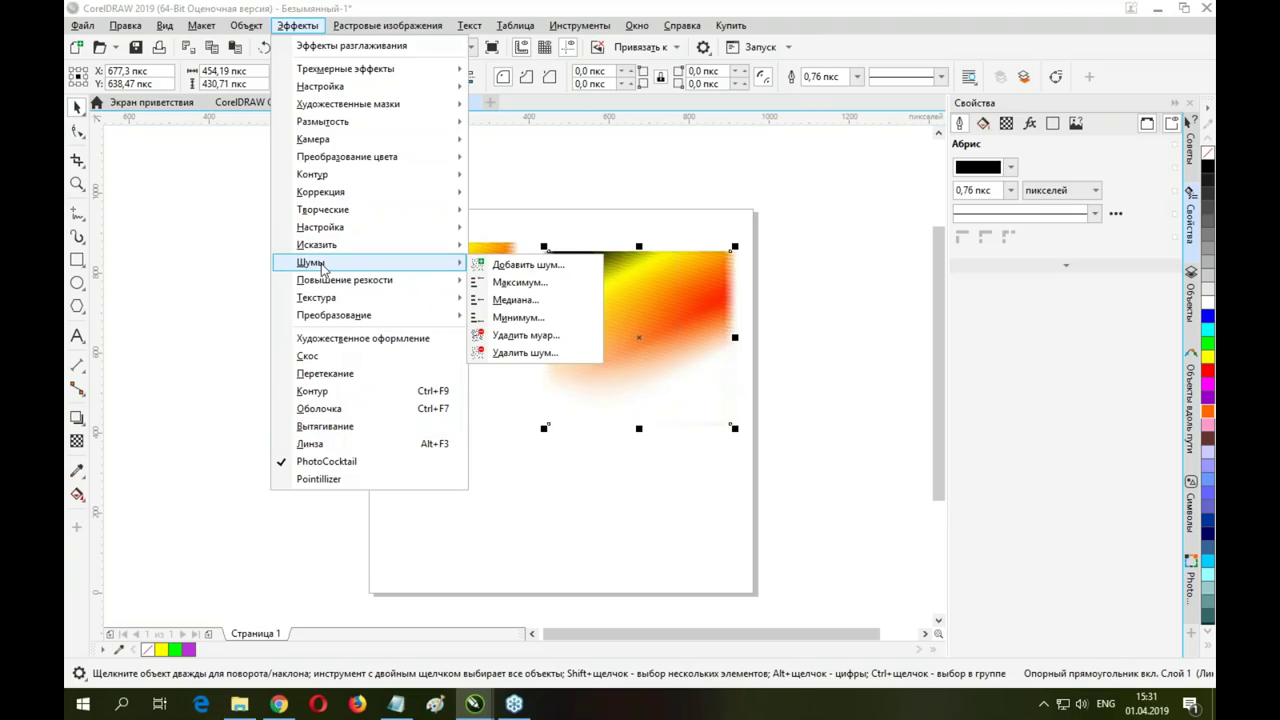
mouse_move(318, 298)
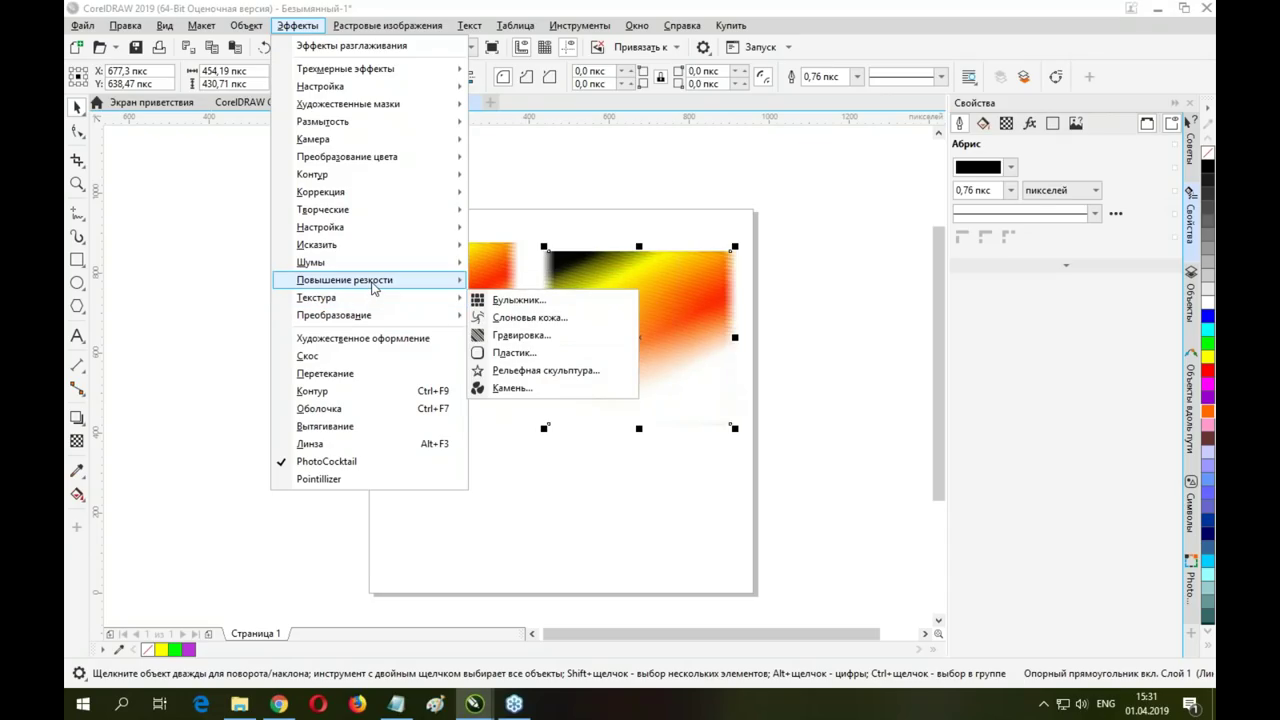
mouse_move(373, 287)
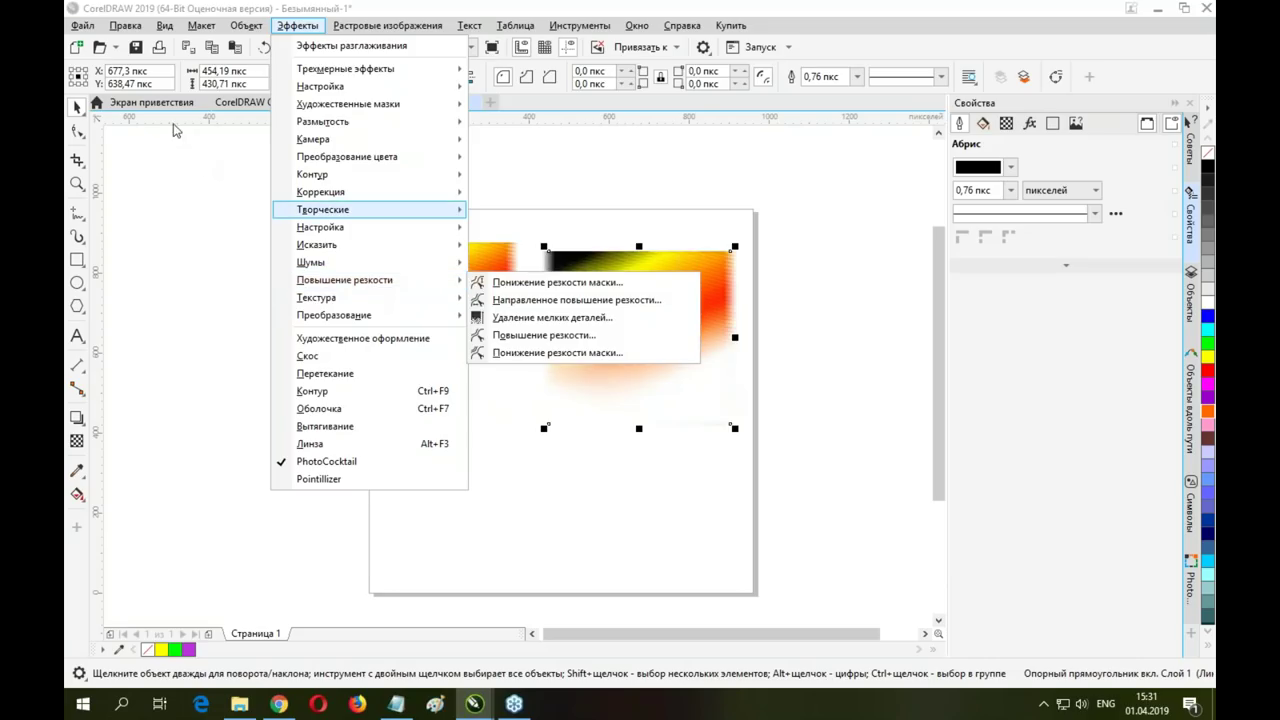
left_click(391, 203)
Delete both gradient images from the page and start a File > Import
left_click_drag(367, 208, 791, 477)
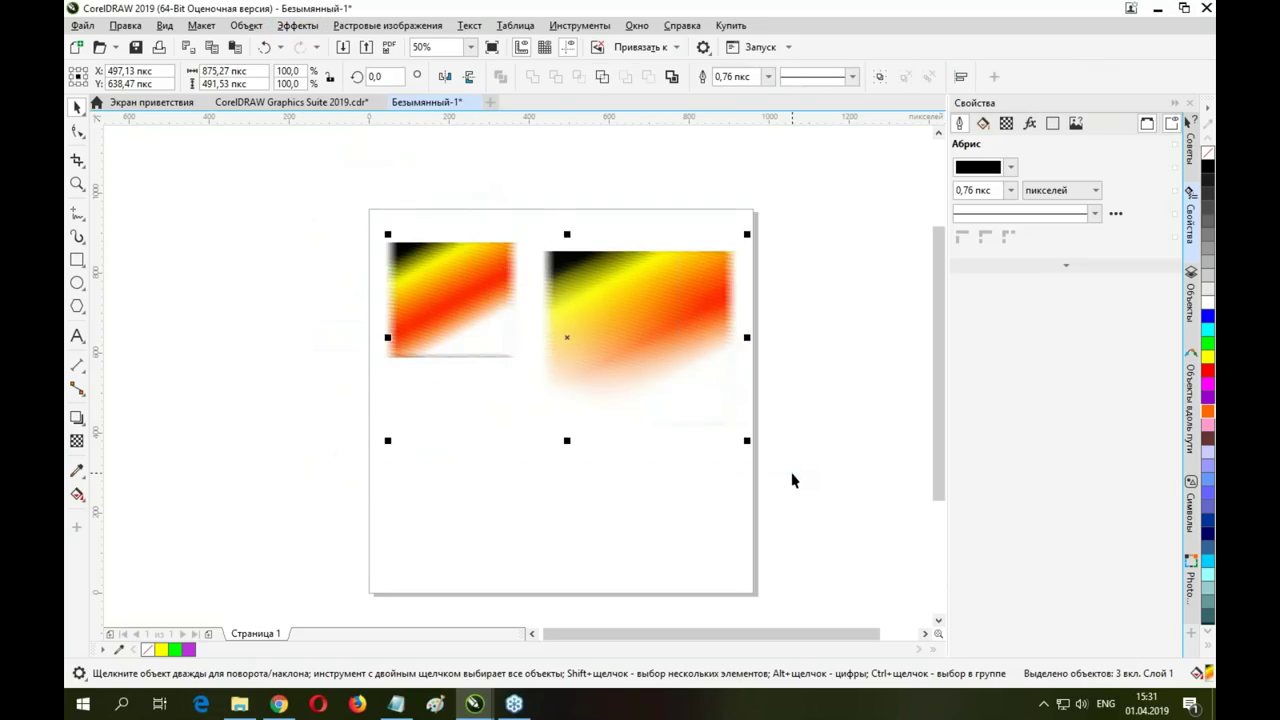
key("Delete")
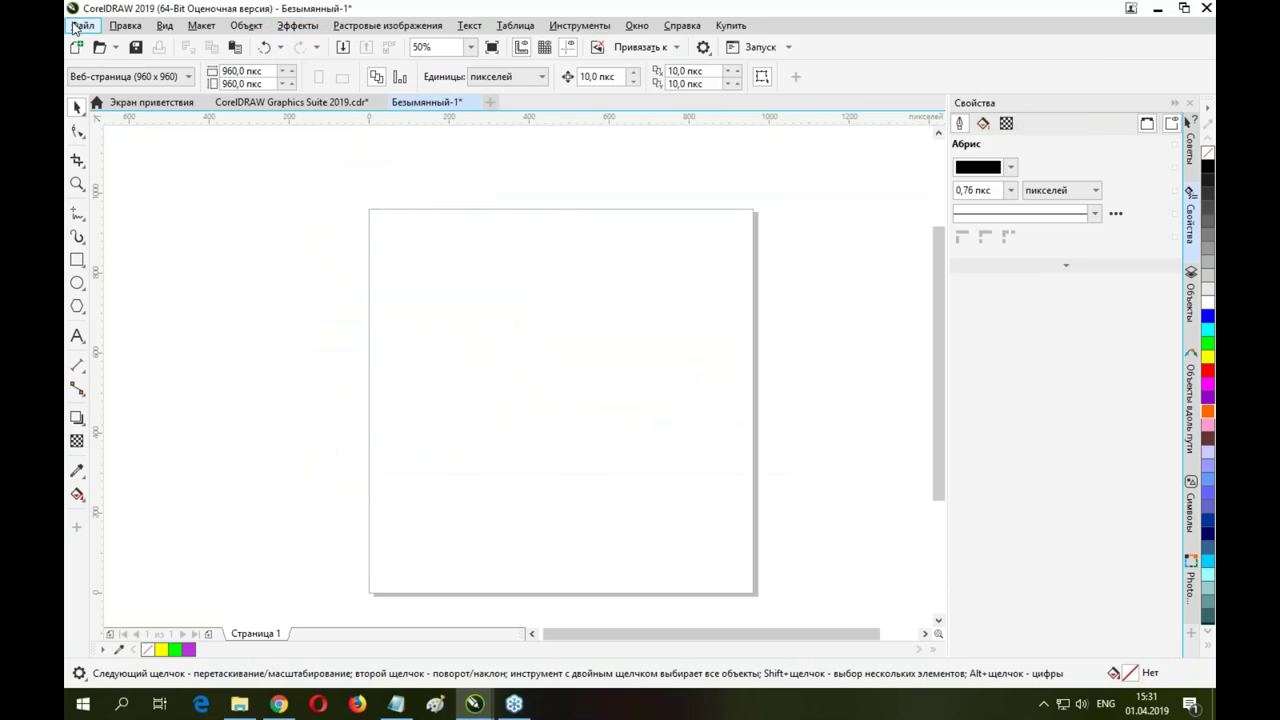
left_click(82, 25)
left_click(133, 274)
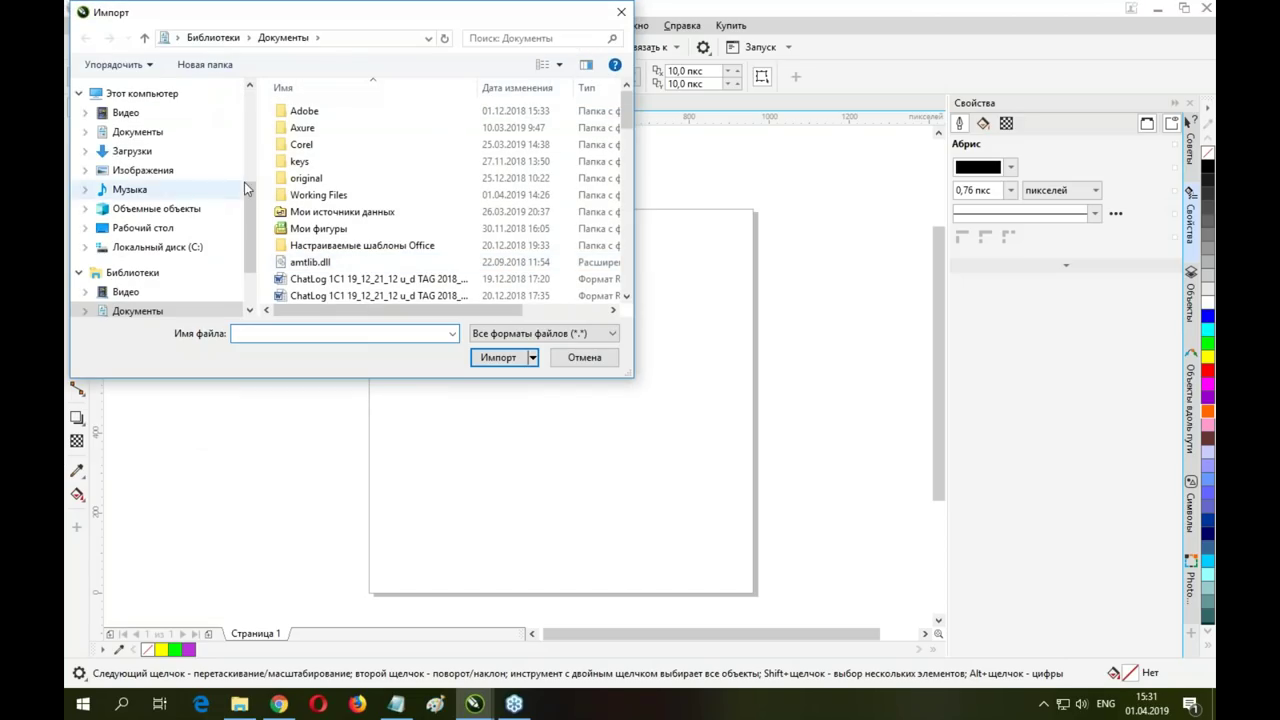
Import 03.jpg from C:\1\Photos\Люди and place it on the page
left_click_drag(251, 210, 268, 124)
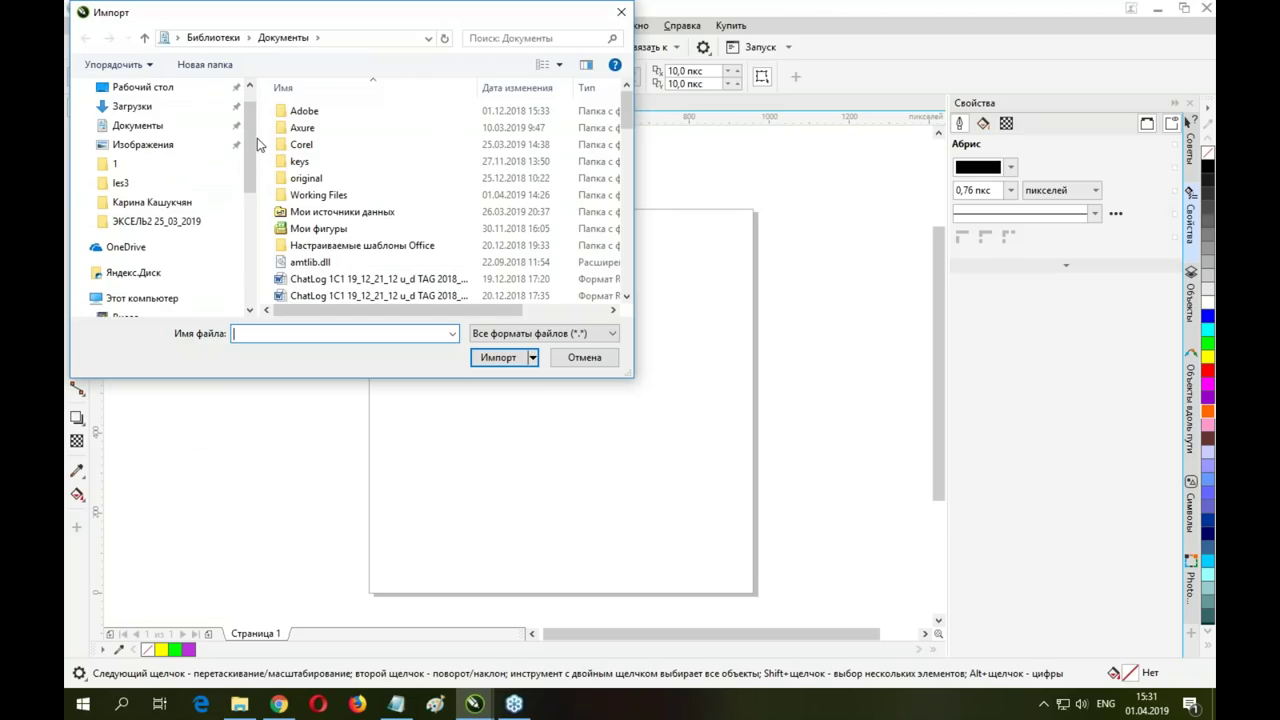
scroll(160, 290, "down", 4)
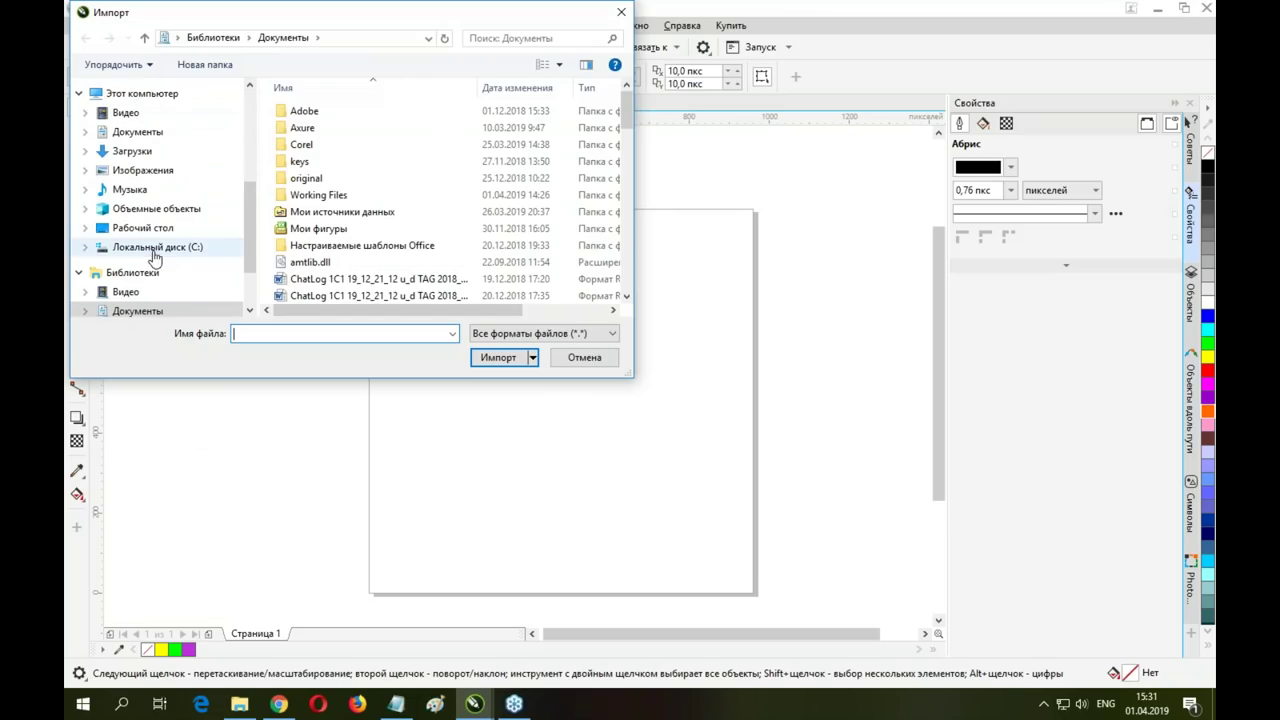
left_click(155, 250)
double_click(298, 111)
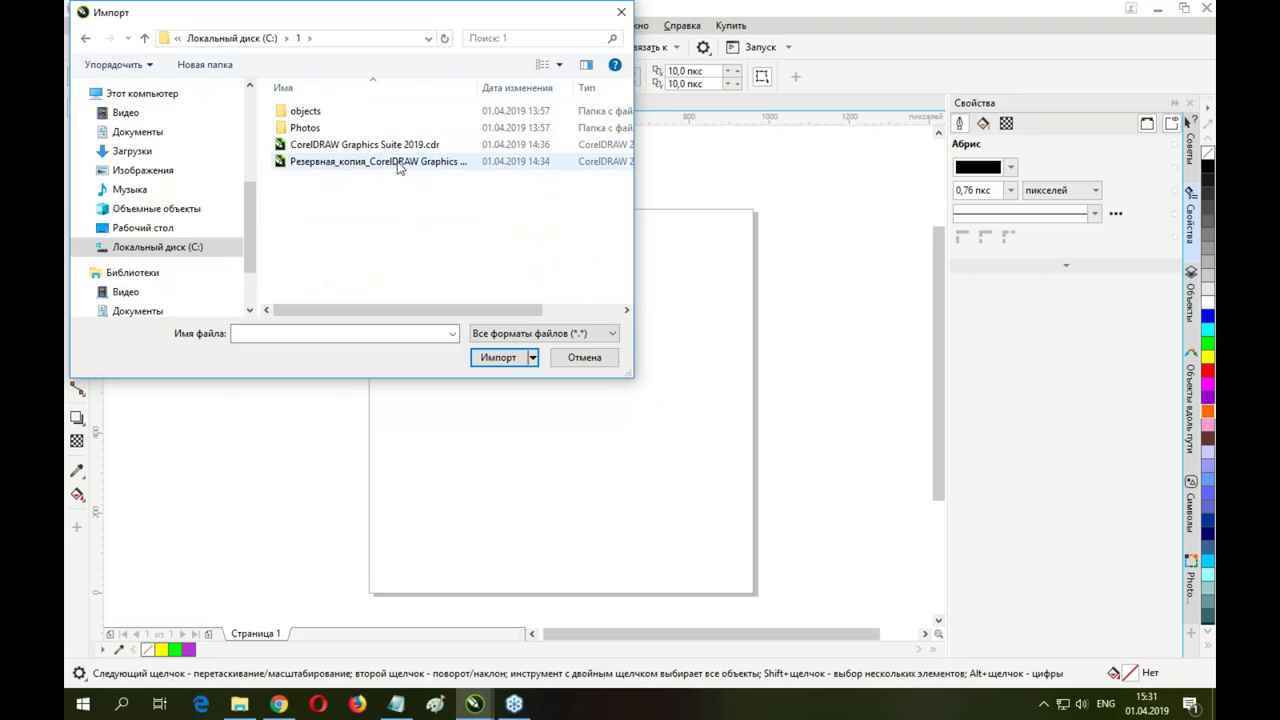
double_click(300, 128)
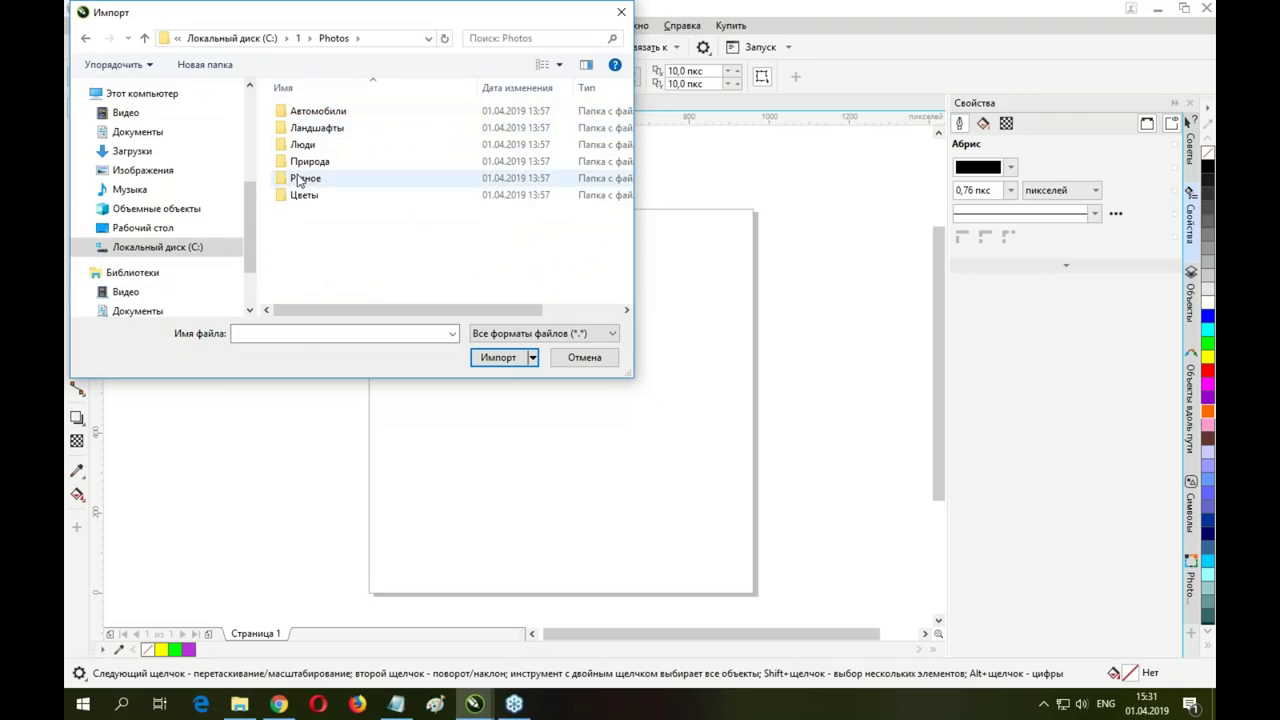
double_click(301, 144)
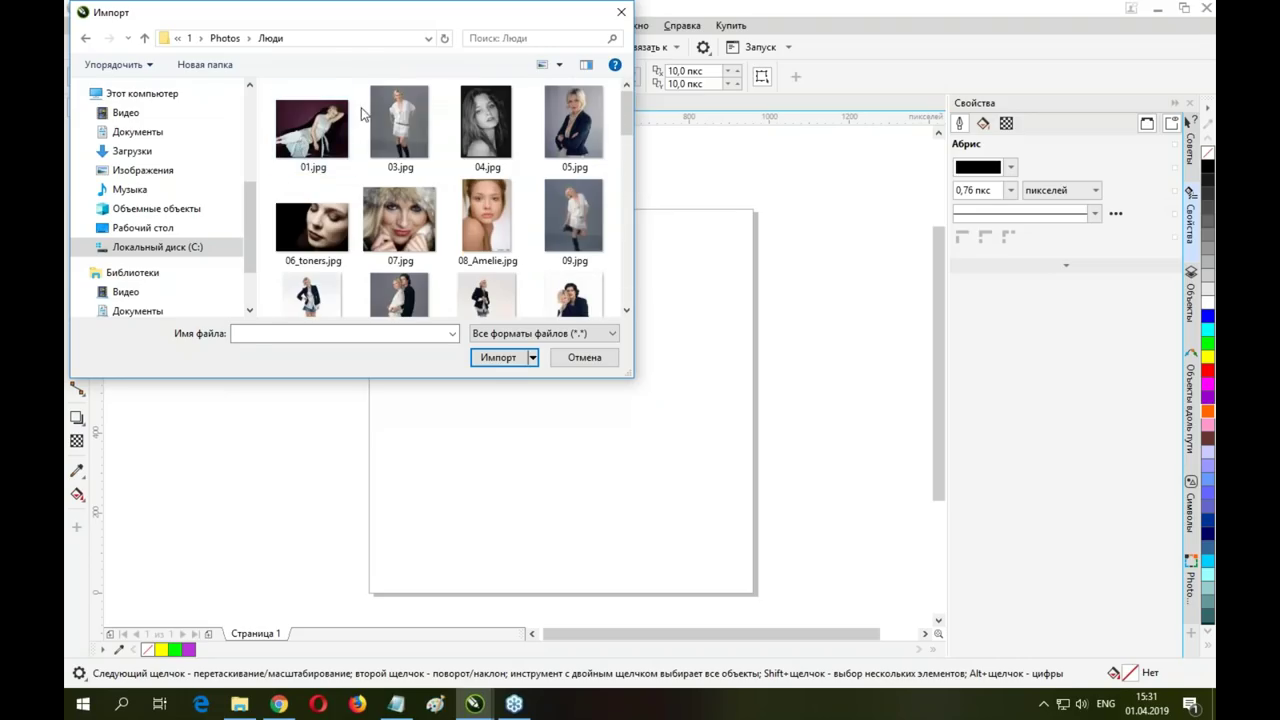
left_click(399, 122)
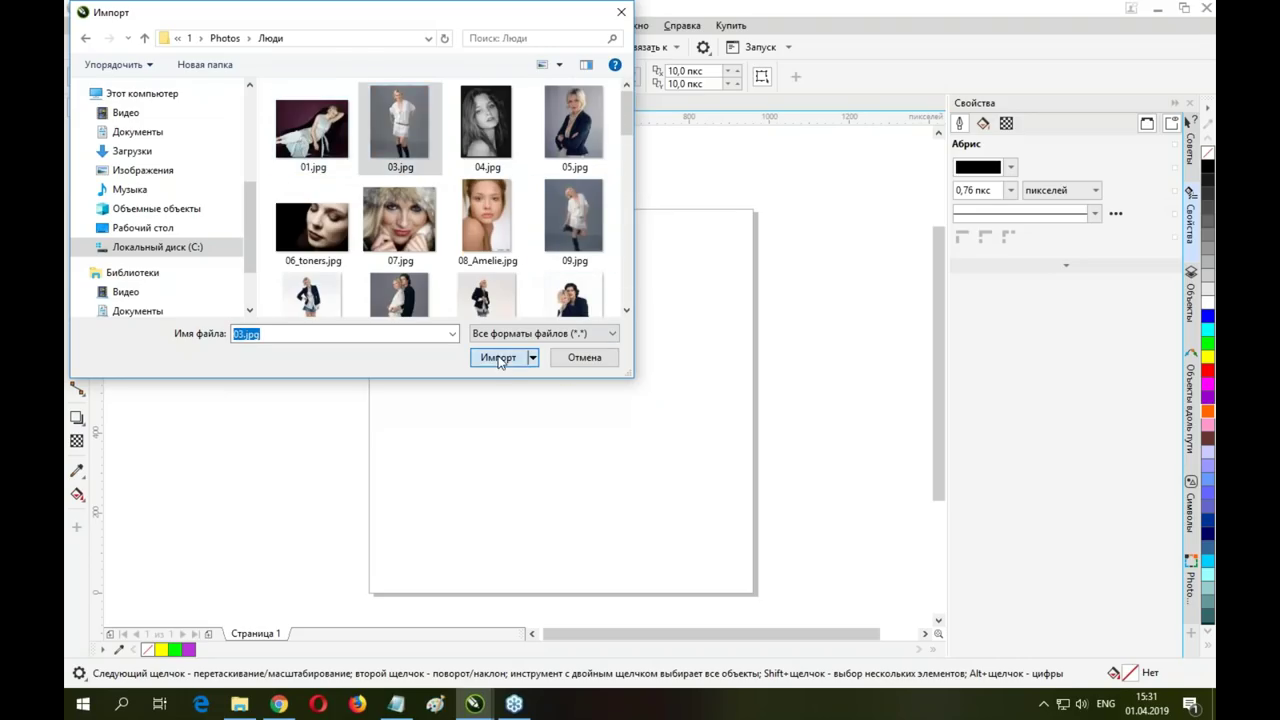
left_click(499, 358)
left_click(423, 234)
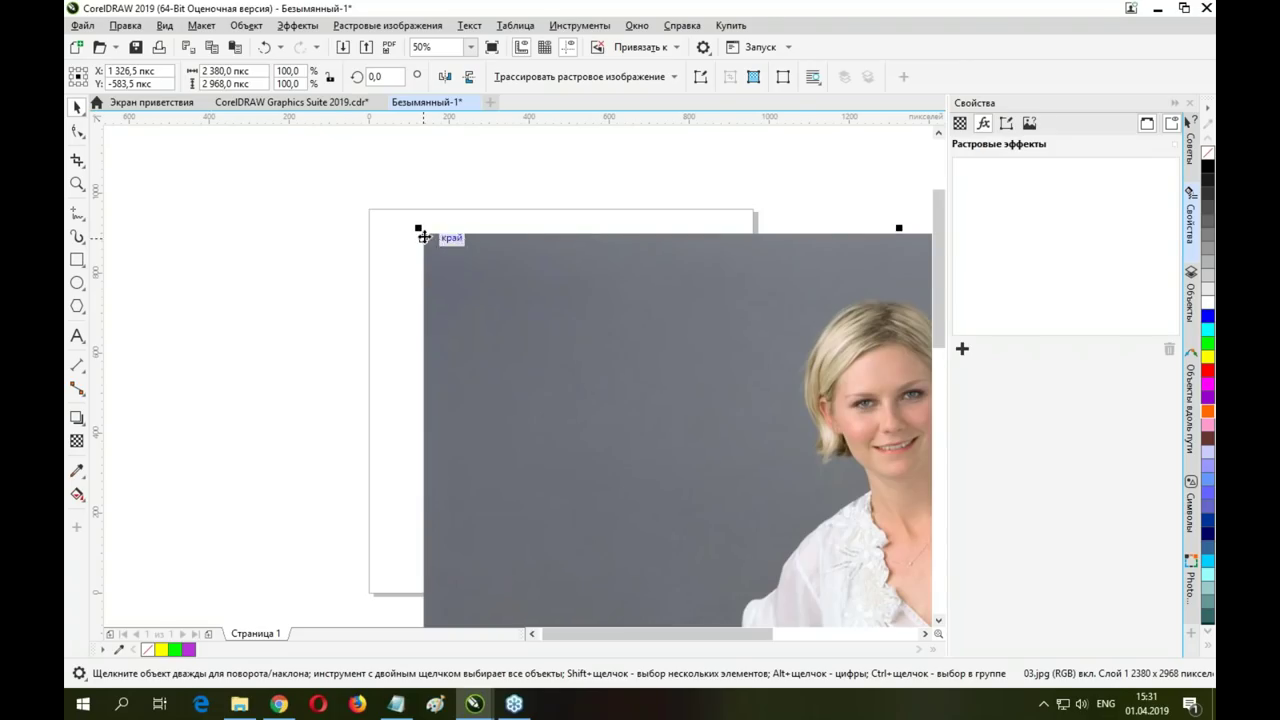
Scale the photo to 35.5% (844.5 × 1053.14 px) over the page and show the 3D Effects submenu
left_click_drag(414, 220, 686, 563)
left_click_drag(753, 596, 375, 206)
left_click_drag(305, 175, 477, 389)
left_click_drag(660, 483, 555, 256)
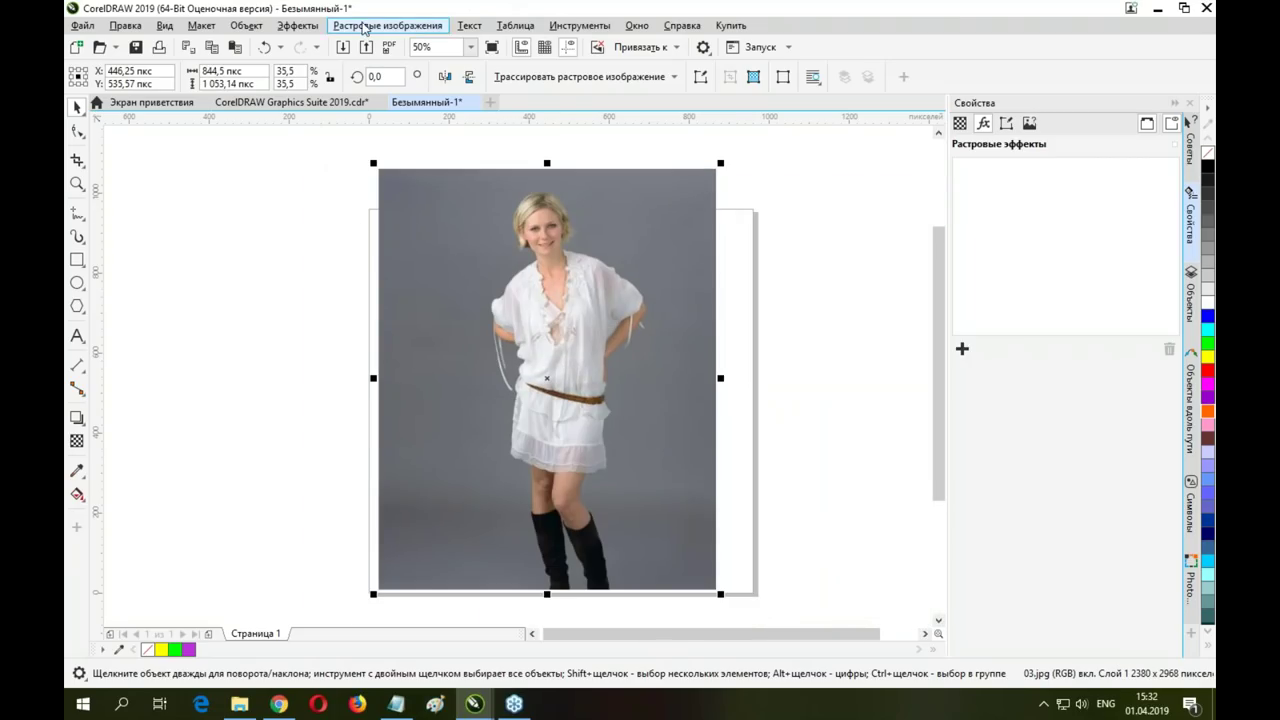
left_click(298, 25)
mouse_move(334, 72)
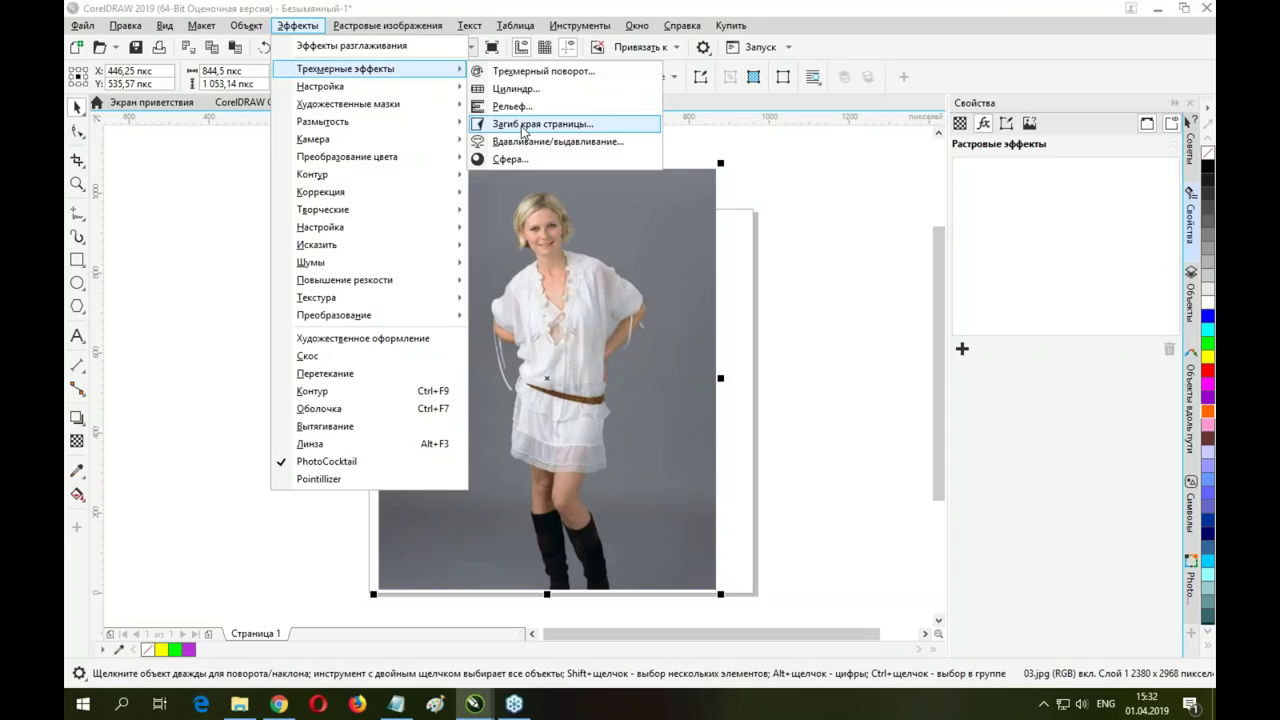
Apply a Page Curl effect to the photo with its default settings
key("Escape")
key("Escape")
left_click_drag(596, 178, 389, 325)
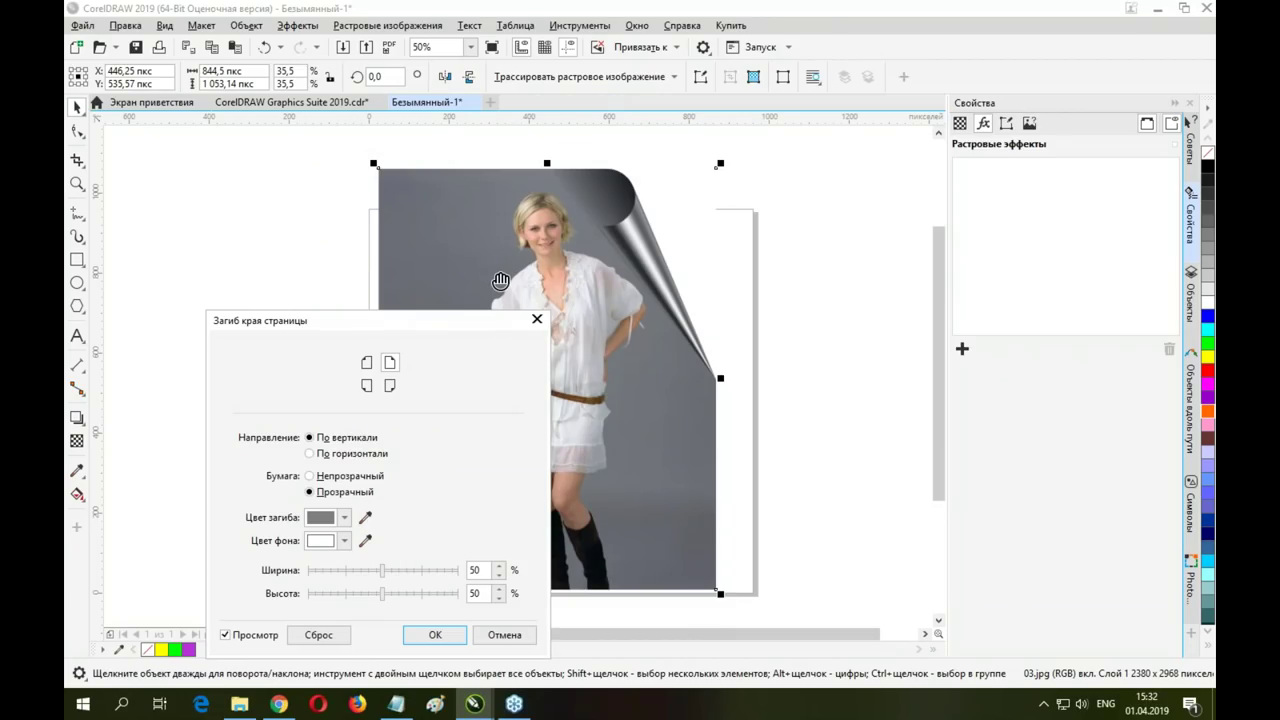
left_click(436, 635)
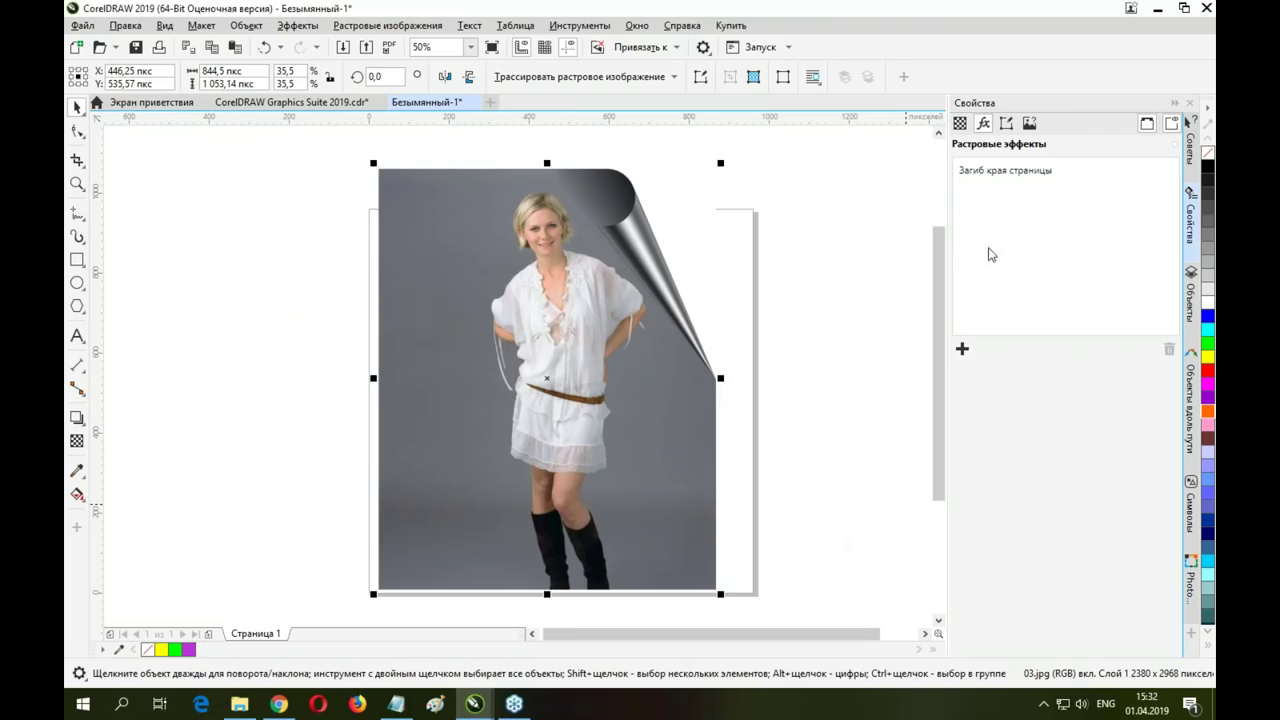
Reapply Page Curl with the curl at the bottom-right corner
left_click(297, 26)
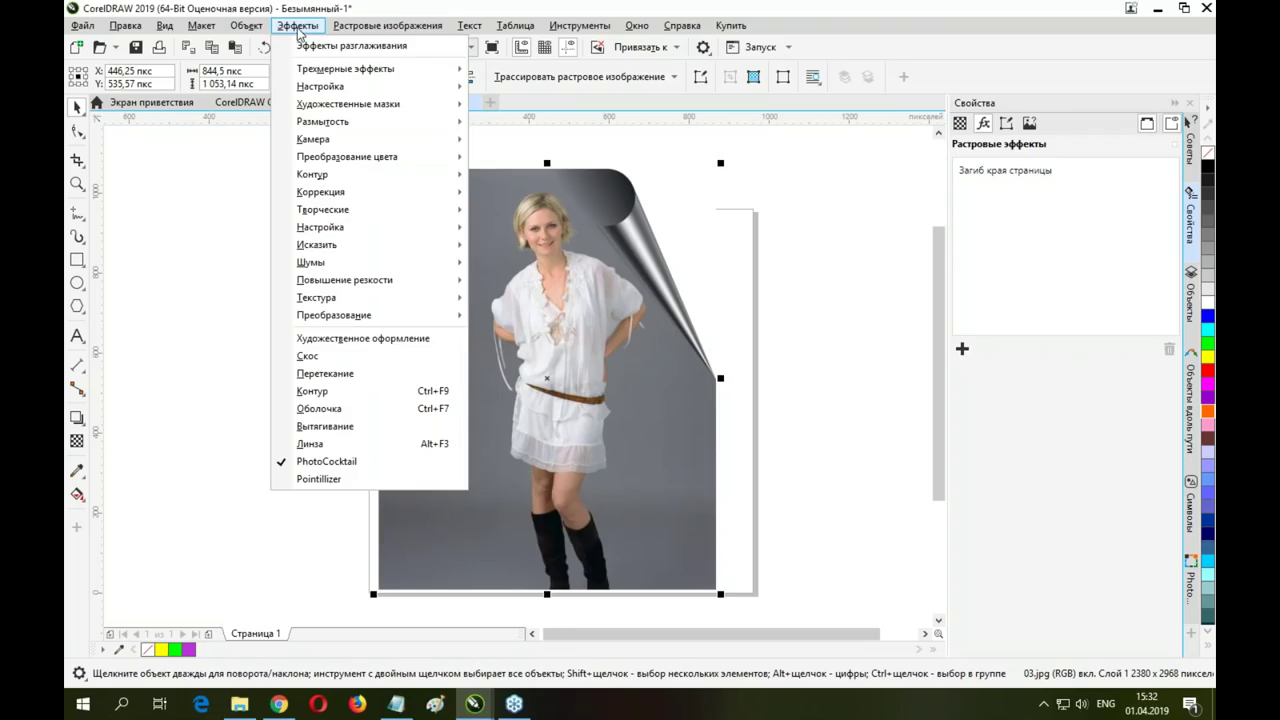
mouse_move(350, 68)
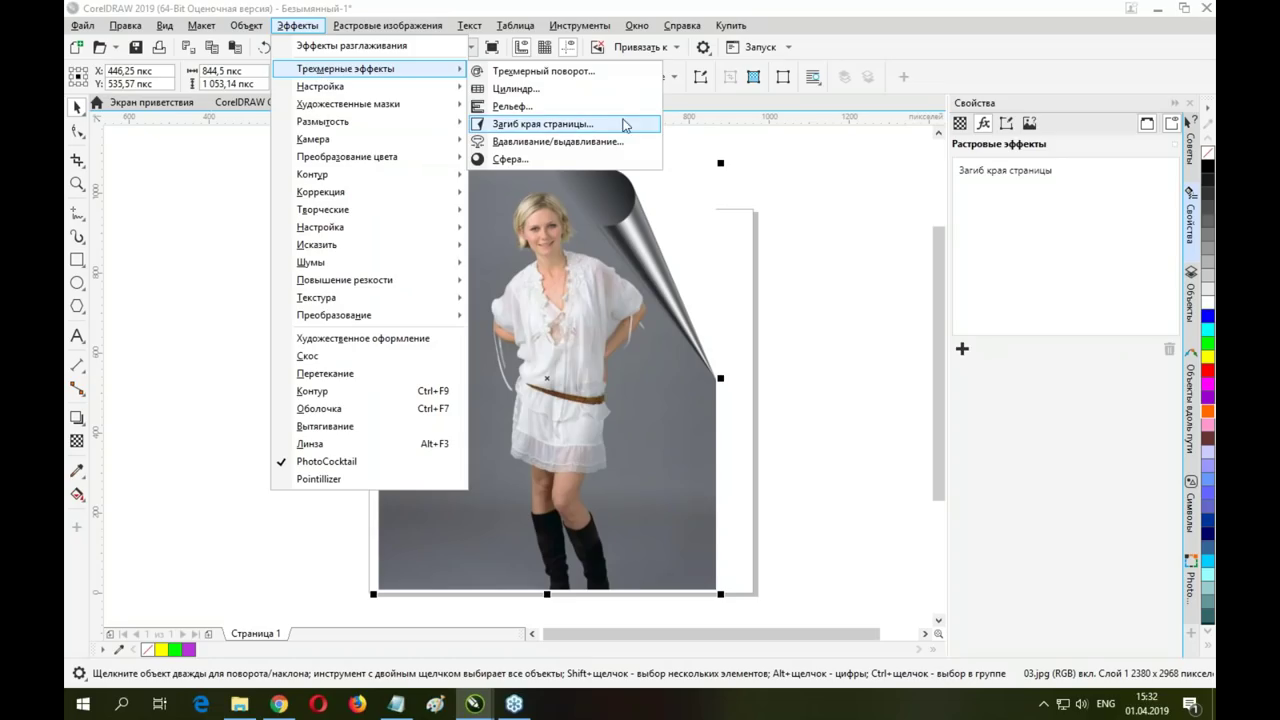
left_click(578, 125)
left_click(651, 245)
left_click_drag(686, 183, 396, 157)
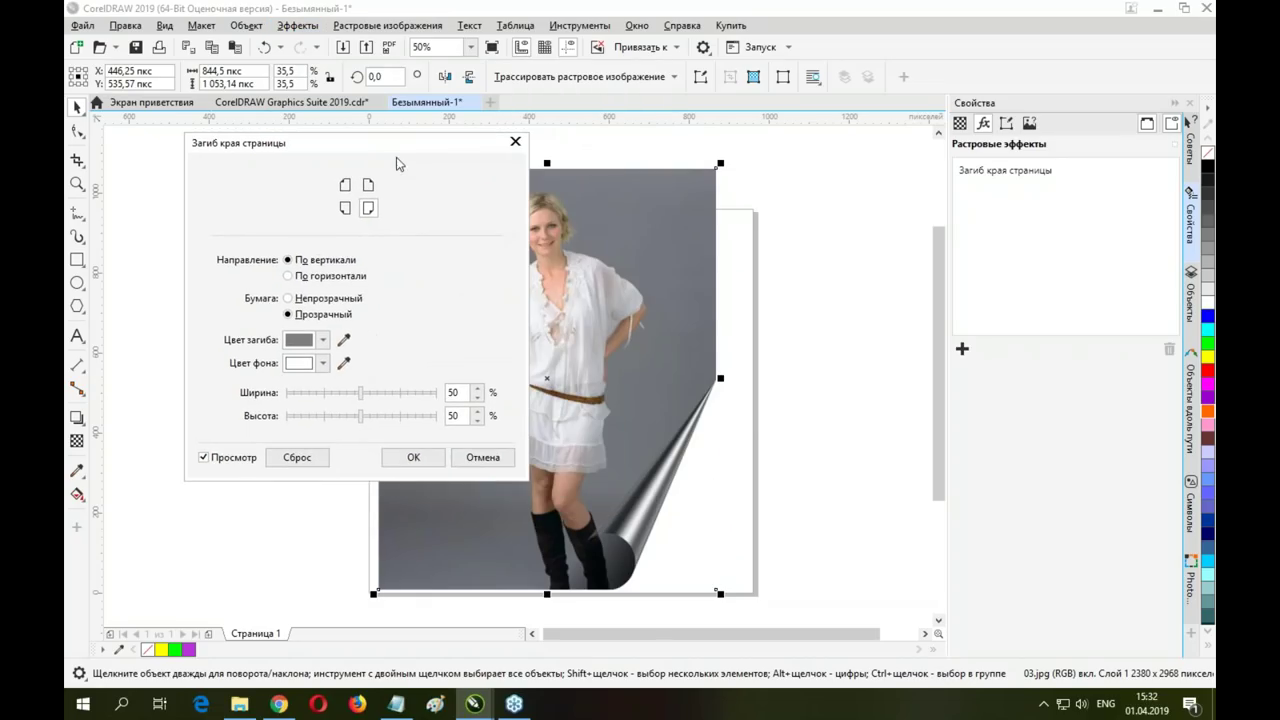
left_click(413, 457)
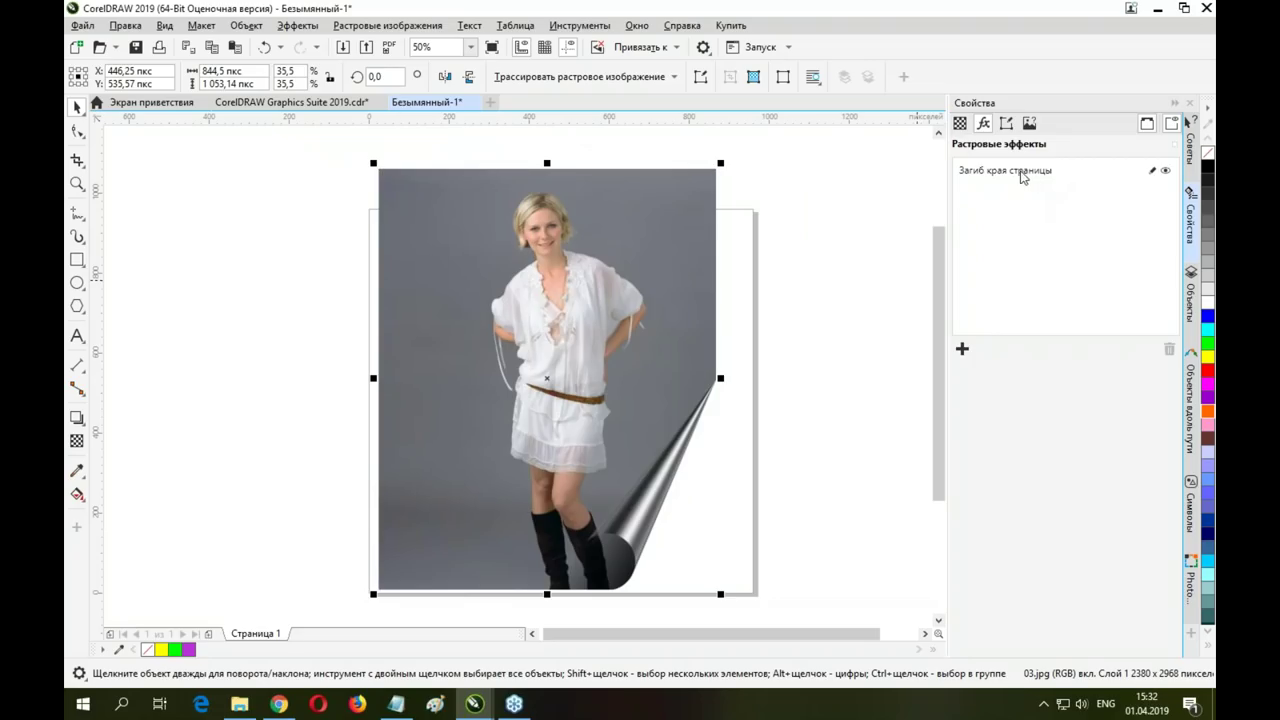
Add a top-left Page Curl through Bitmap Effects and move the photo higher on the page
left_click_drag(646, 293, 666, 327)
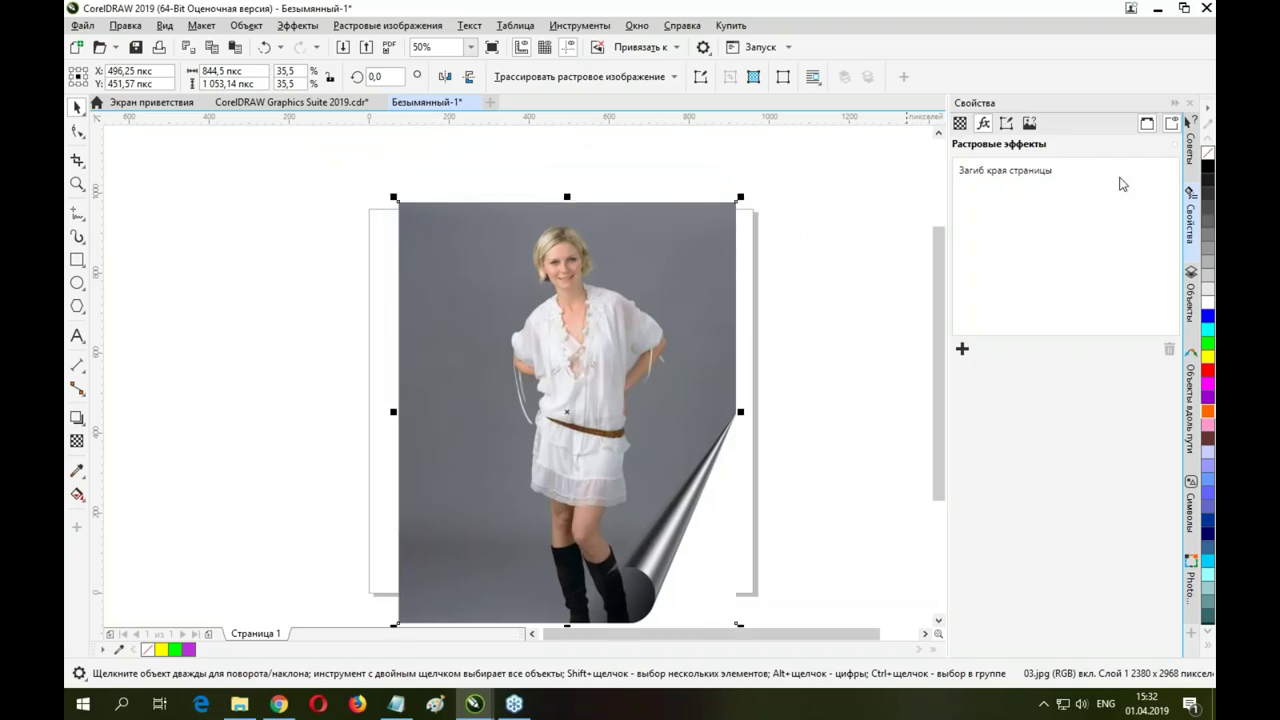
left_click(962, 349)
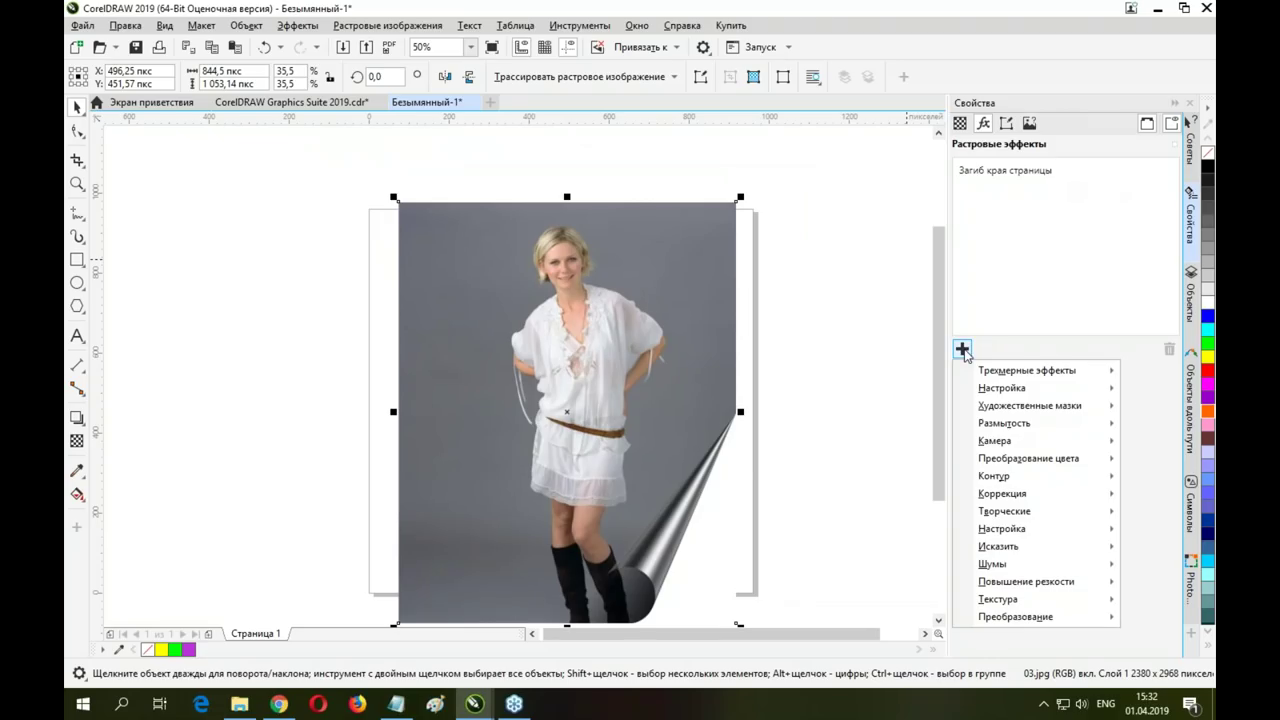
mouse_move(990, 374)
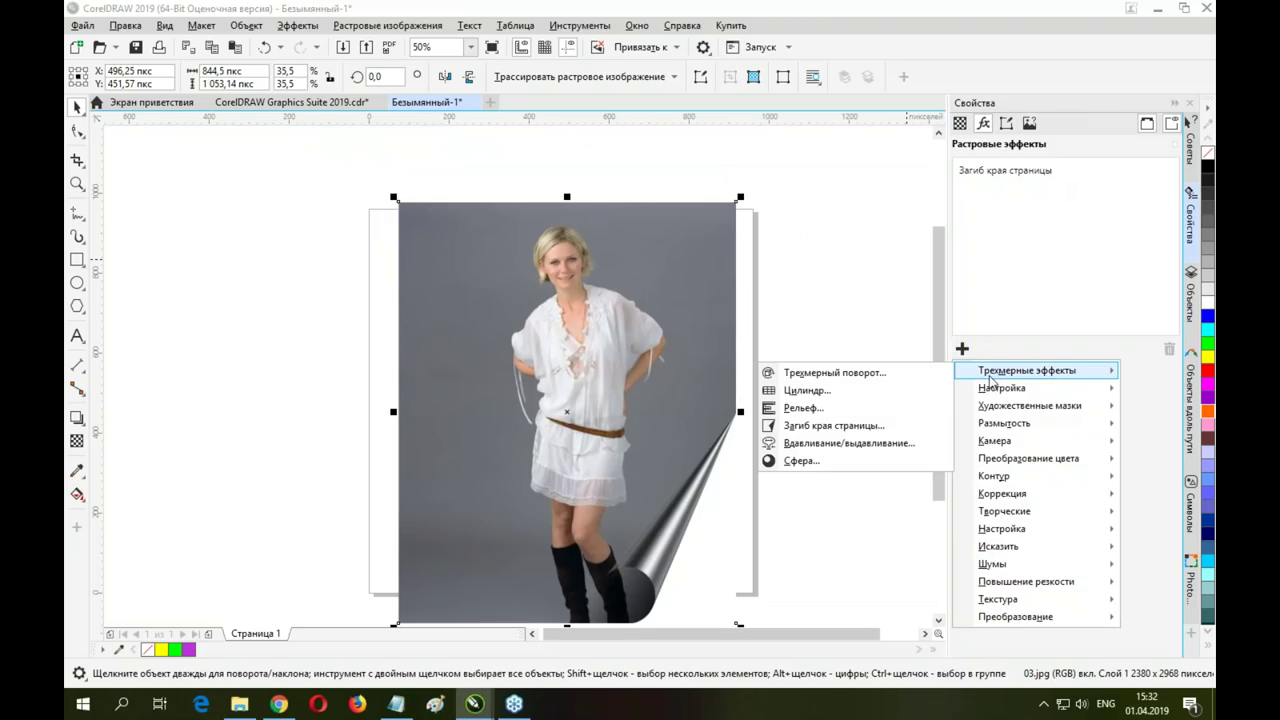
left_click(818, 425)
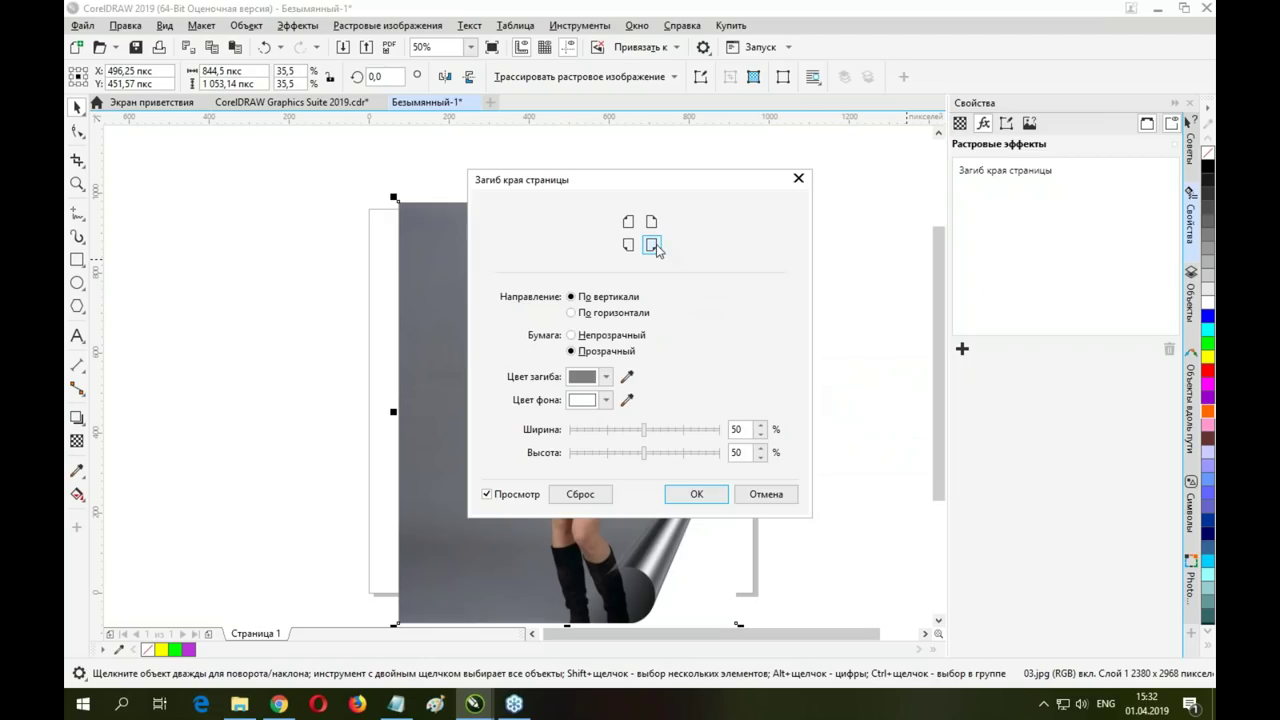
left_click(628, 221)
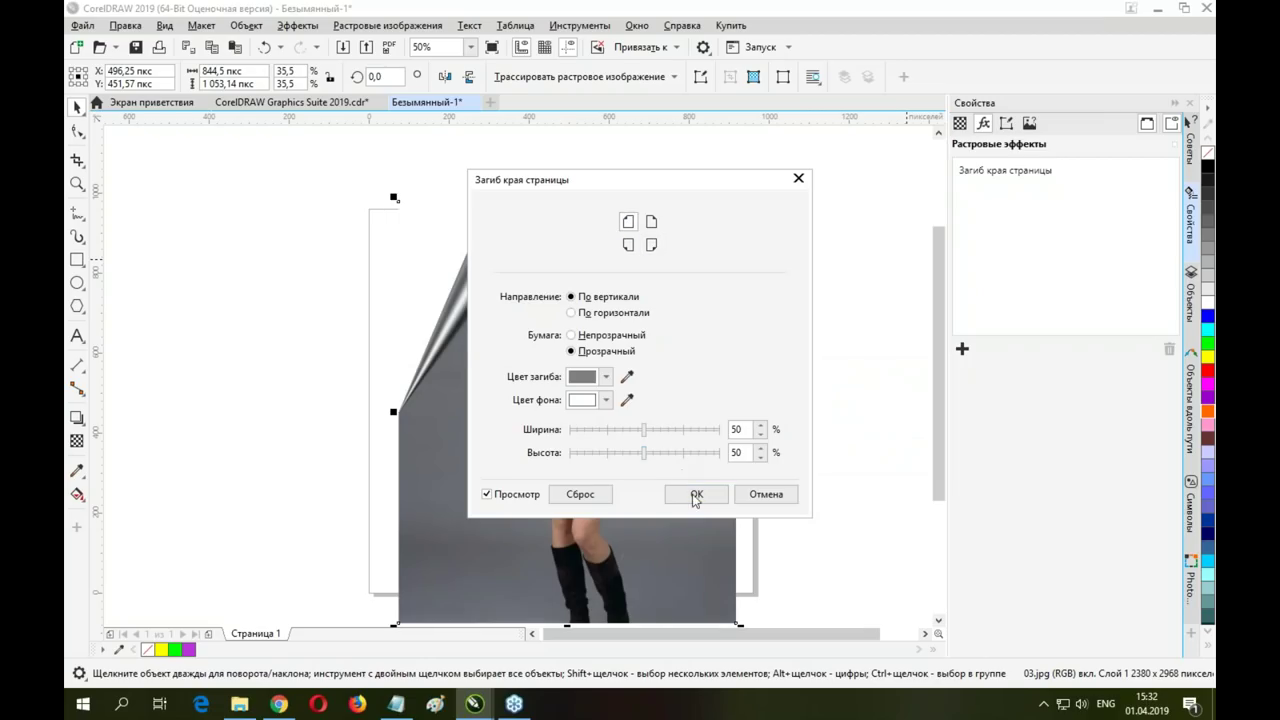
left_click(698, 494)
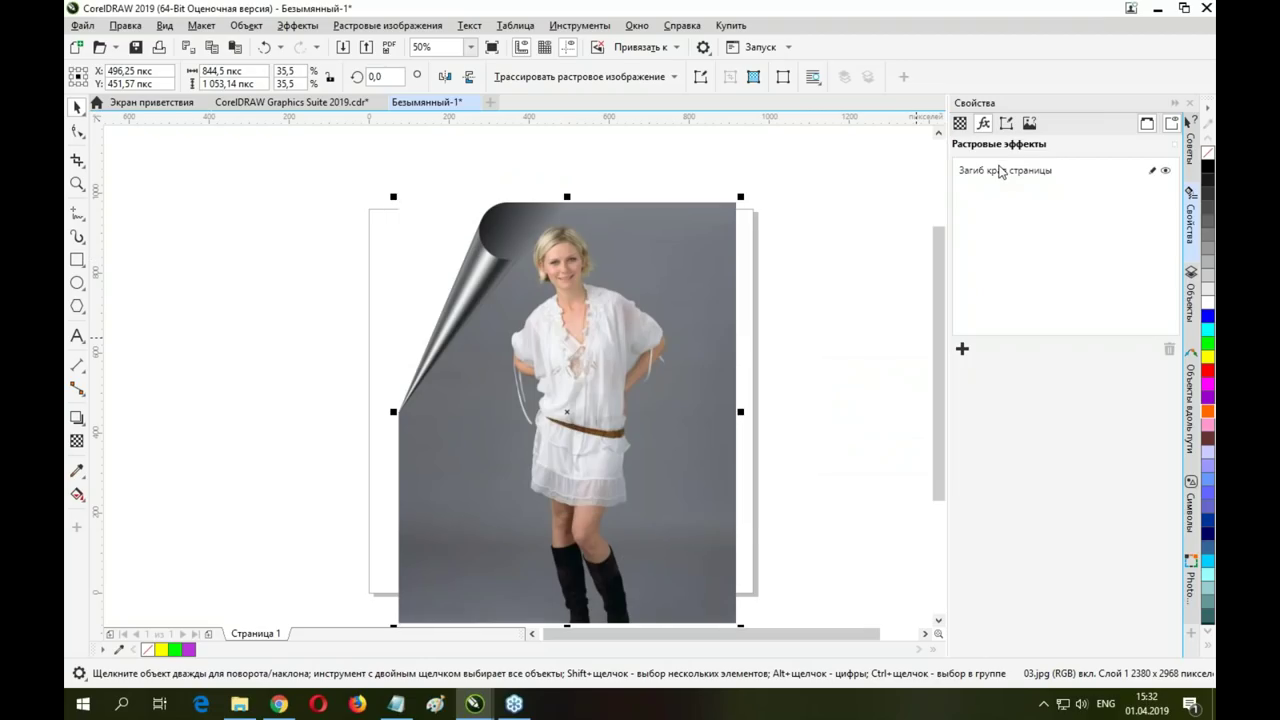
left_click_drag(574, 345, 569, 276)
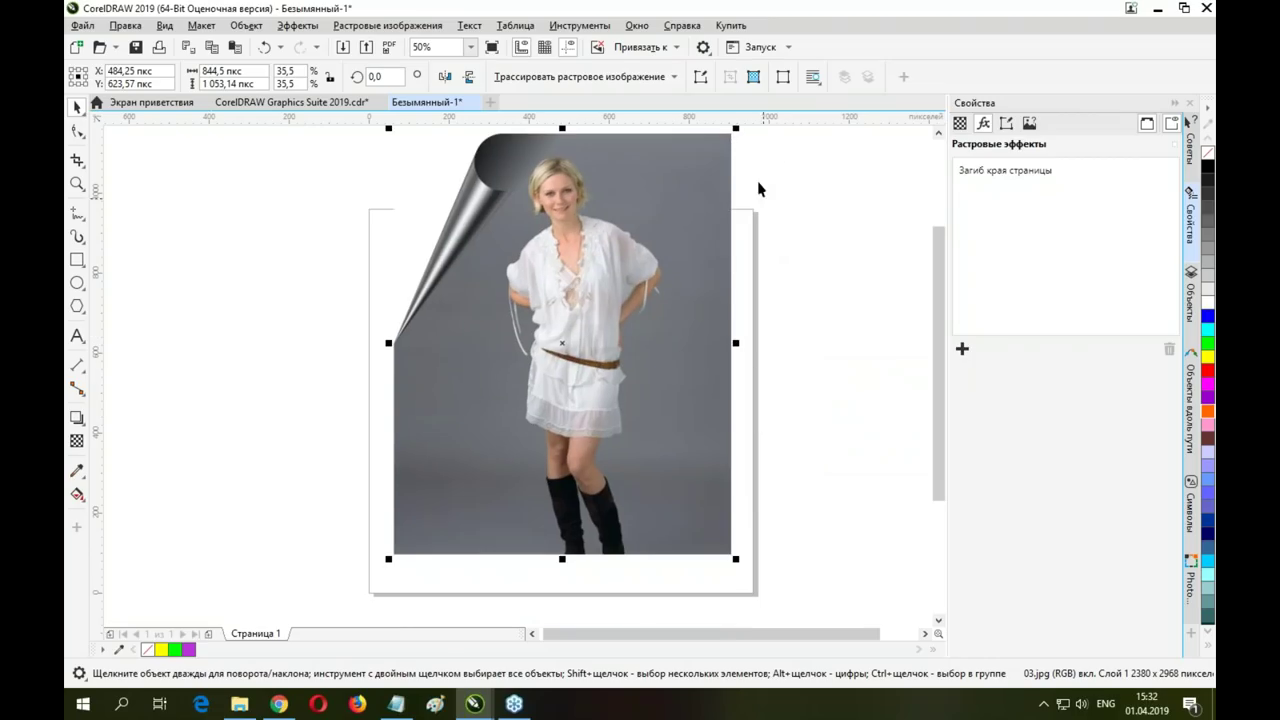
Scale the curled photo to 31.2% (about 741.75 × 925 px) and centre it on the page
left_click_drag(621, 372, 616, 416)
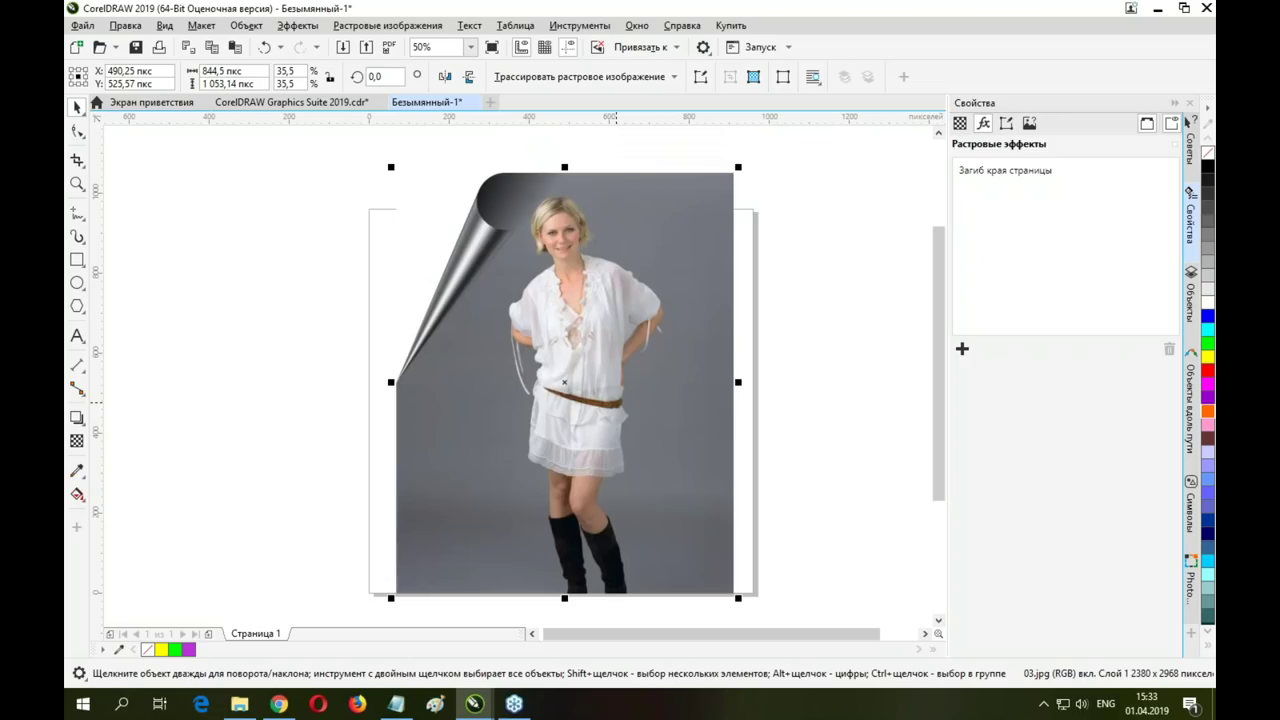
left_click_drag(392, 171, 432, 218)
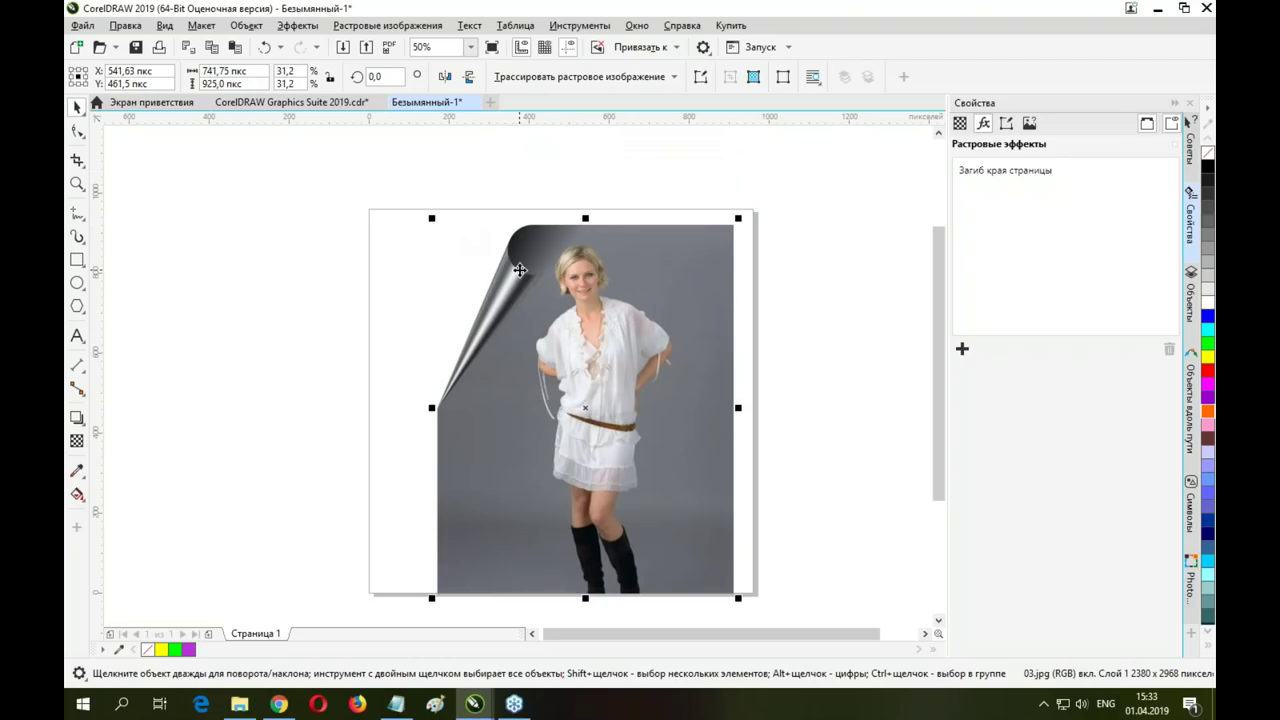
left_click_drag(477, 400, 449, 363)
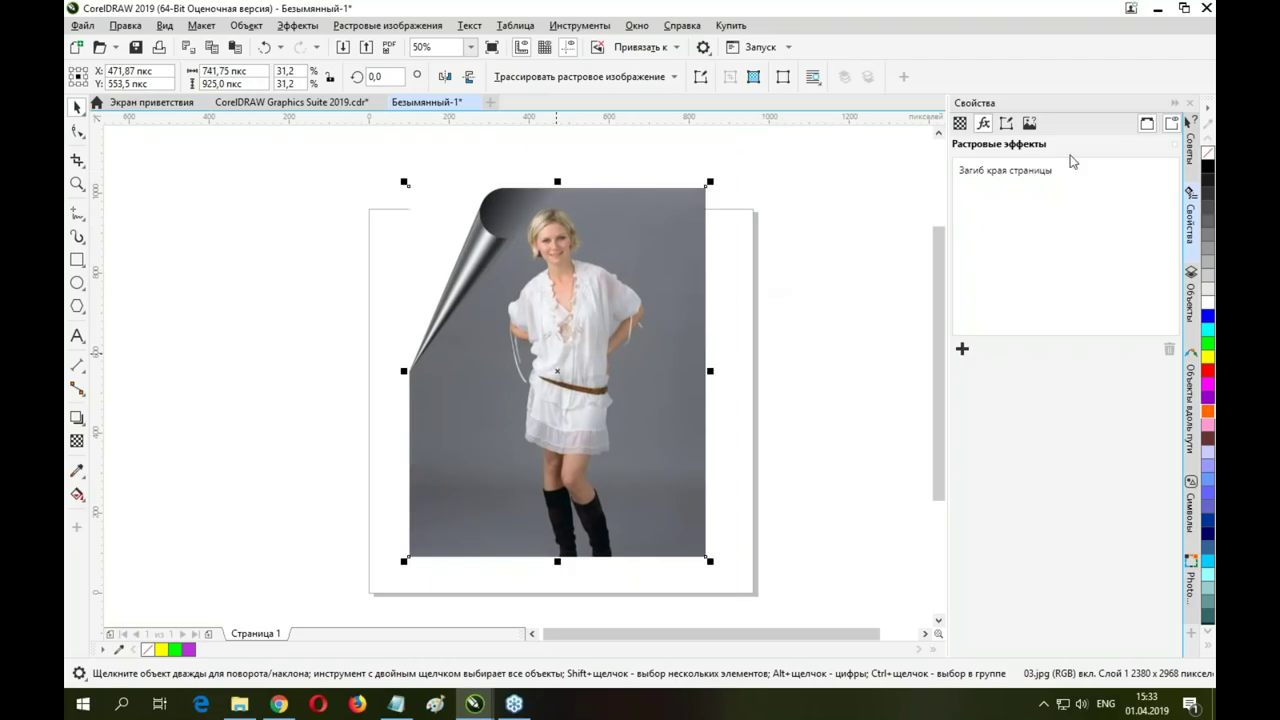
left_click(1165, 170)
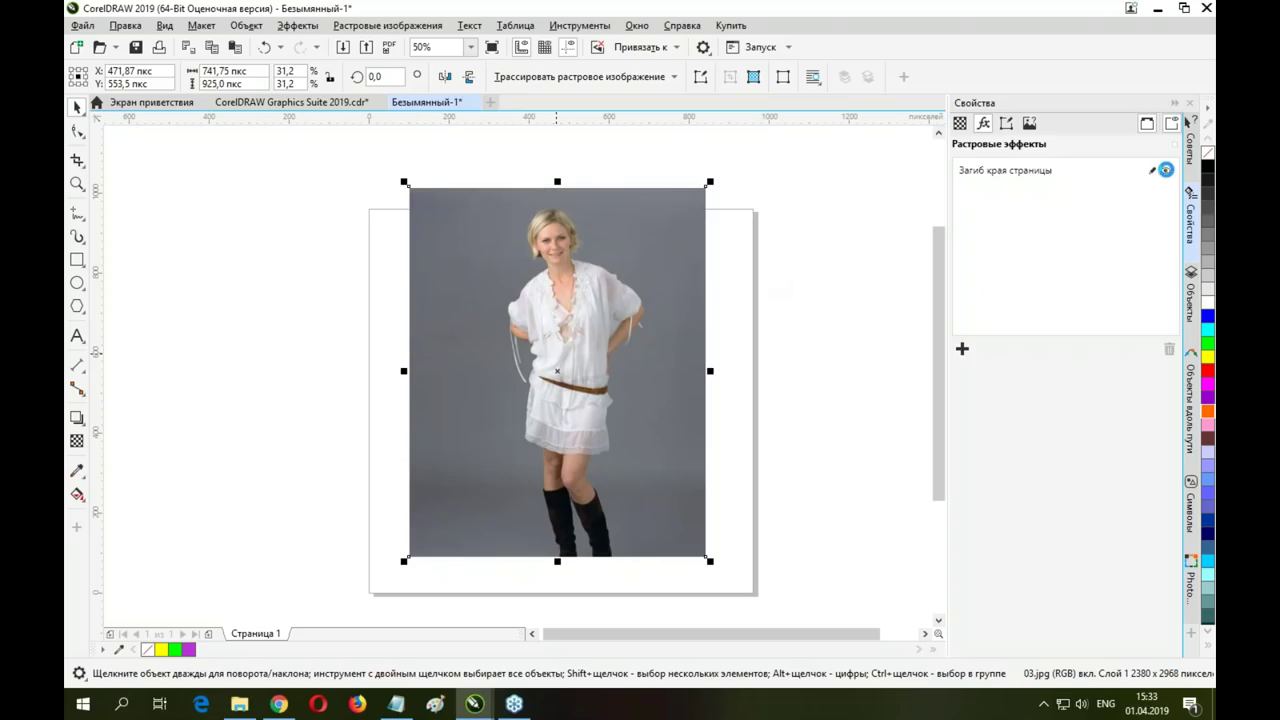
left_click(1160, 170)
left_click_drag(540, 290, 536, 308)
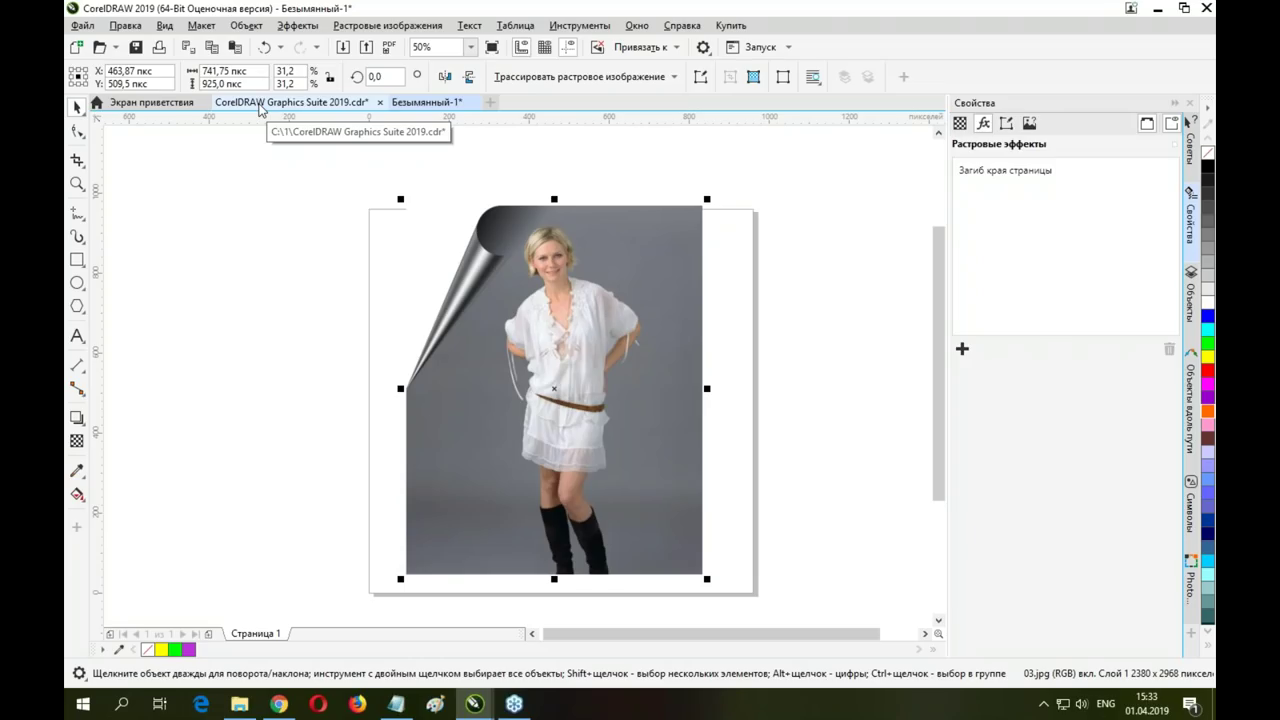
Switch to CorelDRAW Graphics Suite 2019.cdr and page through to page 21, the Pointillizer slide
left_click(256, 106)
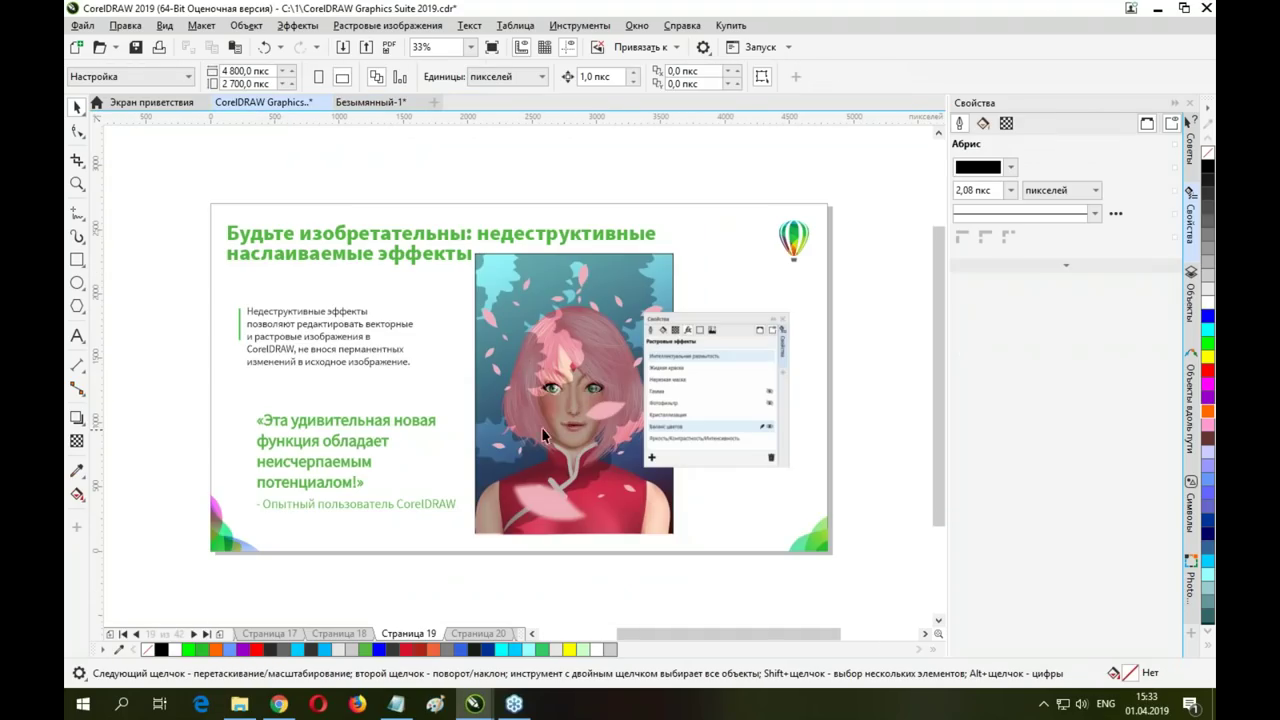
left_click(478, 634)
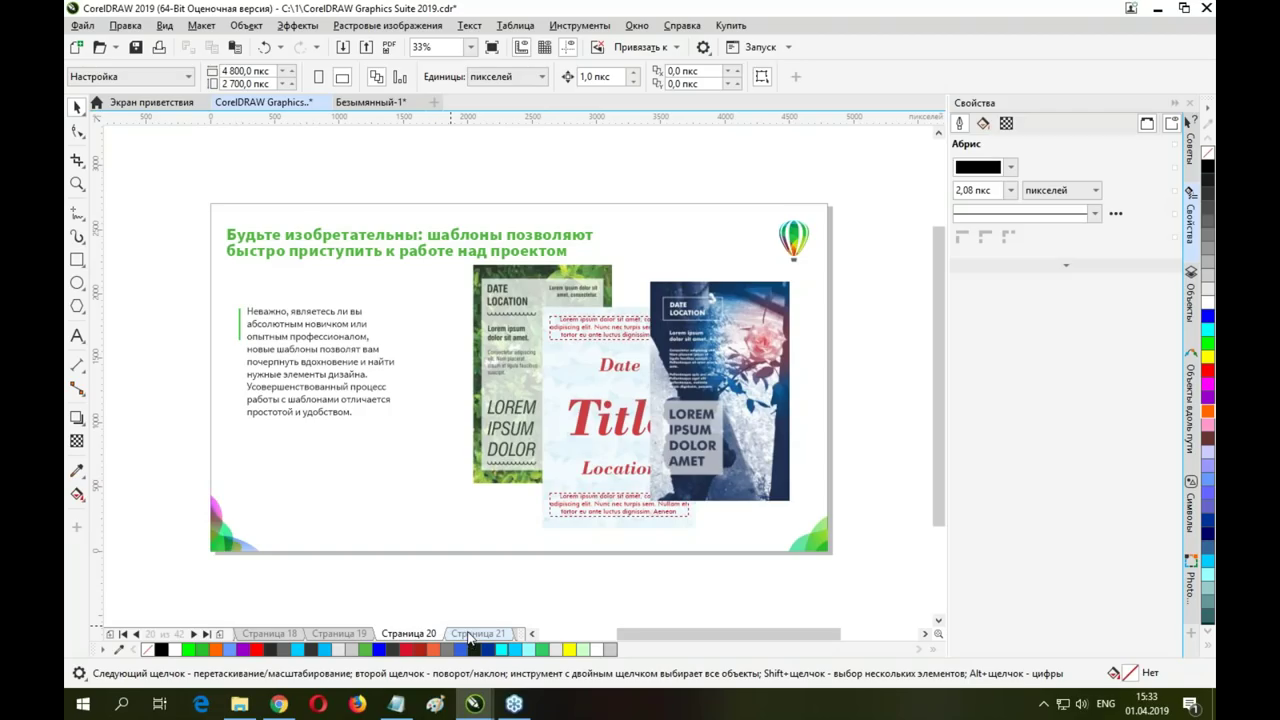
left_click(468, 634)
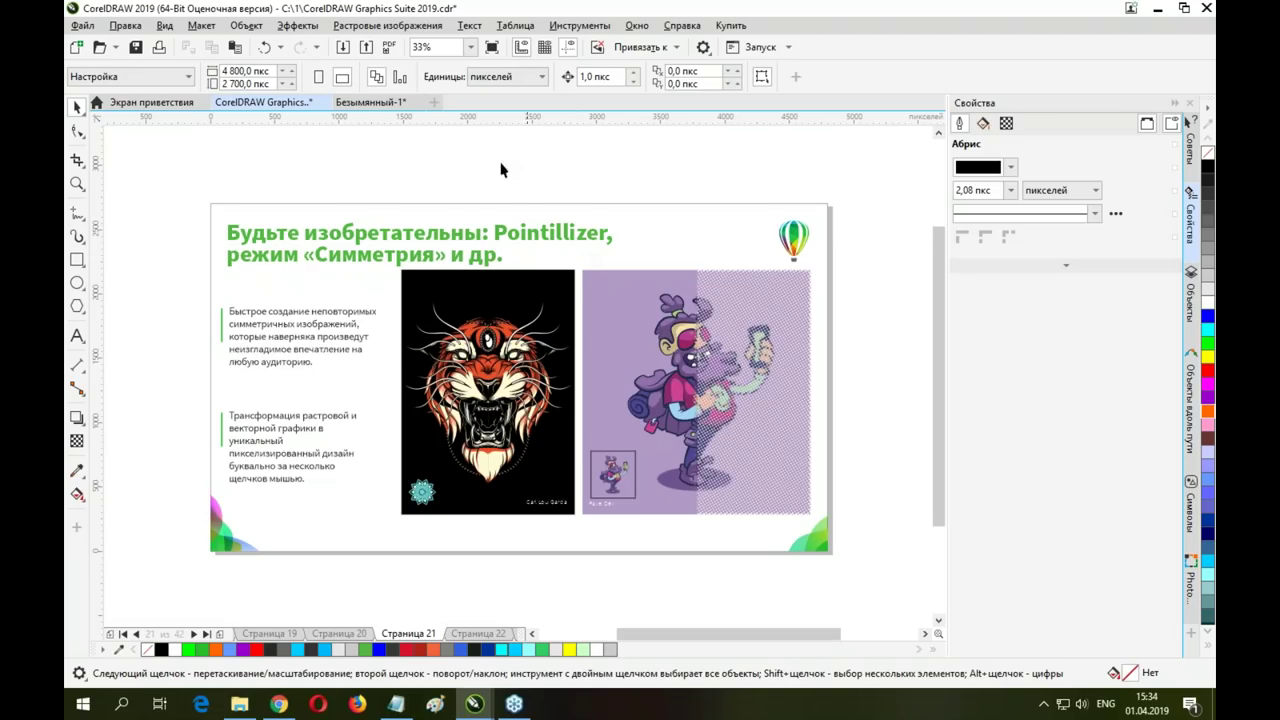
Back in Безымянный-1, scale the curled photo to 26.3% (about 625 × 779.41 px) and reposition it
left_click(373, 103)
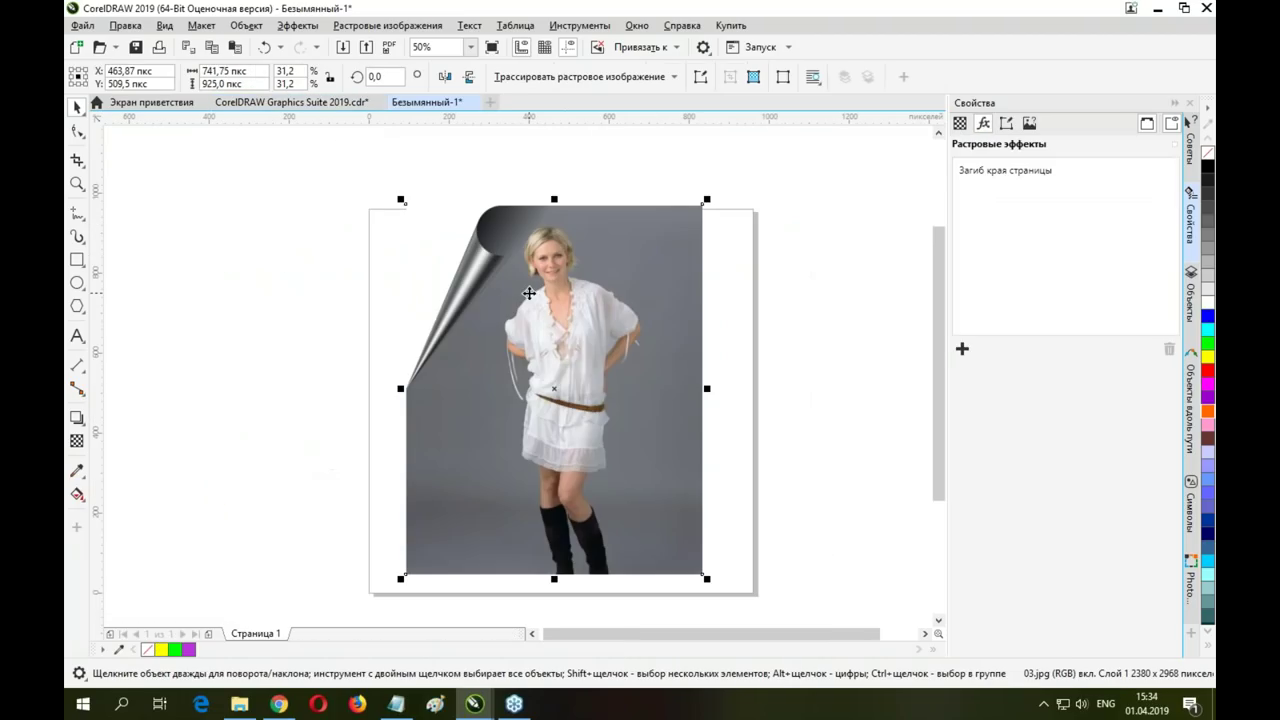
left_click_drag(707, 199, 660, 257)
left_click_drag(580, 317, 592, 287)
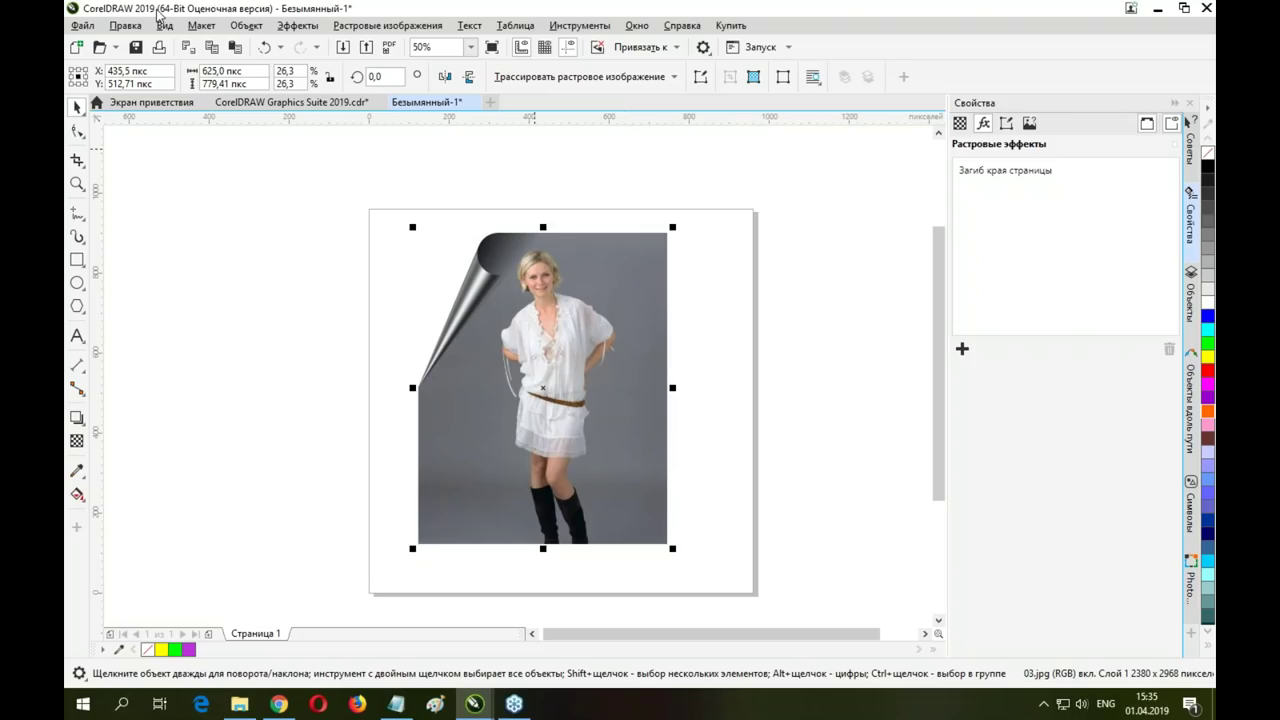
Look through the Save As file-type list, leave CDR selected, and cancel without saving
left_click(82, 25)
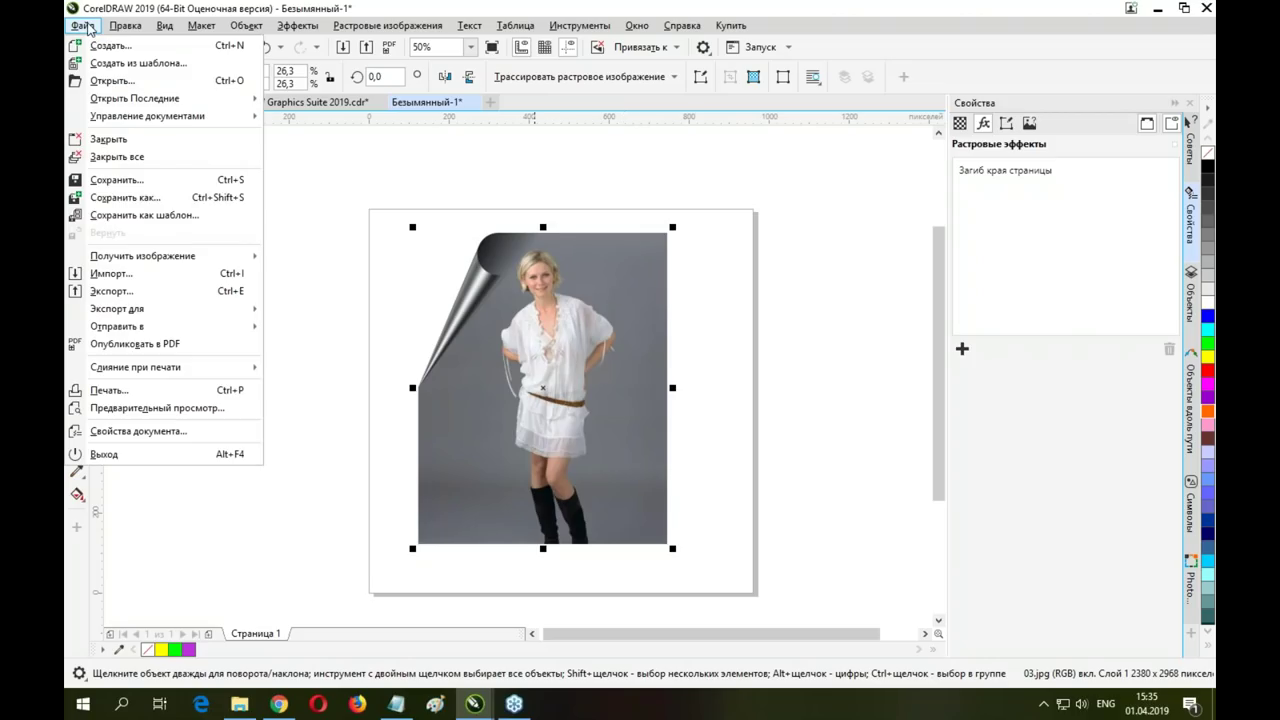
left_click(145, 197)
left_click(399, 293)
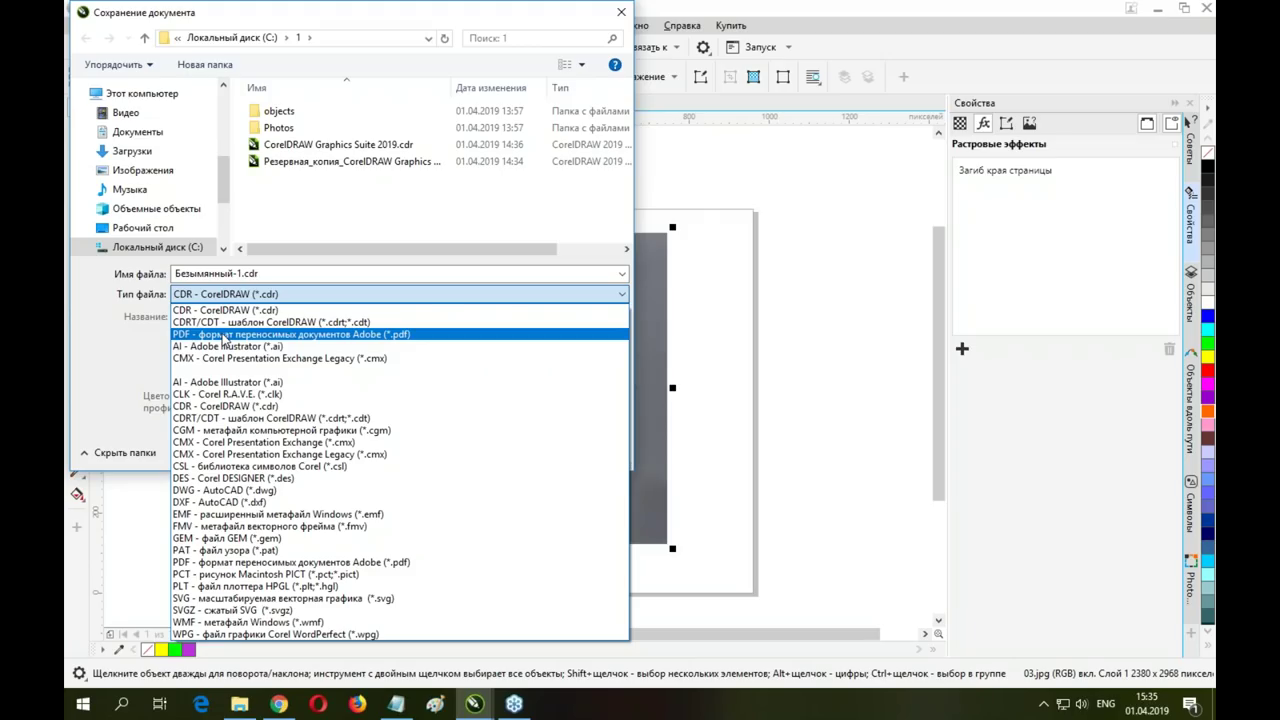
left_click(224, 336)
key("Escape")
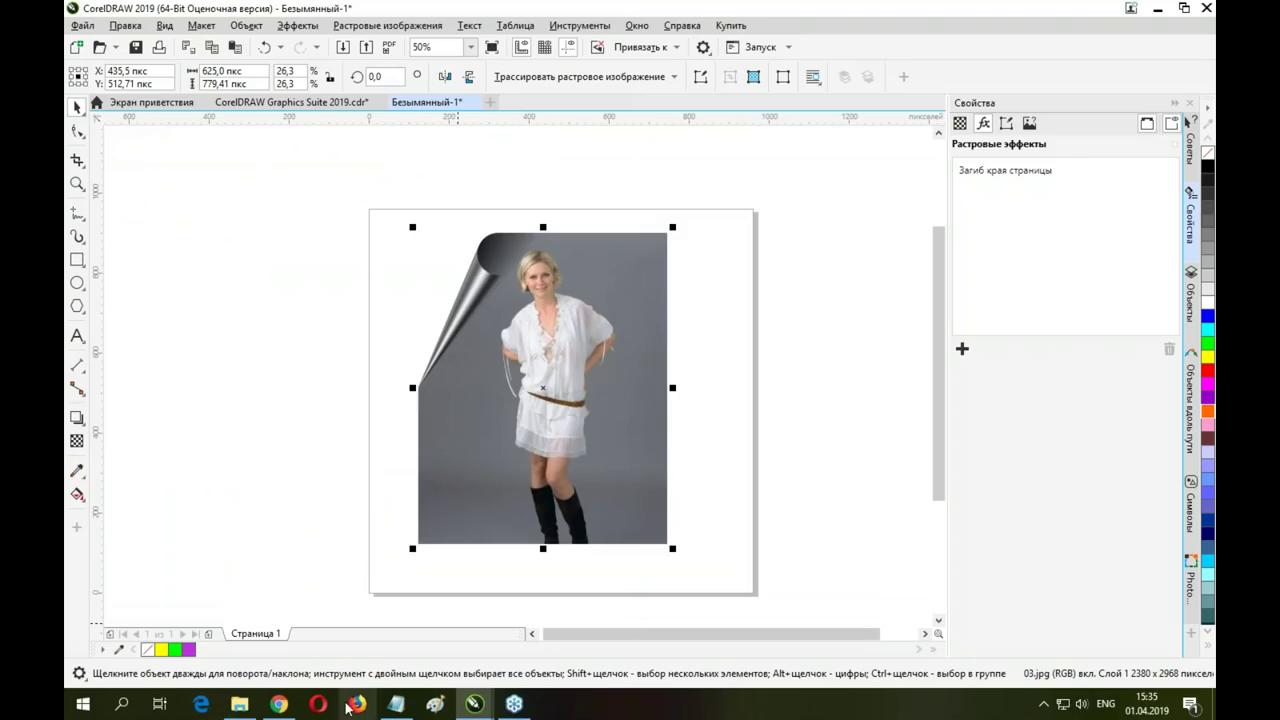
Glance at the presentation tab, then delete the photo from the untitled drawing
left_click(240, 104)
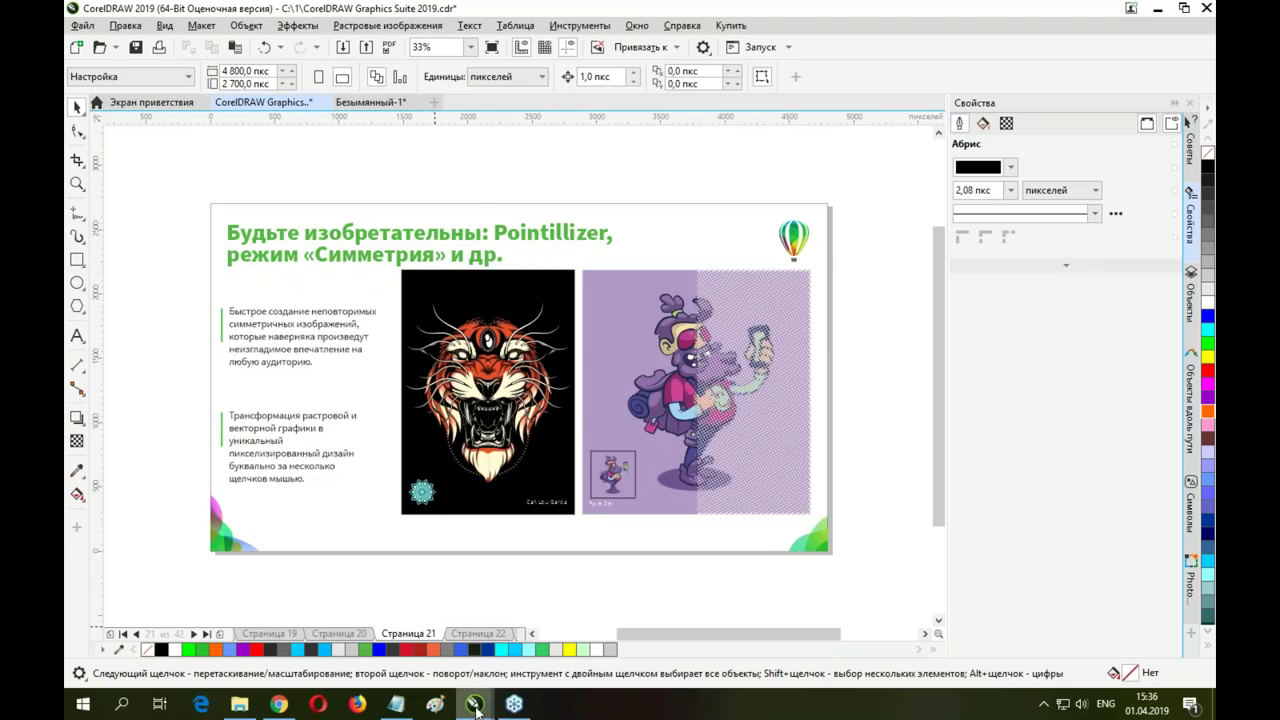
left_click(386, 104)
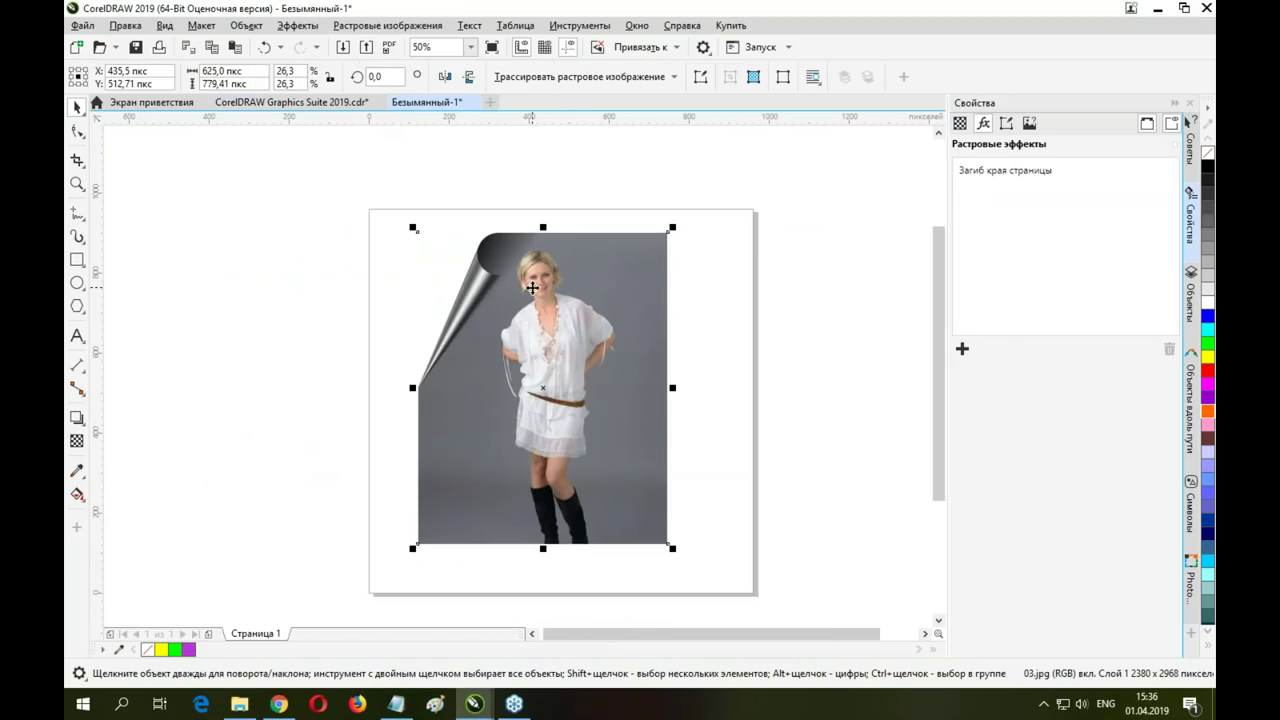
key("Delete")
Draw a rectangle near the page centre and apply the Pointillizer effect to it
left_click(77, 260)
mouse_move(437, 234)
left_mouse_down()
mouse_move(726, 486)
mouse_move(716, 521)
left_mouse_up()
left_click(290, 26)
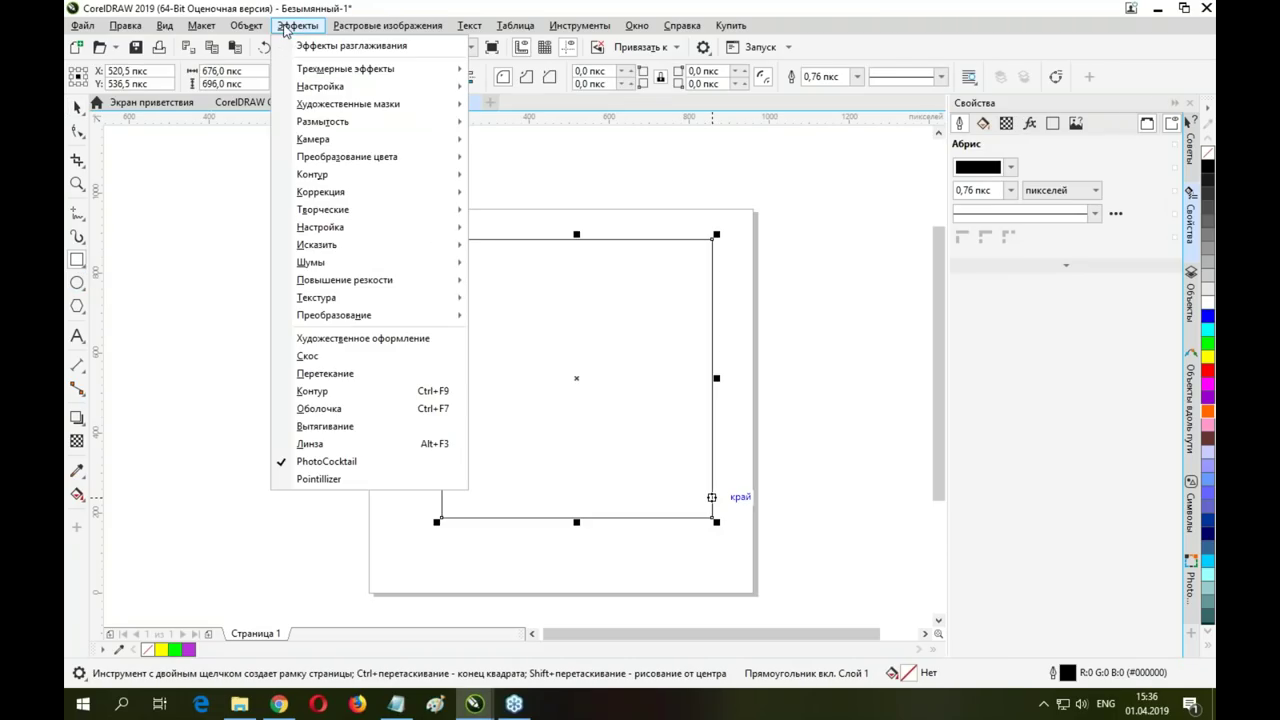
left_click(330, 479)
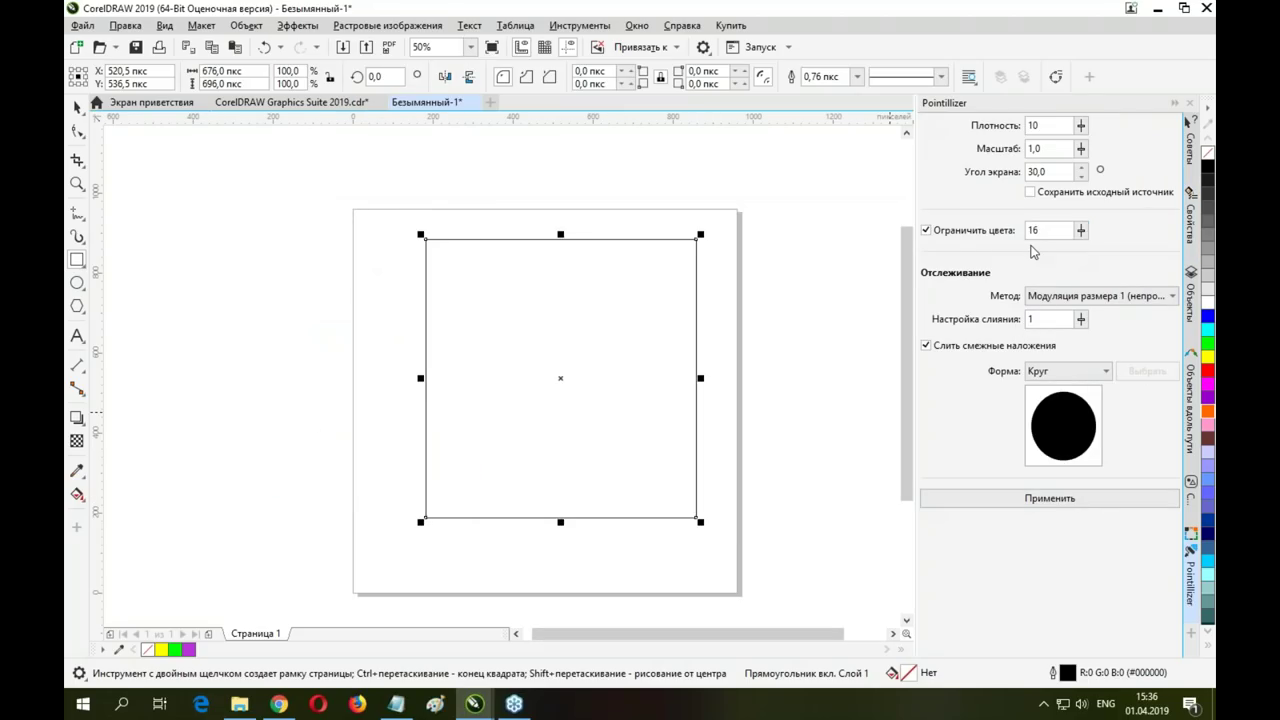
left_click(1111, 497)
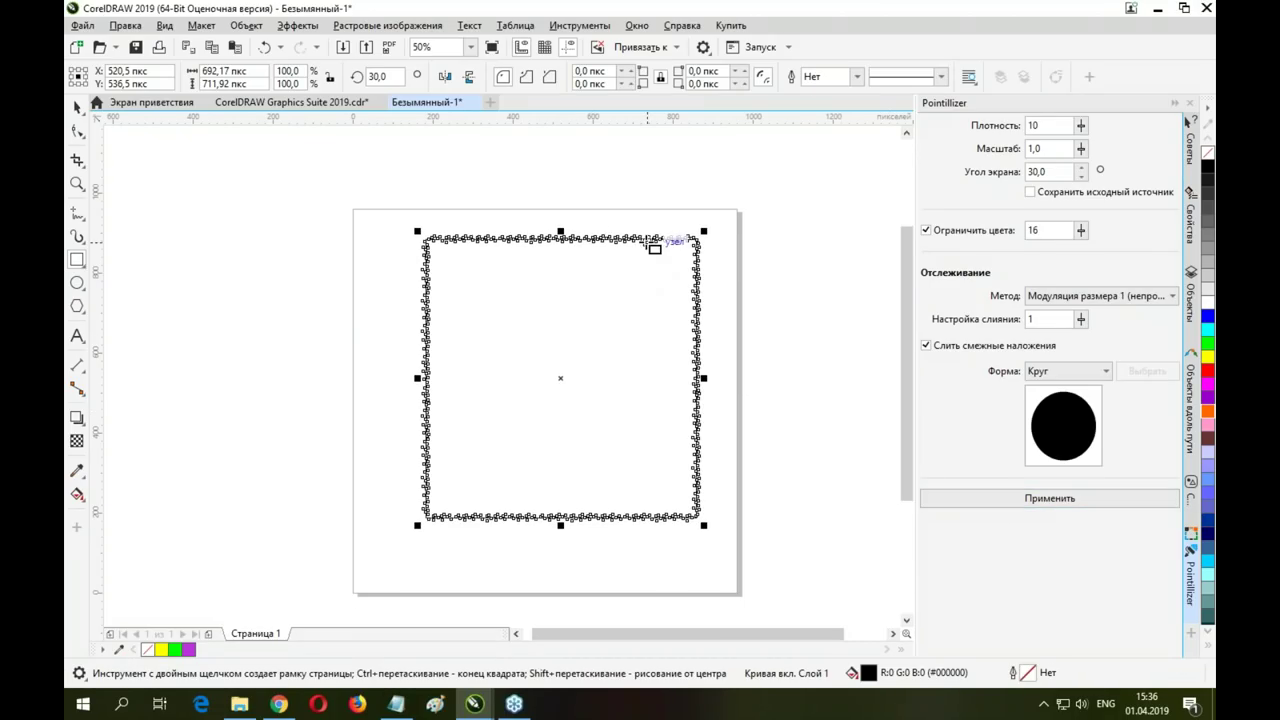
Undo Pointillizer, give the rectangle a black-to-white diagonal gradient, and reapply Pointillizer
scroll(591, 223, "up", 2)
key("ctrl+z")
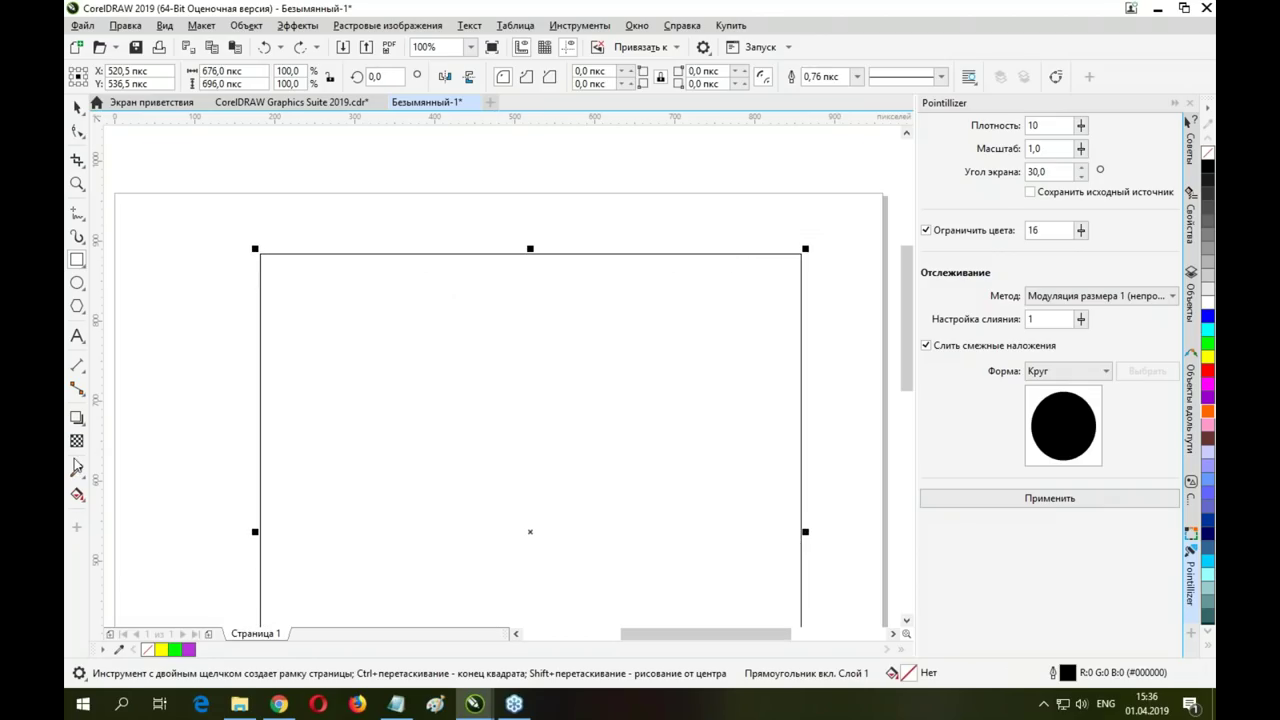
left_click(77, 494)
left_click_drag(439, 365, 720, 663)
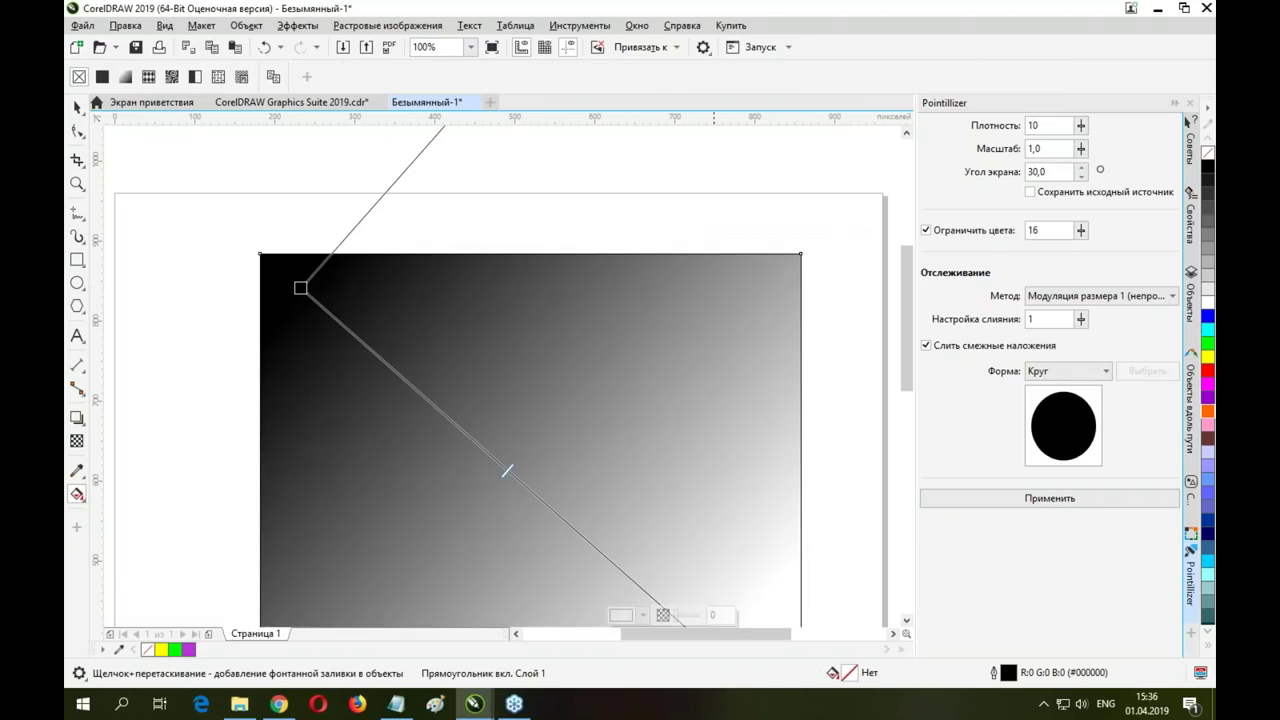
left_click(78, 108)
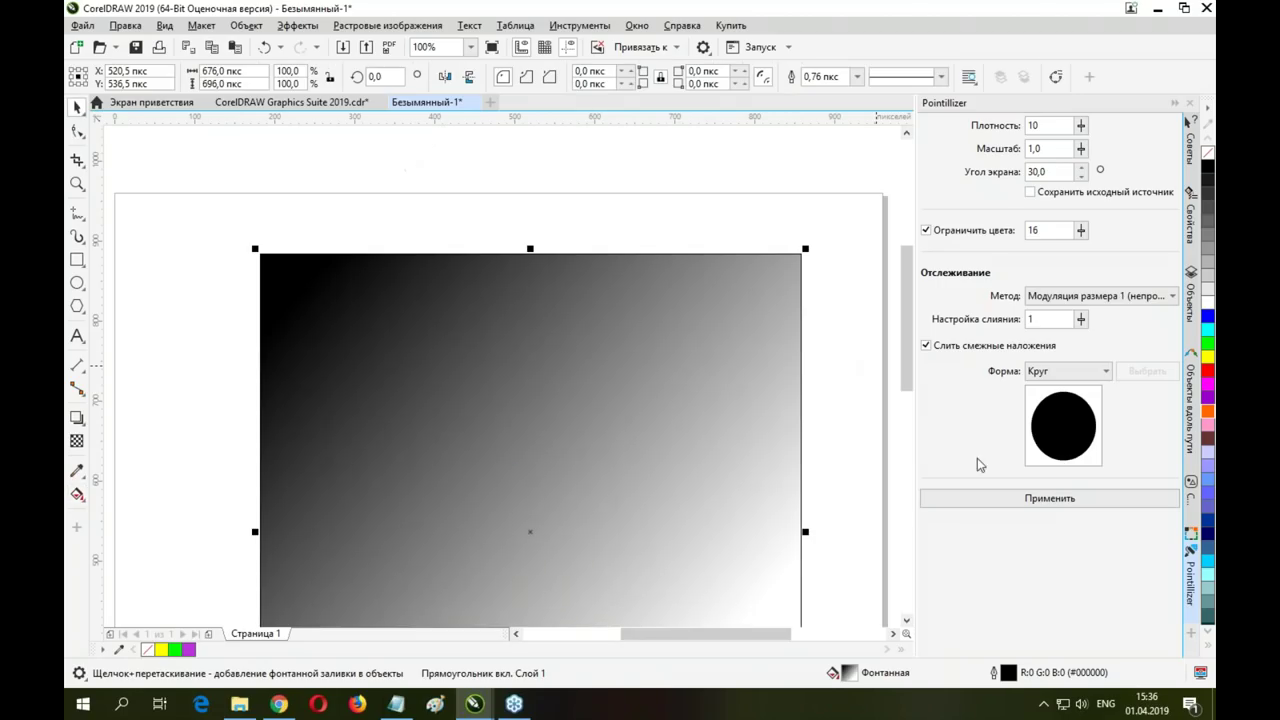
left_click(997, 495)
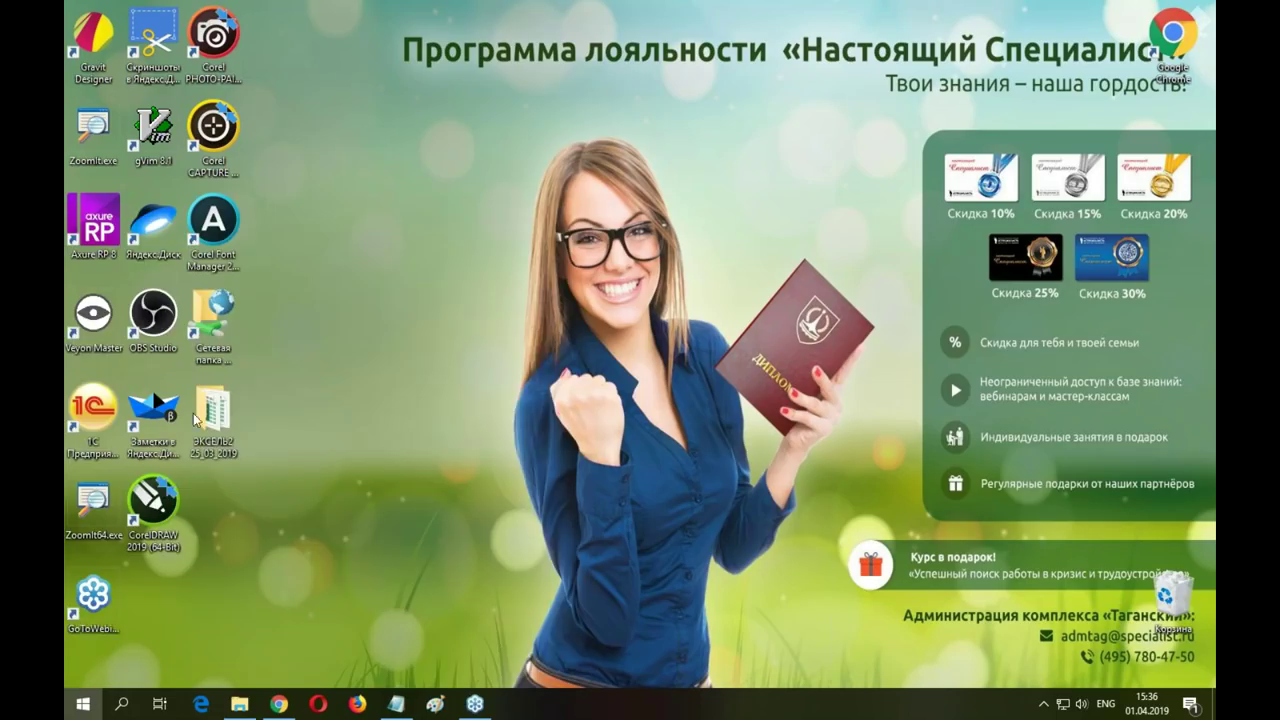
Launch CorelDRAW 2019 (64-Bit) from the CorelDRAW Graphics Suite 2019 Start menu folder
left_click(84, 700)
scroll(217, 272, "down", 3)
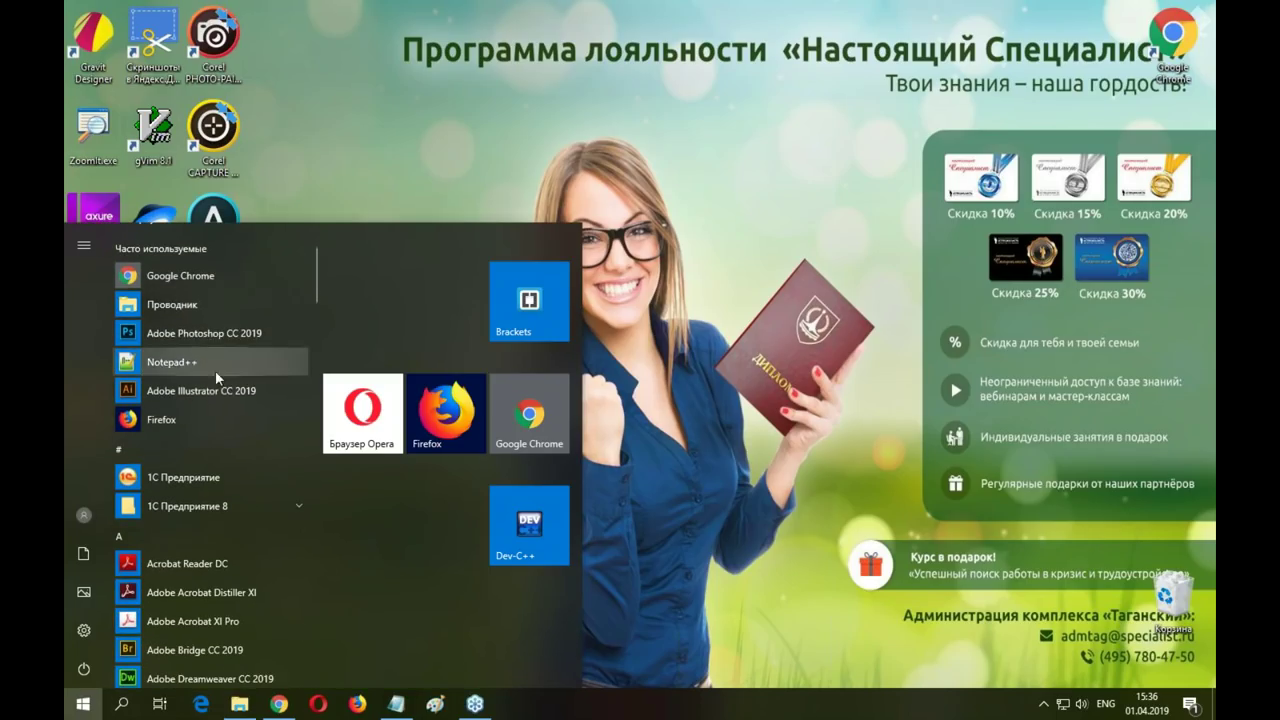
scroll(257, 415, "down", 6)
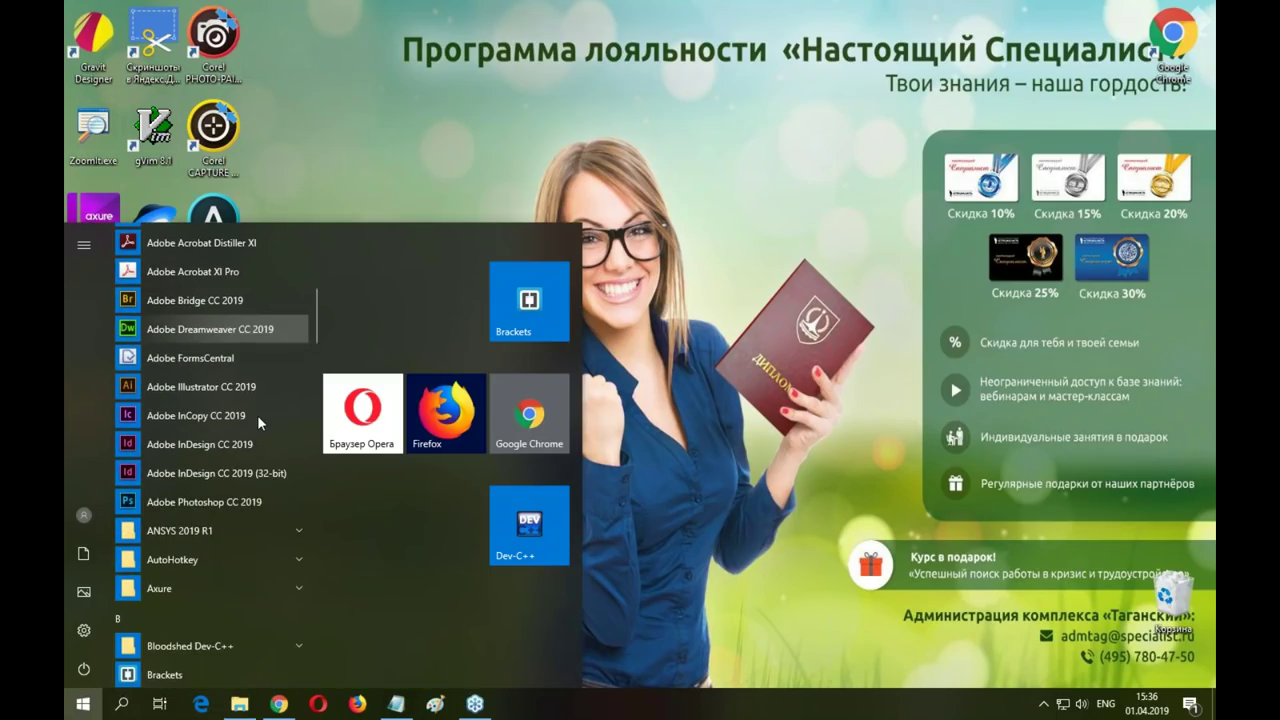
scroll(227, 500, "down", 7)
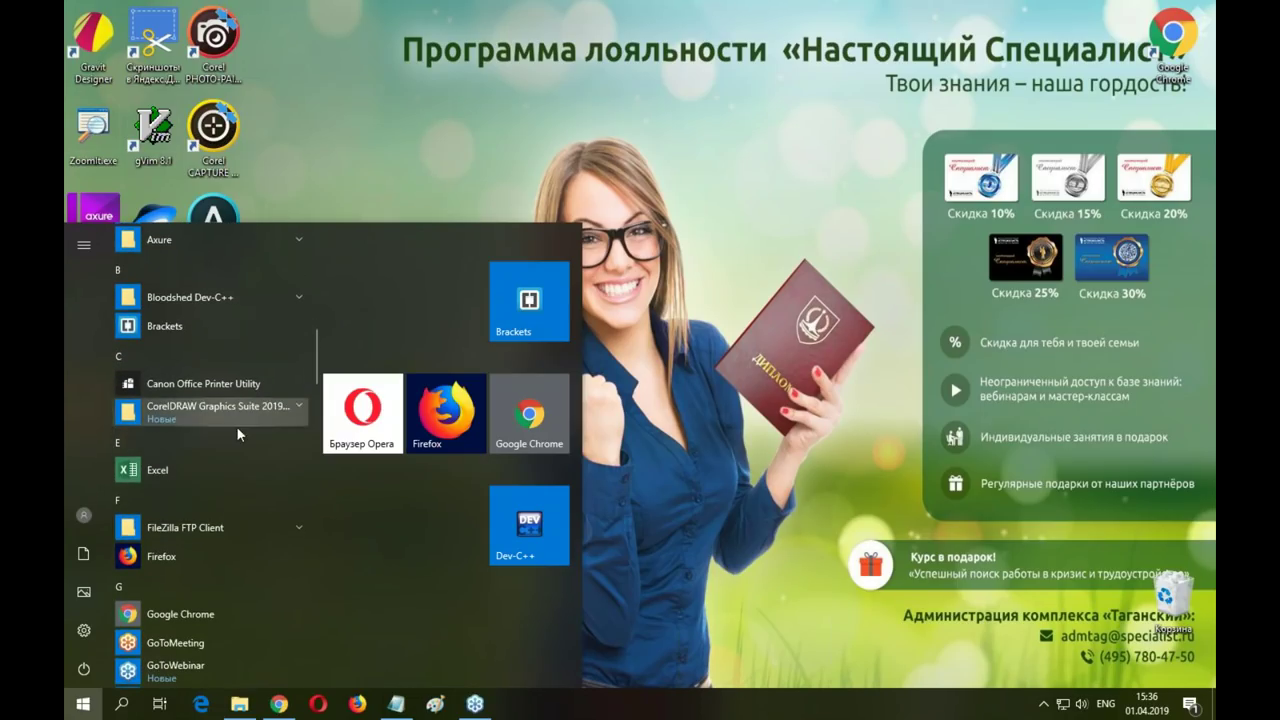
left_click(301, 406)
left_click(255, 530)
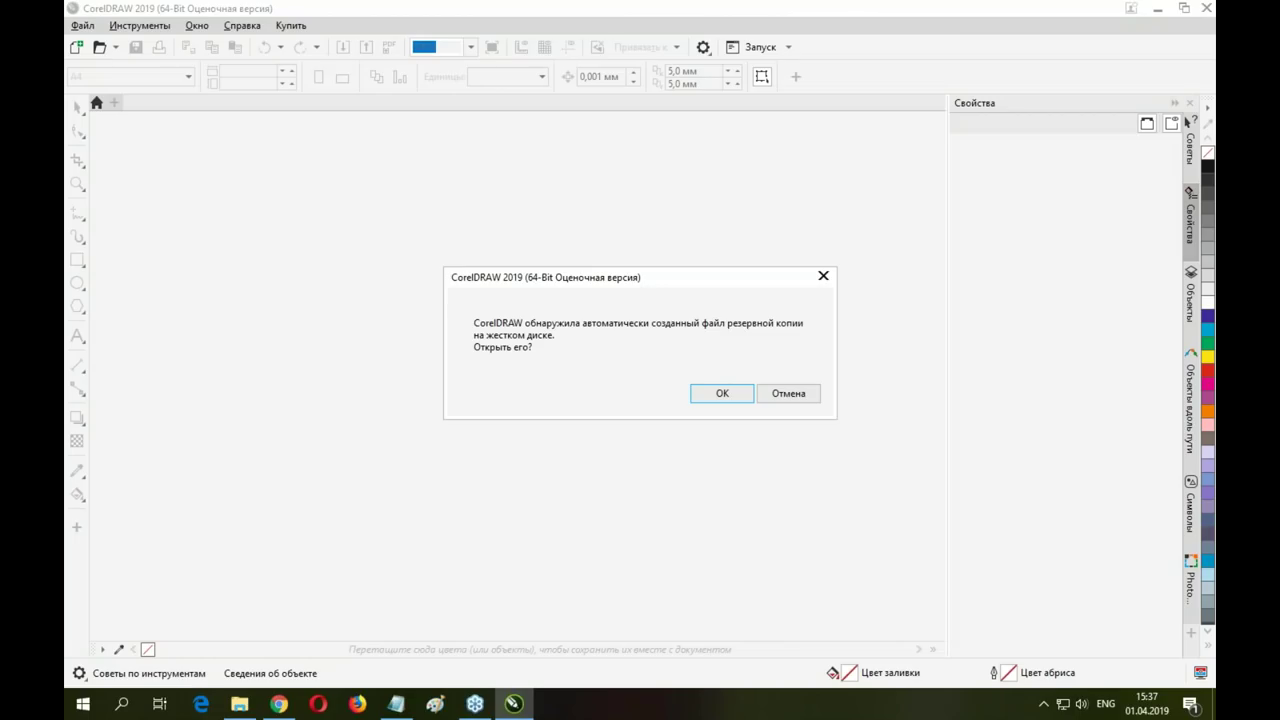
Recover the automatic backup, select the woman's photo and view its applied effects
left_click(723, 393)
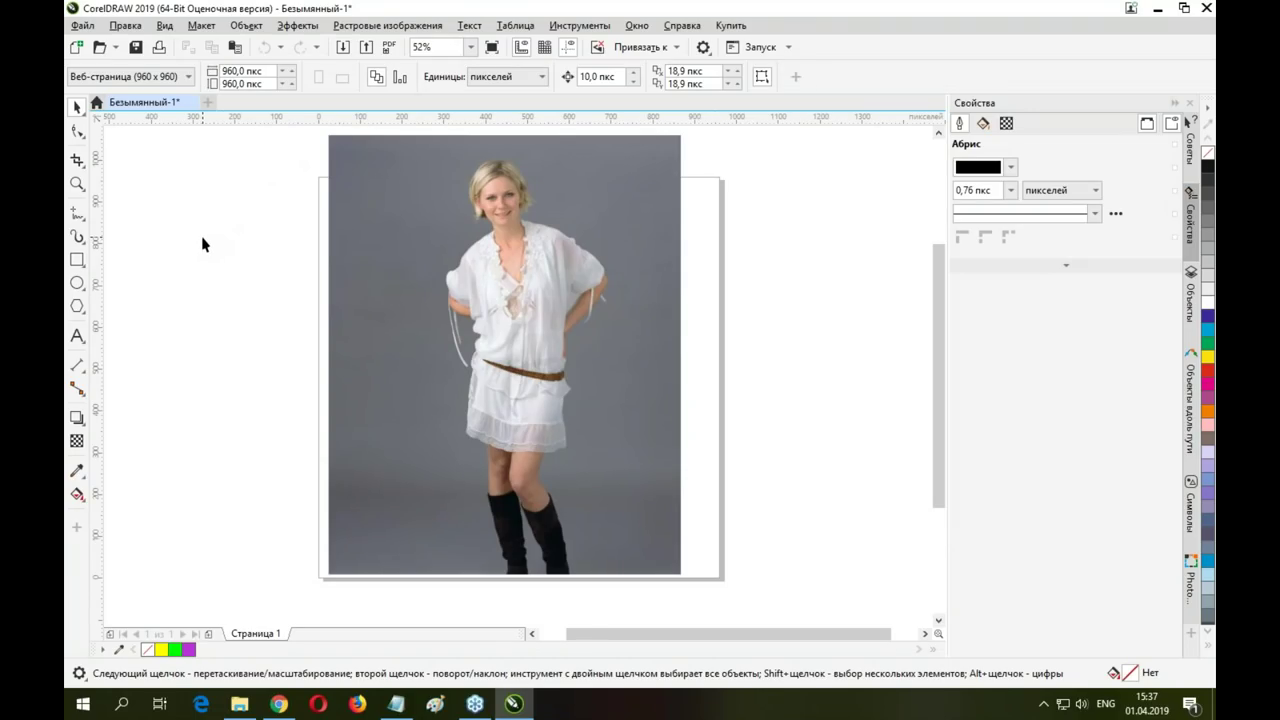
left_click(507, 272)
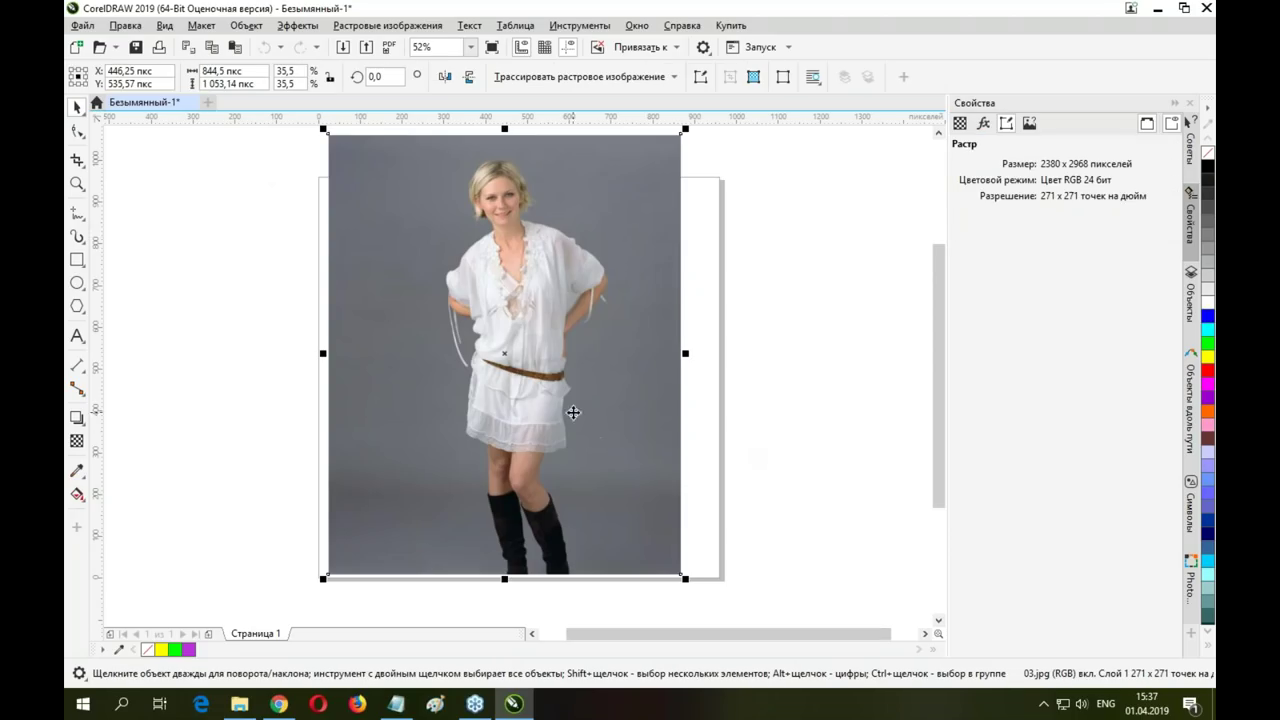
left_click(984, 123)
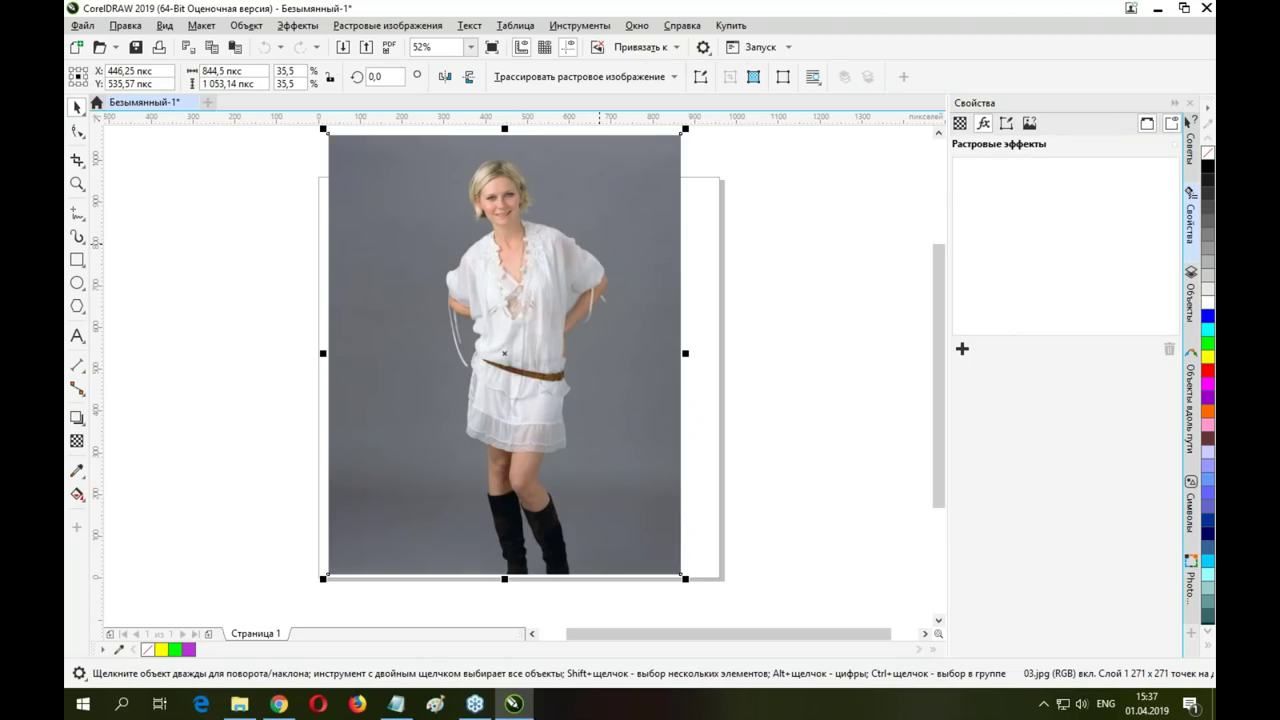
Reopen CorelDRAW Graphics Suite 2019.cdr from the File menu's recent-files list
left_click(82, 25)
mouse_move(118, 117)
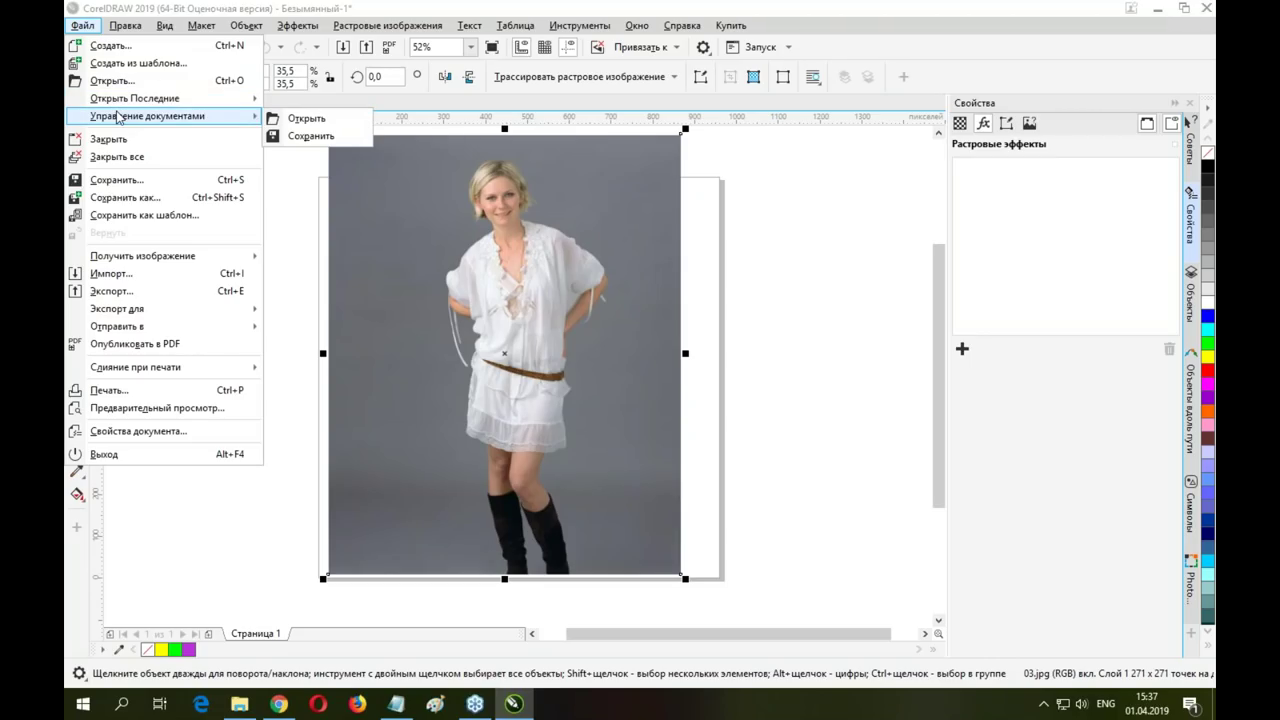
mouse_move(150, 98)
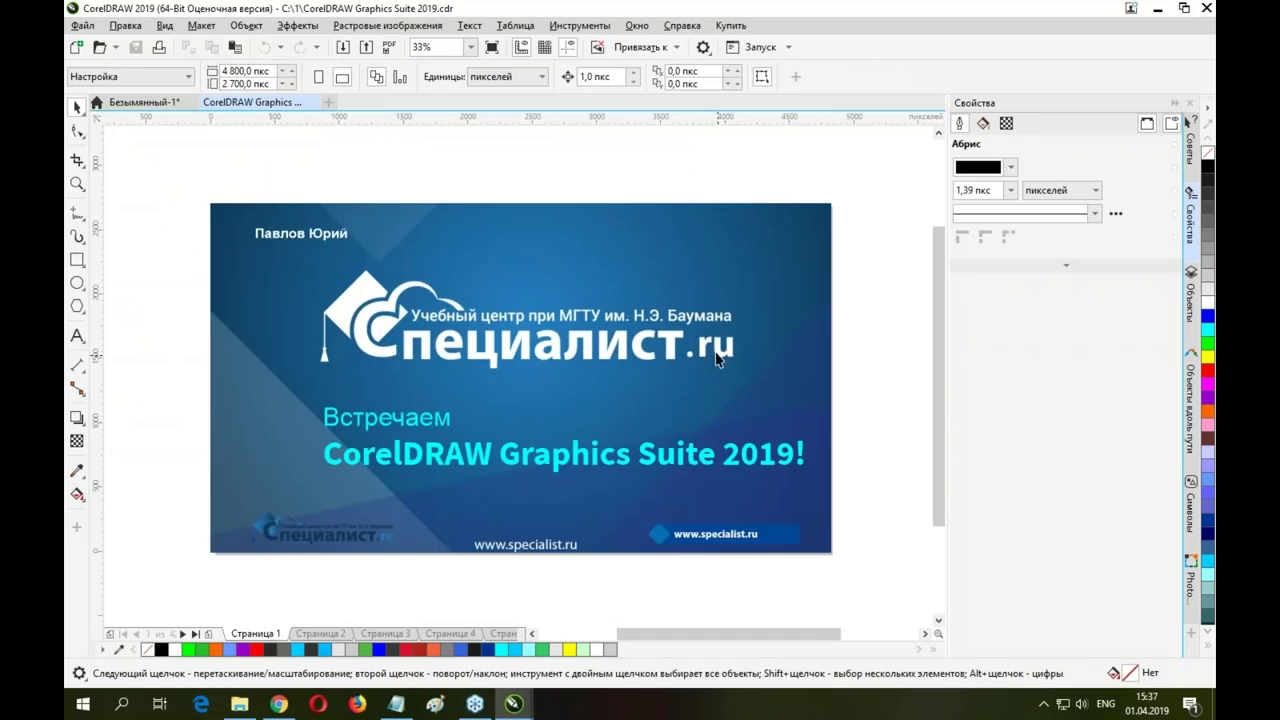
Page forward through the presentation to page 11 with the lioness artwork
left_click(512, 633)
left_click(507, 633)
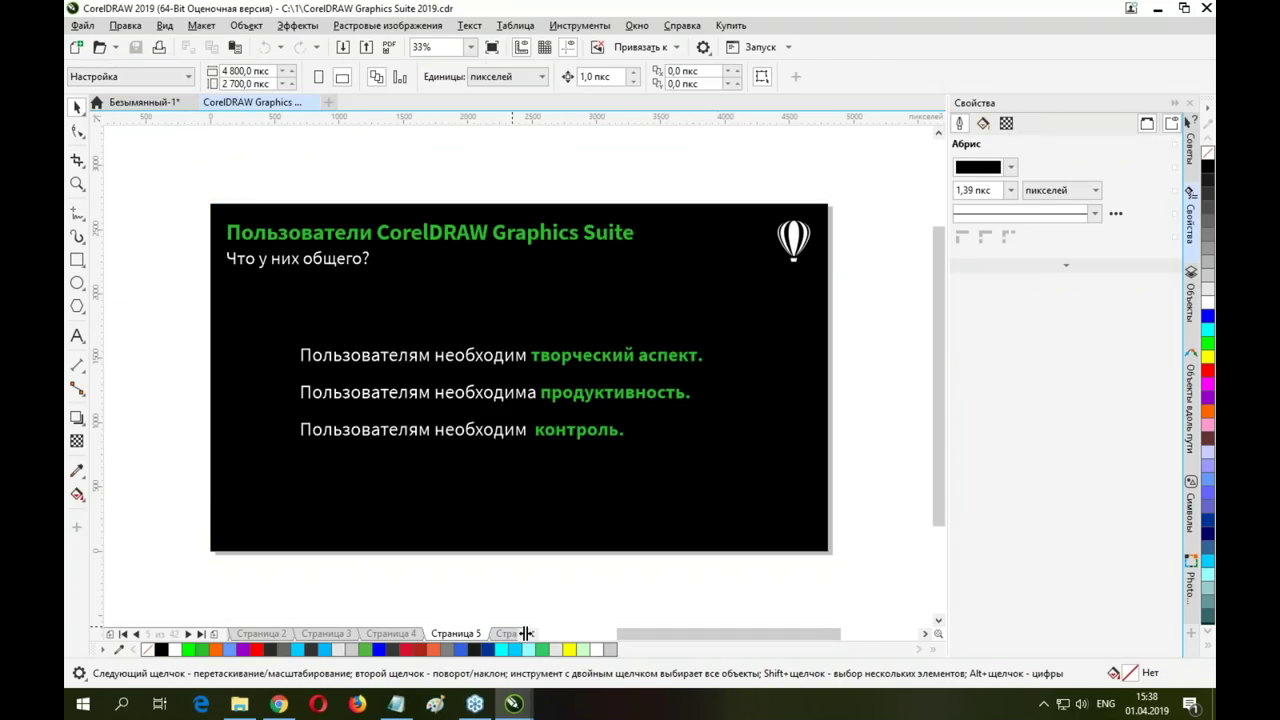
left_click(507, 633)
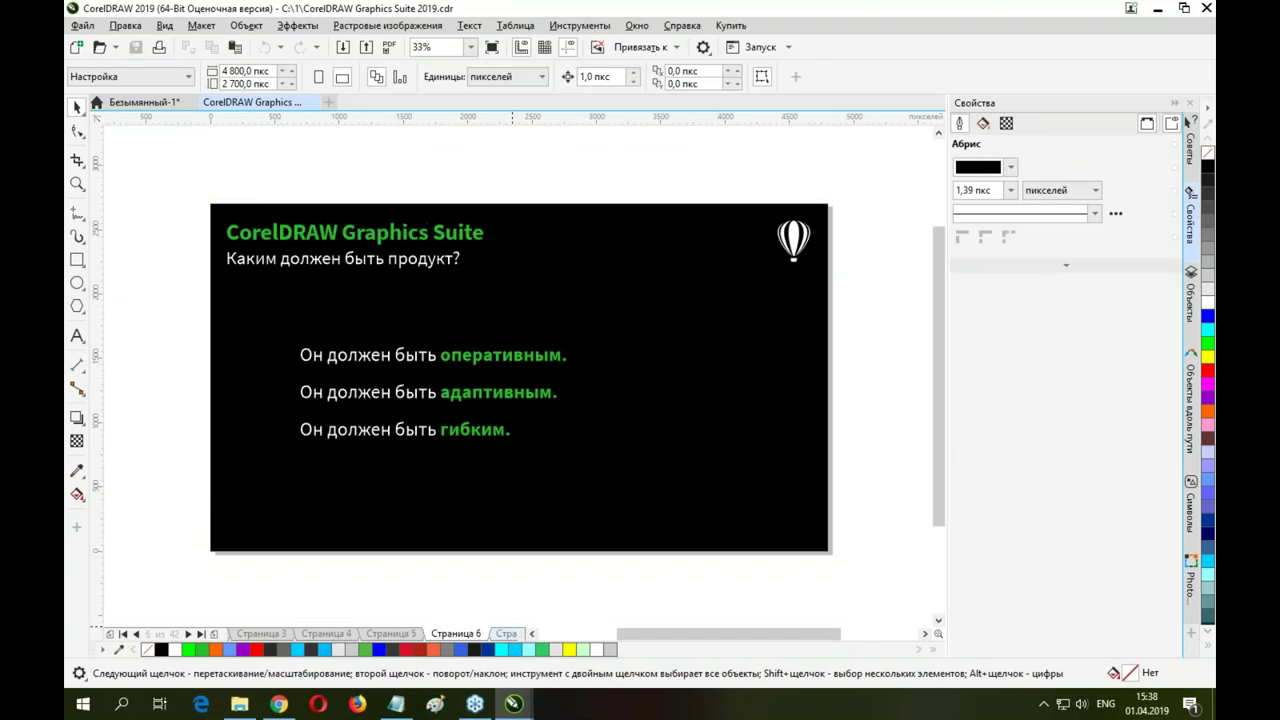
left_click(507, 633)
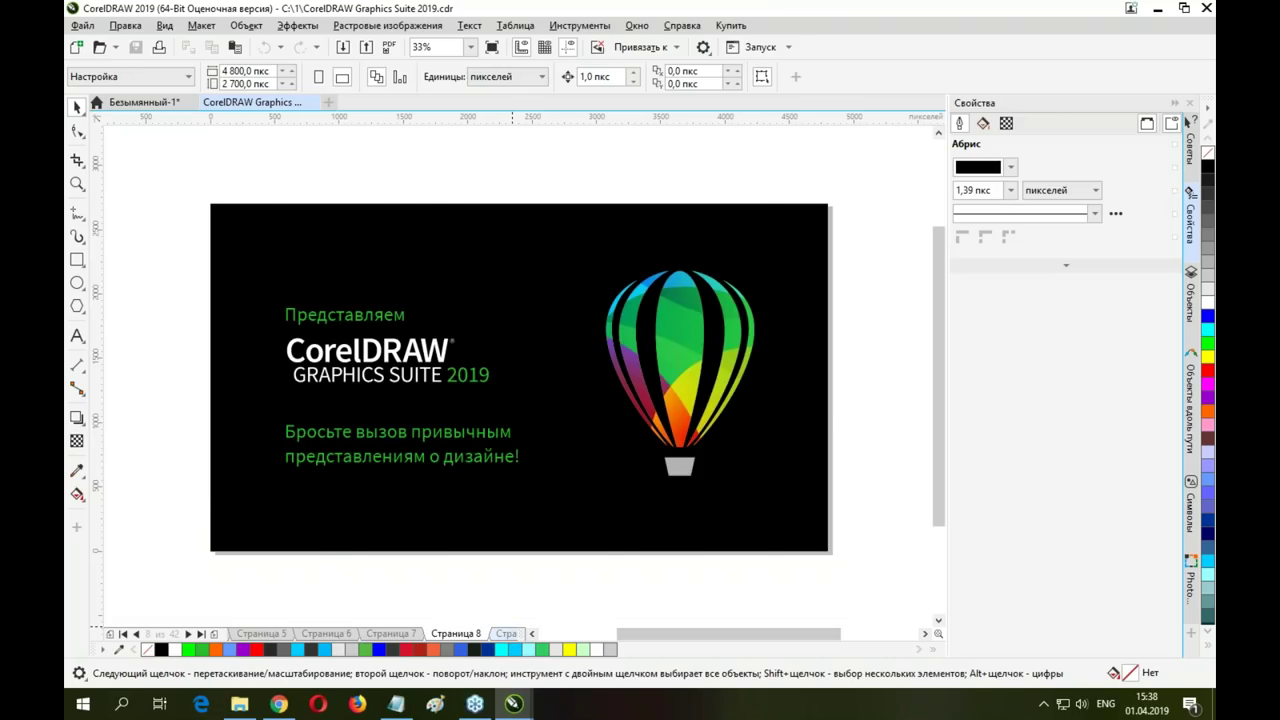
left_click(507, 633)
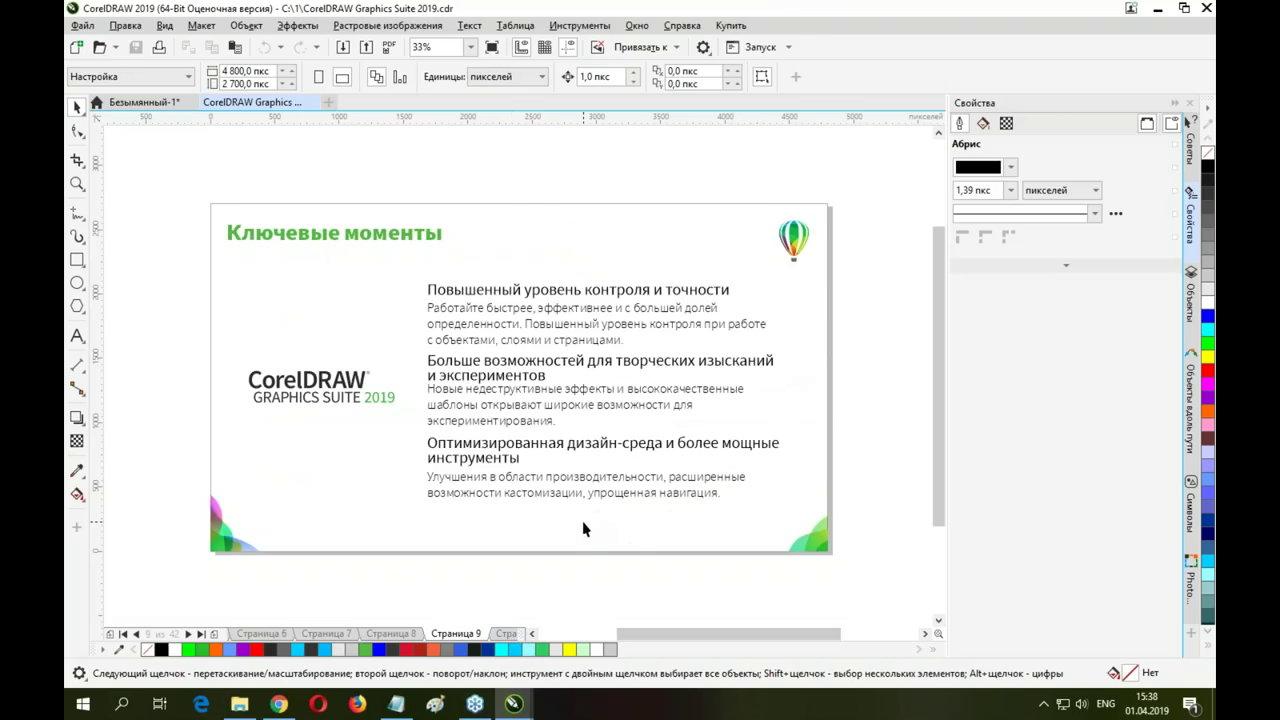
left_click(508, 633)
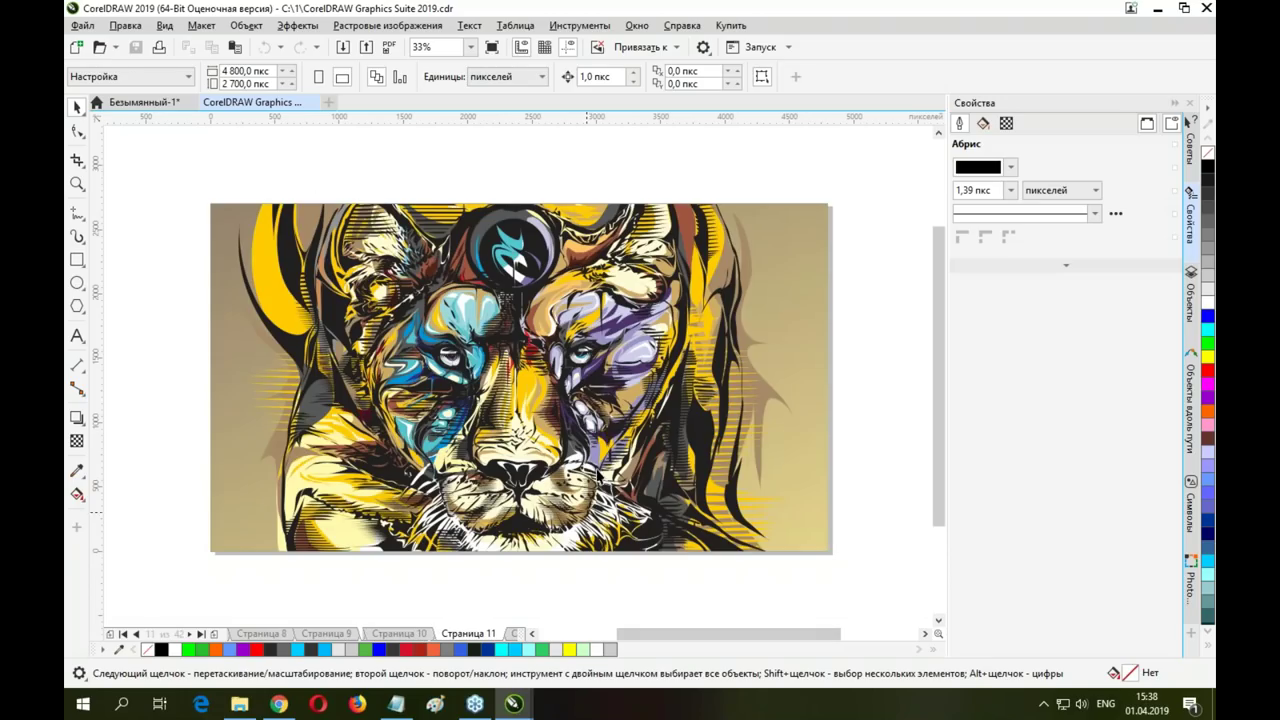
Select the lioness artwork and ungroup all of its parts
left_click(545, 321)
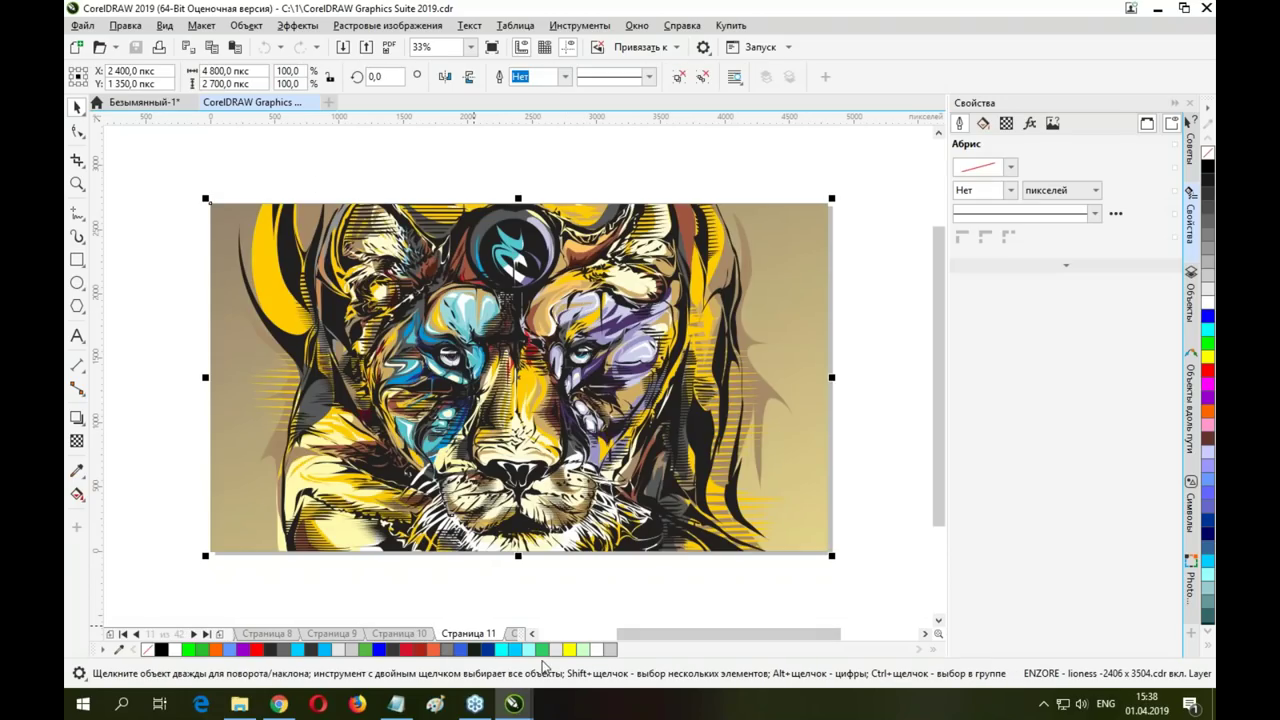
left_click(245, 25)
mouse_move(306, 298)
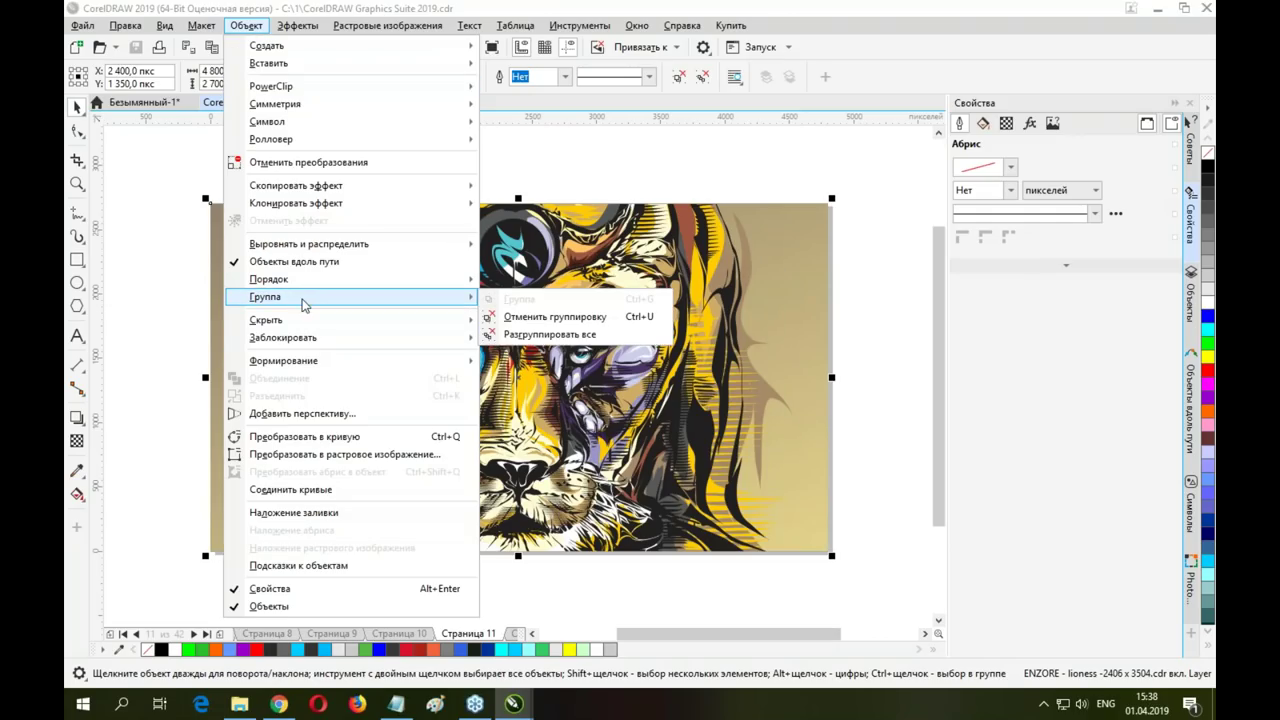
left_click(563, 335)
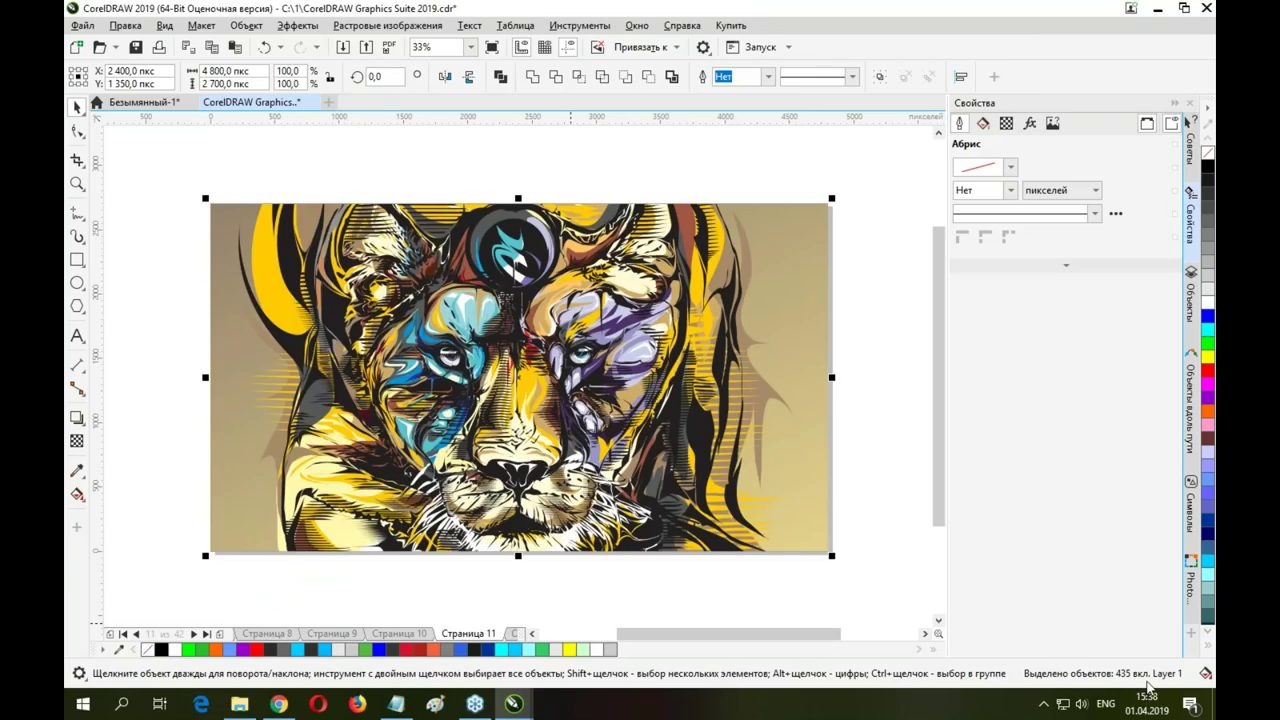
left_click(245, 26)
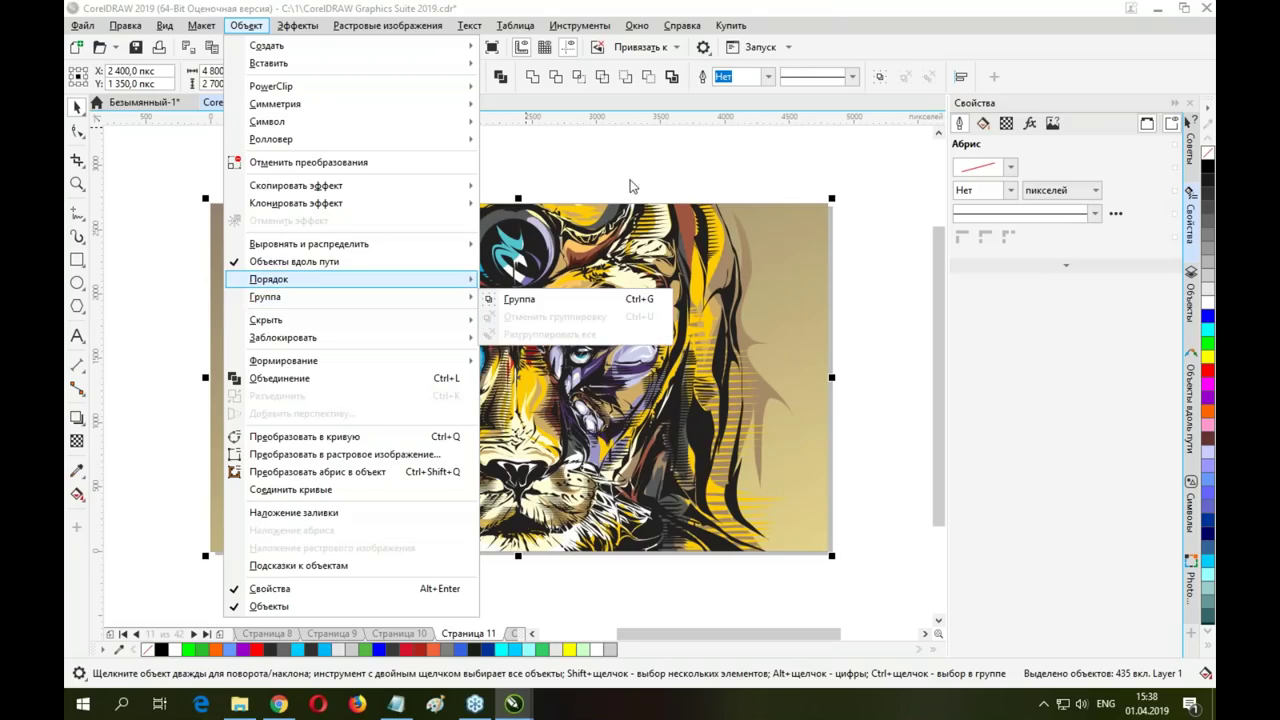
left_click(630, 170)
Page ahead to the Pointillizer and Symmetry page, Страница 21
key("Page_Down")
key("Page_Down")
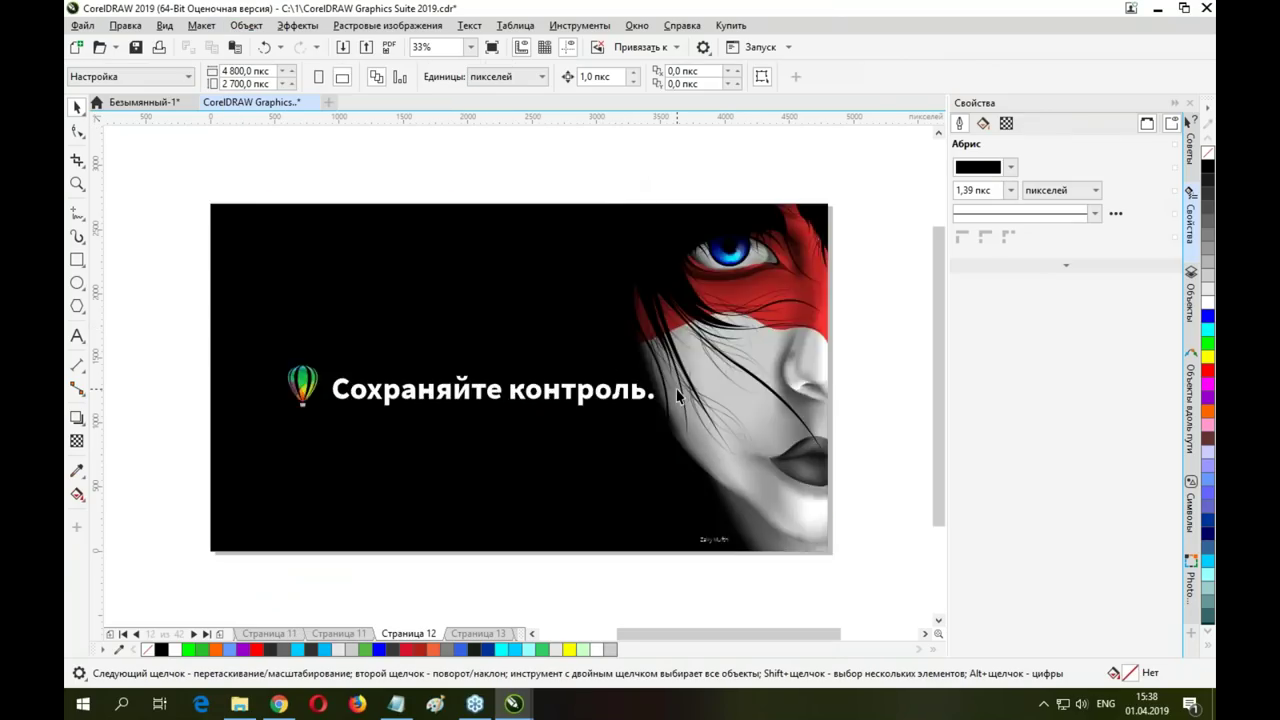
key("Page_Down")
key("Page_Down")
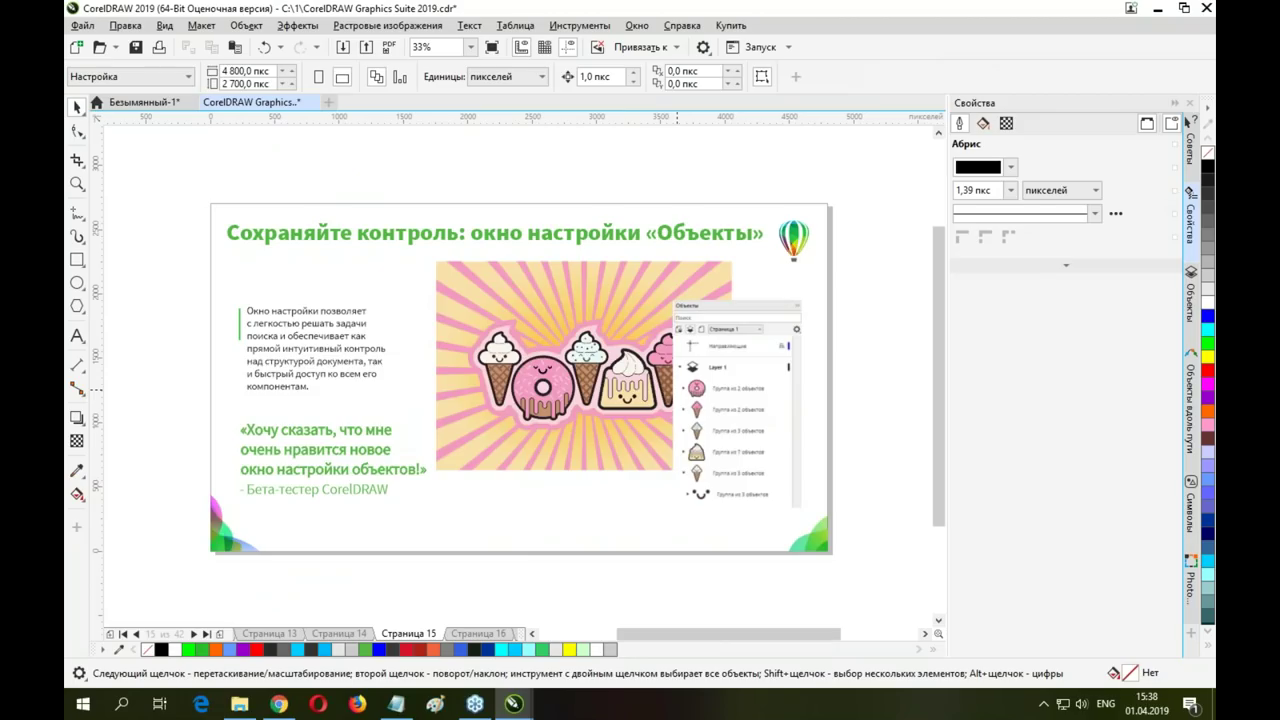
key("Page_Down")
key("Page_Down")
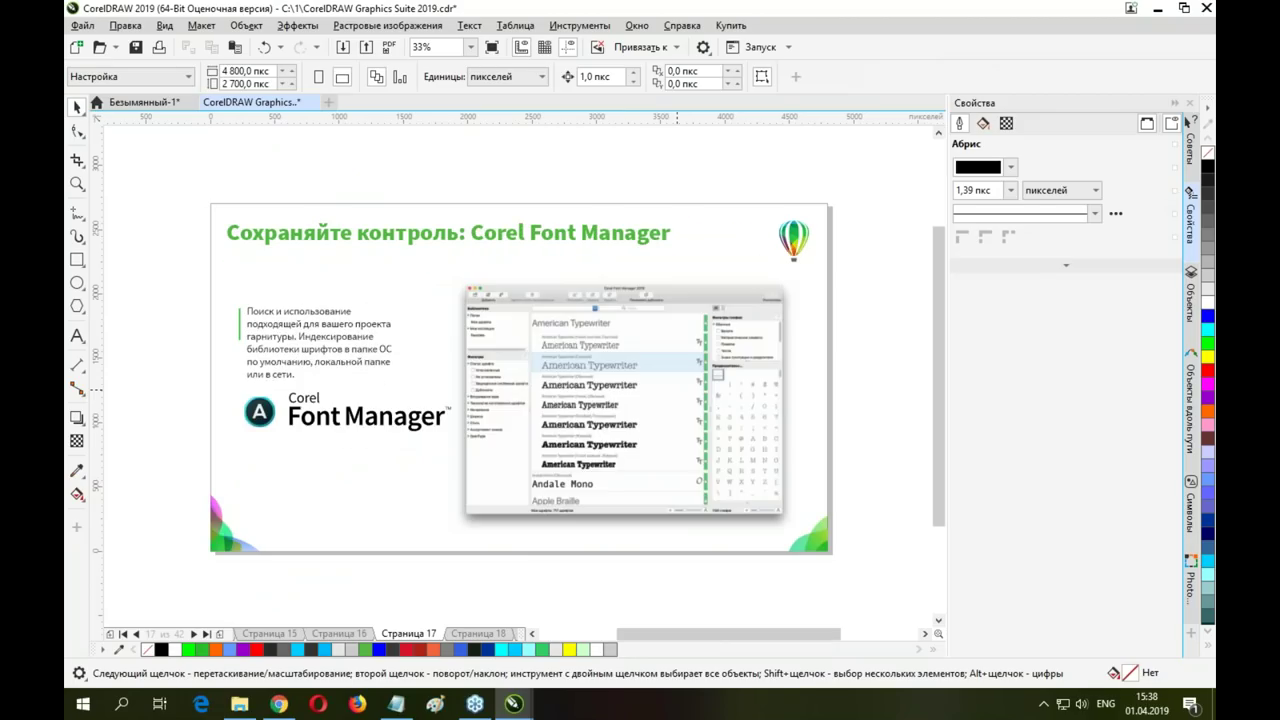
key("Page_Down")
key("Page_Down")
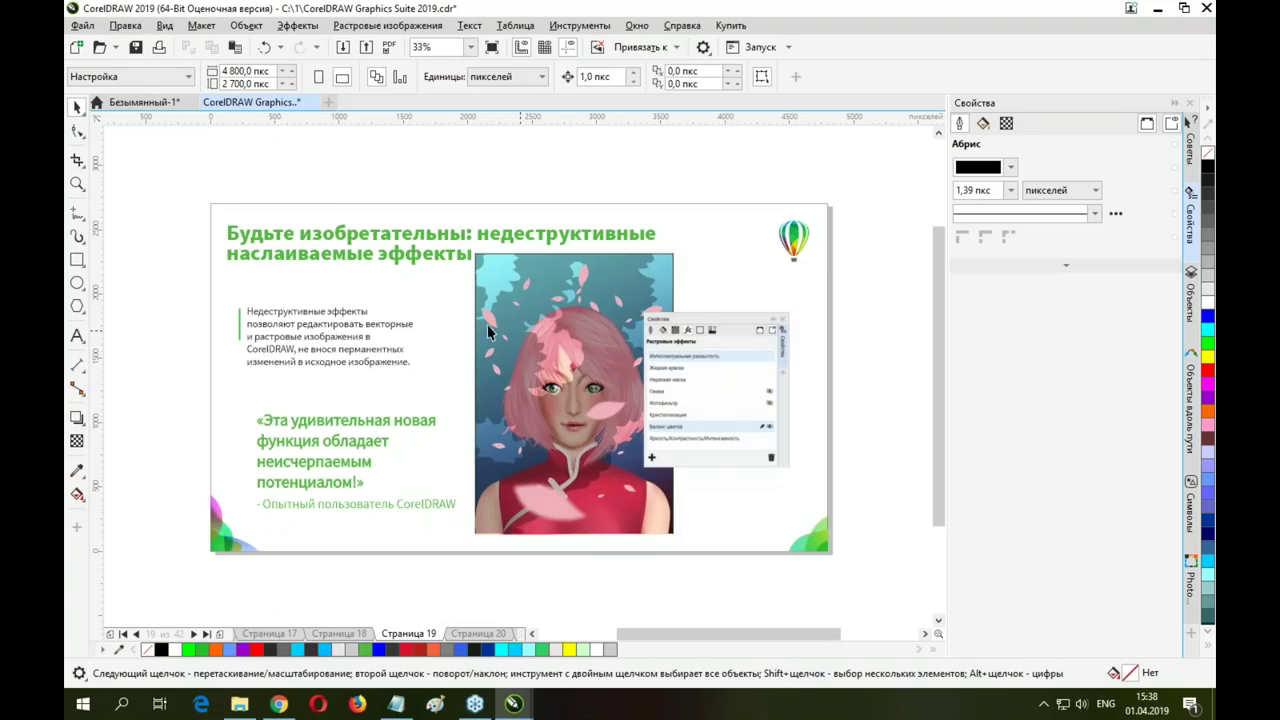
key("Page_Down")
key("Page_Down")
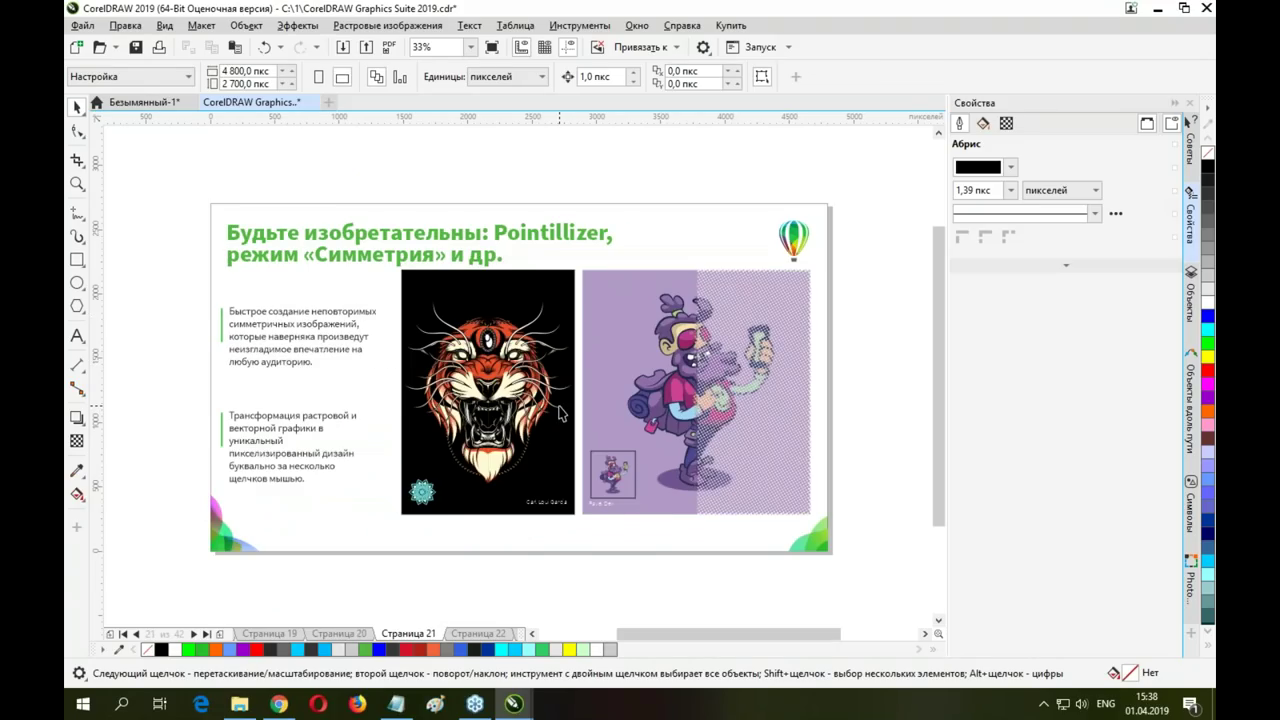
key("Page_Down")
key("Page_Up")
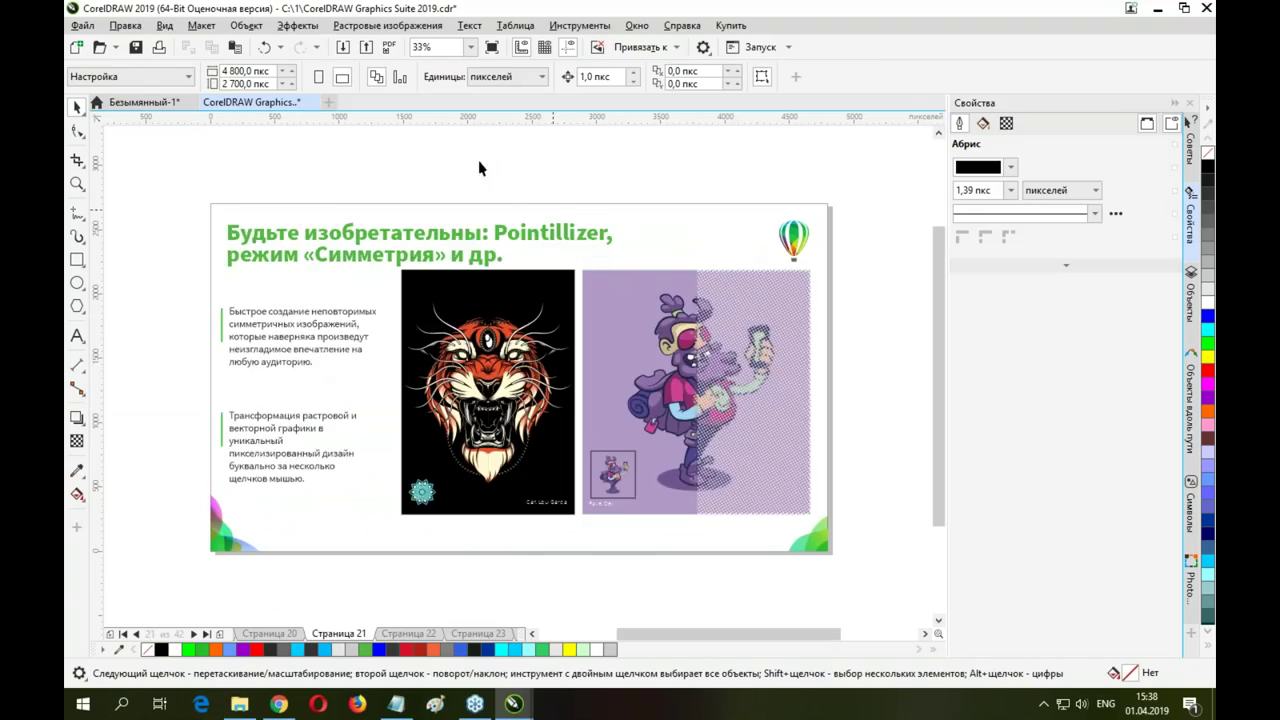
Browse the Окно and Справка menus, then open Инструменты > Управление цветом
left_click(632, 27)
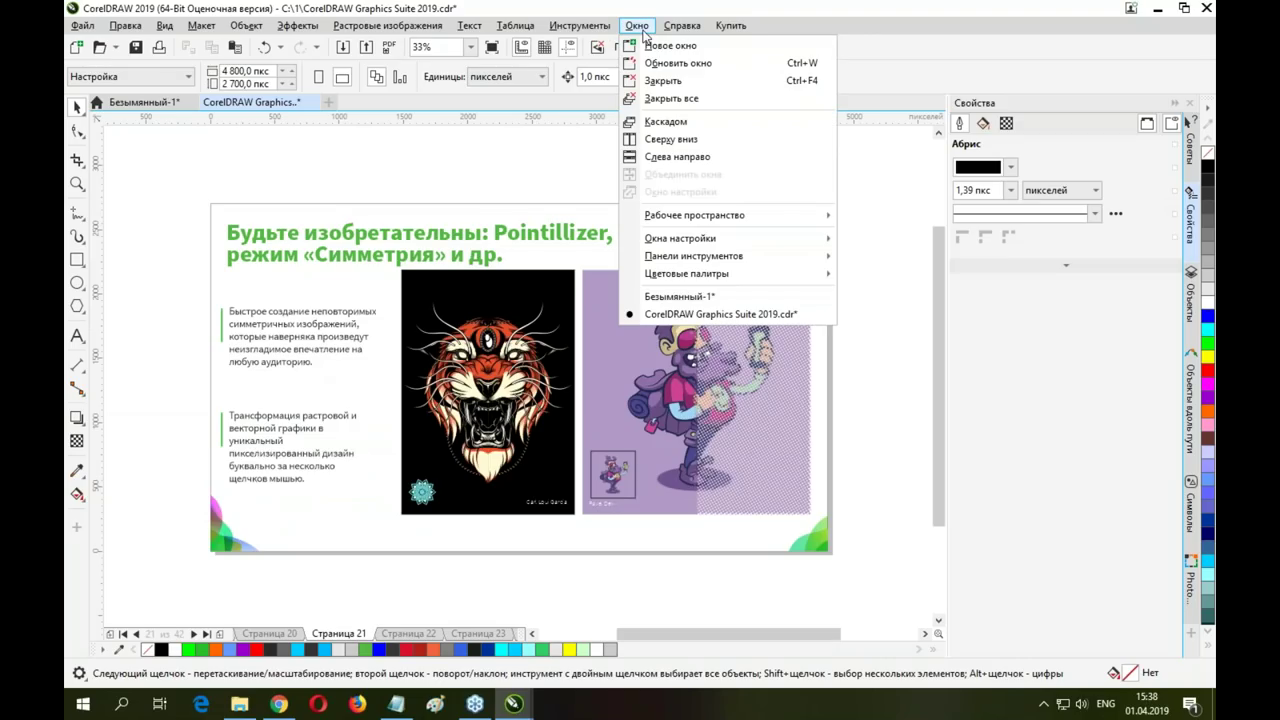
mouse_move(683, 28)
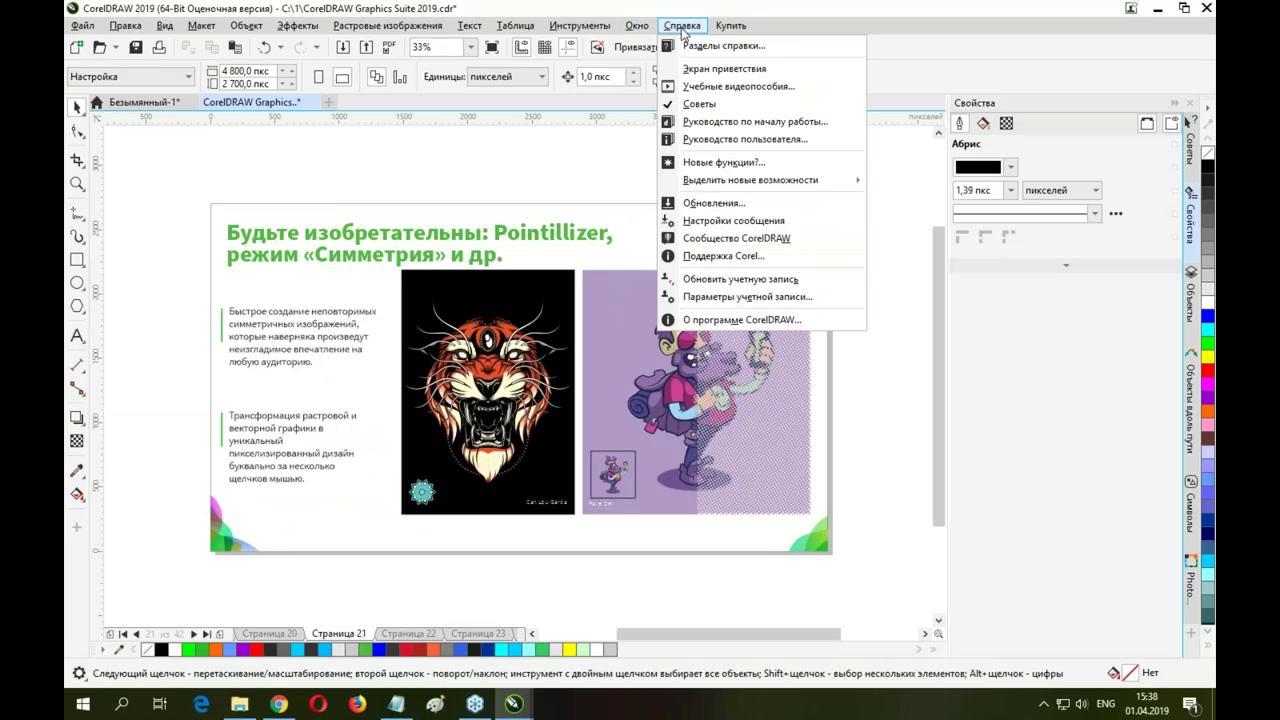
mouse_move(588, 30)
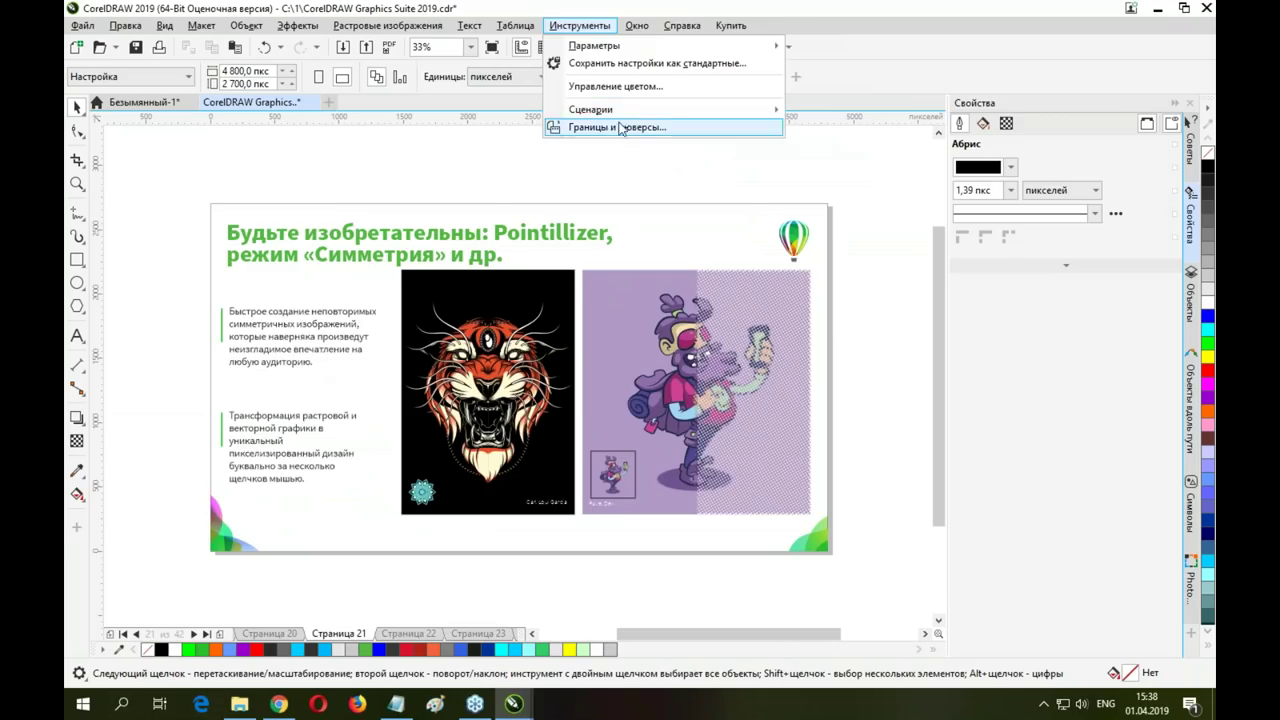
left_click(620, 86)
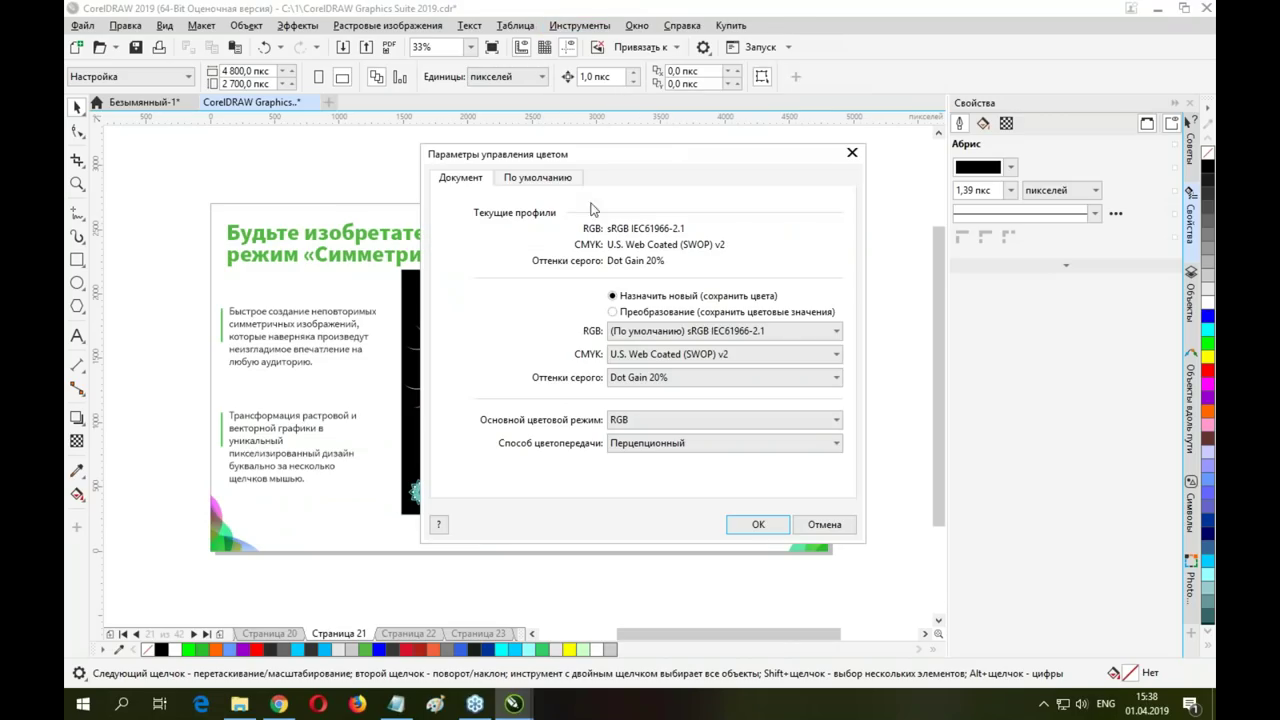
left_click(724, 360)
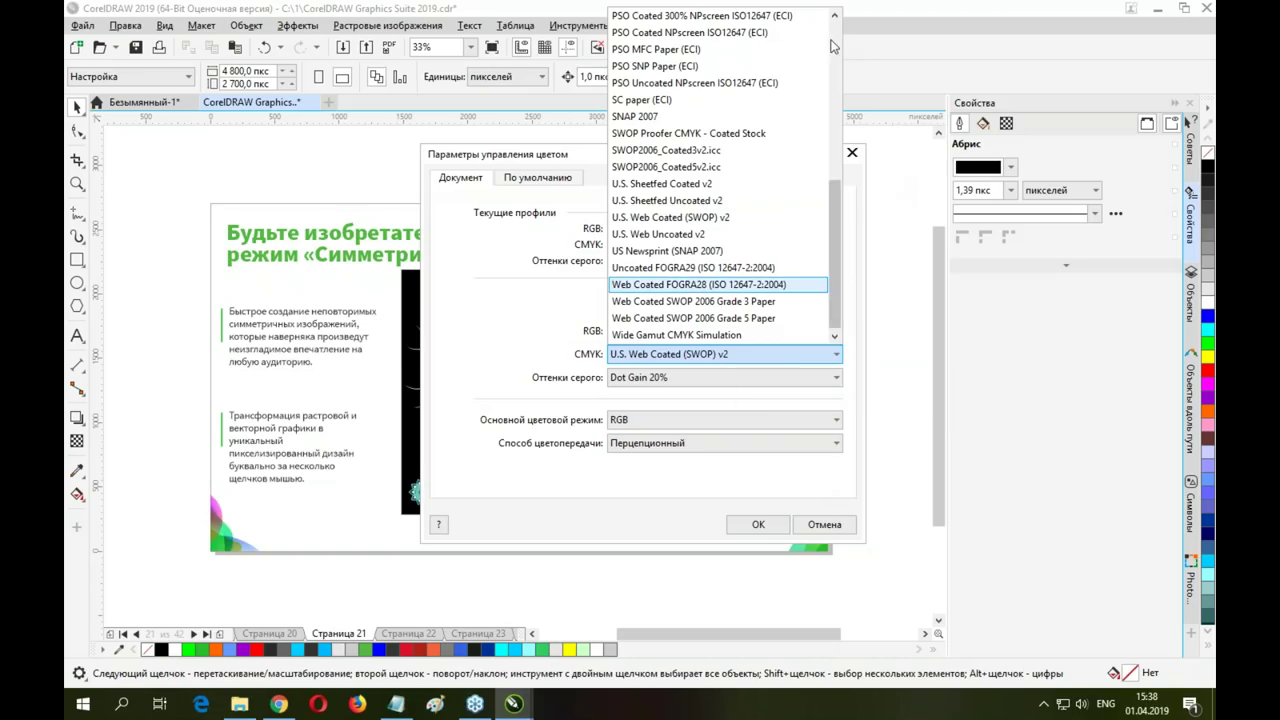
left_click_drag(841, 191, 862, 40)
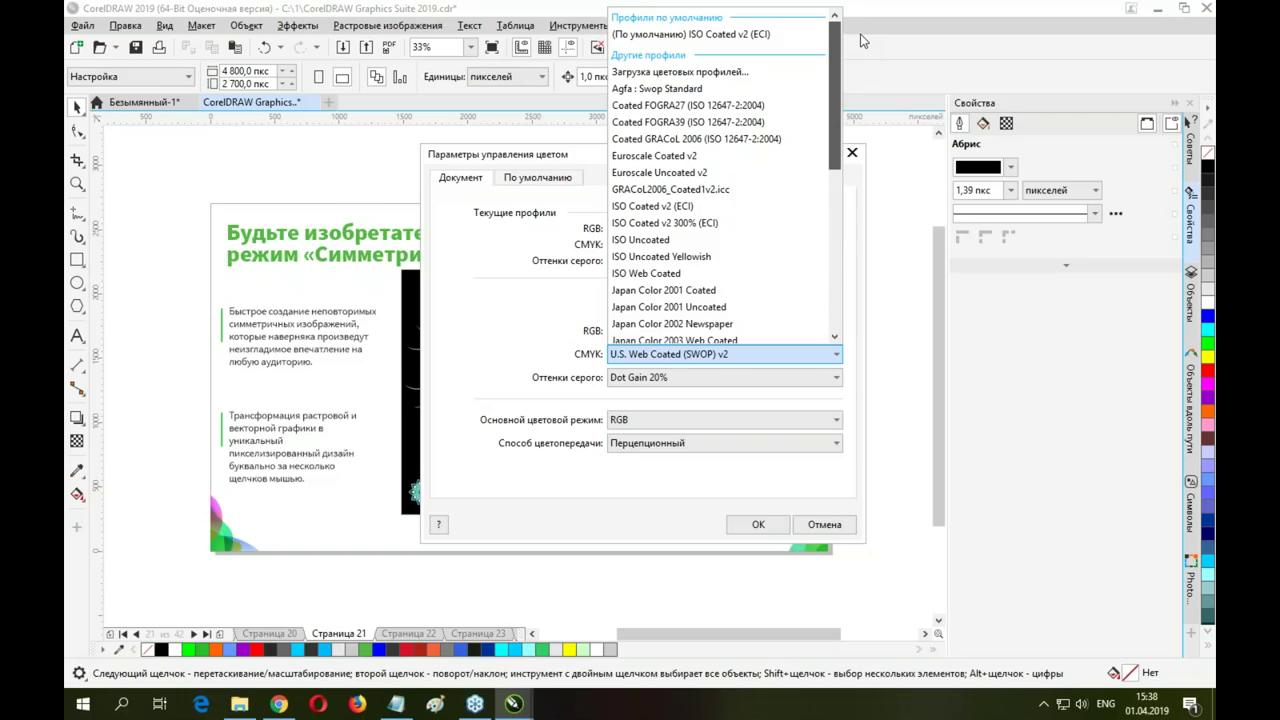
left_click_drag(862, 40, 849, 211)
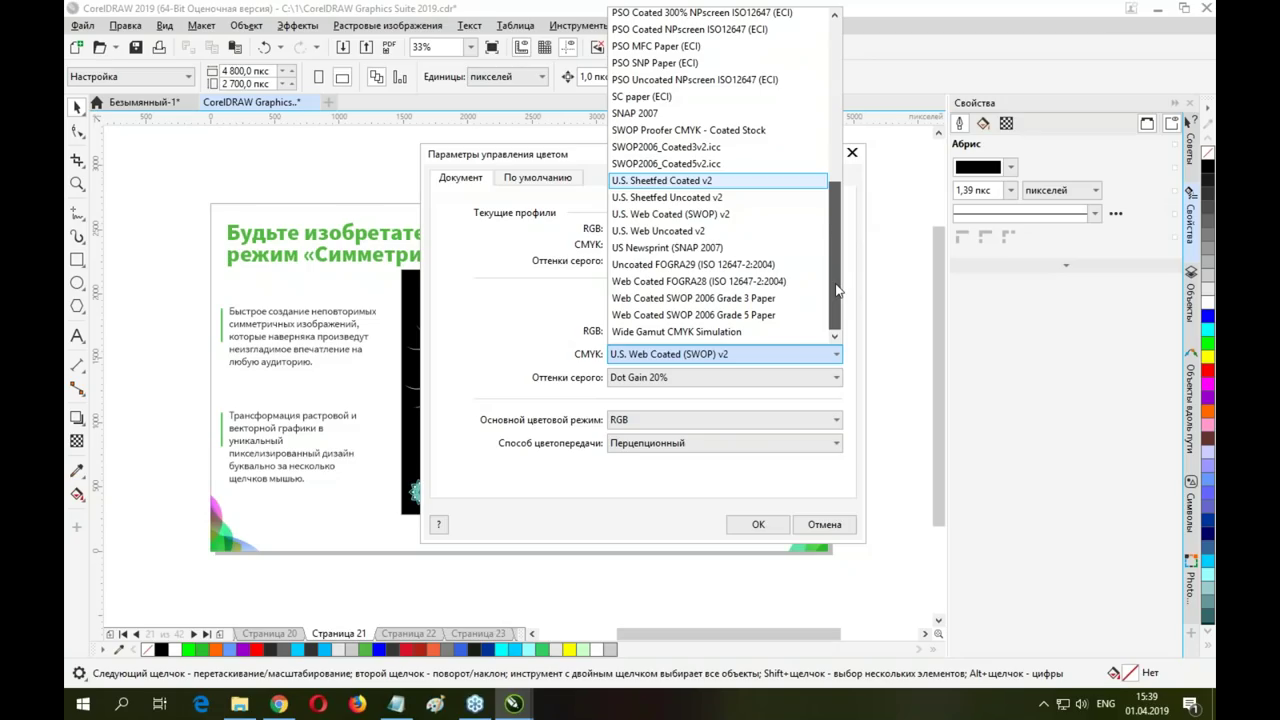
scroll(840, 260, "up", 10)
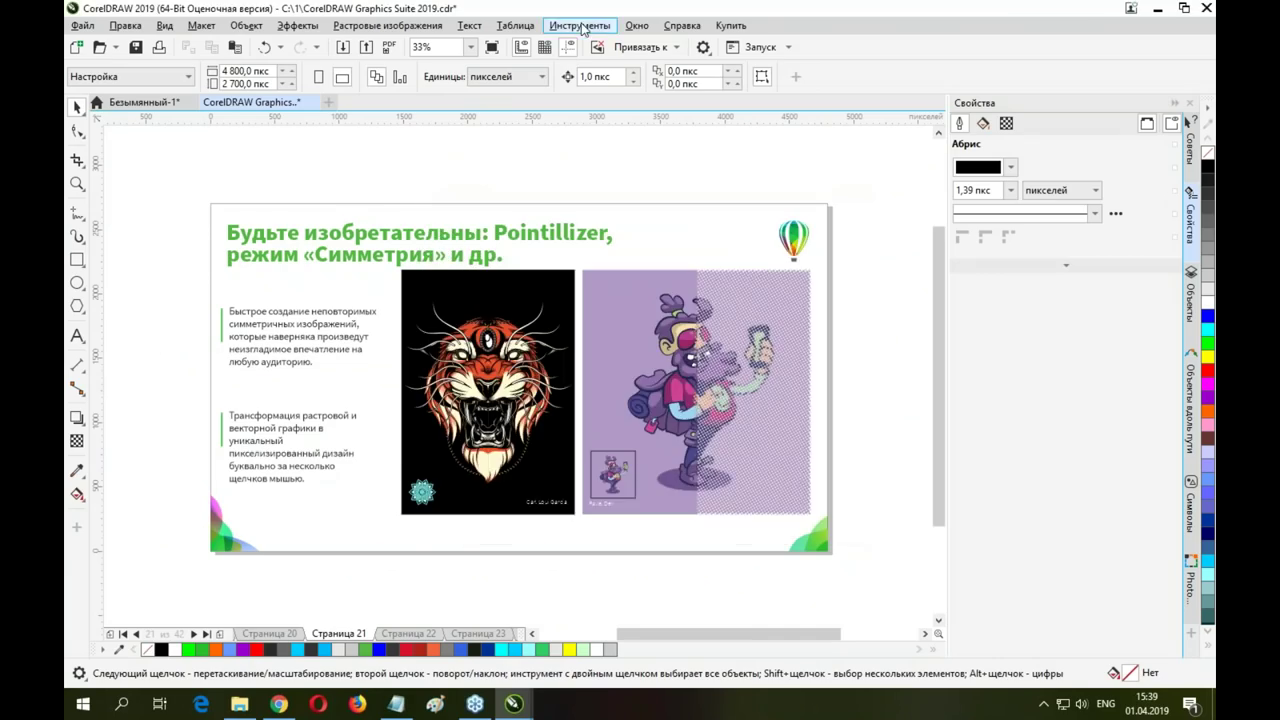
left_click(583, 28)
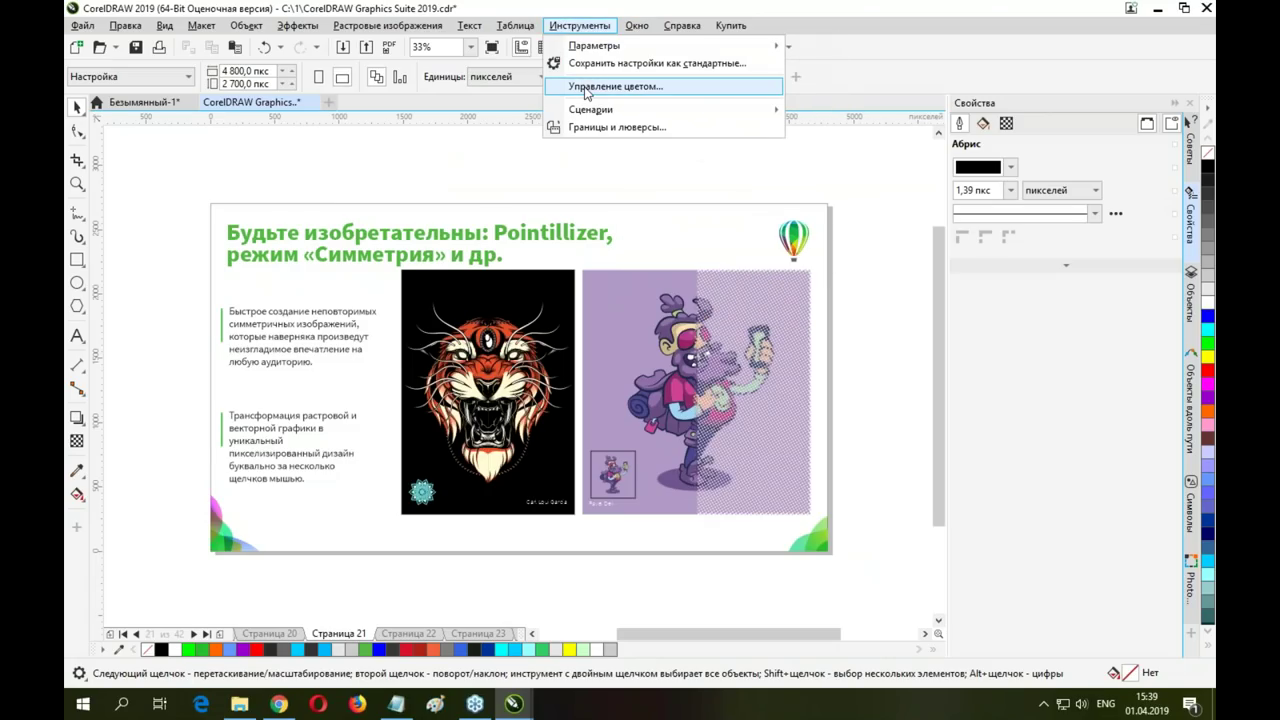
left_click(586, 88)
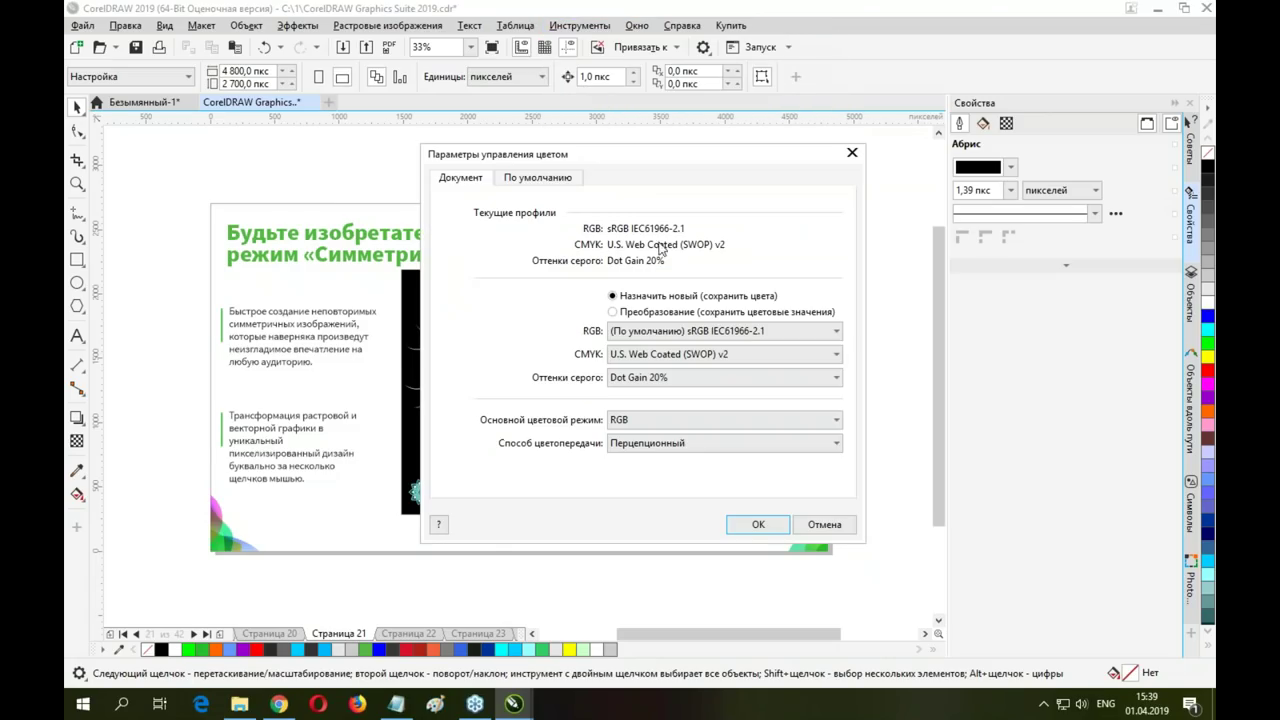
left_click(628, 355)
scroll(785, 47, "up", 10)
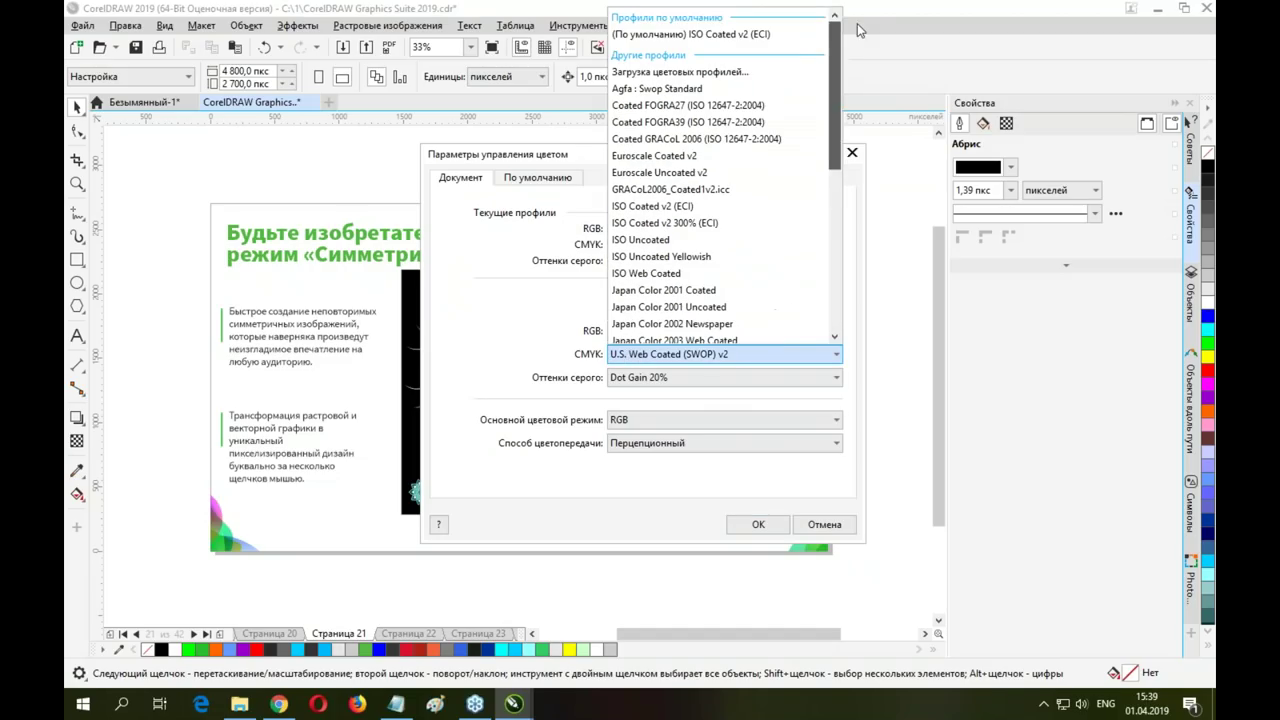
left_click(686, 73)
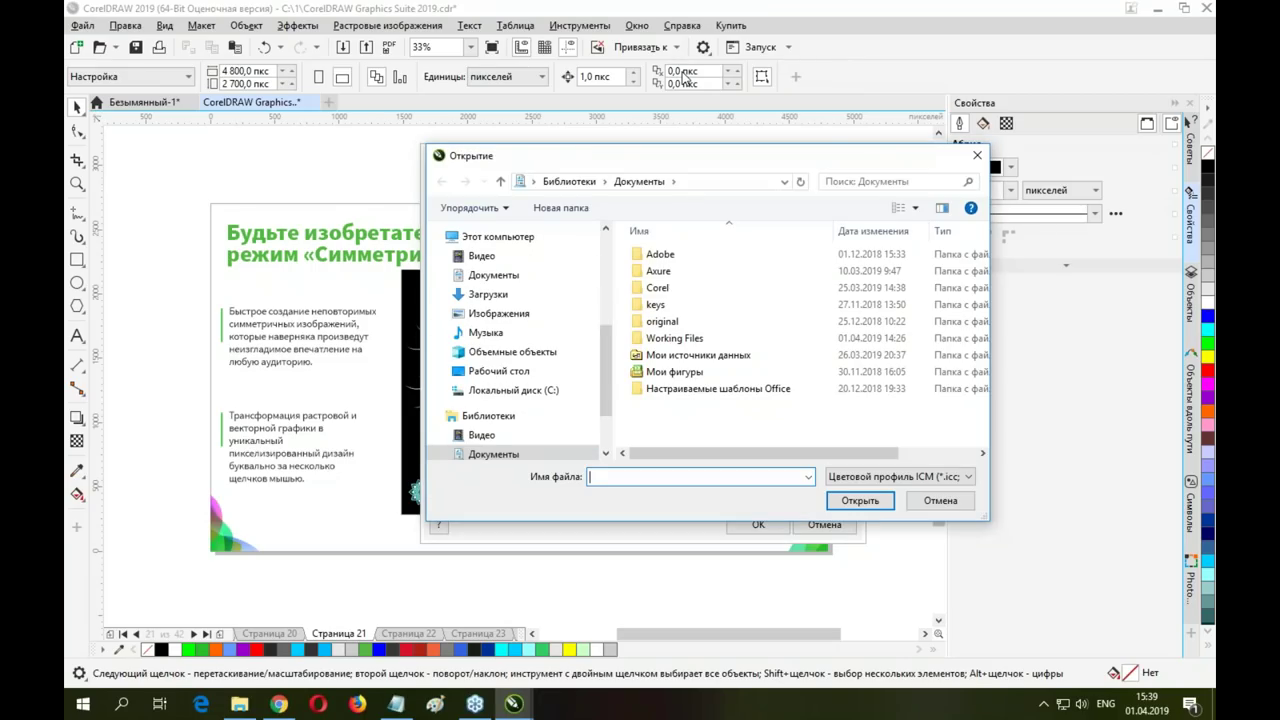
left_click(940, 500)
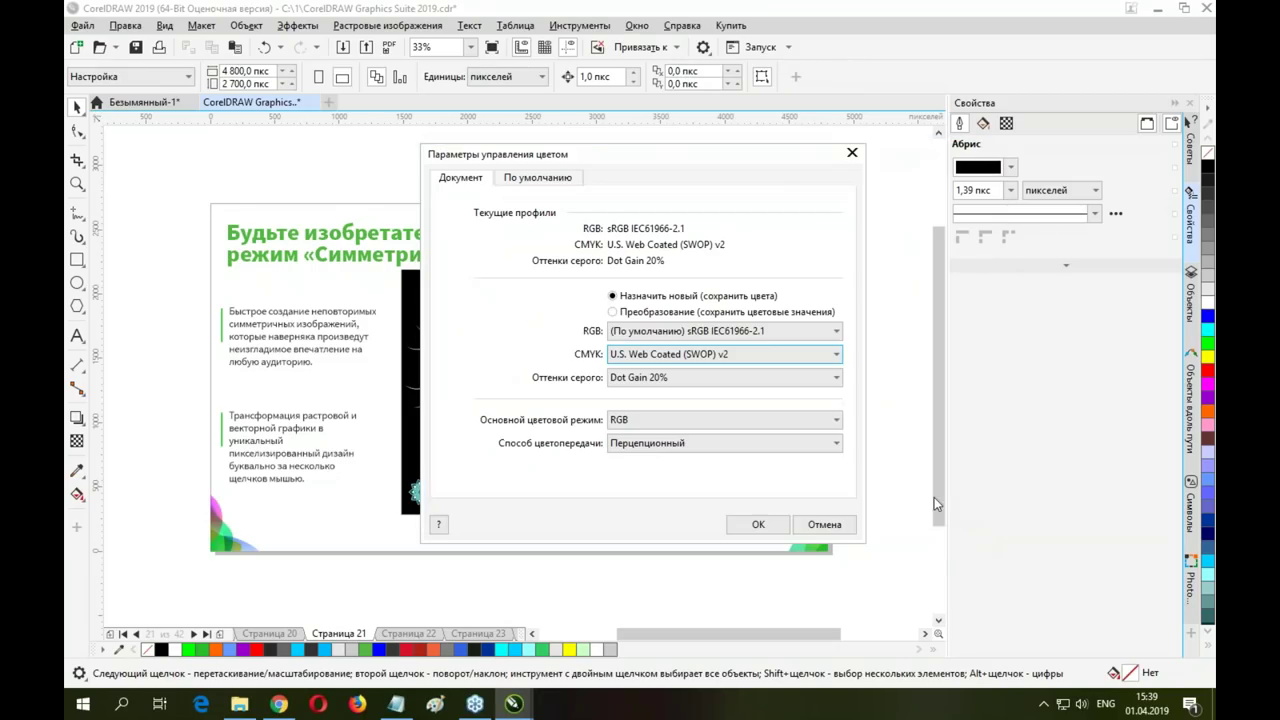
Cancel the Параметры управления цветом dialog, leaving the colour profiles unchanged
left_click(823, 525)
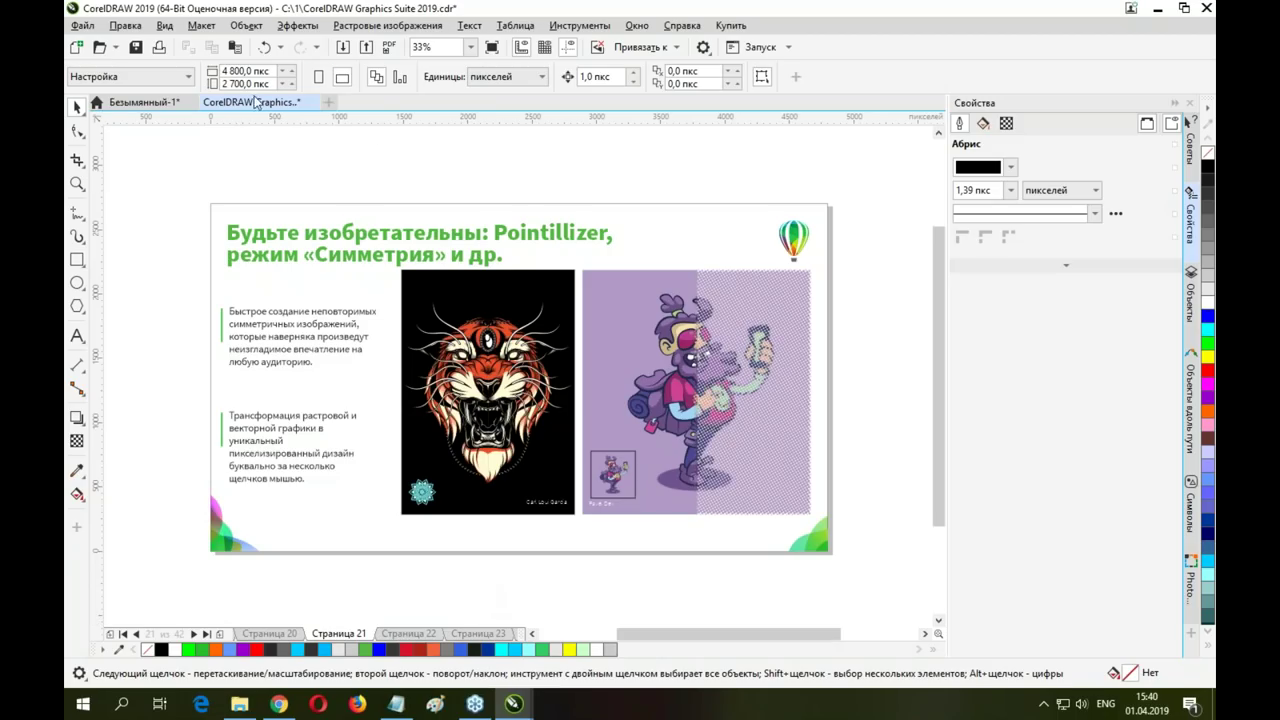
In Безымянный-1, delete the woman's photo and draw a large rectangle covering most of the page
left_click(133, 106)
left_click(509, 305)
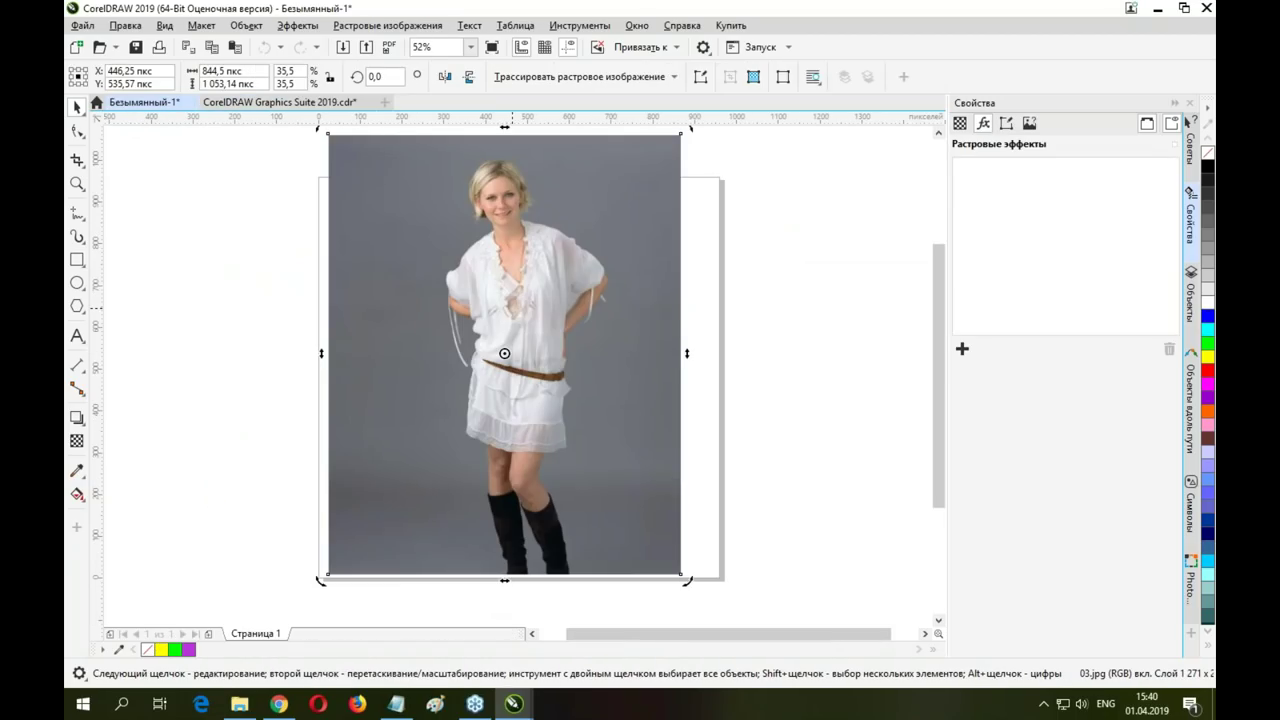
left_click(406, 194)
key("Delete")
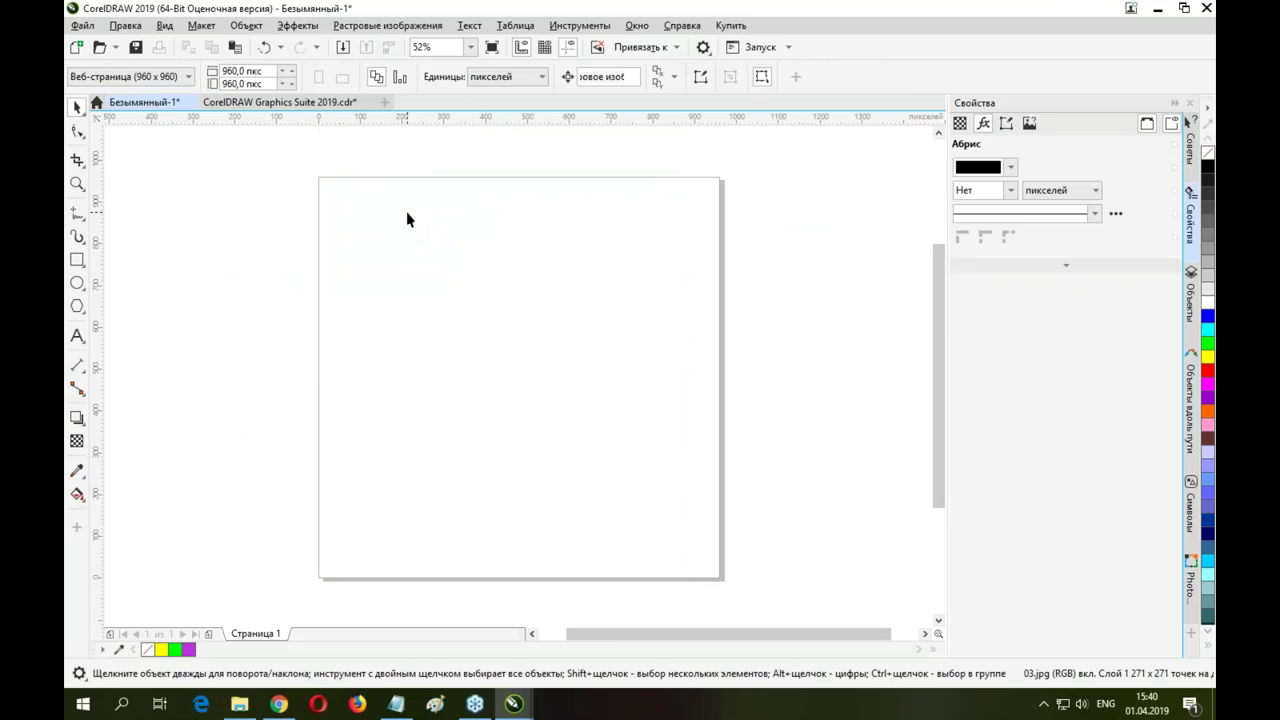
left_click(77, 261)
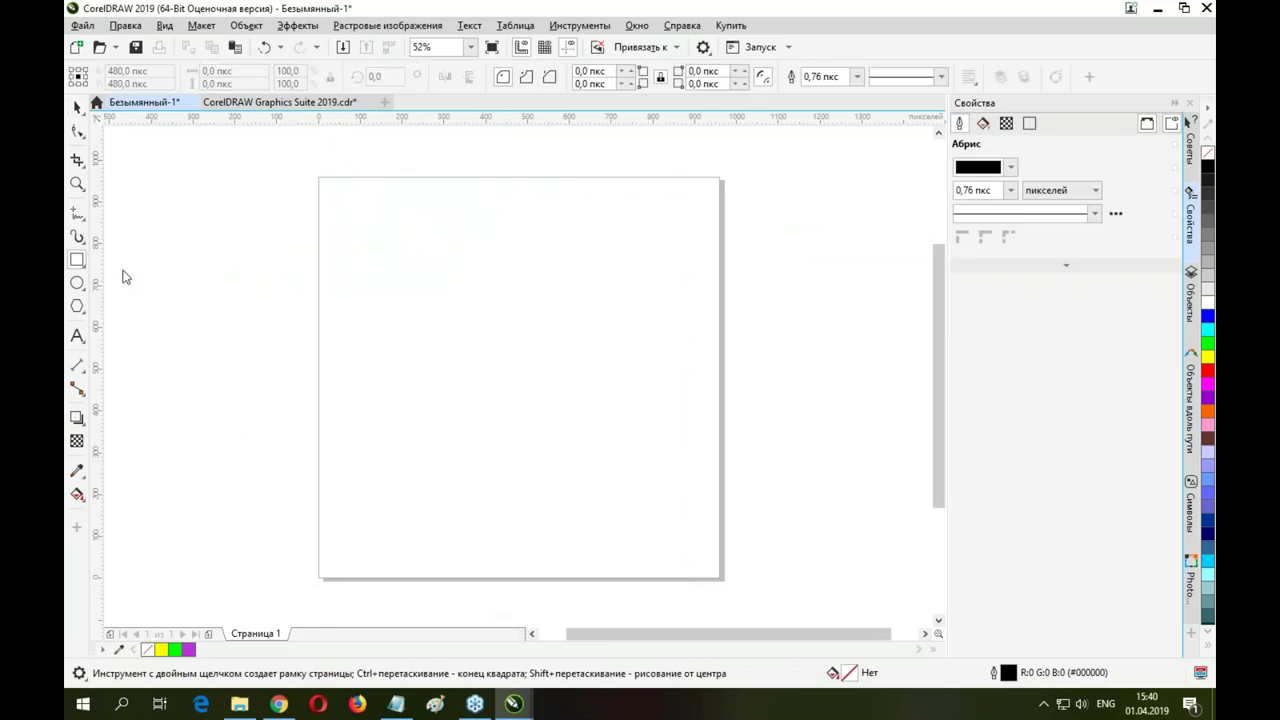
left_click_drag(350, 190, 660, 492)
left_click(77, 110)
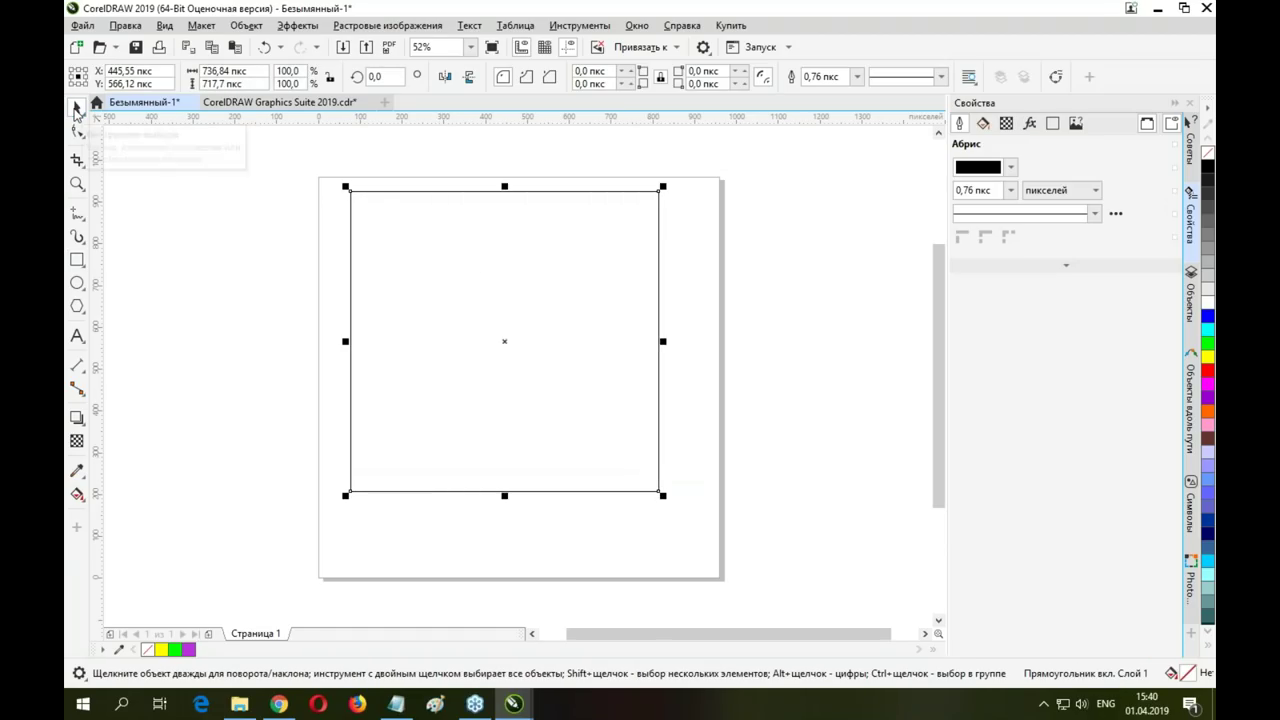
Open the PhotoCocktail docker for the rectangle from the Эффекты menu
left_click(250, 26)
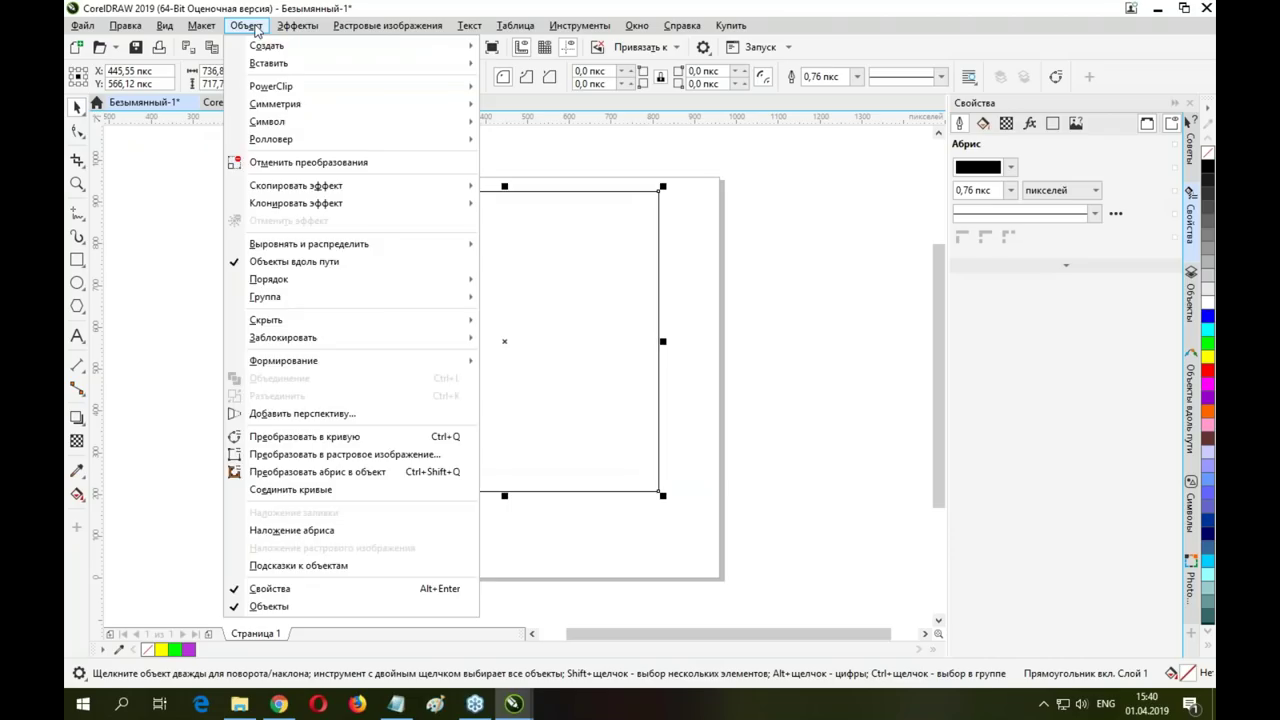
mouse_move(290, 28)
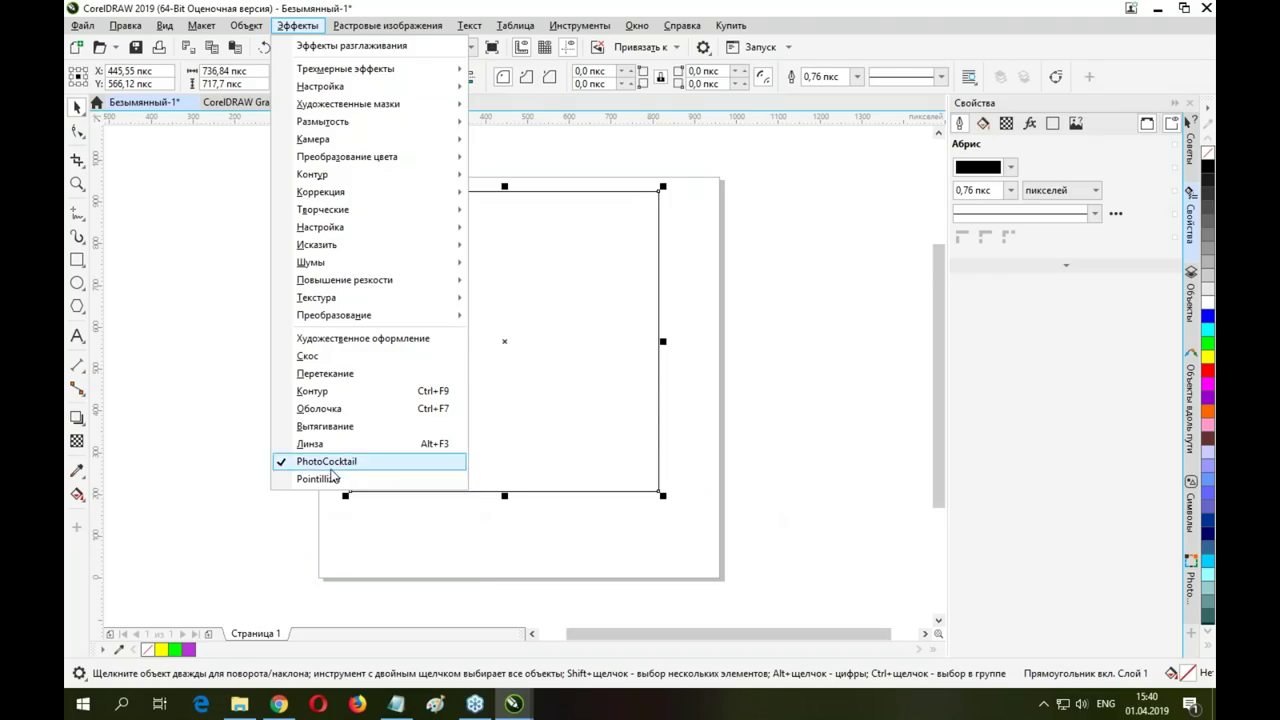
left_click(320, 478)
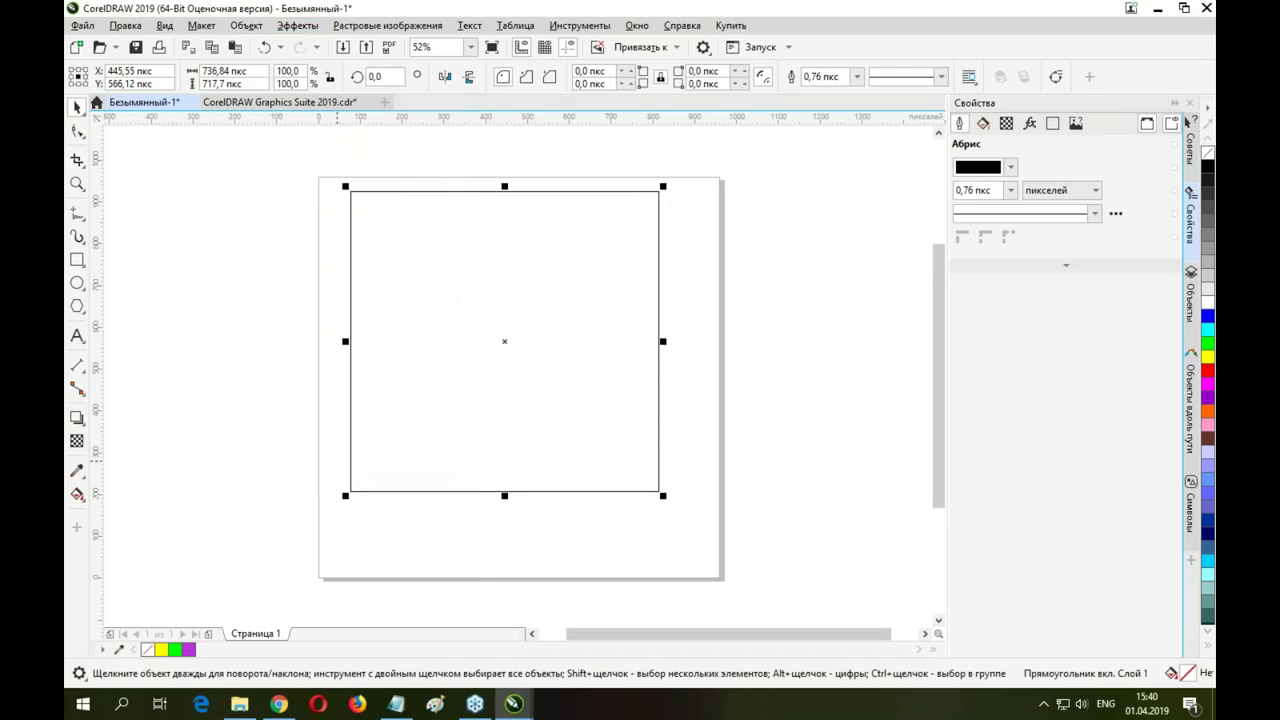
left_click(298, 26)
mouse_move(262, 27)
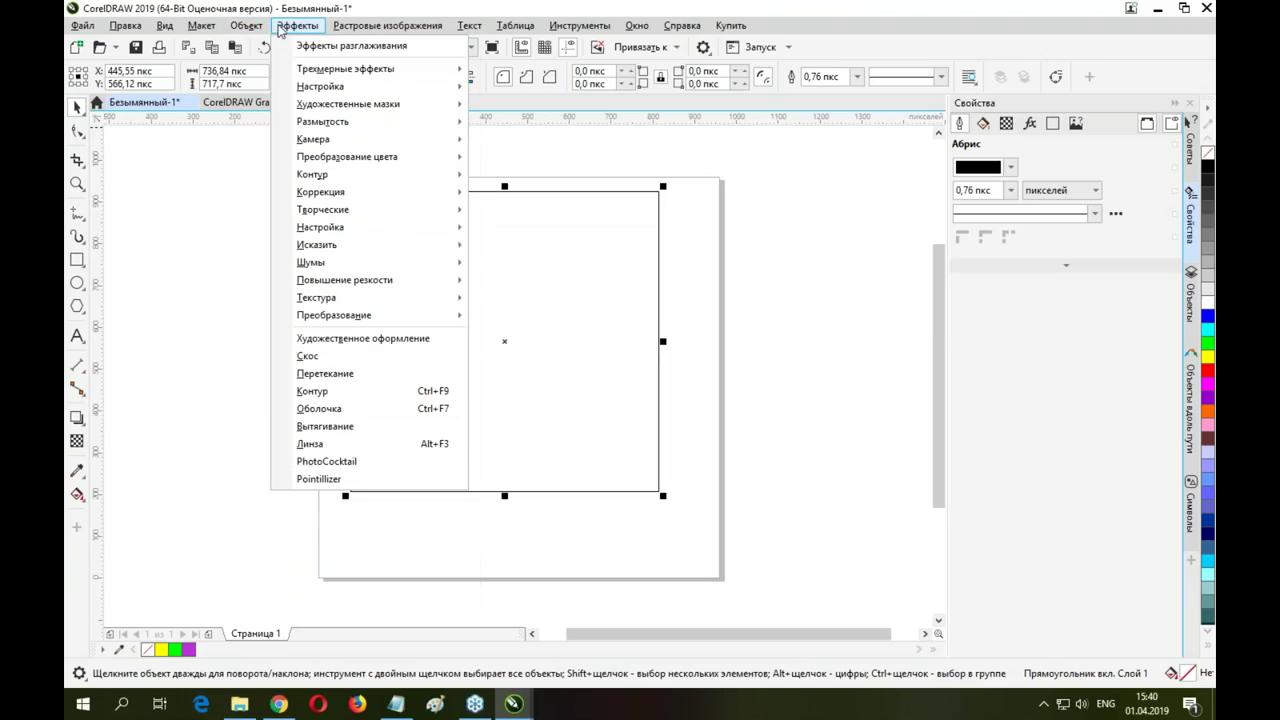
left_click(322, 462)
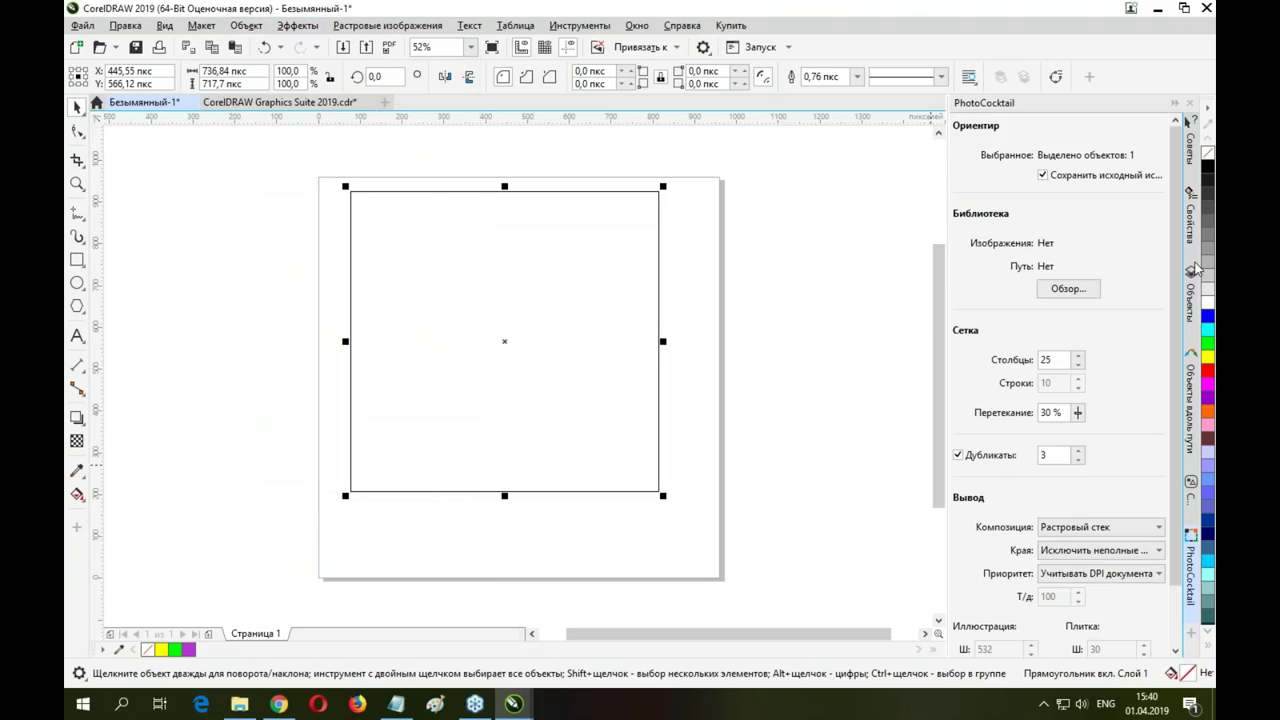
Set PhotoCocktail to use the Природа photo folder with 10 columns and generate the mosaic
left_click(1060, 290)
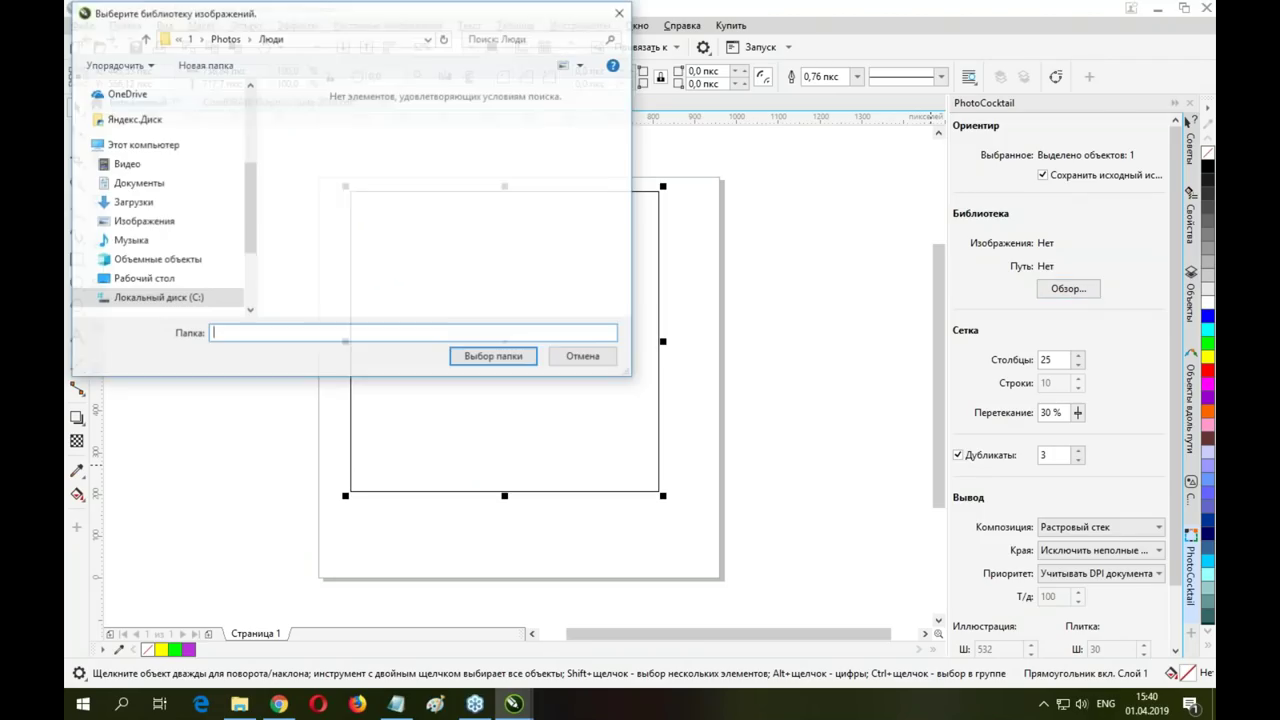
left_click(225, 40)
double_click(390, 164)
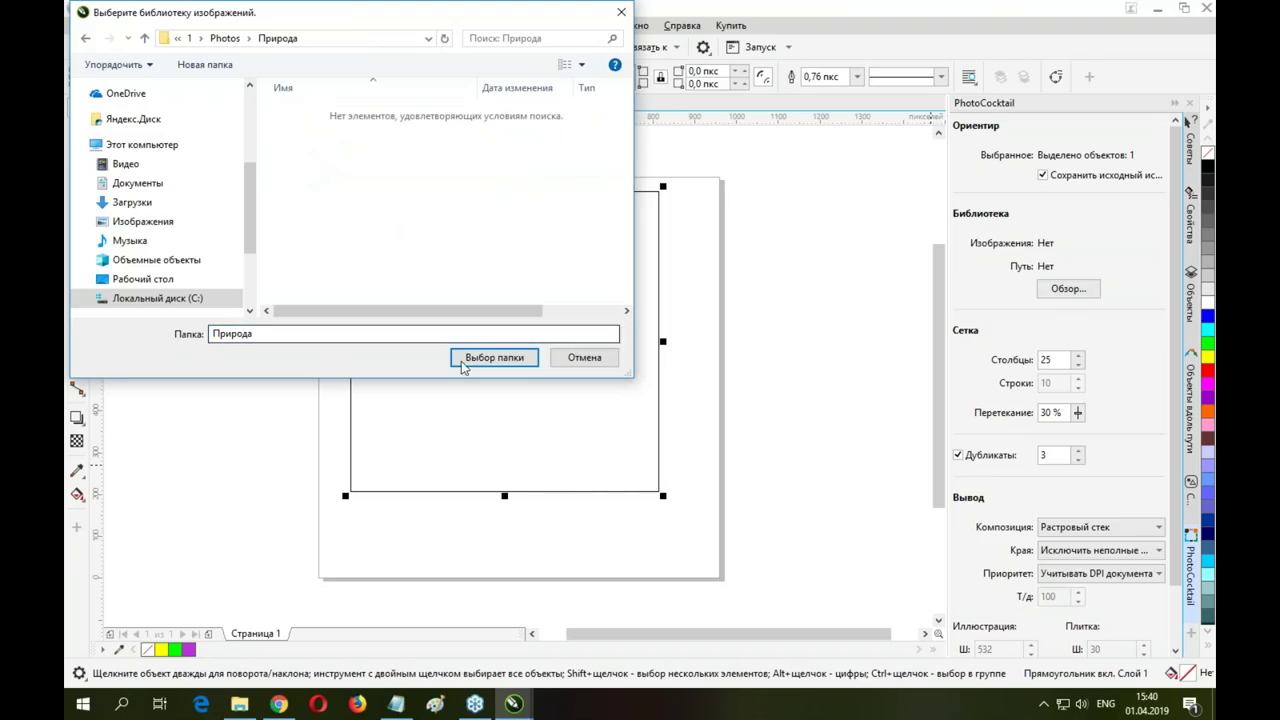
left_click(494, 357)
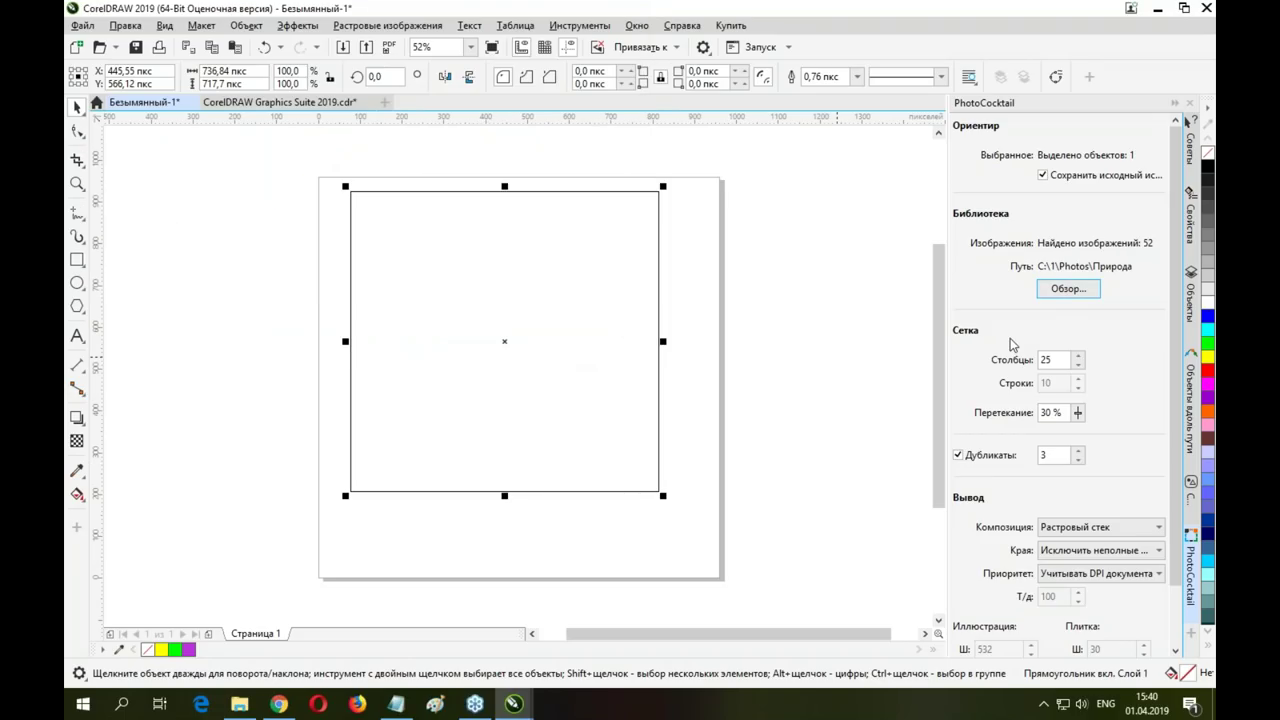
left_click_drag(1060, 360, 1018, 364)
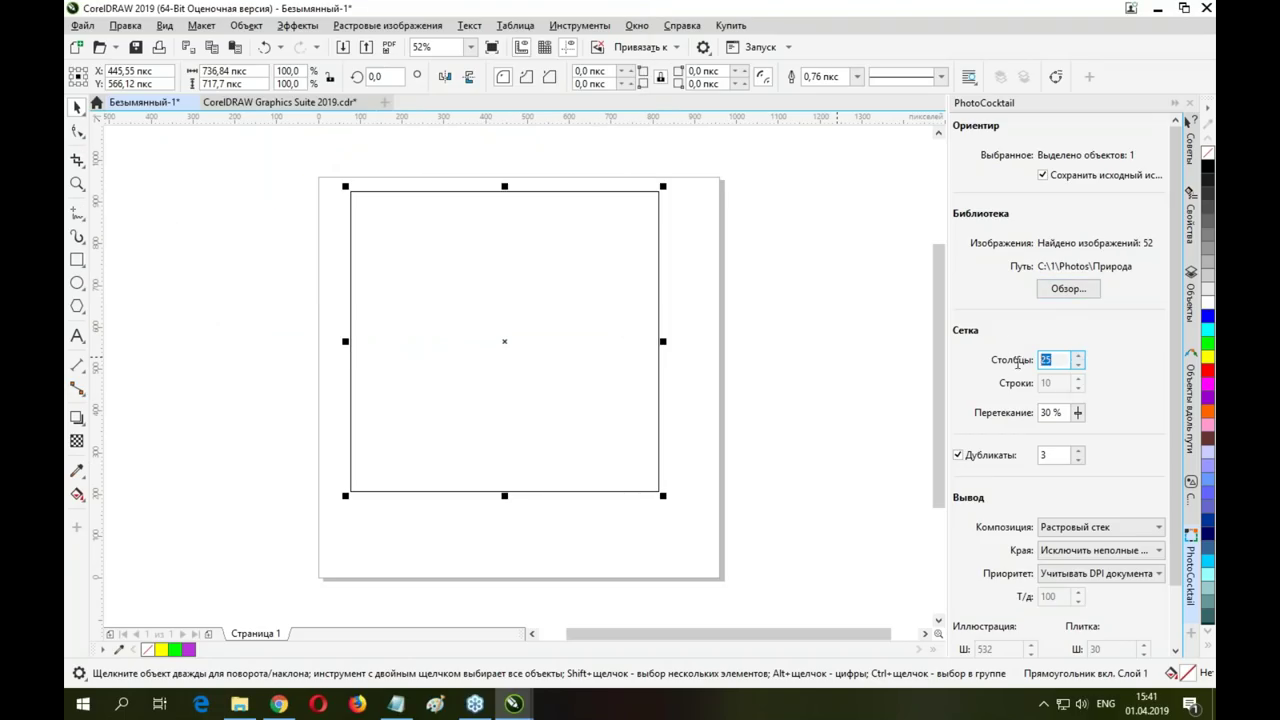
type("10")
scroll(1064, 480, "down", 1)
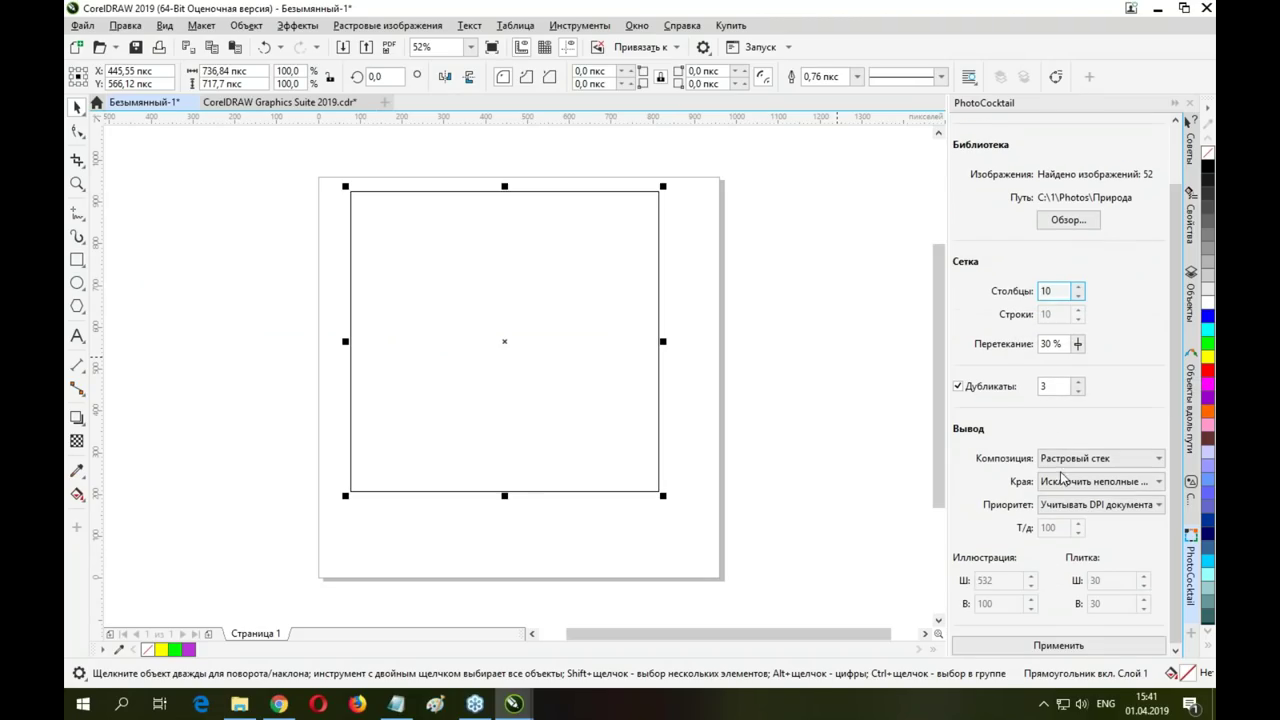
left_click(1070, 645)
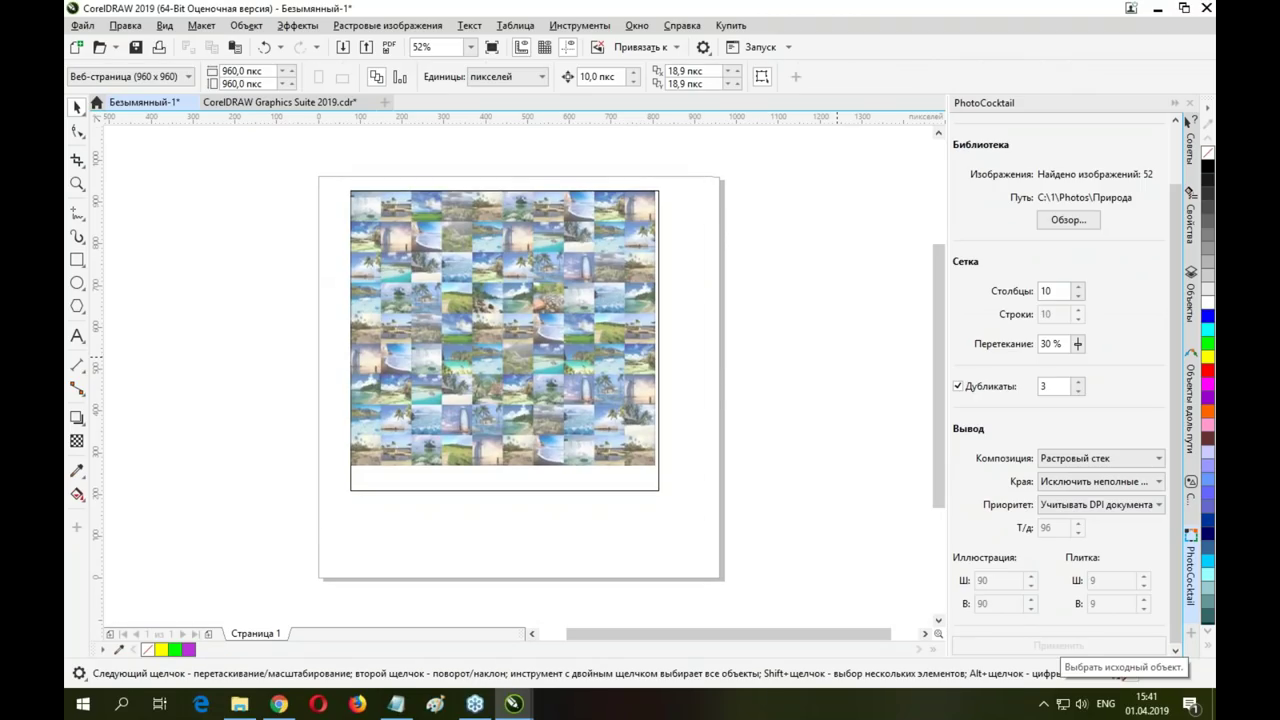
Zoom in to inspect the mosaic, then select and delete it
scroll(434, 289, "up", 1)
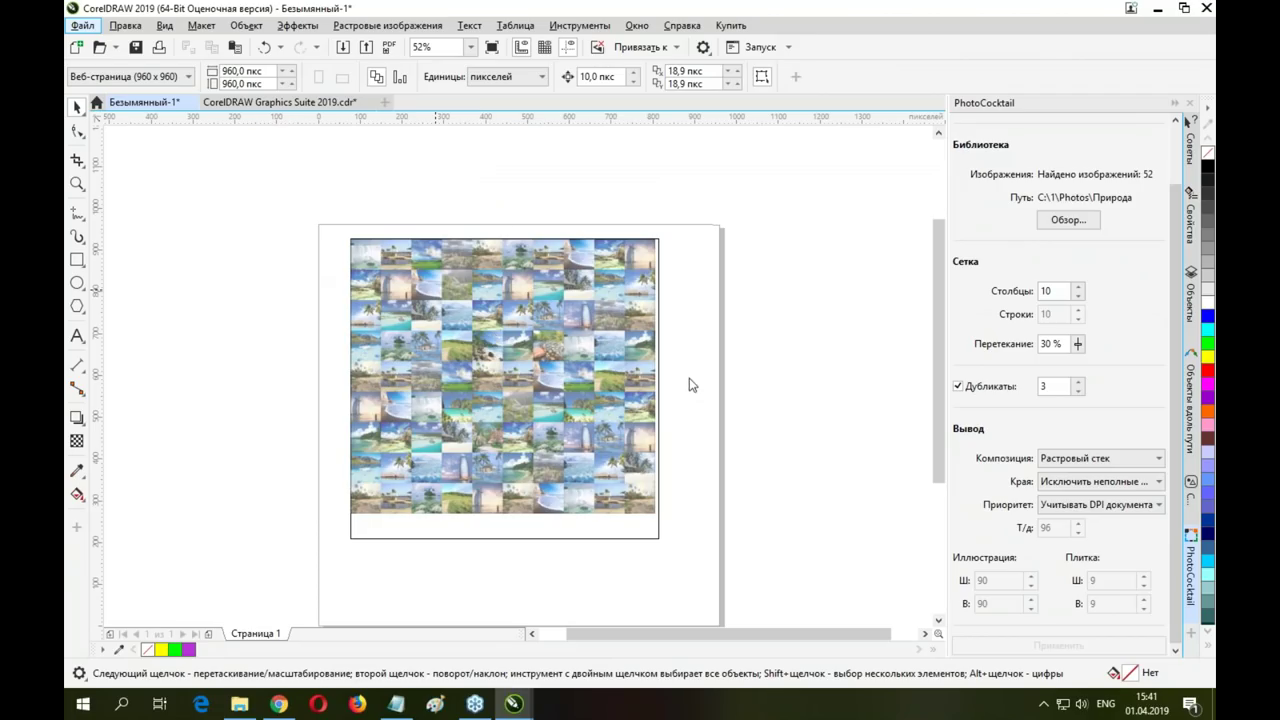
scroll(535, 368, "up", 2)
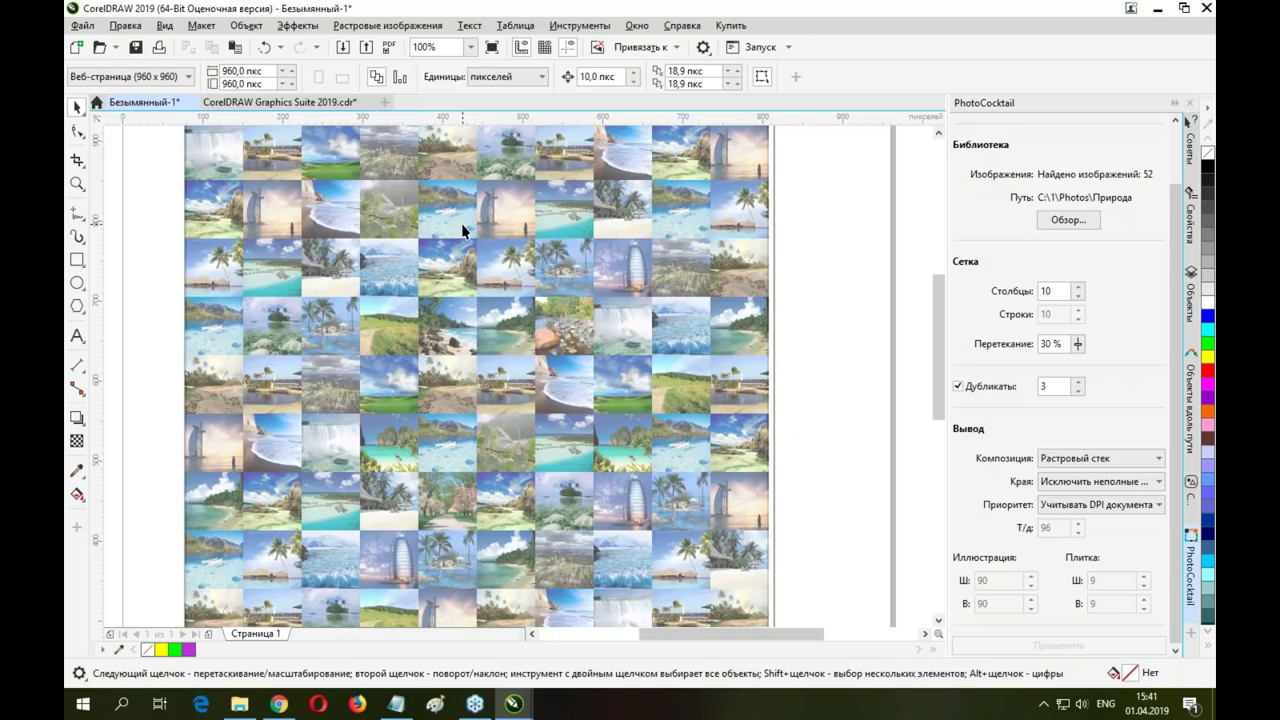
left_click(475, 241)
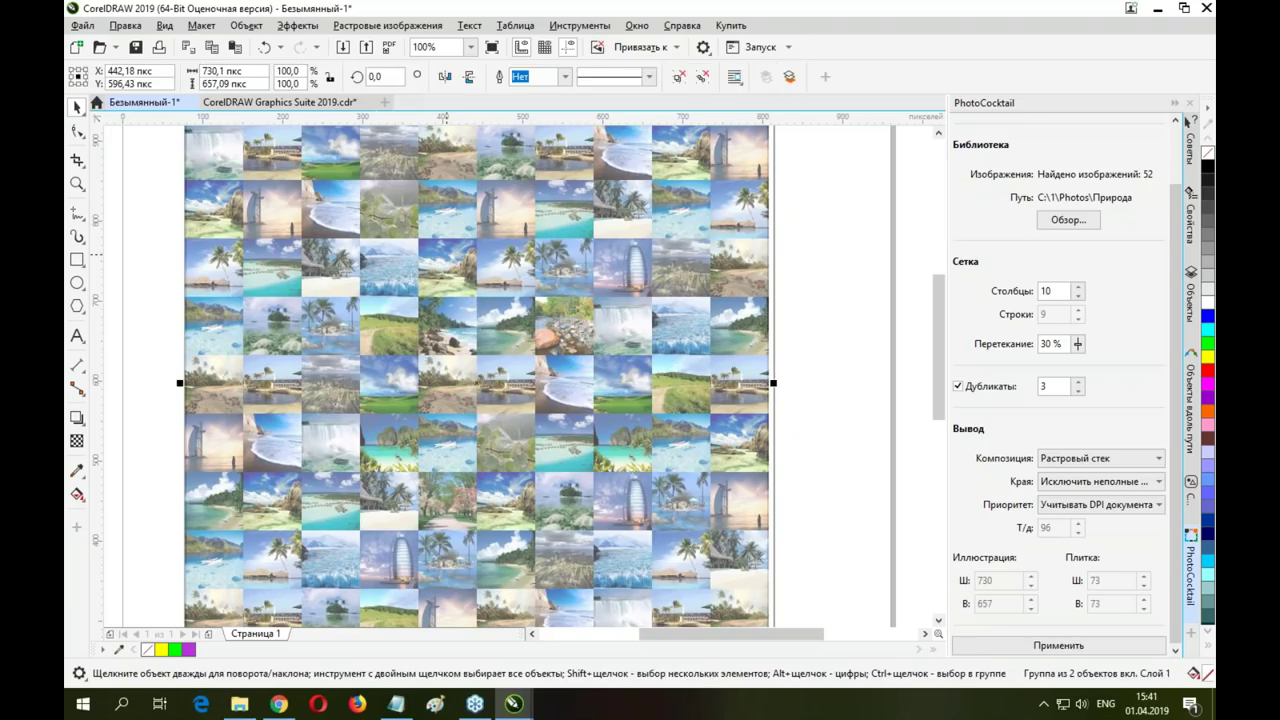
key("Delete")
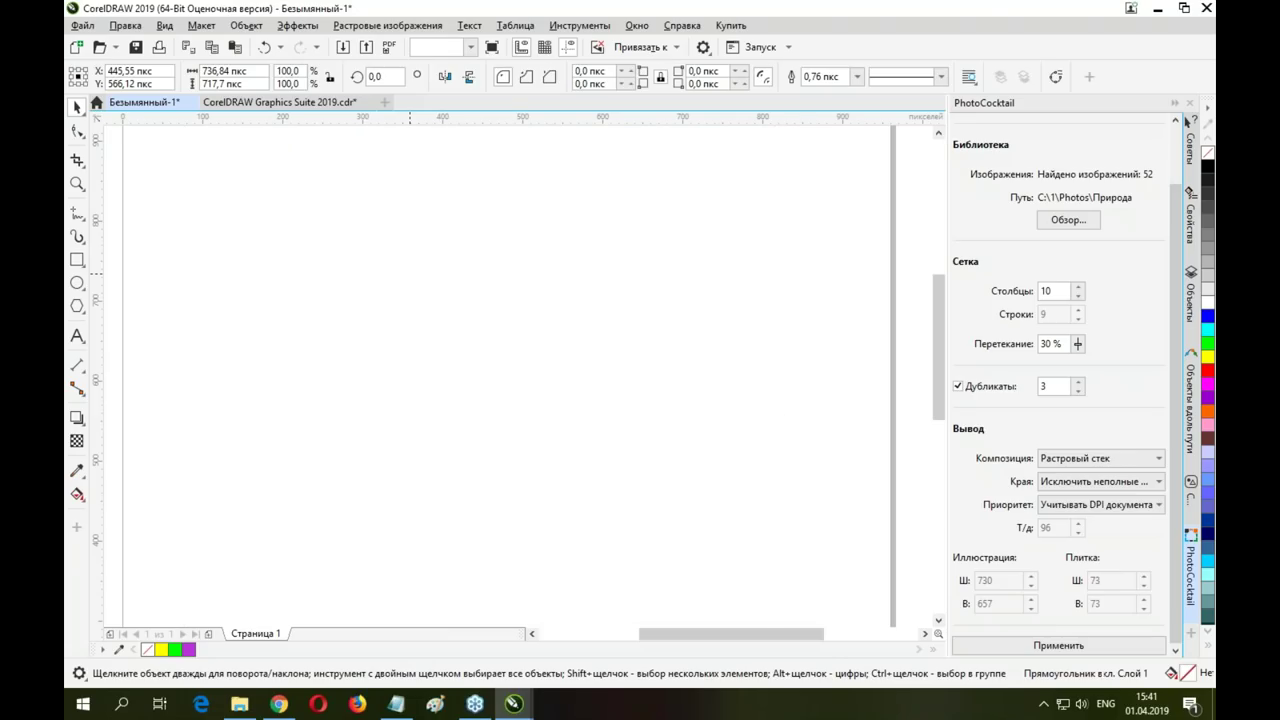
Clear the leftover square and draw a new large square on the page
key("F3")
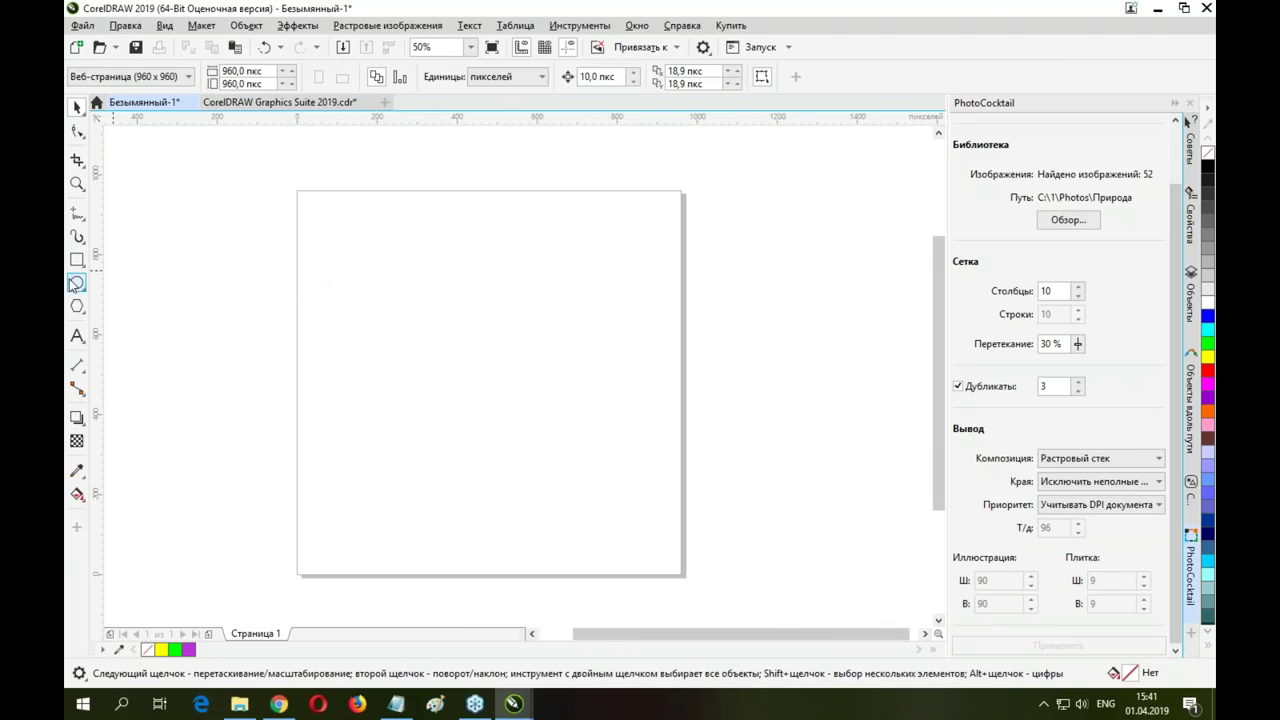
left_click(77, 260)
left_click_drag(348, 224, 648, 546)
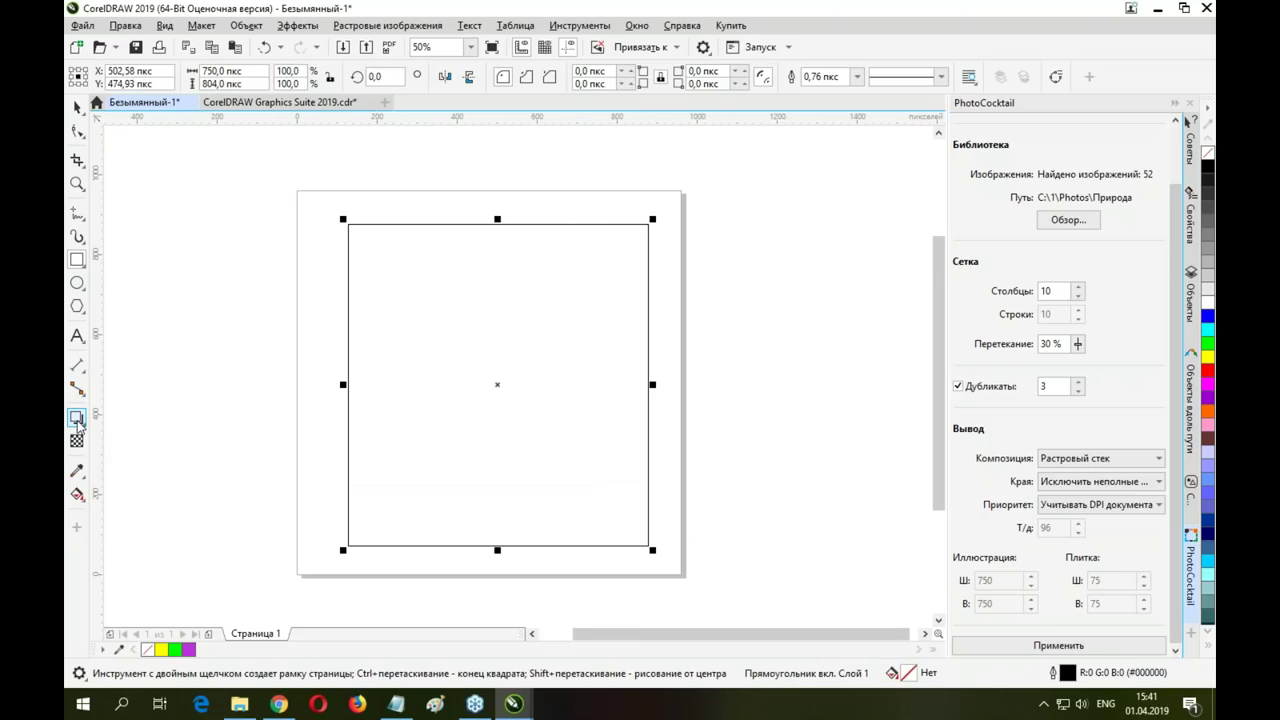
Fill the square with an elliptical gradient, white centre to black edges, and apply PhotoCocktail
left_click(77, 494)
left_click_drag(484, 373, 614, 454)
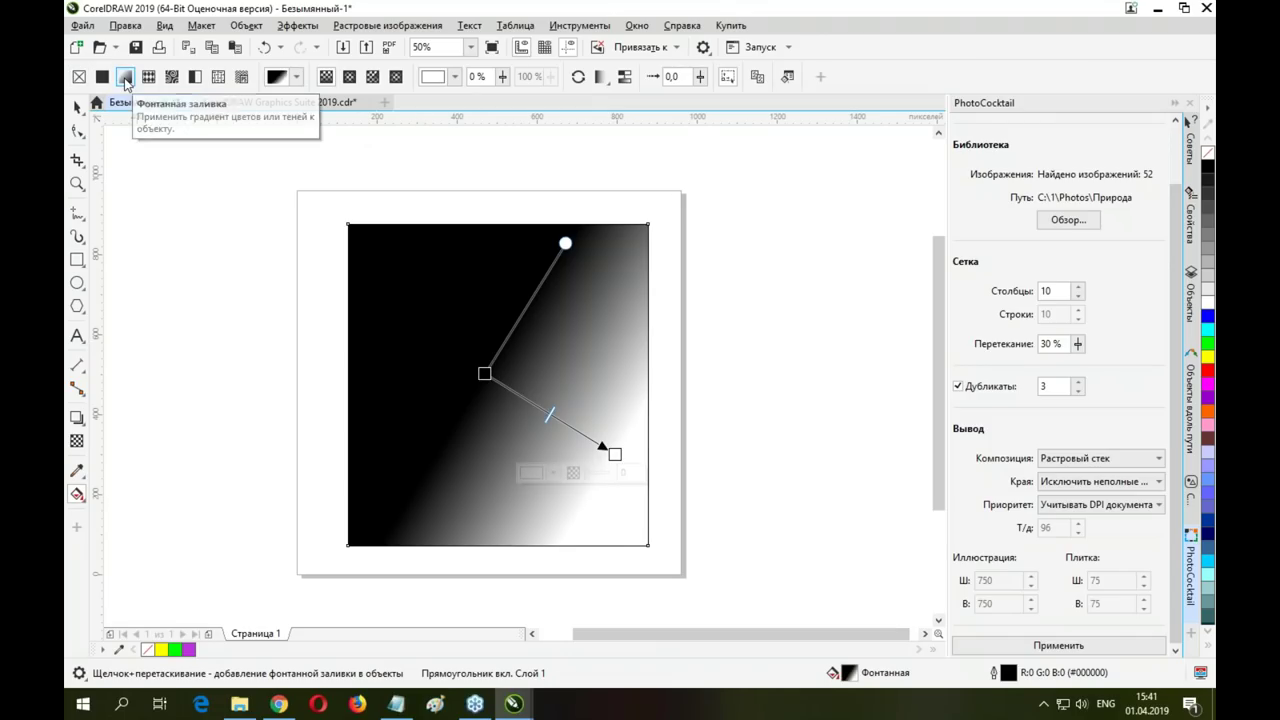
left_click(349, 77)
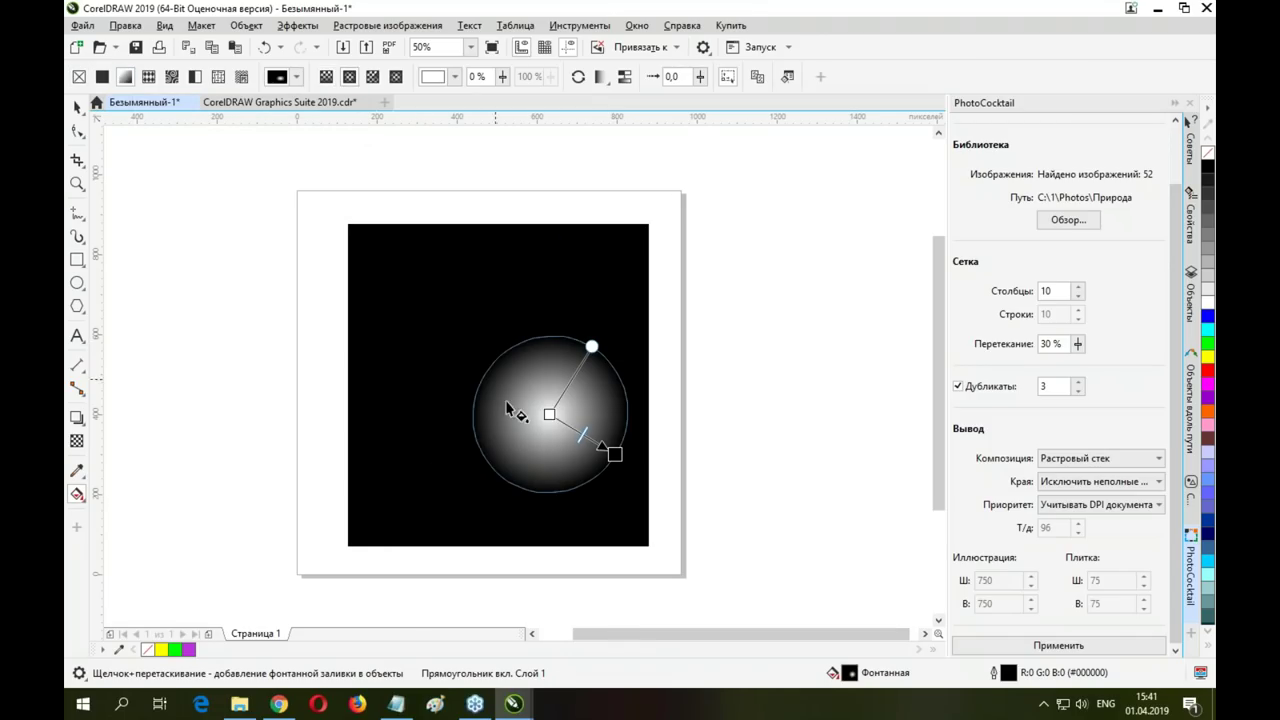
left_click_drag(550, 414, 492, 360)
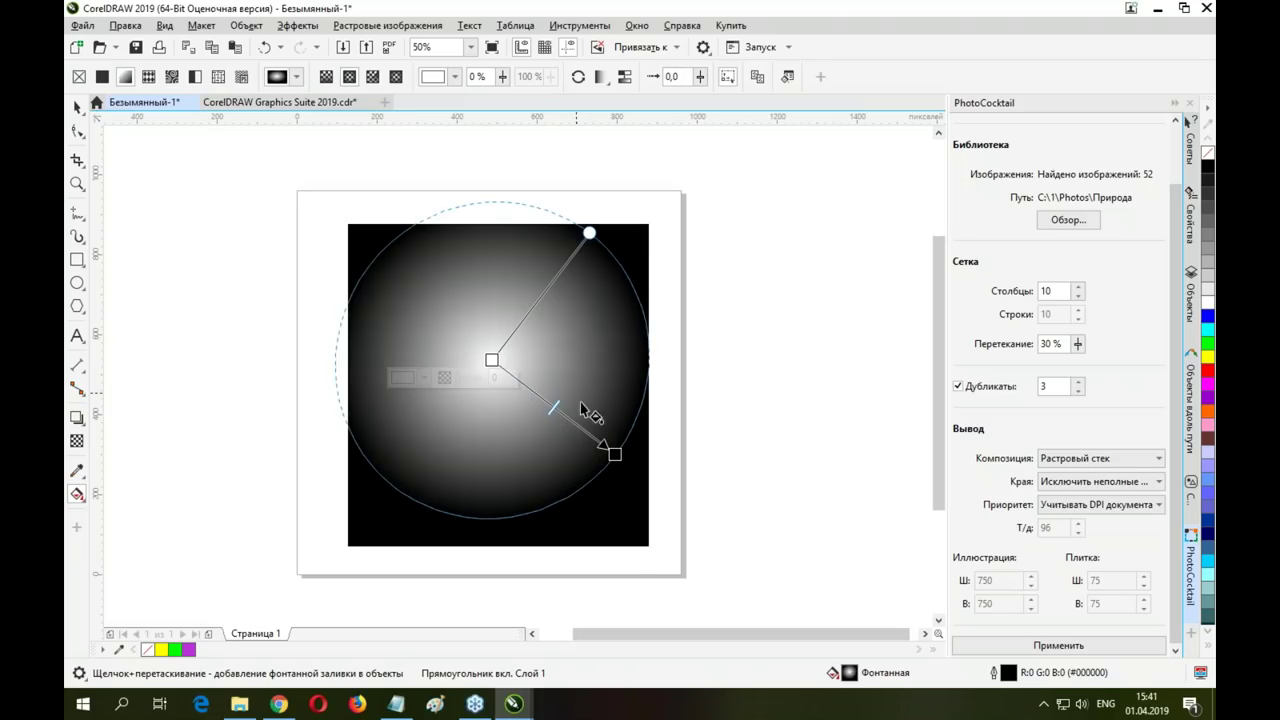
left_click_drag(614, 454, 667, 531)
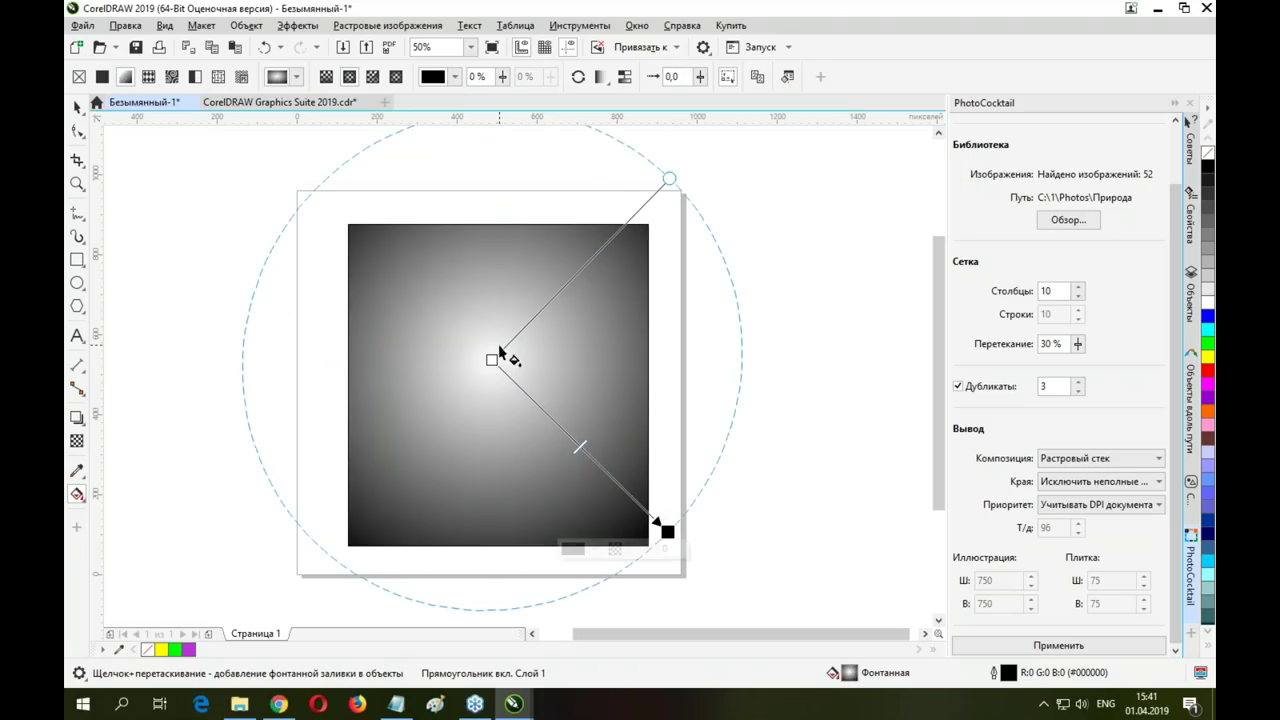
left_click_drag(491, 358, 498, 370)
left_click_drag(665, 529, 628, 517)
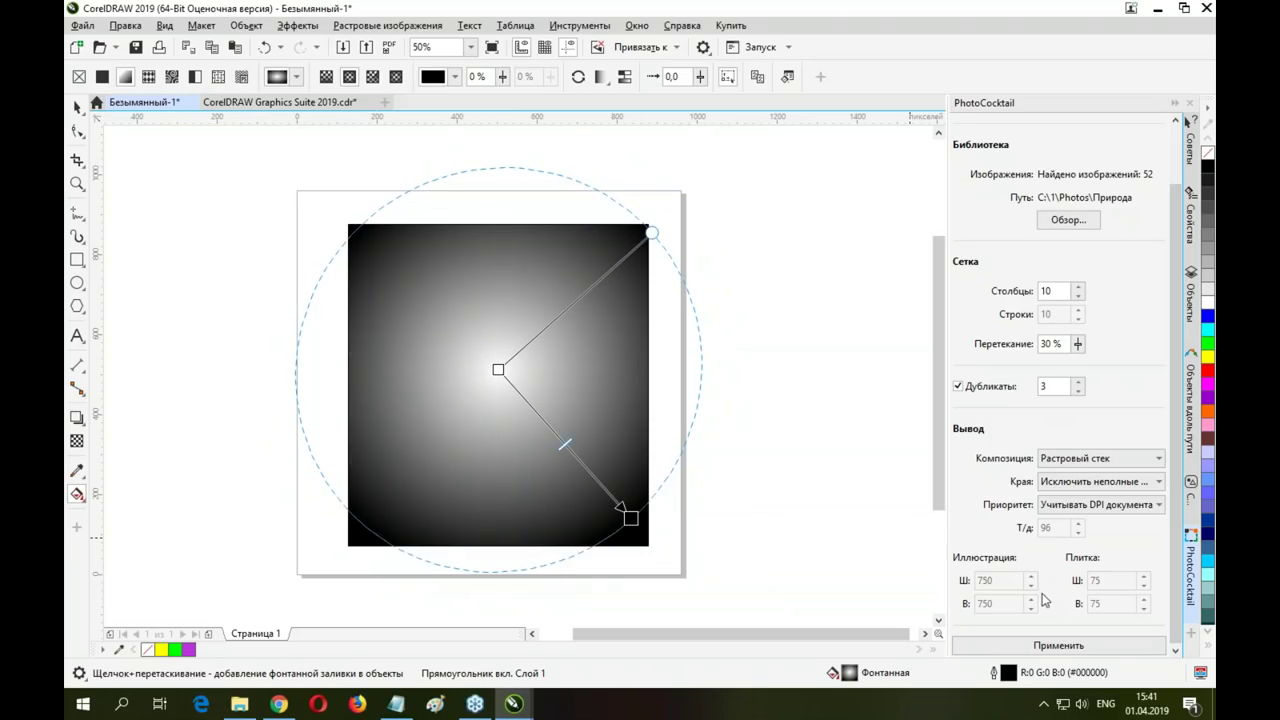
left_click(1052, 648)
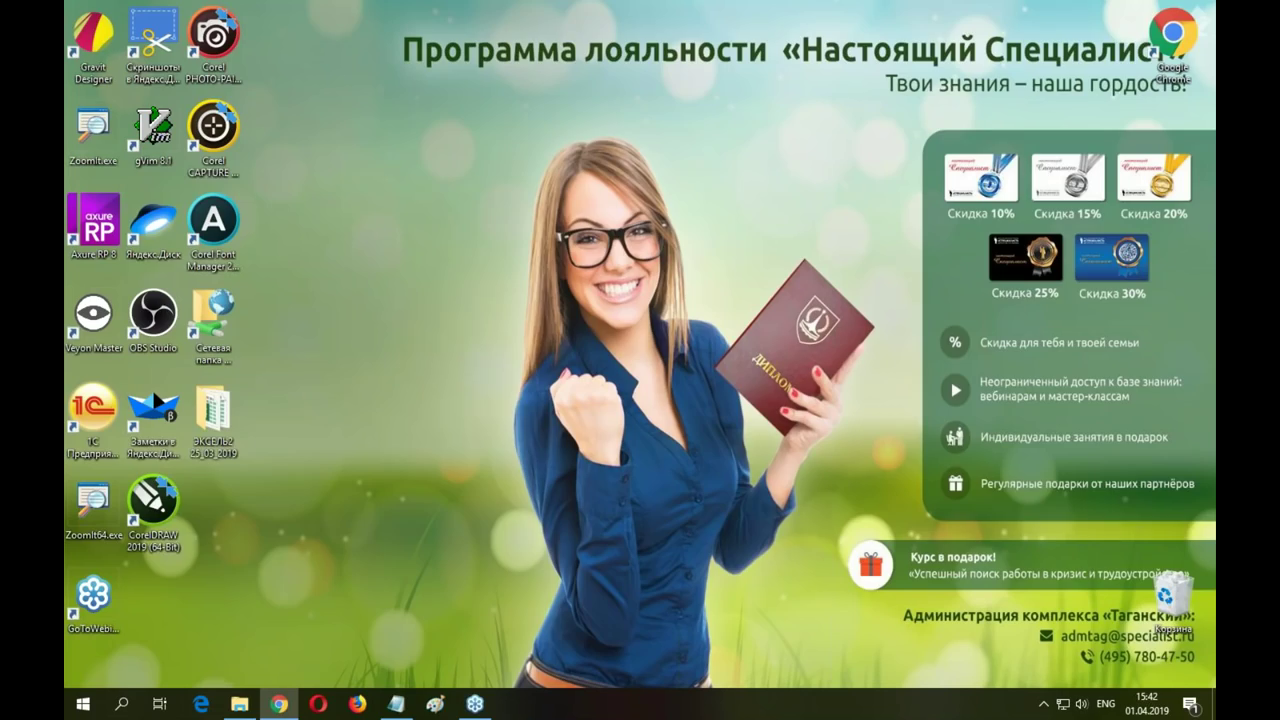
Relaunch CorelDRAW 2019 from the desktop, recover the backup document and select its photo
left_click(155, 516)
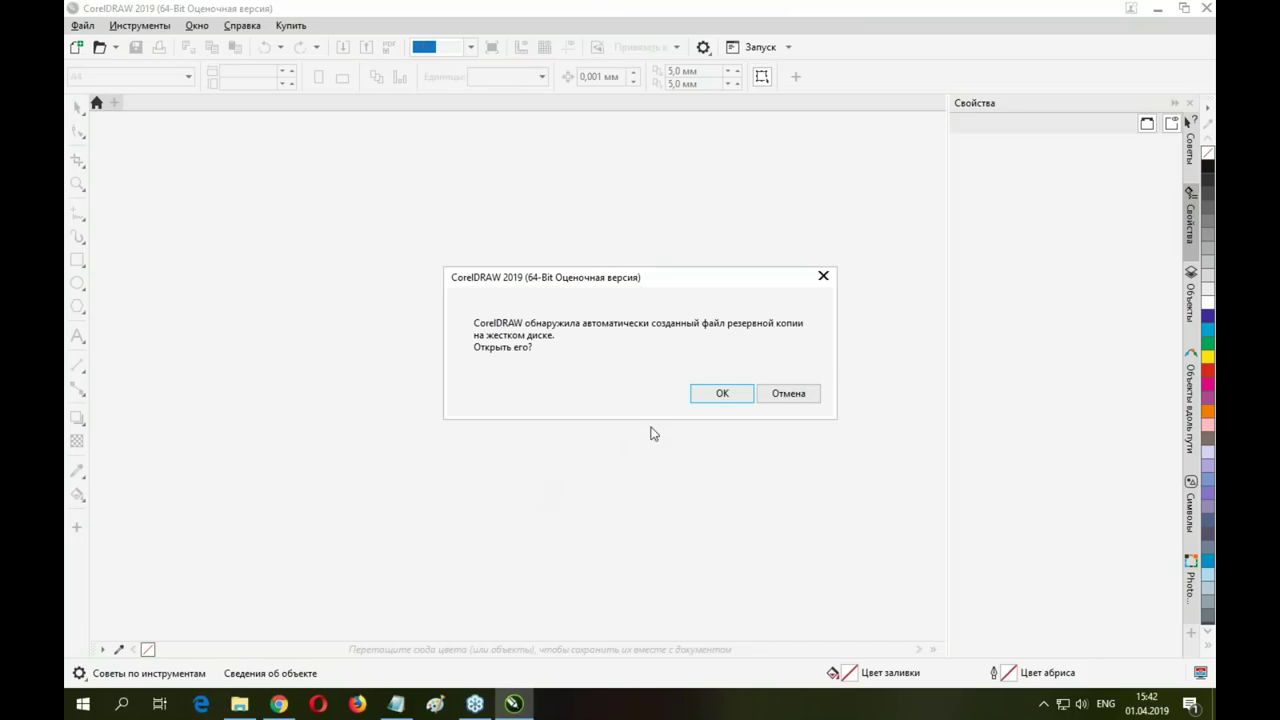
left_click(716, 394)
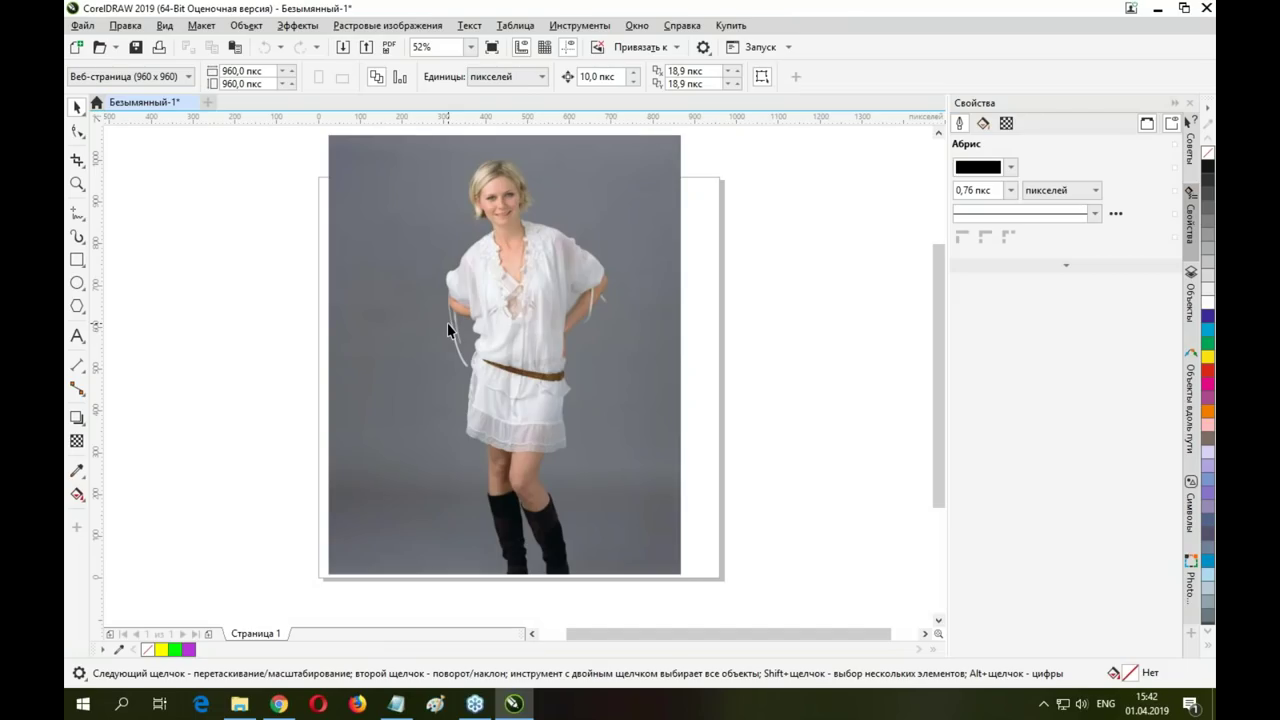
left_click(434, 362)
Delete the photo and draw a large square on the page
key("Delete")
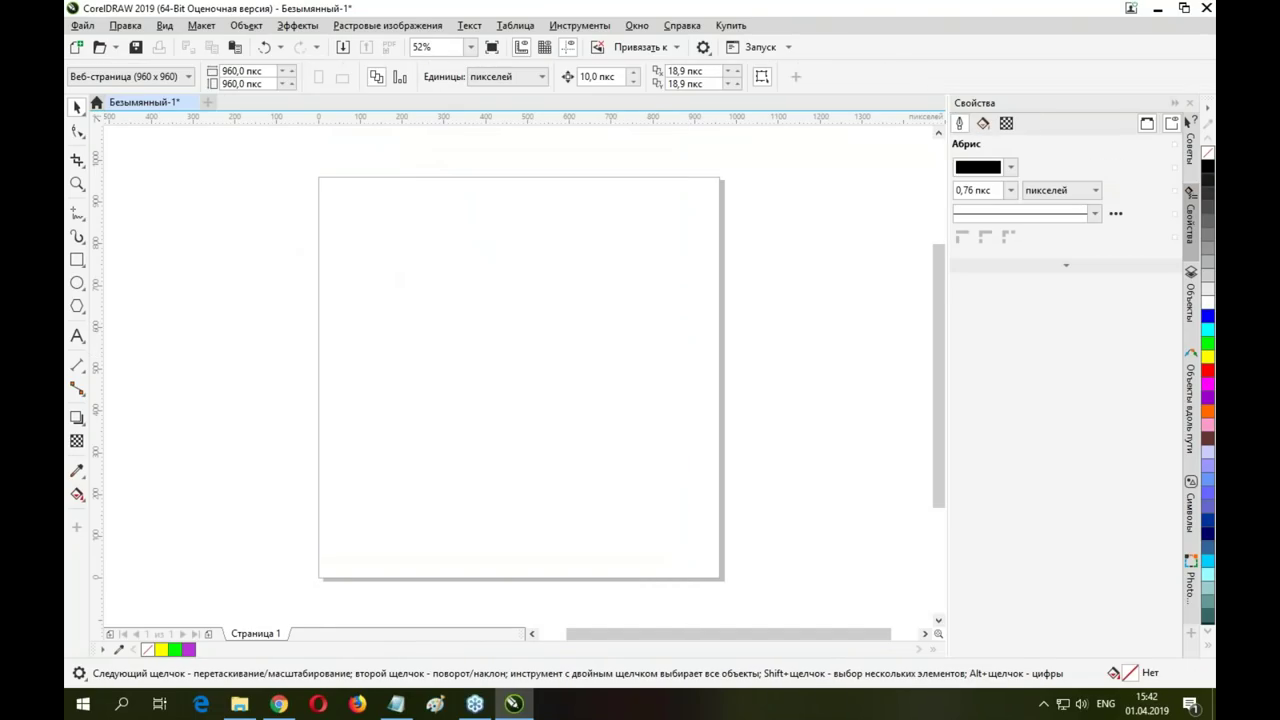
left_click(77, 259)
left_click_drag(349, 222, 672, 528)
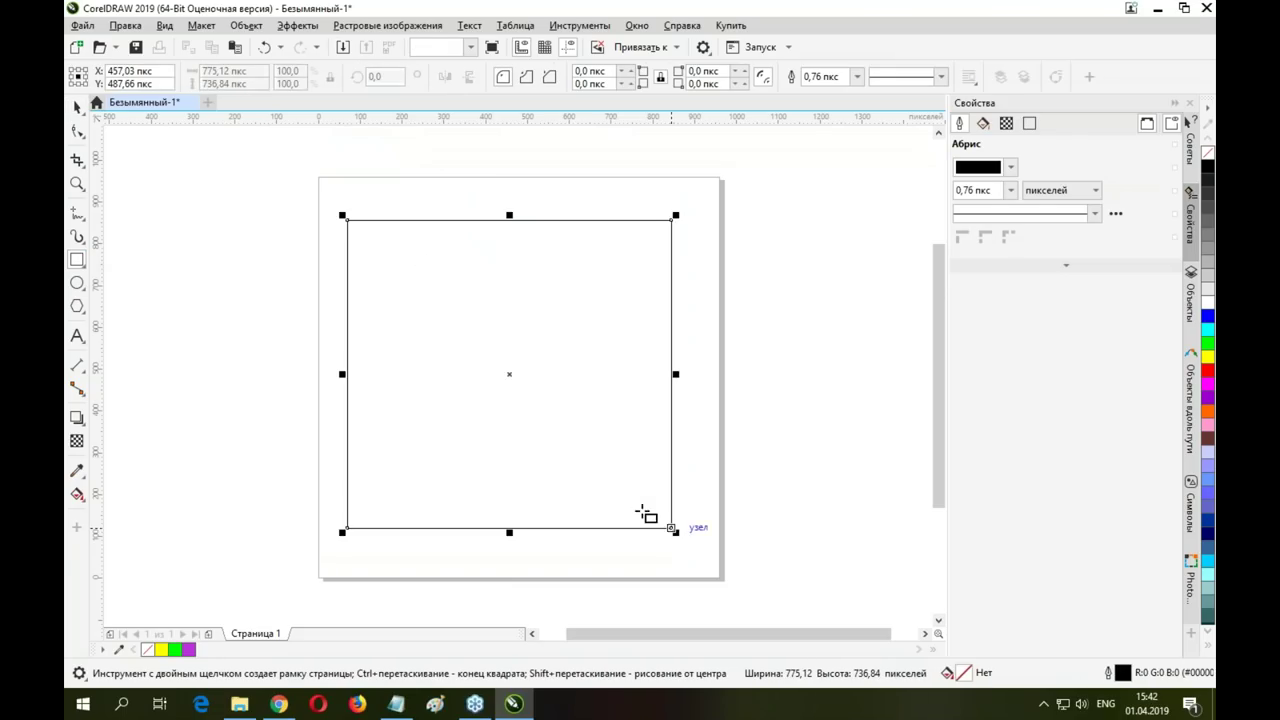
Fill the square with a diagonal black-to-white fountain gradient
left_click(77, 494)
left_click_drag(383, 253, 596, 502)
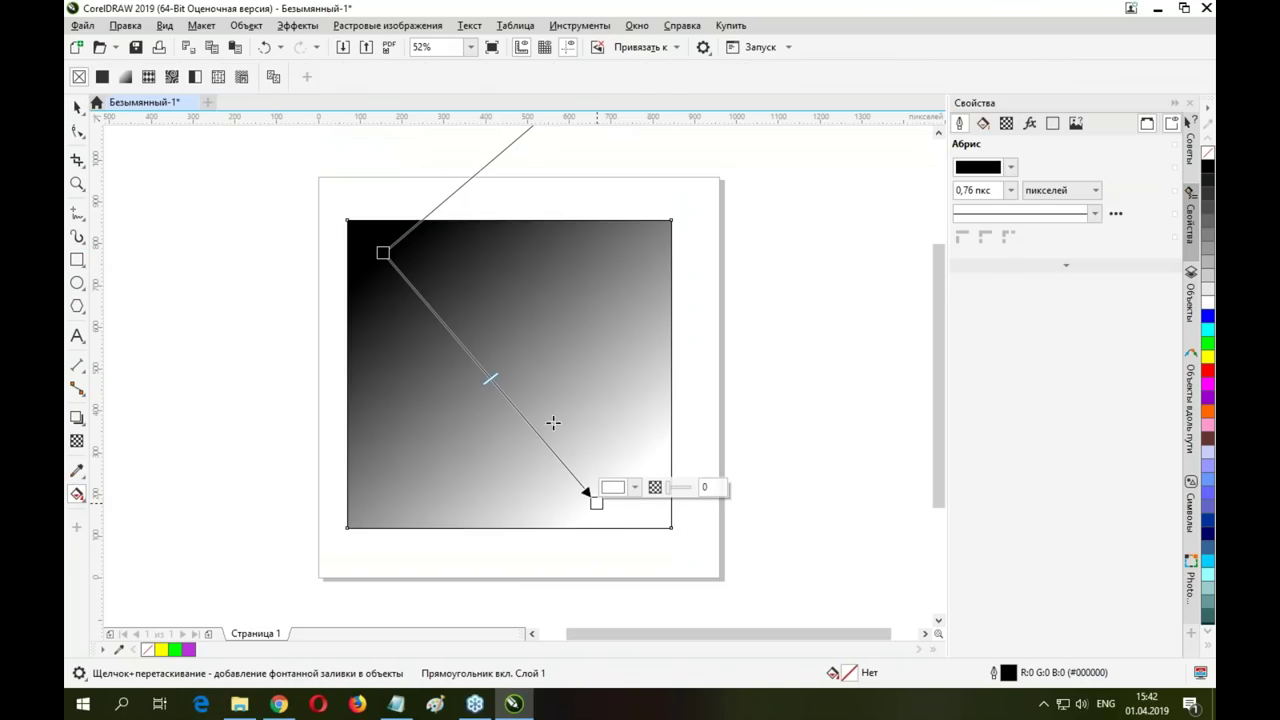
key("space")
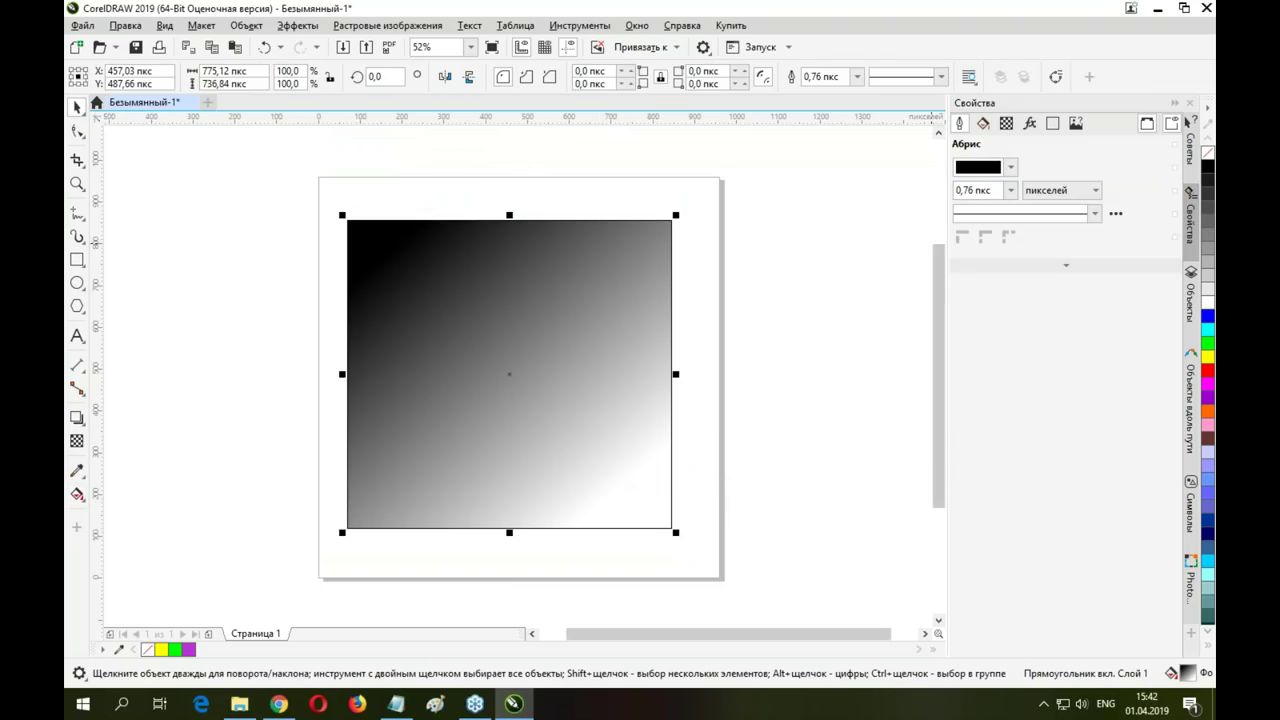
left_click(297, 26)
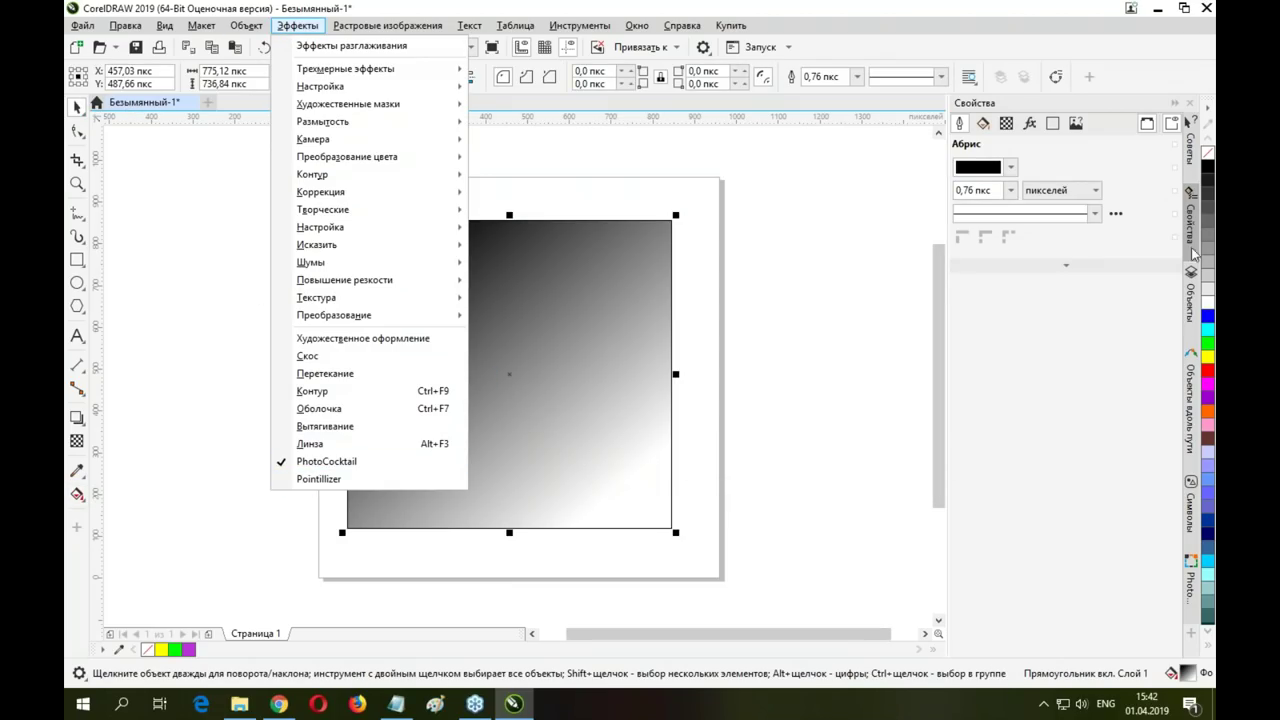
Apply a 15-column PhotoCocktail mosaic built from the Природа folder's 52 images
left_click(1193, 600)
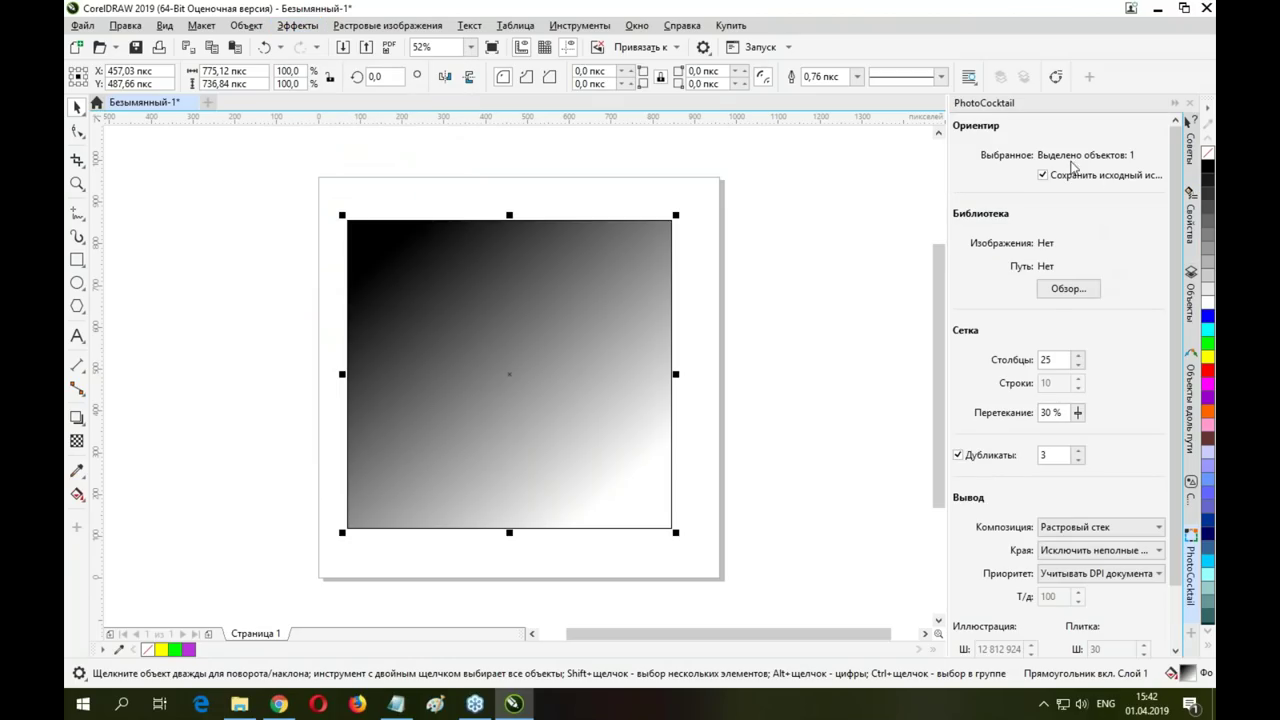
left_click(1064, 289)
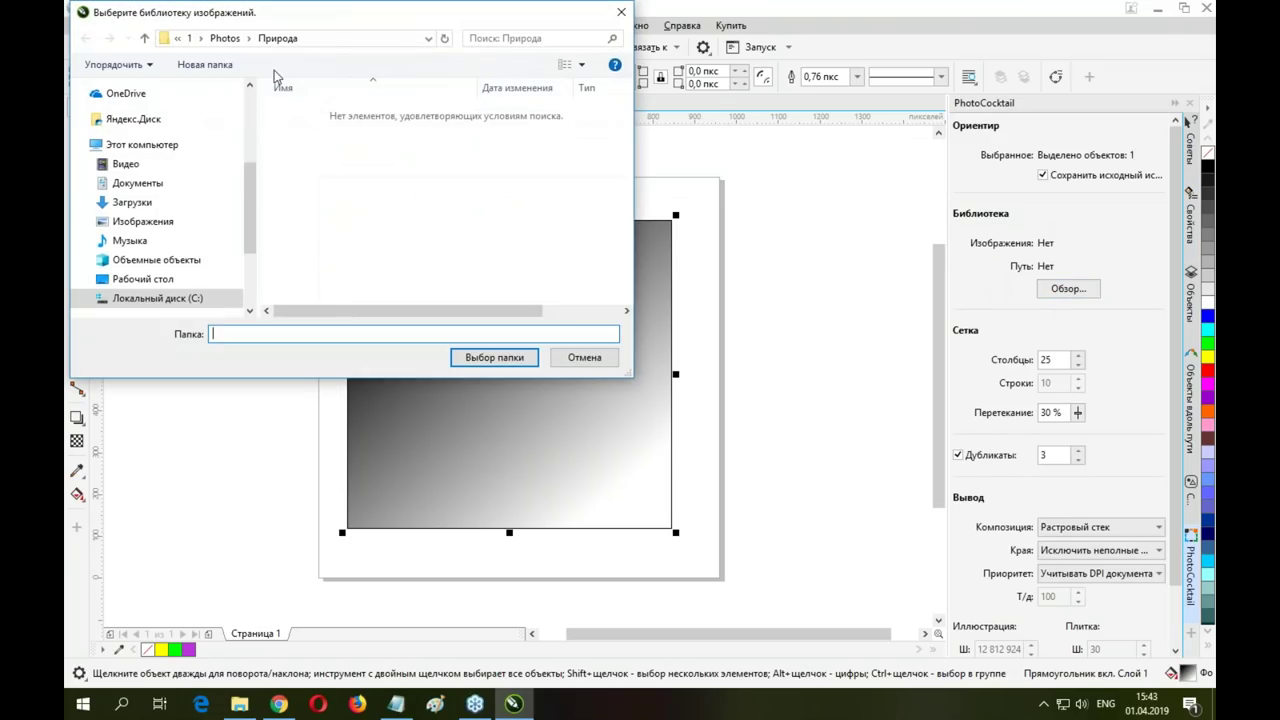
left_click(225, 38)
double_click(300, 165)
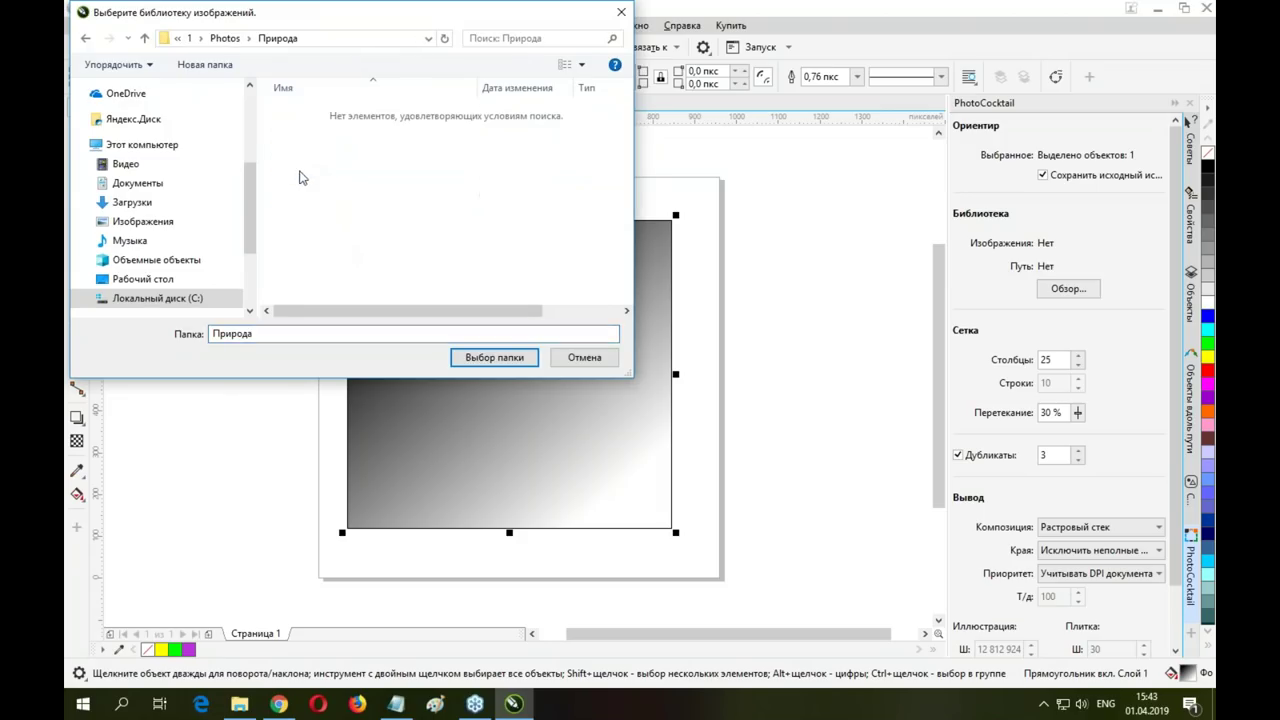
left_click(494, 357)
left_click(1078, 366)
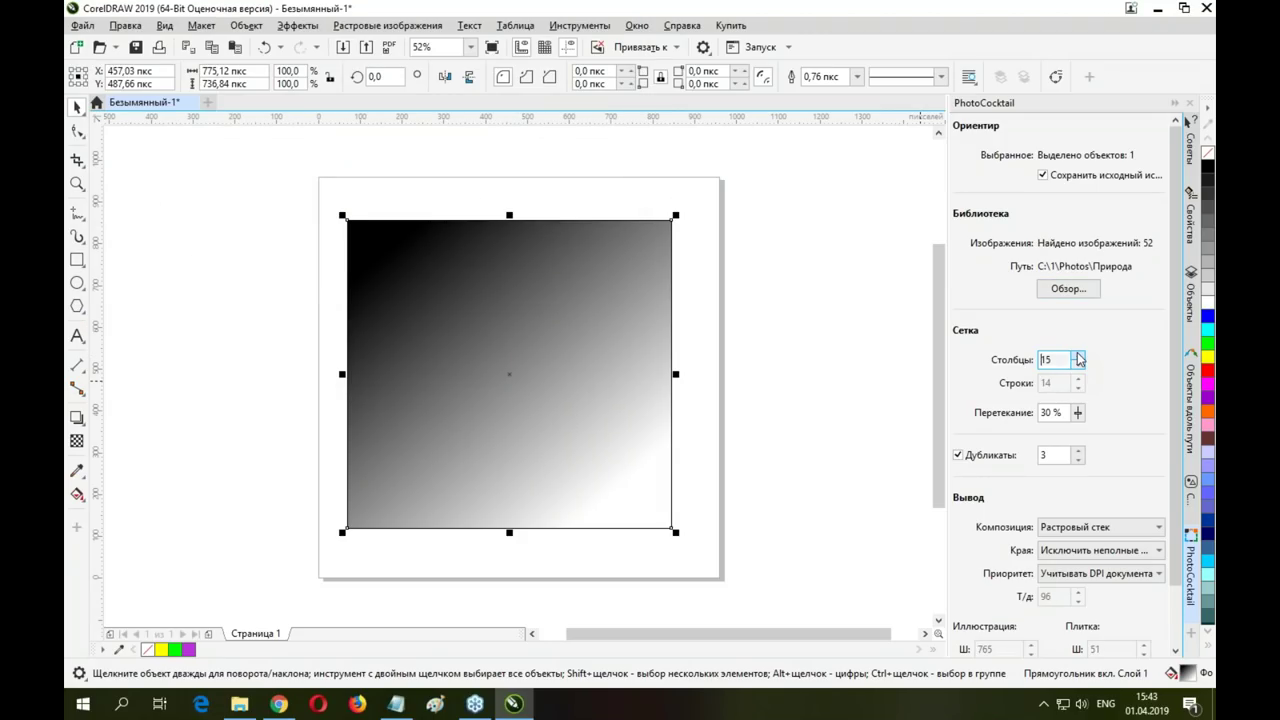
scroll(1077, 650, "down", 2)
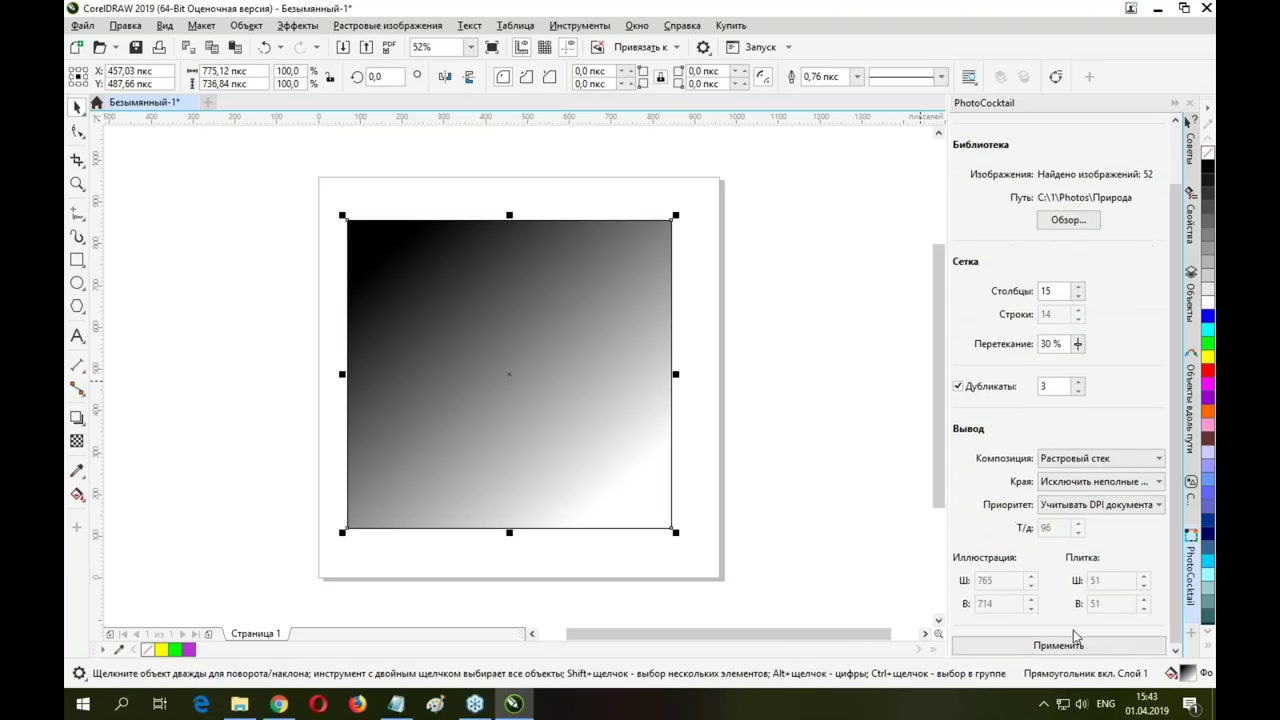
left_click(1063, 645)
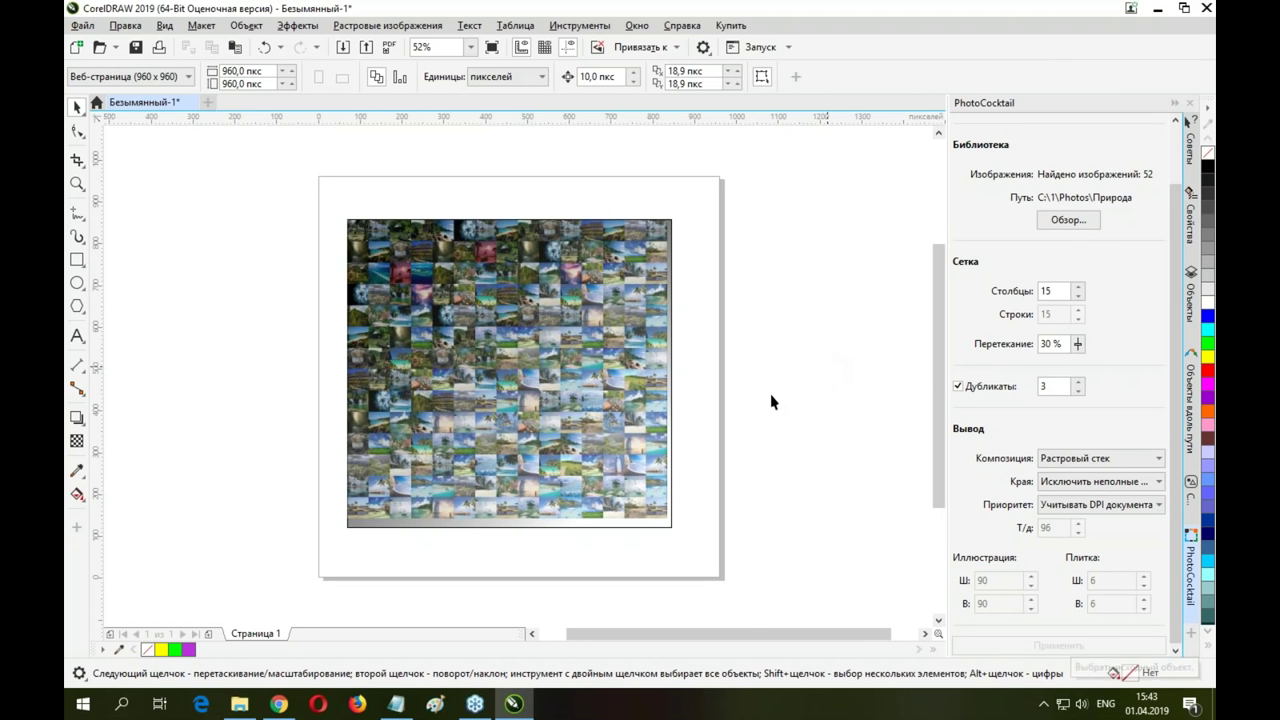
scroll(498, 357, "up", 2)
scroll(481, 351, "up", 1)
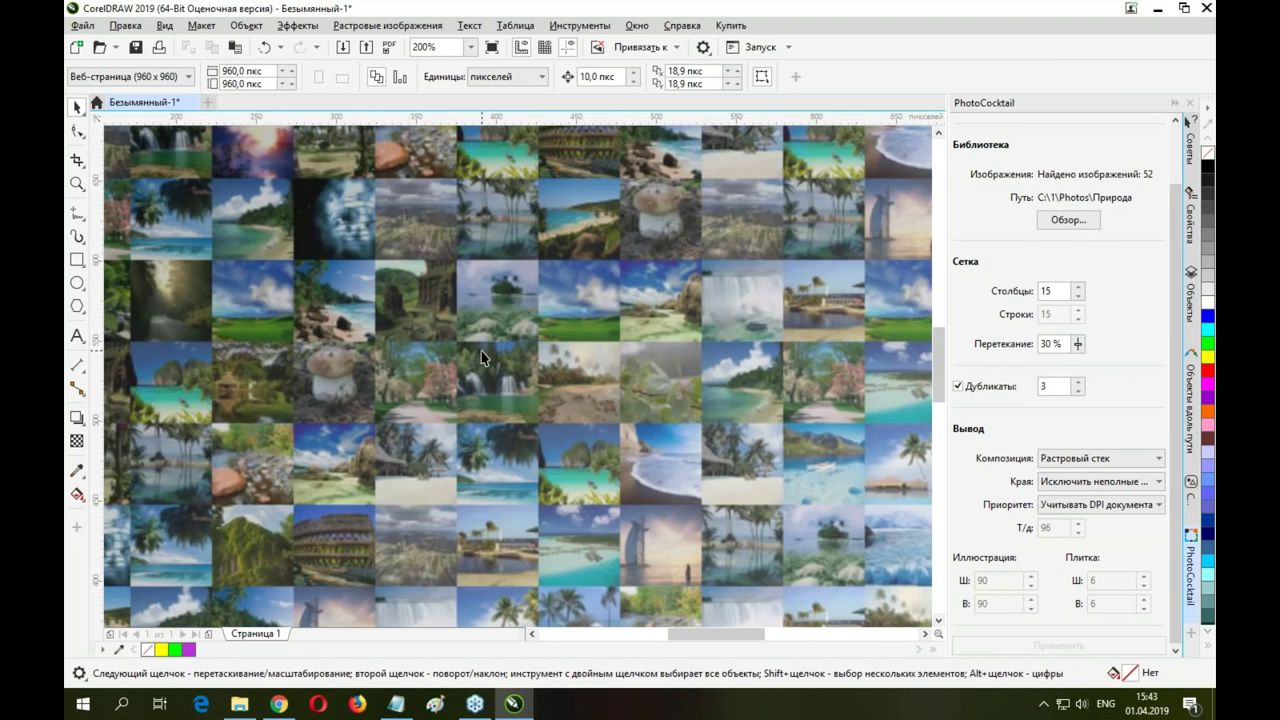
scroll(481, 351, "down", 2)
scroll(481, 351, "up", 1)
scroll(481, 351, "up", 2)
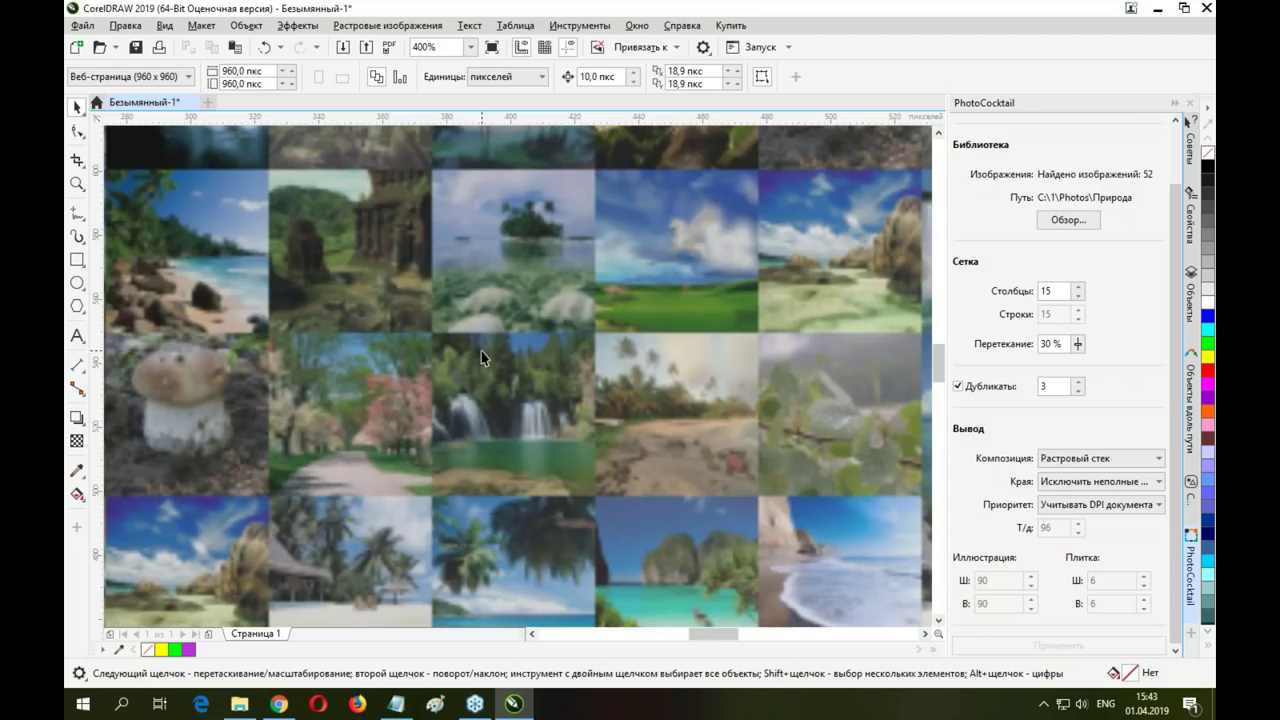
scroll(481, 351, "down", 3)
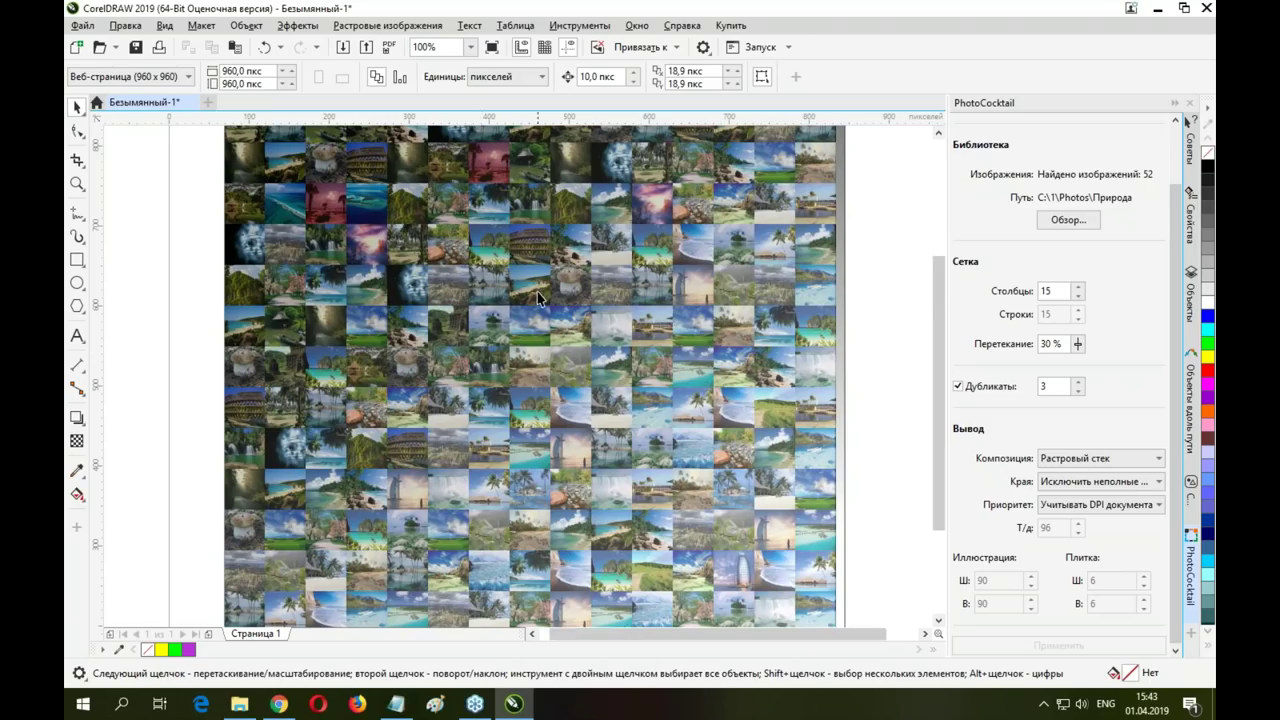
key("F3")
left_click(528, 260)
left_click(746, 310)
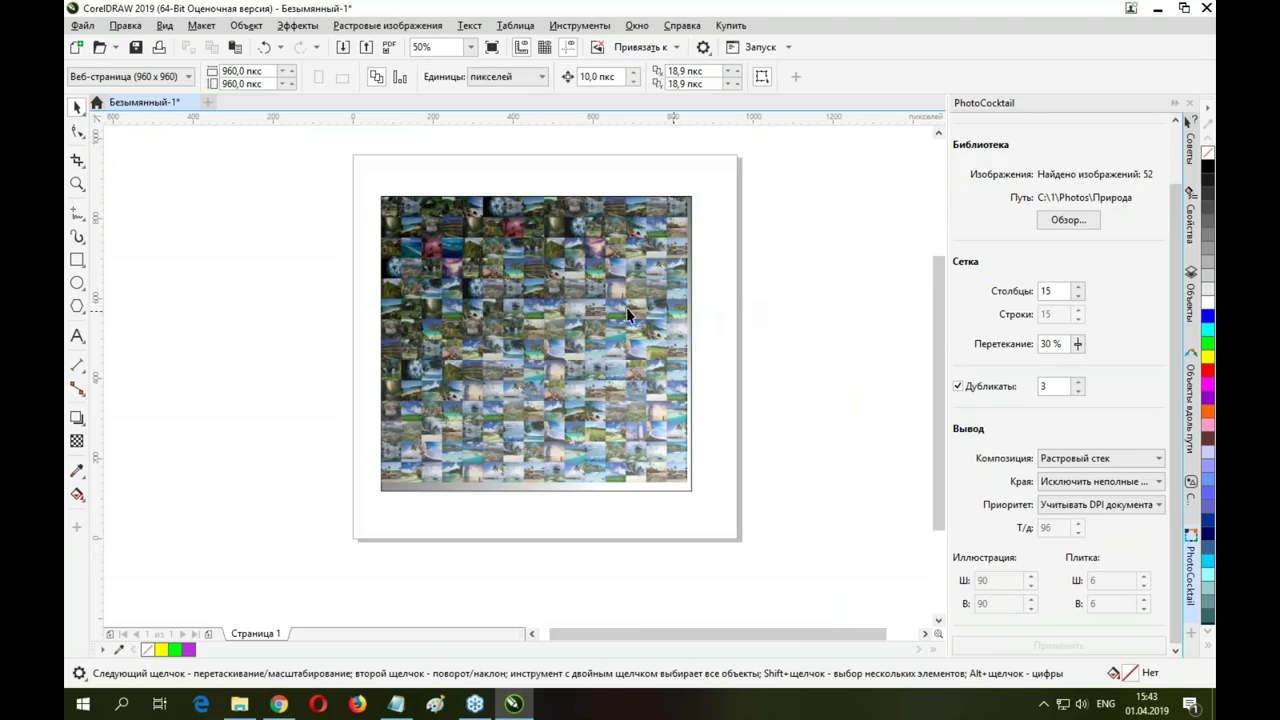
scroll(500, 280, "down", 2)
scroll(522, 290, "up", 2)
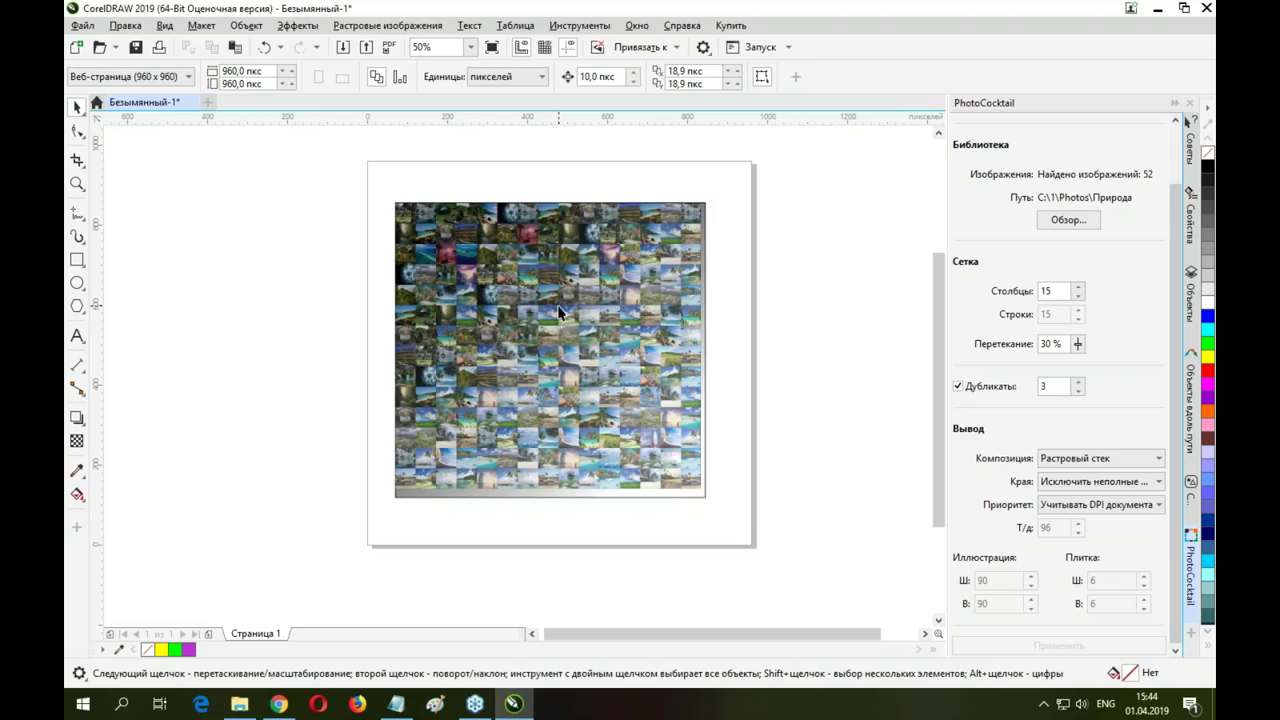
Open the recent file C:\1\CorelDRAW Graphics Suite 2019.cdr
left_click(82, 25)
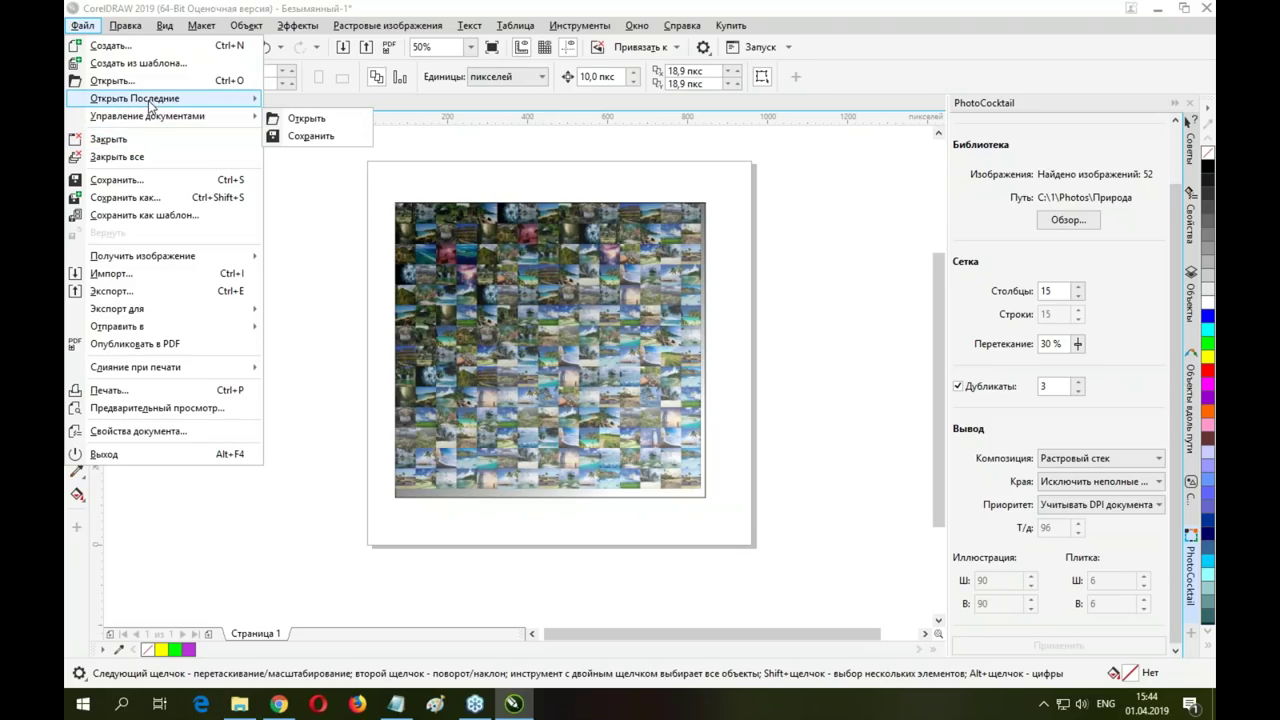
mouse_move(150, 98)
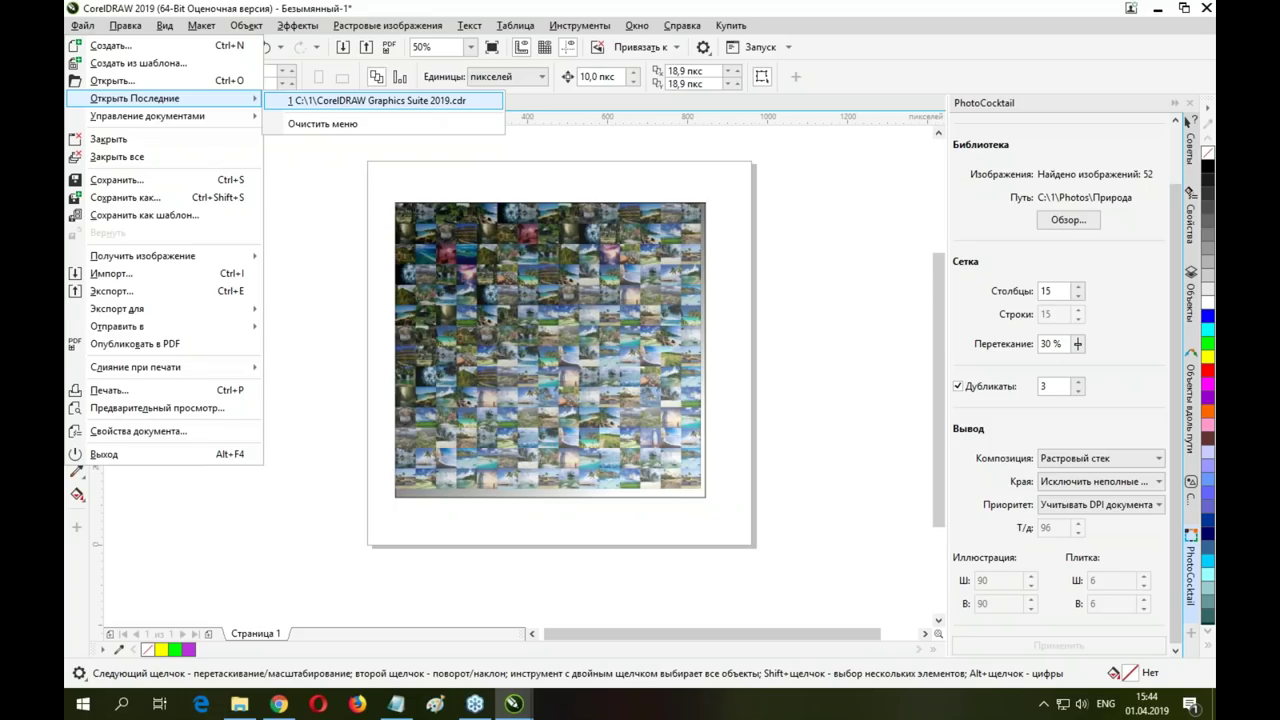
left_click(380, 100)
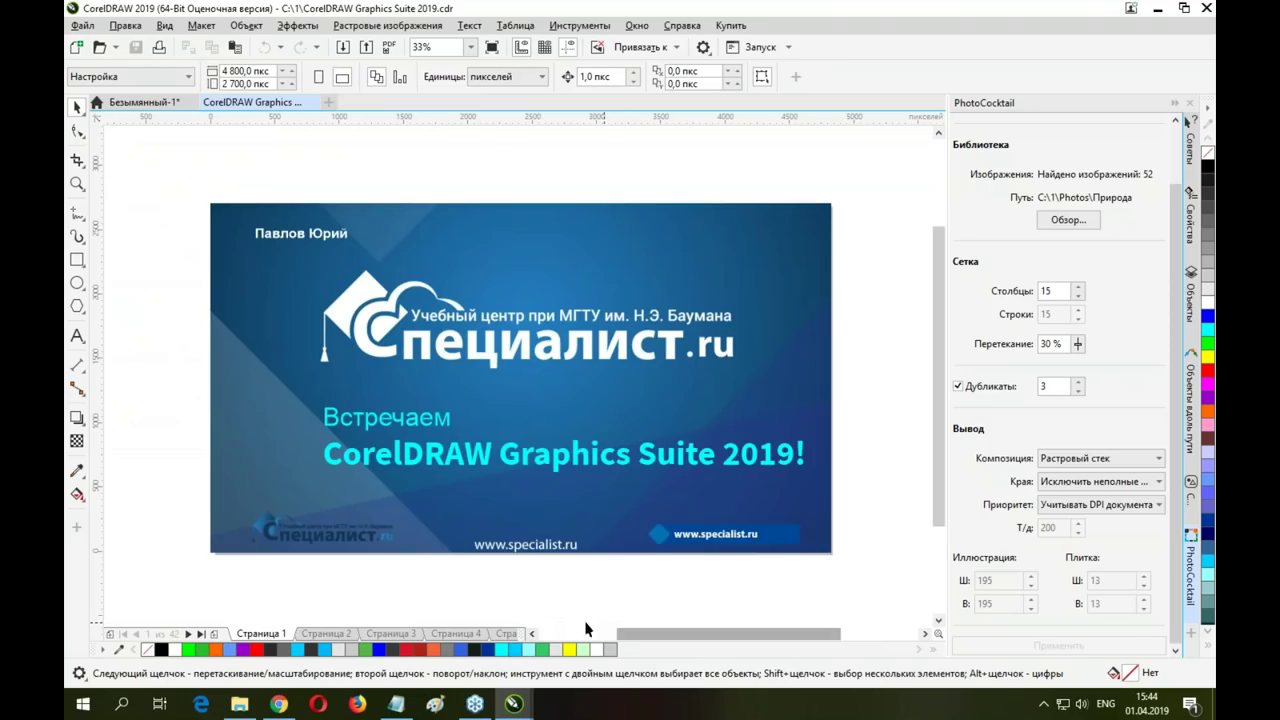
Page forward to the Objects slide and select its paragraph text block
left_click(510, 636)
key("Page_Down")
key("Page_Down")
key("Page_Down")
key("Page_Down")
key("Page_Down")
key("Page_Down")
key("Page_Down")
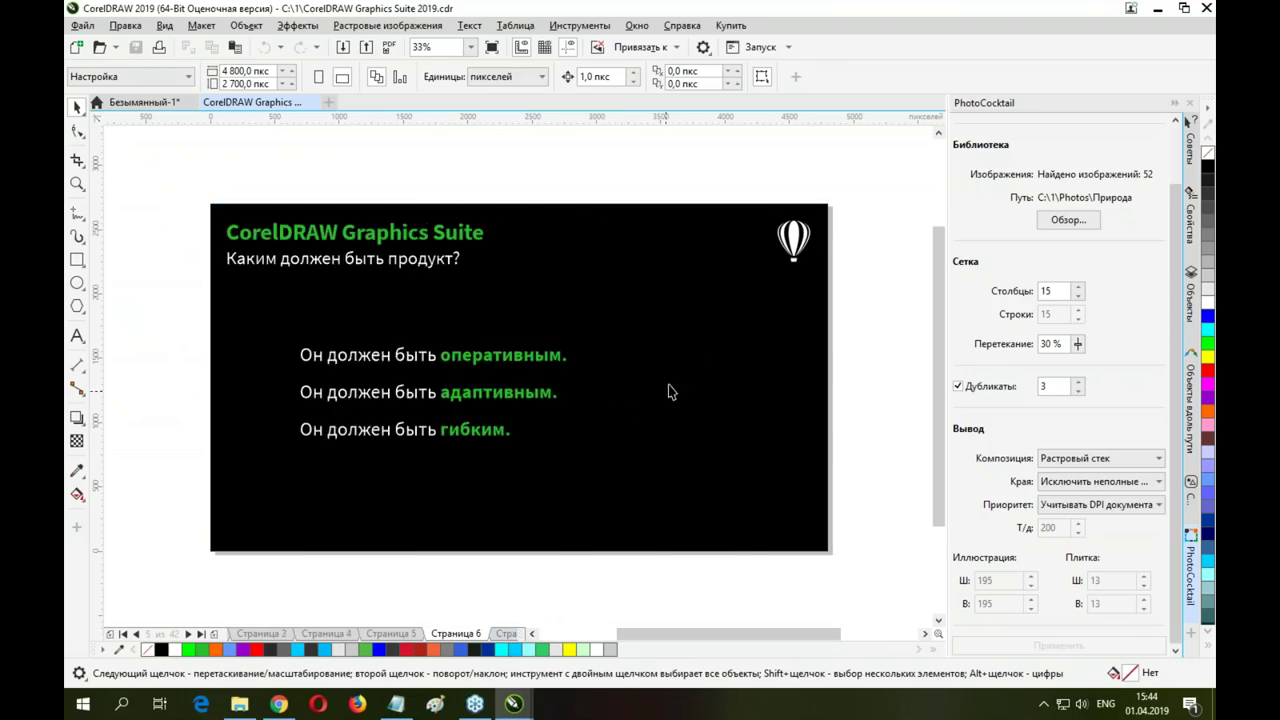
key("Page_Down")
key("Page_Down")
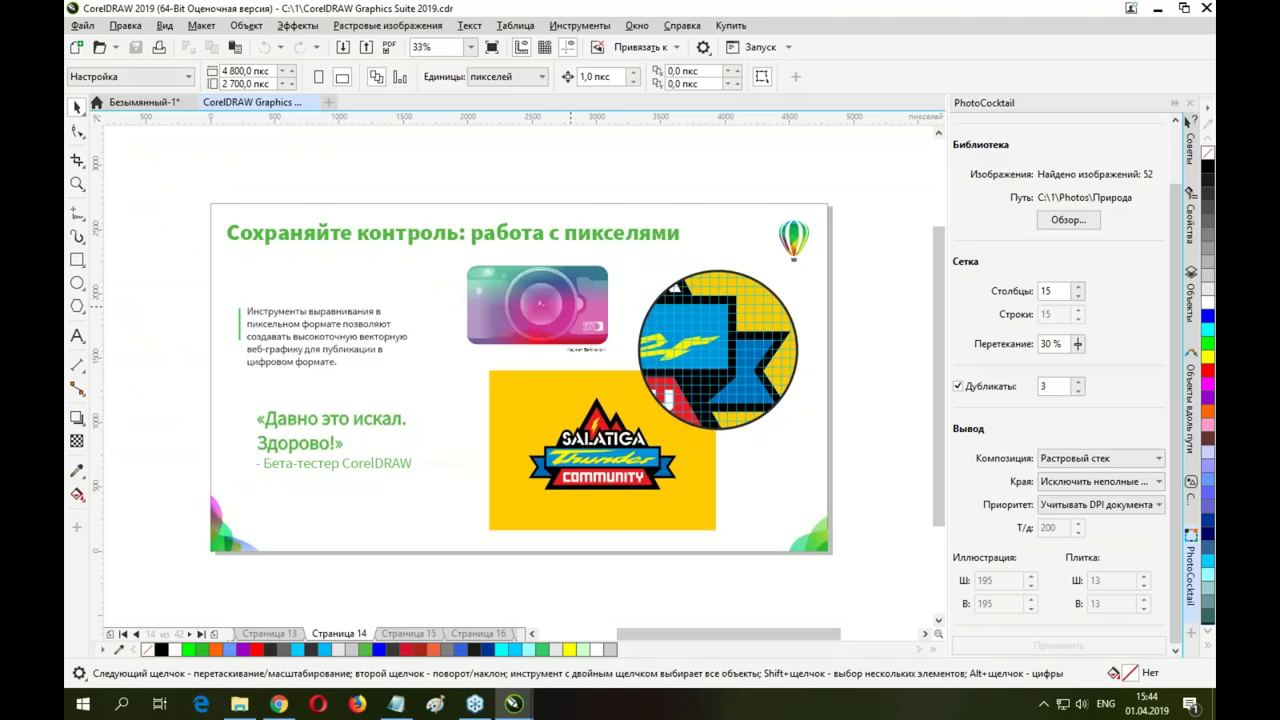
key("Page_Down")
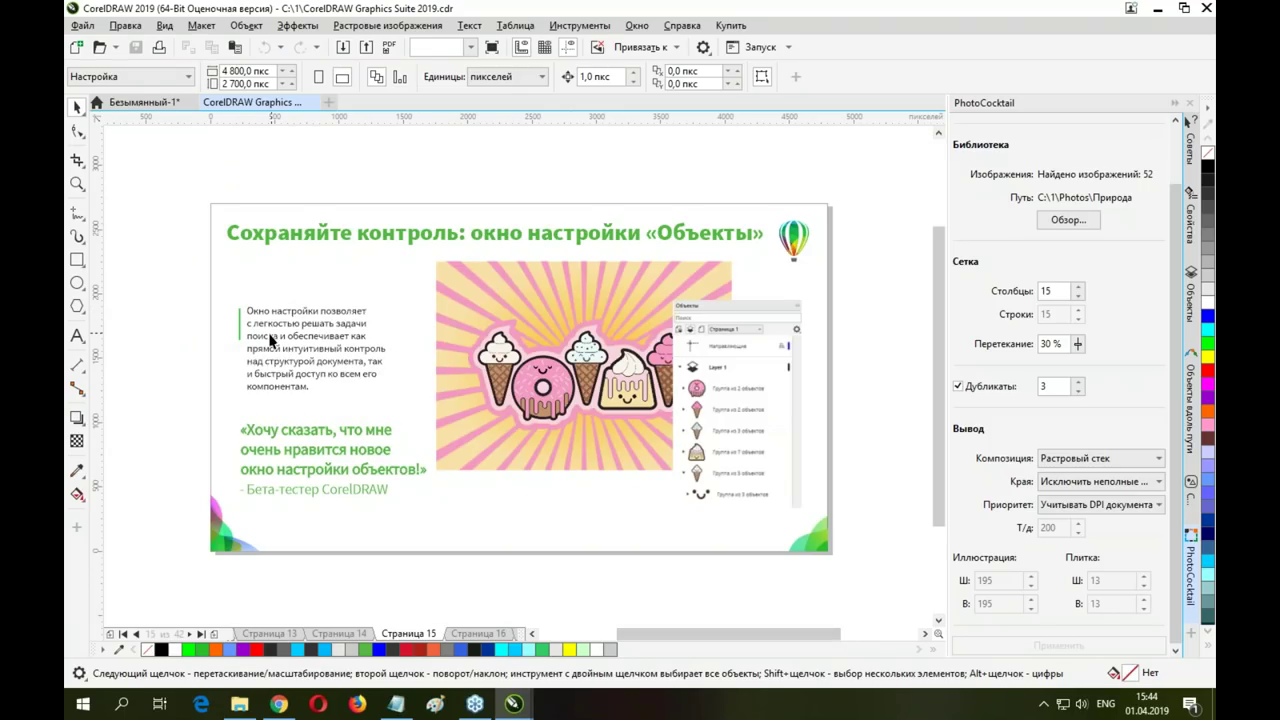
left_click(293, 318)
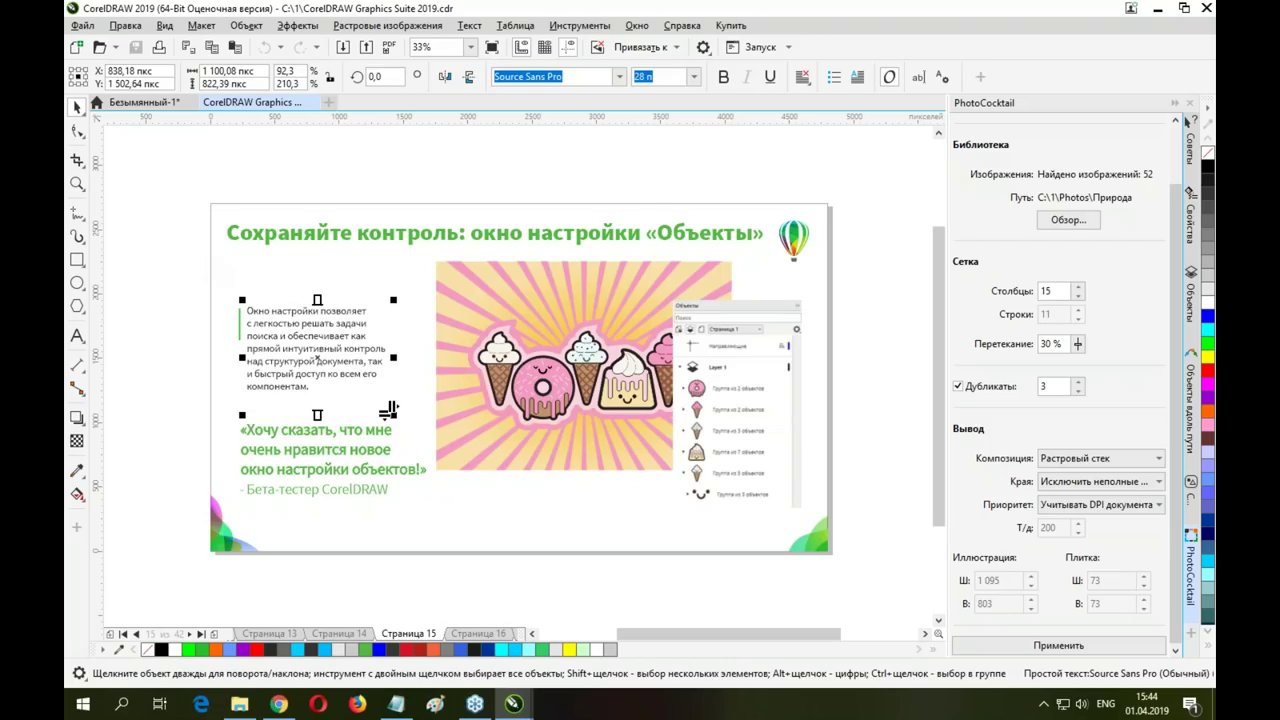
Move the balloon logo up and right past the page corner
left_click(77, 283)
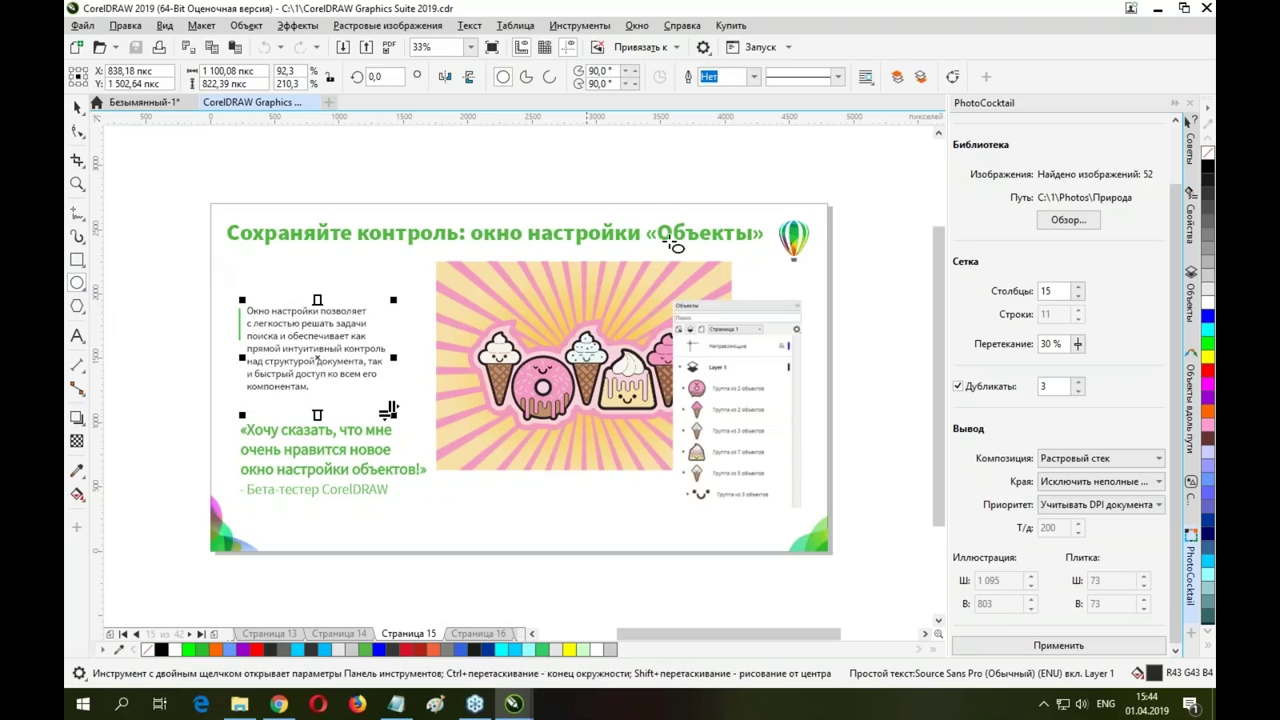
left_click(77, 107)
left_click(796, 236)
left_click_drag(796, 236, 864, 206)
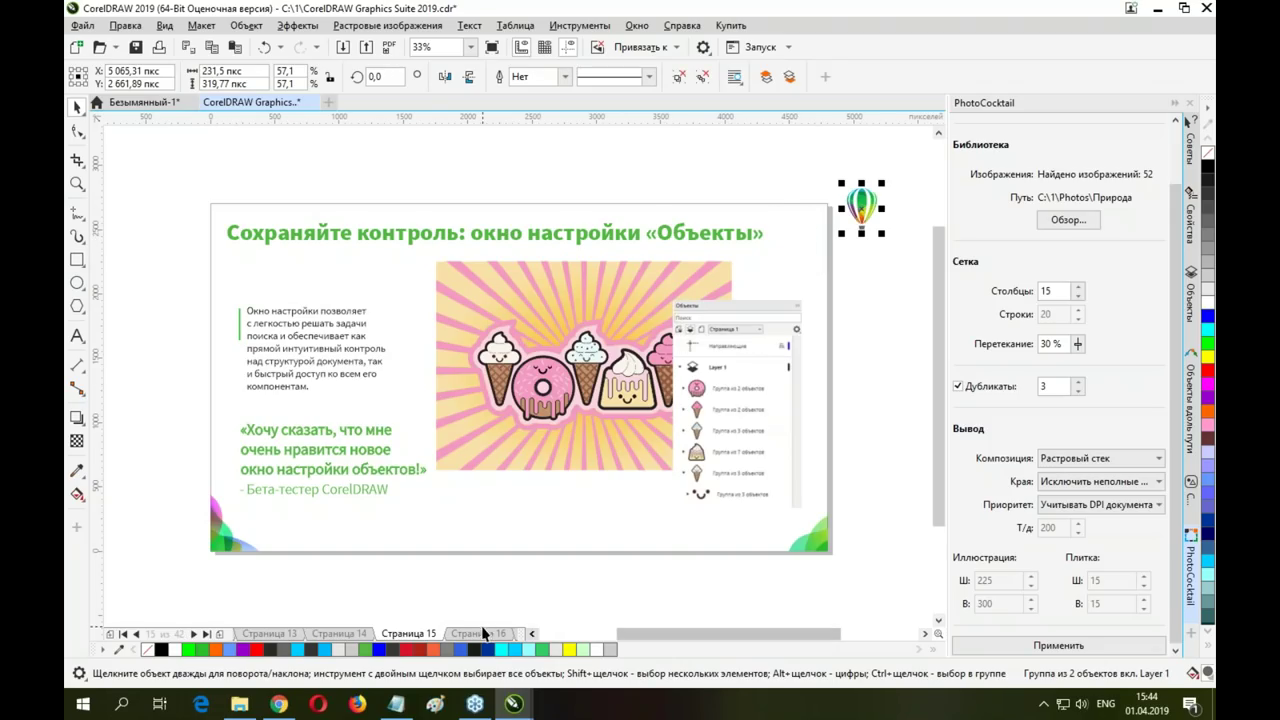
Select the balloon logo on slide 14 and shift slide 15's logo up and right
left_click(340, 634)
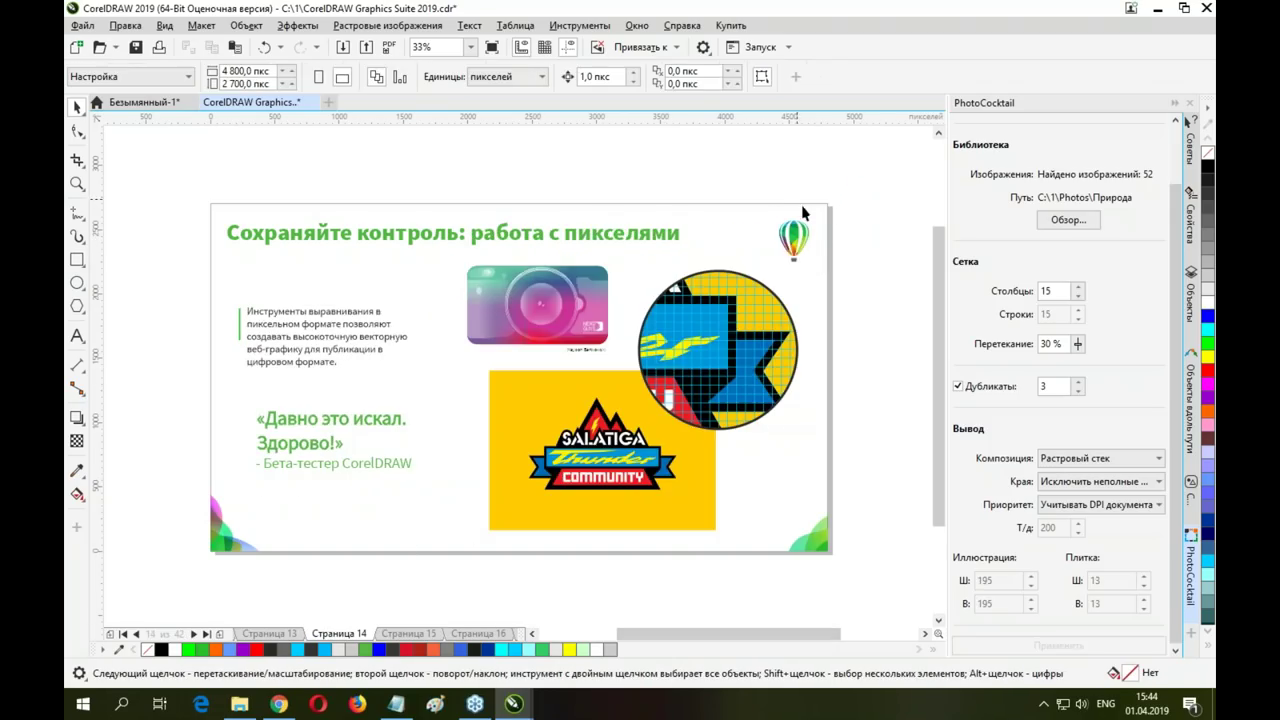
left_click(796, 240)
left_click(851, 229)
key("Page_Down")
key("Page_Down")
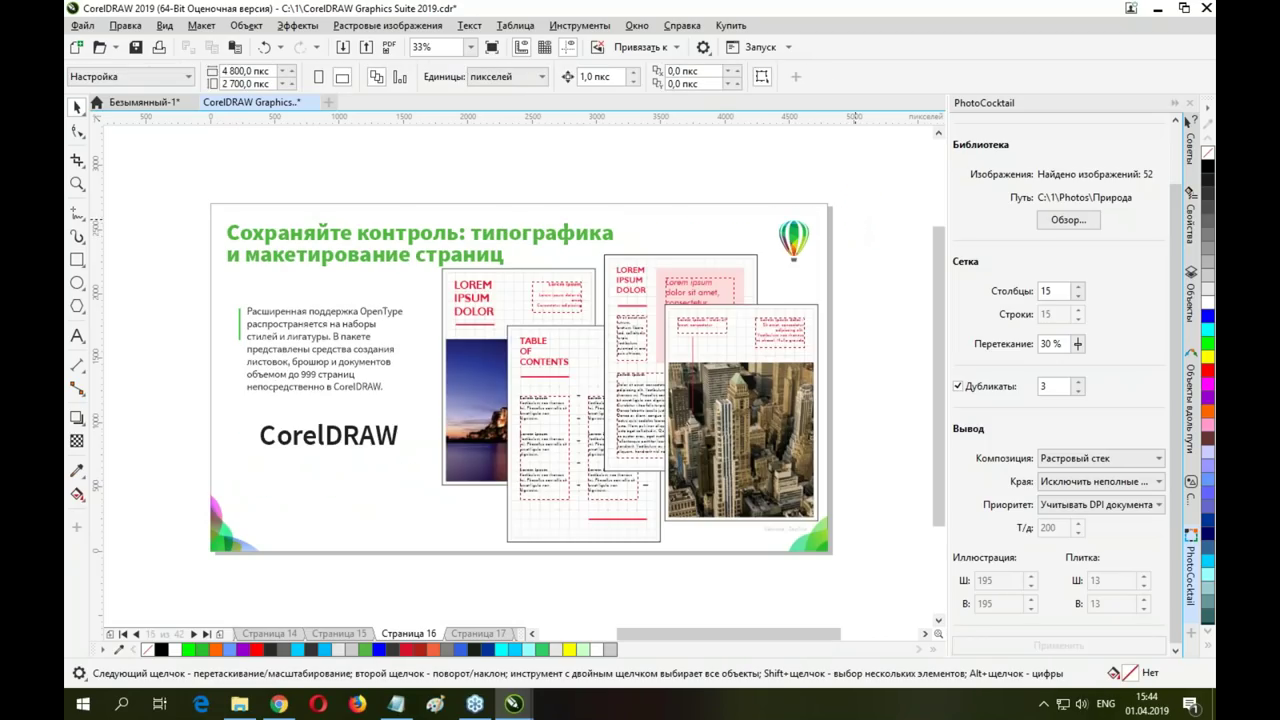
left_click_drag(780, 245, 849, 218)
key("Page_Up")
key("Page_Up")
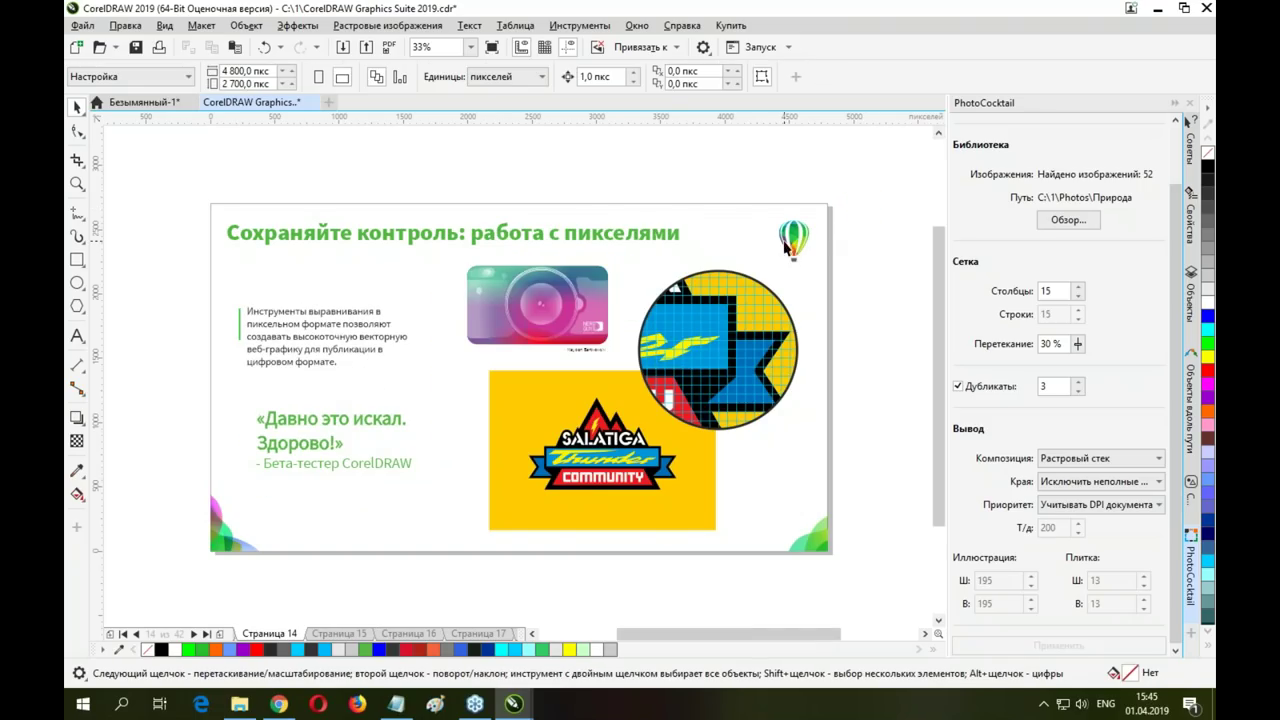
left_click(800, 236)
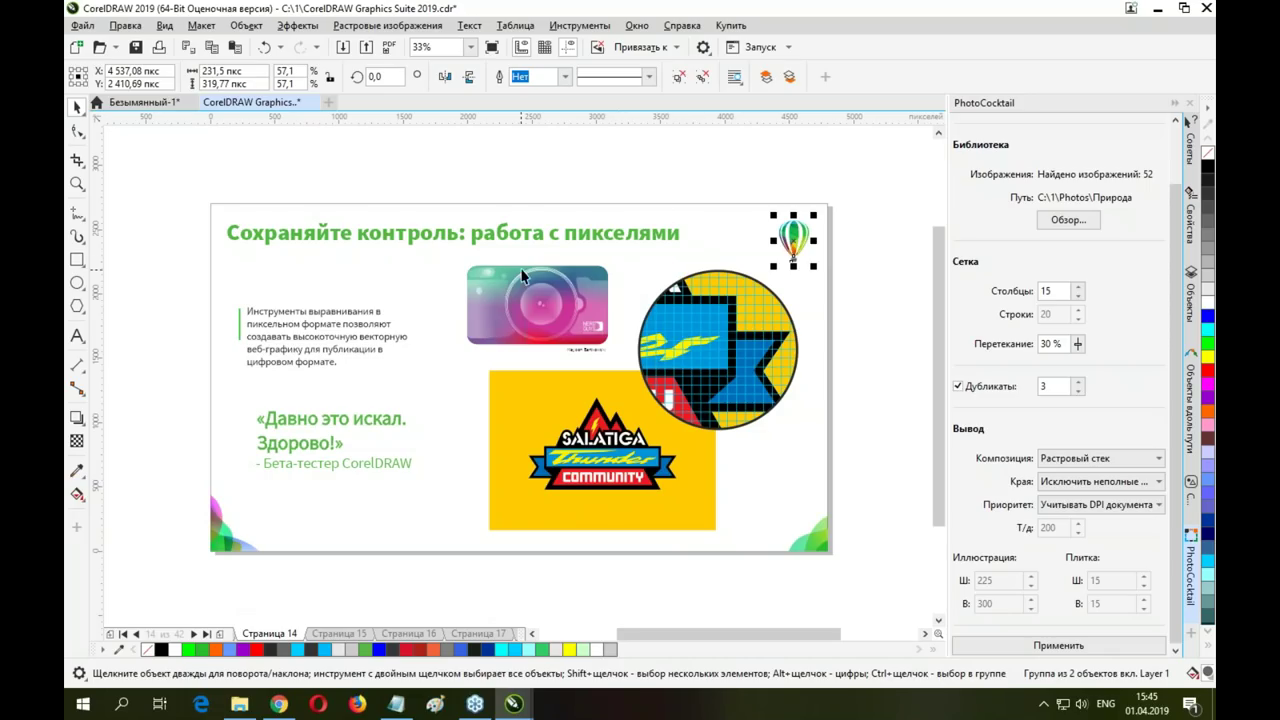
left_click(346, 384)
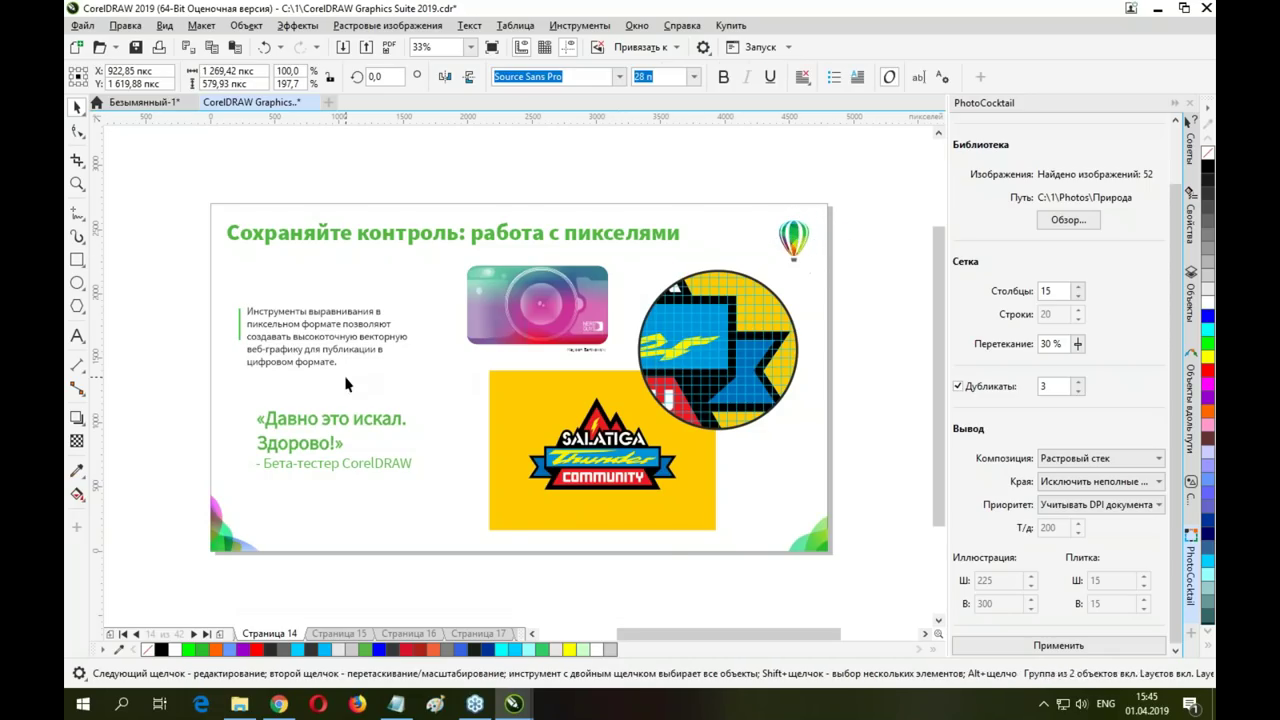
On slide 16, move the balloon logo into the slide's top-right corner
key("Page_Up")
key("Page_Down")
key("Page_Down")
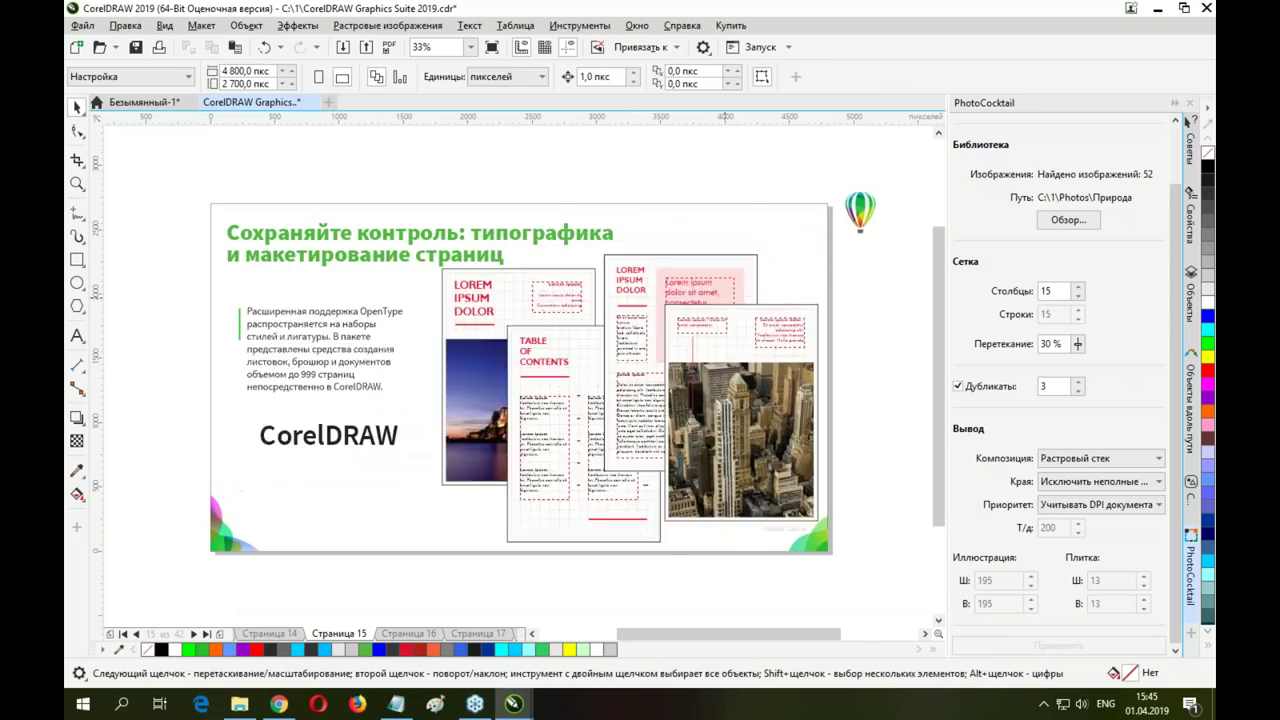
key("Page_Down")
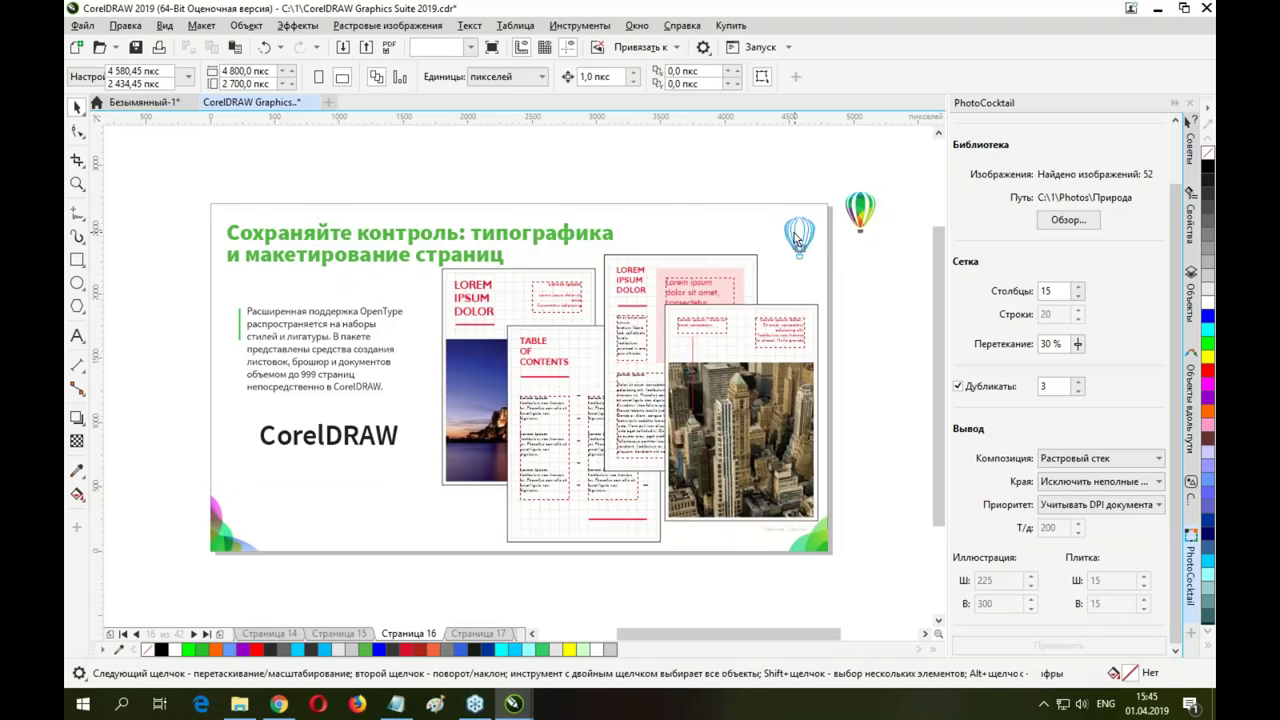
left_click_drag(867, 210, 805, 232)
Page ahead to the templates slide, then return to the untitled document's mosaic
key("Page_Down")
key("Page_Down")
key("Page_Down")
key("Page_Down")
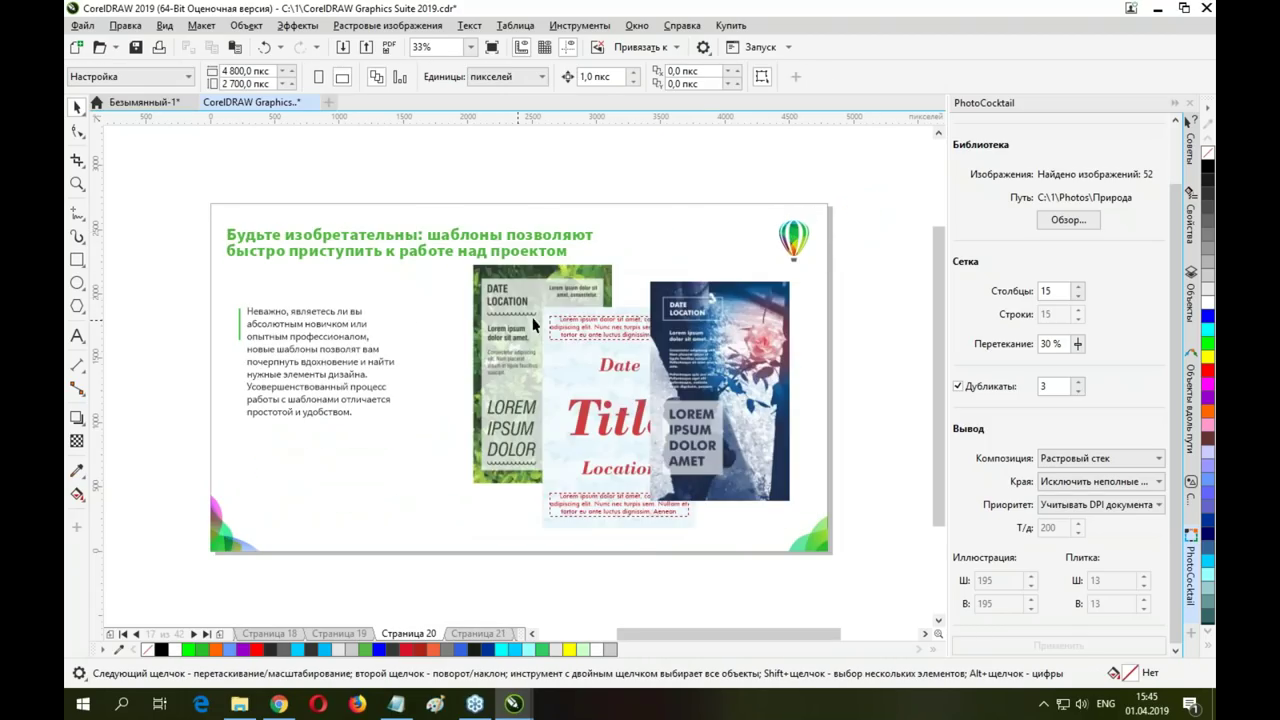
key("Page_Down")
key("Page_Down")
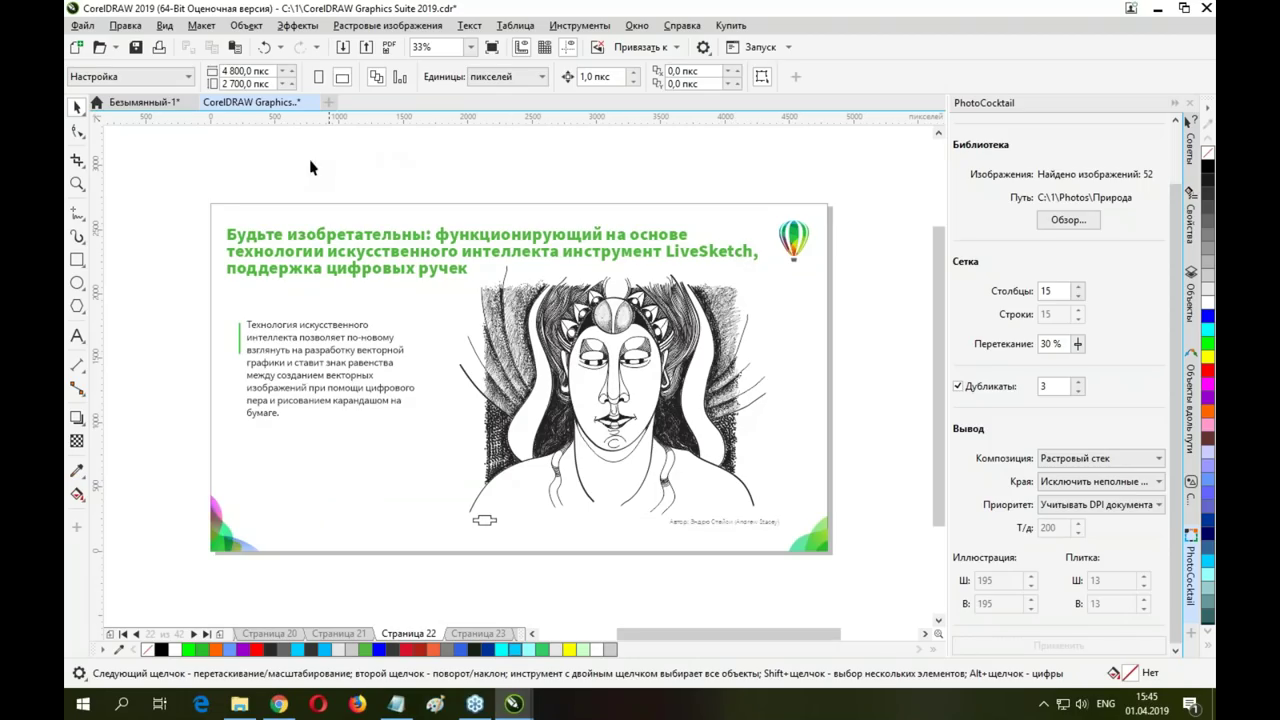
left_click(140, 103)
left_click(405, 241)
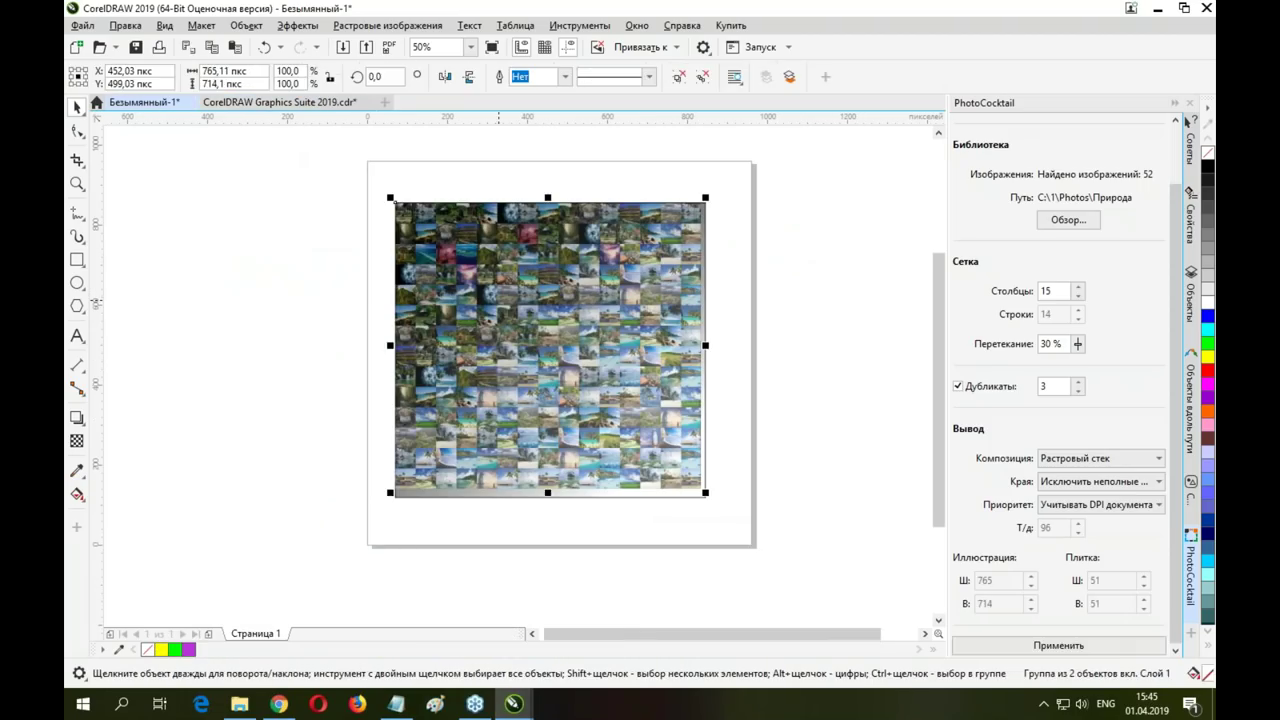
Delete the photo mosaic and sketch a freehand curve with LiveSketch
key("Delete")
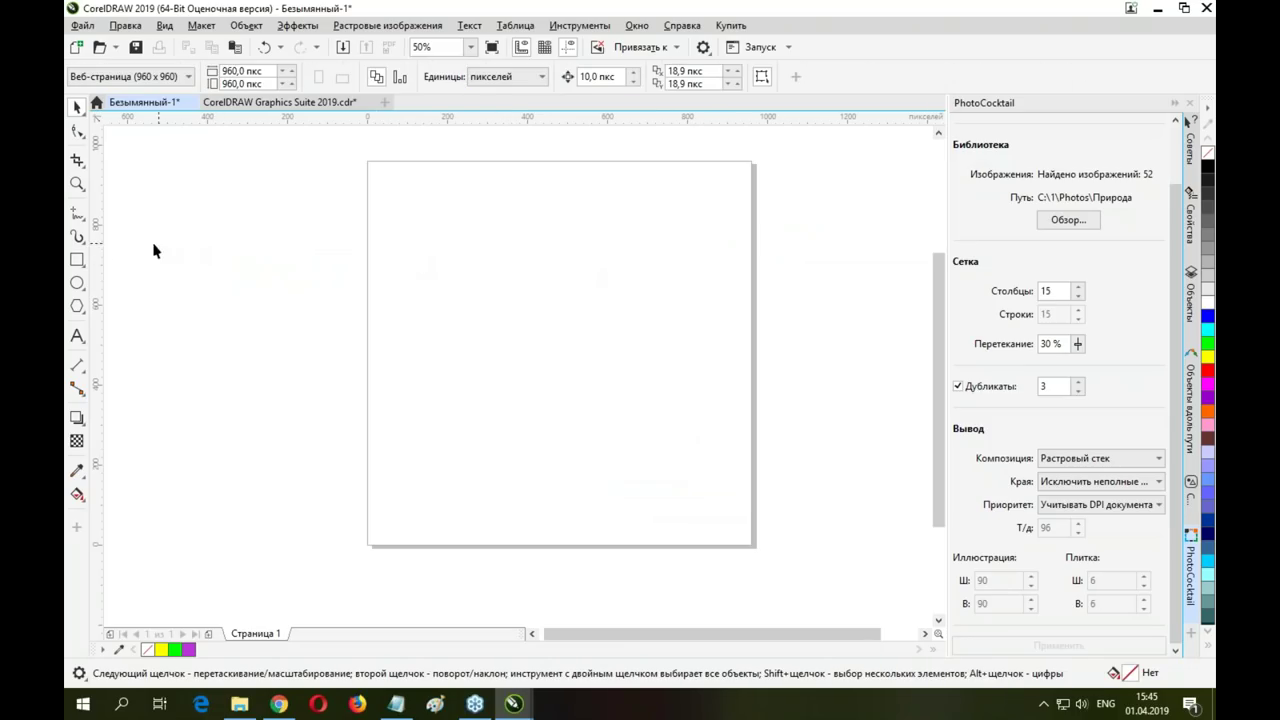
left_click(84, 238)
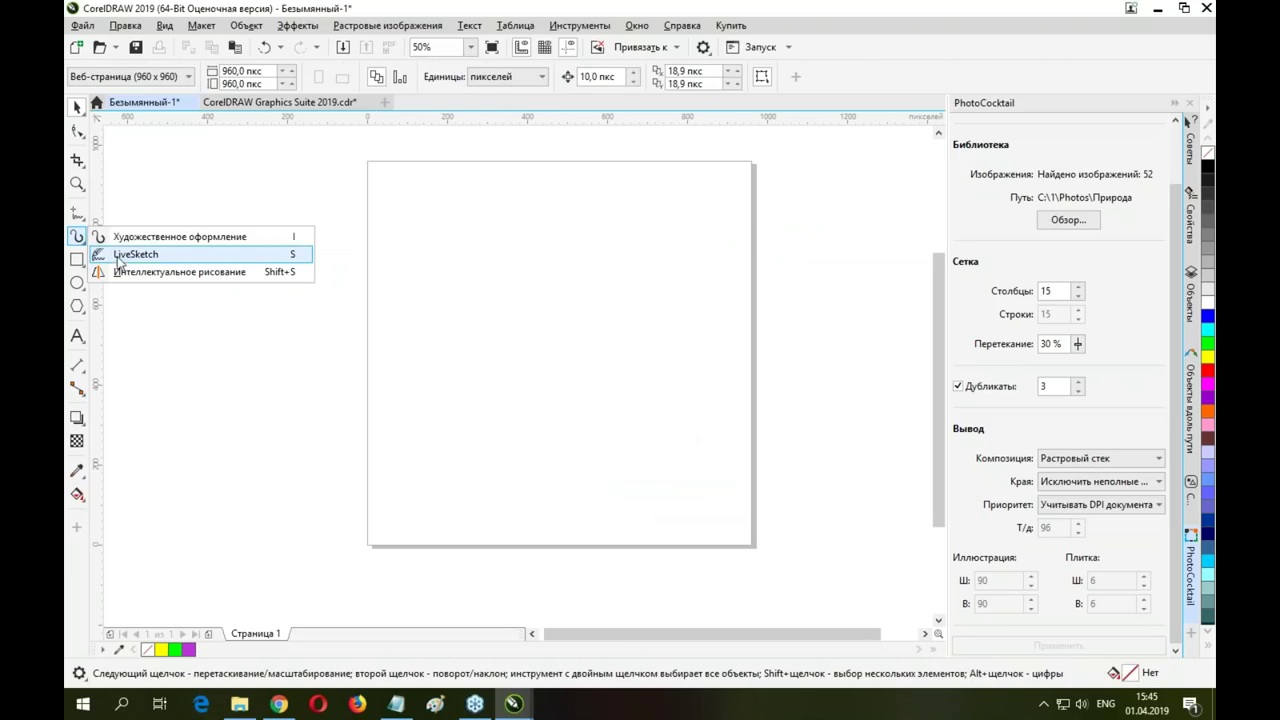
left_click(118, 256)
mouse_move(421, 271)
left_mouse_down()
mouse_move(574, 226)
mouse_move(712, 259)
mouse_move(731, 288)
mouse_move(690, 371)
mouse_move(656, 385)
mouse_move(499, 363)
mouse_move(483, 390)
mouse_move(396, 397)
left_mouse_up()
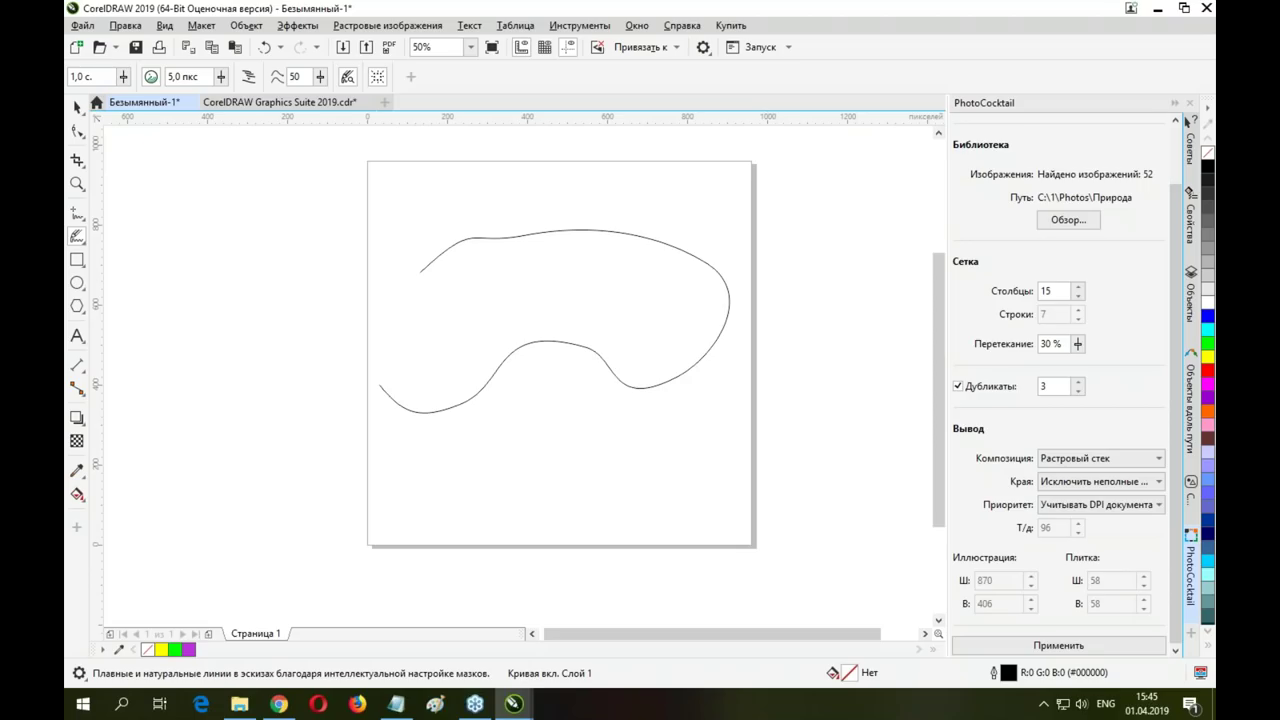
Select and delete the sketched curve
left_click(80, 108)
key("Delete")
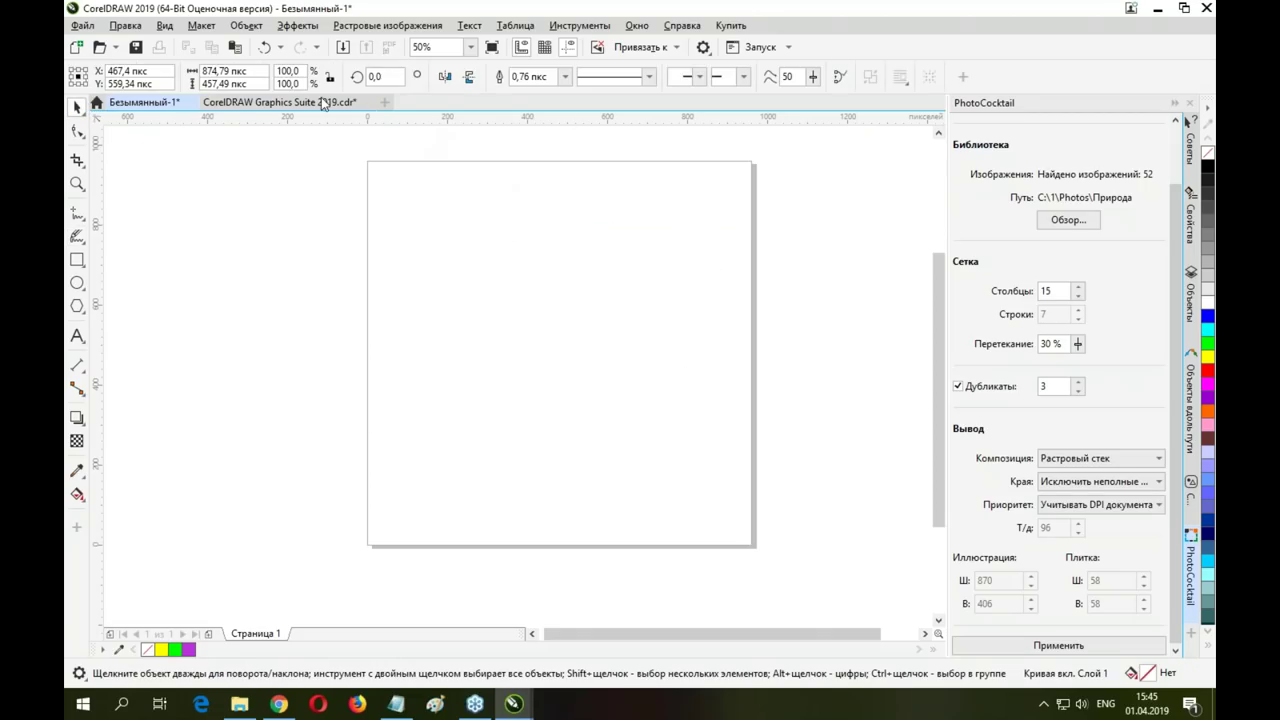
left_click(81, 26)
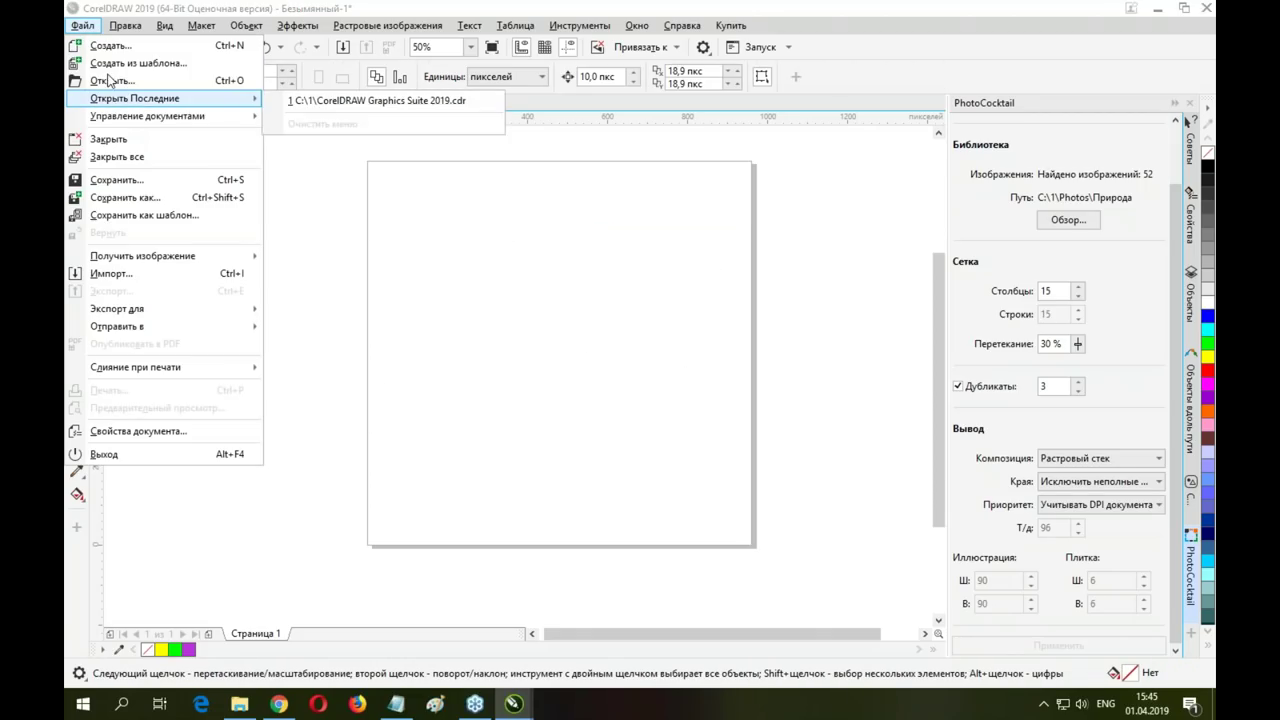
Import BABYCAR.JPG from C:\1\objects and centre it on the page
left_click(103, 275)
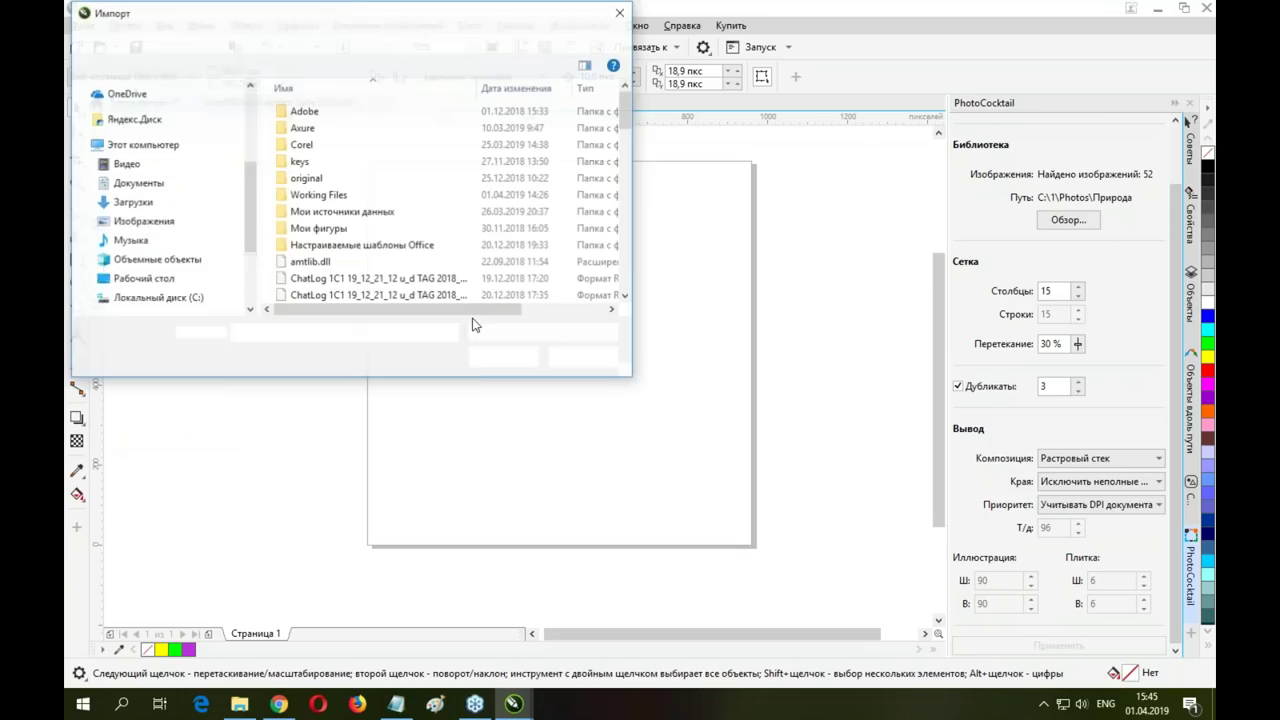
left_click(195, 247)
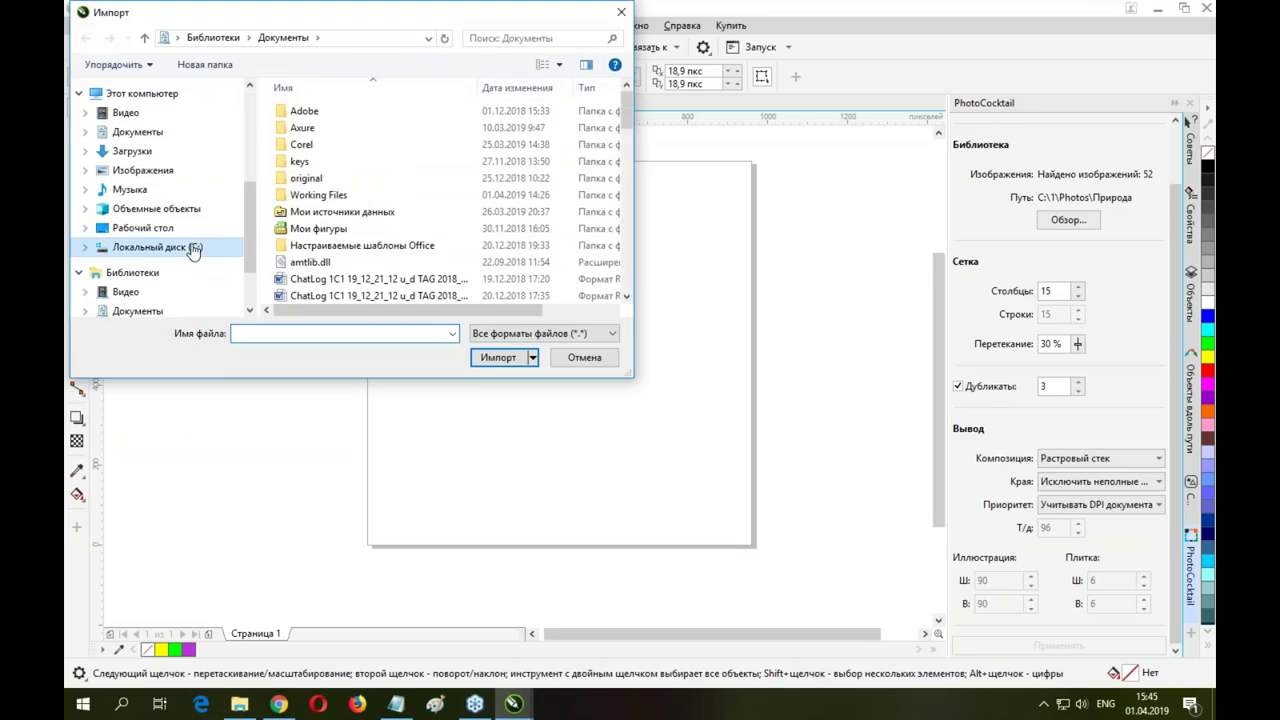
double_click(305, 117)
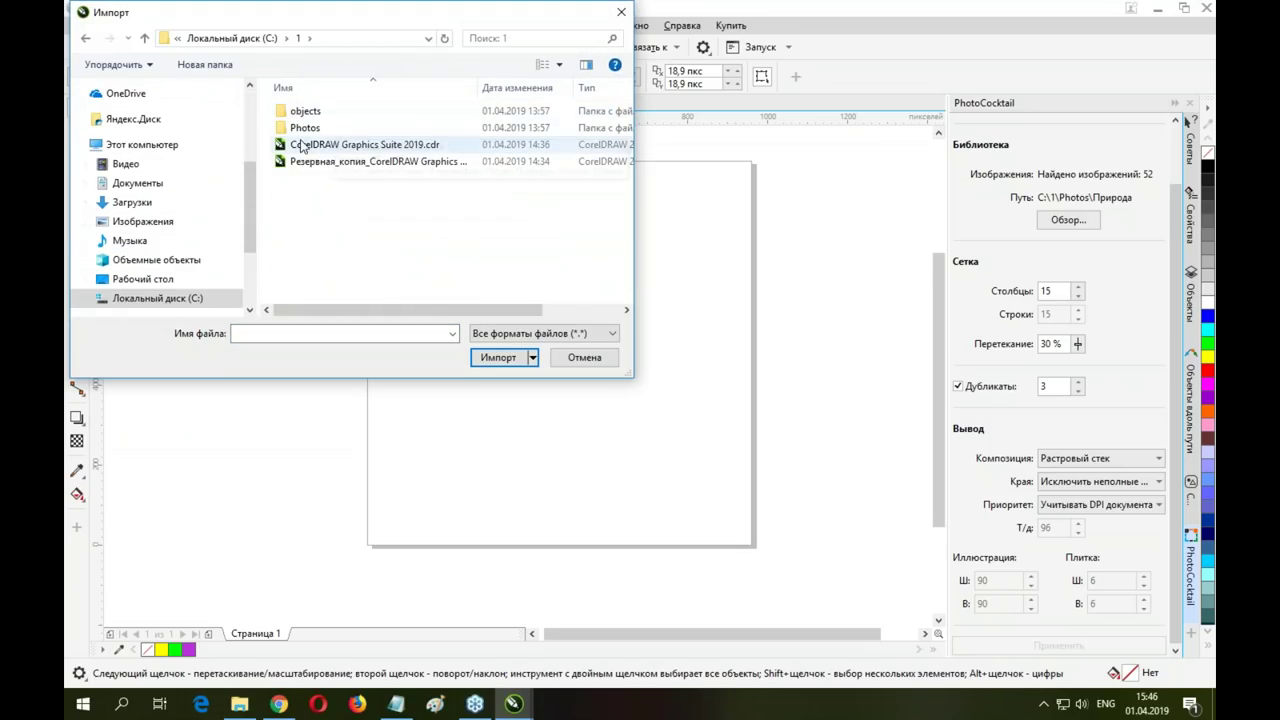
double_click(305, 111)
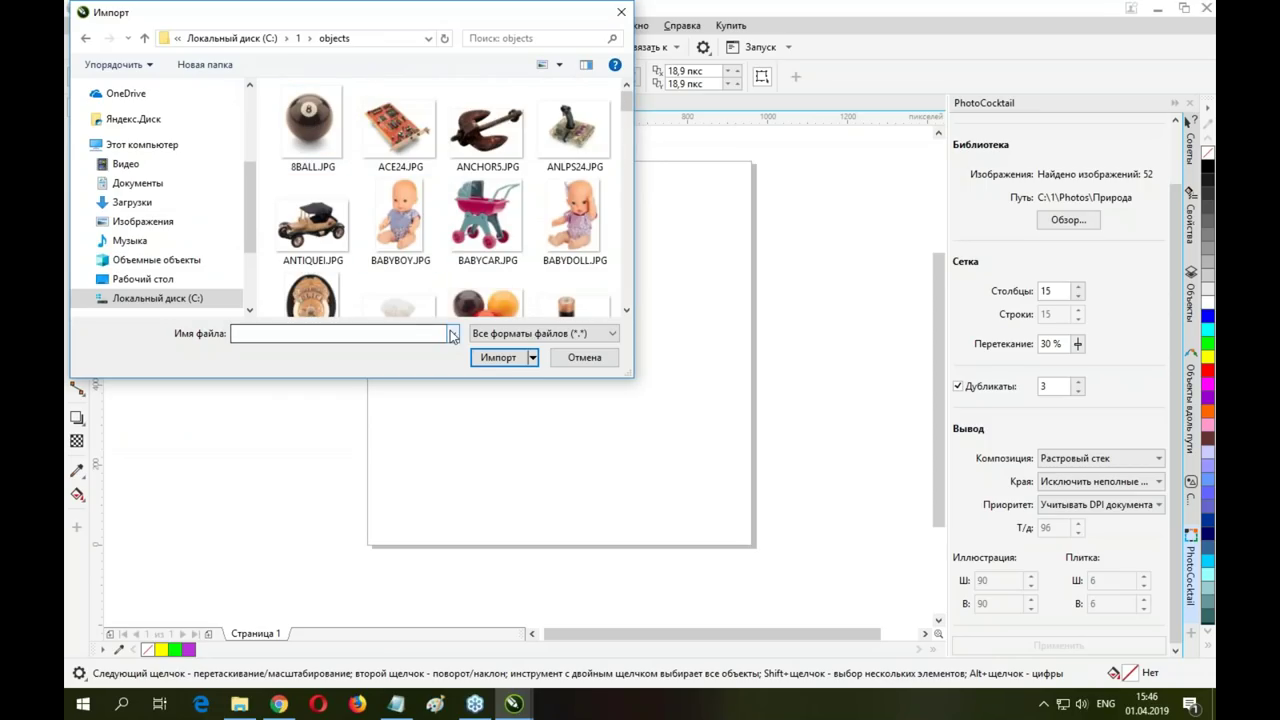
left_click(508, 255)
left_click(505, 357)
key("Return")
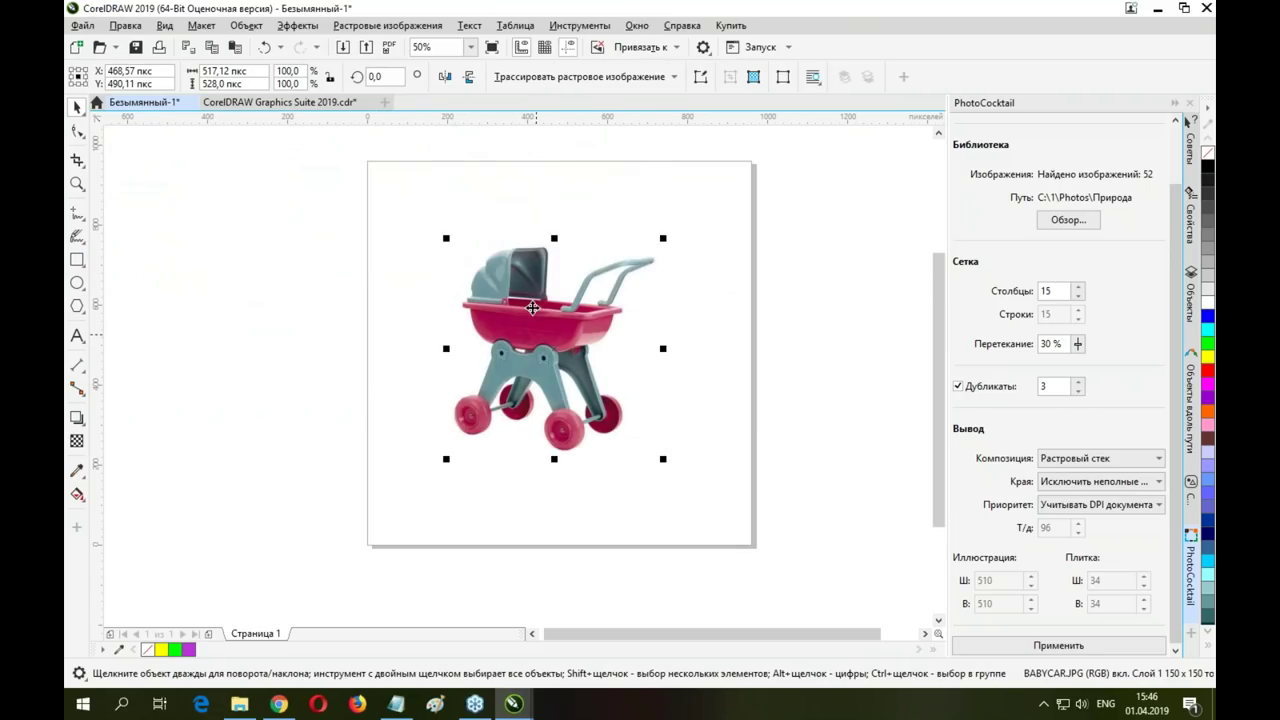
Nudge the pram photo upward and run a quick trace on it
left_click_drag(537, 335, 532, 307)
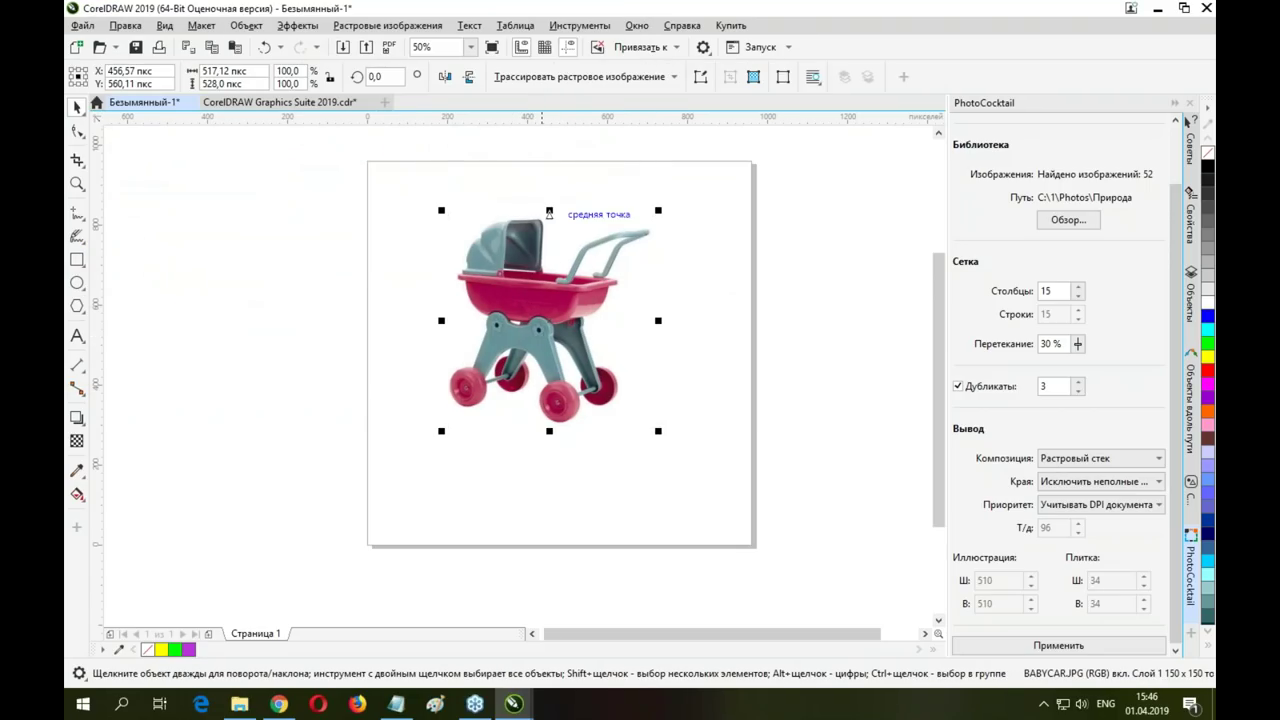
left_click(613, 77)
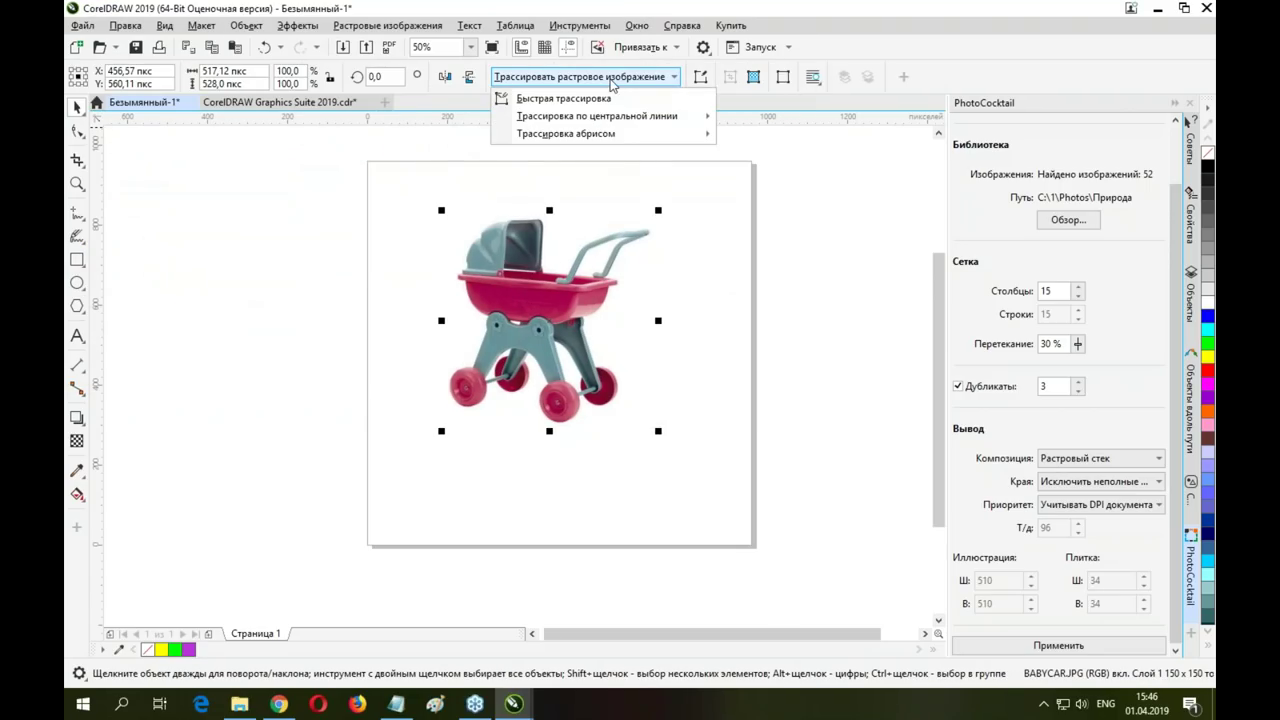
left_click(559, 99)
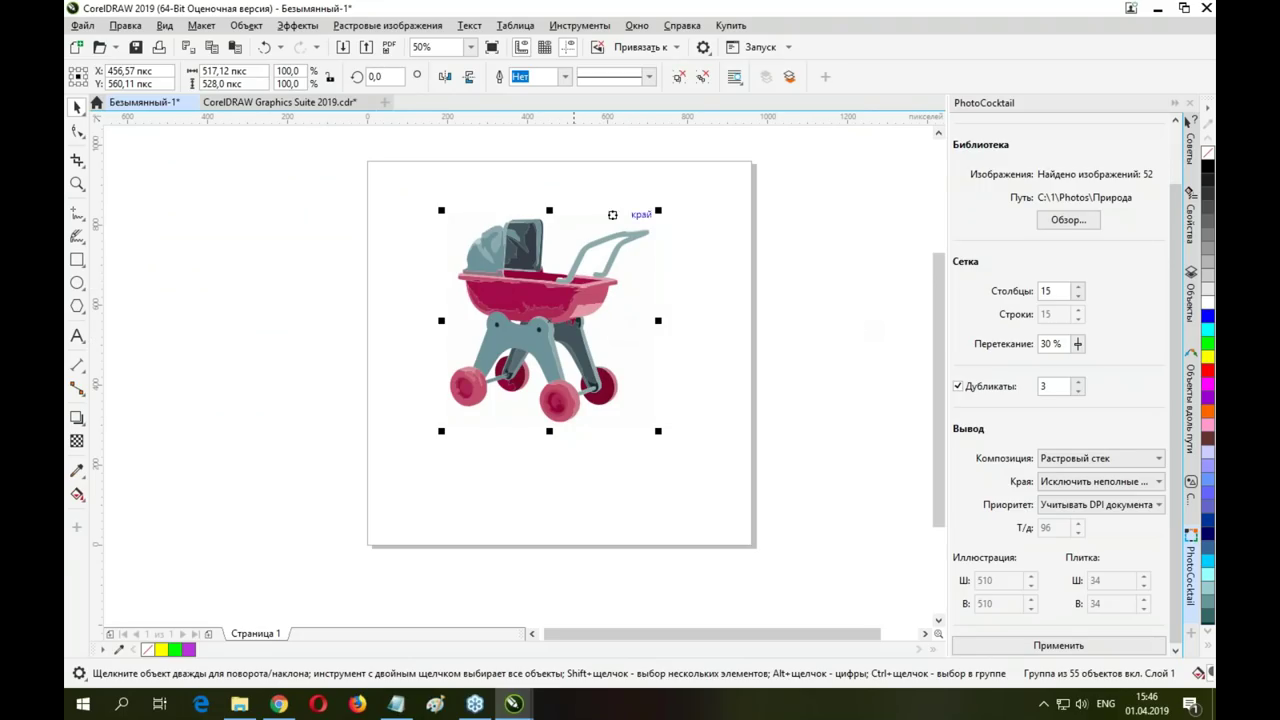
Ungroup all the pieces of the traced pram from the Object menu
left_click(125, 26)
left_click(125, 26)
left_click(246, 26)
mouse_move(455, 297)
left_click(585, 335)
Try moving the pram's basin shape, undo it, and select the pink rim
scroll(514, 305, "up", 4)
left_click(511, 313)
left_click_drag(511, 313, 385, 366)
key("ctrl+z")
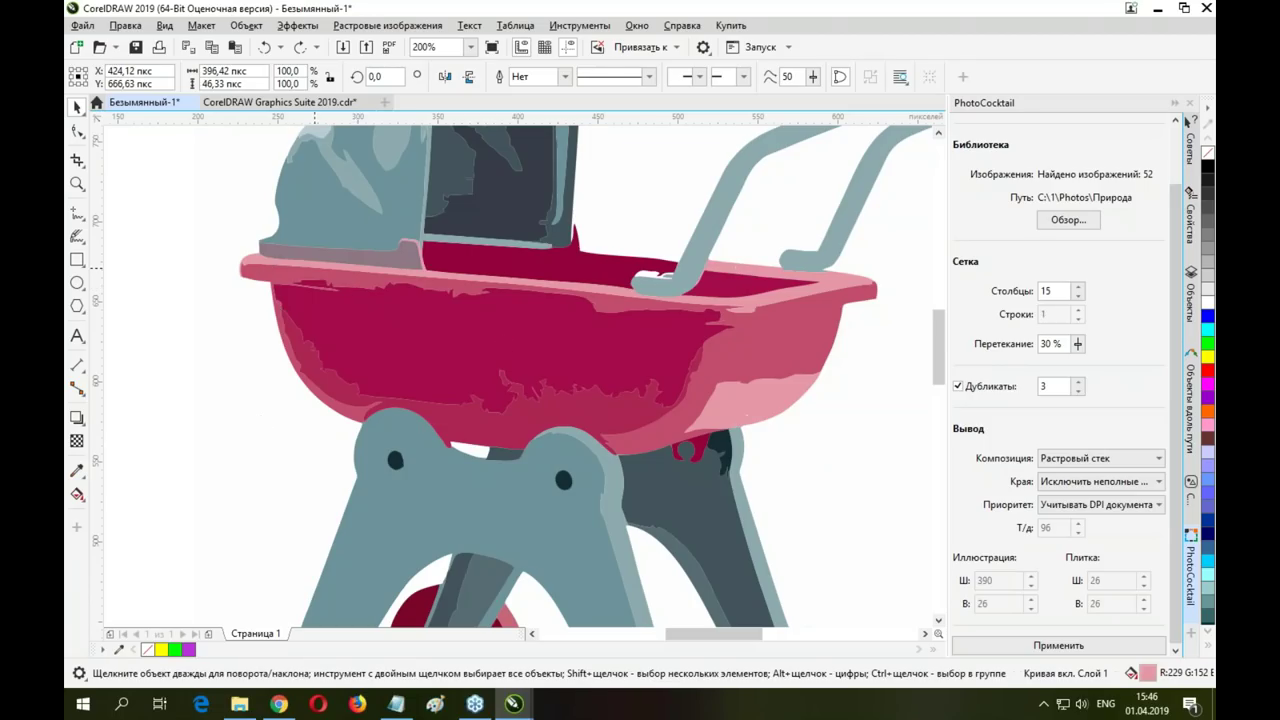
left_click(328, 270)
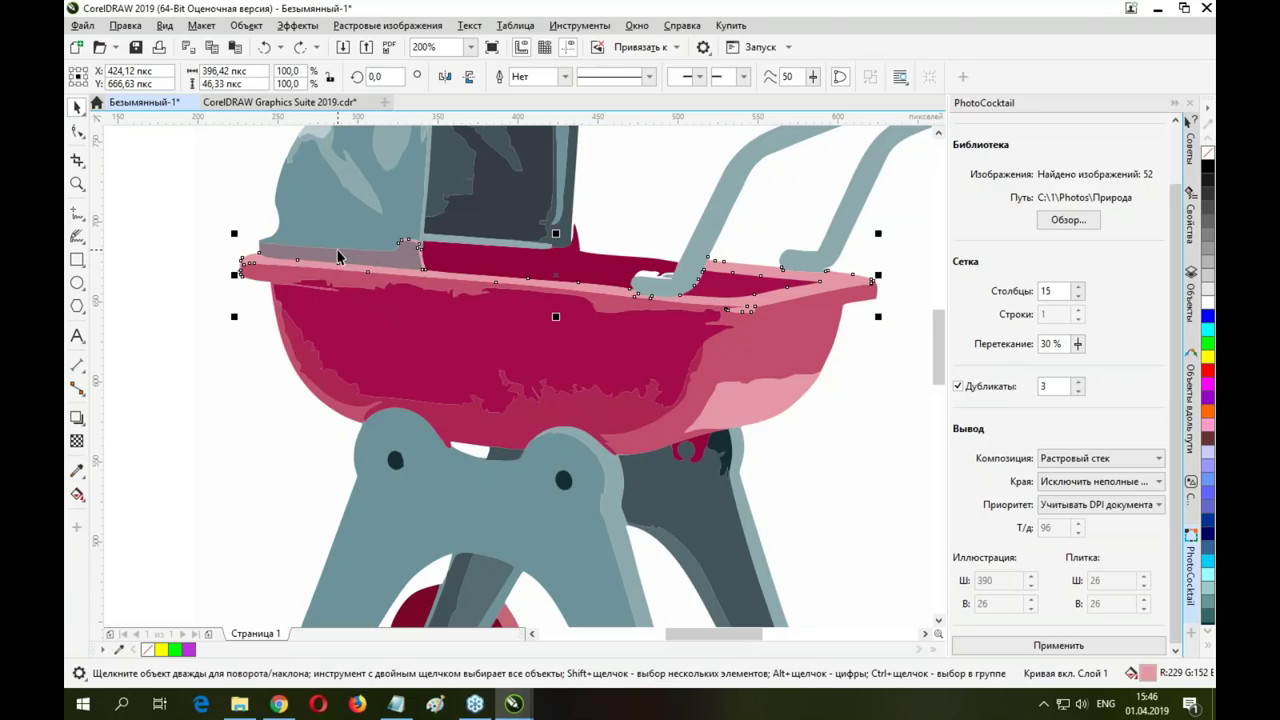
scroll(455, 305, "down", 2)
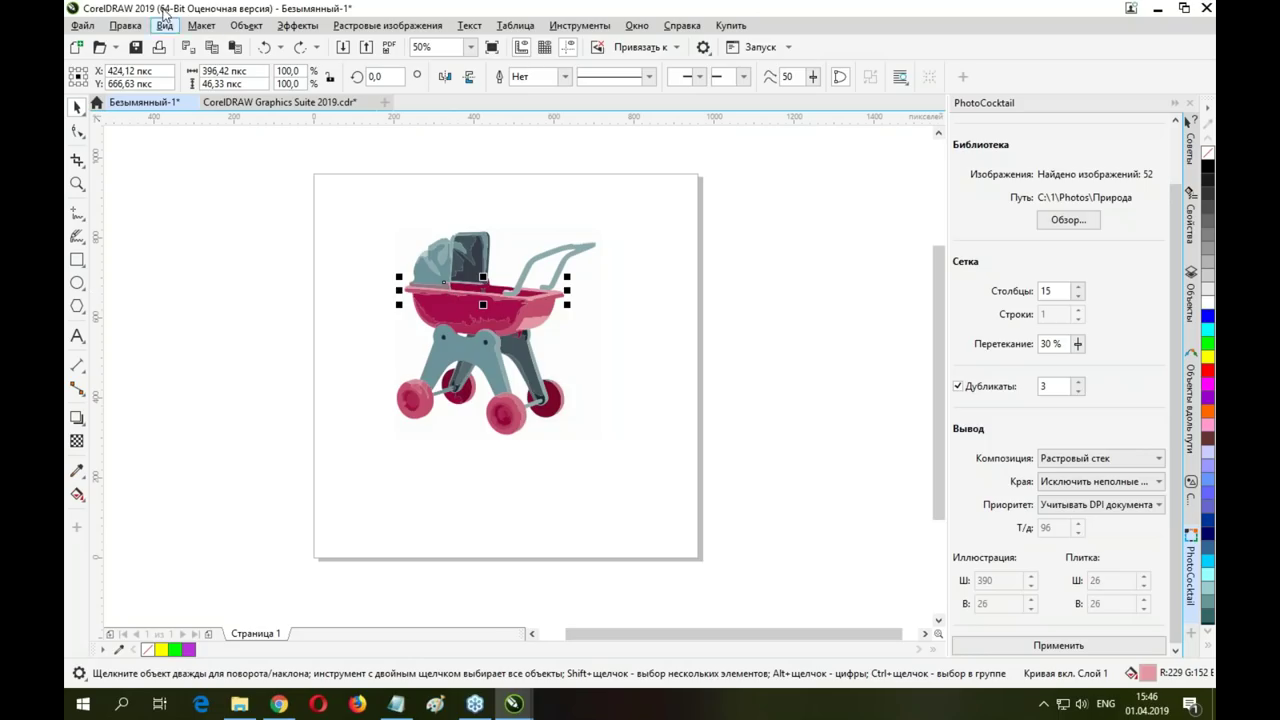
Marquee-select the whole traced pram drawing and delete it
left_click_drag(363, 205, 627, 503)
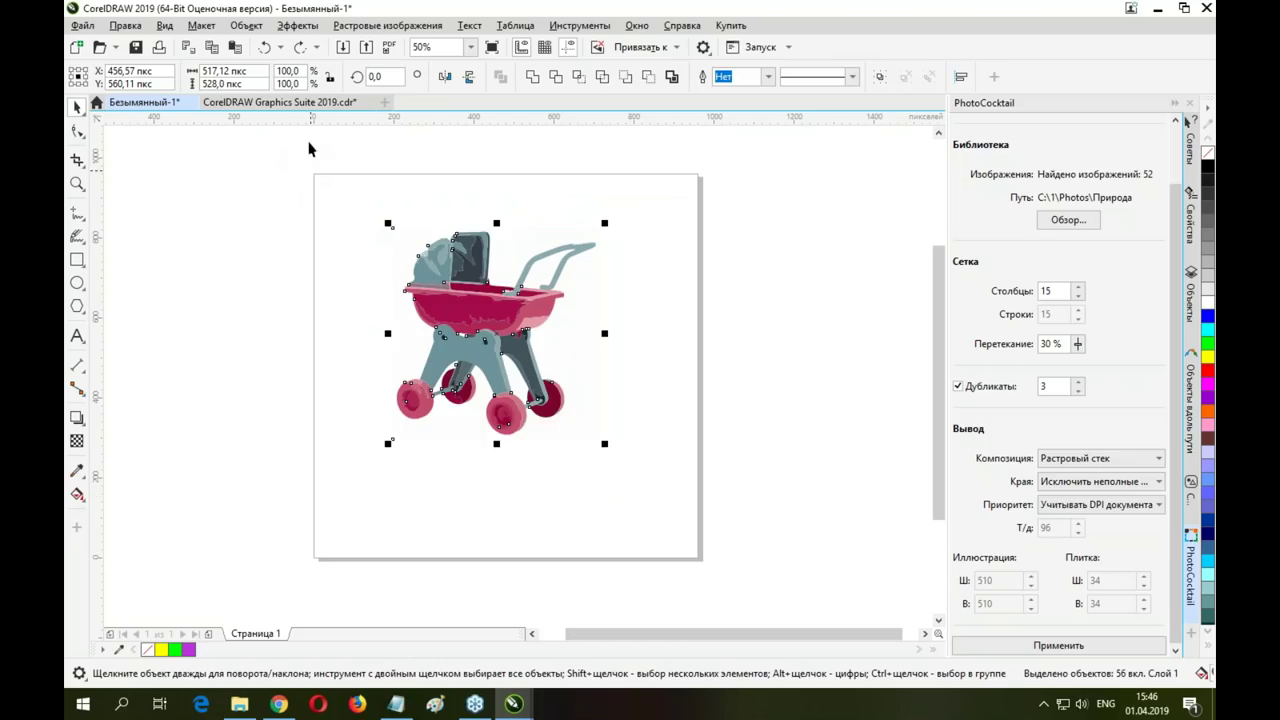
left_click(289, 104)
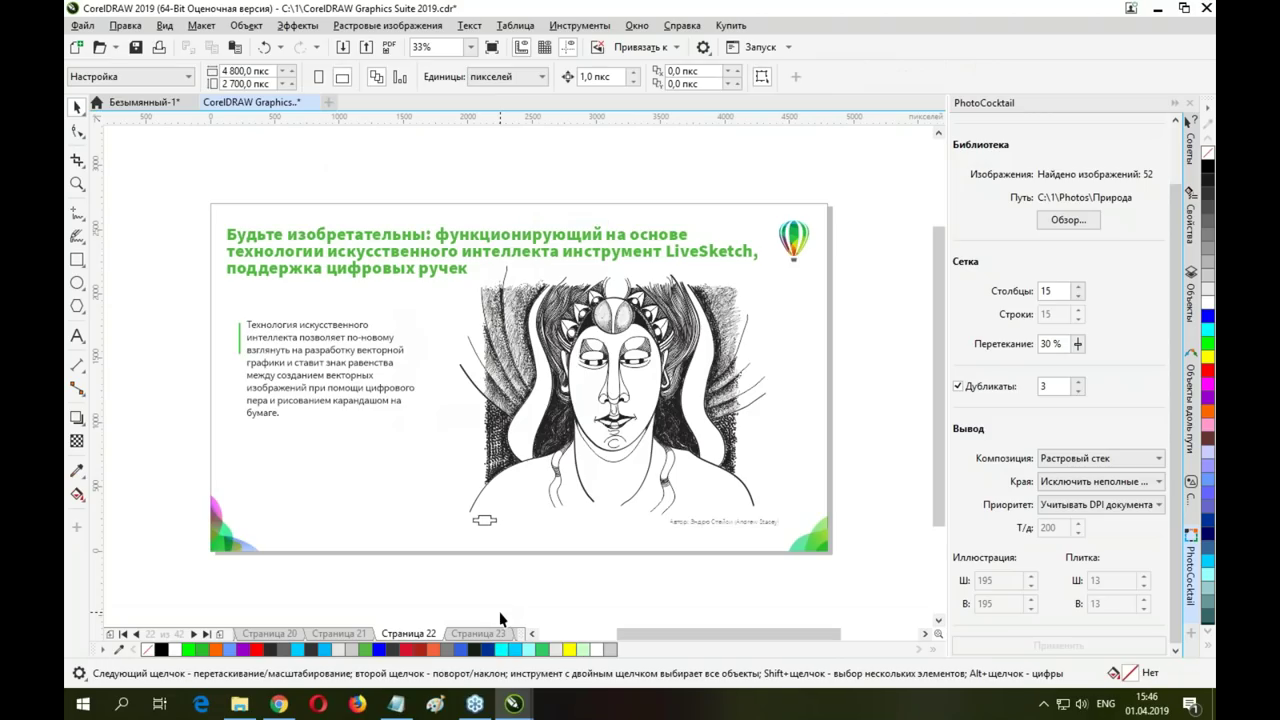
left_click(145, 102)
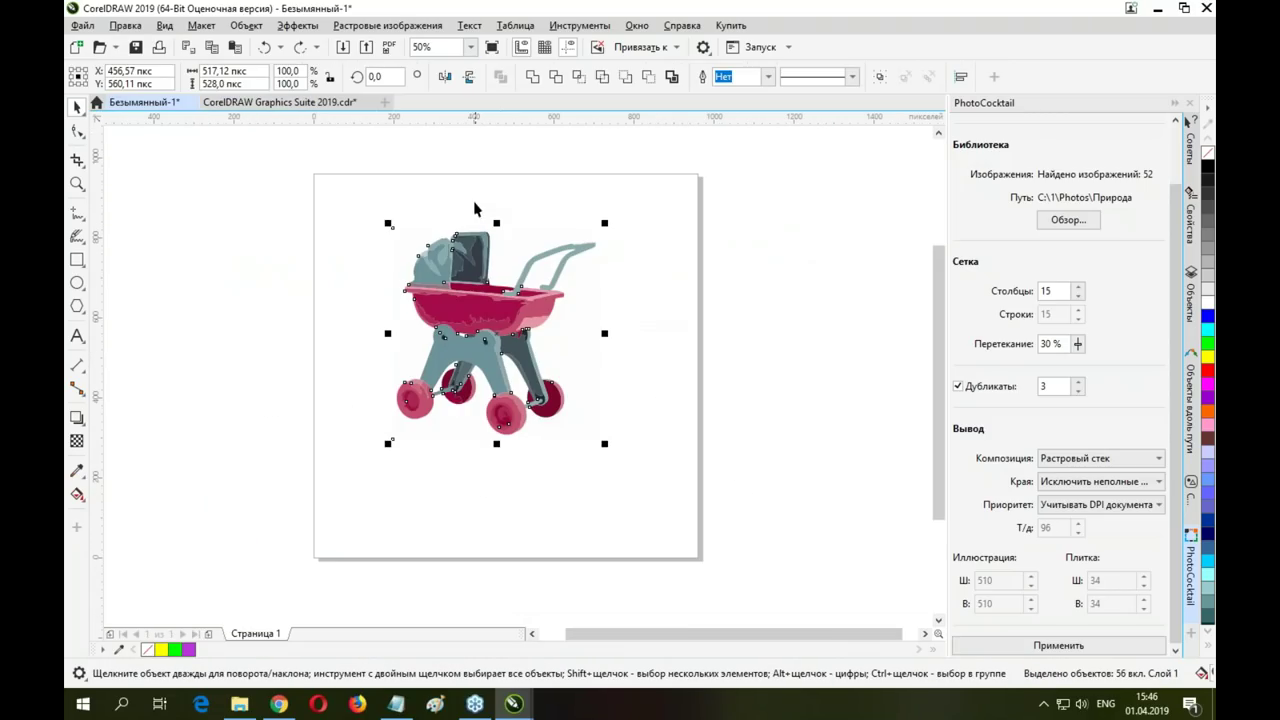
left_click_drag(380, 188, 738, 555)
key("Delete")
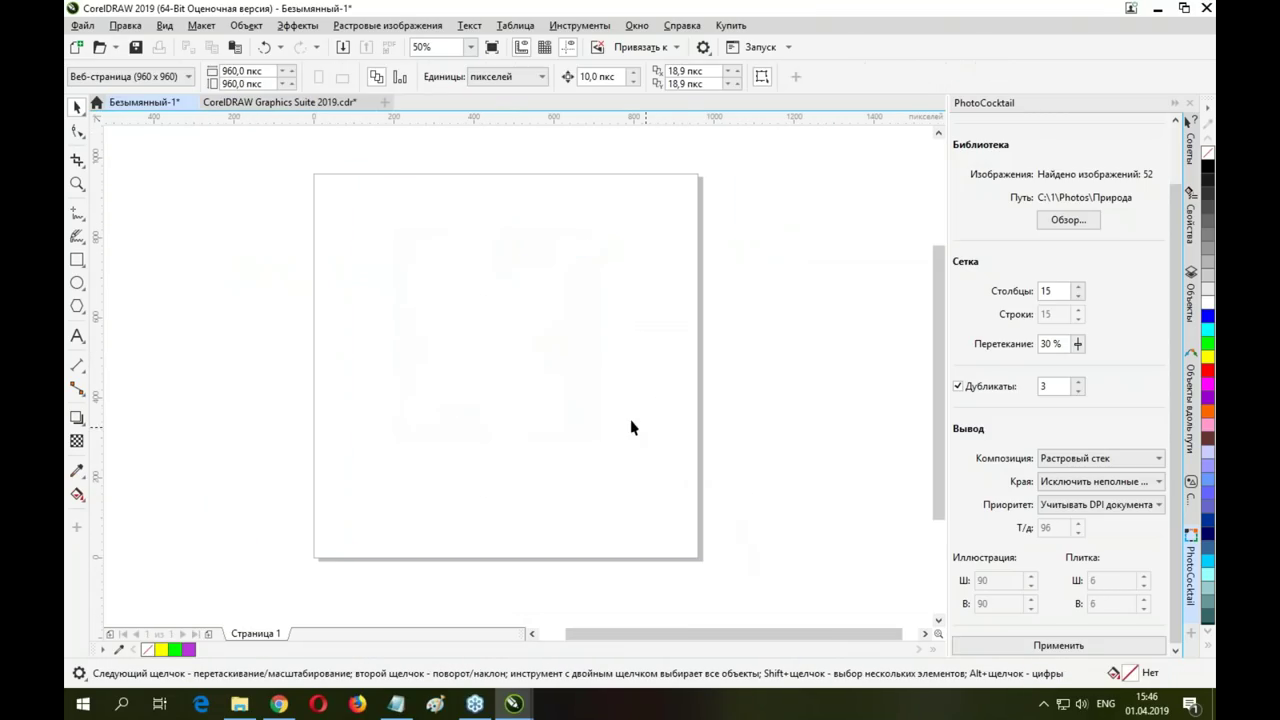
Import ANTIQUEI.JPG onto the page and preview its Trace Bitmap centreline options
left_click(82, 25)
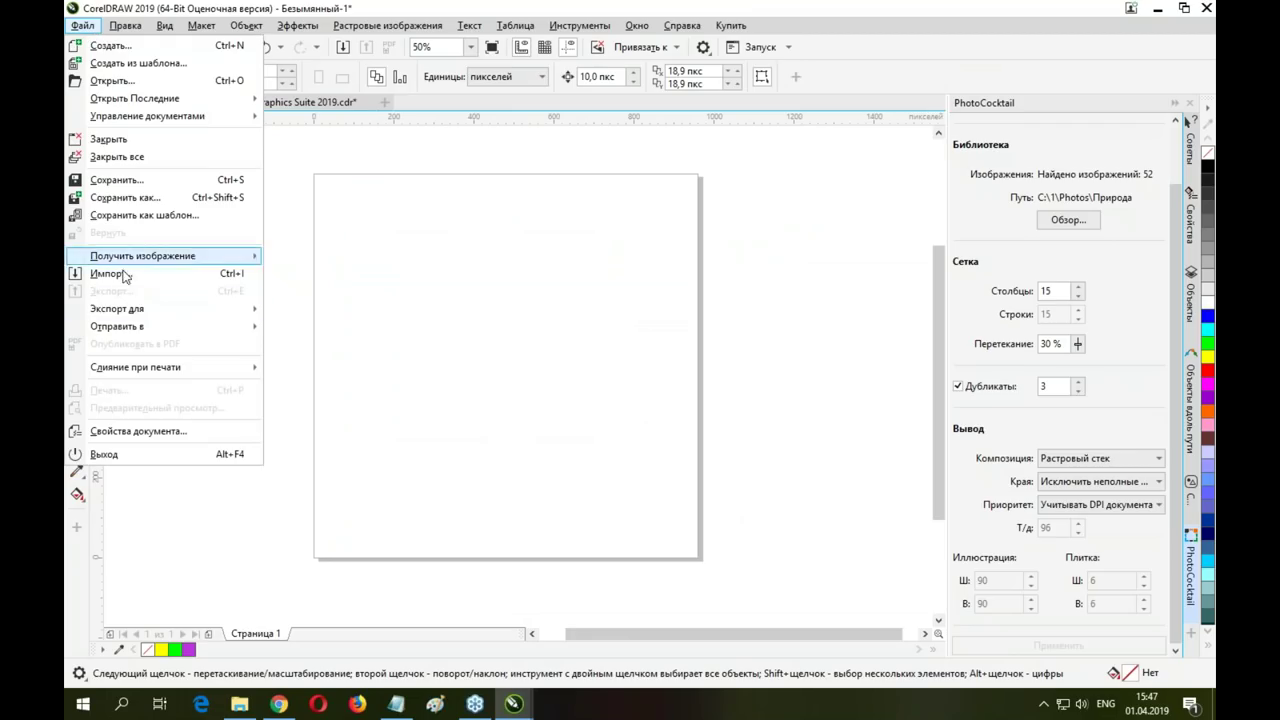
left_click(132, 274)
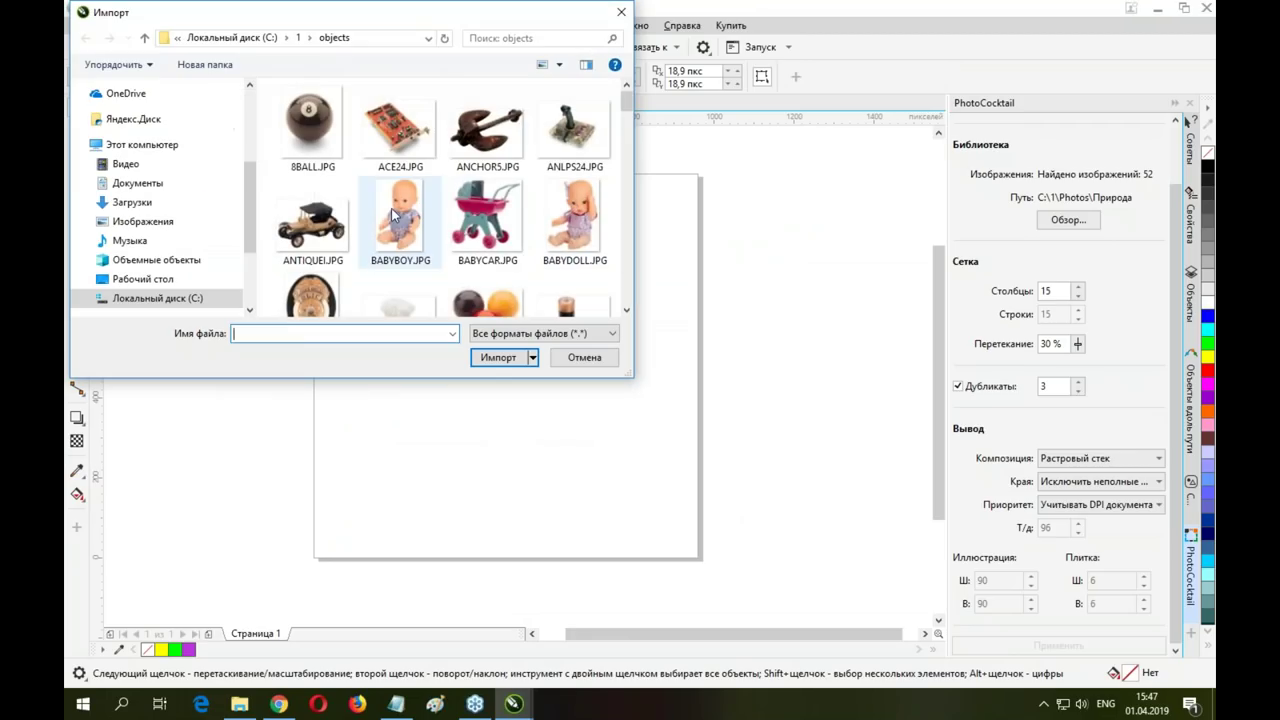
left_click(395, 215)
left_click(308, 224)
left_click(505, 358)
left_click(406, 237)
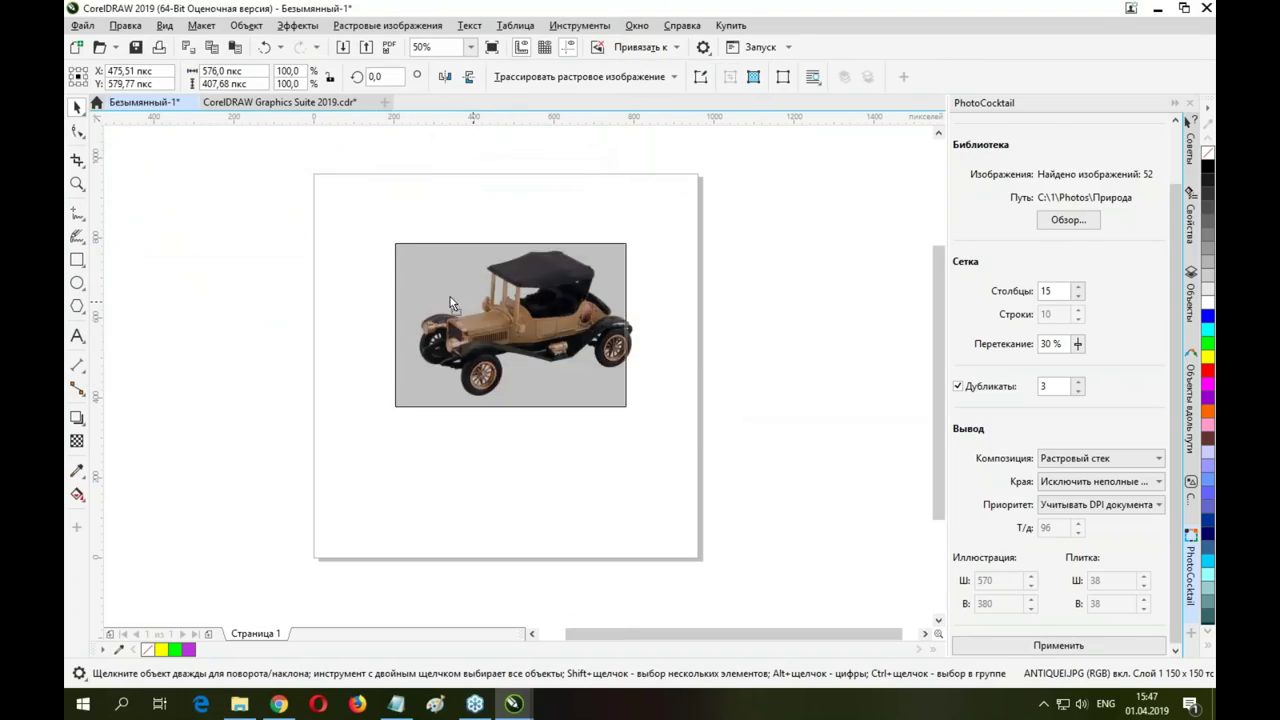
left_click(674, 77)
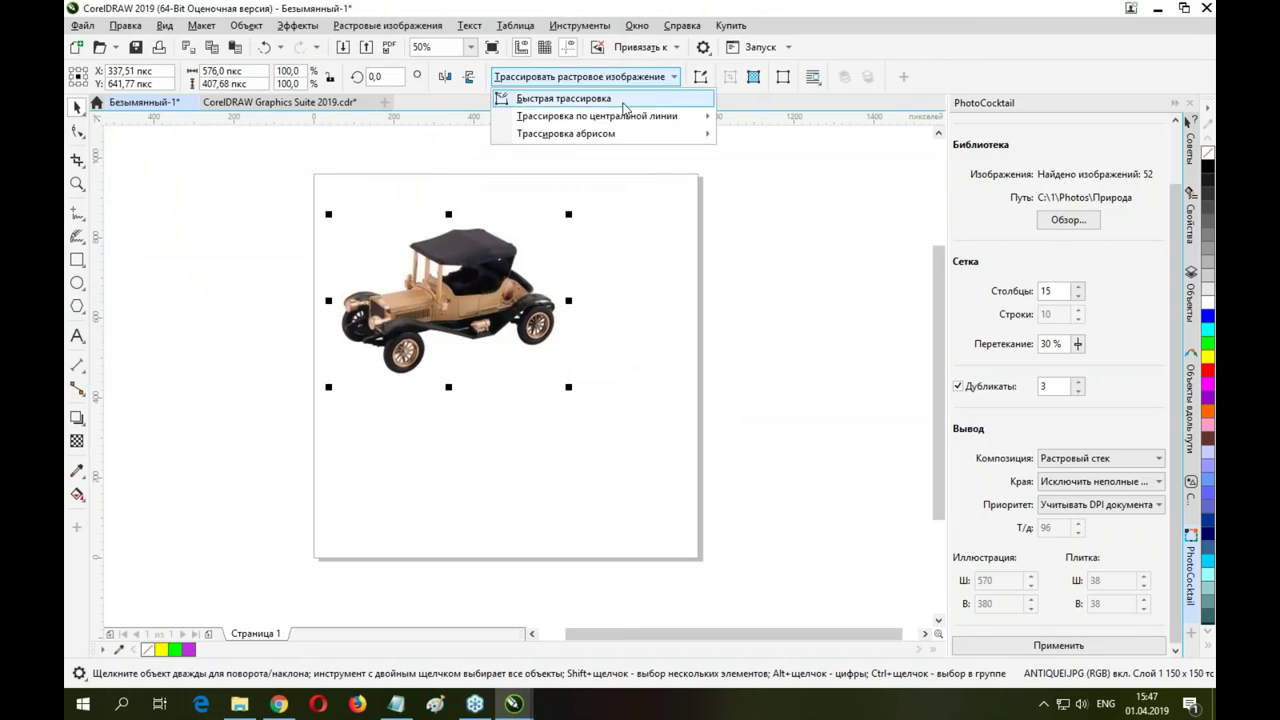
mouse_move(617, 122)
left_click(787, 121)
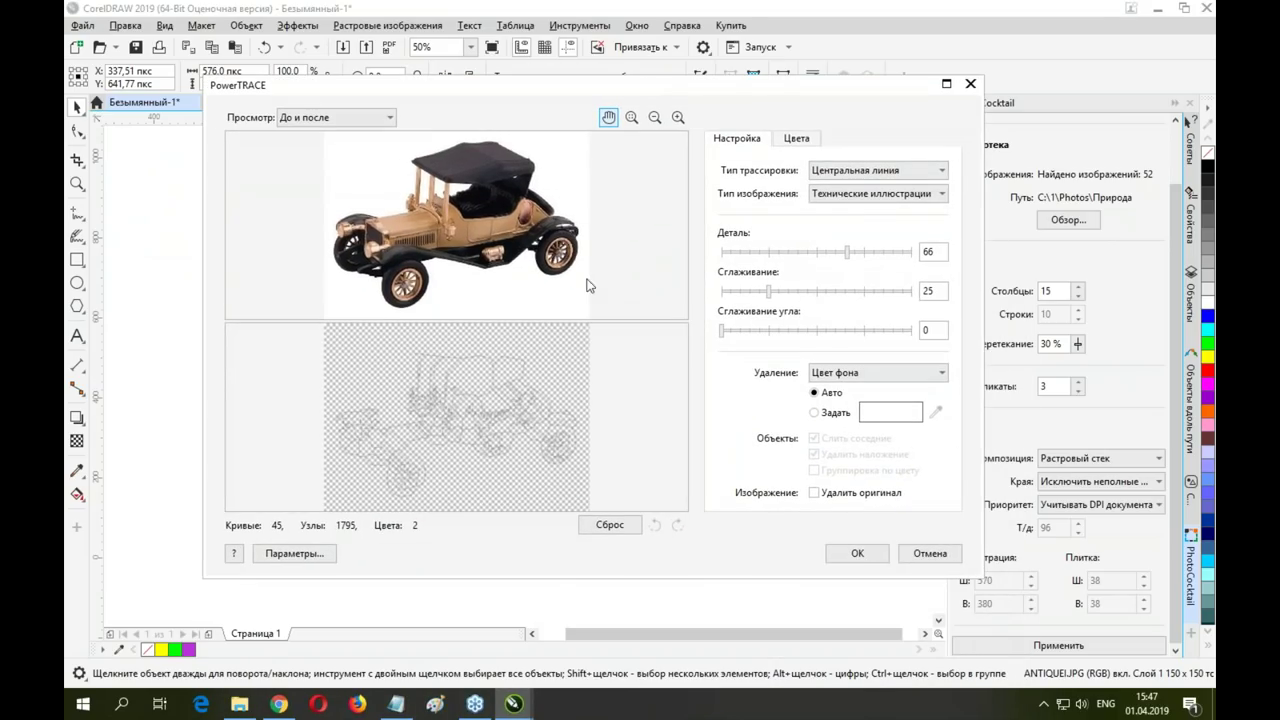
left_click(843, 171)
left_click(838, 174)
left_click(838, 174)
left_click(843, 199)
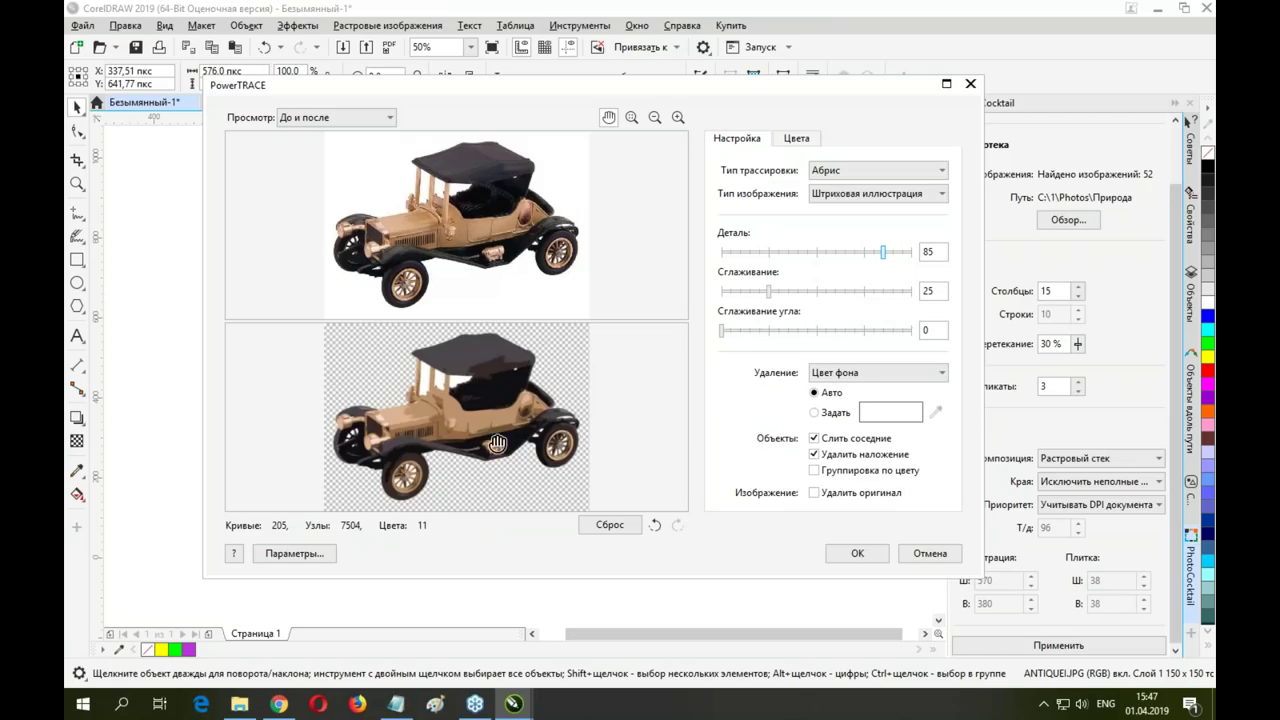
left_click(875, 194)
left_click(848, 259)
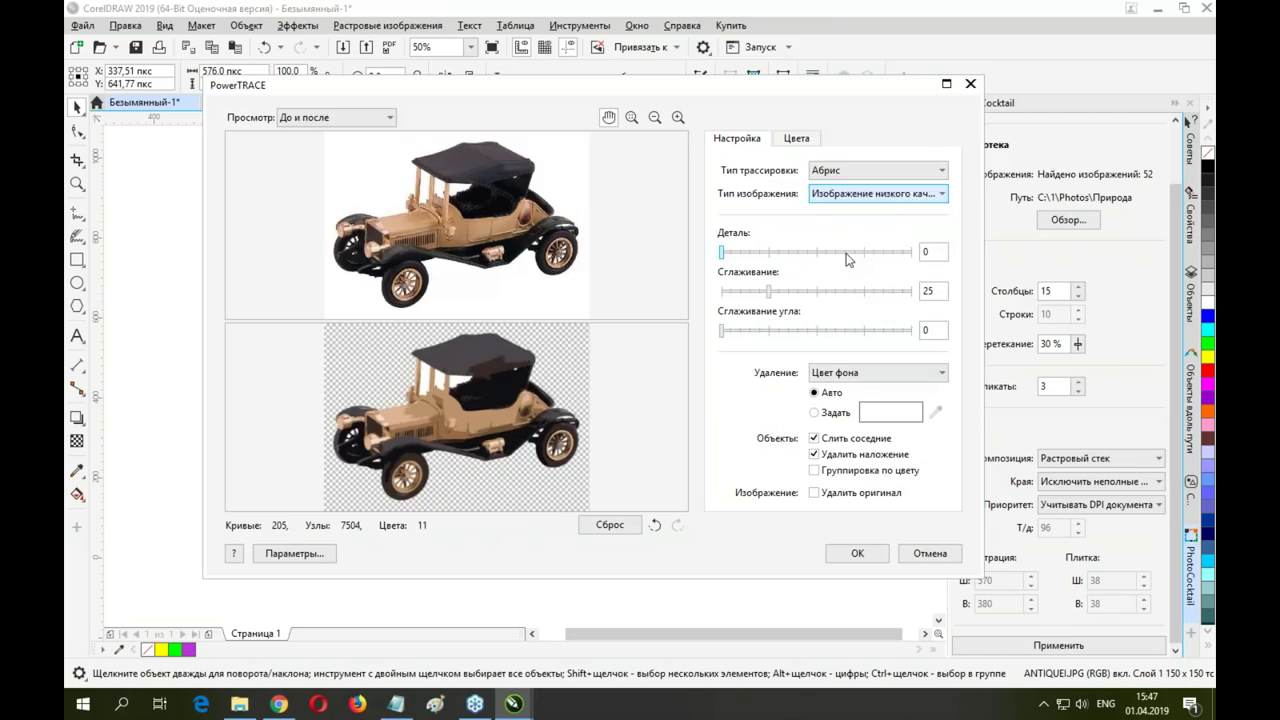
left_click(848, 259)
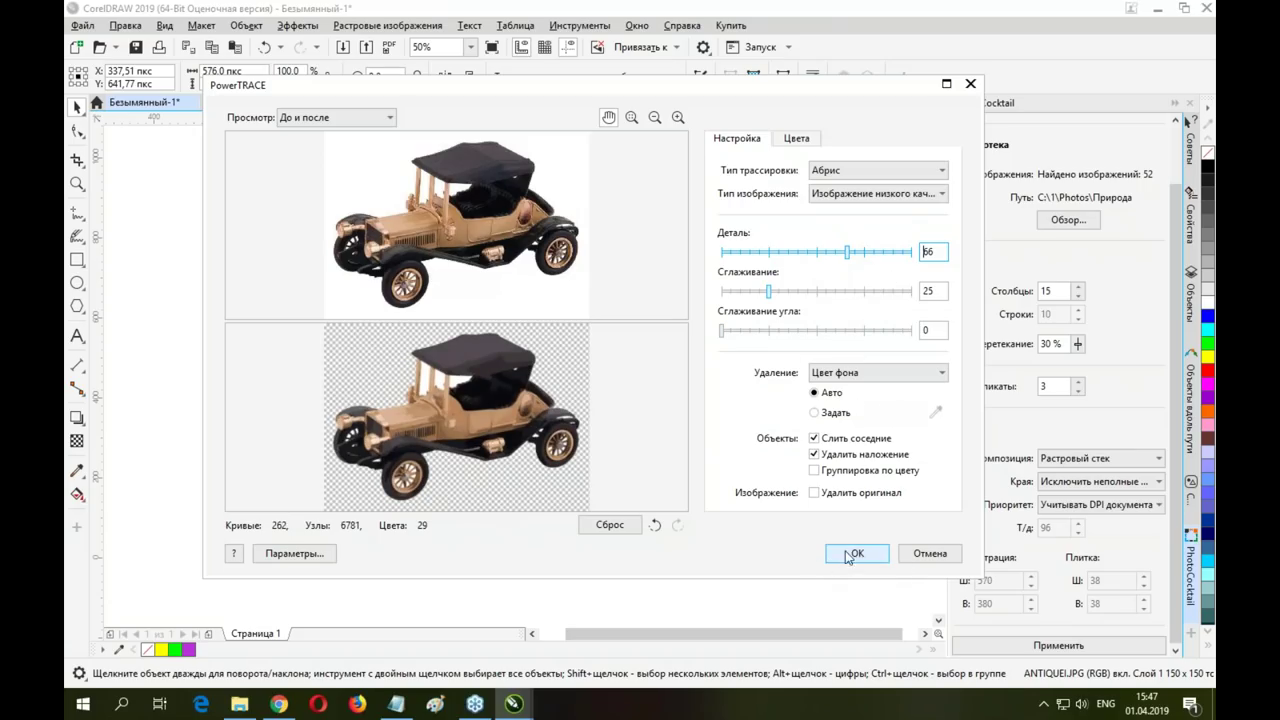
left_click(930, 553)
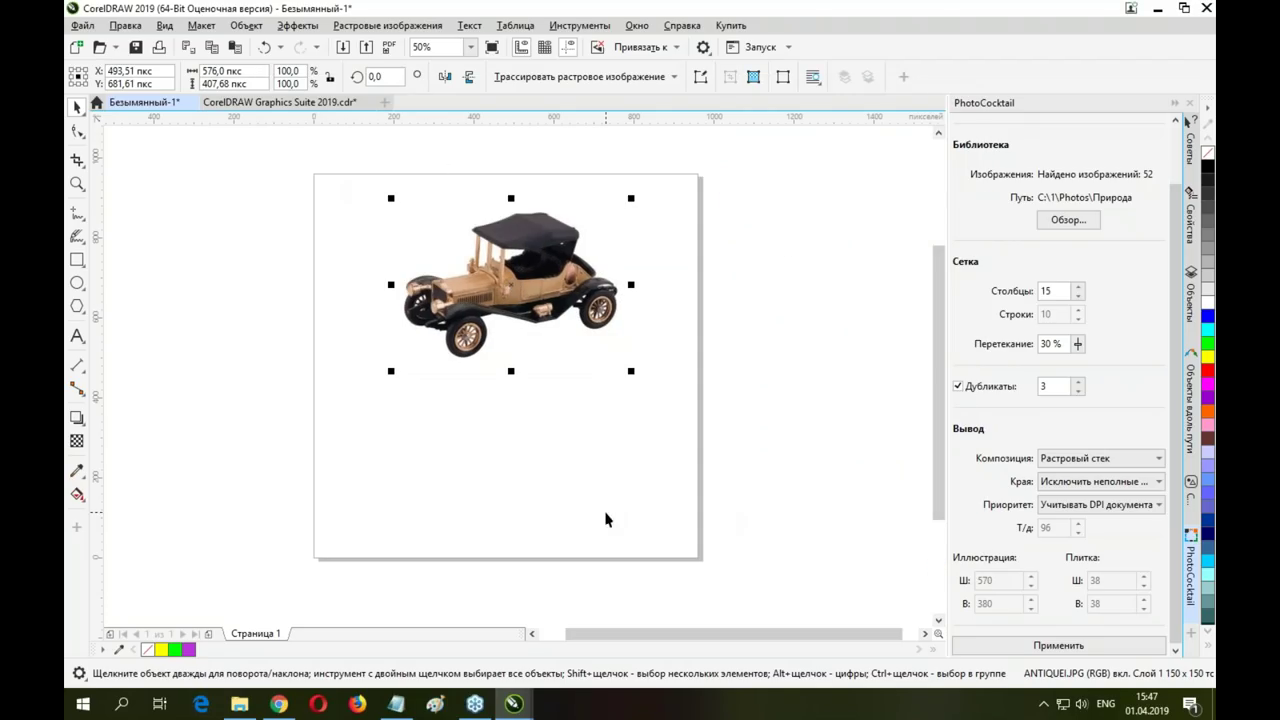
Switch to the presentation and page forward to page 27 on vector editing tools
left_click(252, 103)
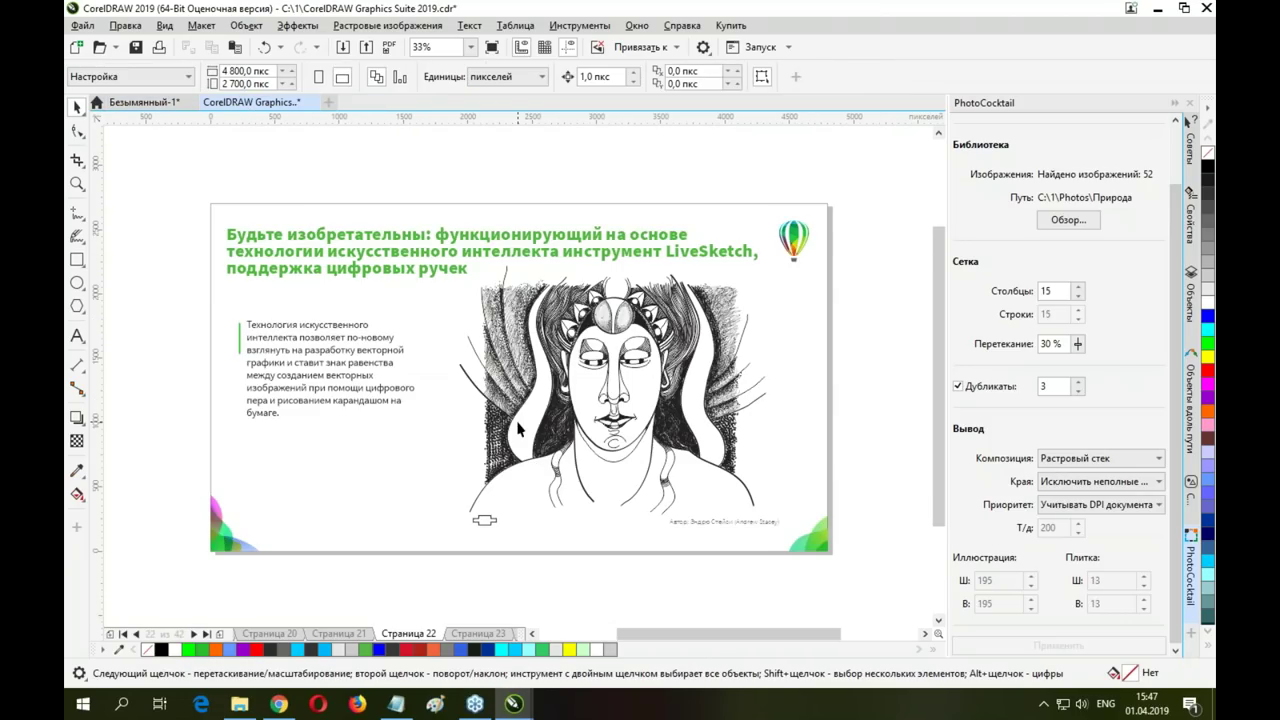
scroll(521, 424, "down", 2)
scroll(451, 383, "up", 2)
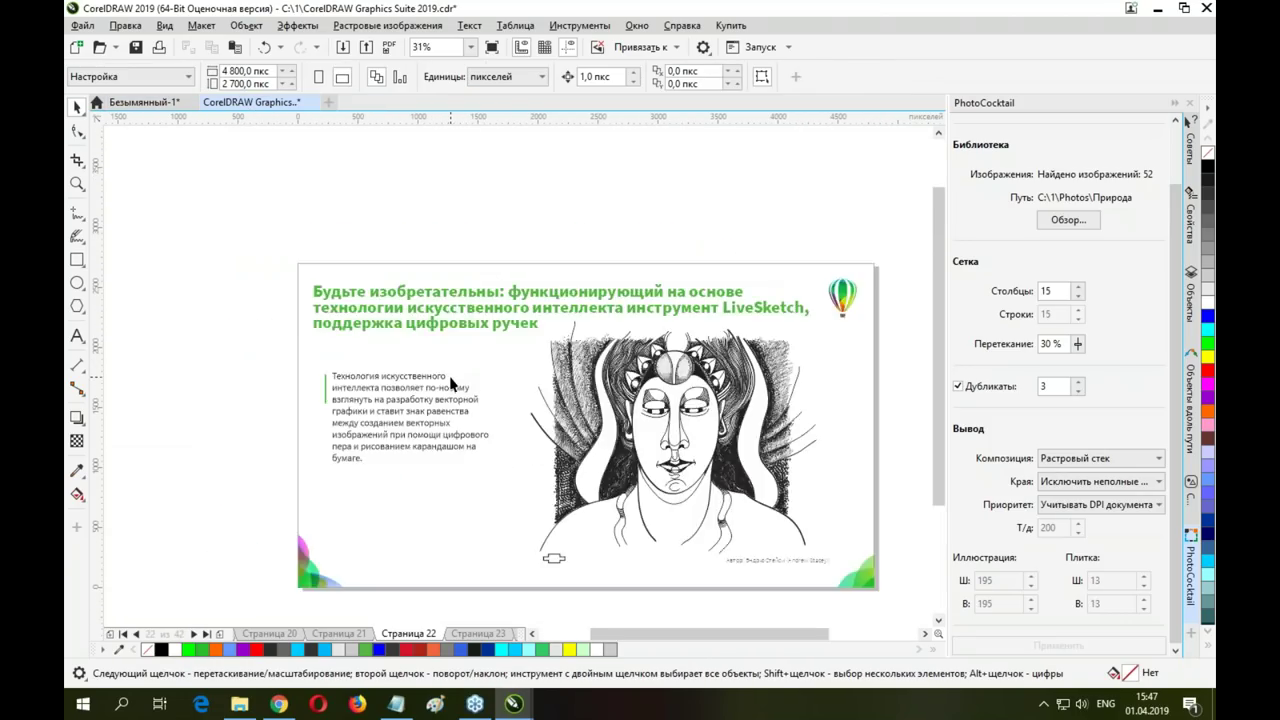
key("Page_Down")
key("Page_Down")
key("Page_Down")
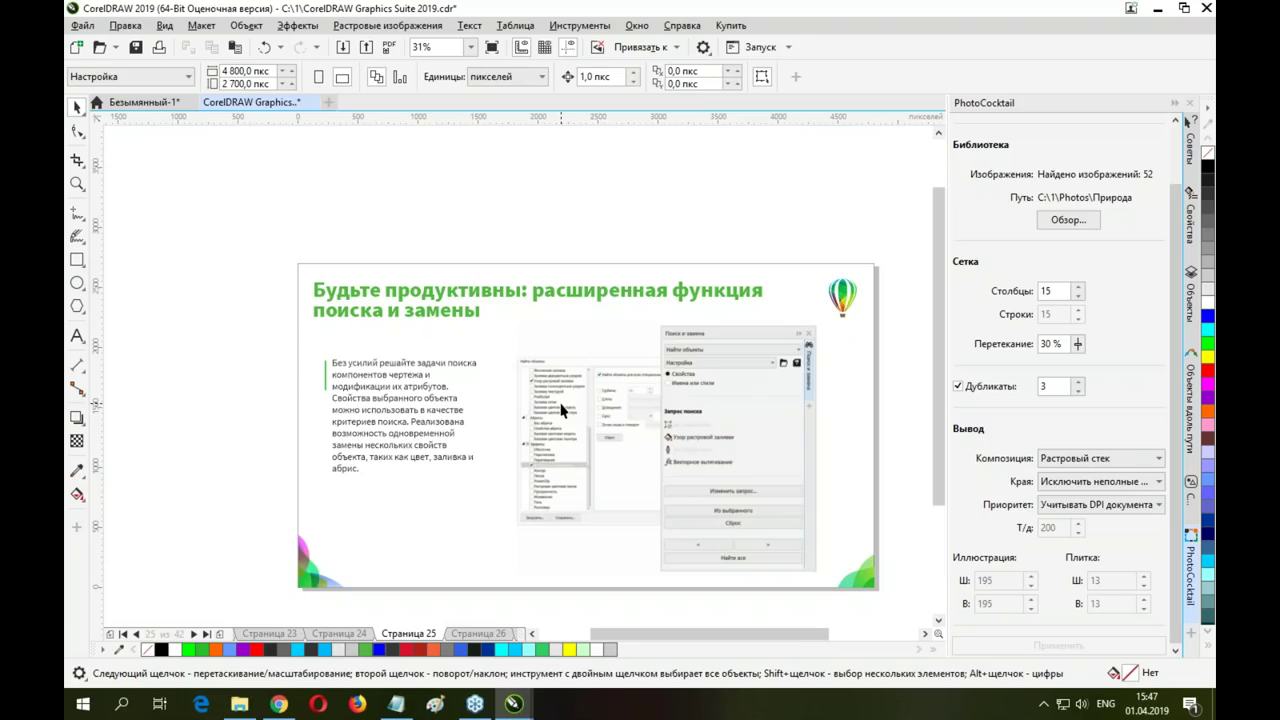
key("Page_Down")
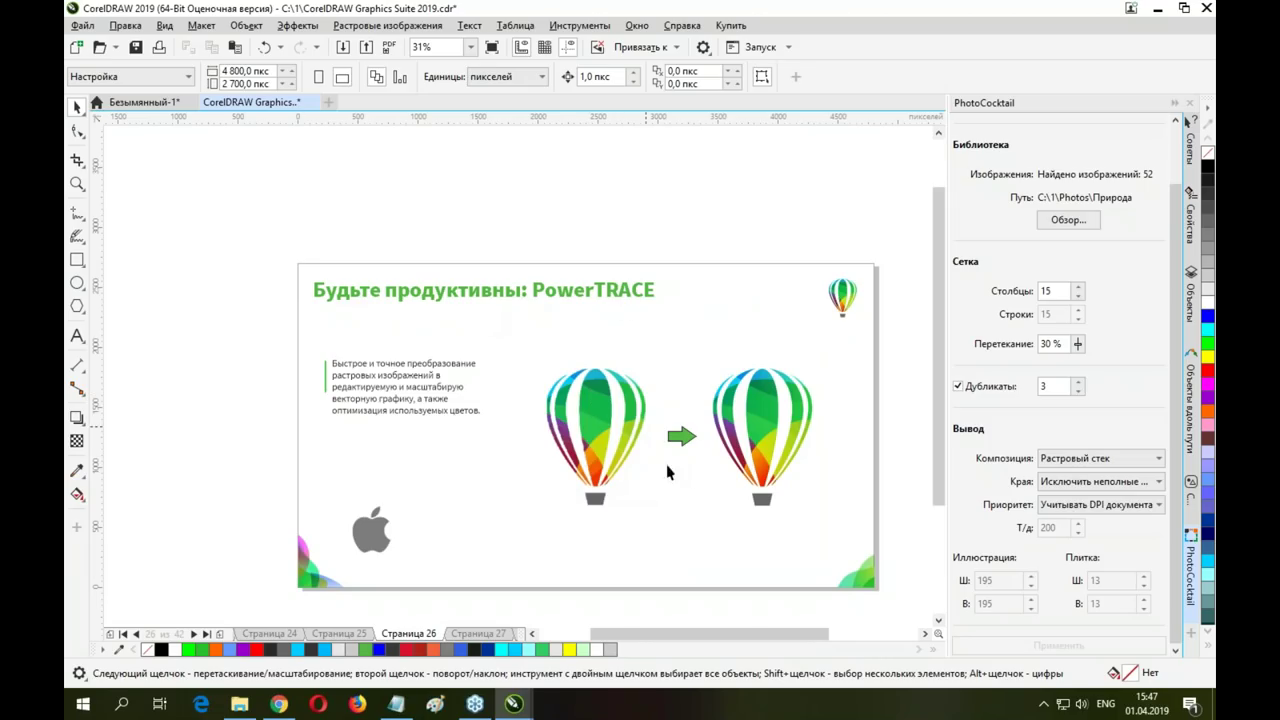
key("Page_Down")
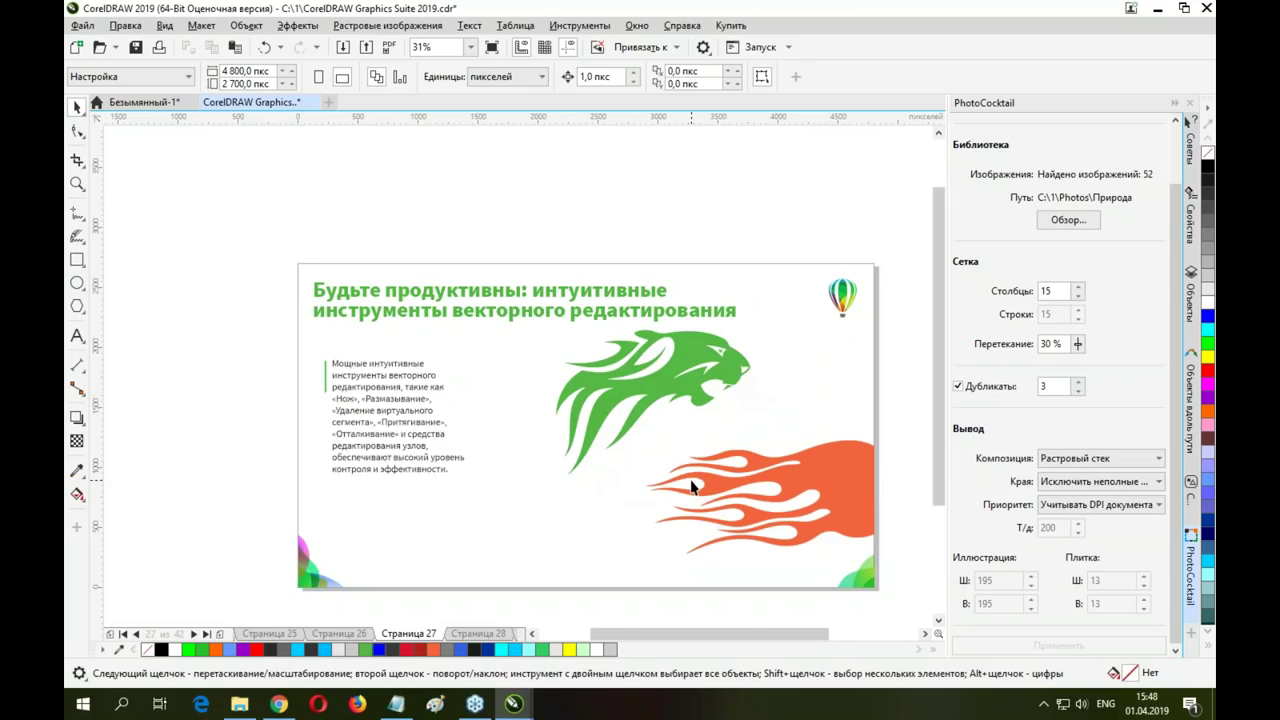
left_click(83, 704)
Expand the CorelDRAW Graphics Suite 2019 Start menu folder, then return to the presentation
scroll(195, 468, "down", 10)
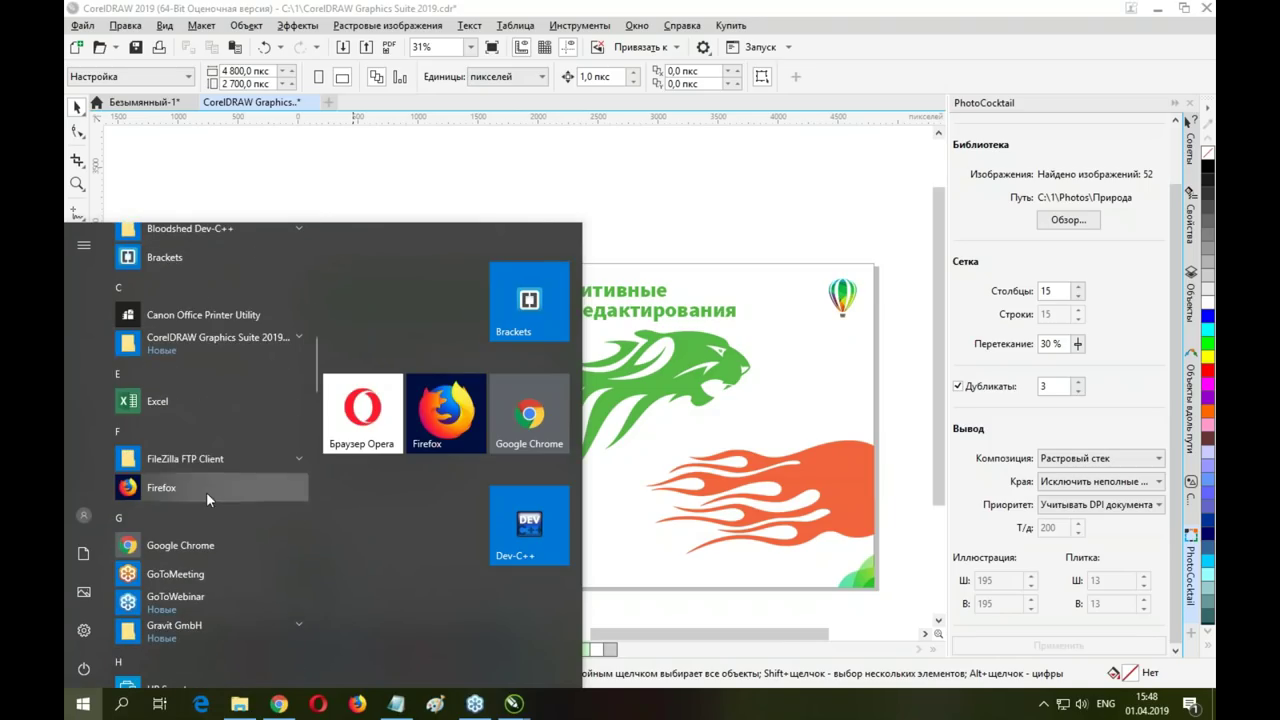
left_click(197, 339)
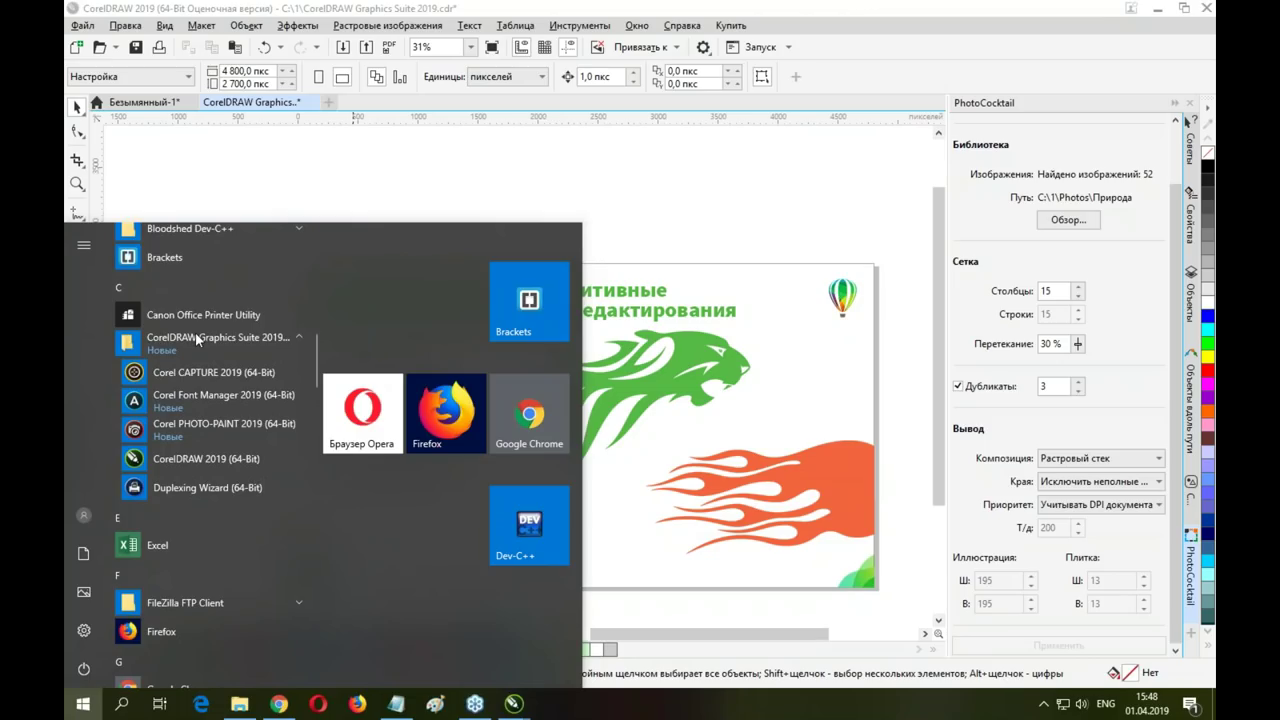
left_click(683, 362)
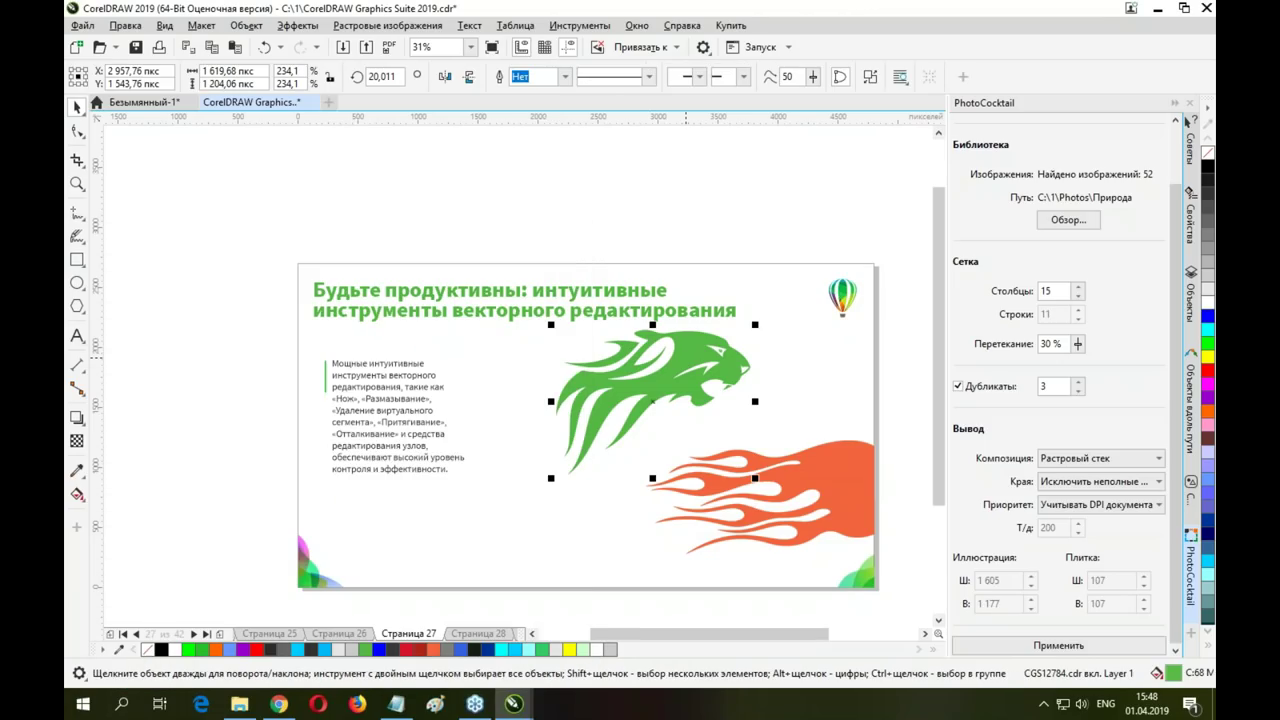
Page through the web graphics/PDF, RAW photo, collaboration and Варианты покупки slides to Для наших слушателей
key("Page_Down")
key("Page_Down")
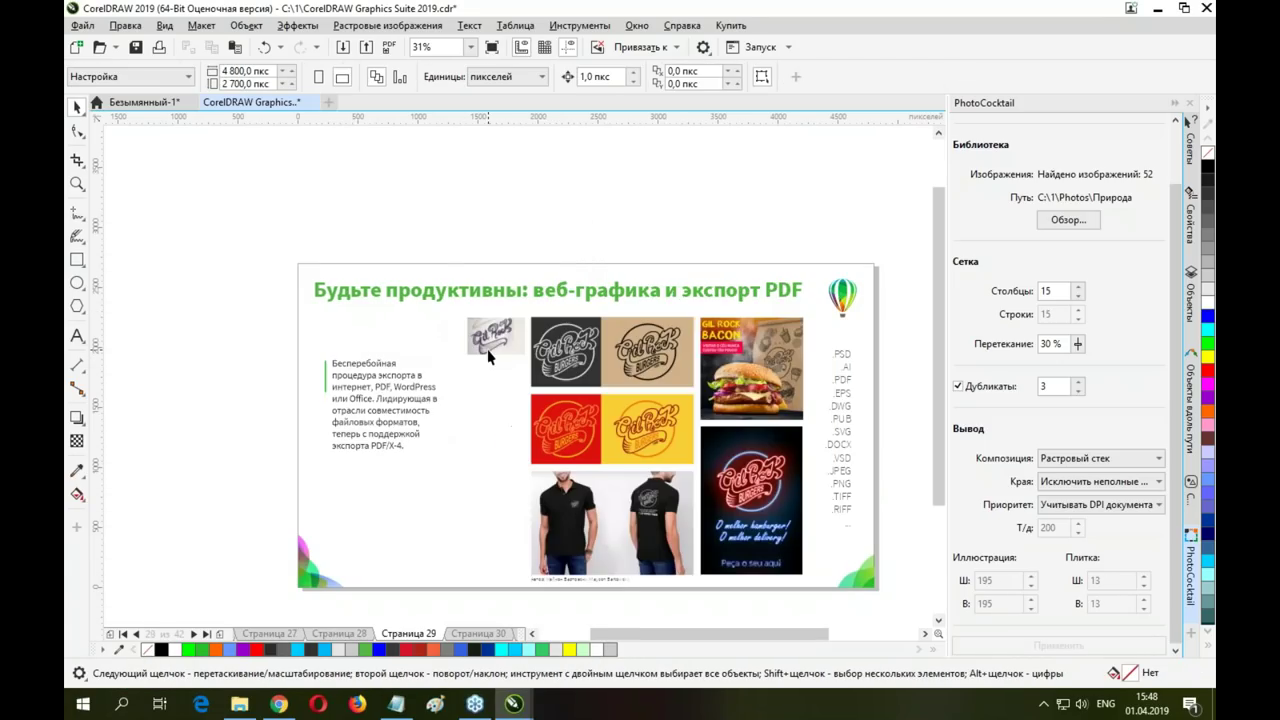
key("Page_Down")
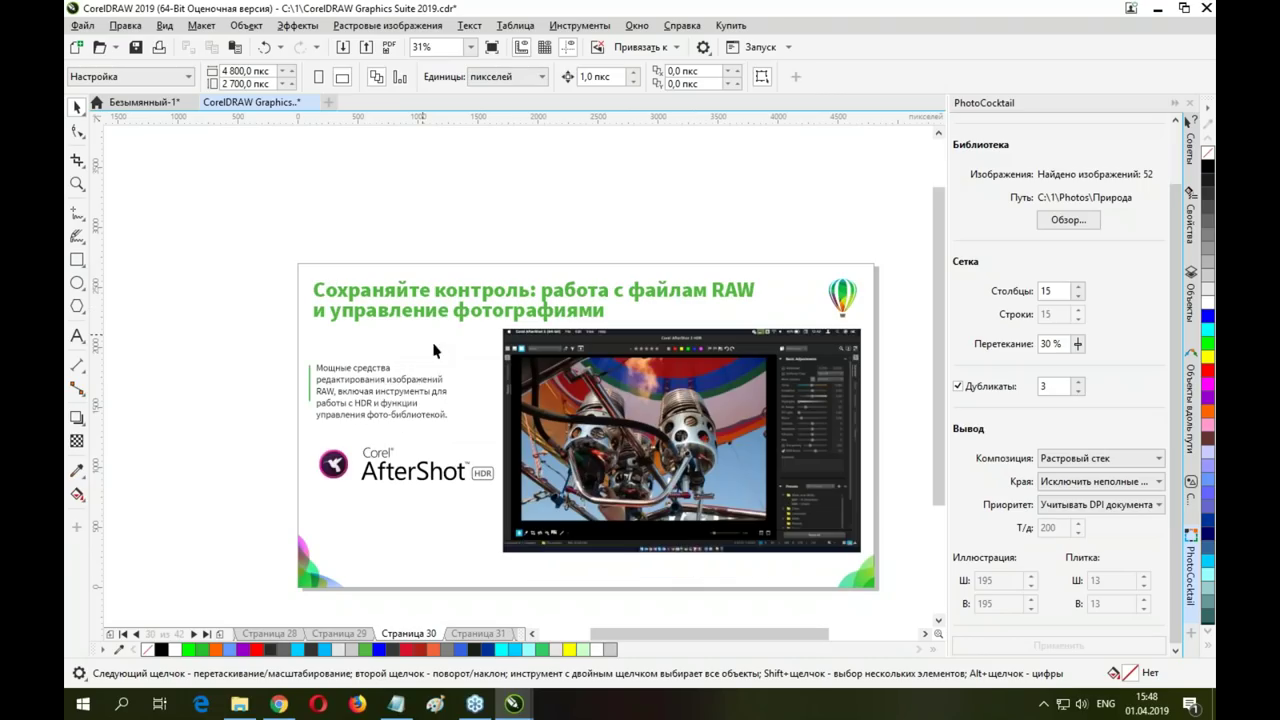
key("Page_Down")
key("Page_Down")
key("Page_Down")
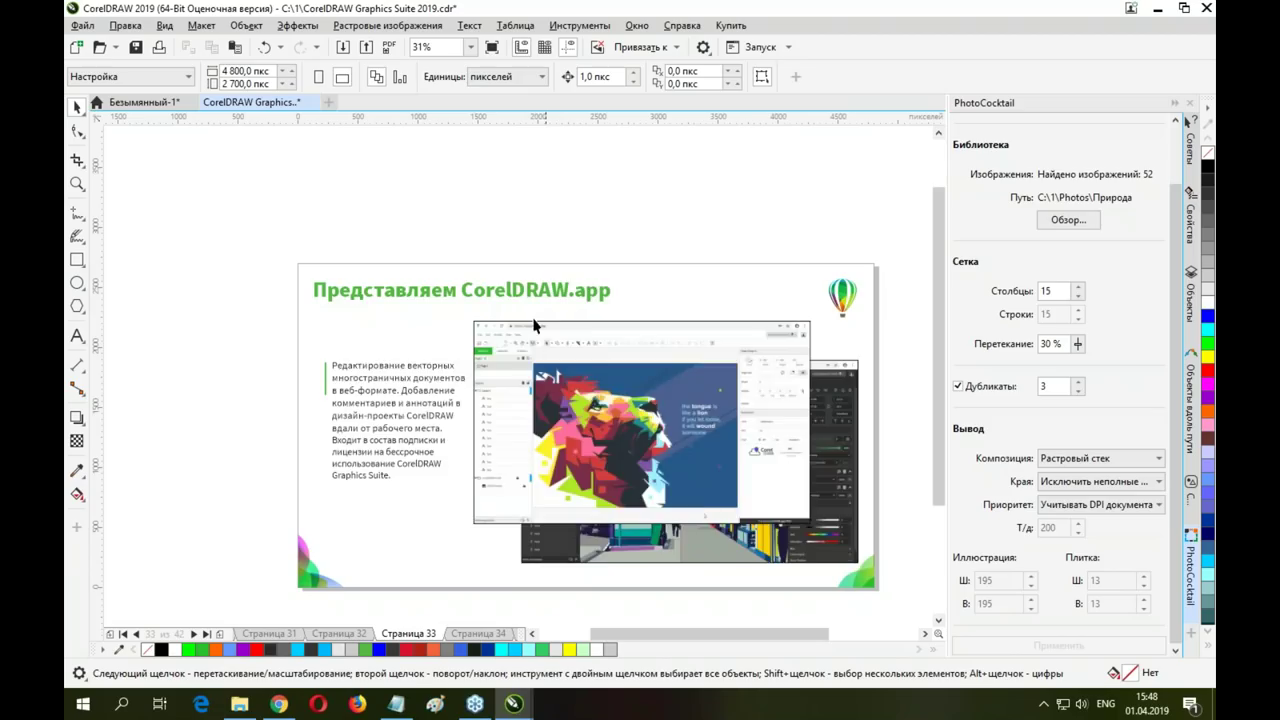
key("Page_Down")
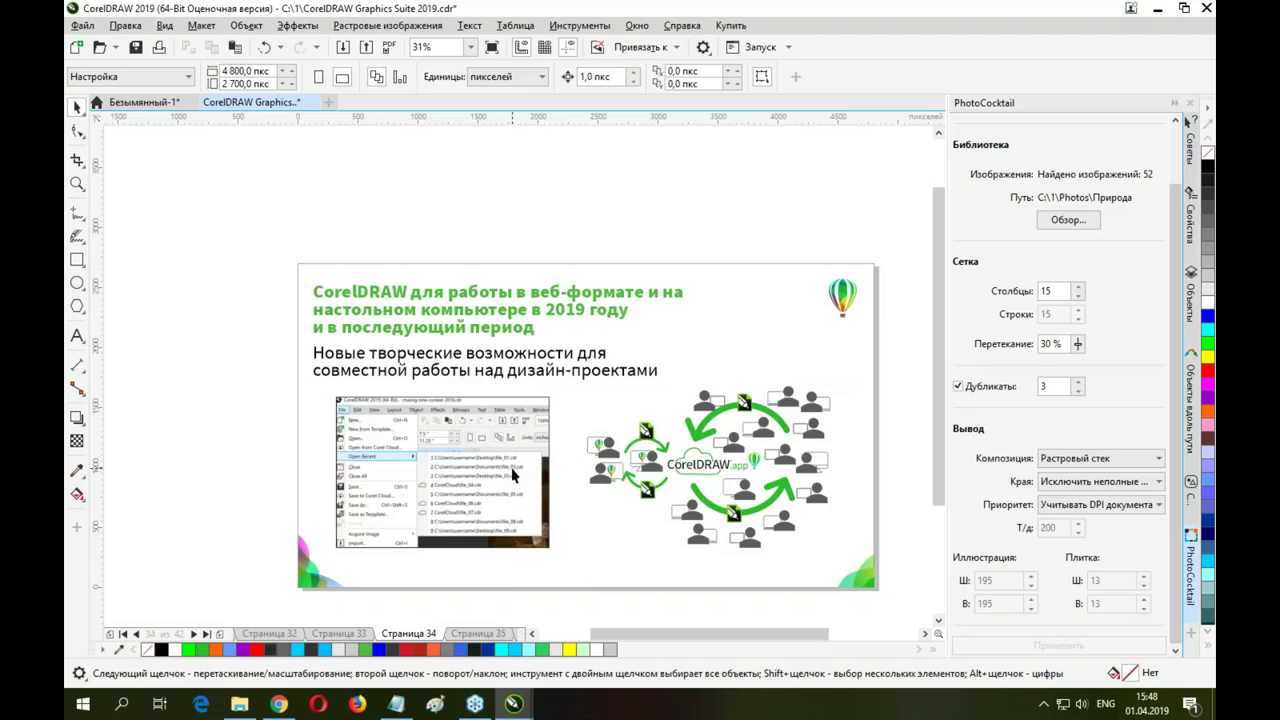
key("Page_Down")
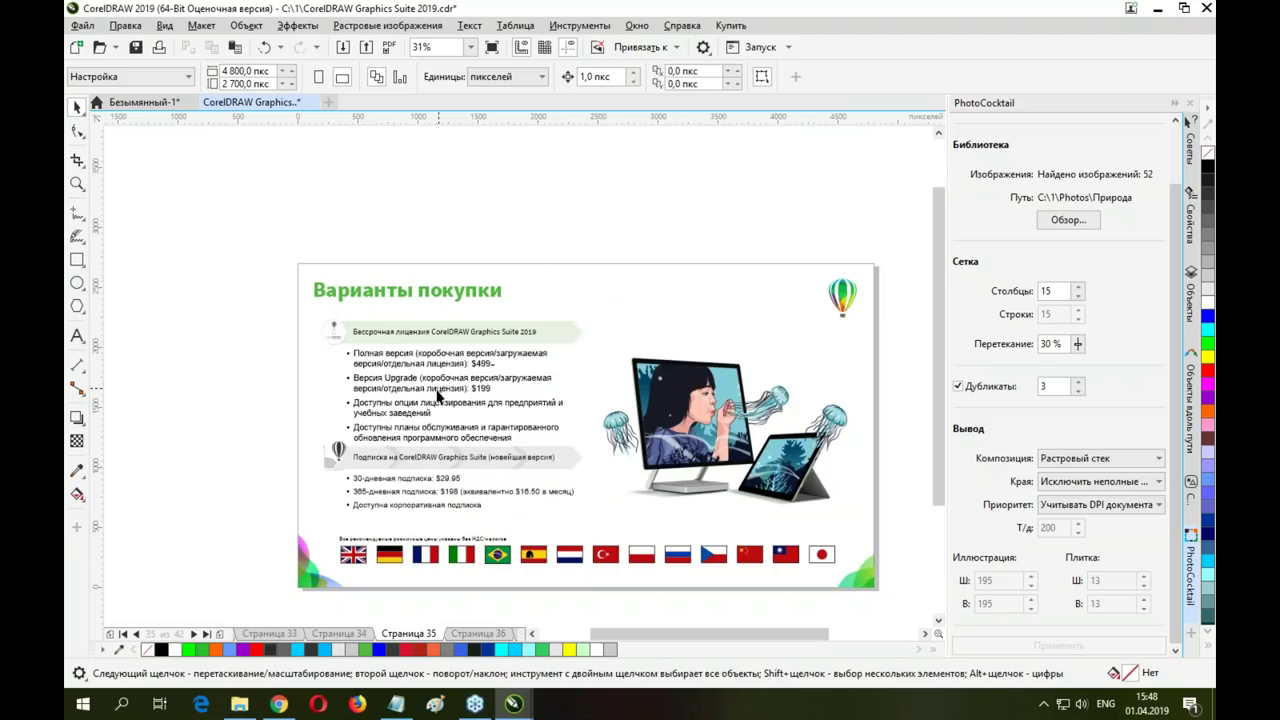
key("Page_Down")
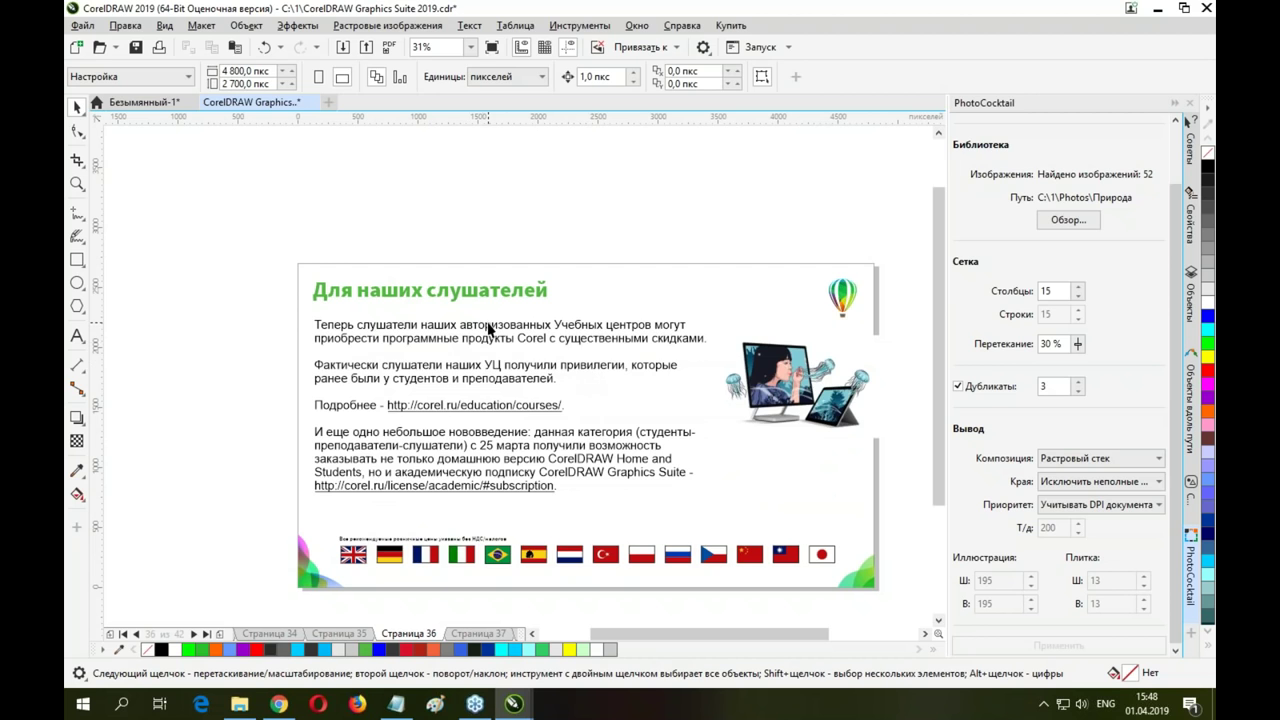
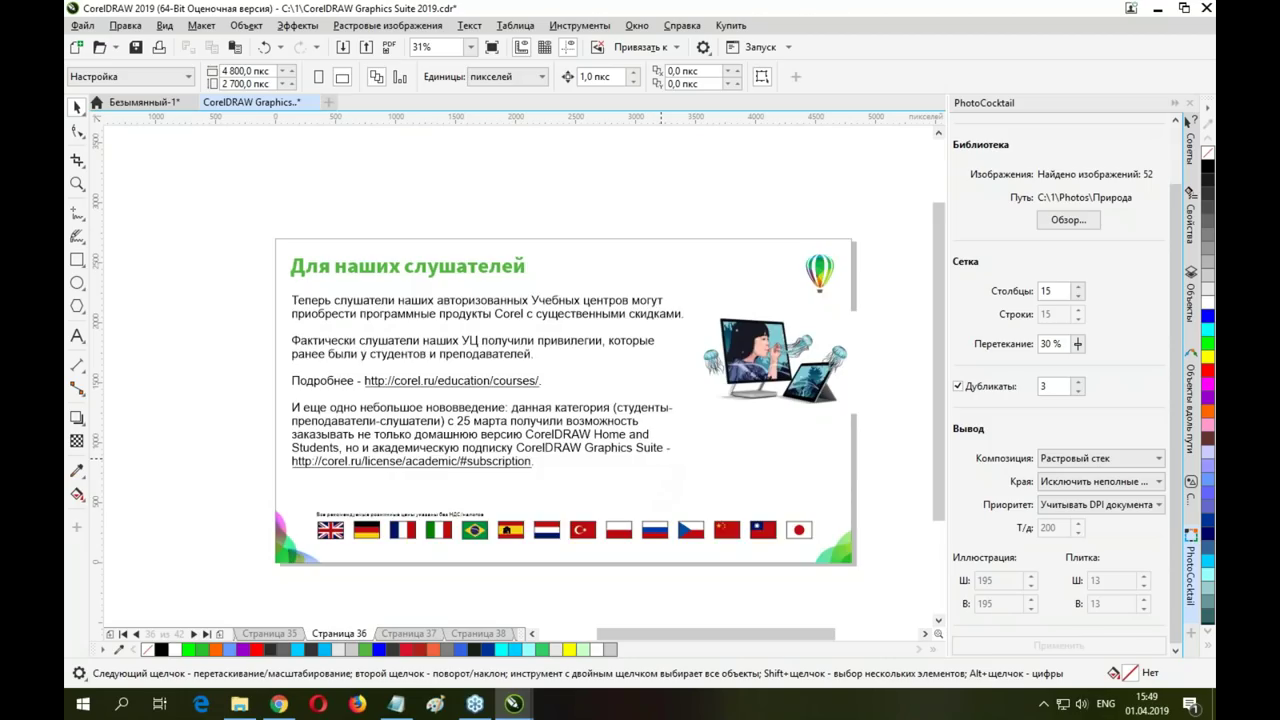
Flip back through the slides to the typography page, then forward again toward the CorelDRAW.app slides
key("Page_Down")
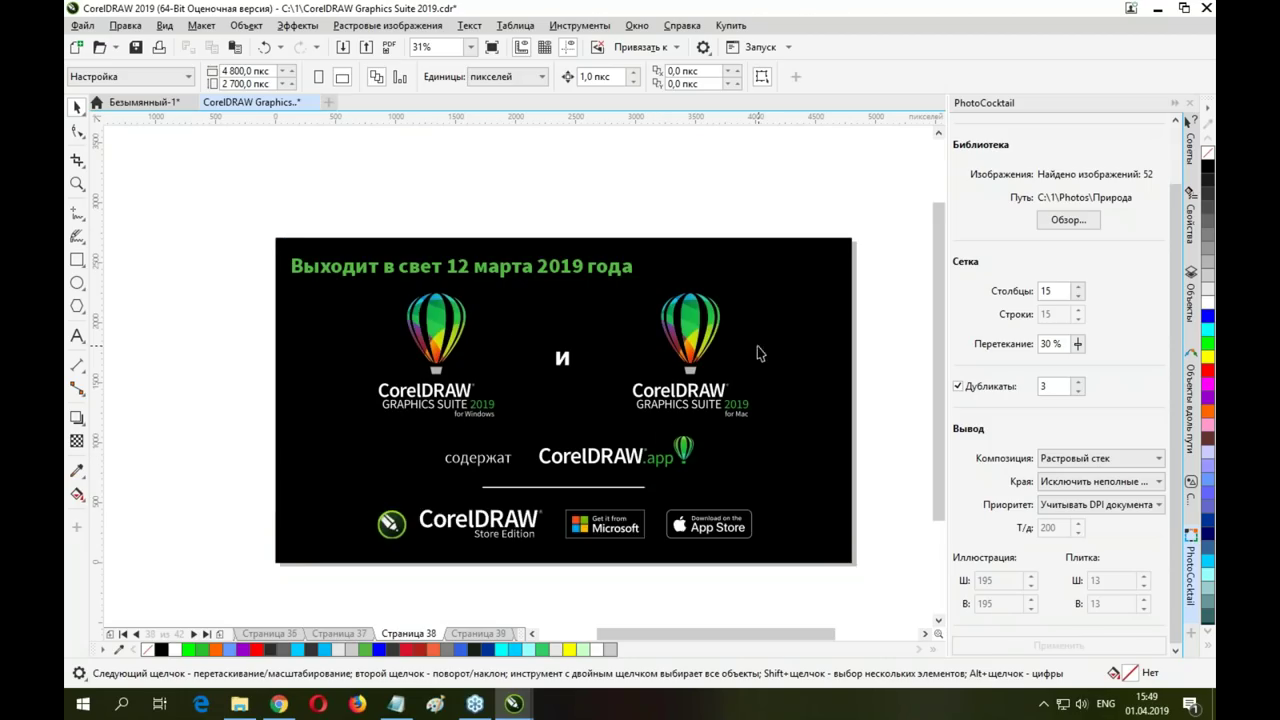
key("Page_Down")
key("Page_Down")
key("Page_Down")
key("Page_Up")
key("Page_Up")
key("Page_Up")
key("Page_Up")
key("Page_Up")
key("Page_Up")
key("Page_Up")
key("Page_Up")
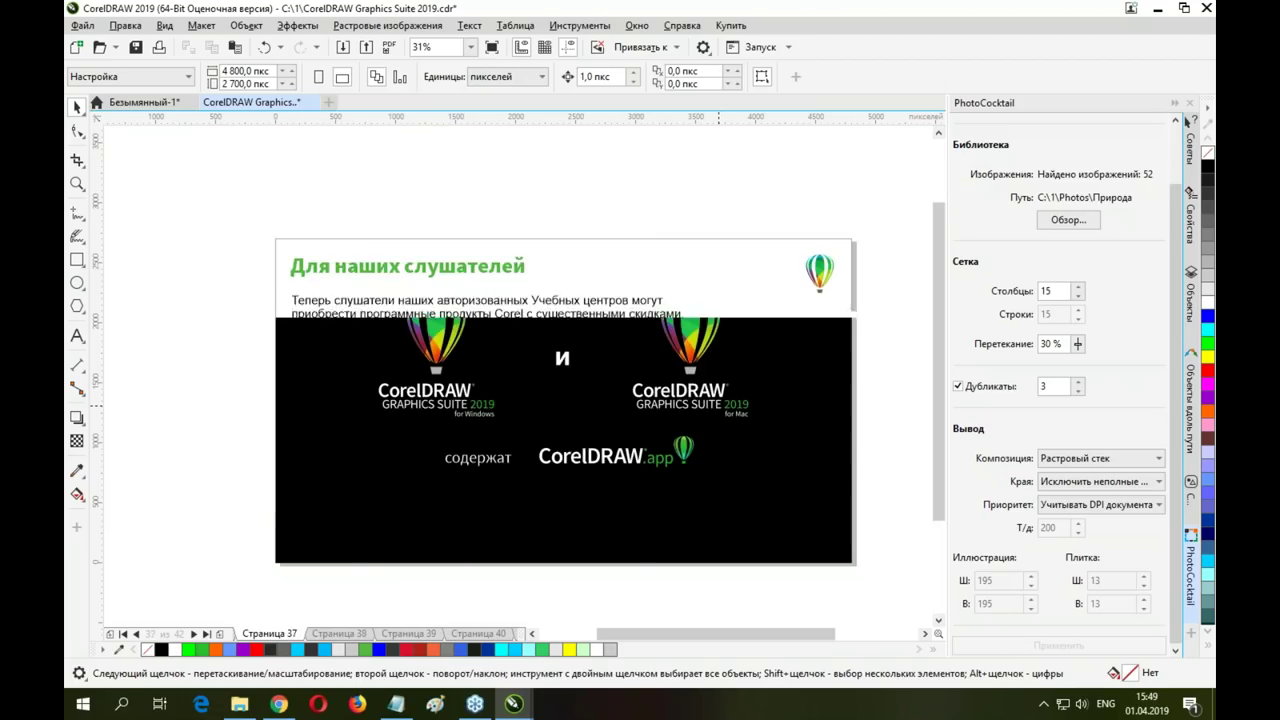
key("Page_Up")
key("Page_Up")
key("Page_Up")
key("Page_Up")
key("Page_Up")
key("Page_Up")
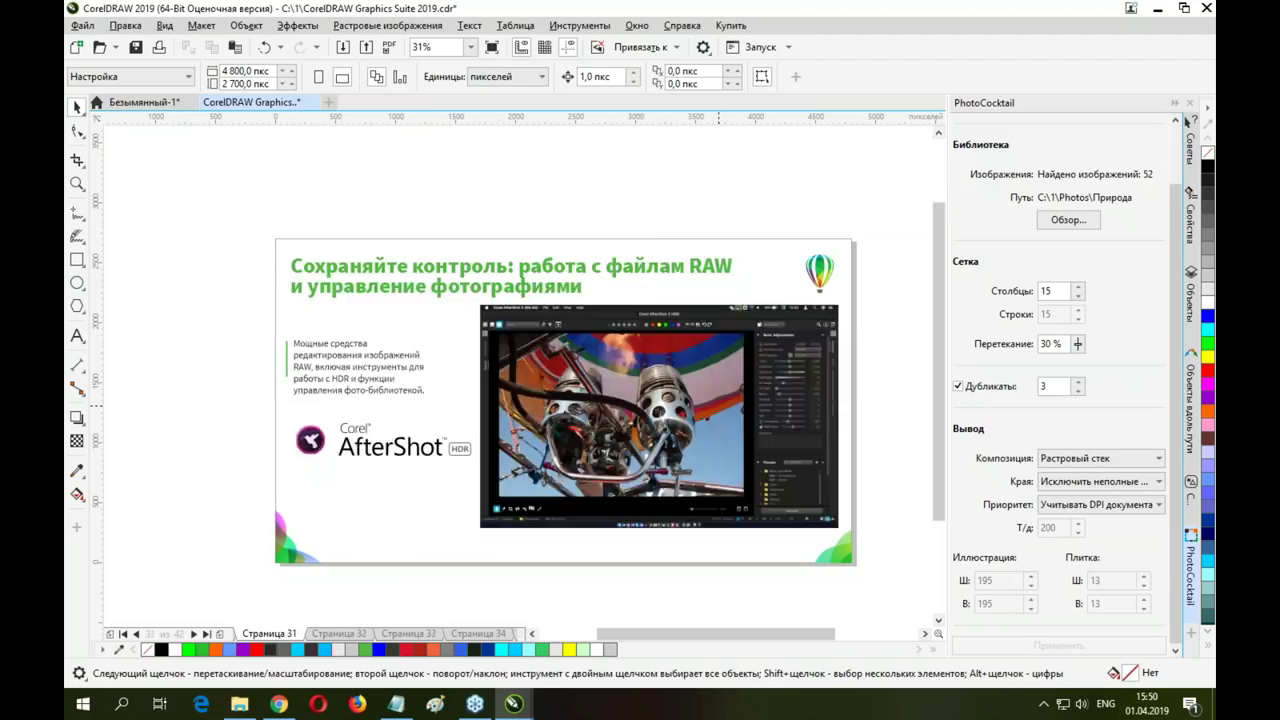
key("Page_Up")
key("Page_Up")
key("Page_Up")
key("Page_Up")
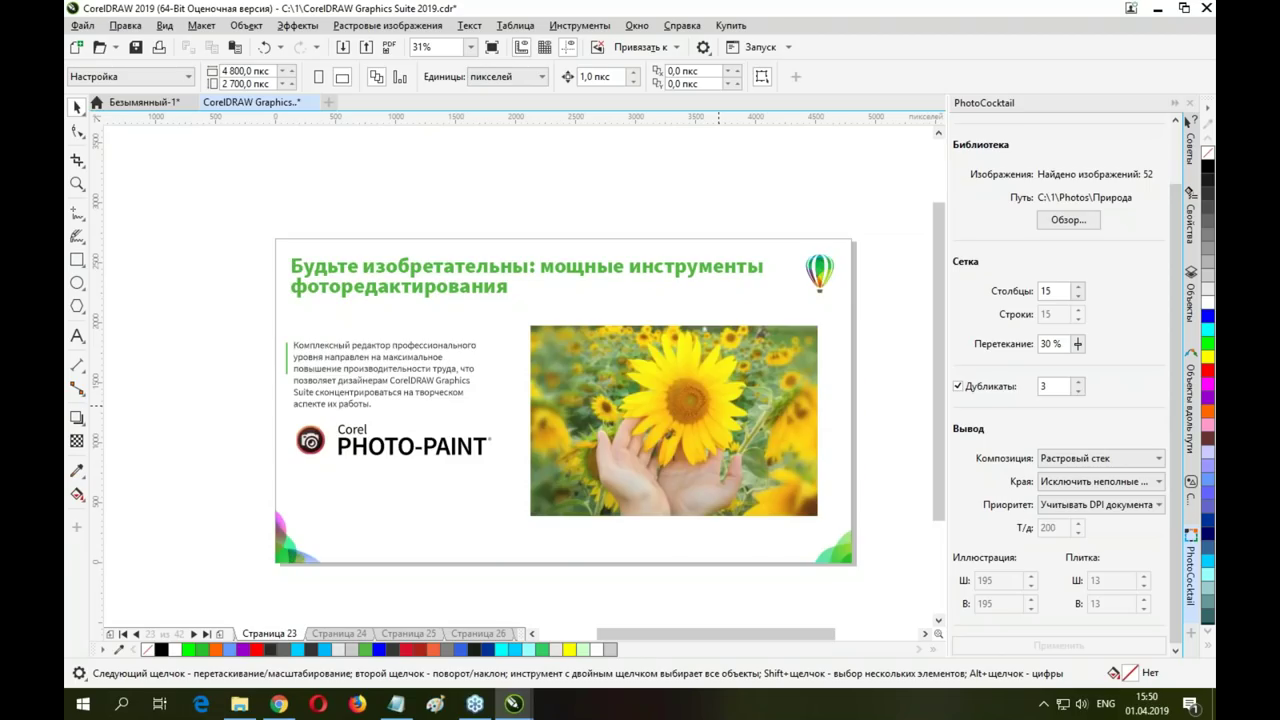
key("Page_Up")
key("Page_Up")
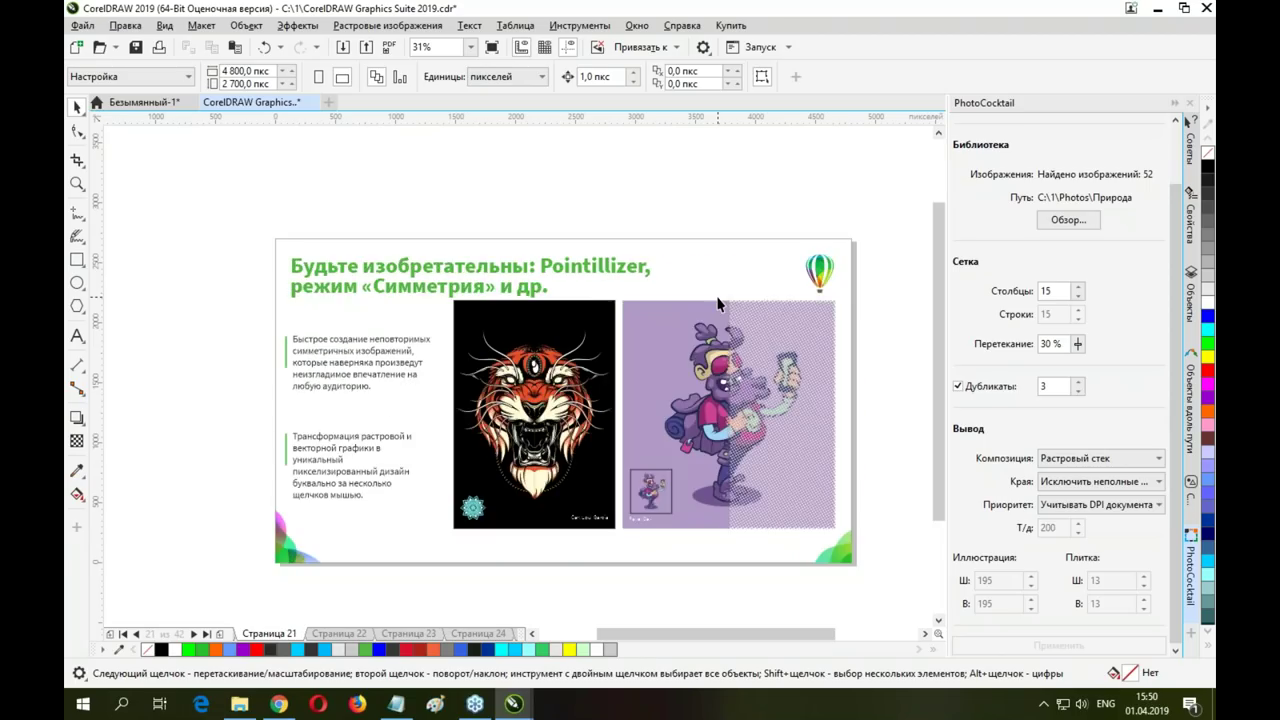
key("Page_Up")
key("Page_Up")
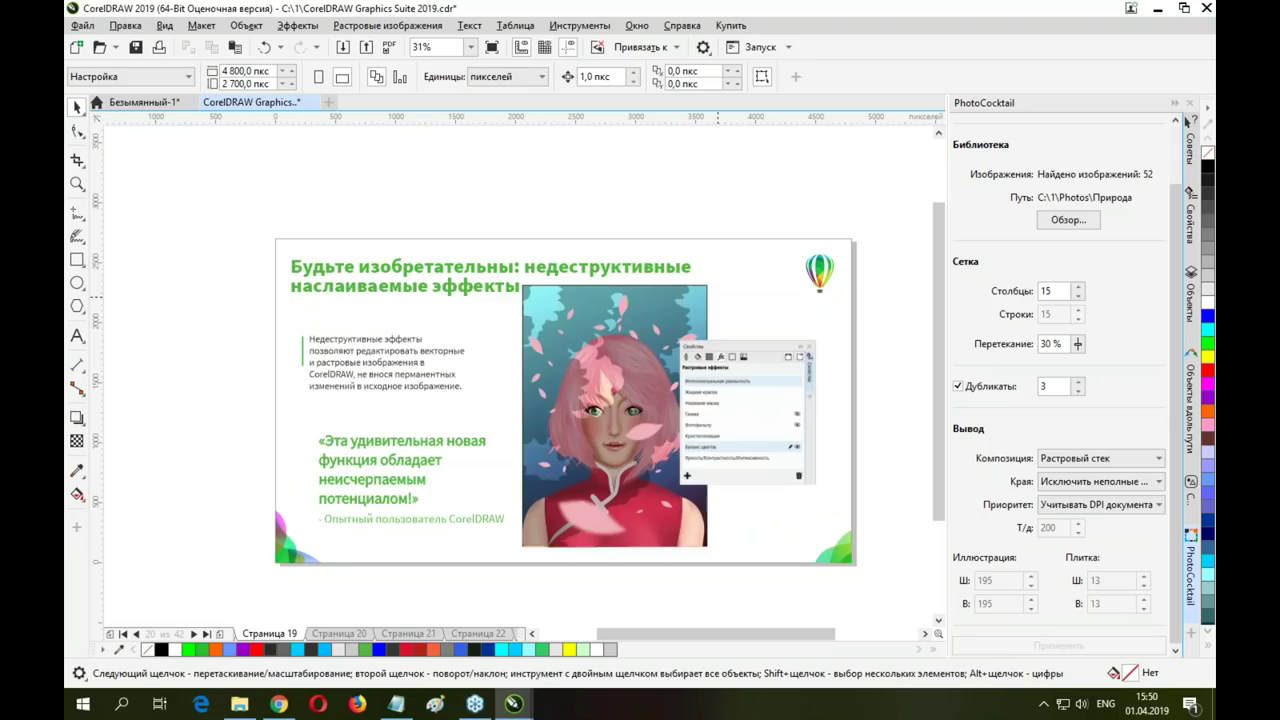
key("Page_Up")
key("Page_Up")
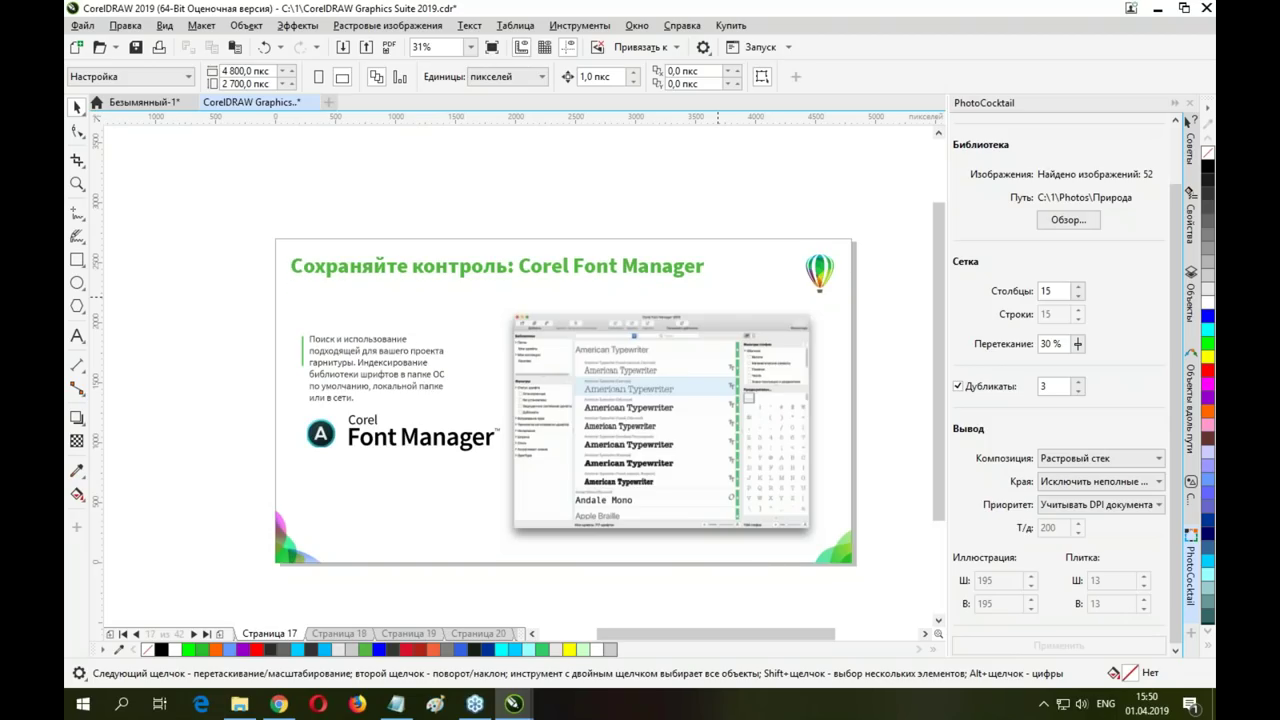
key("Page_Up")
key("Page_Down")
key("Page_Down")
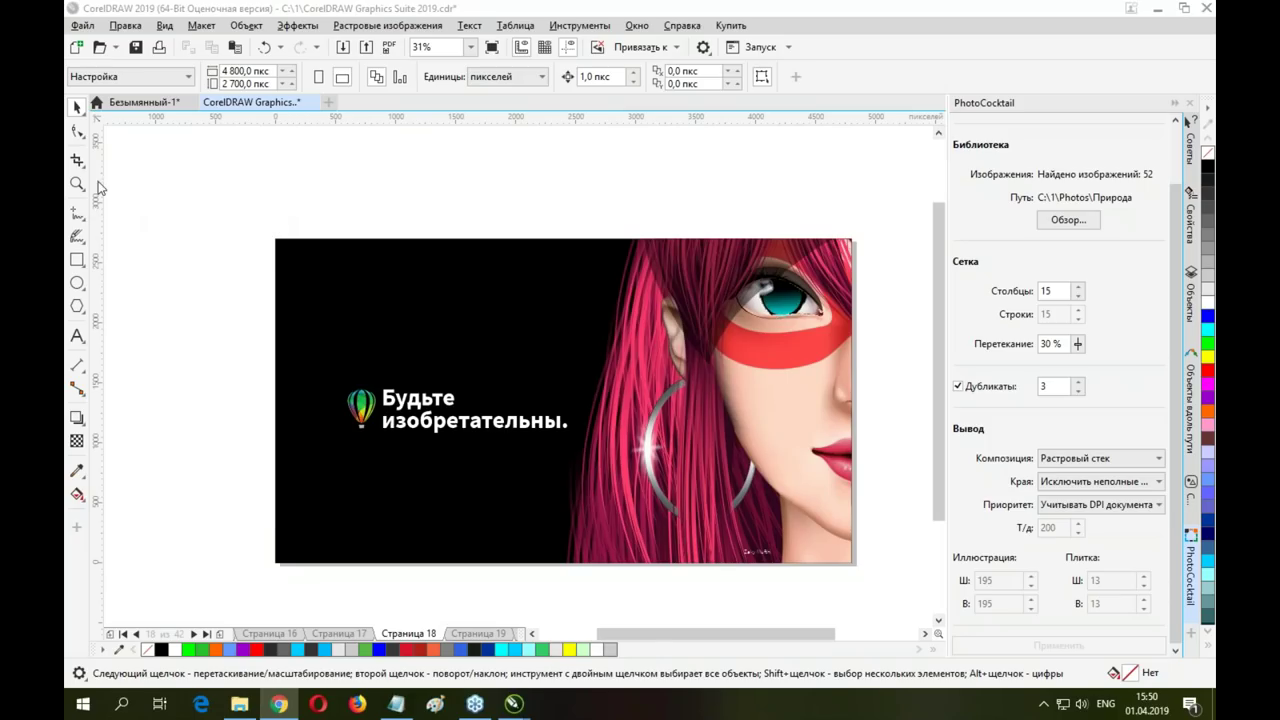
key("Page_Down")
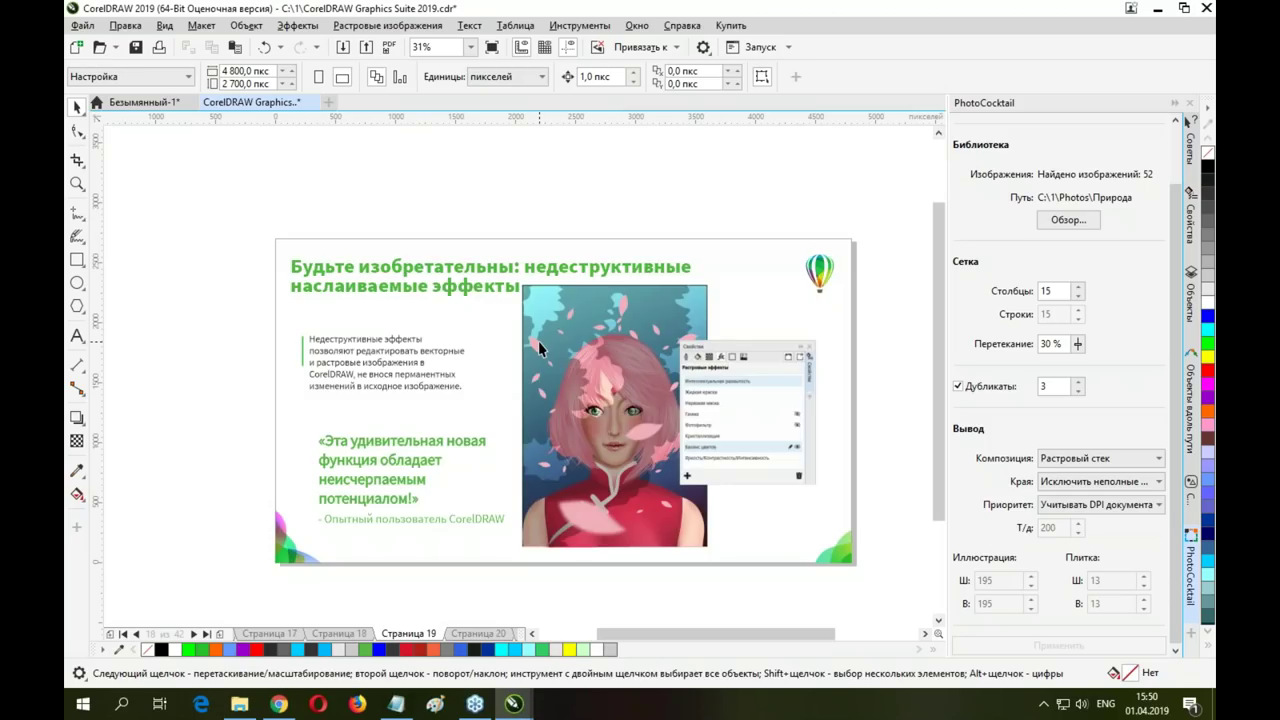
key("Page_Down")
key("Page_Down")
key("Page_Down")
key("Page_Down")
key("Page_Down")
key("Page_Down")
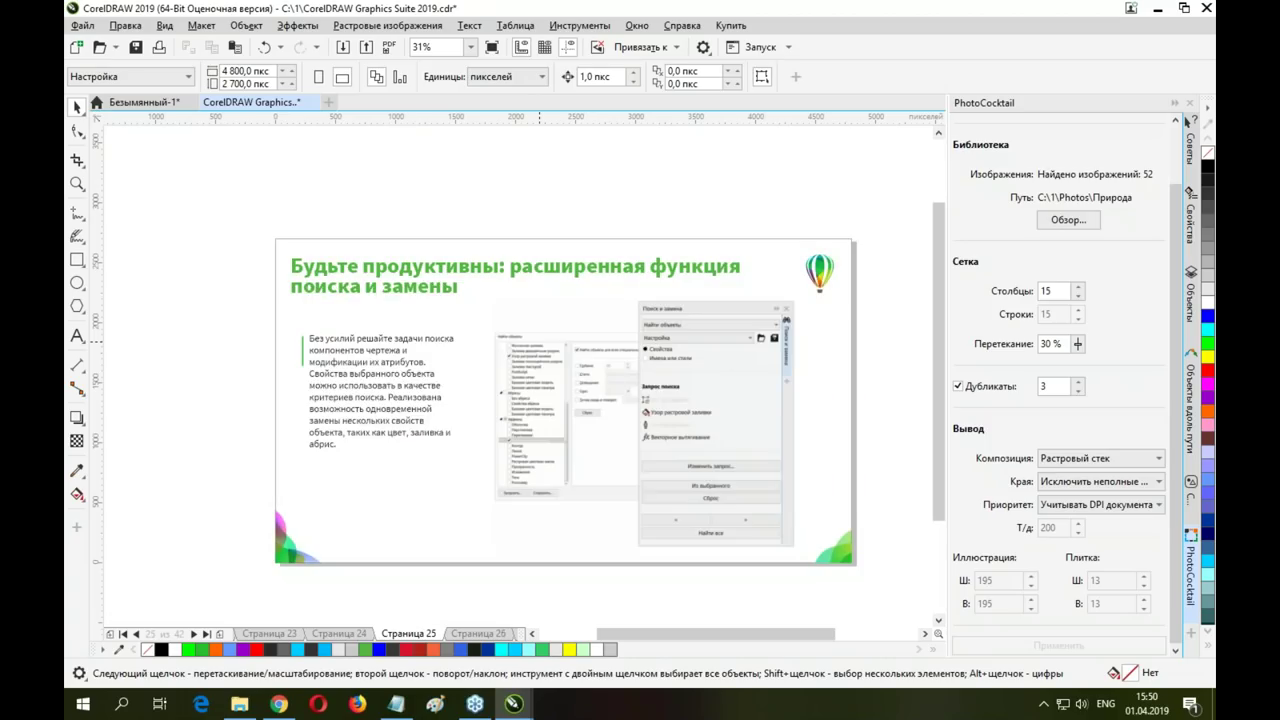
key("Page_Down")
key("Page_Down")
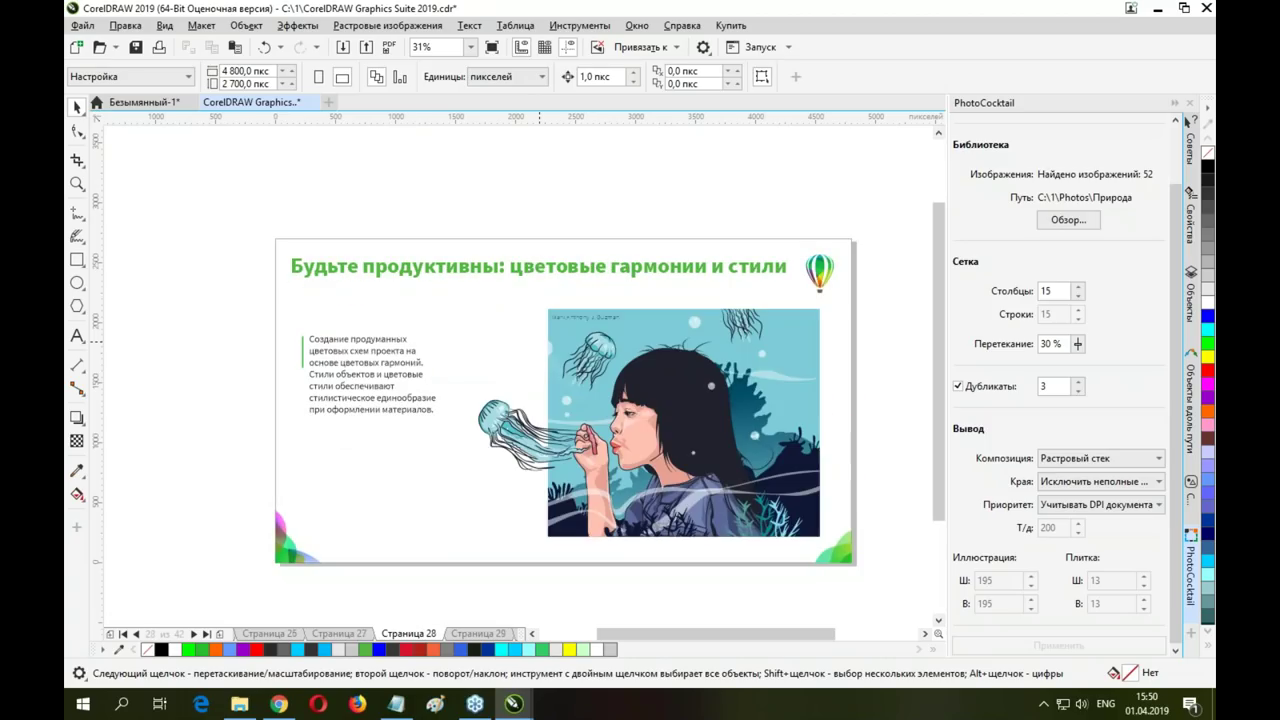
key("Page_Down")
key("Page_Down")
key("Page_Down")
key("Page_Down")
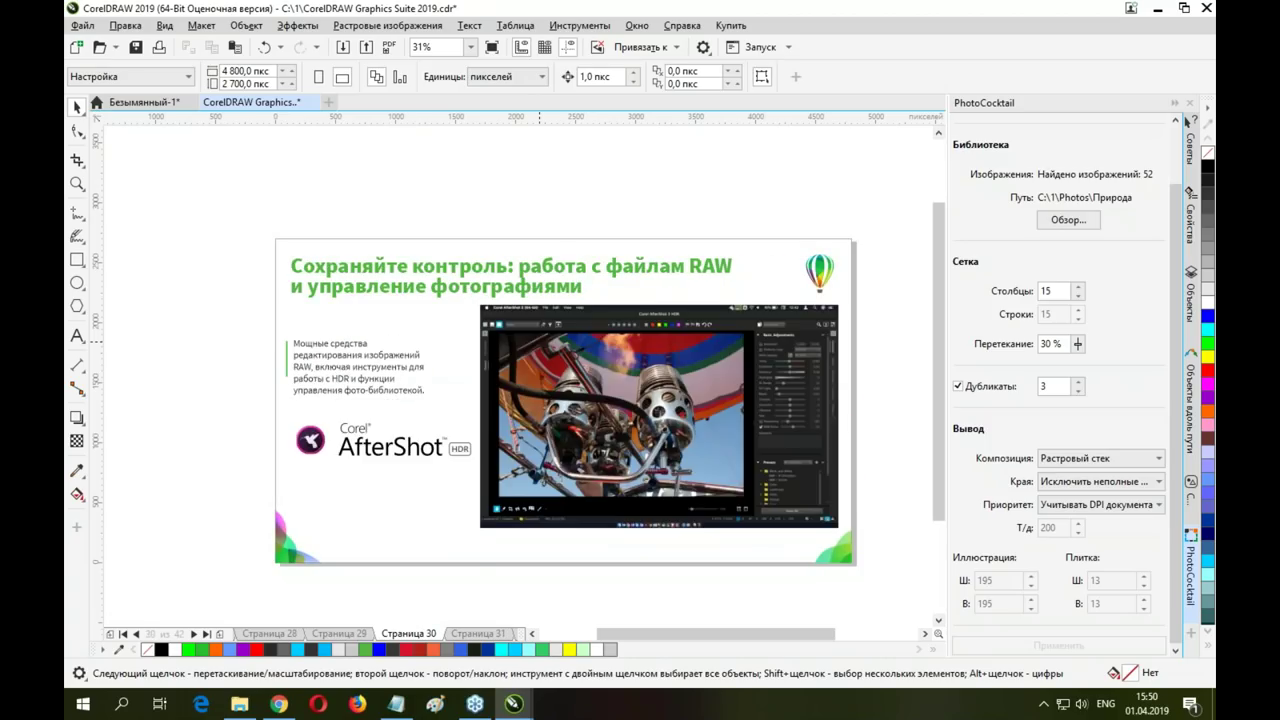
key("Page_Down")
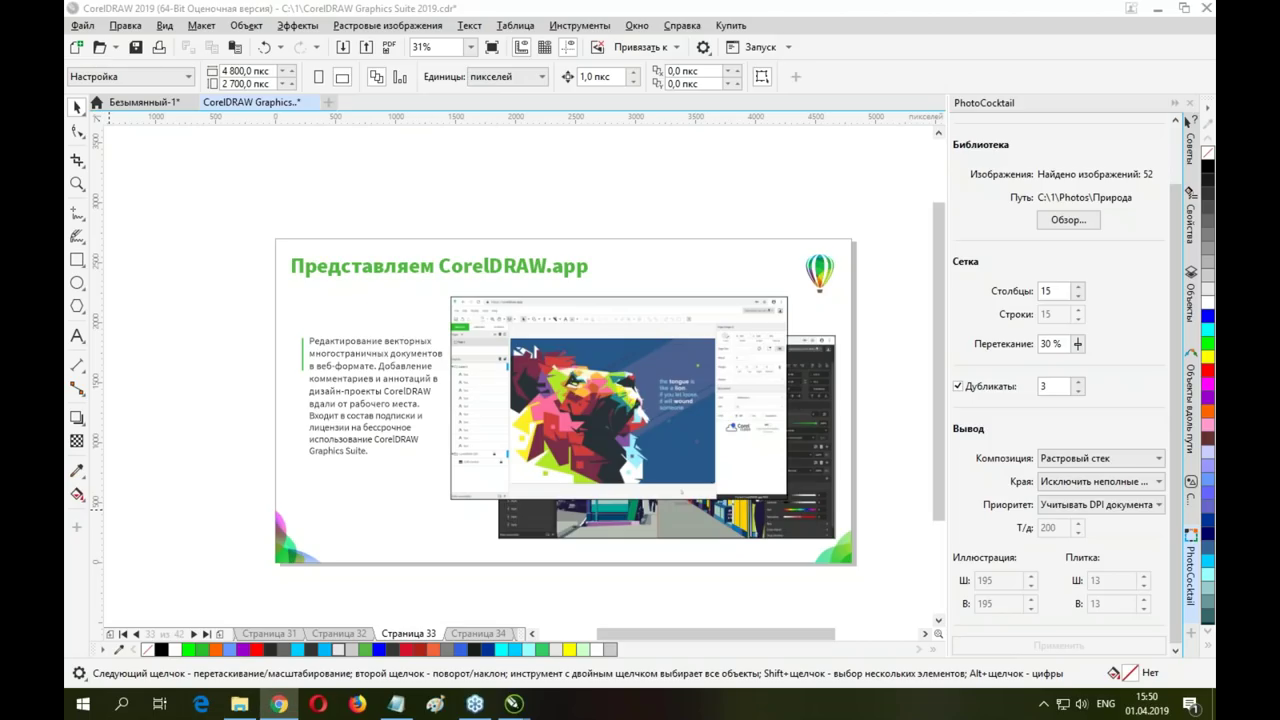
Open a new browser tab and load the coreldraw.app website
left_click(279, 704)
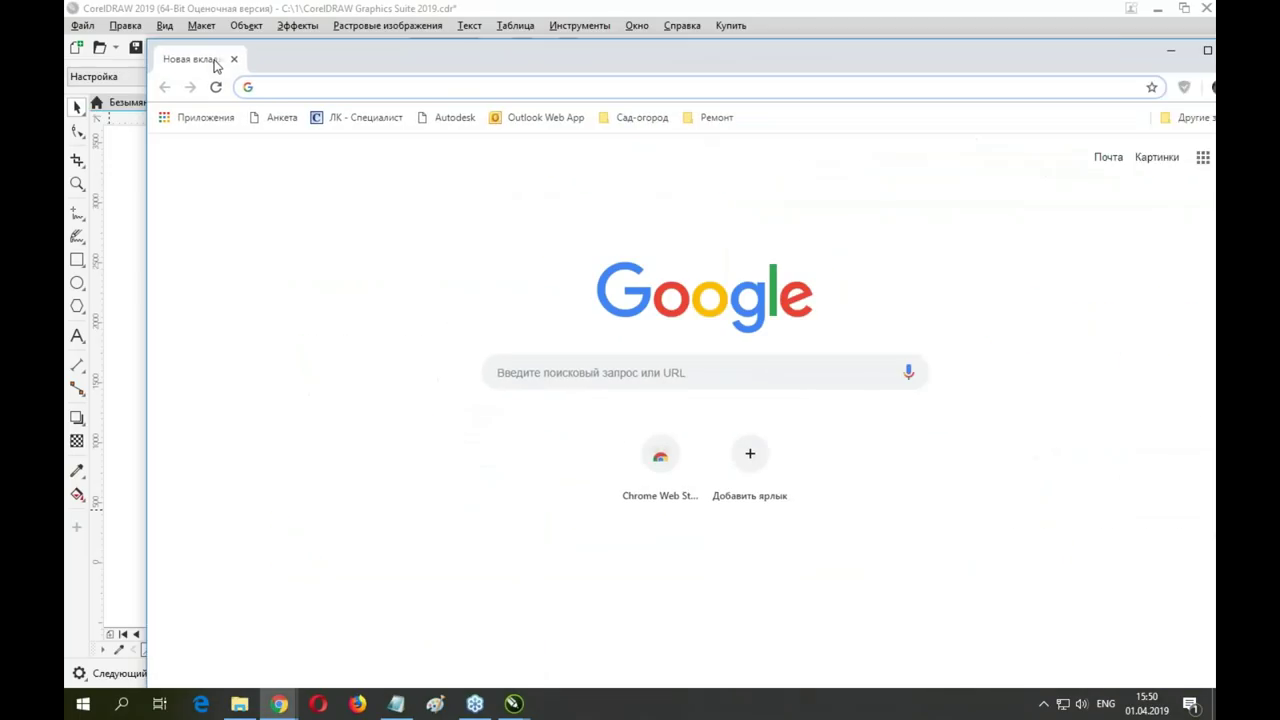
type("core")
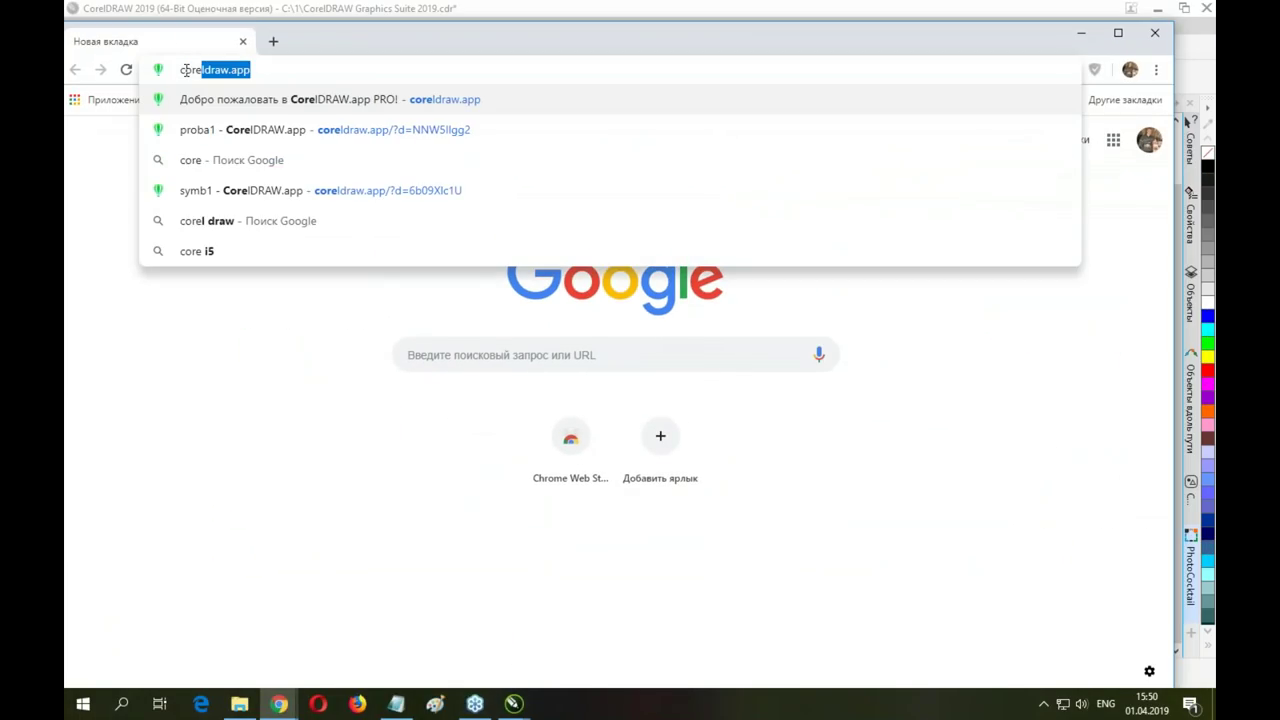
key("Return")
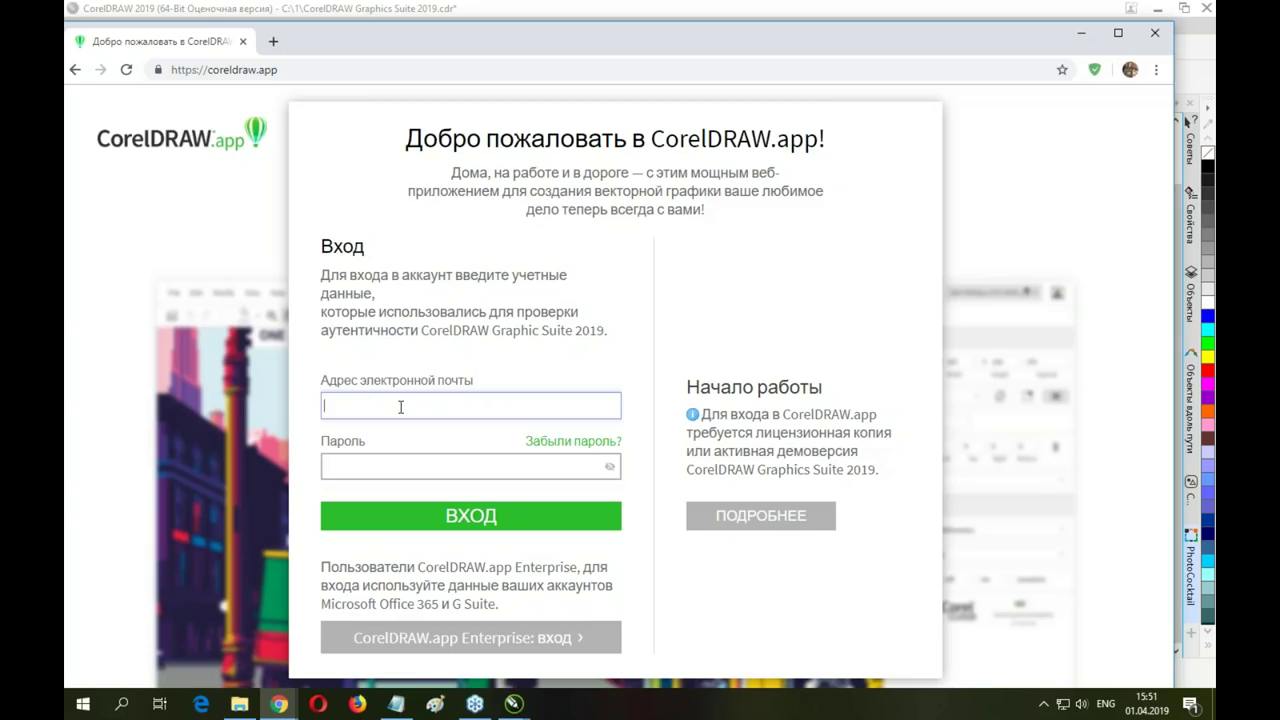
Fill in the account e-mail address and password on the sign-in page
key("Tab")
type("•••••••")
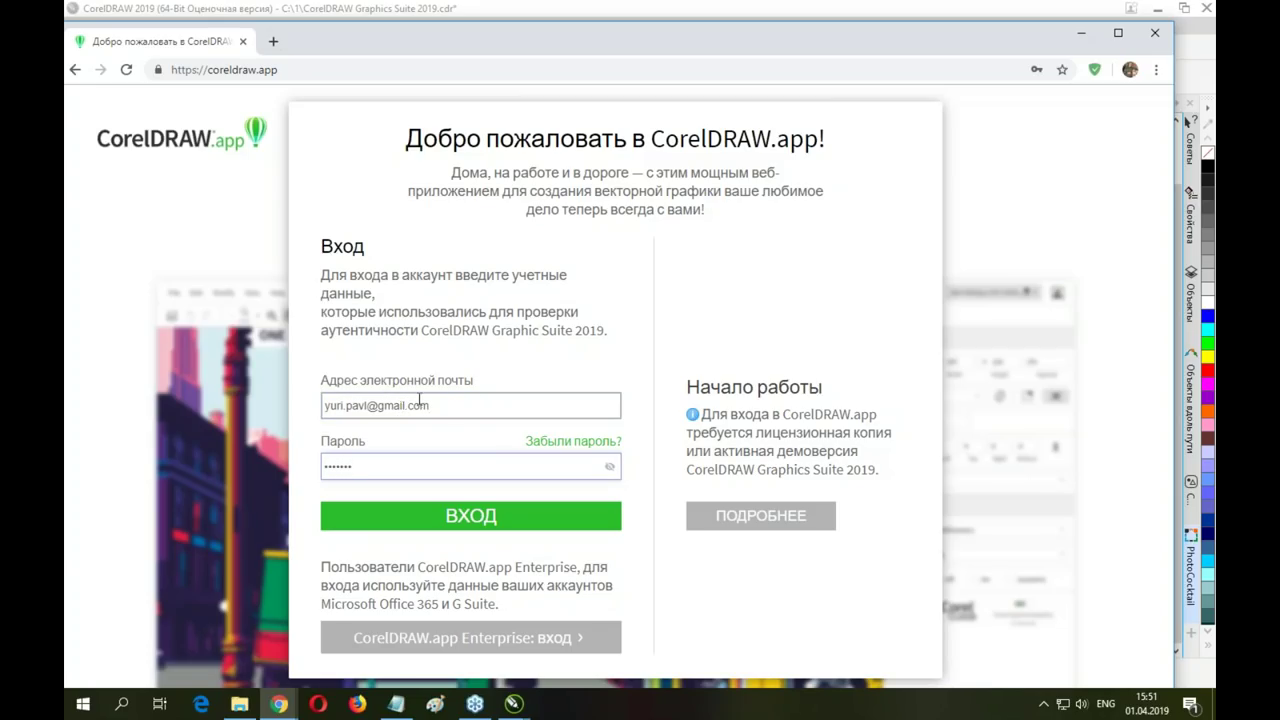
Sign in and start a new design from the Romantic Jazz Orchestra poster template
left_click(493, 521)
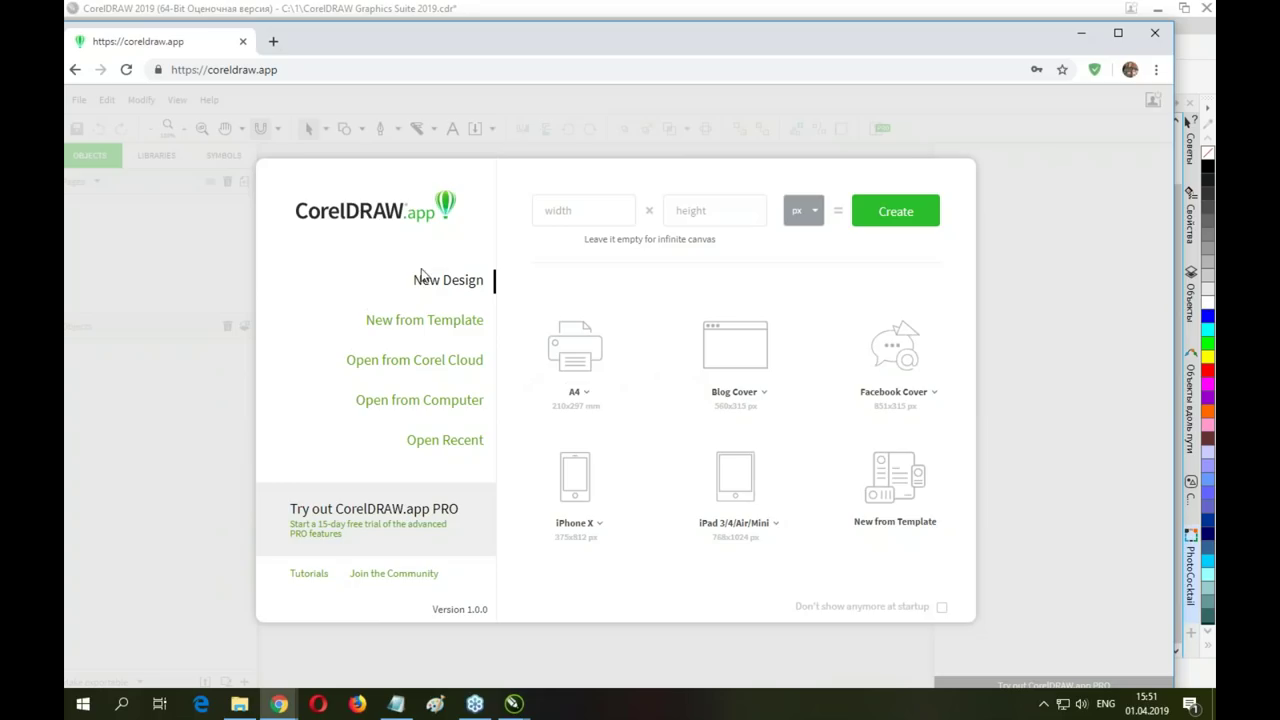
left_click(455, 320)
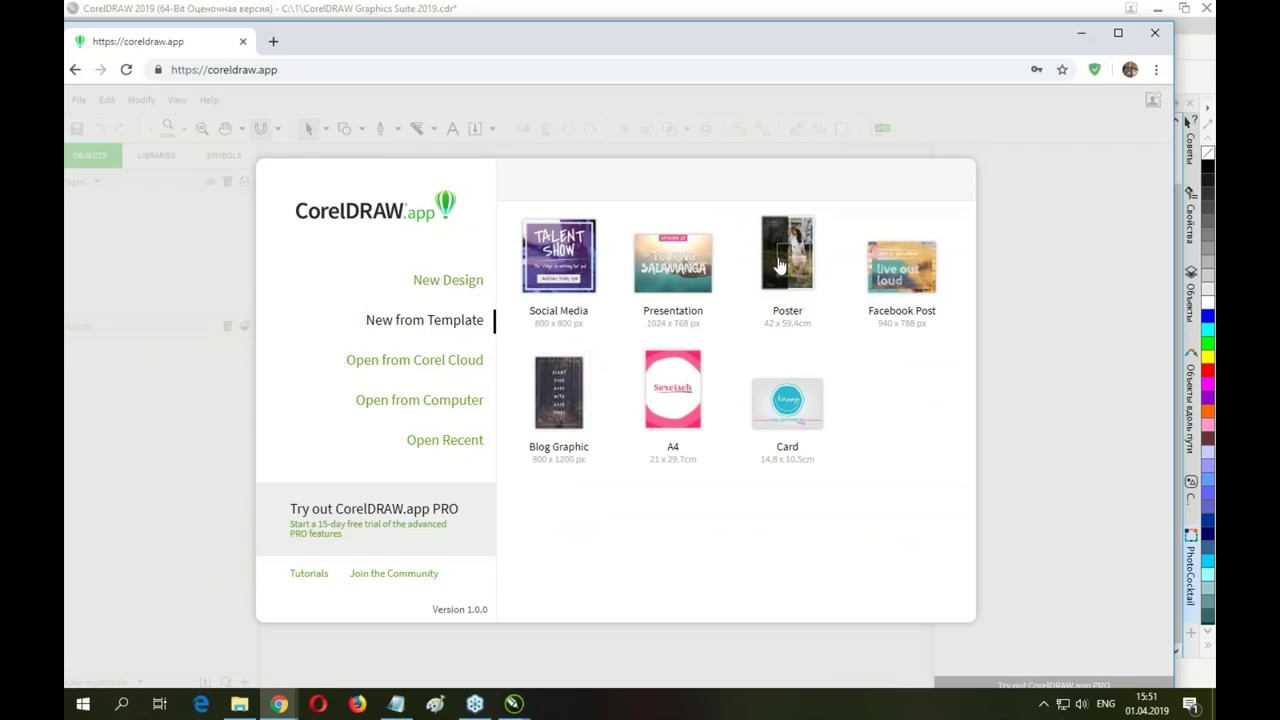
left_click(798, 228)
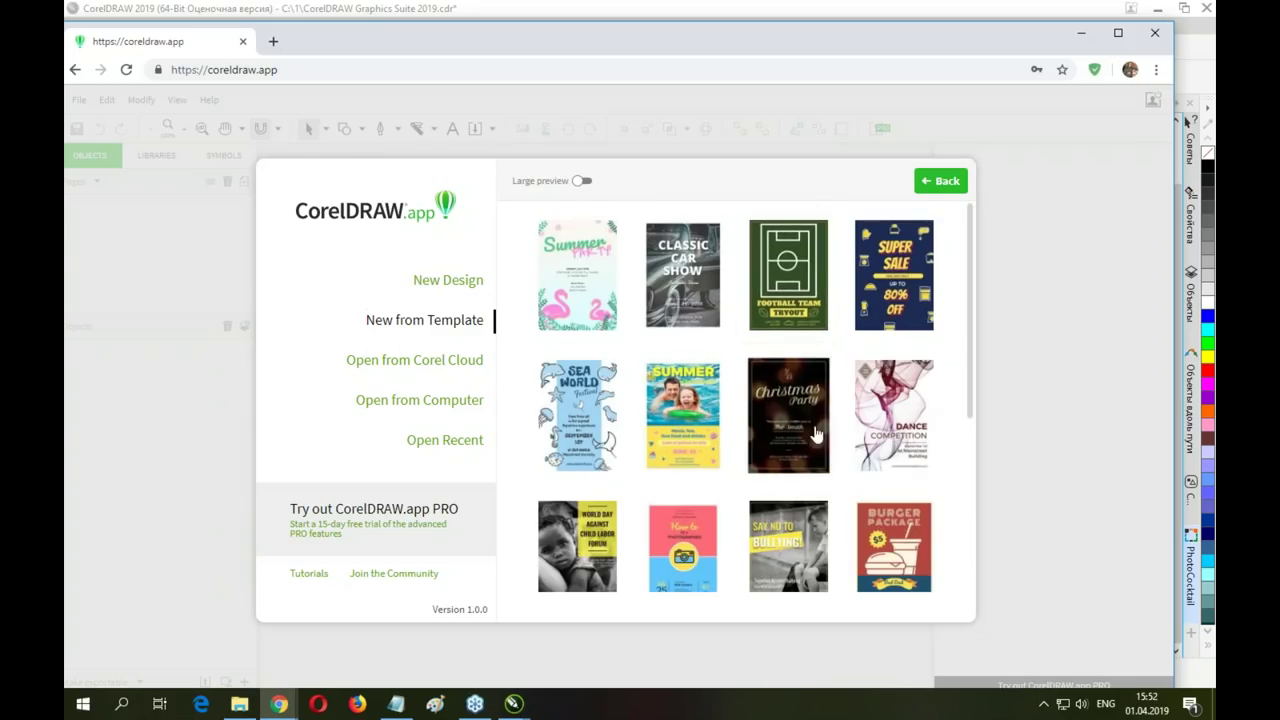
scroll(570, 302, "down", 4)
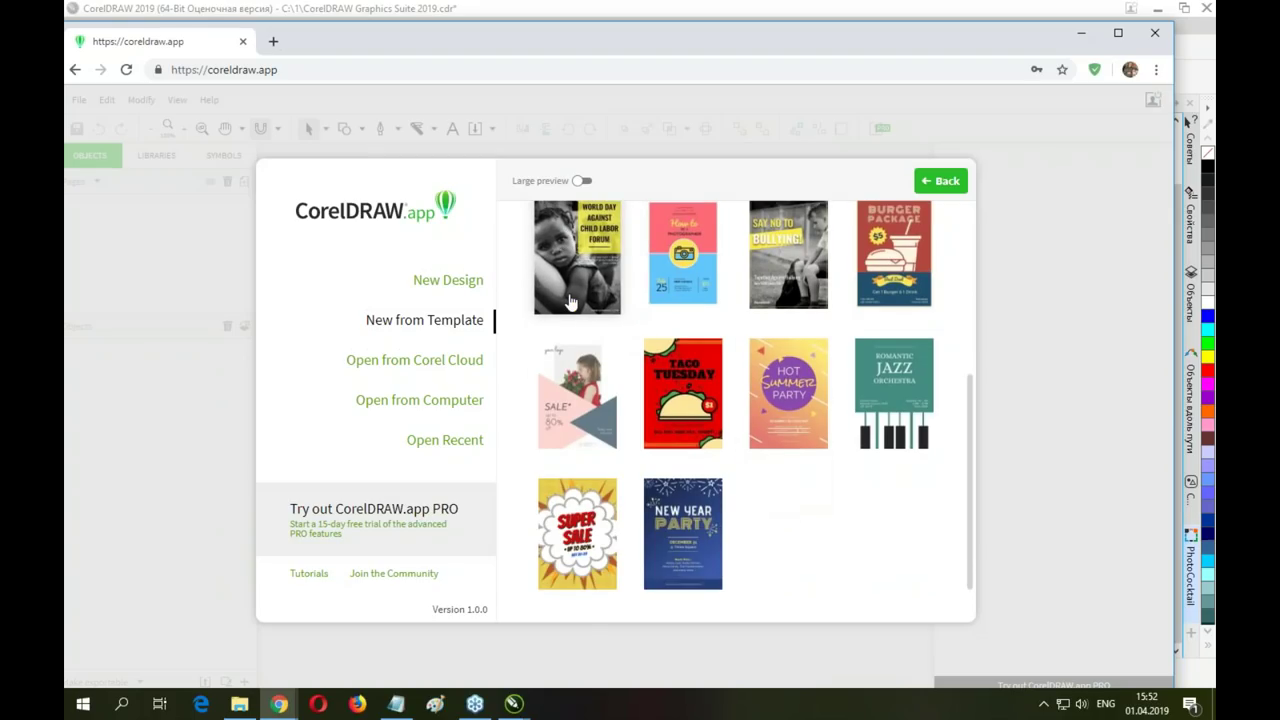
left_click(890, 385)
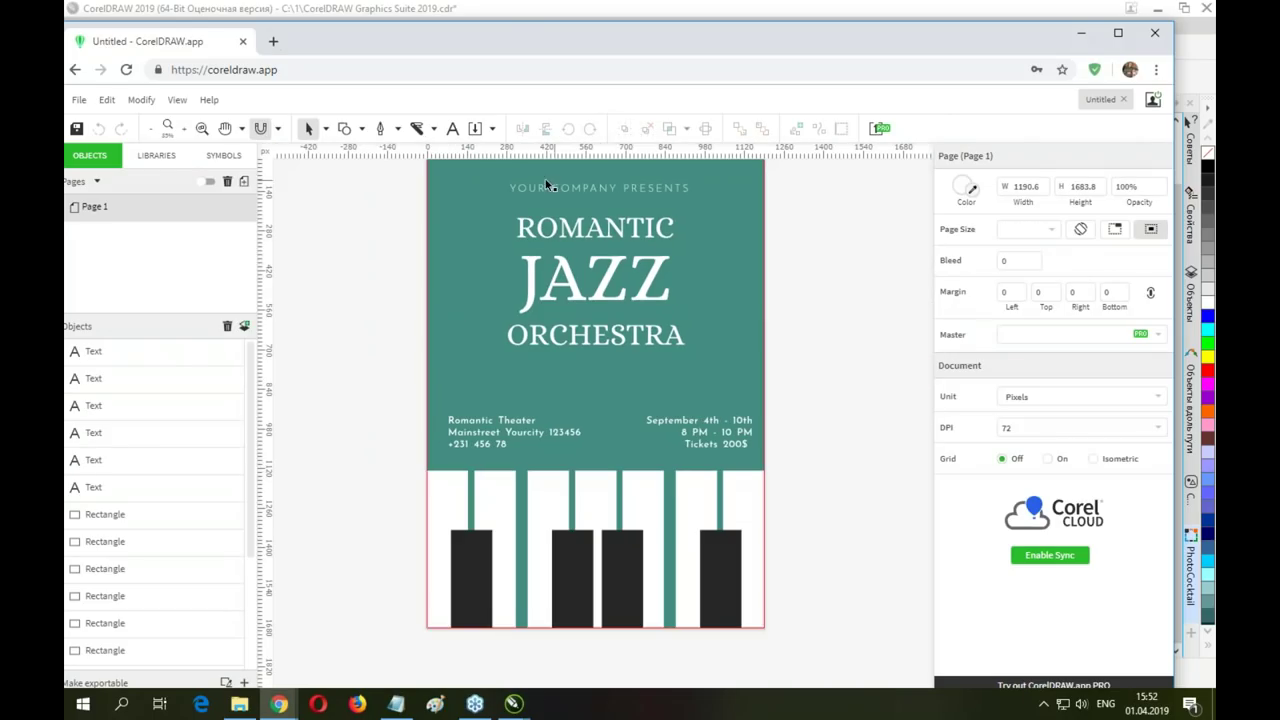
Move the YOUR COMPANY PRESENTS line and the ROMANTIC title higher on the poster
scroll(677, 272, "up", 2)
scroll(677, 272, "down", 5)
scroll(677, 272, "up", 4)
left_click(519, 304)
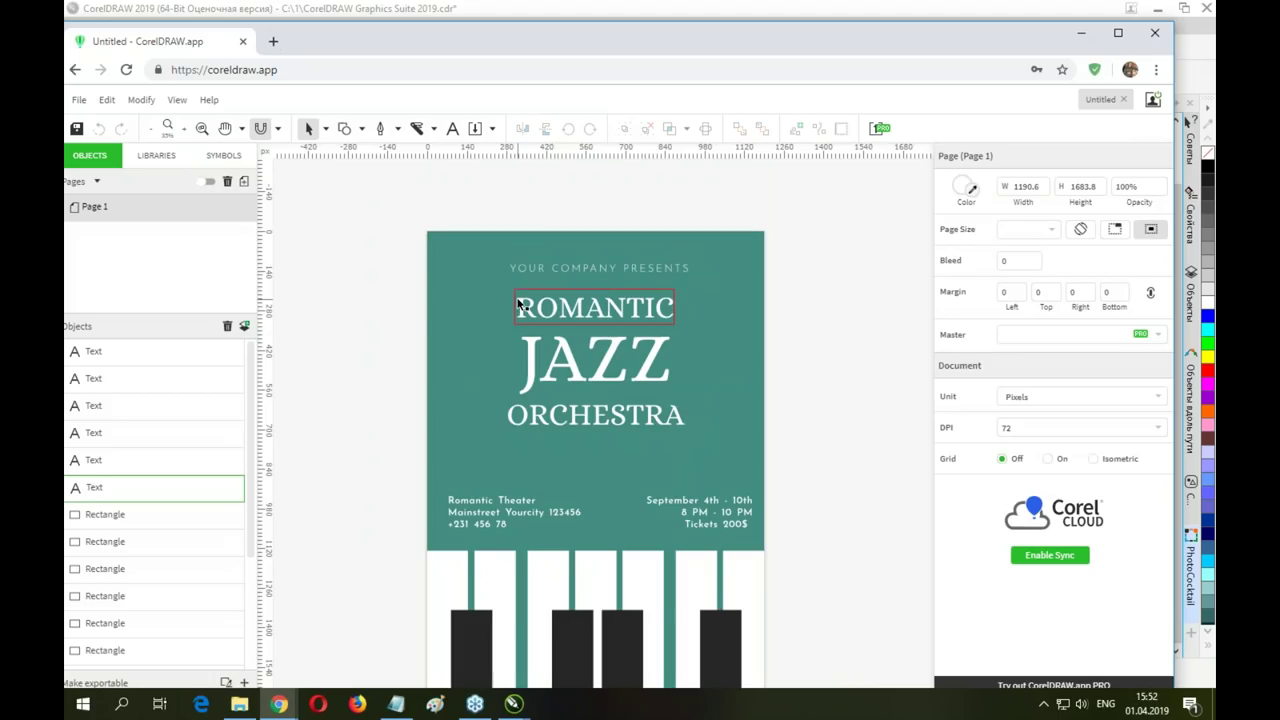
left_click(519, 304)
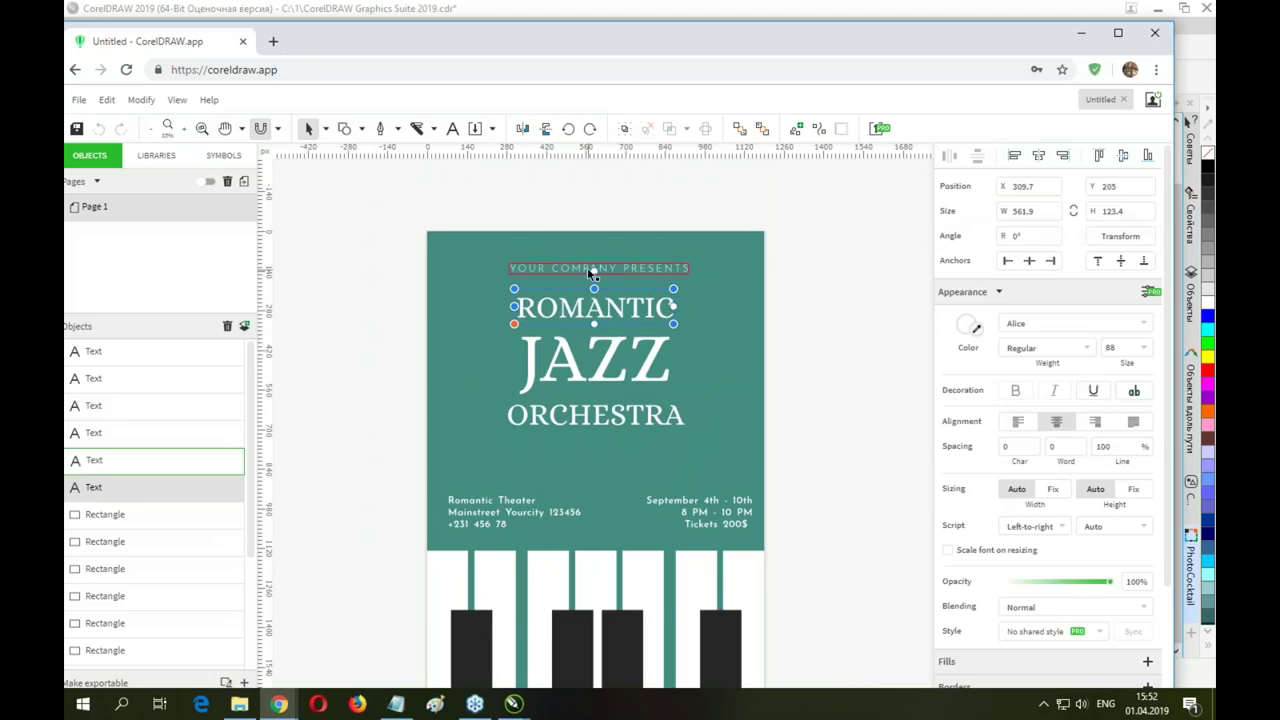
left_click(587, 267)
left_click_drag(564, 260, 564, 249)
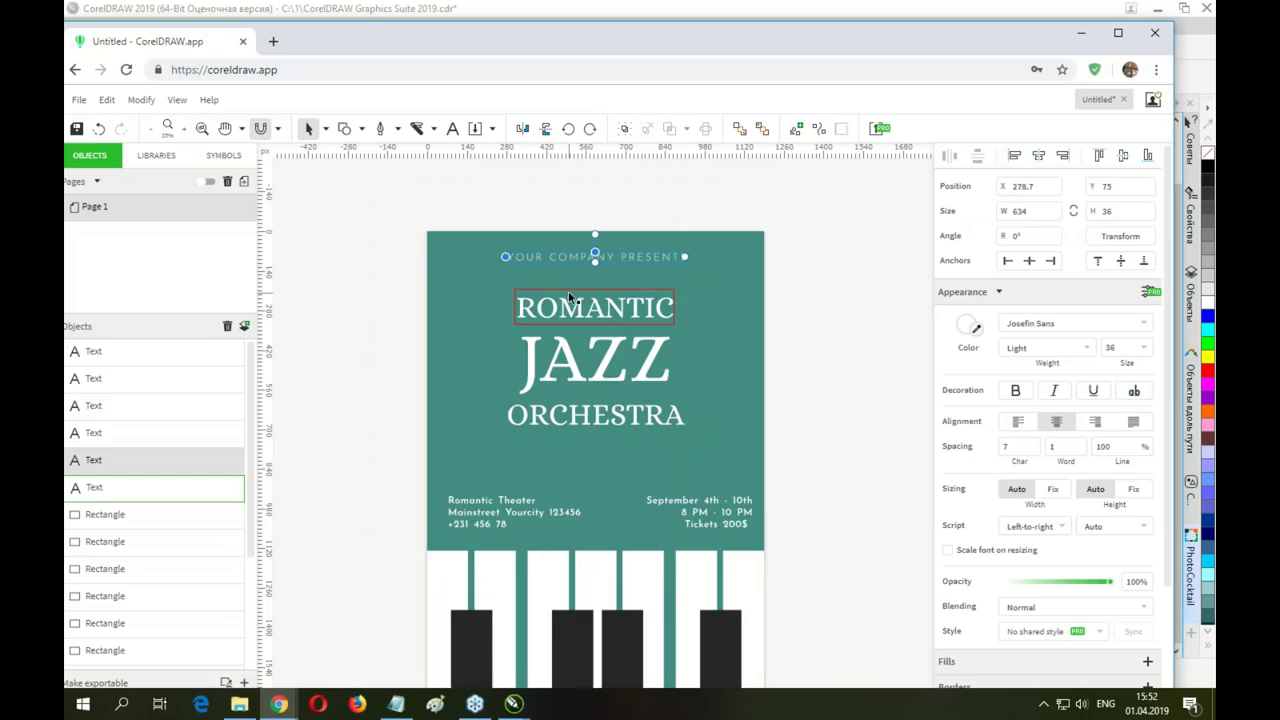
left_click_drag(562, 295, 561, 275)
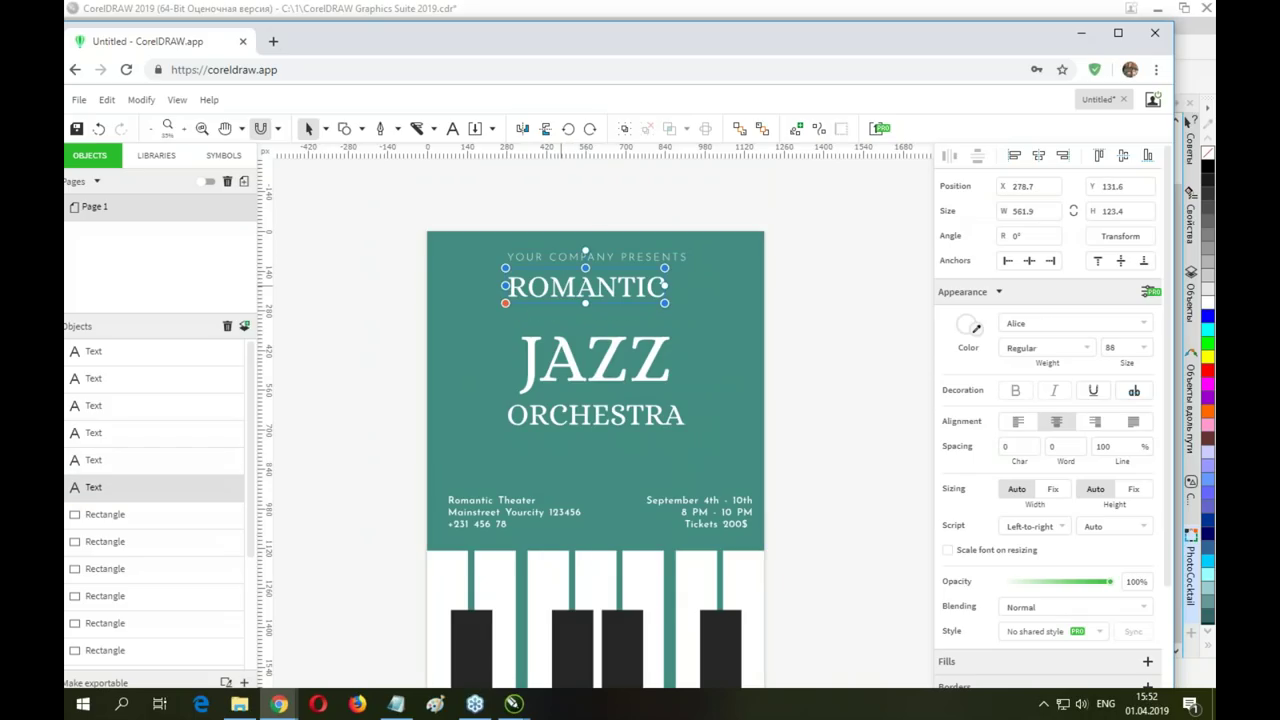
left_click_drag(571, 293, 549, 298)
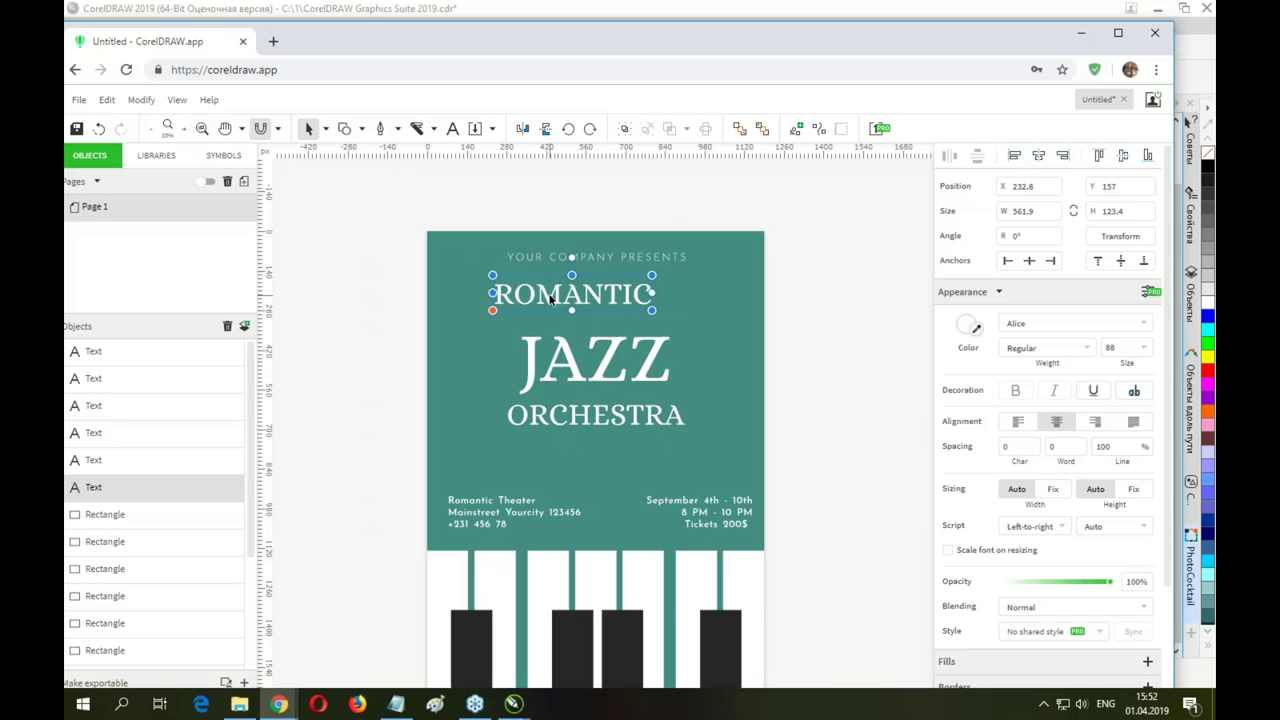
Delete the duplicate ROMANTIC text and pan across the canvas
left_click(635, 321)
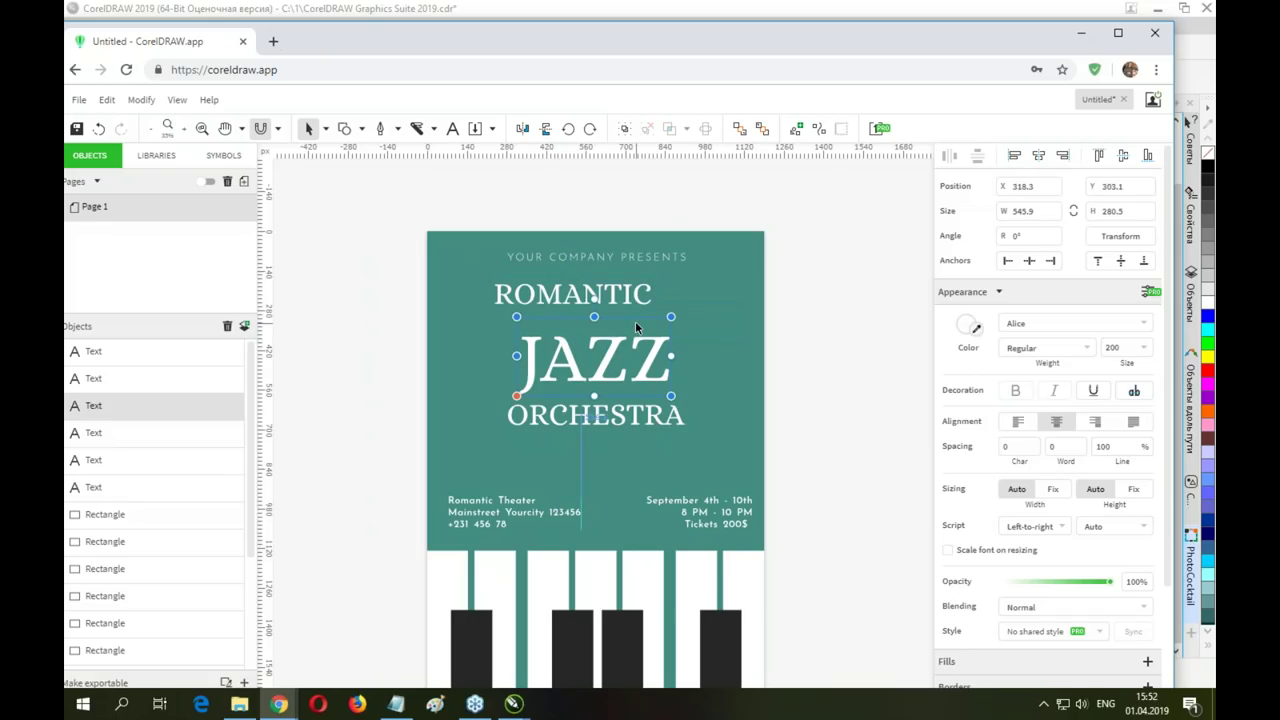
left_click(543, 292)
left_click_drag(543, 291, 650, 312)
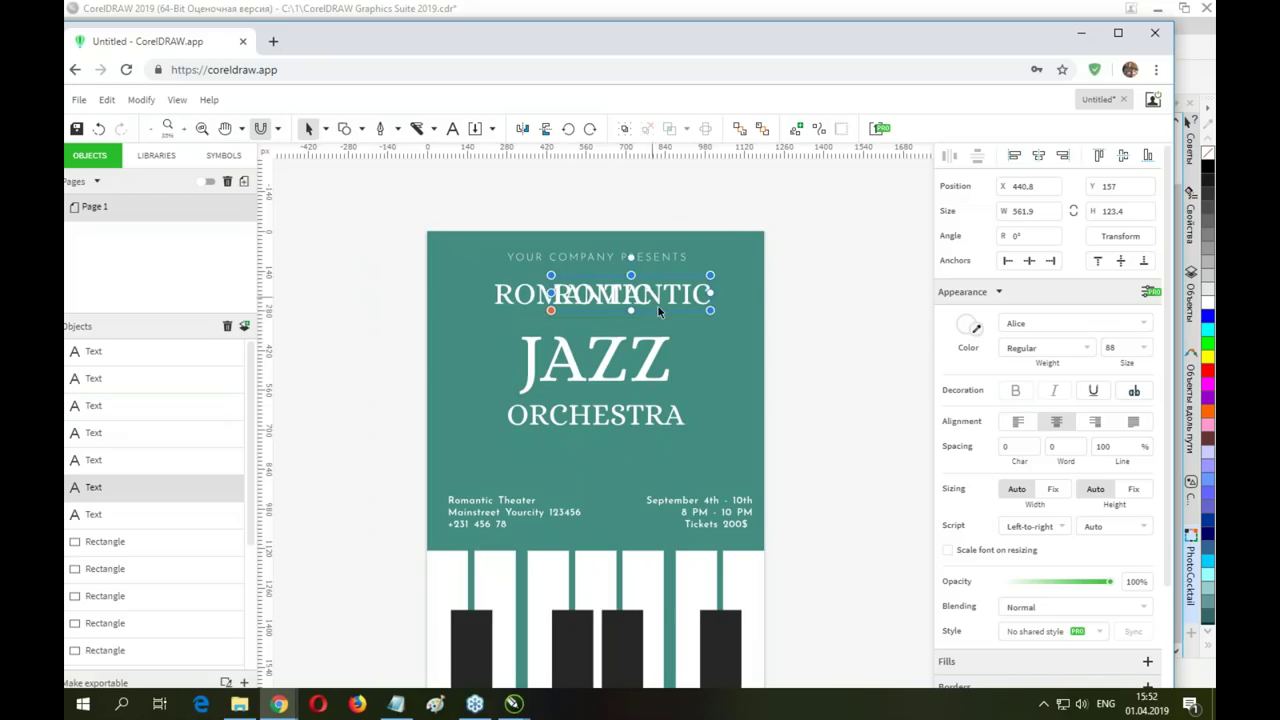
key("Delete")
key("h")
left_click_drag(617, 375, 712, 246)
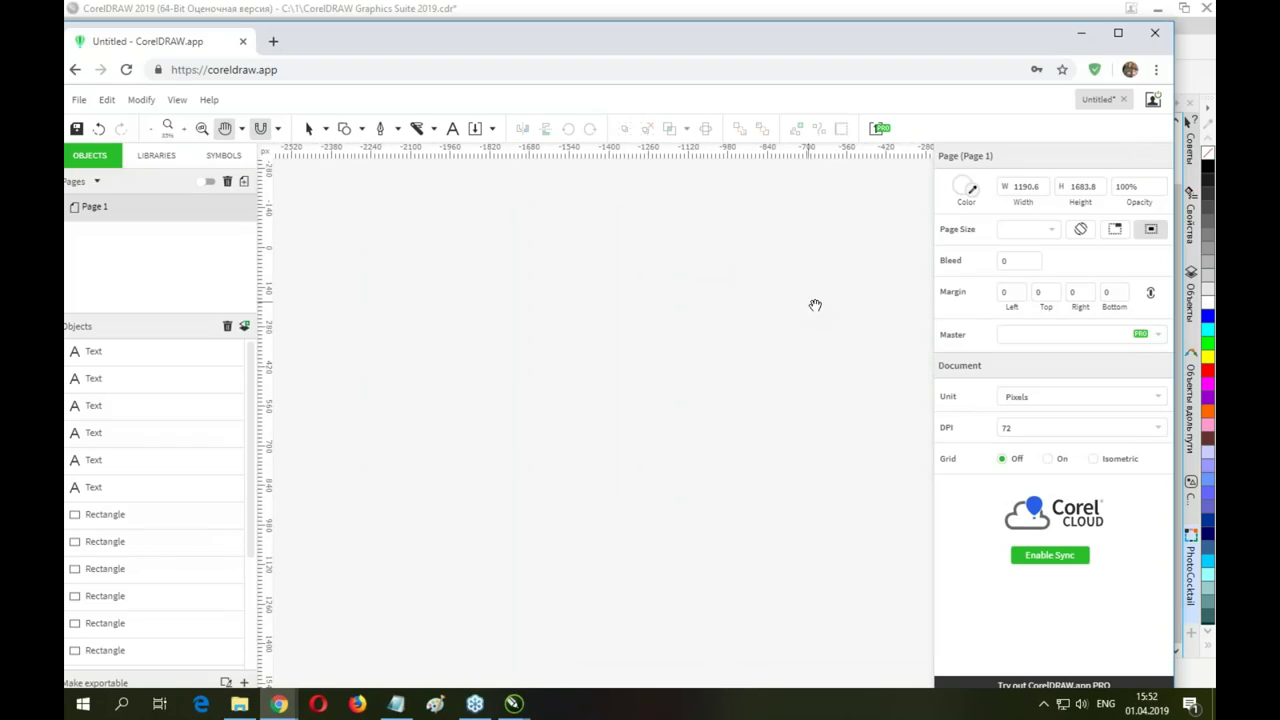
key("shift+F4")
left_click_drag(440, 213, 916, 345)
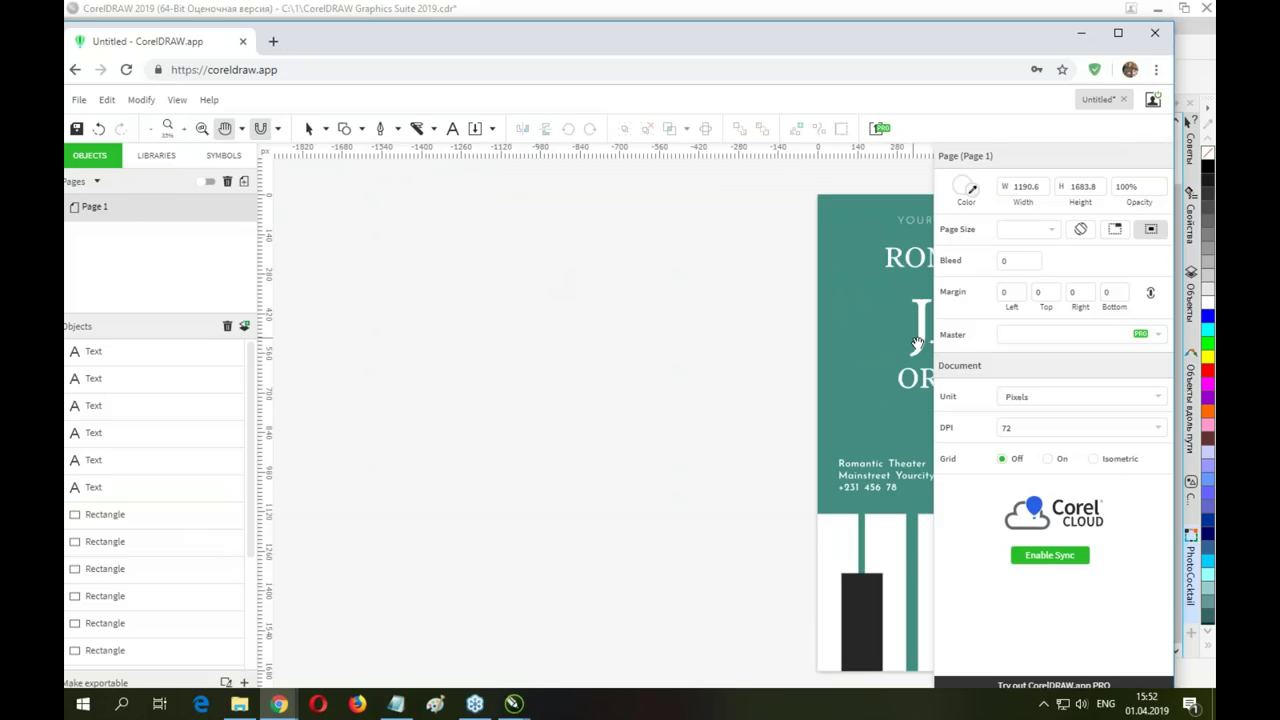
key("space")
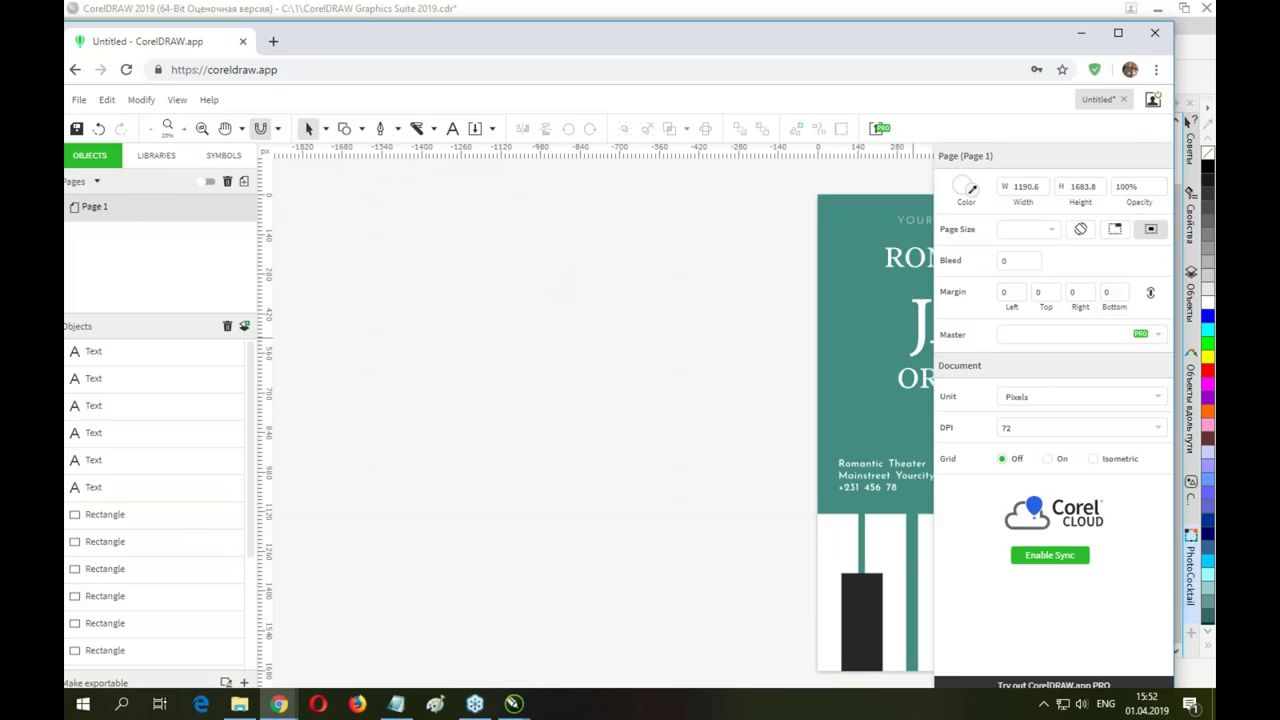
key("space")
left_click_drag(854, 347, 505, 323)
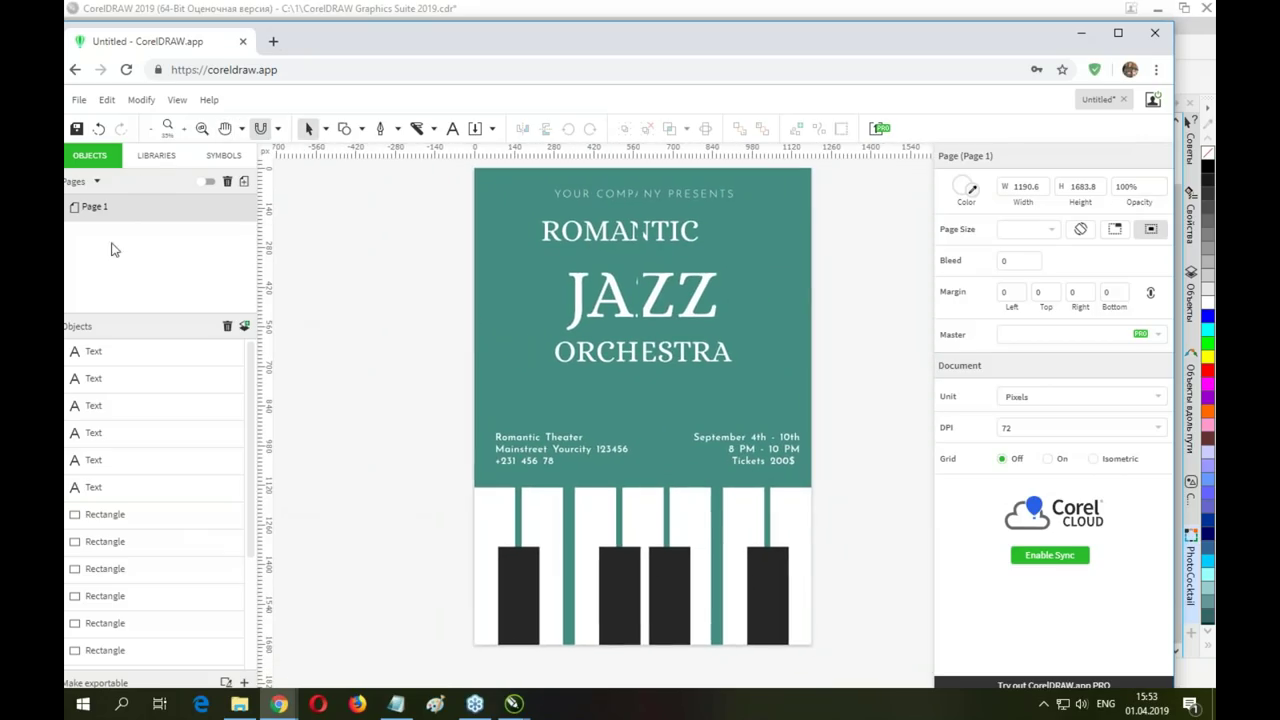
left_click(648, 345)
left_click(671, 292)
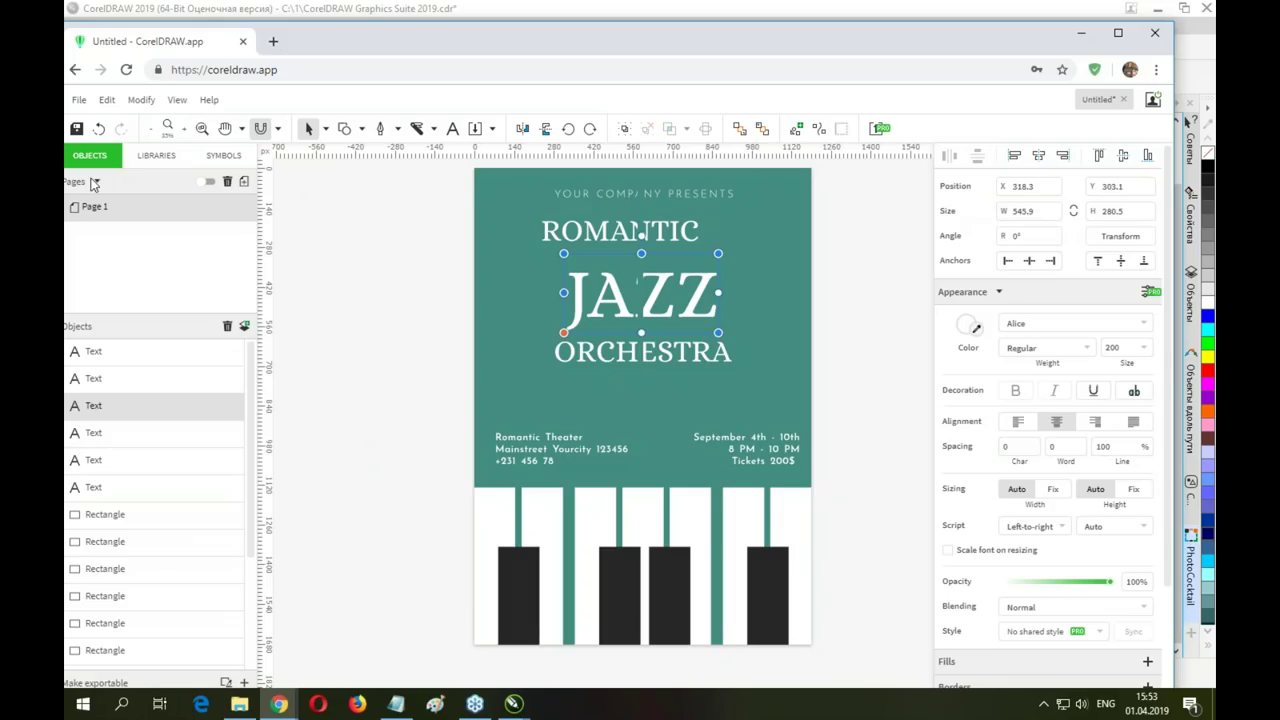
left_click(150, 156)
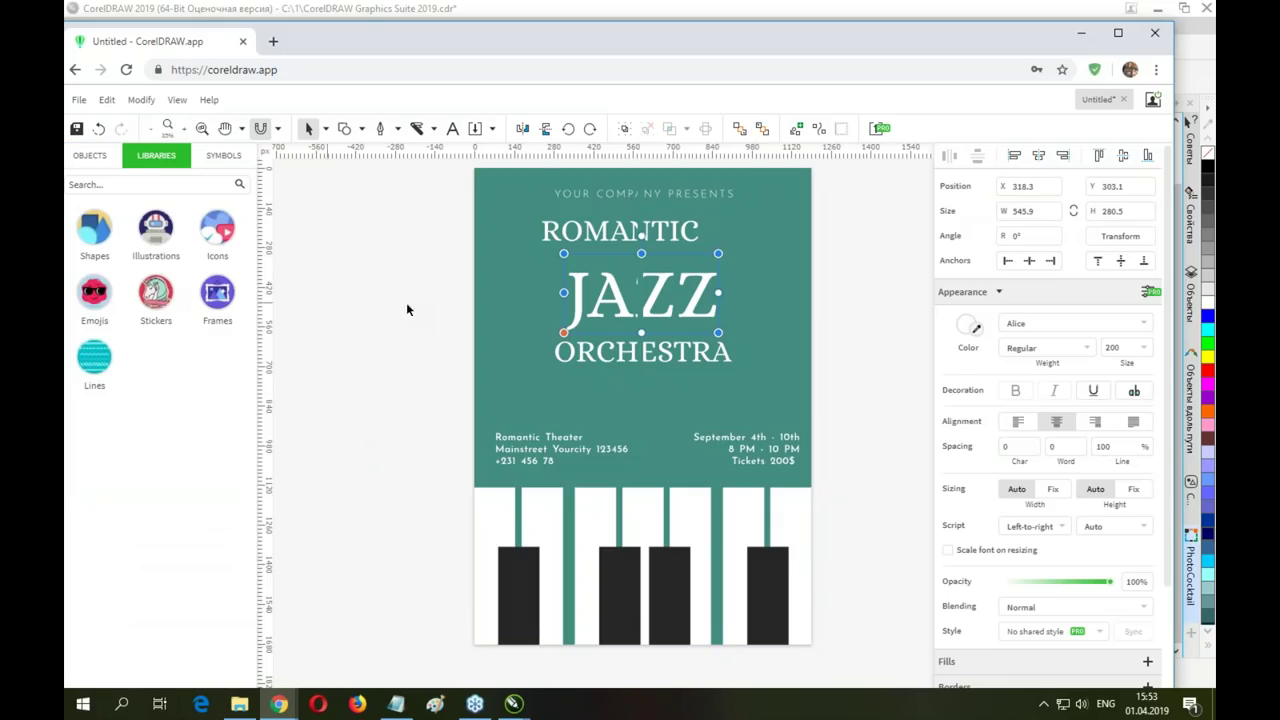
left_click(92, 159)
left_click(89, 155)
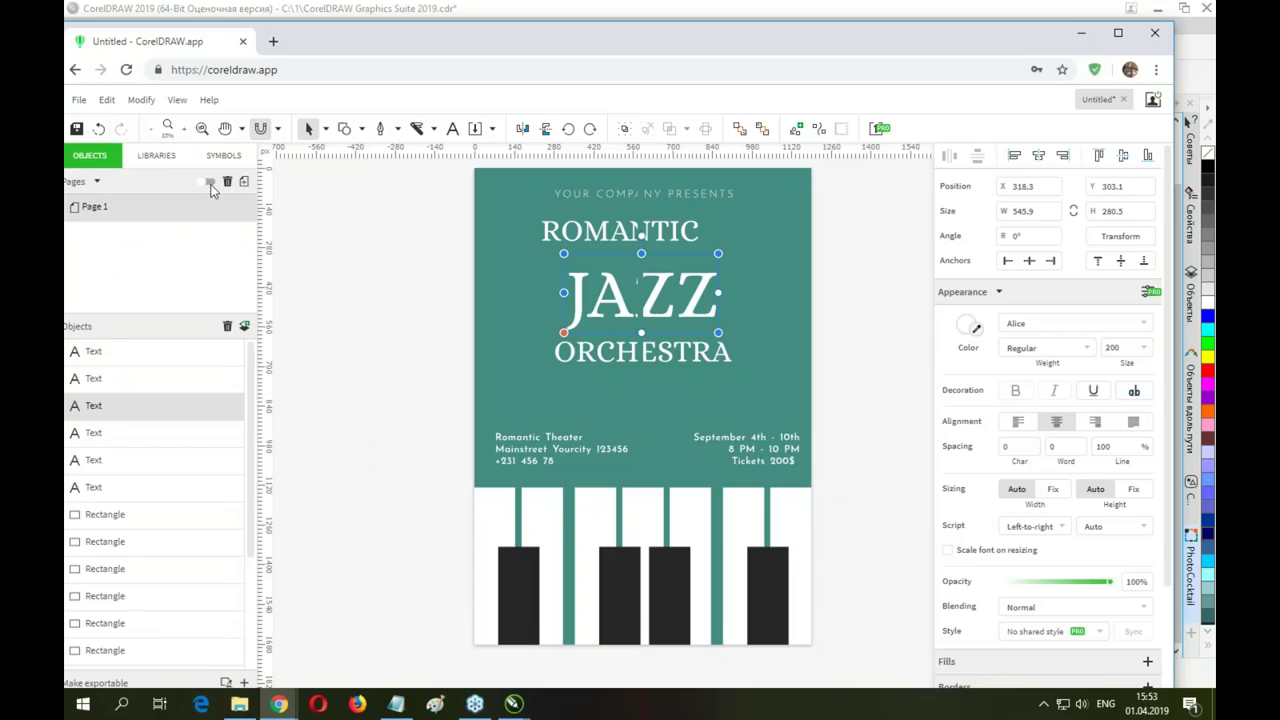
left_click(243, 181)
Browse the Illustrations library's ready-made objects, such as earphones, pencils and a Wacom tablet
left_click(156, 155)
left_click_drag(156, 289, 700, 290)
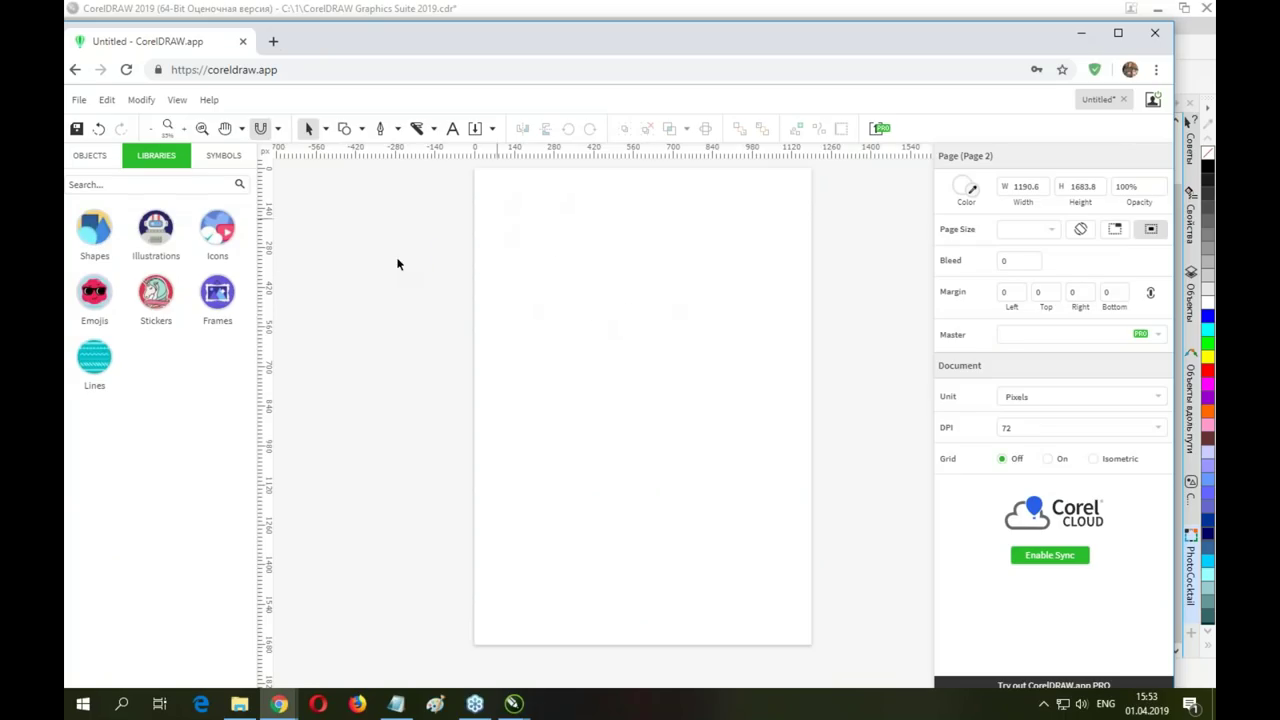
left_click(167, 246)
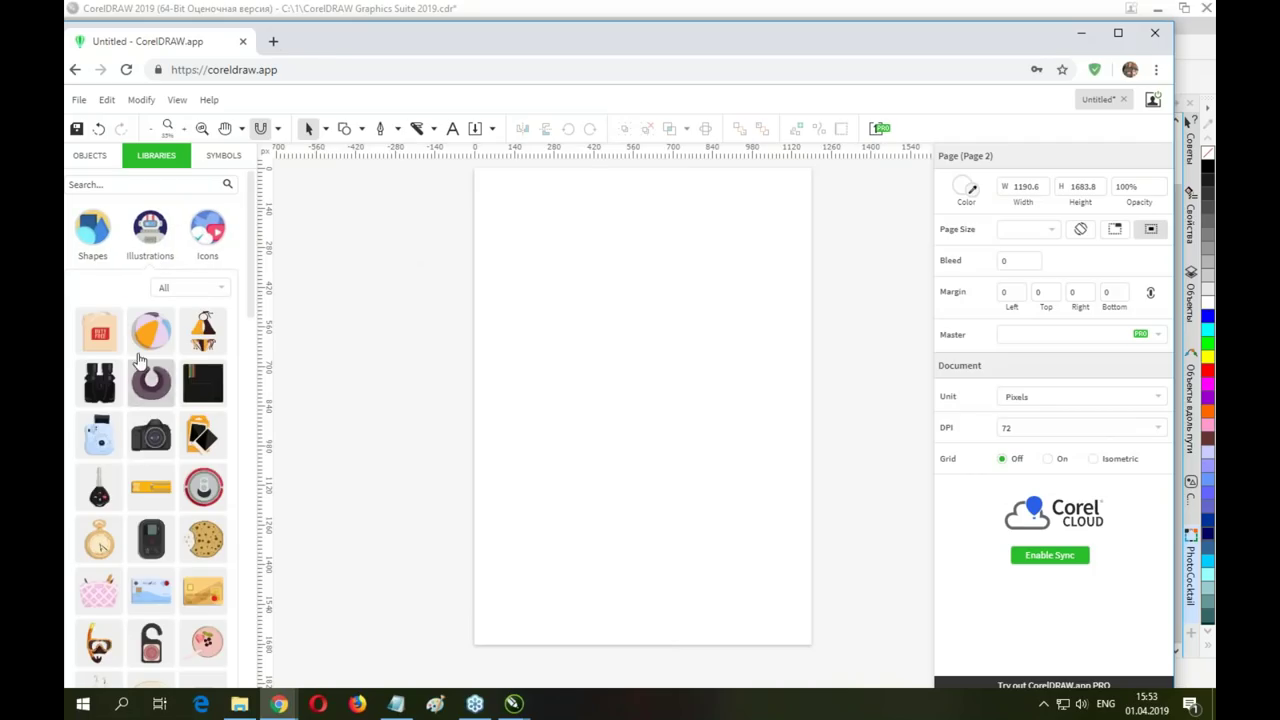
scroll(97, 452, "down", 5)
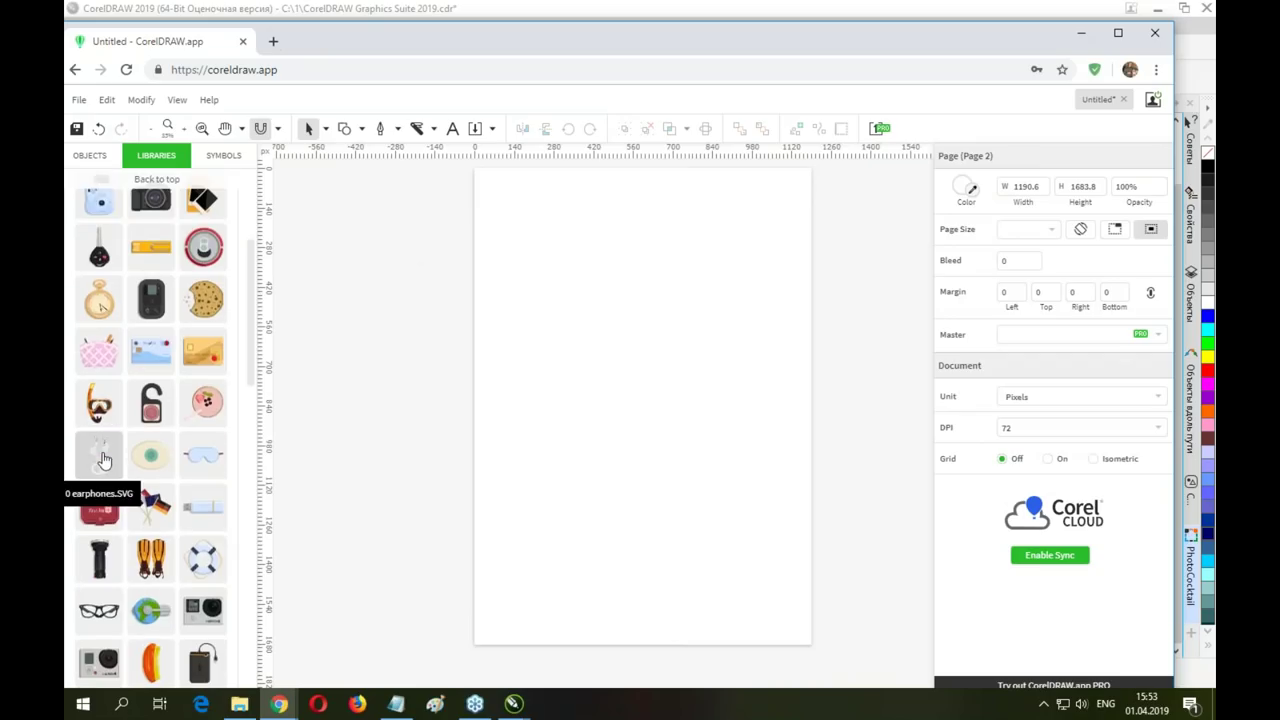
scroll(100, 470, "down", 5)
scroll(160, 400, "down", 5)
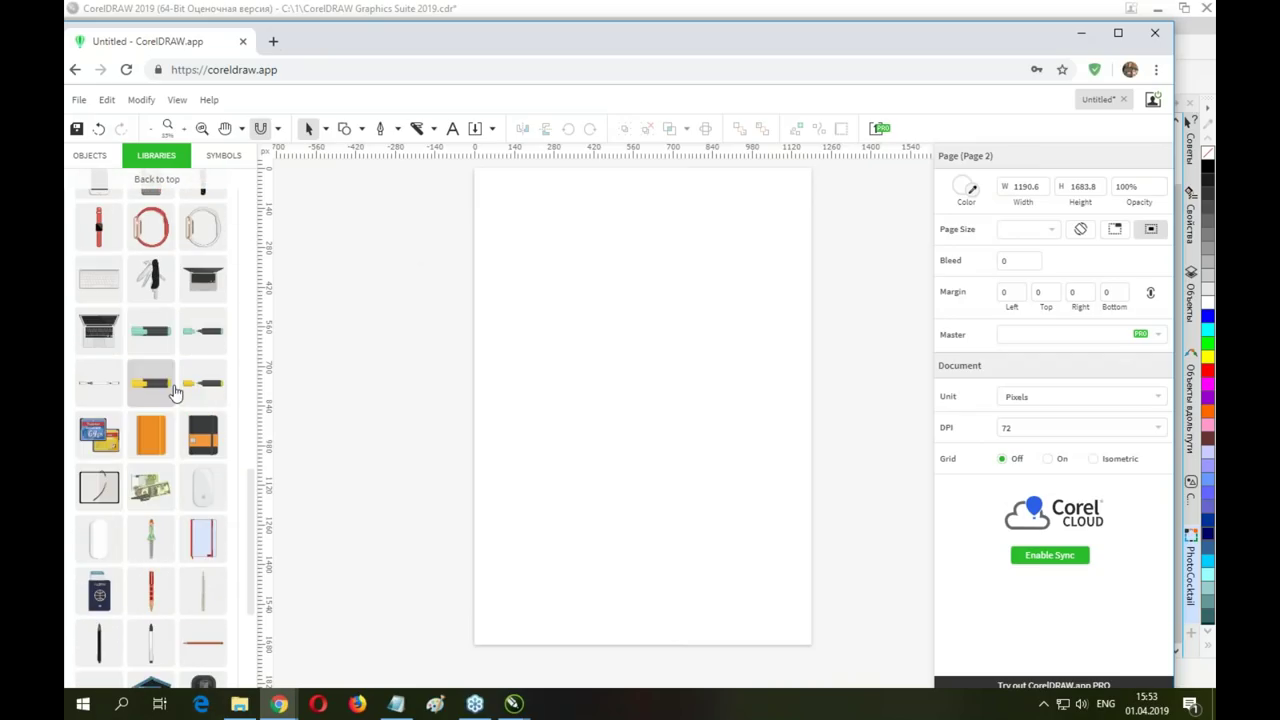
scroll(110, 436, "down", 3)
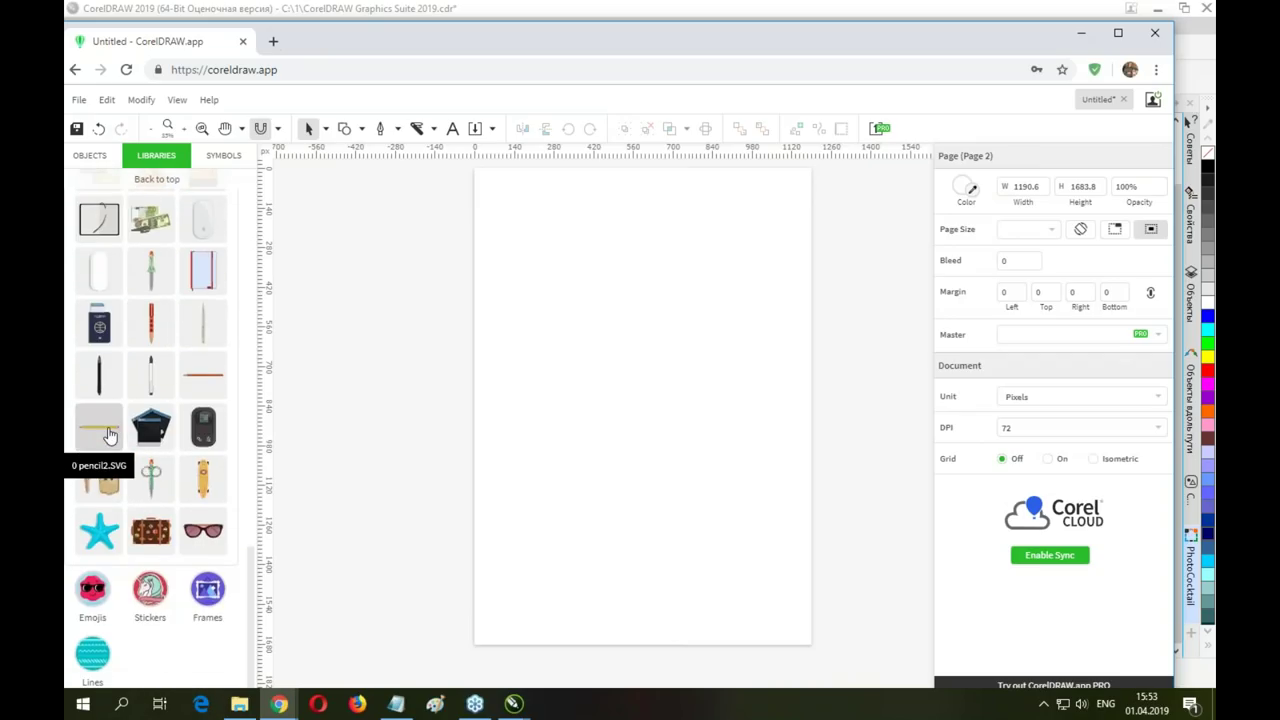
scroll(155, 455, "down", 3)
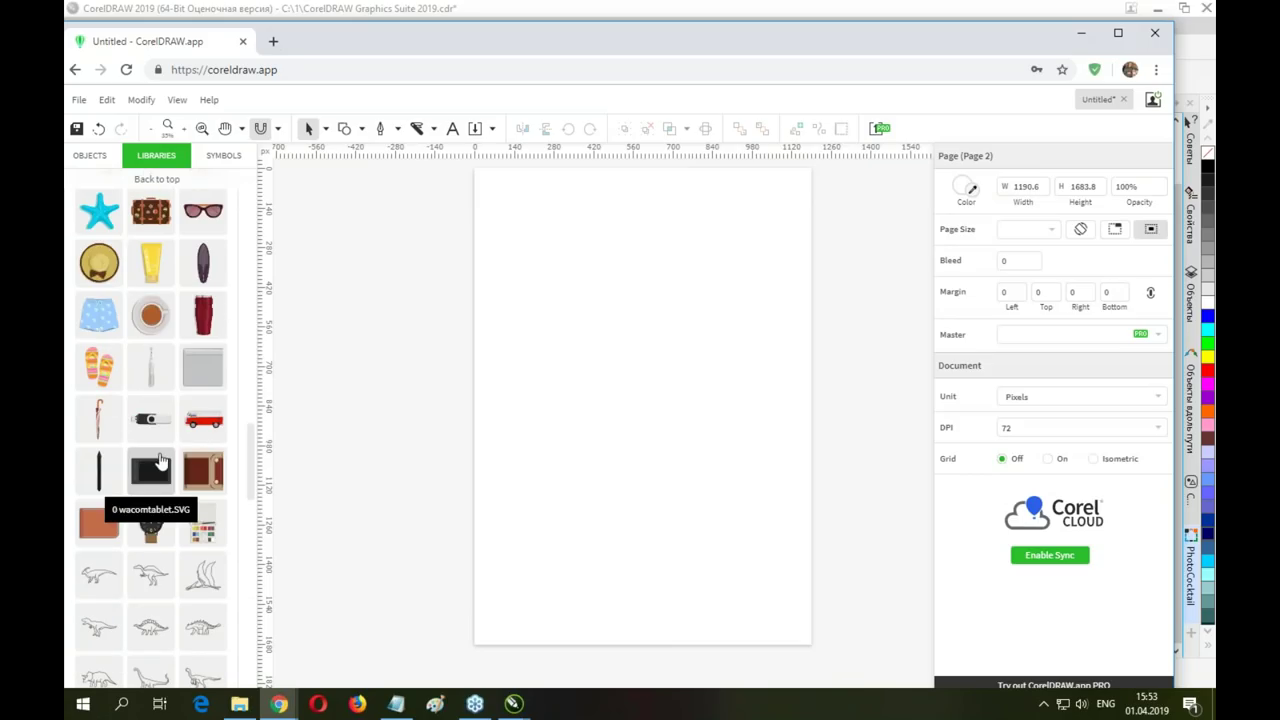
Place the wristwatch illustration on Page 2, enlarge it to 782.8 × 1344.9 px, and ungroup it
left_click_drag(150, 525, 612, 282)
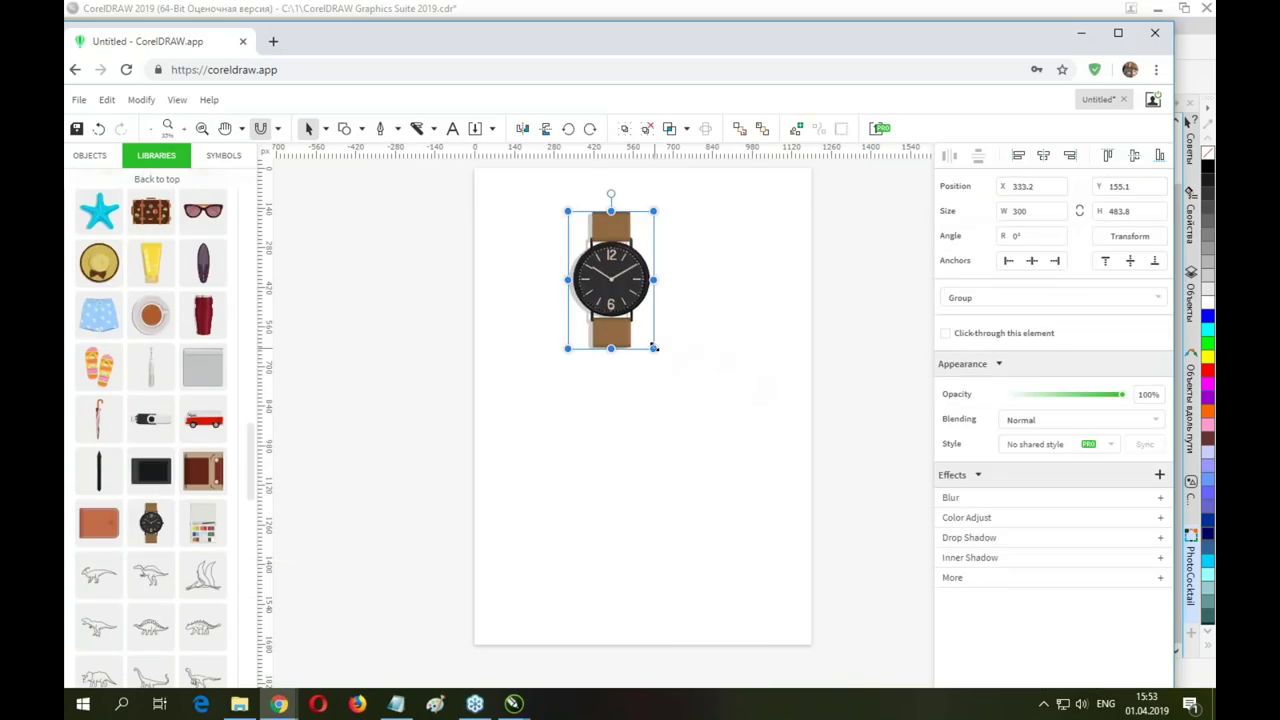
left_click_drag(654, 347, 790, 484)
left_click_drag(679, 483, 672, 590)
left_click_drag(657, 352, 597, 355)
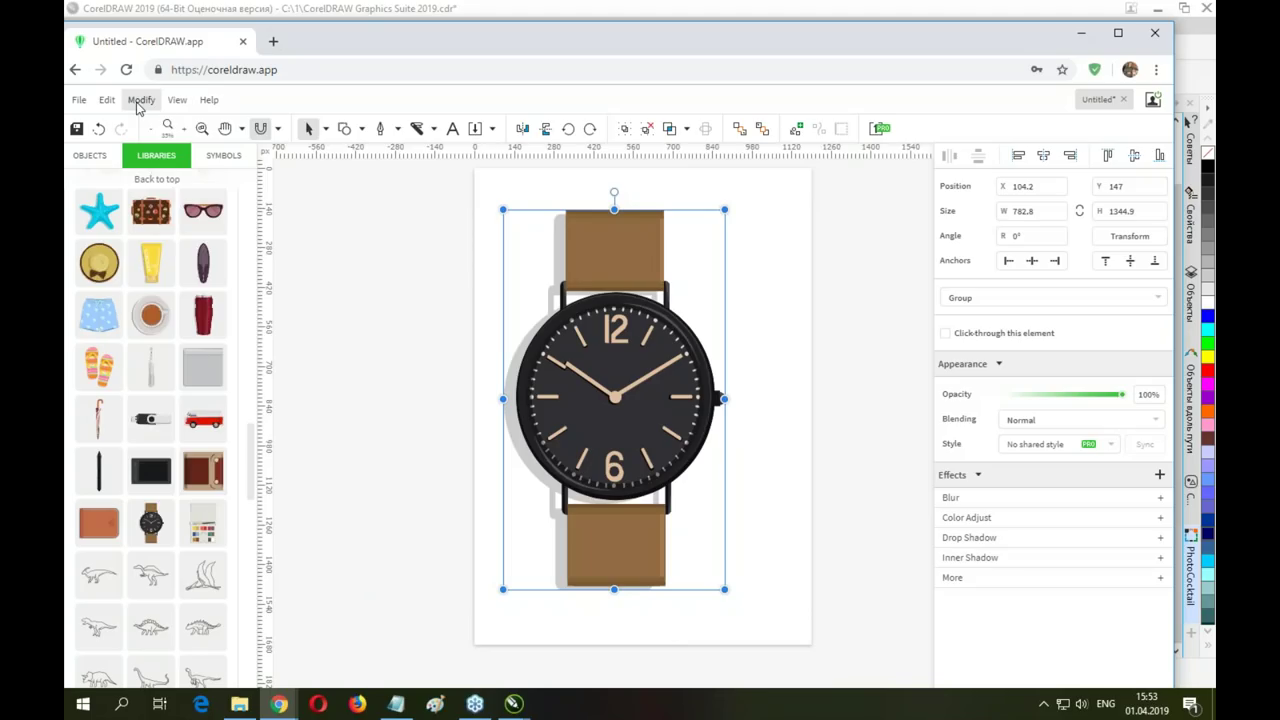
left_click(139, 103)
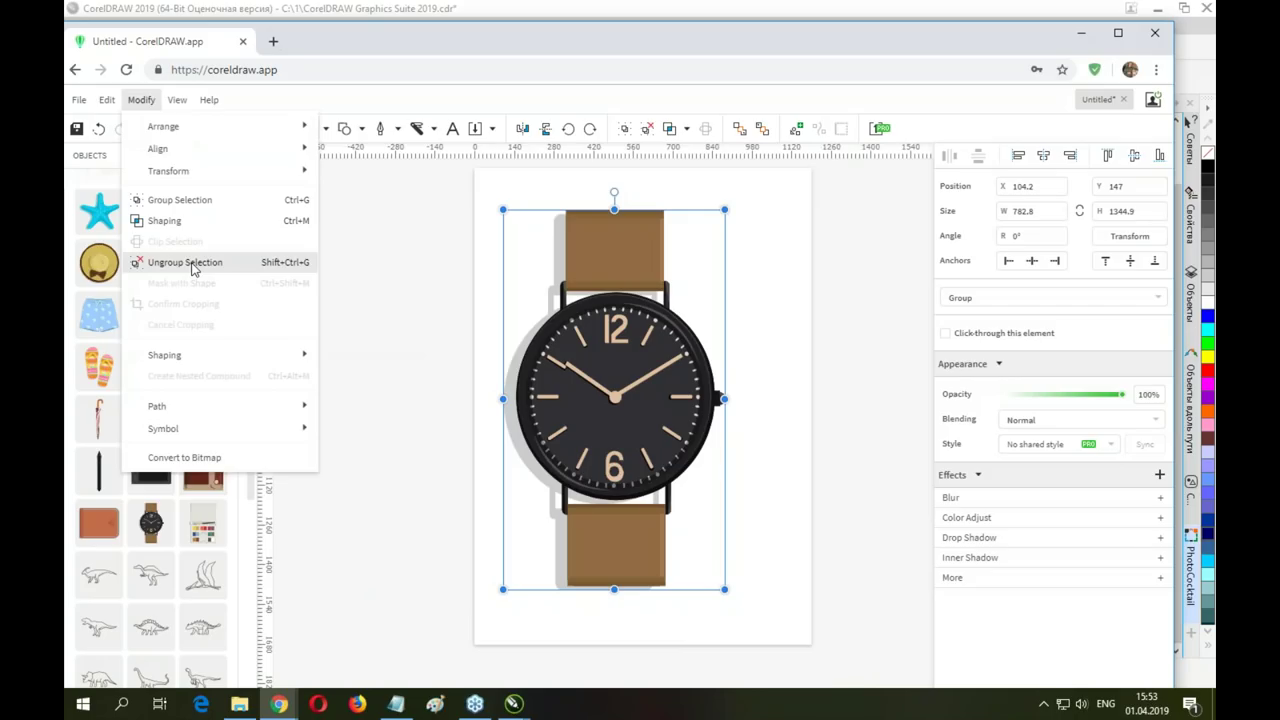
left_click(192, 264)
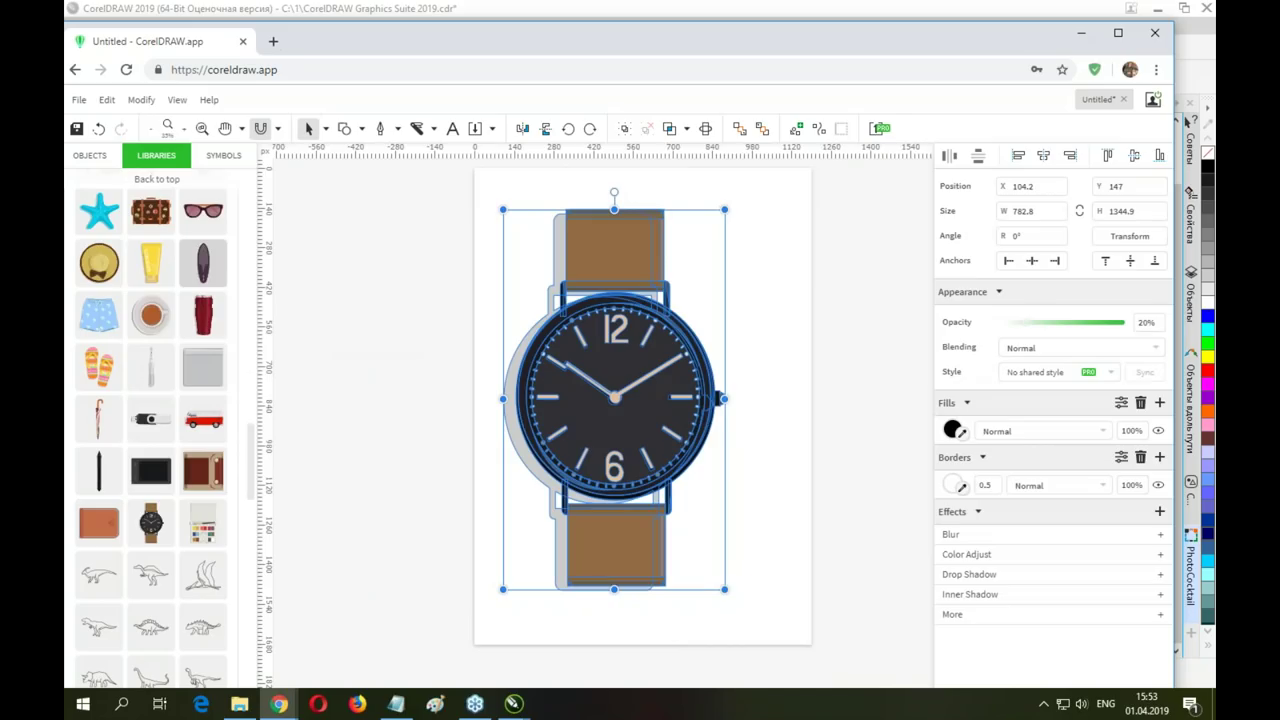
Drag the two dark dial circles off to the right and move the watch case back over the face
left_click(825, 265)
left_click(650, 356)
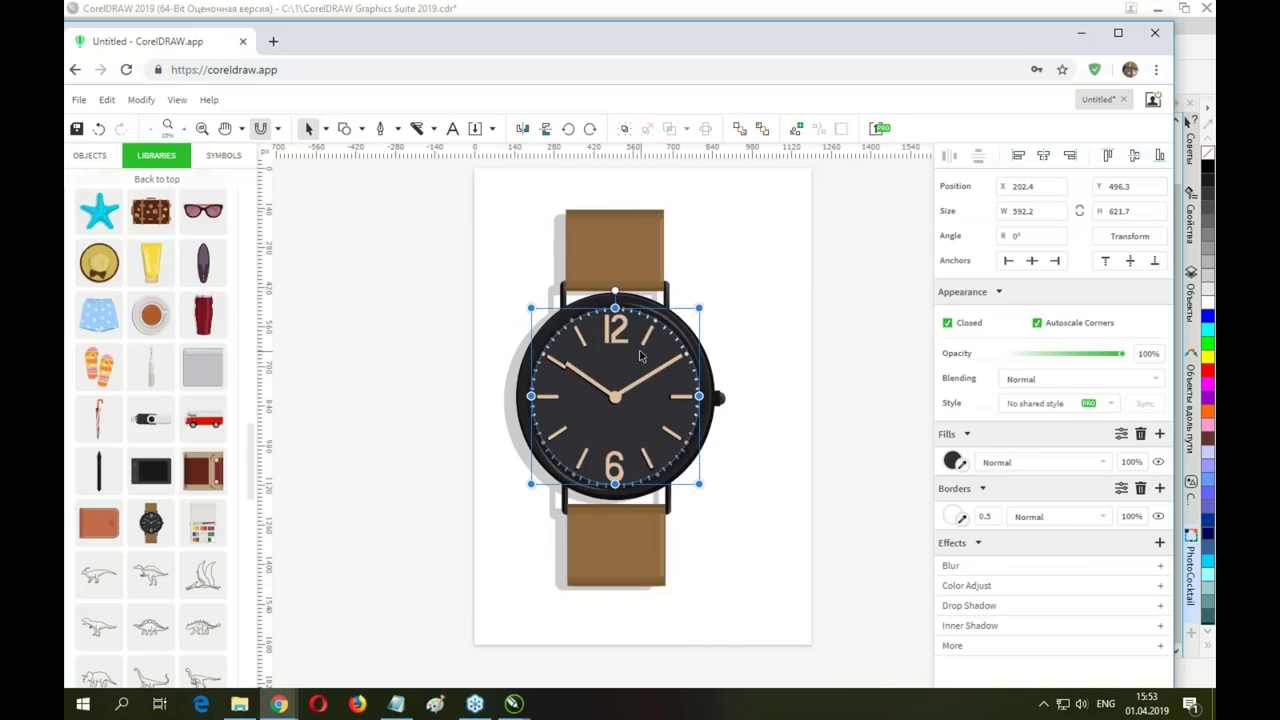
left_click_drag(650, 356, 769, 323)
left_click(588, 322)
left_click_drag(588, 322, 632, 266)
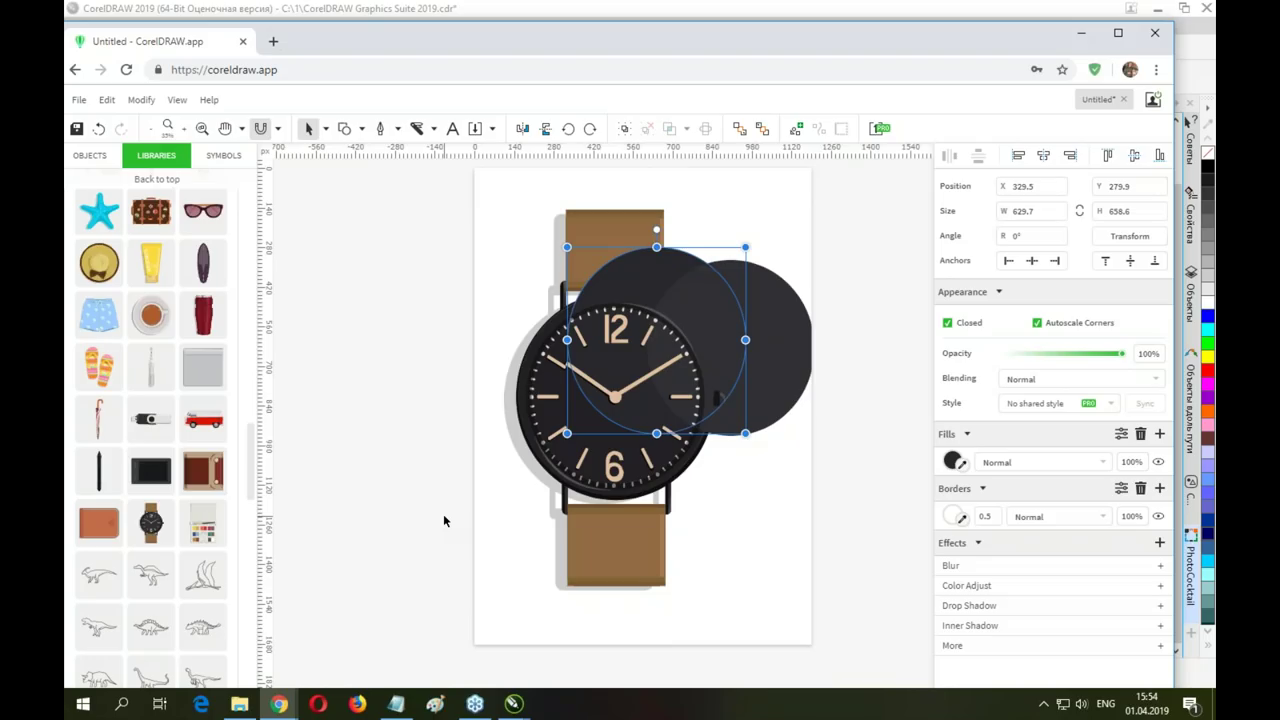
left_click_drag(504, 378, 497, 372)
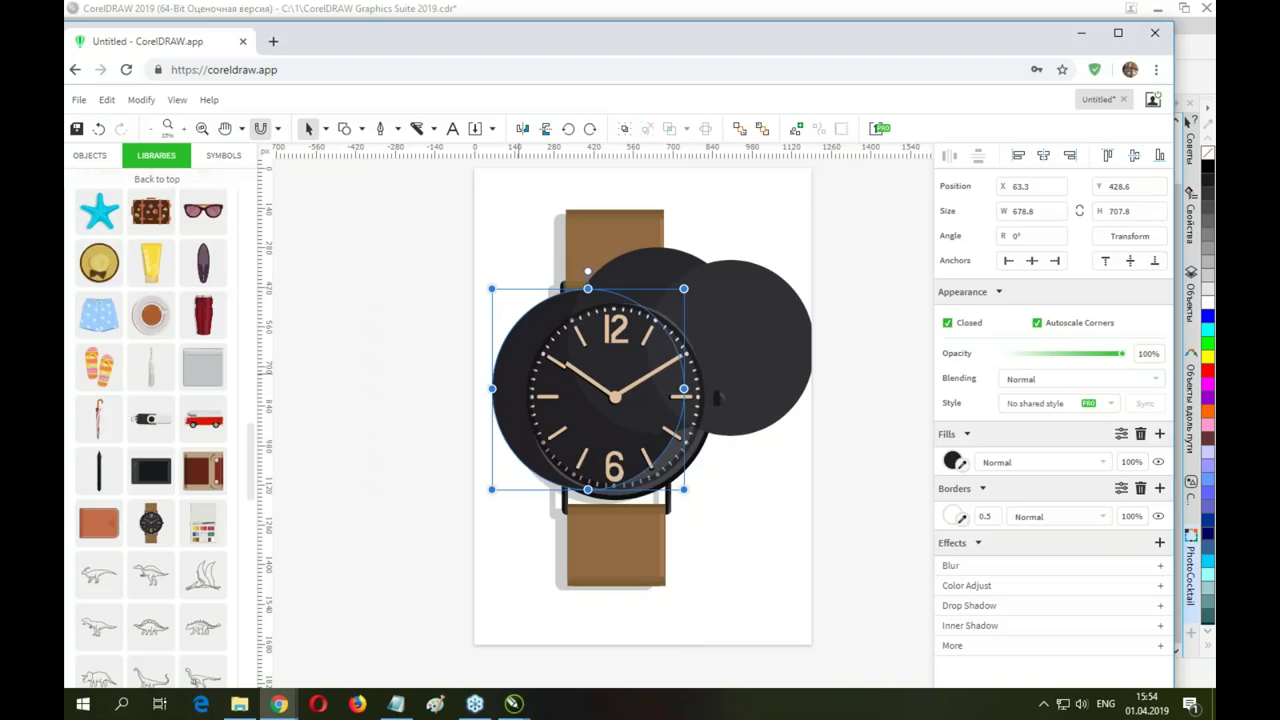
Marquee-select the watch parts and delete them, leaving only the top strap
left_click(362, 128)
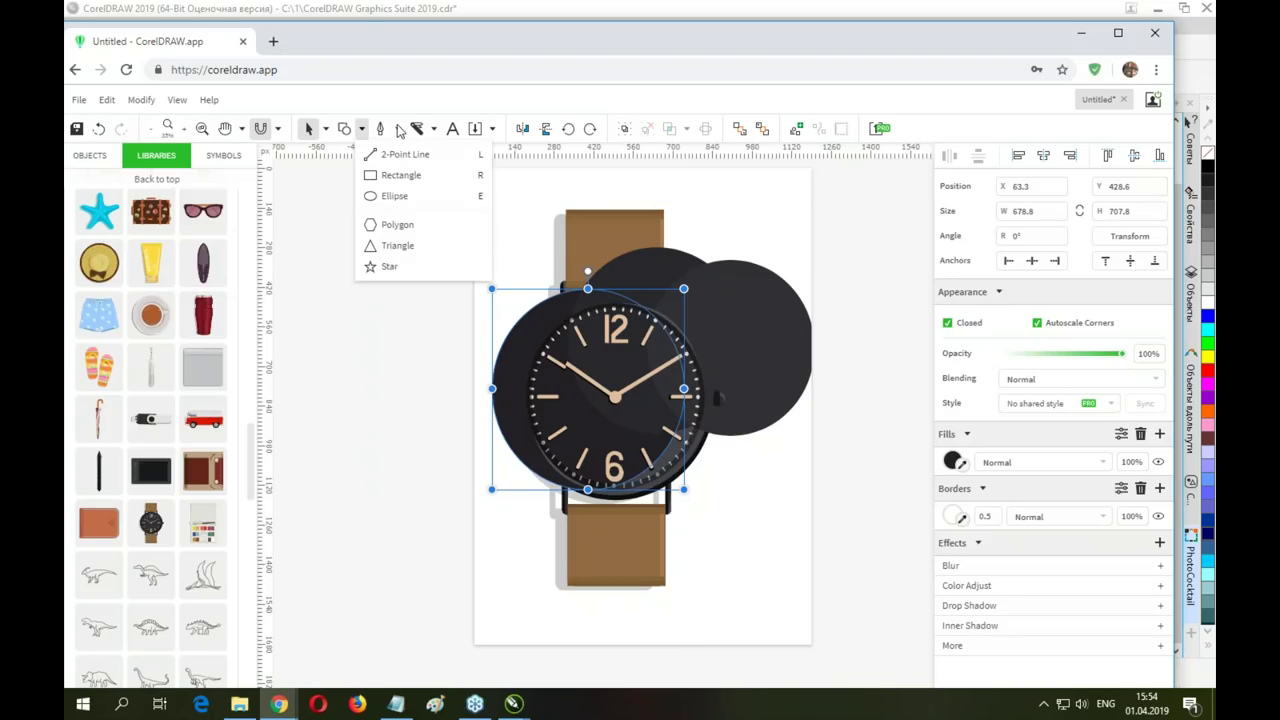
left_click(398, 129)
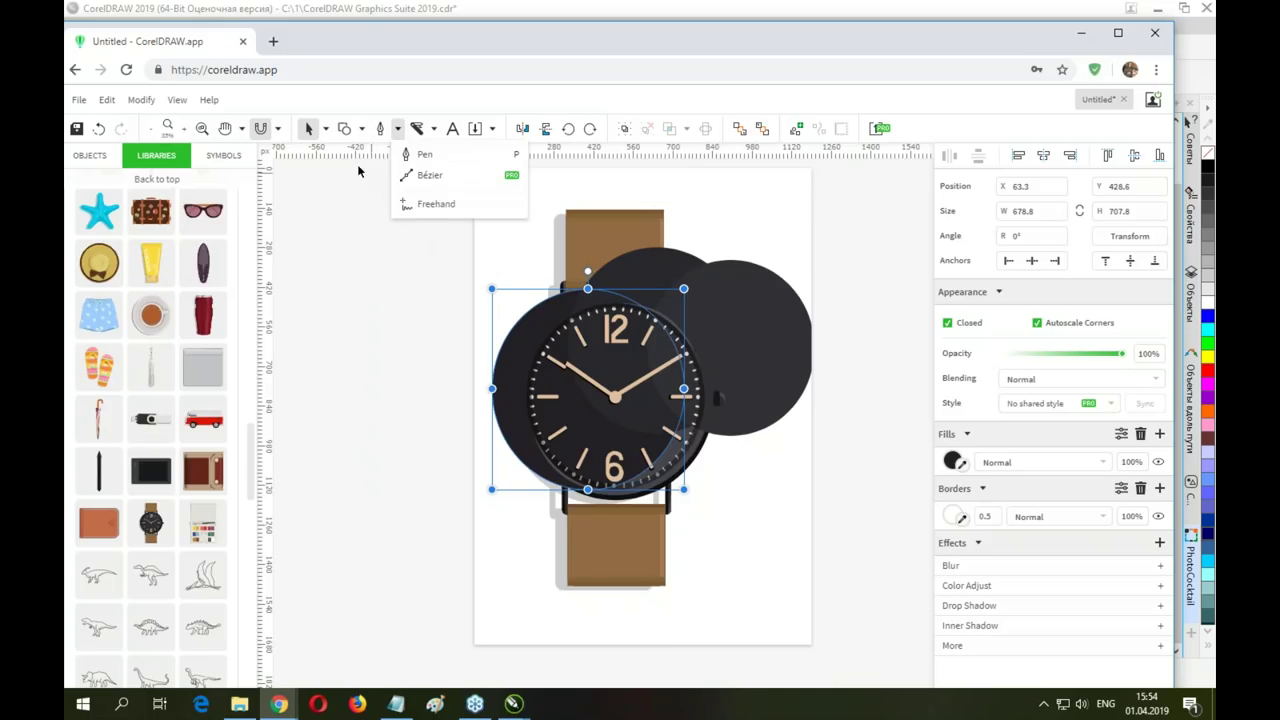
left_click_drag(434, 223, 820, 617)
key("Delete")
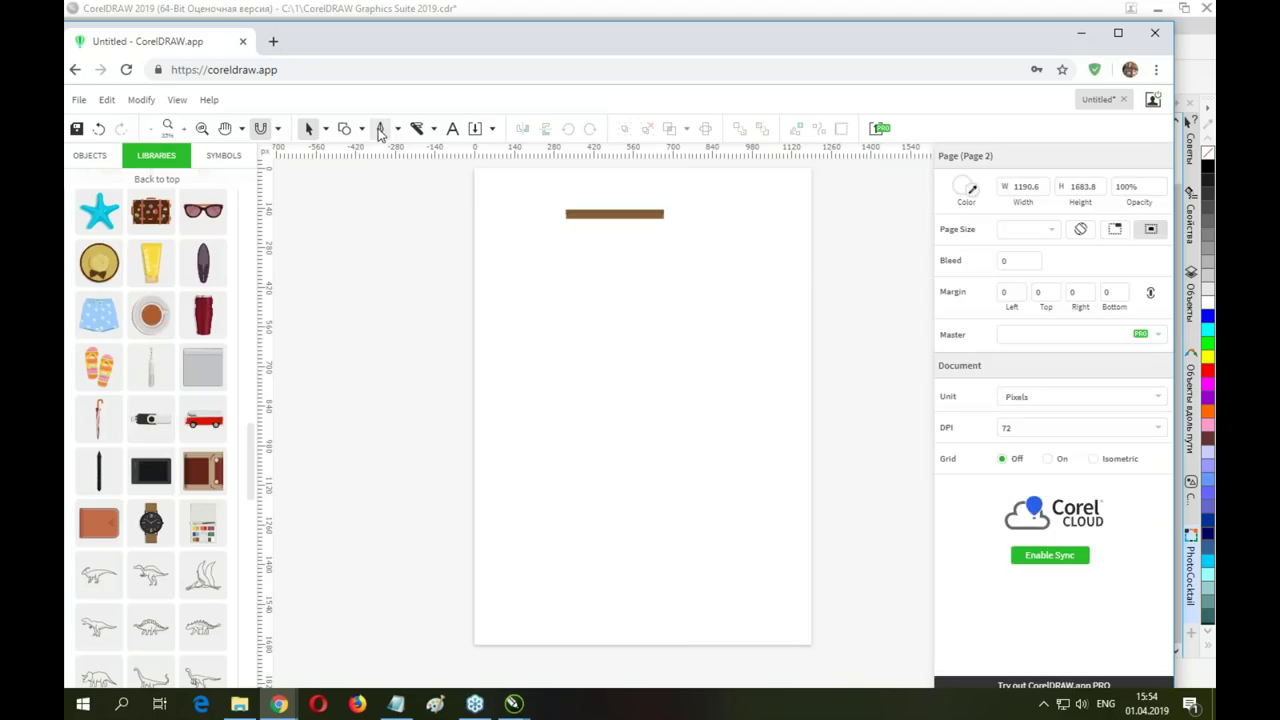
Draw a closed four-node outline with the Pen tool, curving its upper-left edge
left_click(380, 128)
left_click(522, 385)
left_click_drag(565, 289, 606, 283)
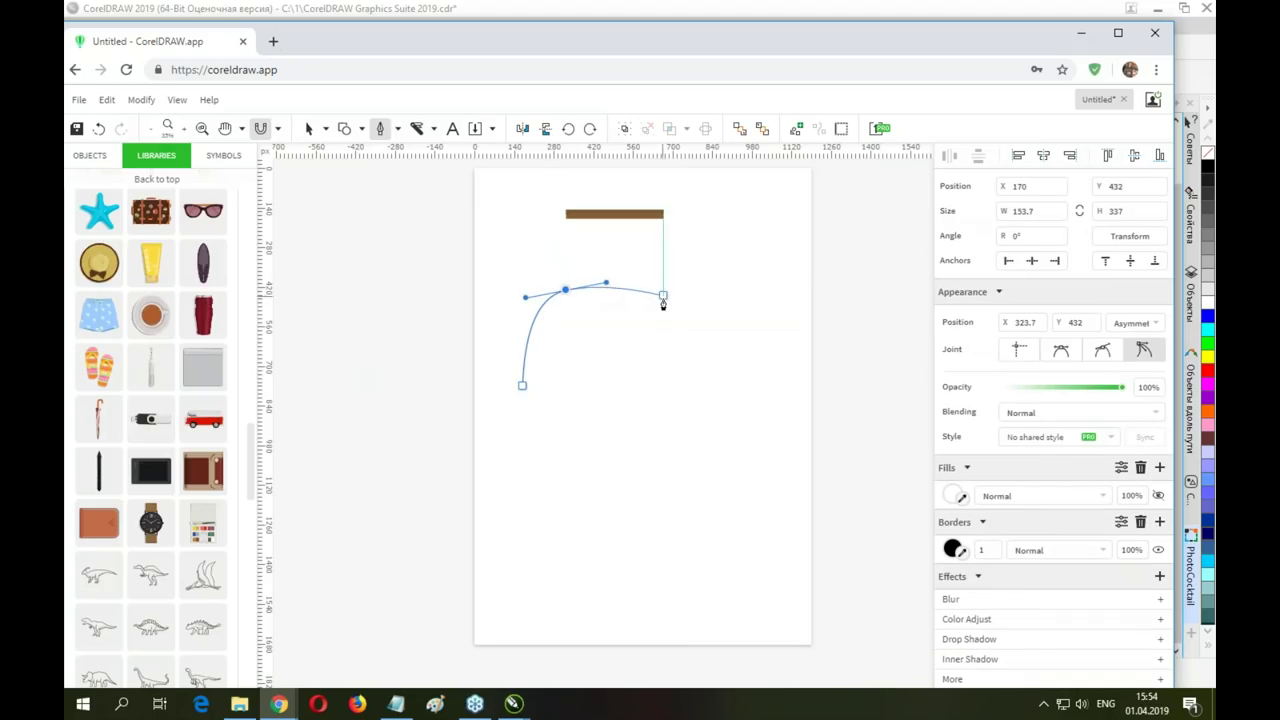
left_click(690, 312)
left_click(736, 414)
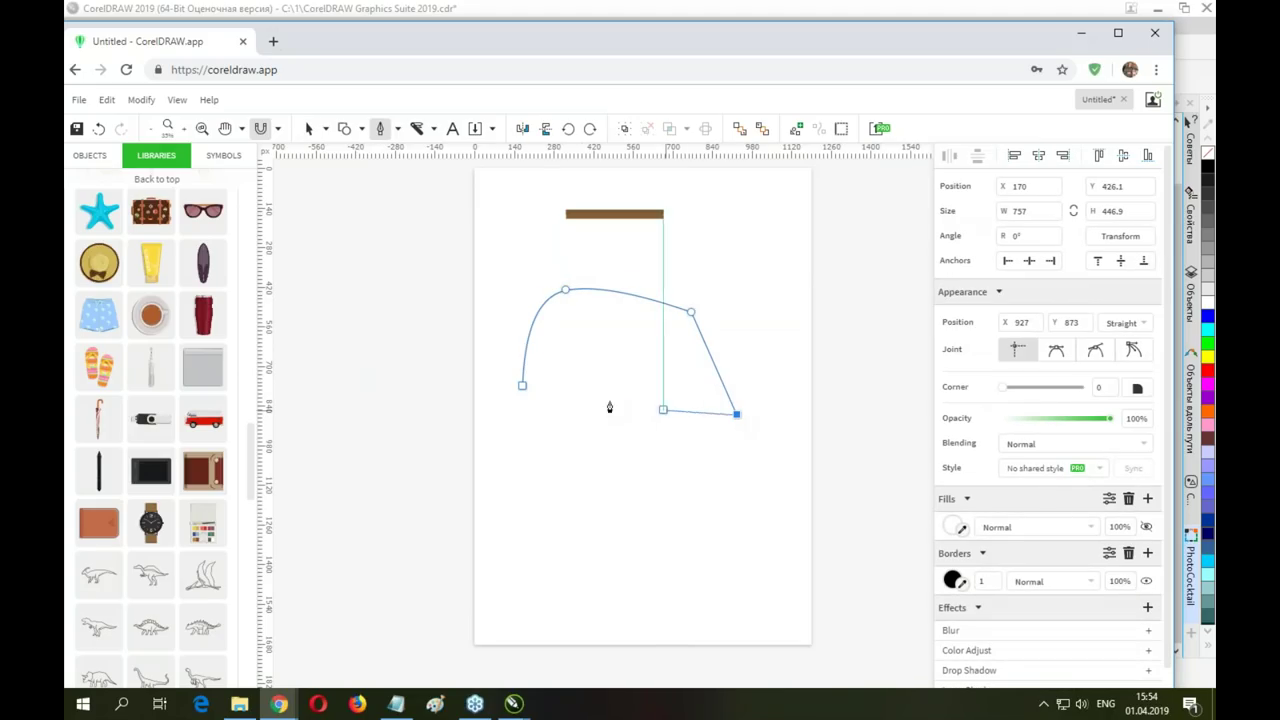
left_click(522, 385)
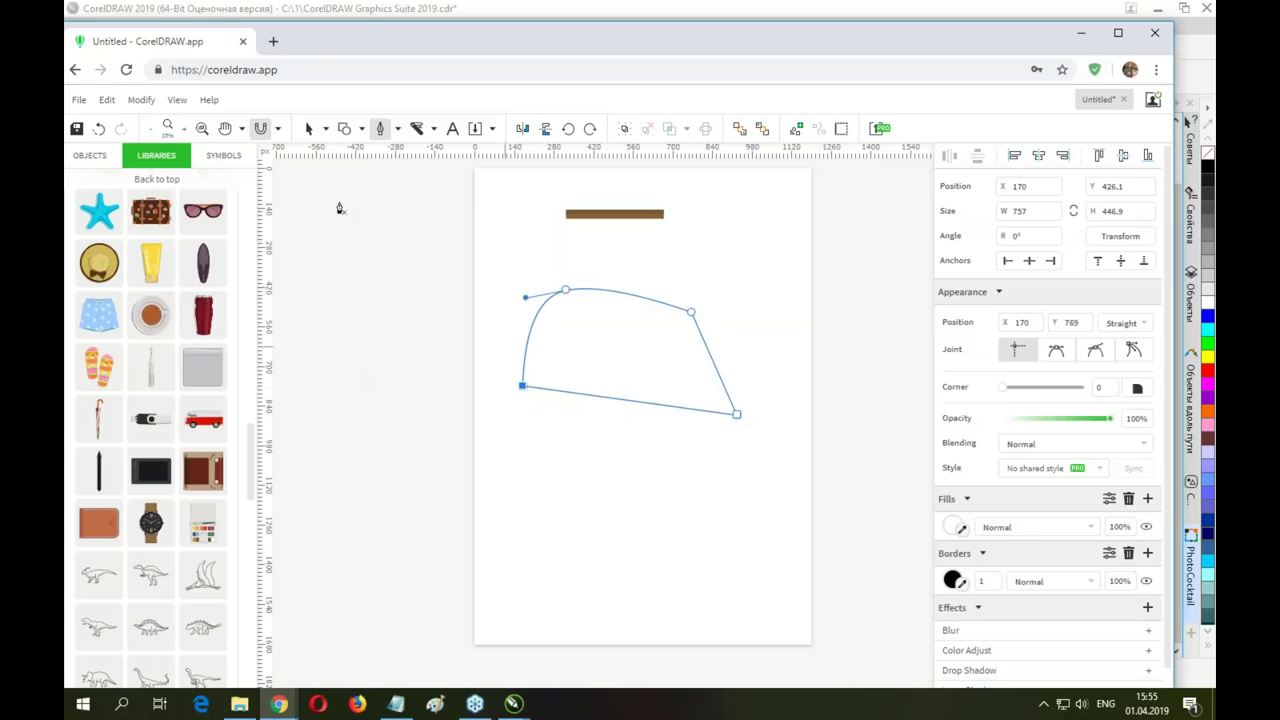
Move the new outline shape up and left toward the strap
left_click(398, 130)
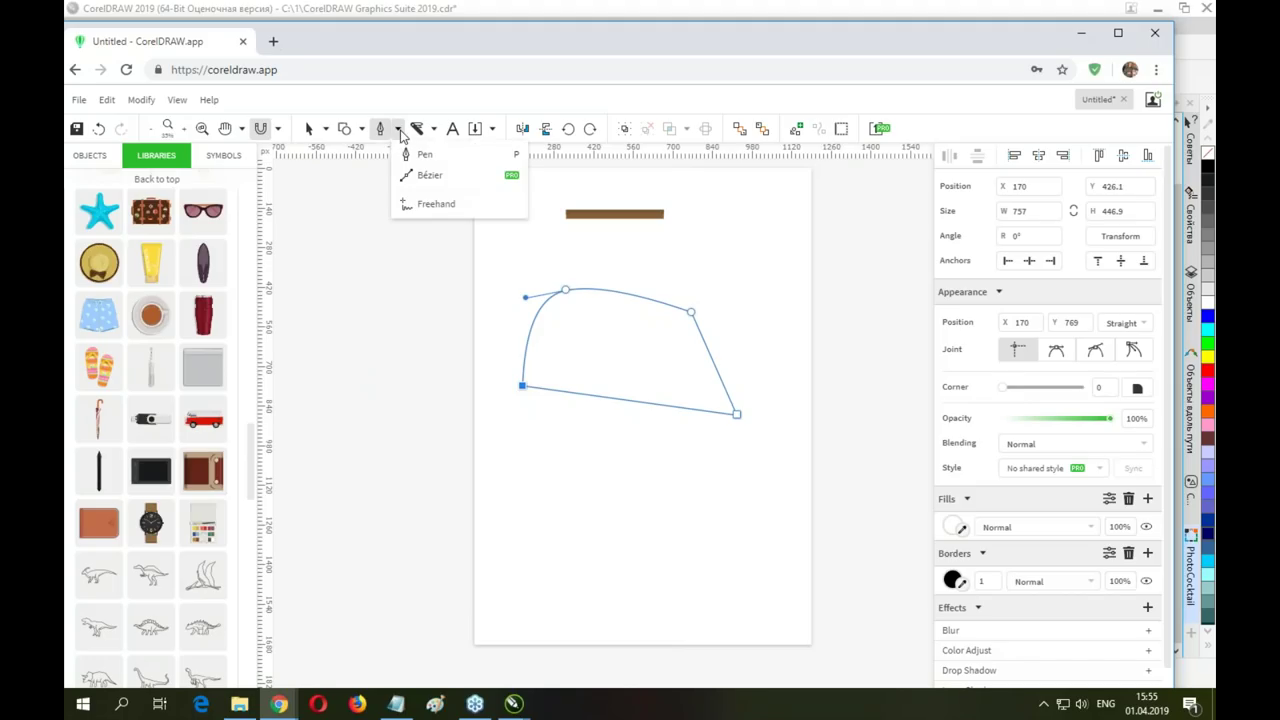
left_click(398, 130)
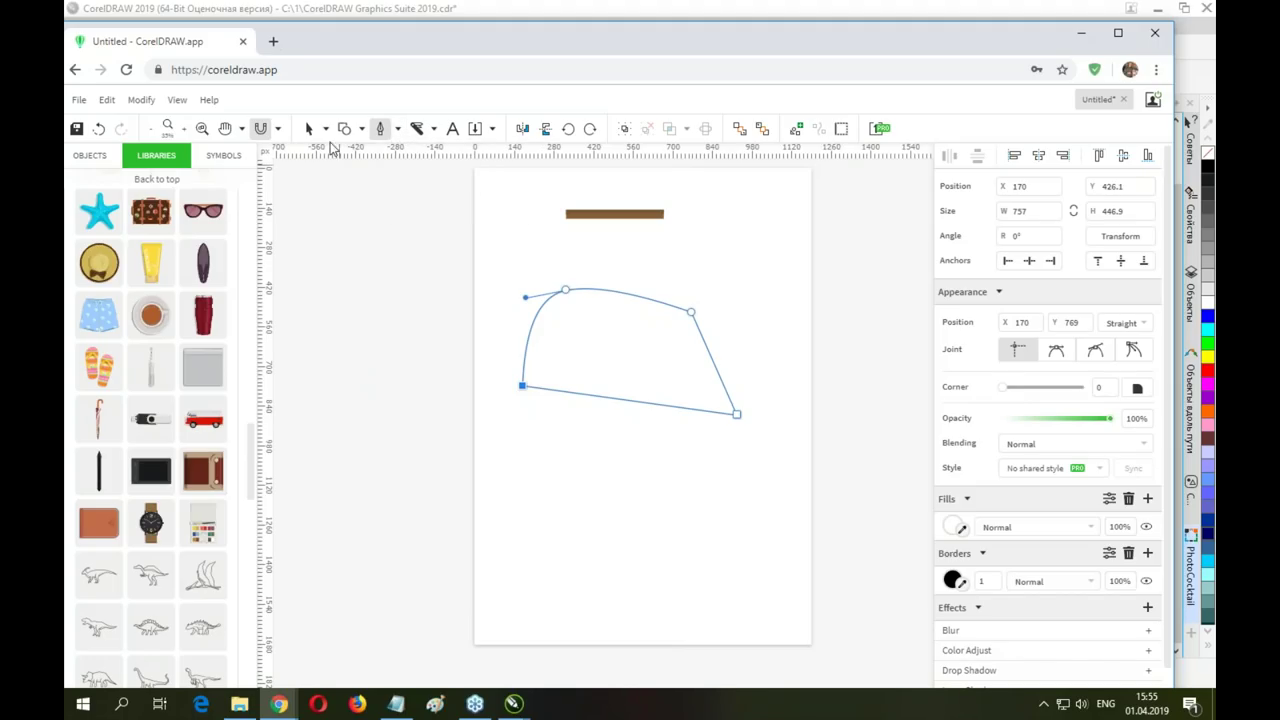
left_click(309, 129)
left_click_drag(563, 290, 541, 247)
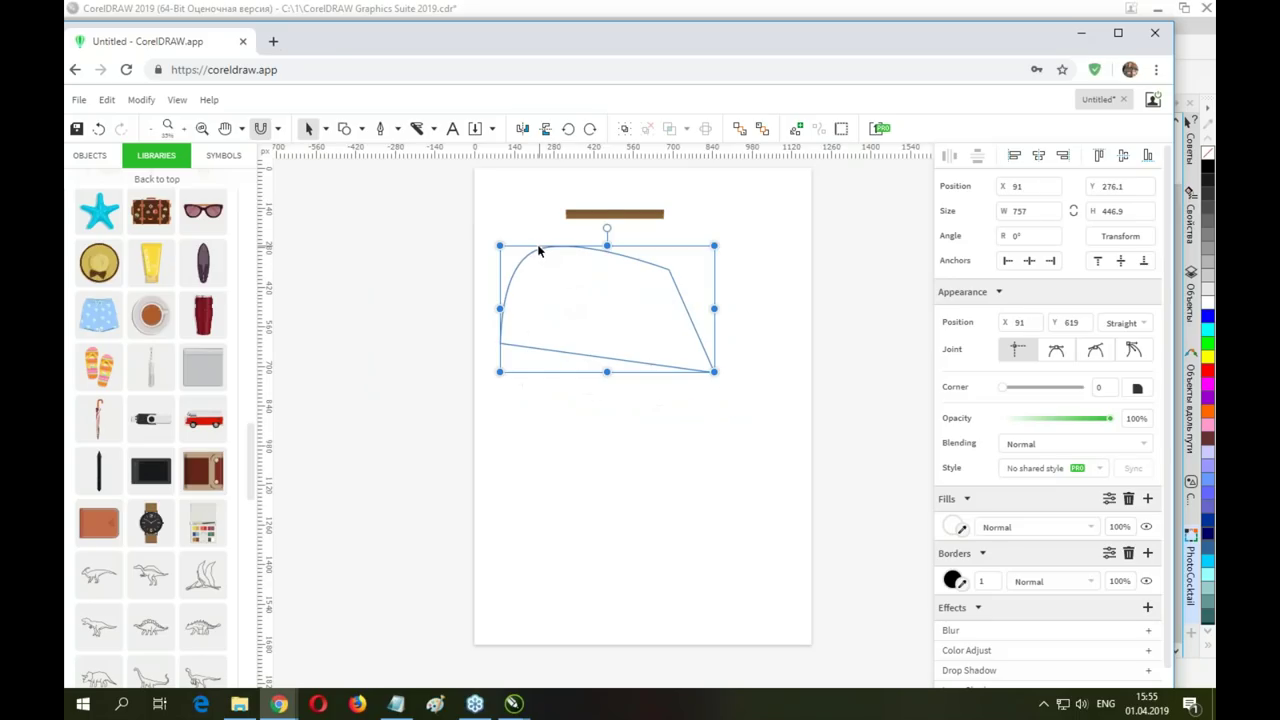
Try red, linear gradient and radial gradient fills on the shape, then settle on a noise fill
left_click(954, 527)
left_click(1056, 289)
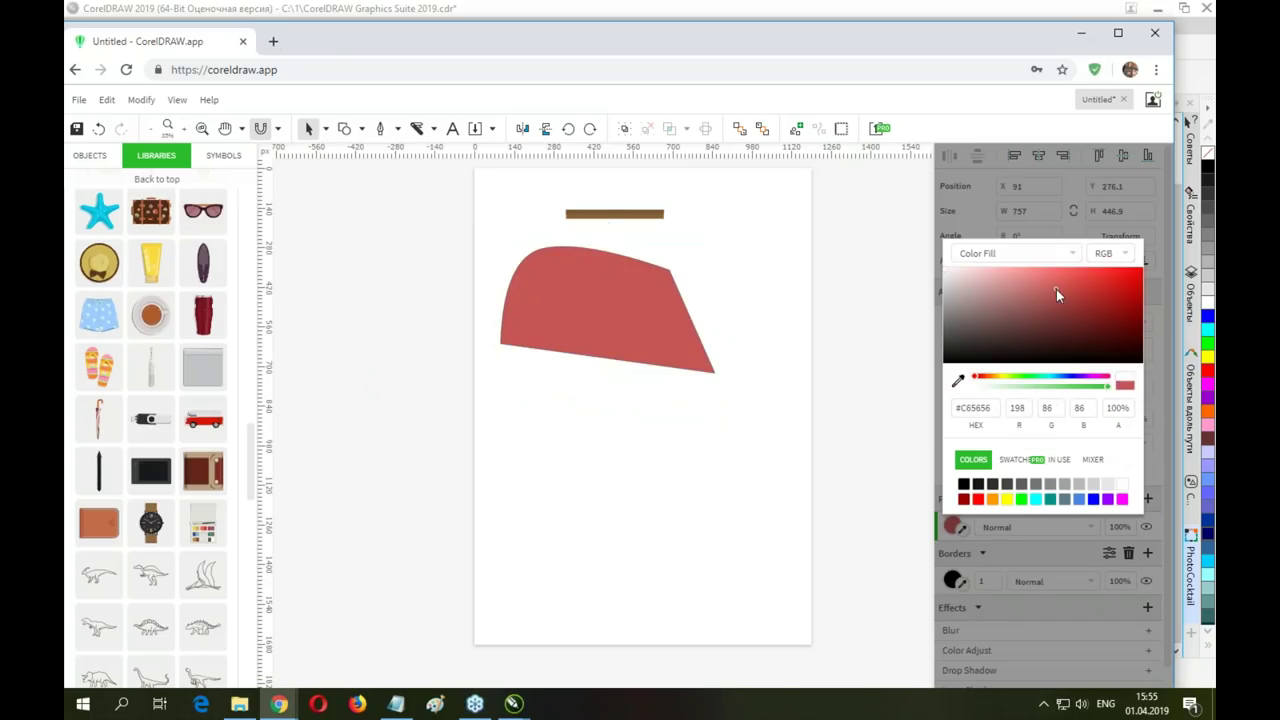
left_click(1018, 254)
left_click(1003, 280)
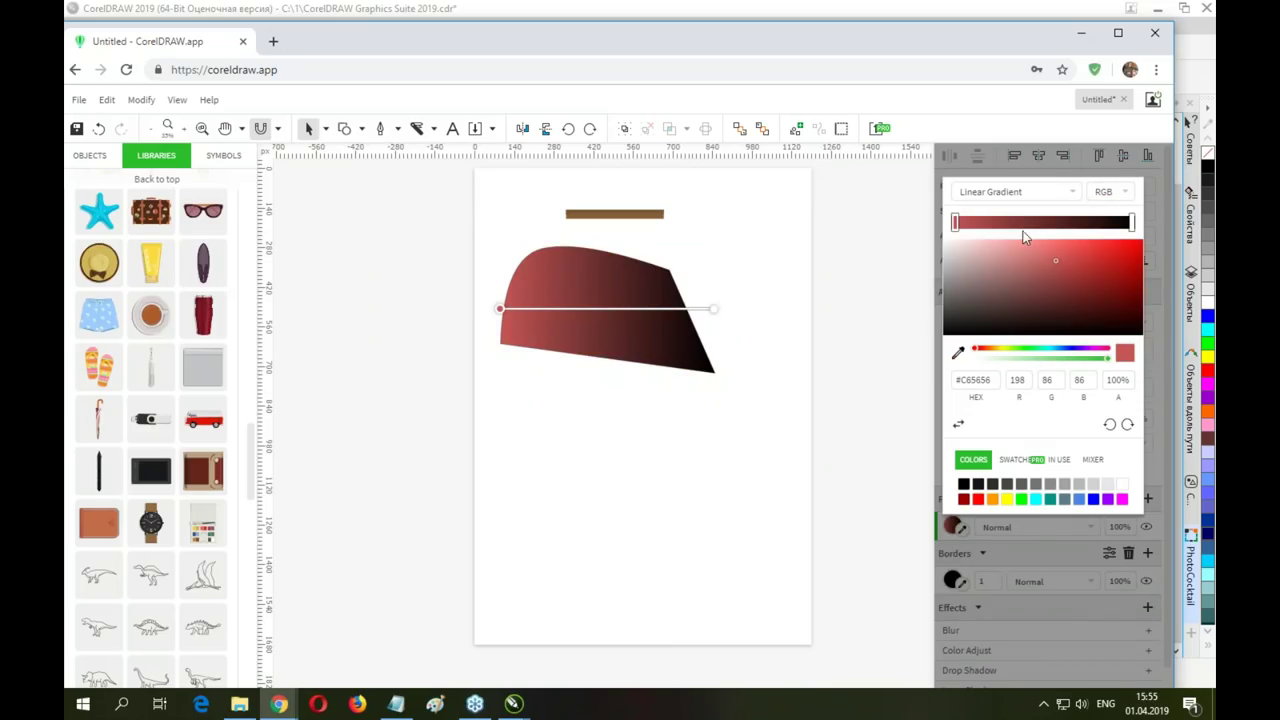
left_click(1015, 191)
left_click(1001, 236)
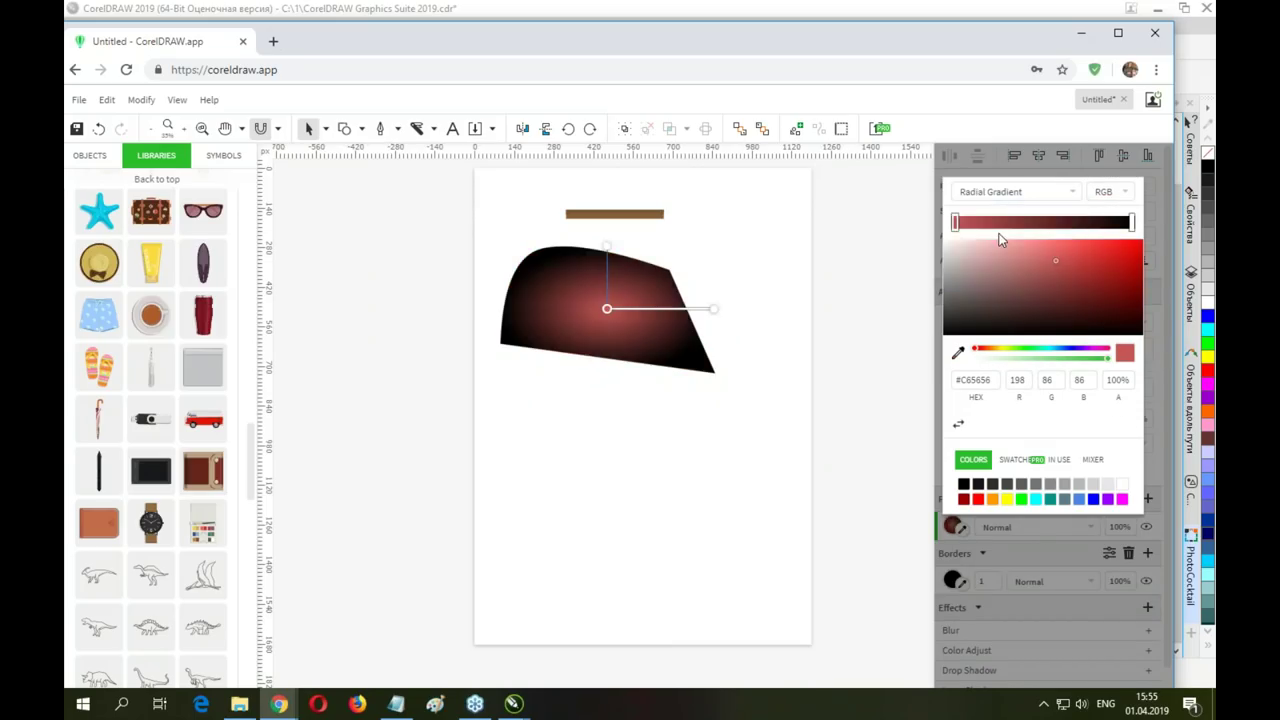
left_click(985, 193)
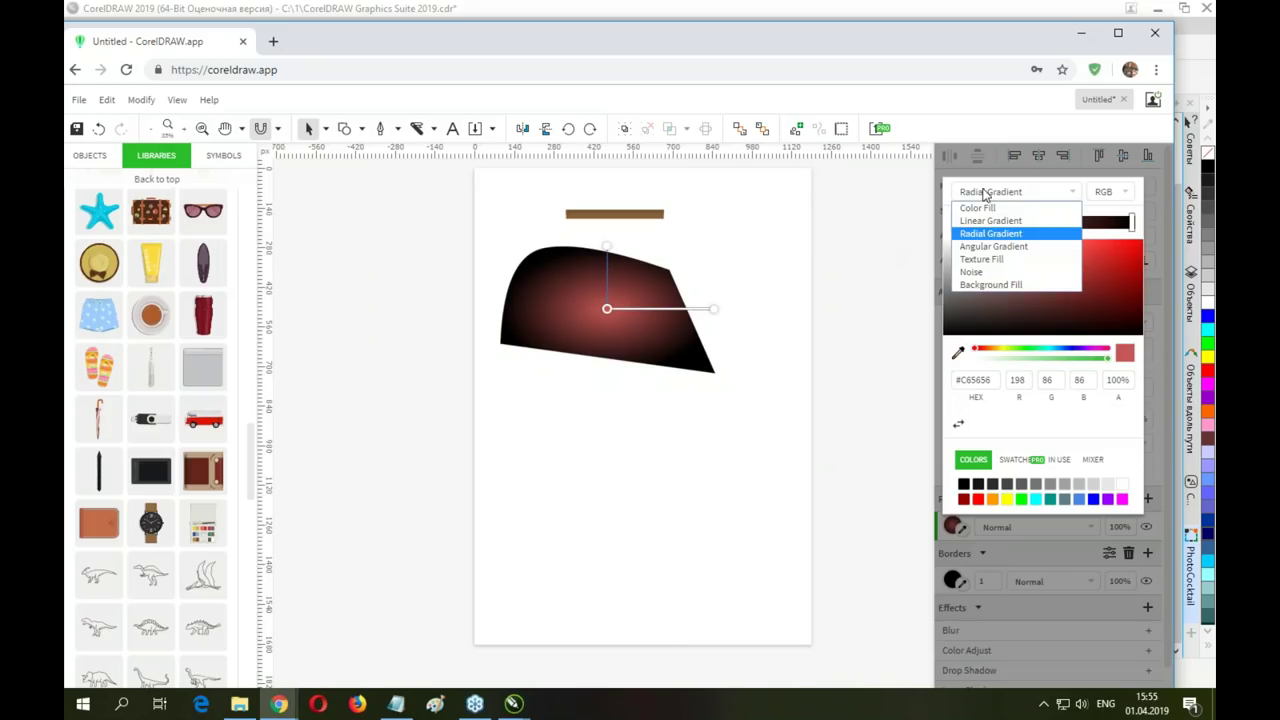
left_click(971, 271)
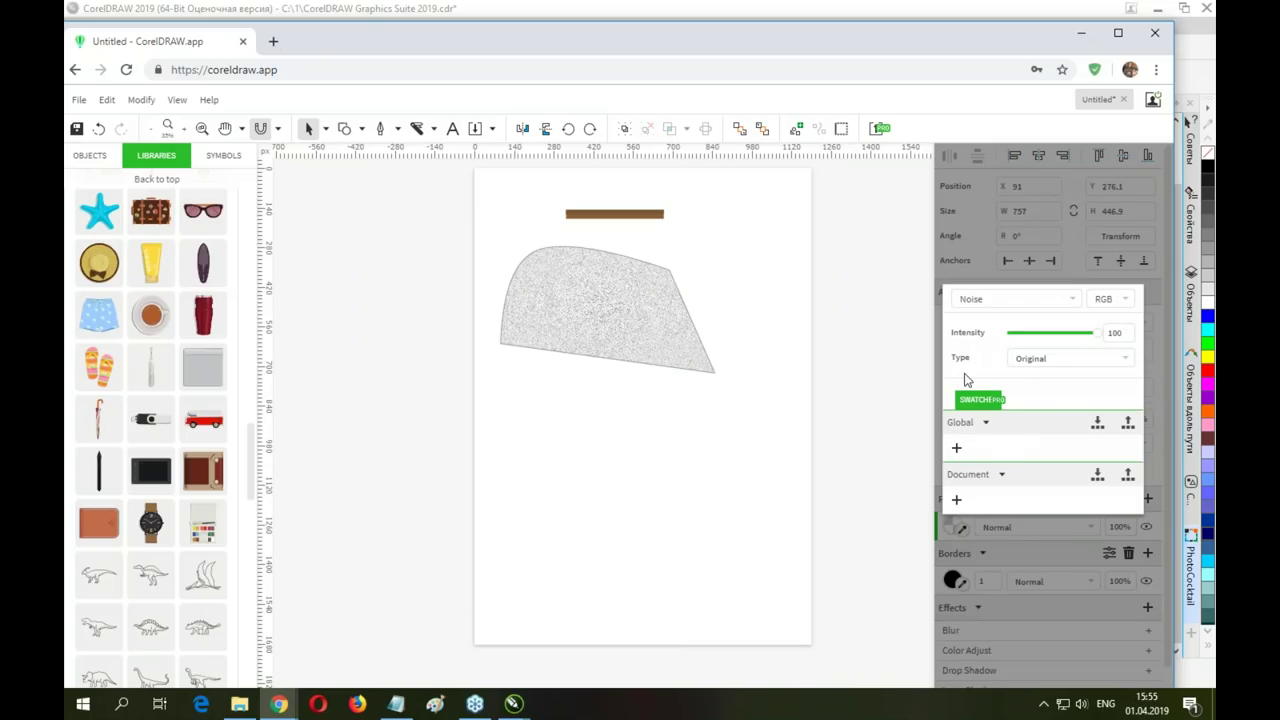
Save the noise fill as a global swatch, lower the shape, and add a second fill layer
left_click(956, 450)
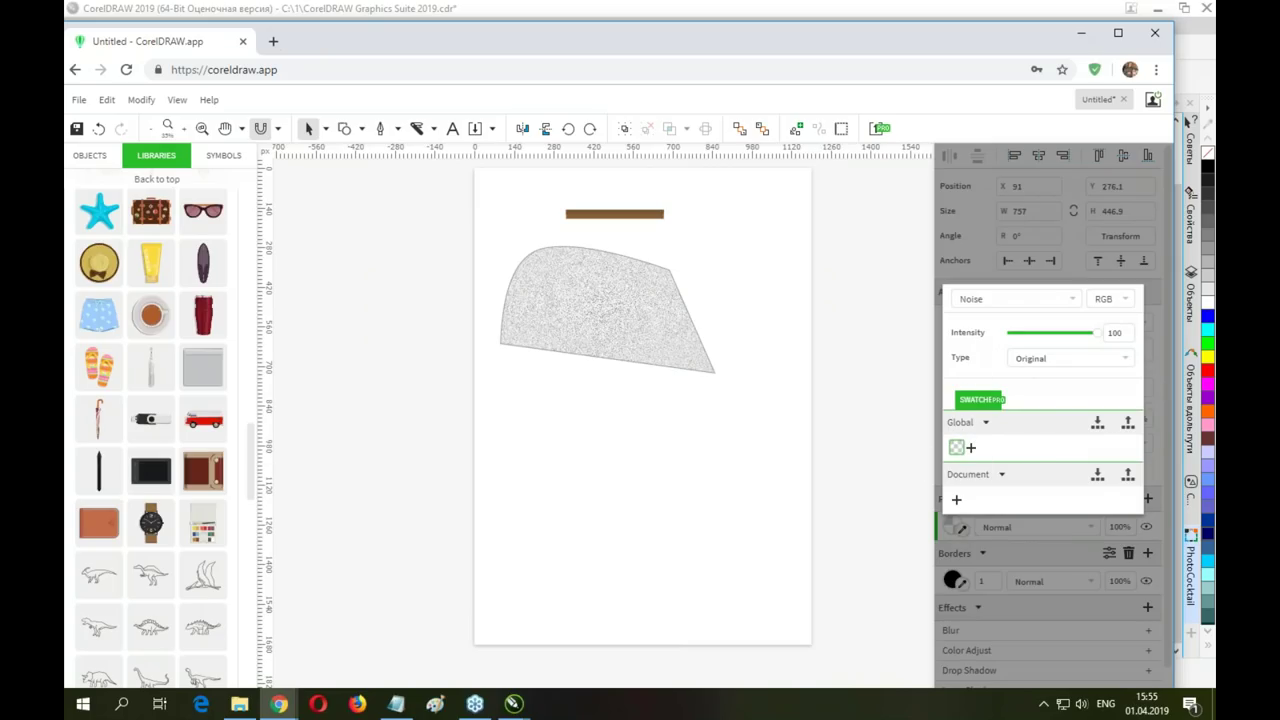
left_click(985, 424)
left_click(985, 424)
left_click_drag(604, 297, 598, 331)
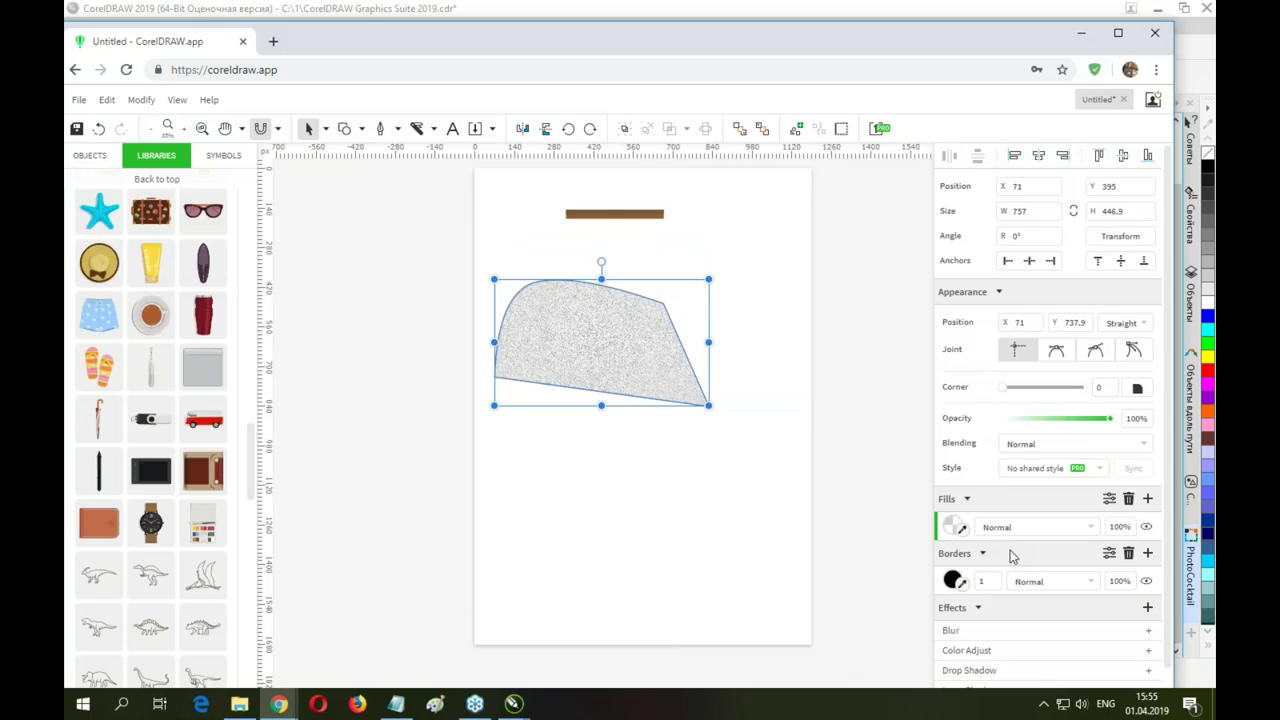
left_click(1149, 499)
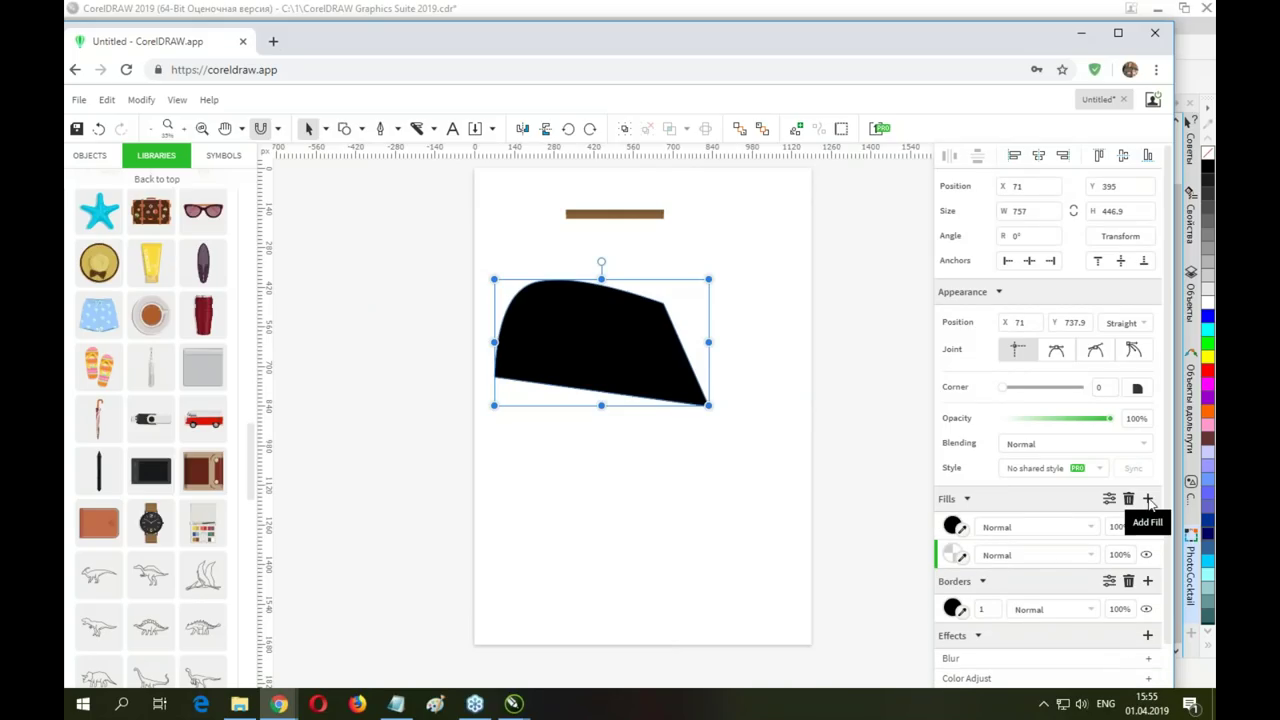
Make the top fill a pink linear gradient whose dark end fades to 5% alpha, then raise the shape
left_click(952, 527)
left_click(995, 222)
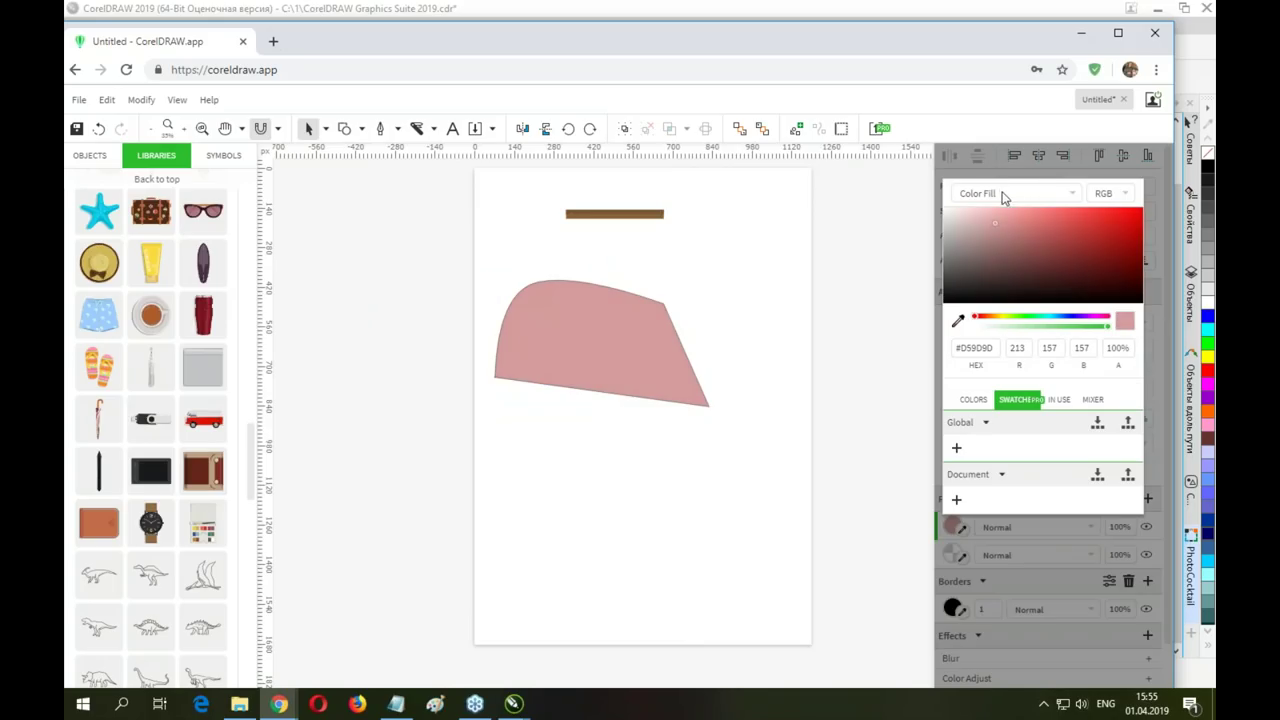
left_click(1003, 195)
left_click(983, 226)
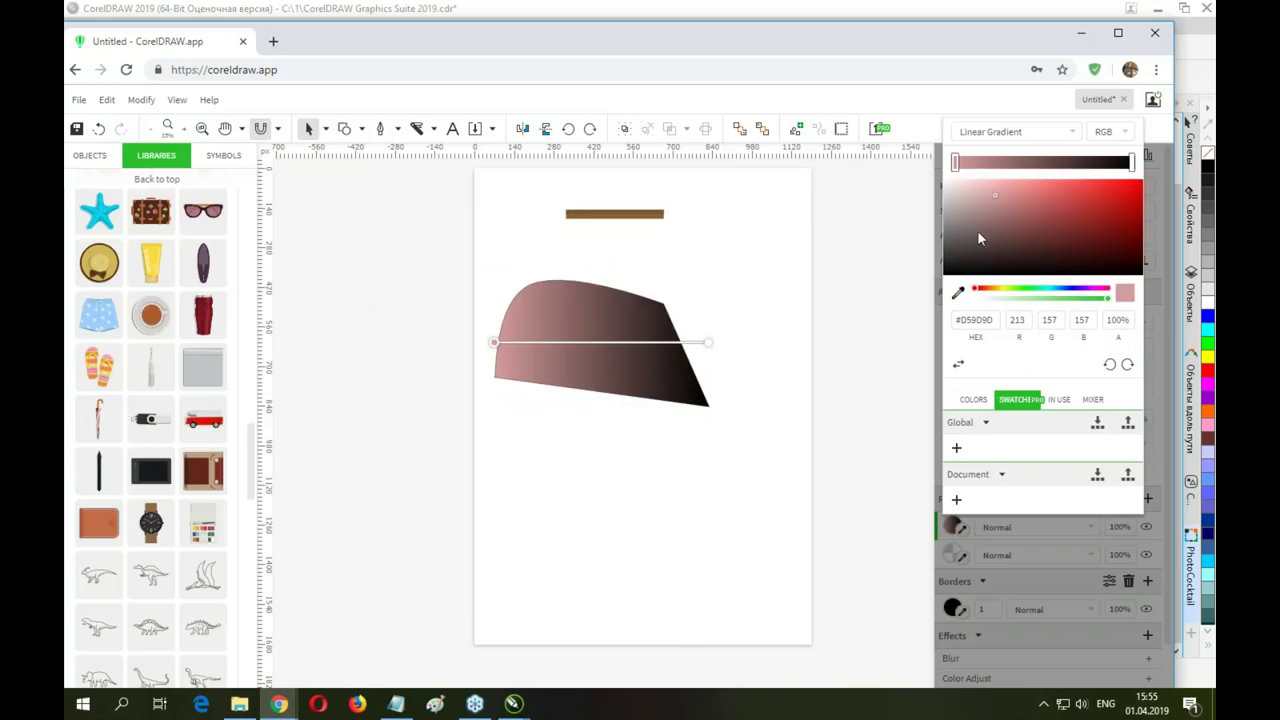
left_click_drag(708, 342, 634, 345)
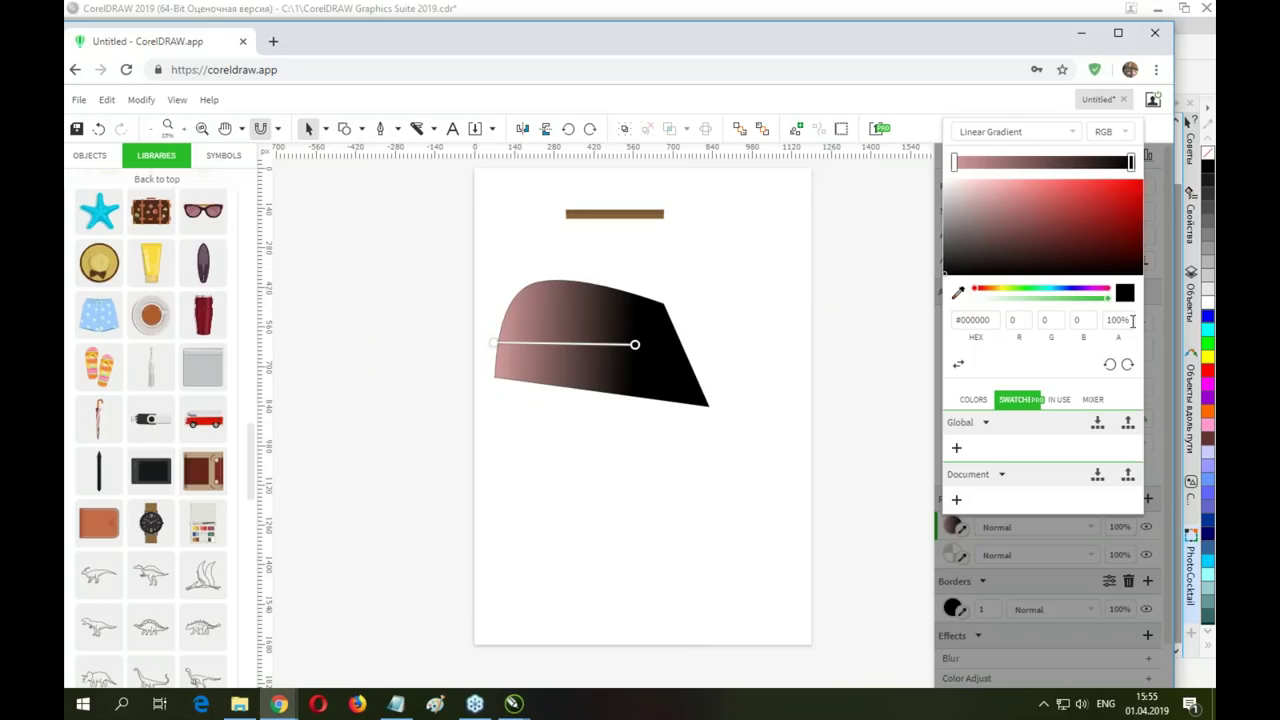
left_click(1010, 299)
left_click_drag(1010, 304, 984, 303)
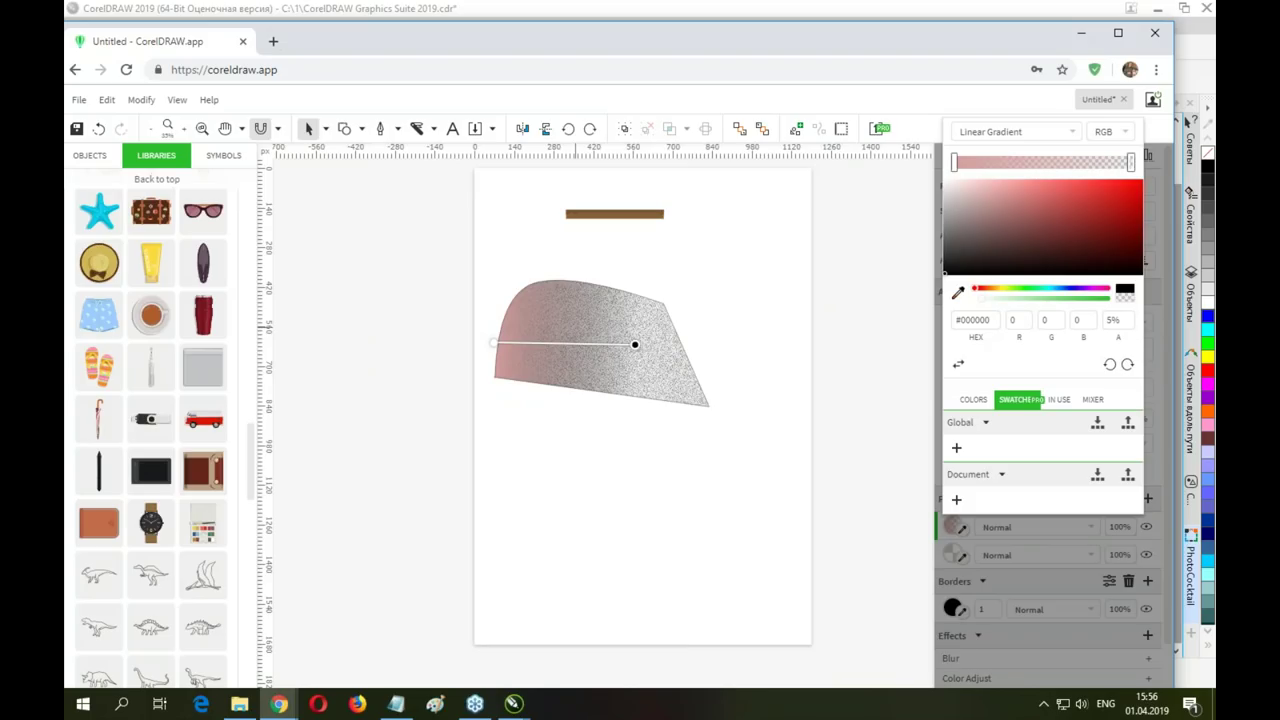
left_click_drag(571, 309, 566, 287)
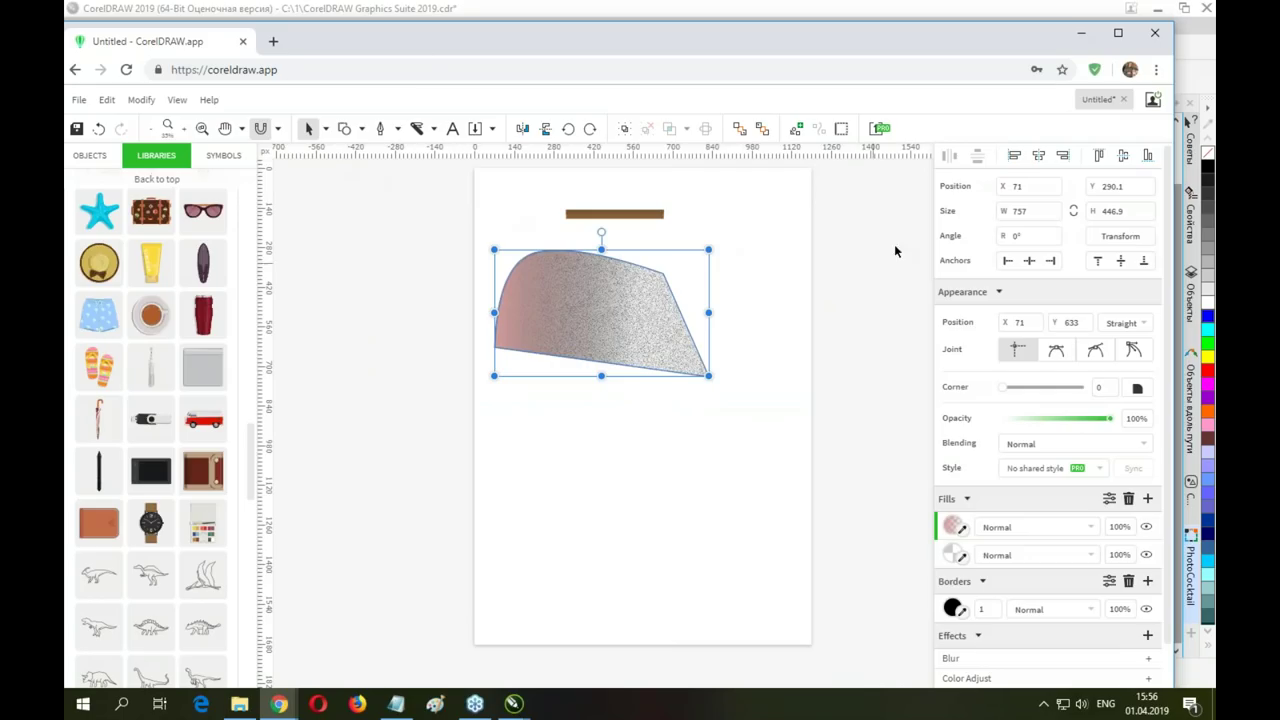
Search Google for 'gravit designer' in a new tab and open the designer.io homepage
left_click(273, 41)
type("gra")
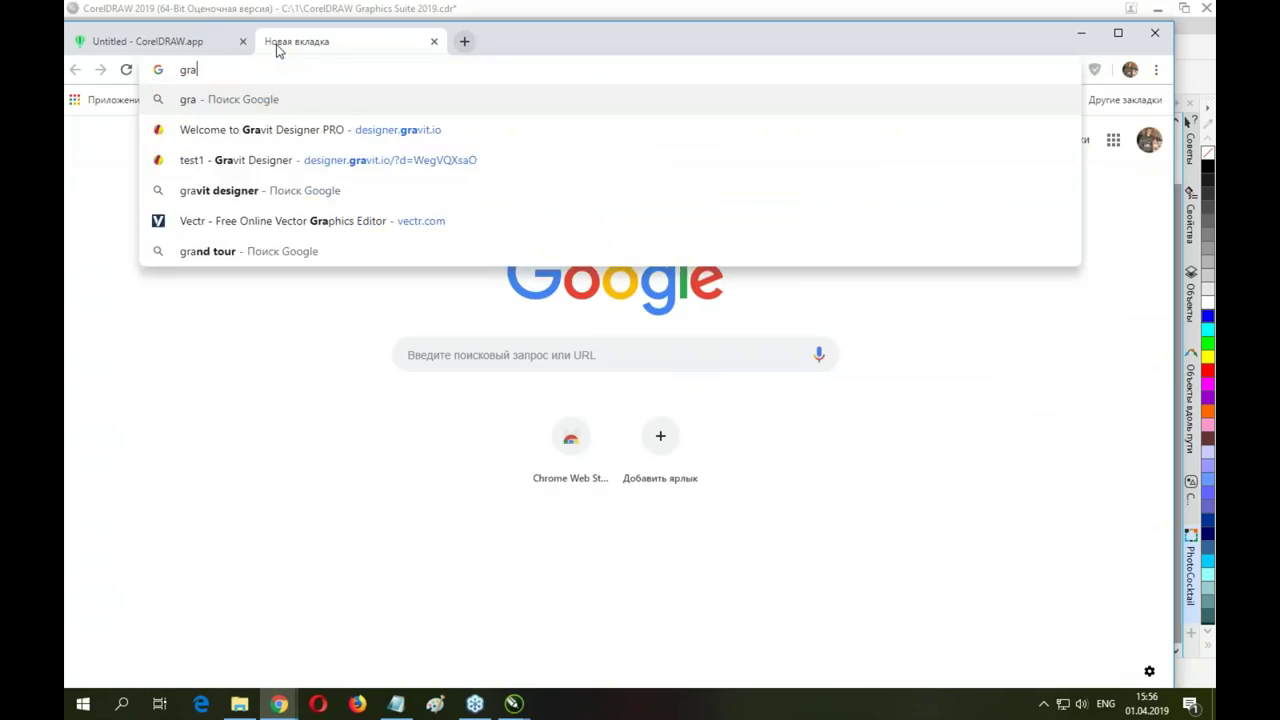
key("Down")
key("Down")
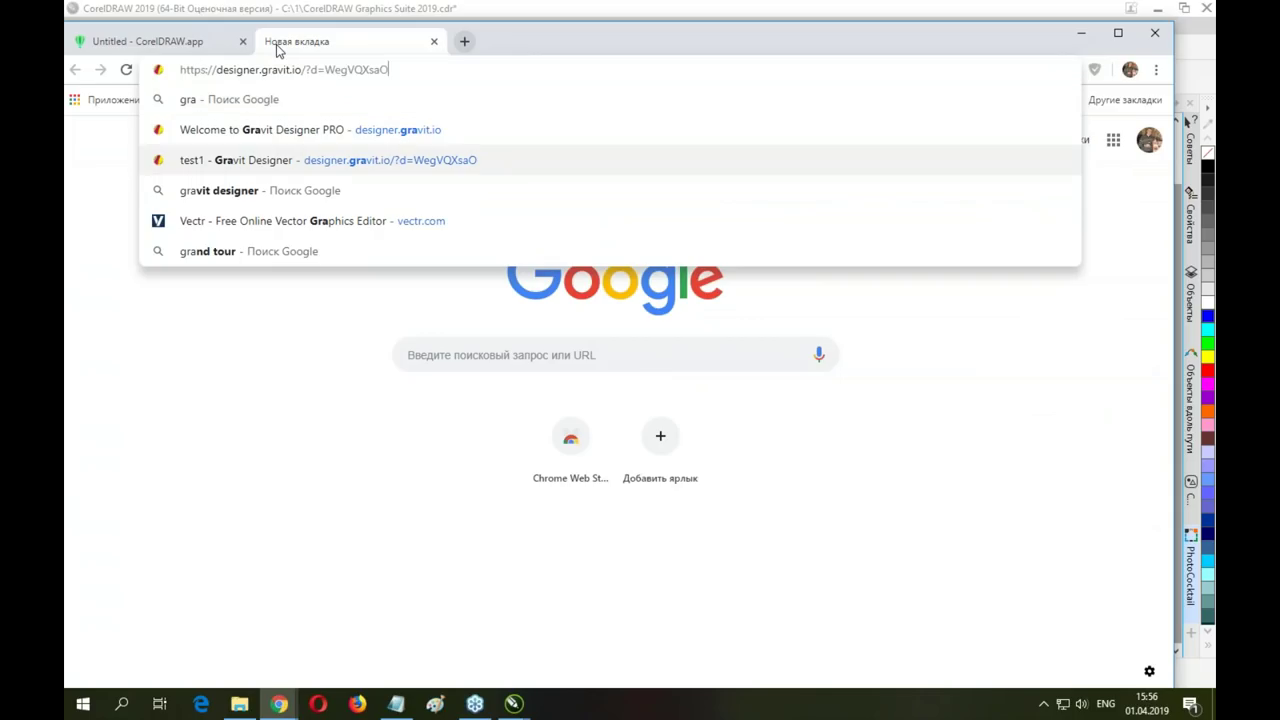
key("Down")
key("Return")
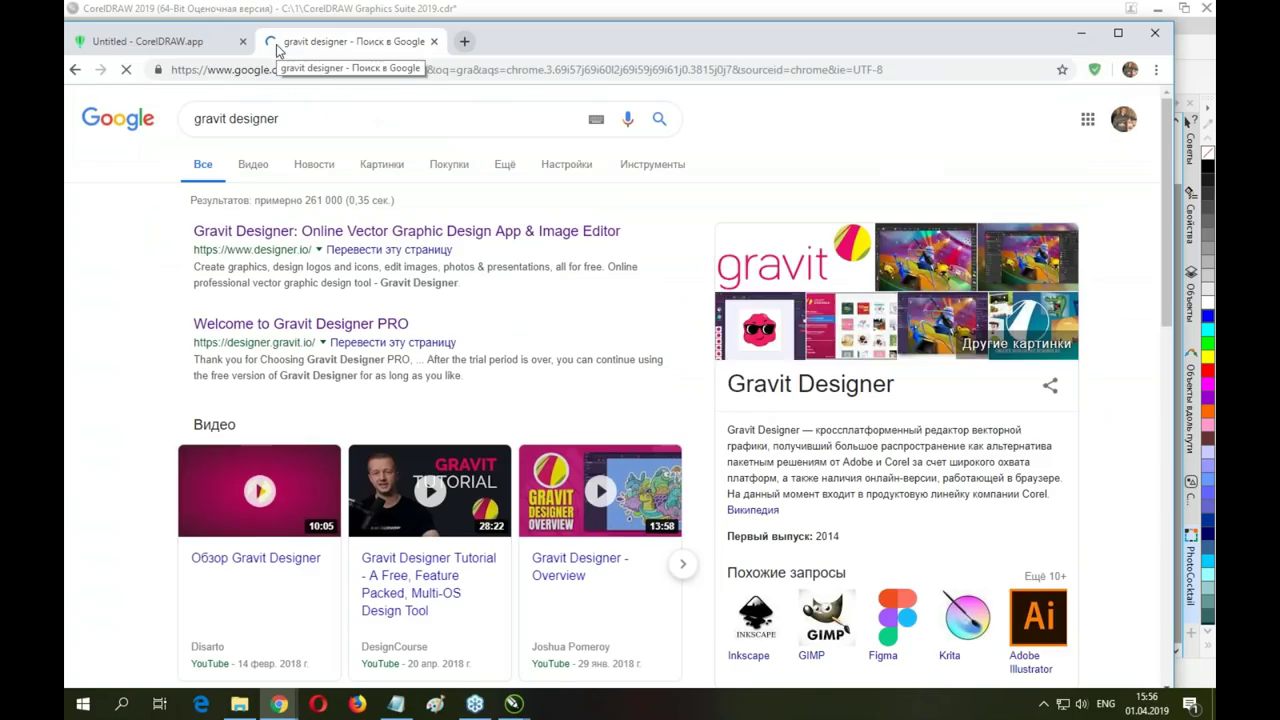
left_click(263, 232)
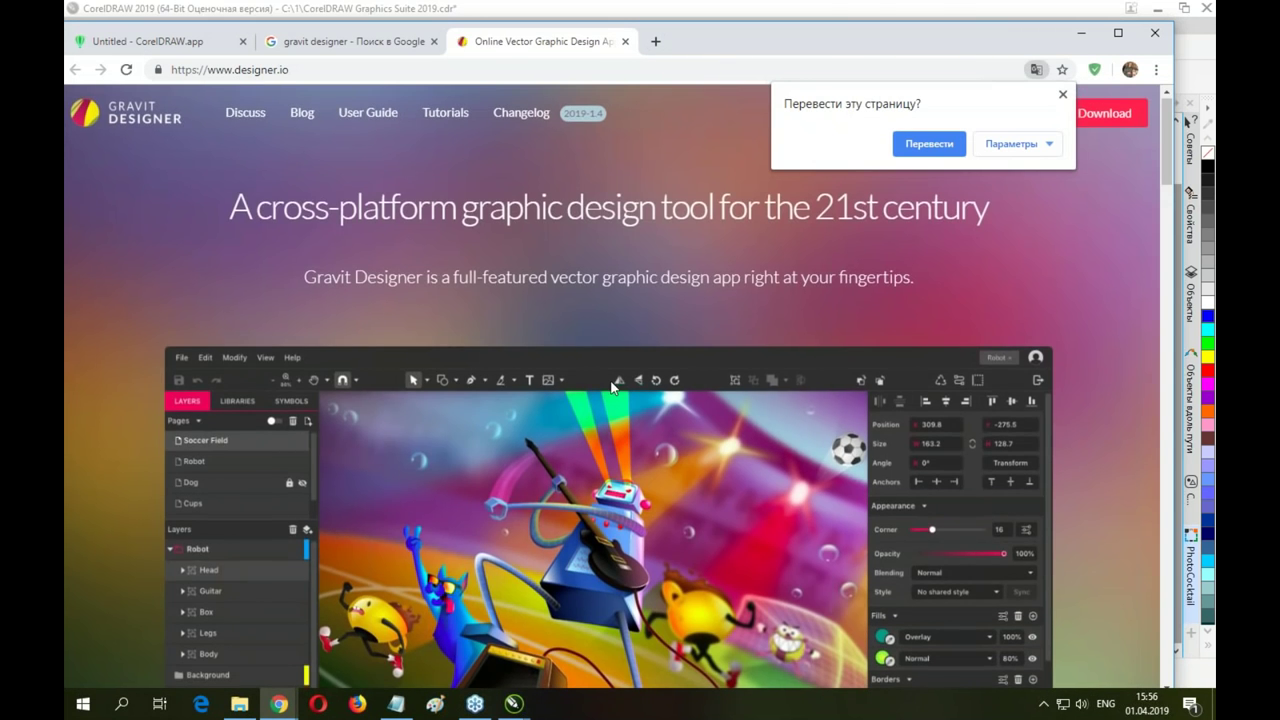
Delete the gradient-filled shape from the CorelDRAW.app drawing
scroll(864, 433, "down", 3)
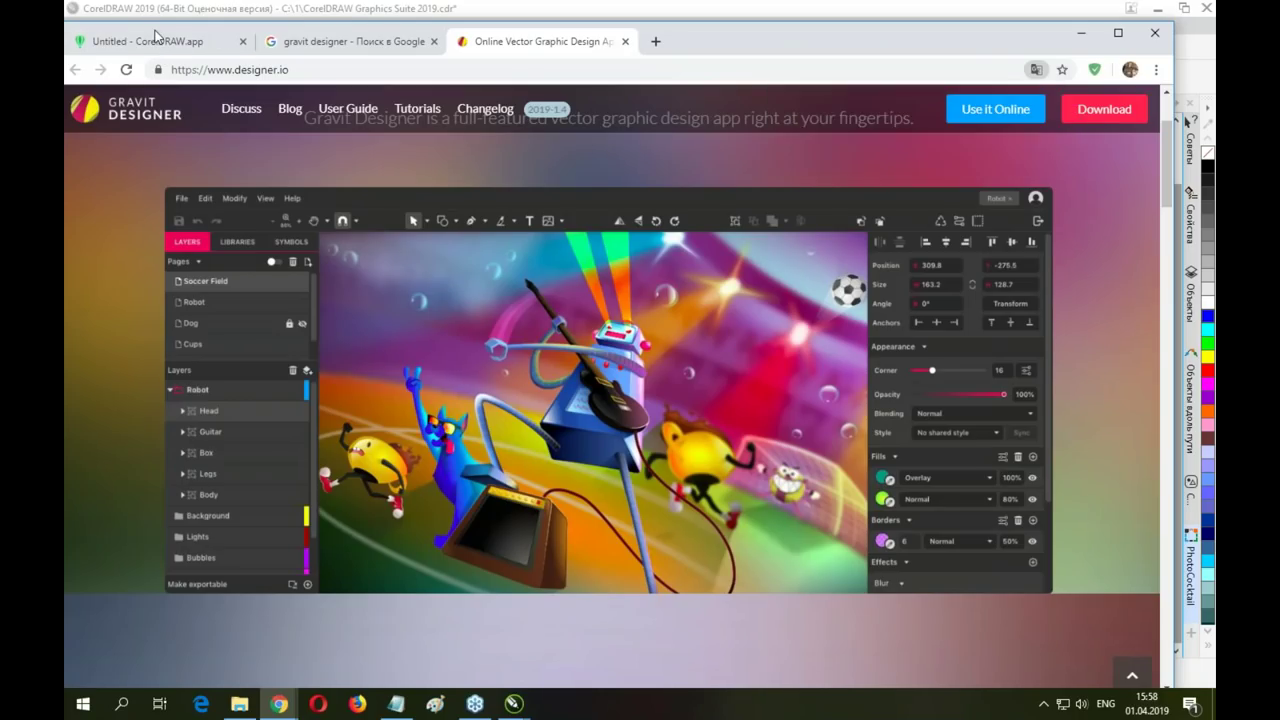
left_click(158, 41)
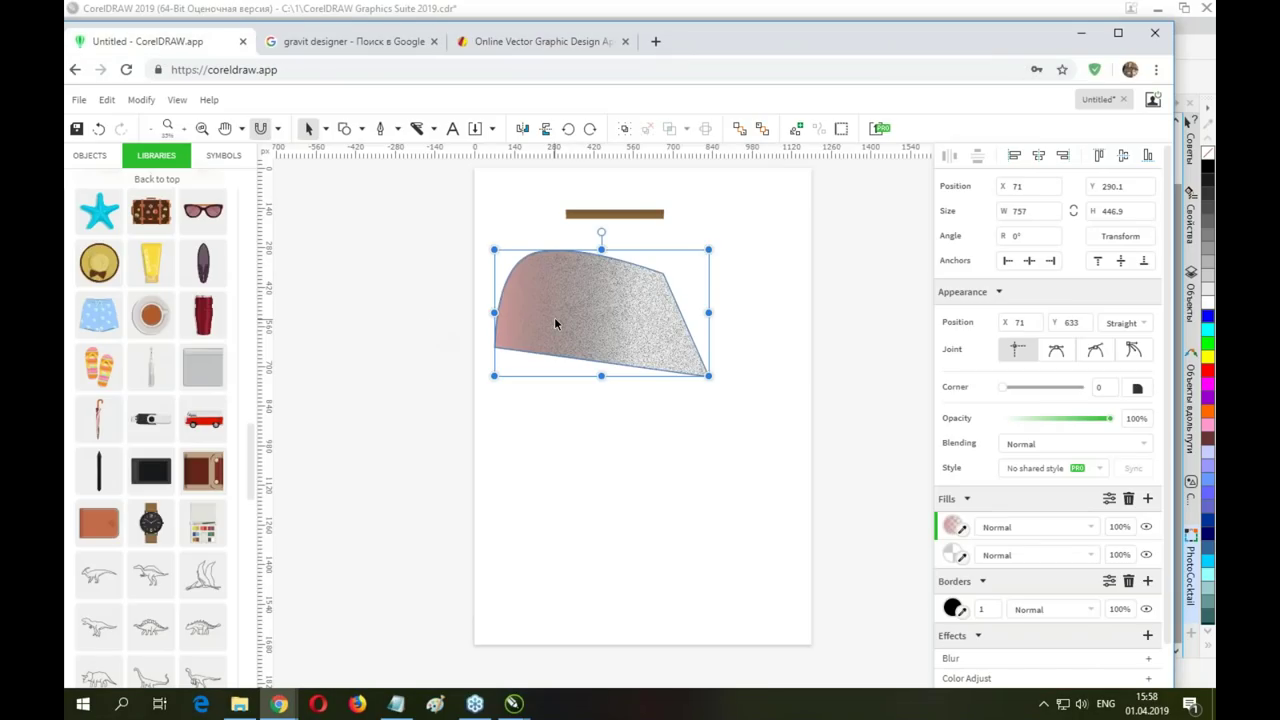
key("Delete")
Bring the desktop CorelDRAW document forward and select the car picture
mouse_move(511, 703)
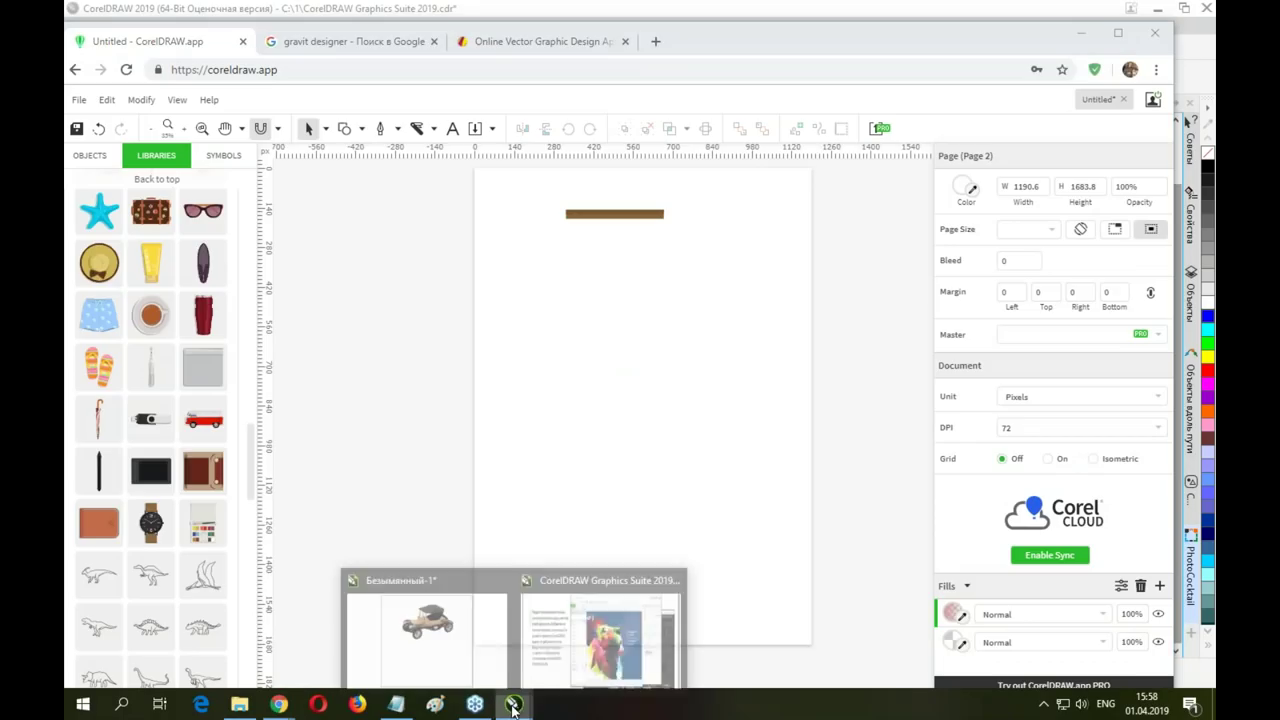
left_click(443, 576)
left_click(500, 264)
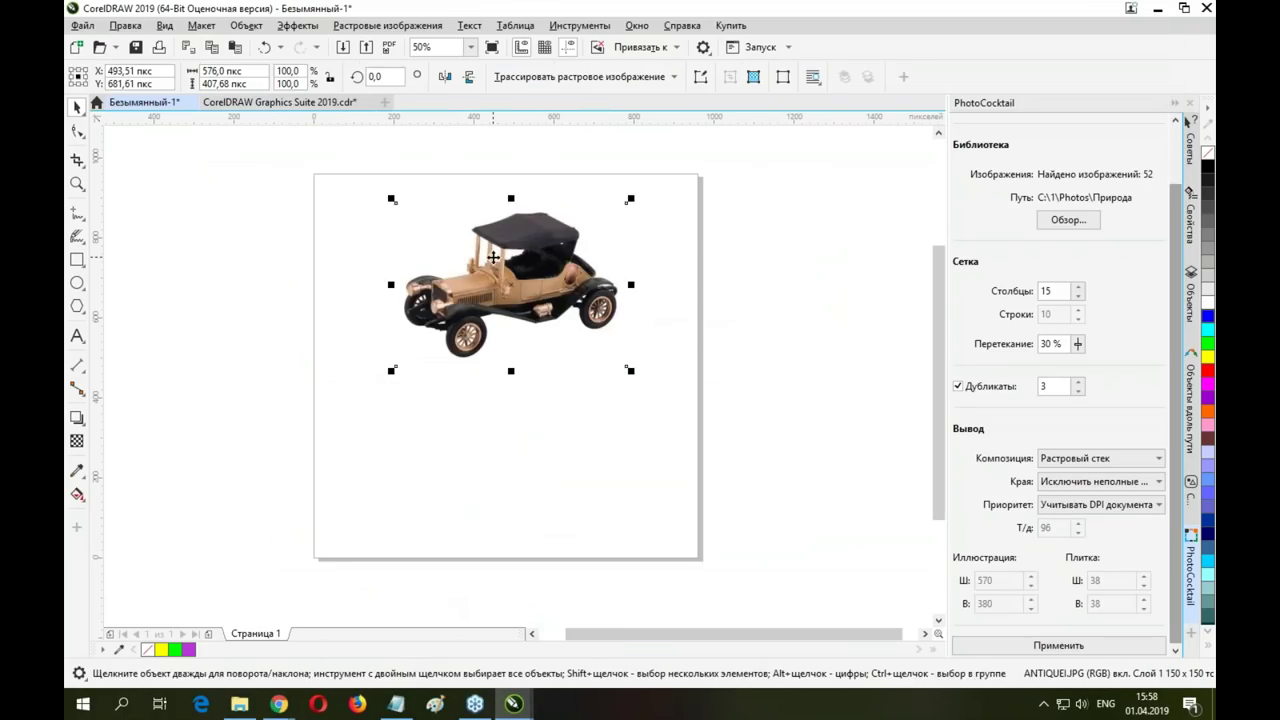
Draw the left freehand curve and combine it with the other stroke into one object
left_click(220, 258)
left_click(77, 213)
mouse_move(472, 233)
left_mouse_down()
mouse_move(342, 383)
mouse_move(631, 371)
mouse_move(700, 408)
left_mouse_up()
key("space")
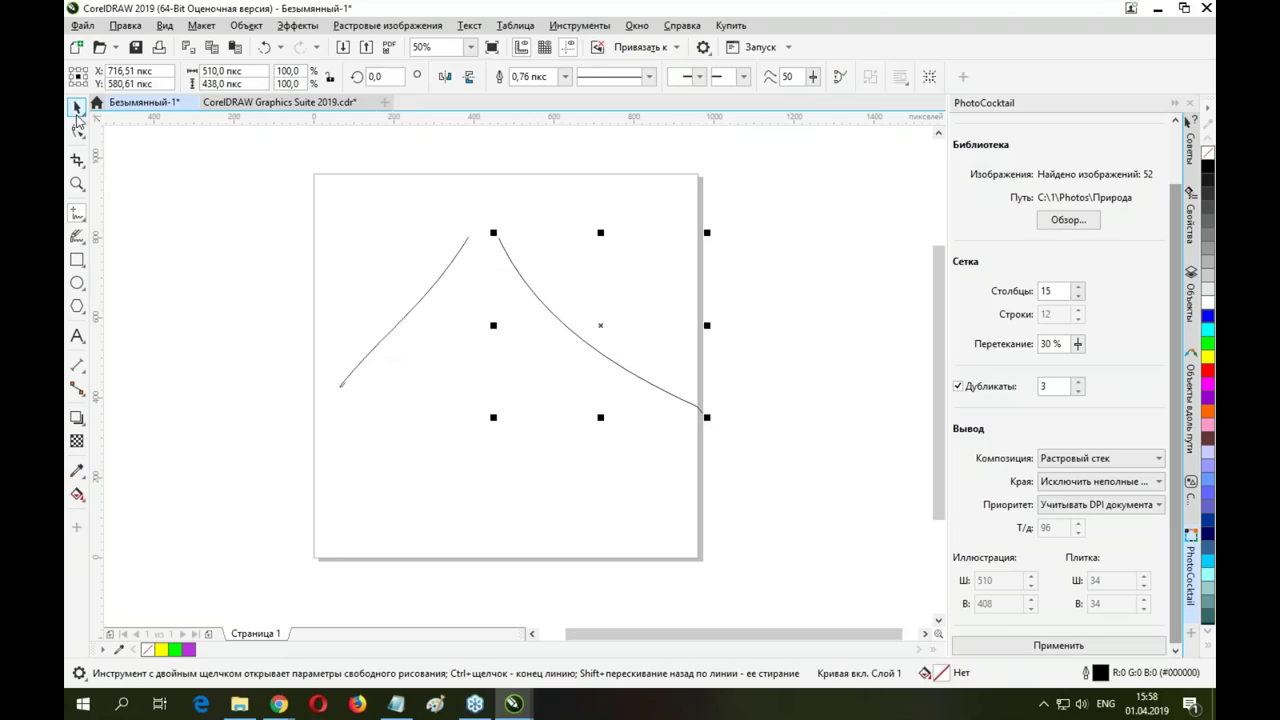
left_click(456, 258, "shift")
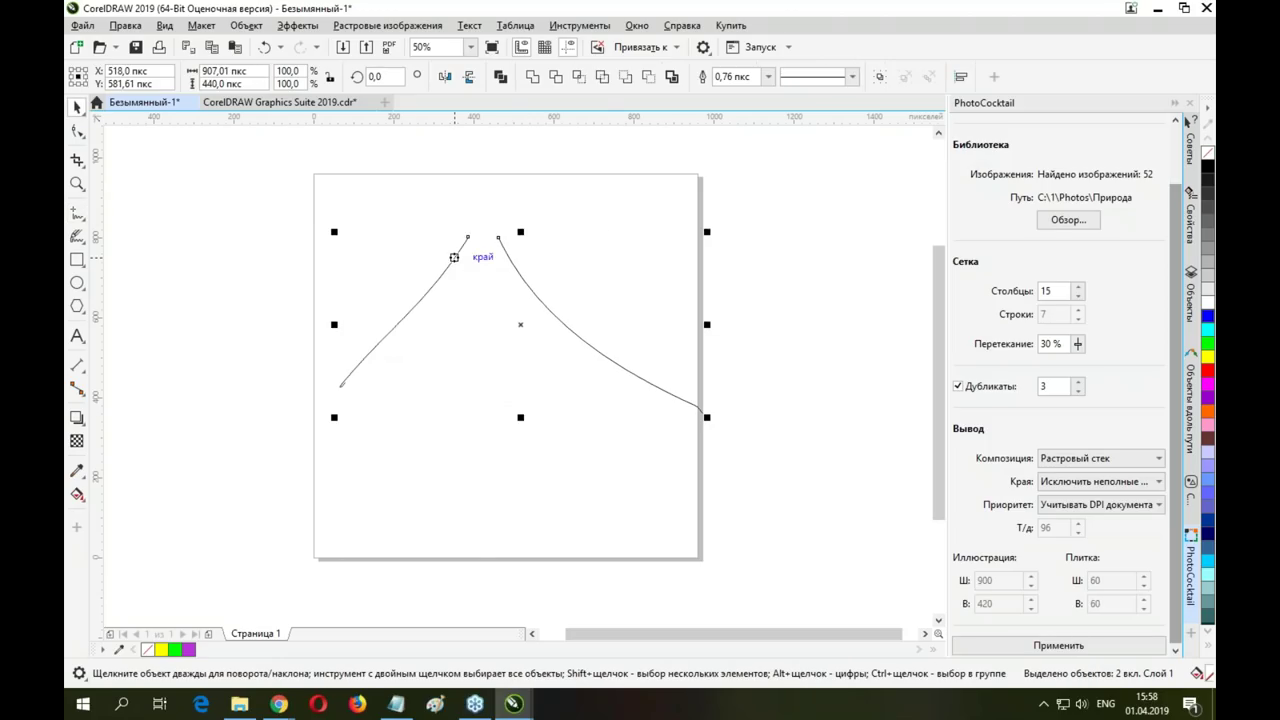
left_click(246, 25)
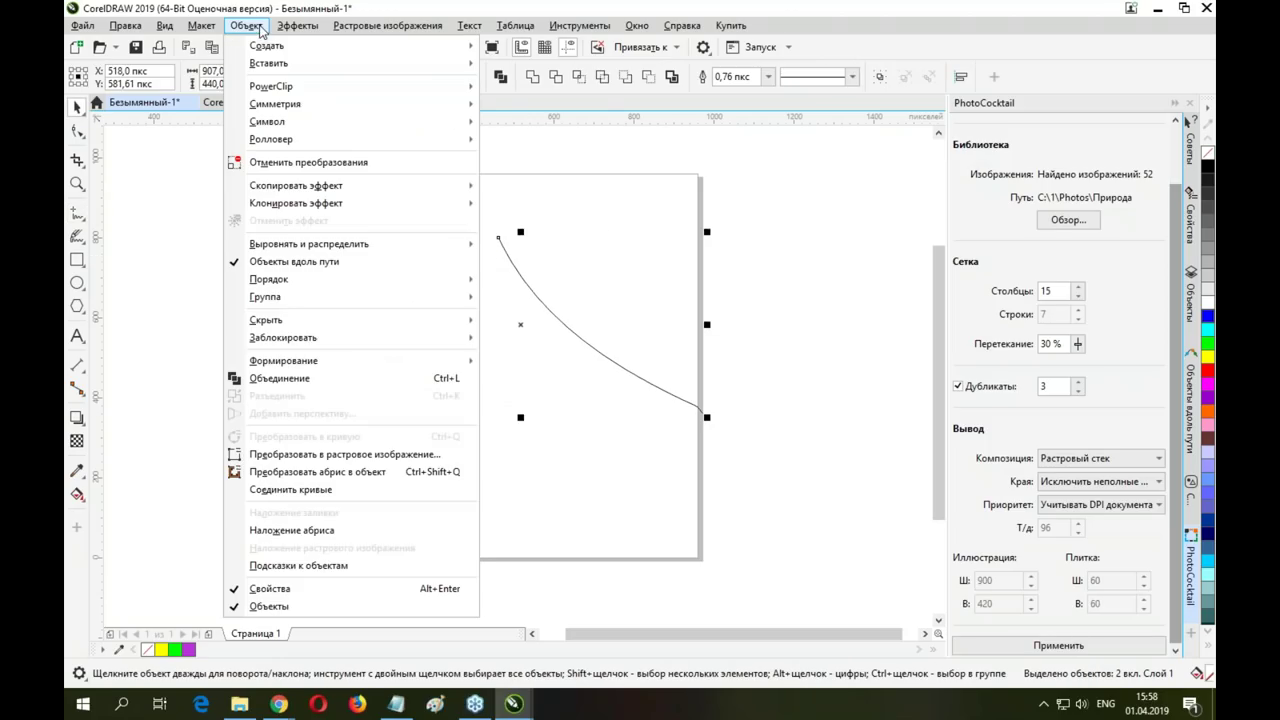
left_click(303, 380)
Marquee-select the two separate top end nodes with the Shape tool (F10)
key("F10")
left_click_drag(447, 217, 538, 259)
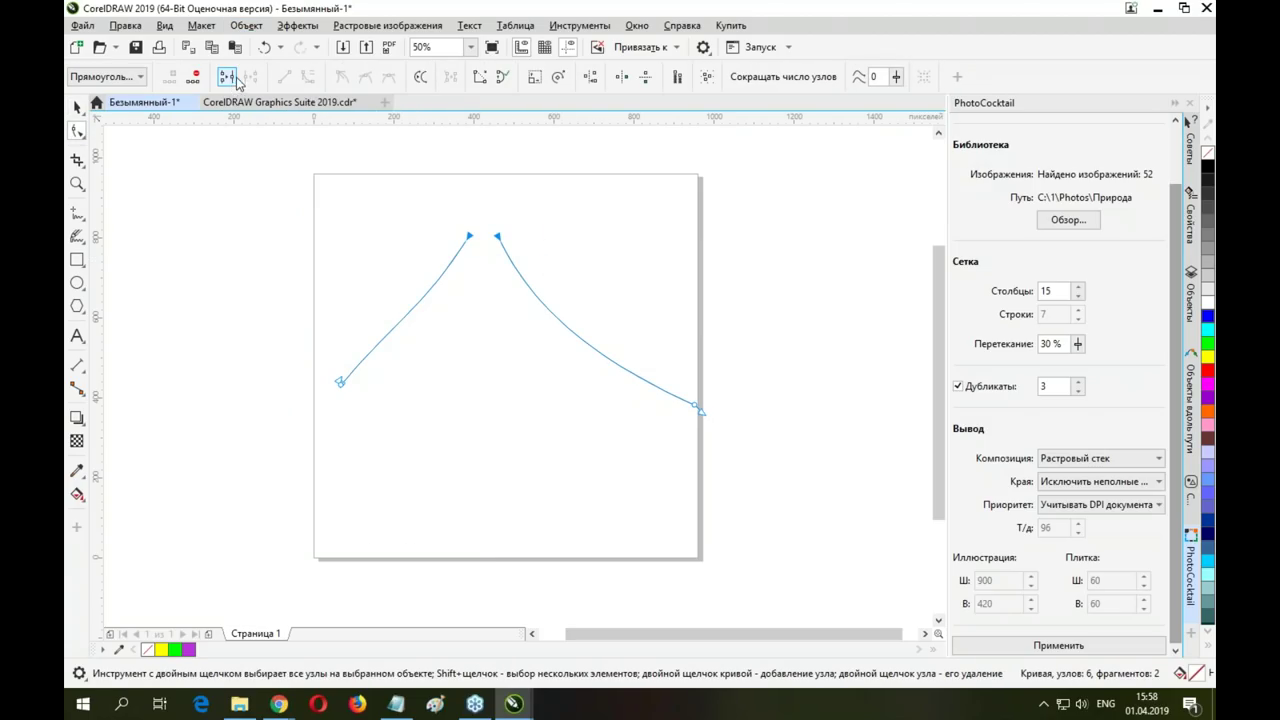
key("super")
left_click(354, 164)
left_click_drag(426, 202, 589, 301)
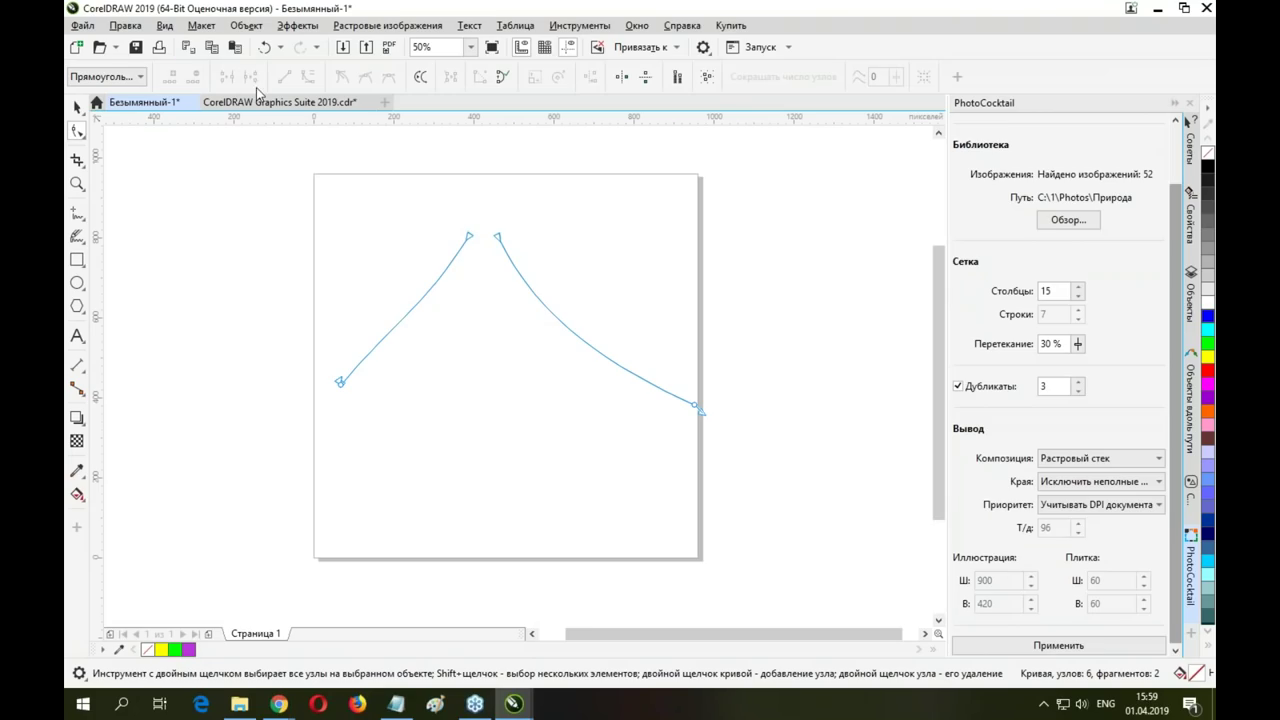
left_click_drag(463, 191, 523, 271)
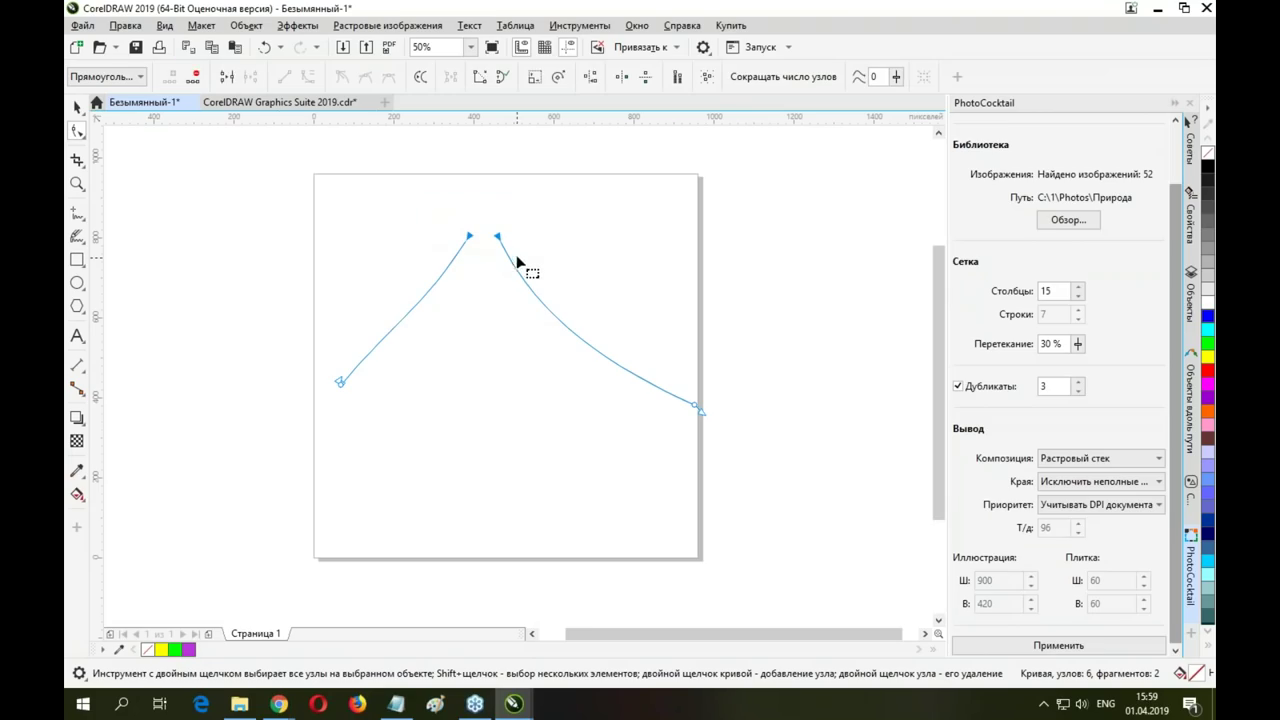
Join the two top nodes into one peak and close the curve between its bottom ends
left_click(228, 78)
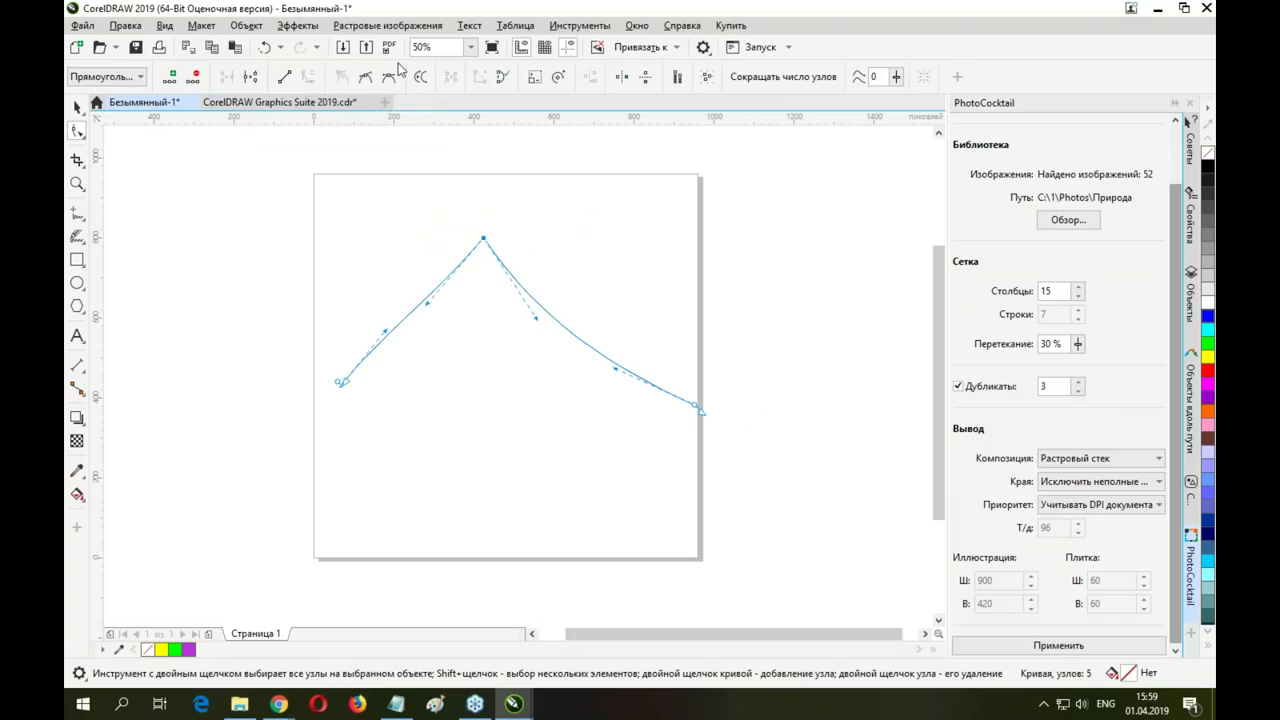
left_click(75, 108)
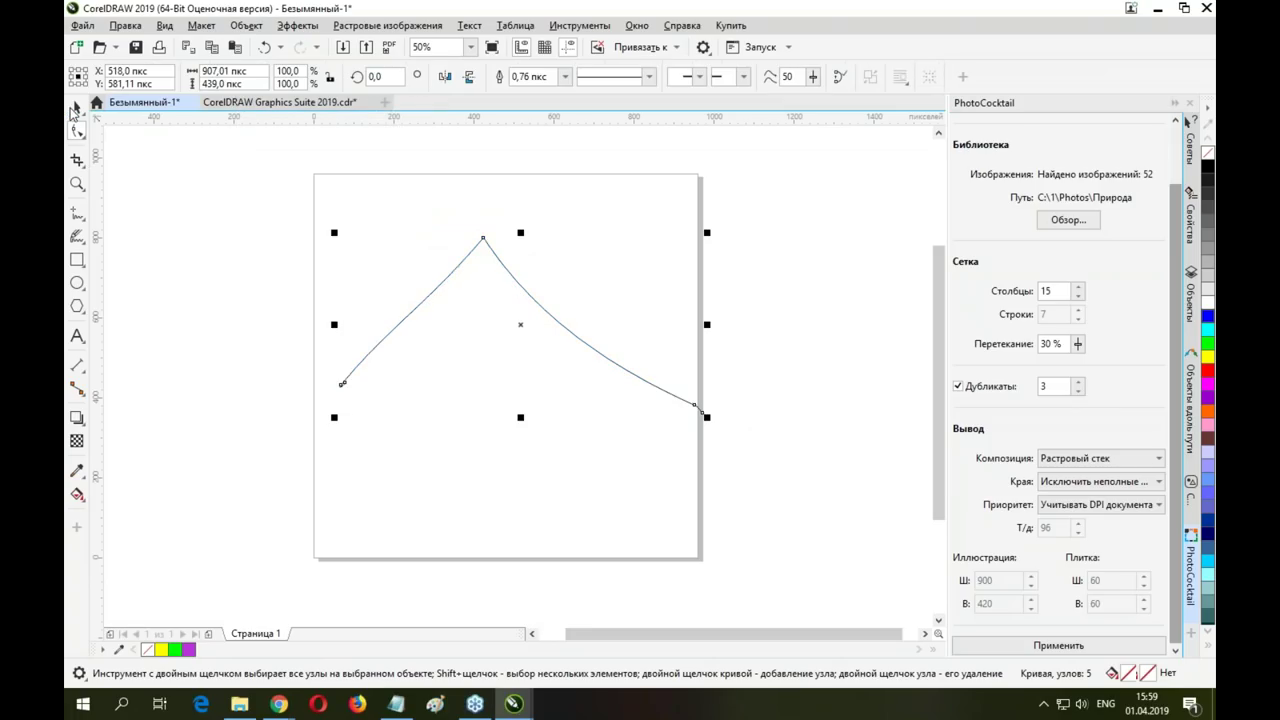
left_click(840, 79)
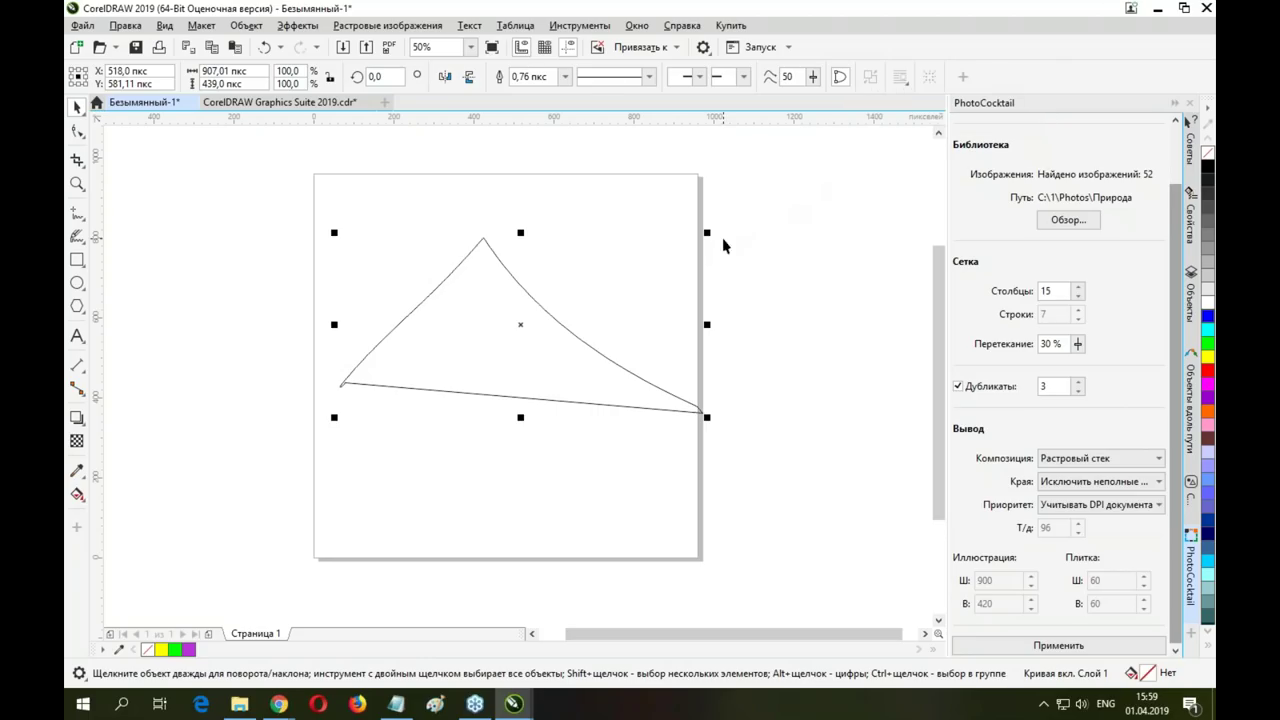
Deselect the curved triangle and bring the CorelDRAW.app browser window to the front
left_click(780, 245)
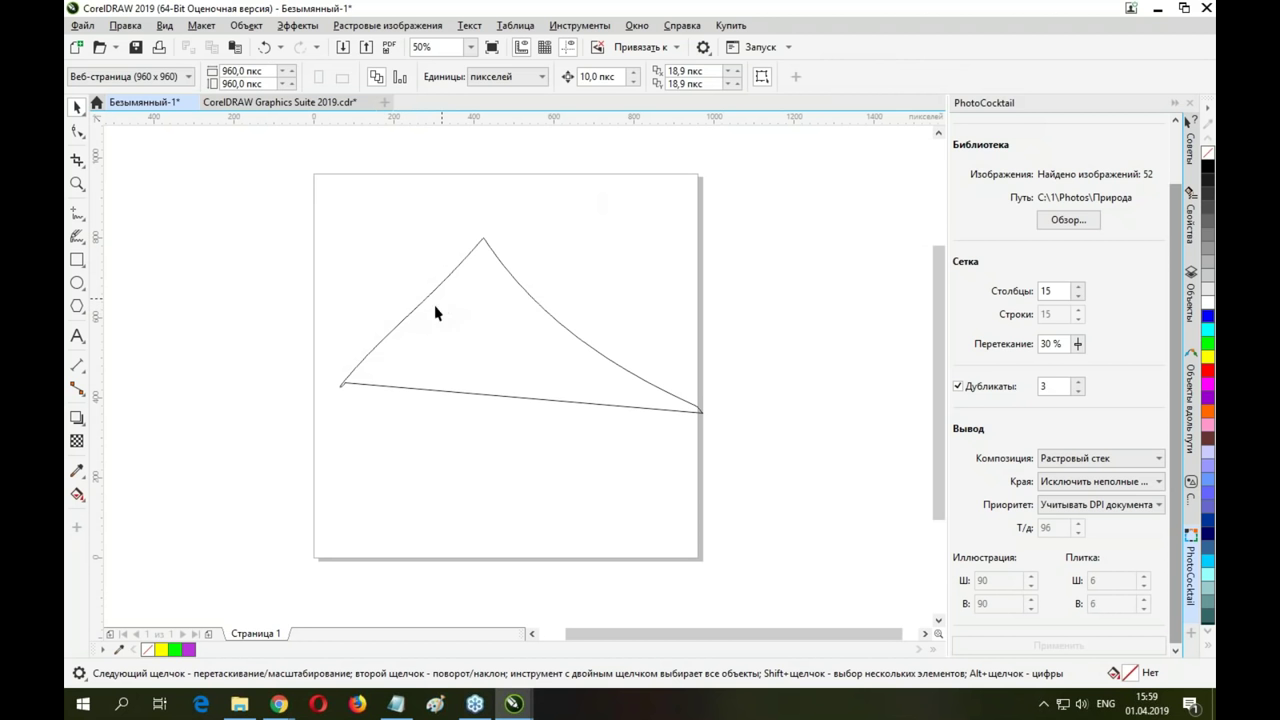
mouse_move(280, 705)
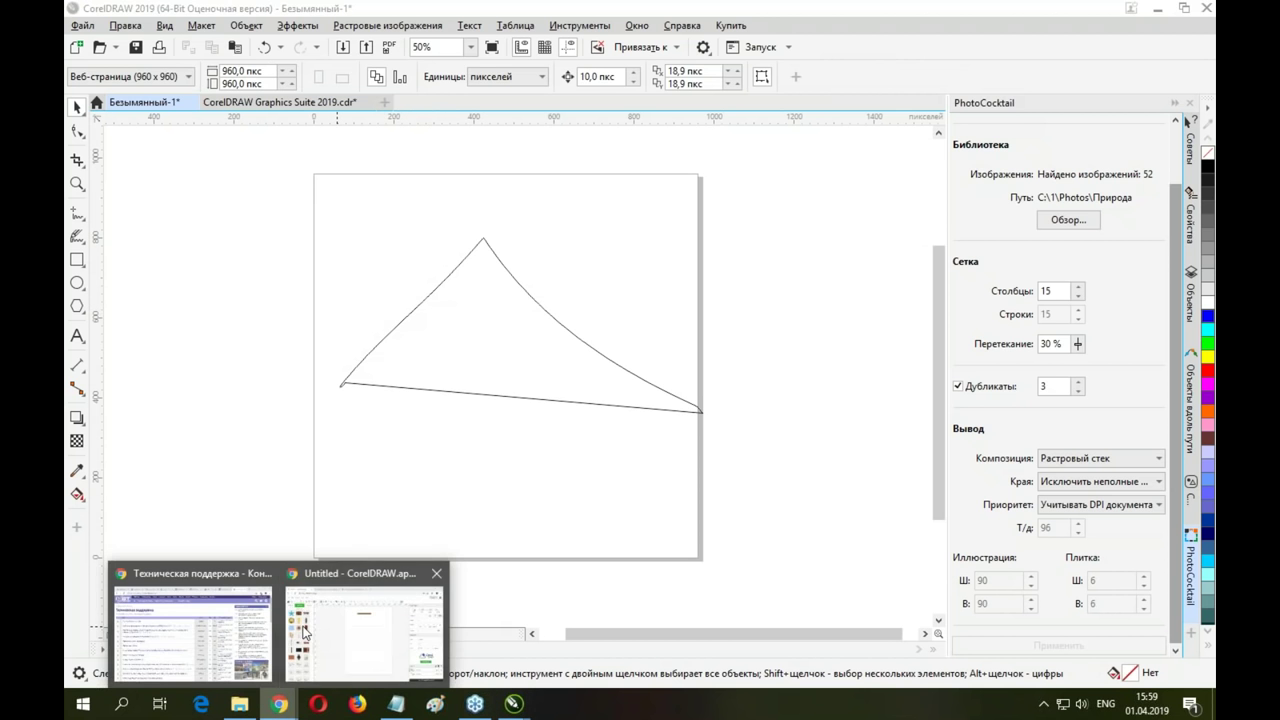
left_click(356, 575)
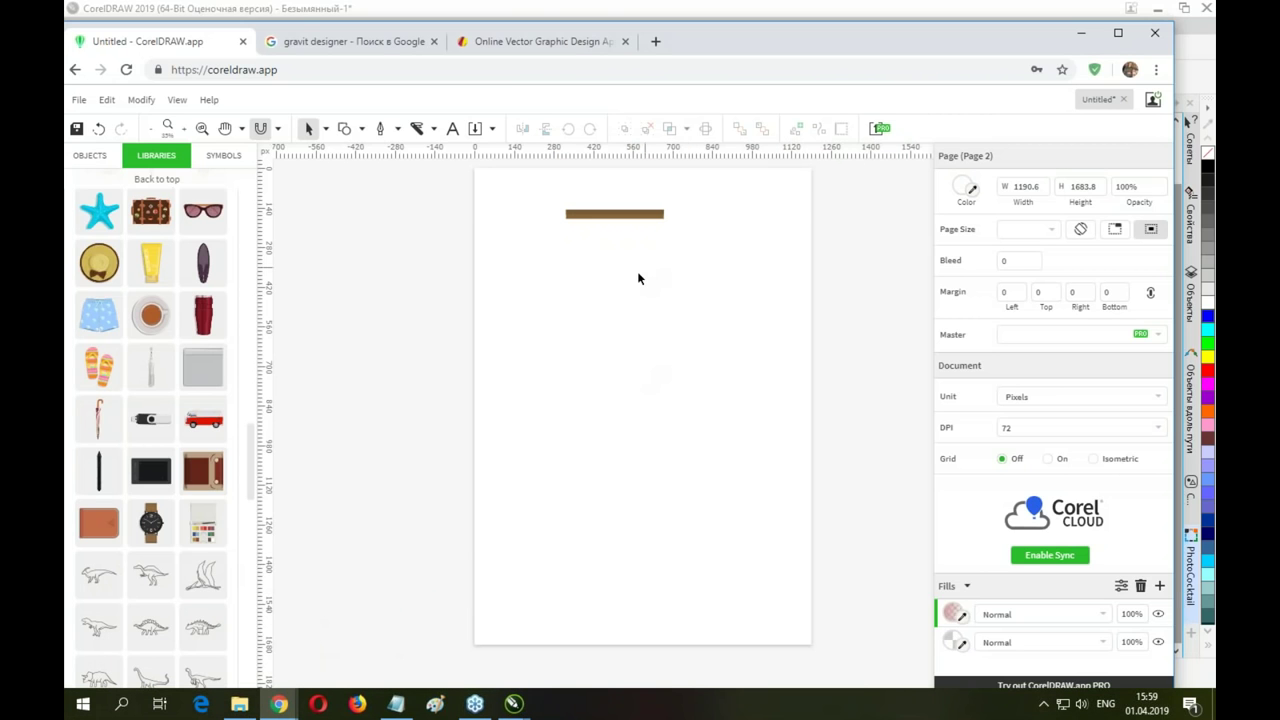
Draw a curved line sweeping down to the lower left with the Pen tool
left_click(380, 128)
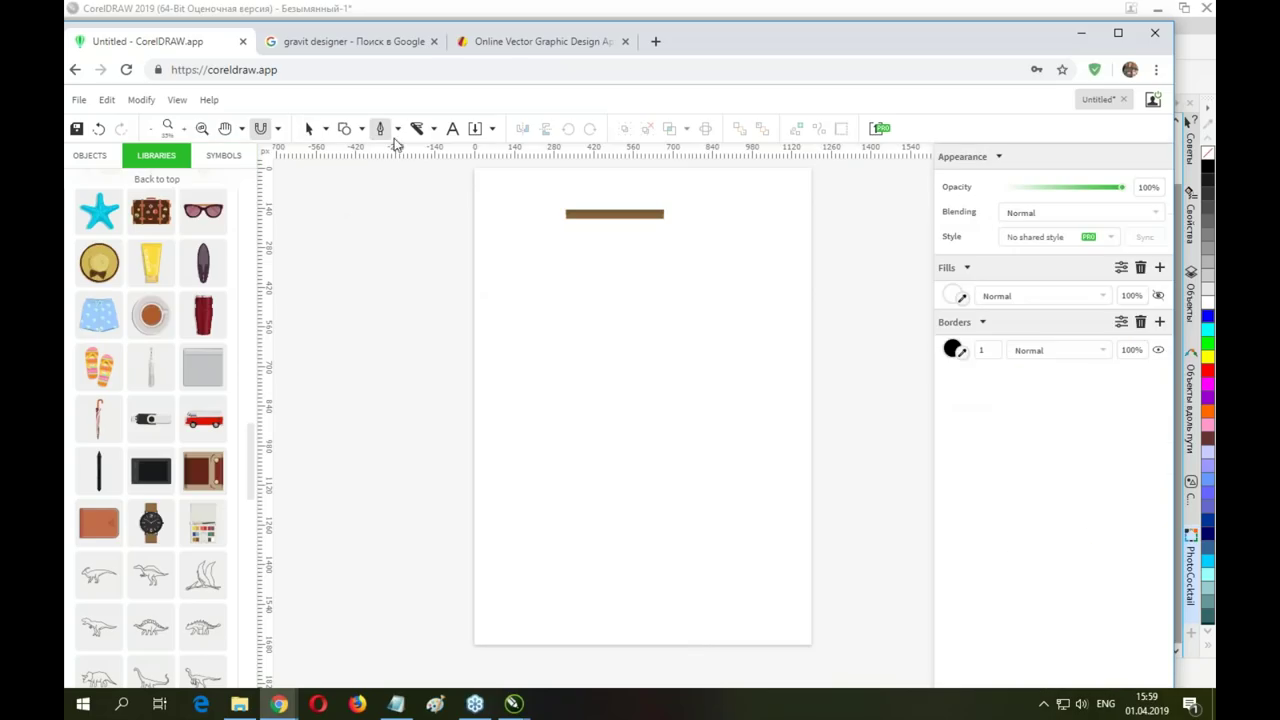
left_click_drag(616, 249, 584, 359)
left_click(518, 442)
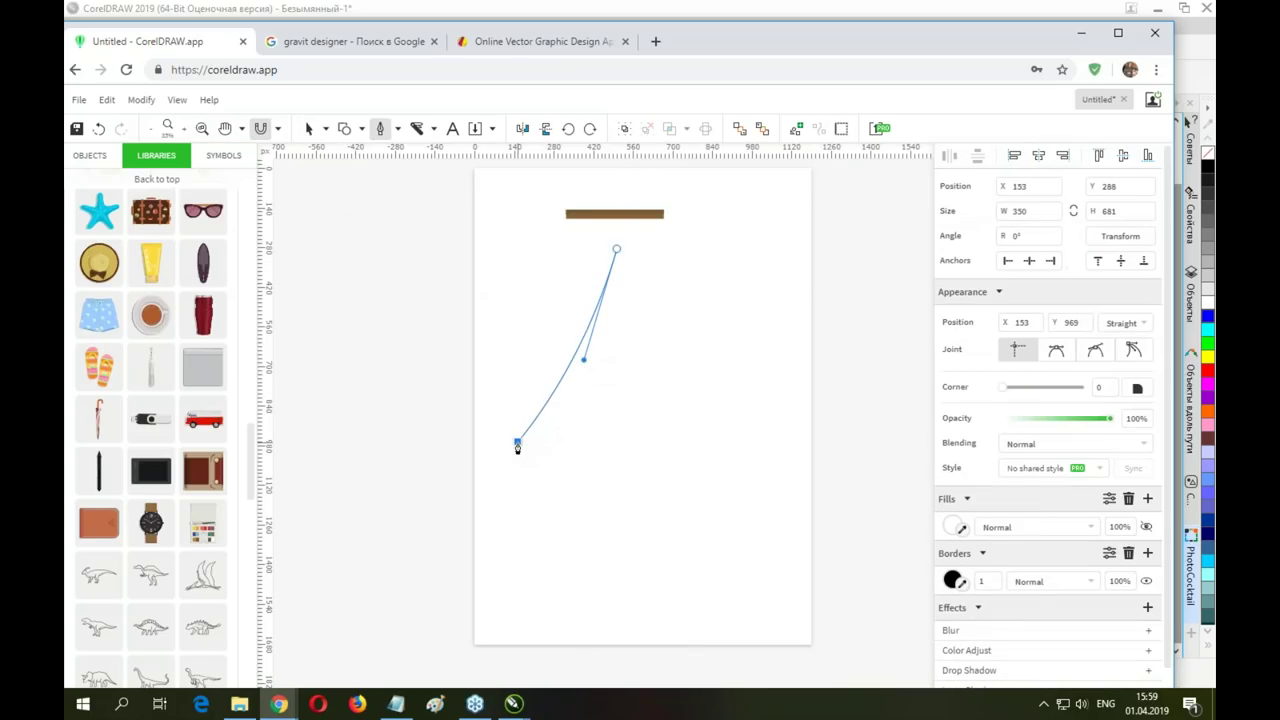
key("Escape")
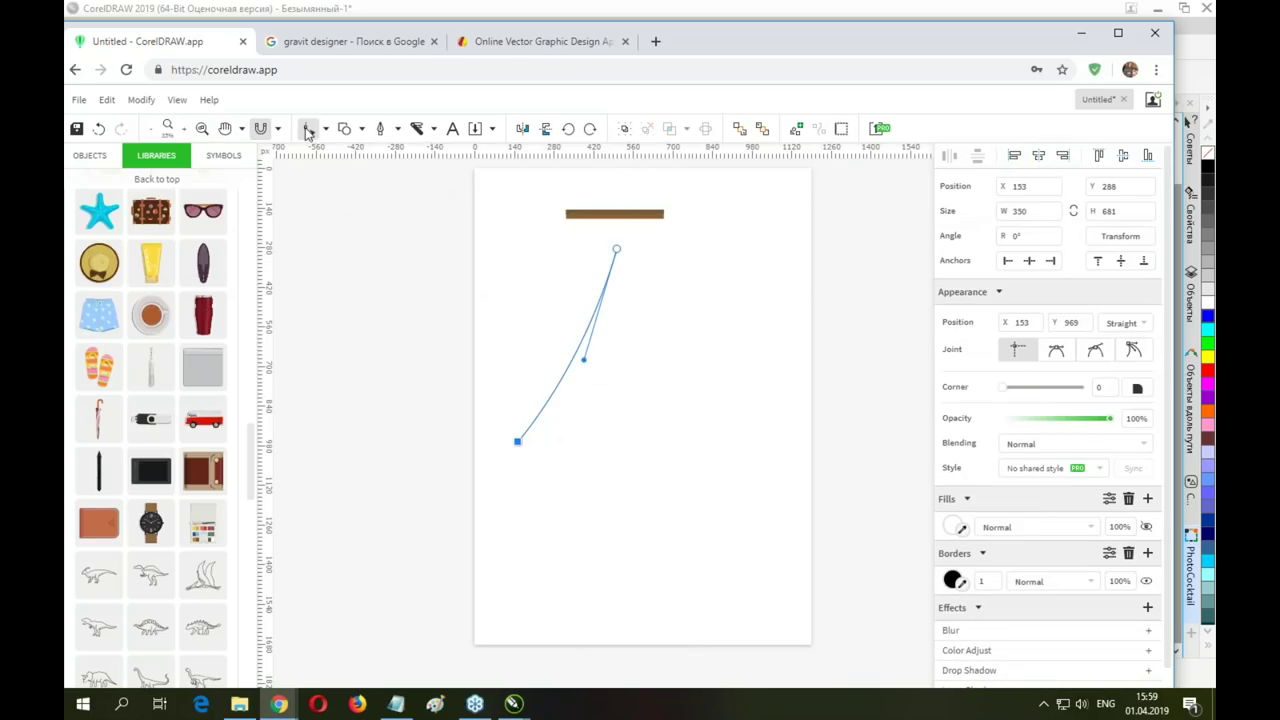
Duplicate the curve, mirror the copy horizontally, and align it so the tips meet
left_click(326, 136)
left_click(353, 154)
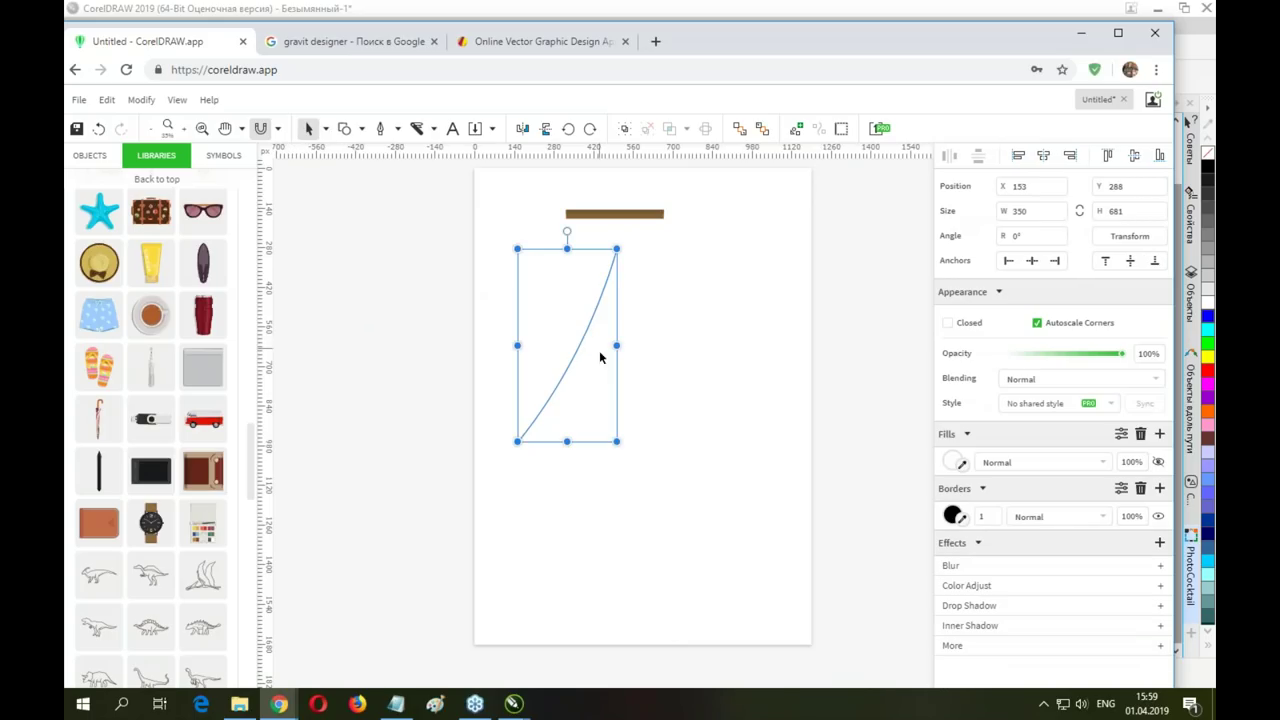
left_click_drag(577, 349, 674, 341)
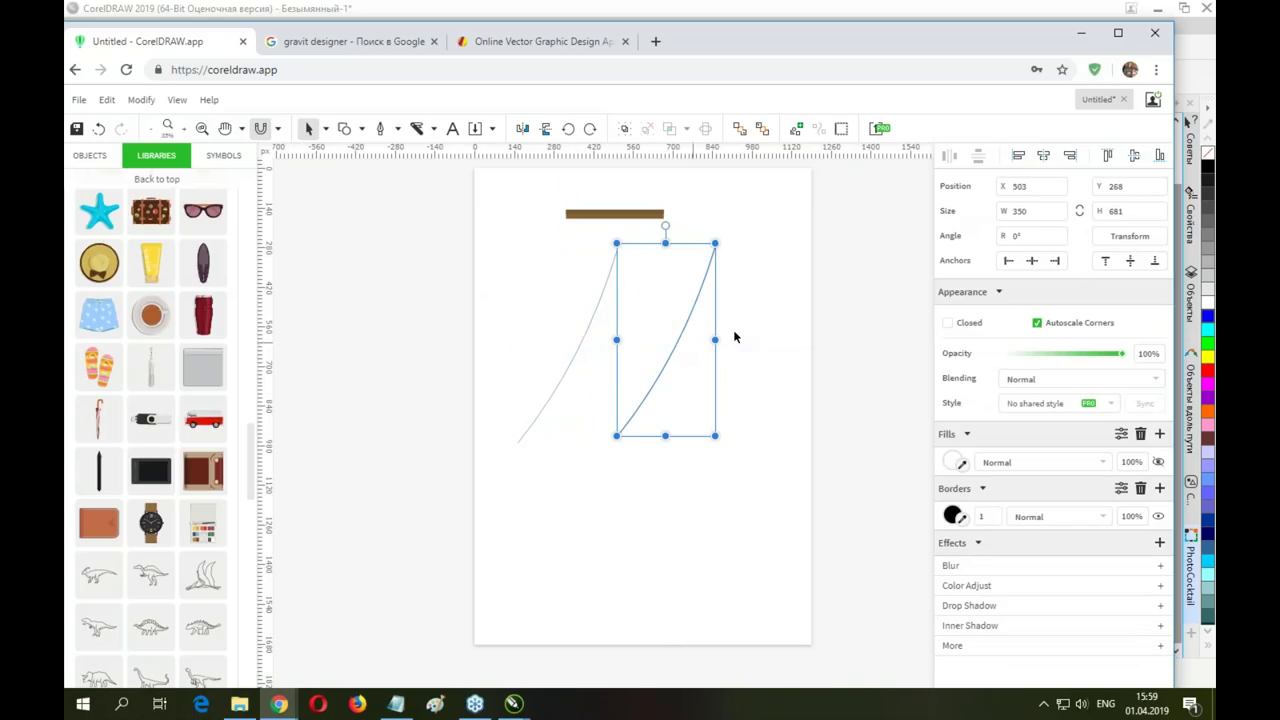
left_click(522, 128)
left_click(687, 308)
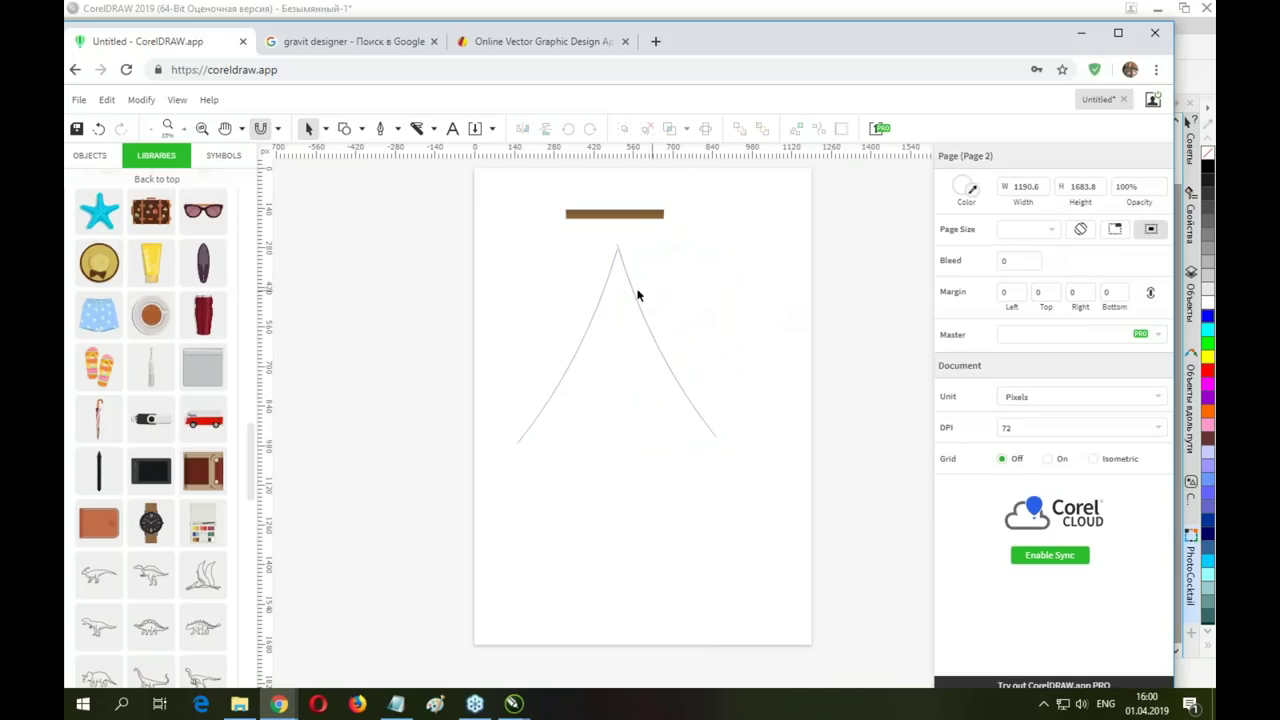
left_click_drag(634, 294, 607, 306)
left_click(673, 261)
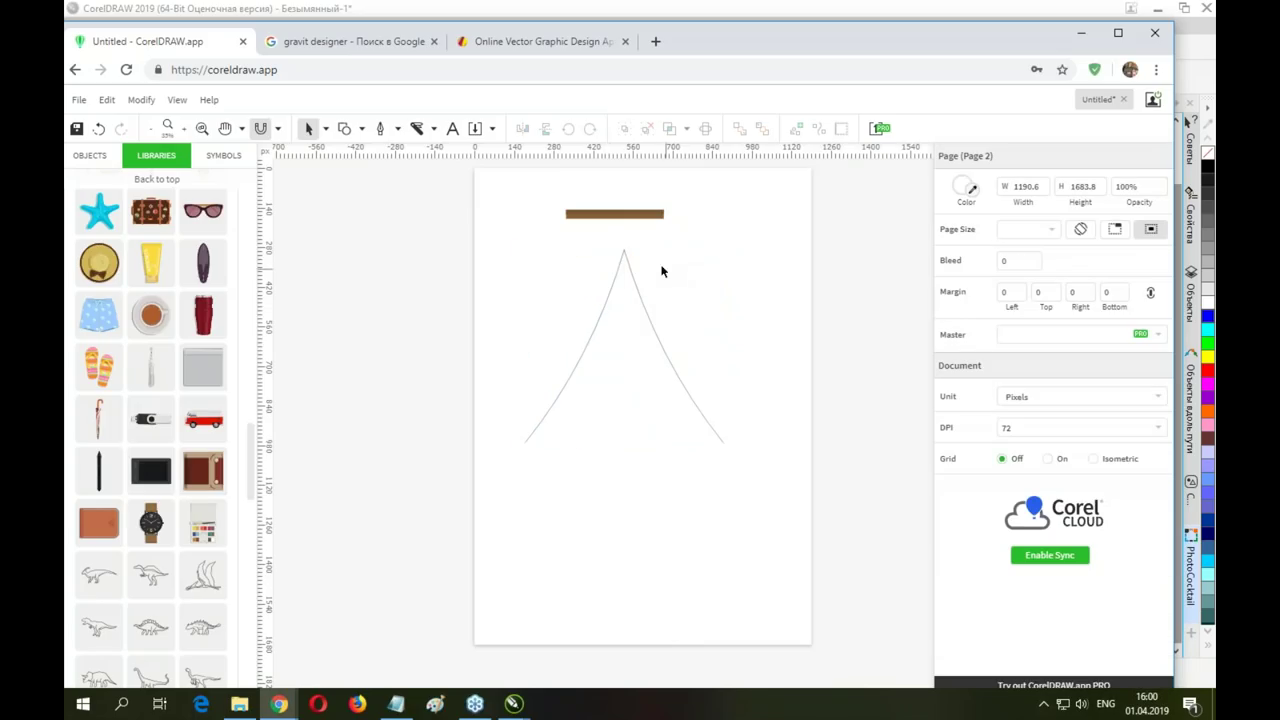
Select the shared peak nodes and weld the two curves into one shape
left_click(326, 130)
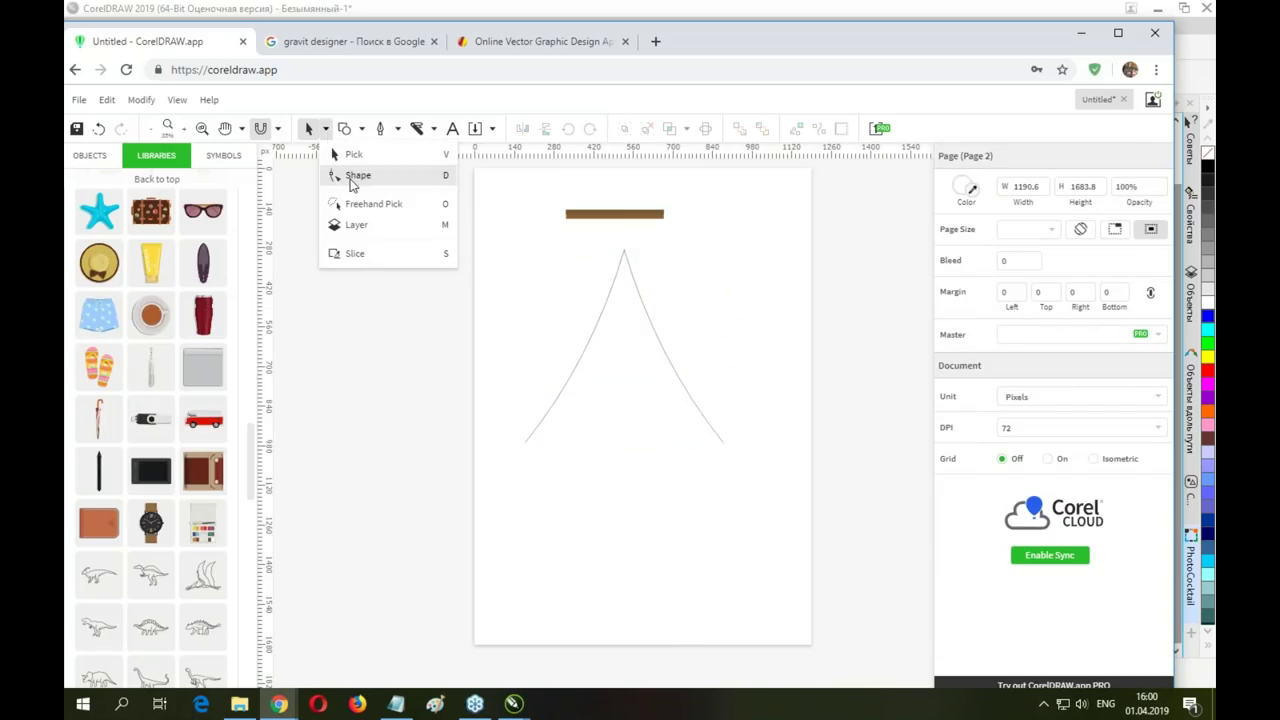
left_click(352, 176)
left_click_drag(613, 240, 652, 266)
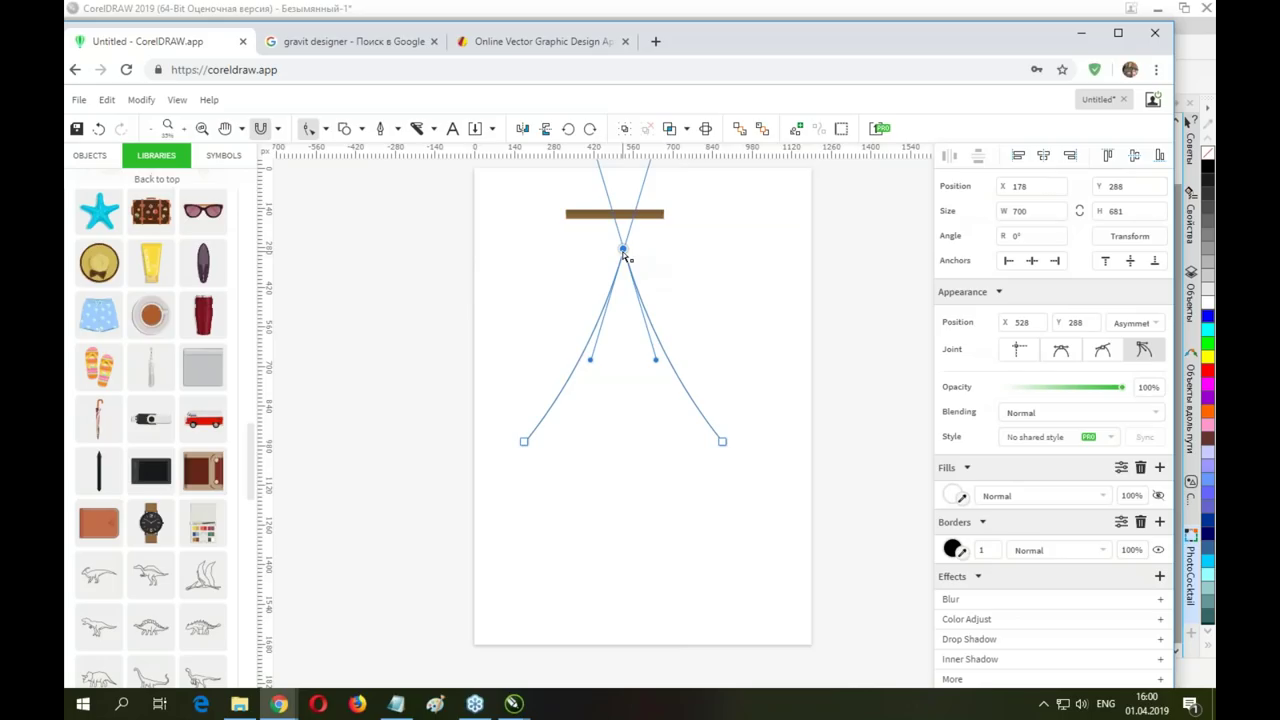
left_click(140, 100)
mouse_move(180, 358)
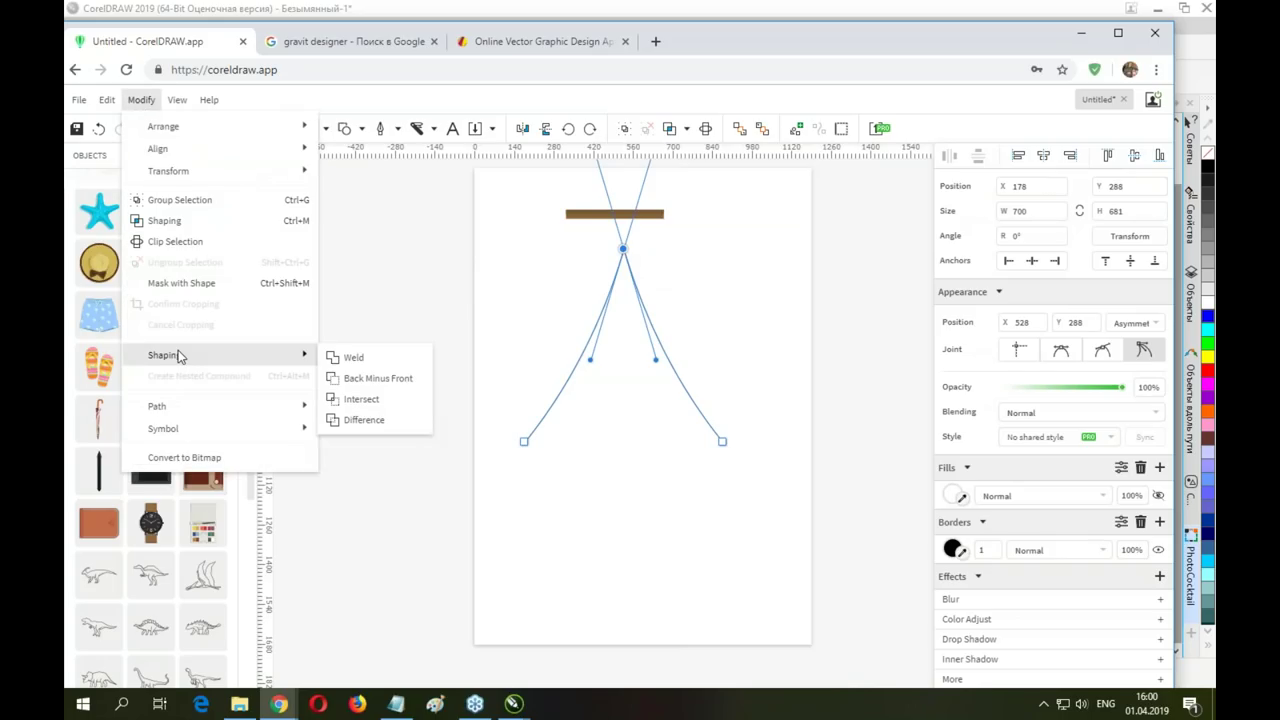
left_click(352, 357)
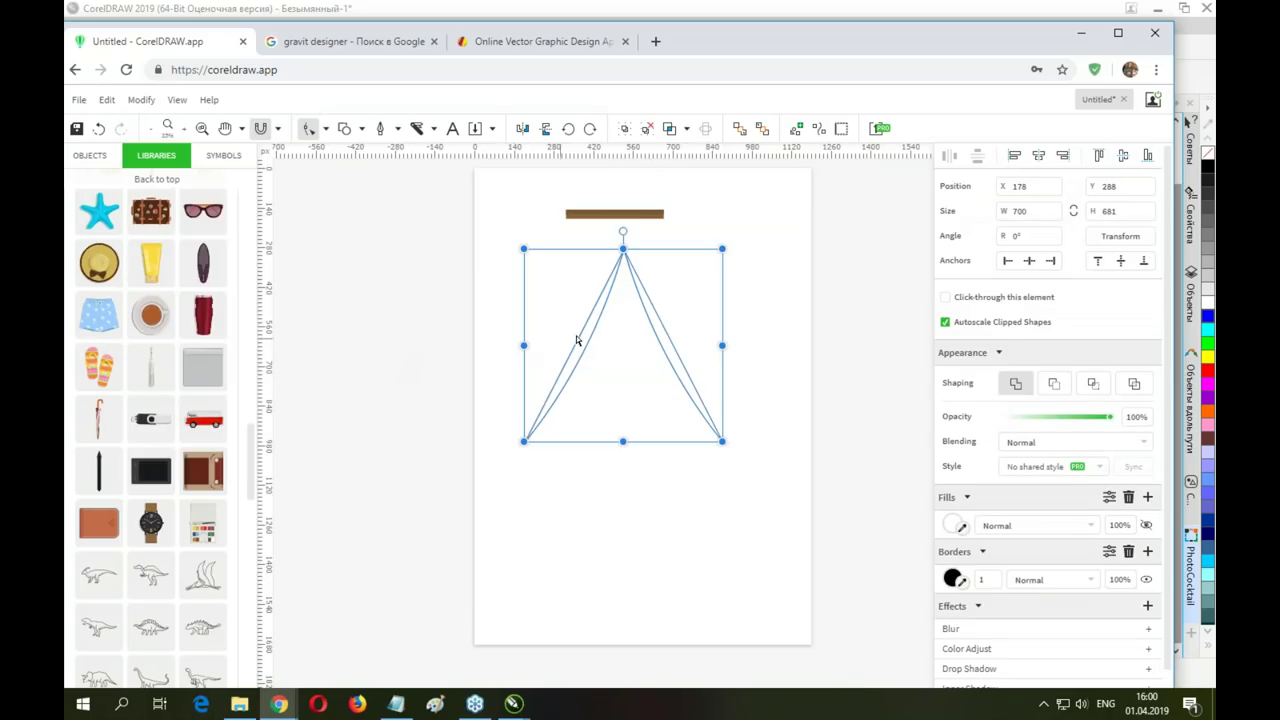
left_click(740, 297)
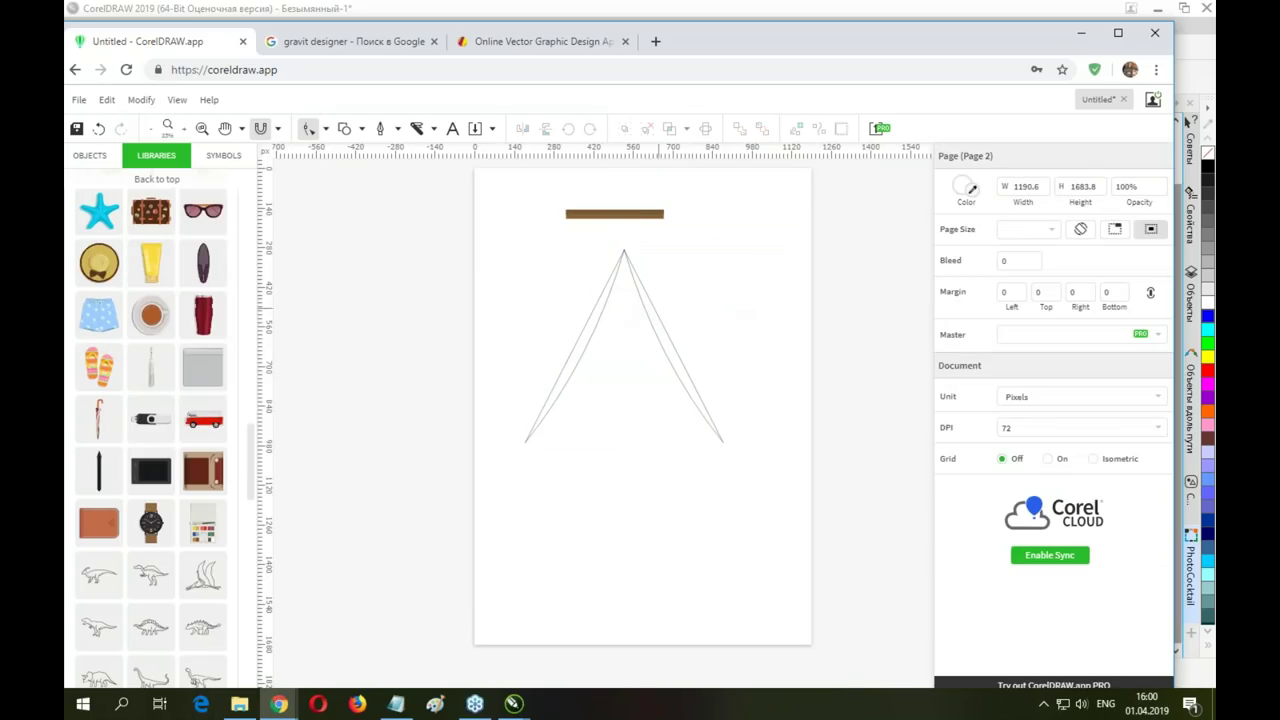
Drag the dodo illustration from the Libraries panel onto the page below the welded curve
left_click(686, 352)
left_click(753, 343)
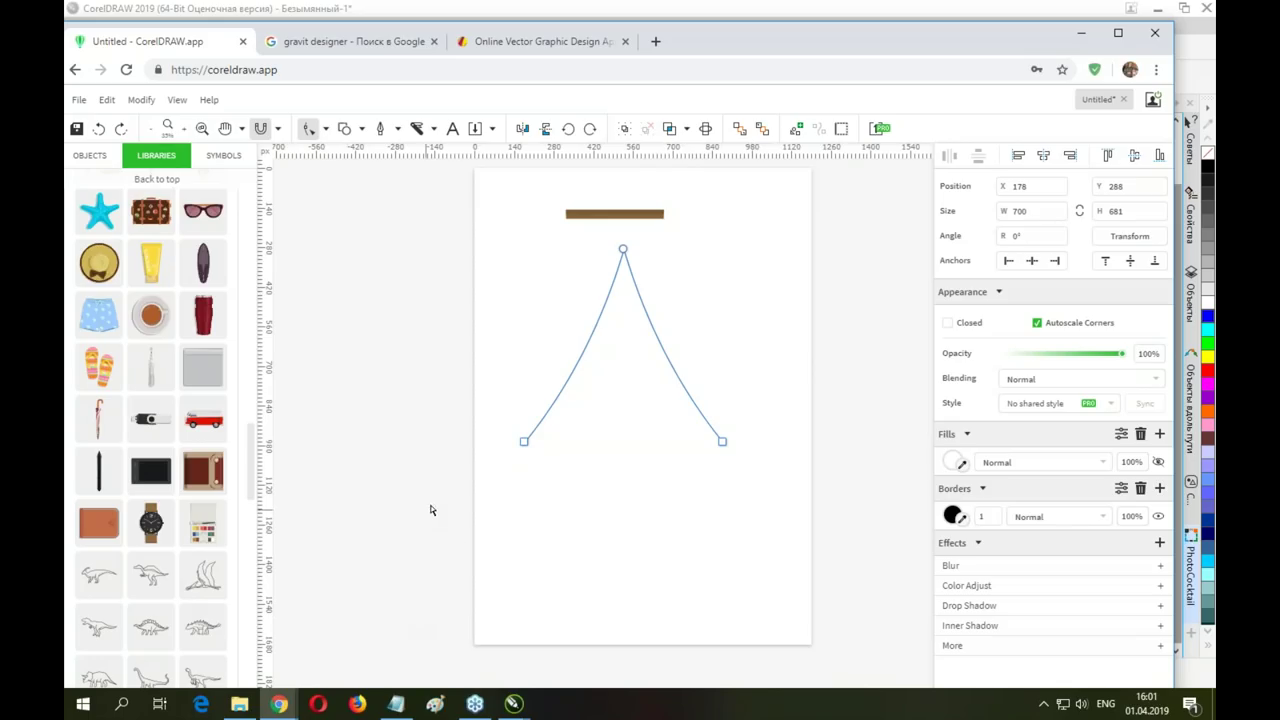
scroll(150, 420, "down", 1)
scroll(200, 420, "down", 12)
scroll(203, 470, "up", 5)
left_click_drag(98, 270, 634, 523)
Reselect the dodo and save the drawing as a .cdr CorelDRAW file
left_click(557, 488)
left_click(666, 523)
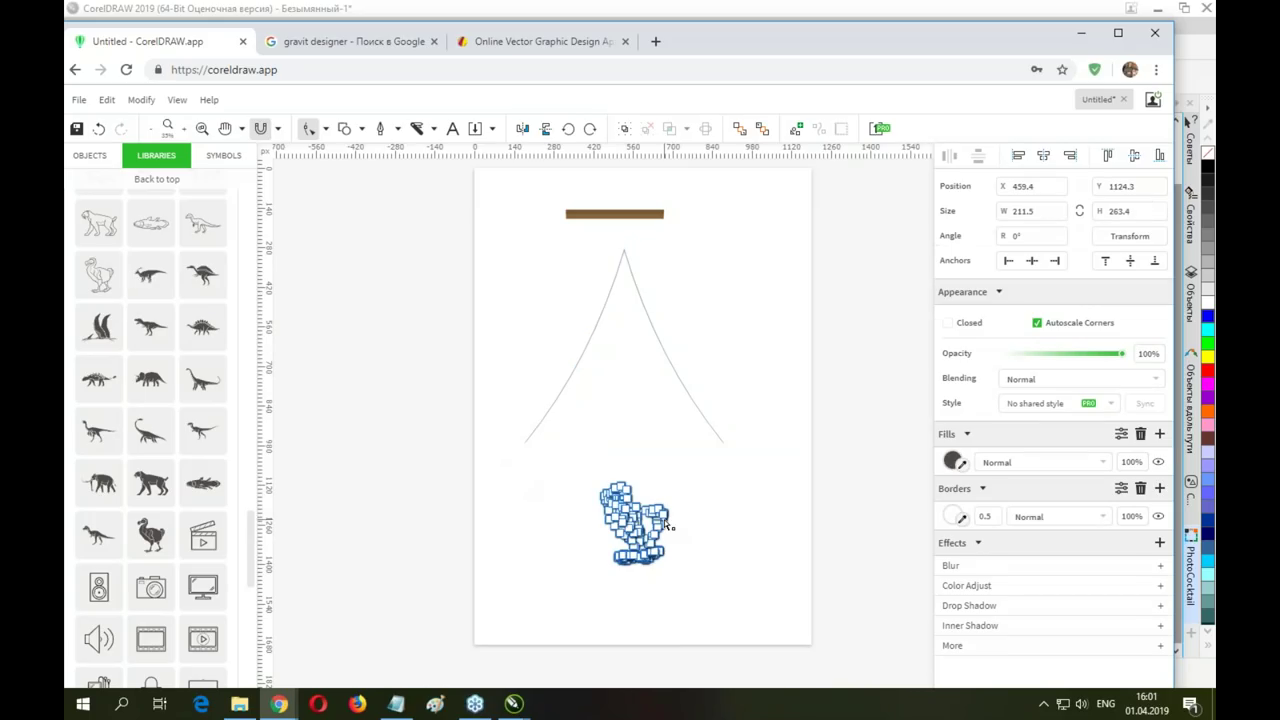
left_click(78, 100)
left_click(104, 267)
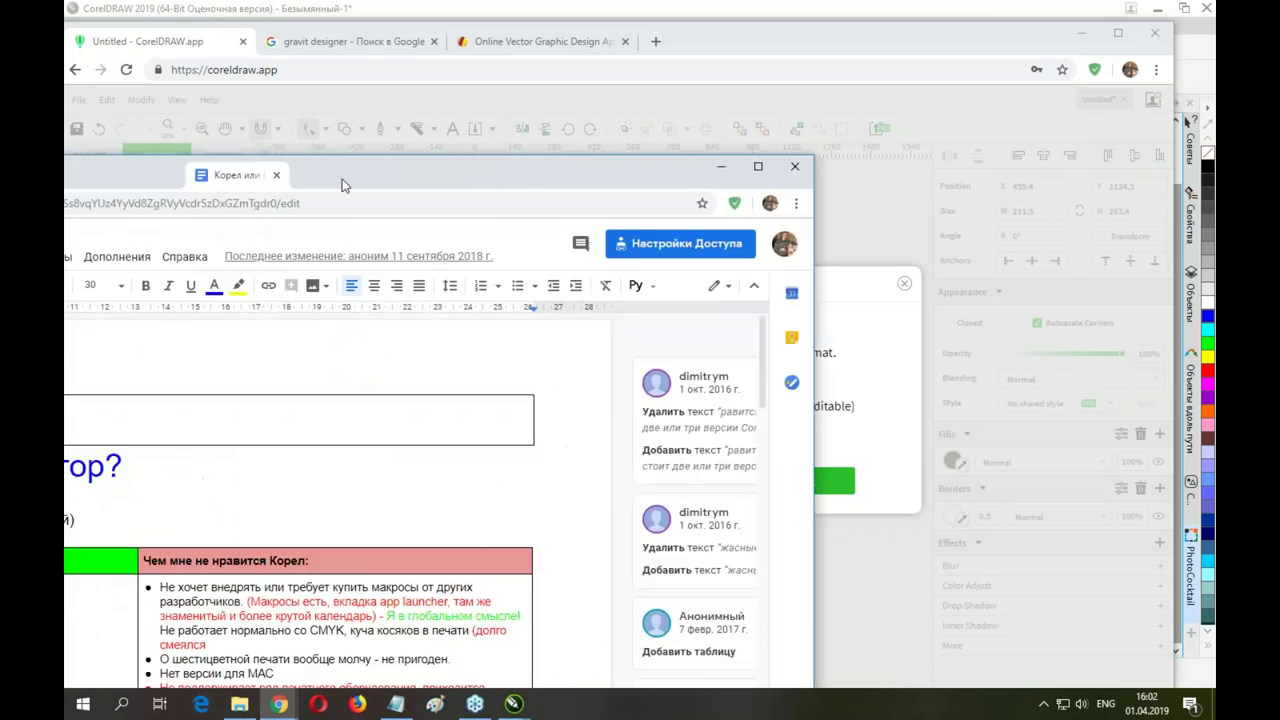
Dock the 'Корел или Иллюстратор' Google Docs window as a Chrome tab and scroll to its table
left_click_drag(271, 177, 706, 48)
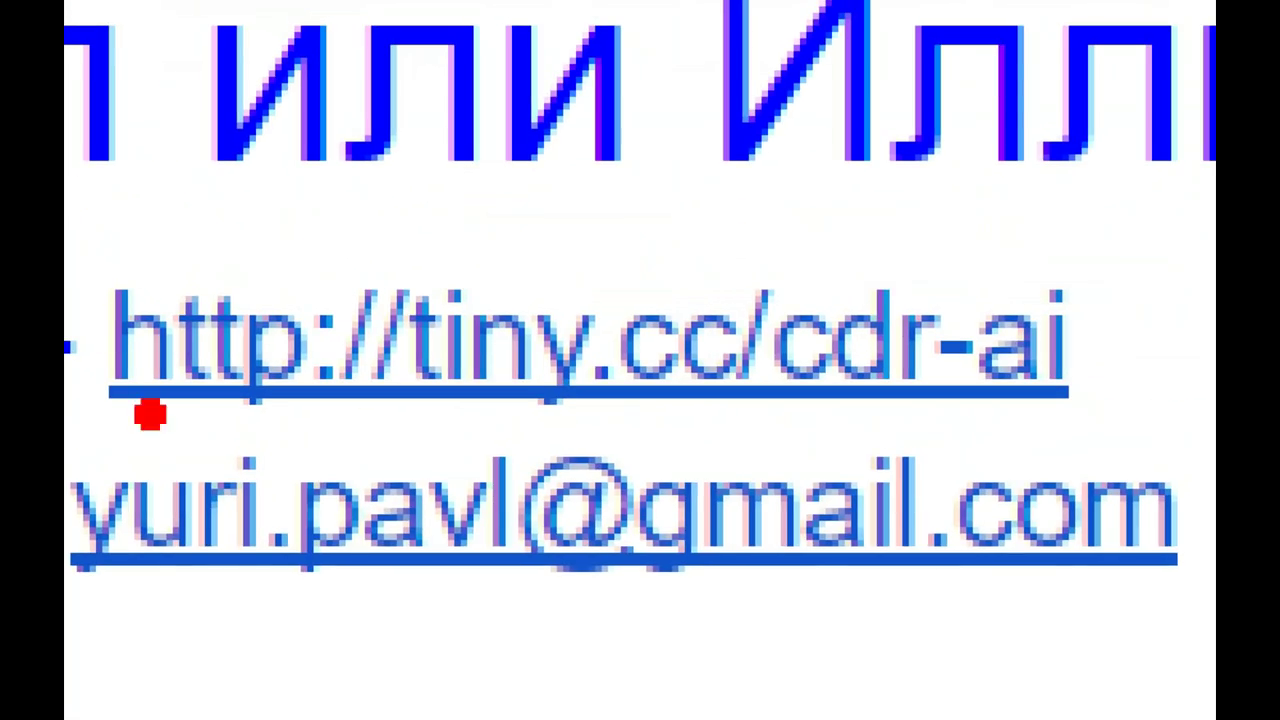
left_click_drag(77, 222, 1200, 436)
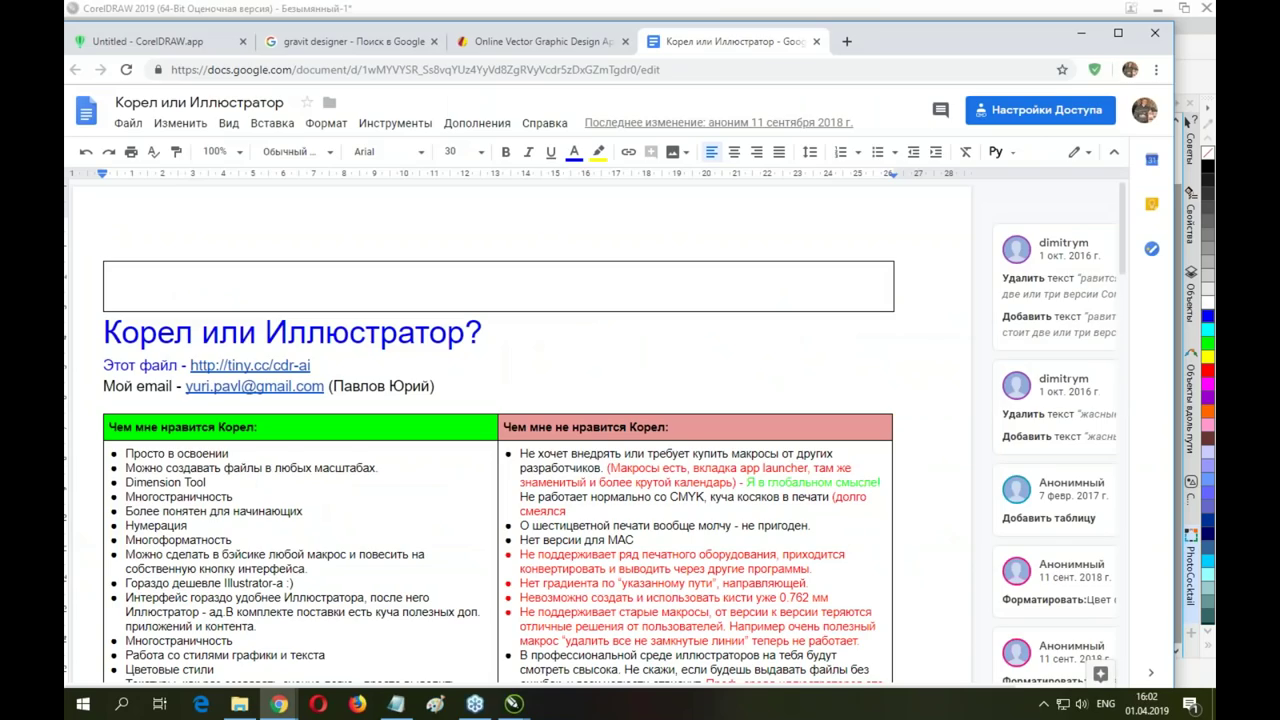
scroll(628, 434, "down", 3)
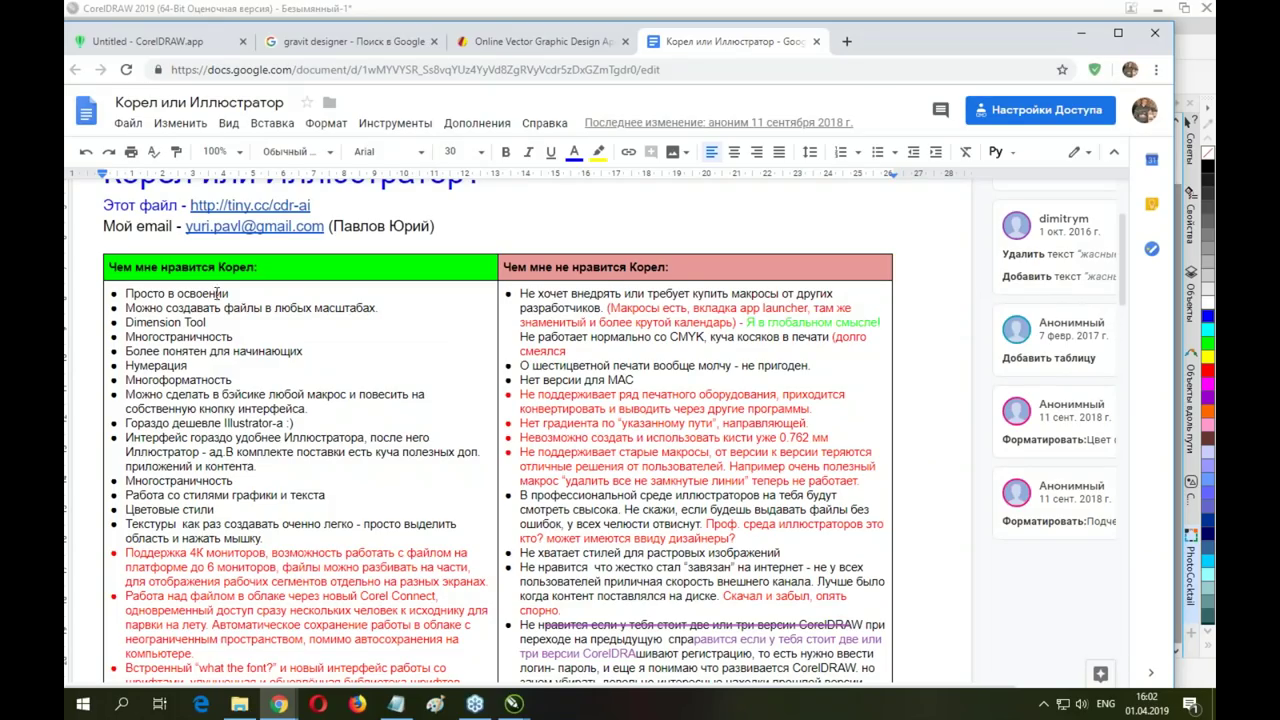
scroll(737, 296, "down", 10)
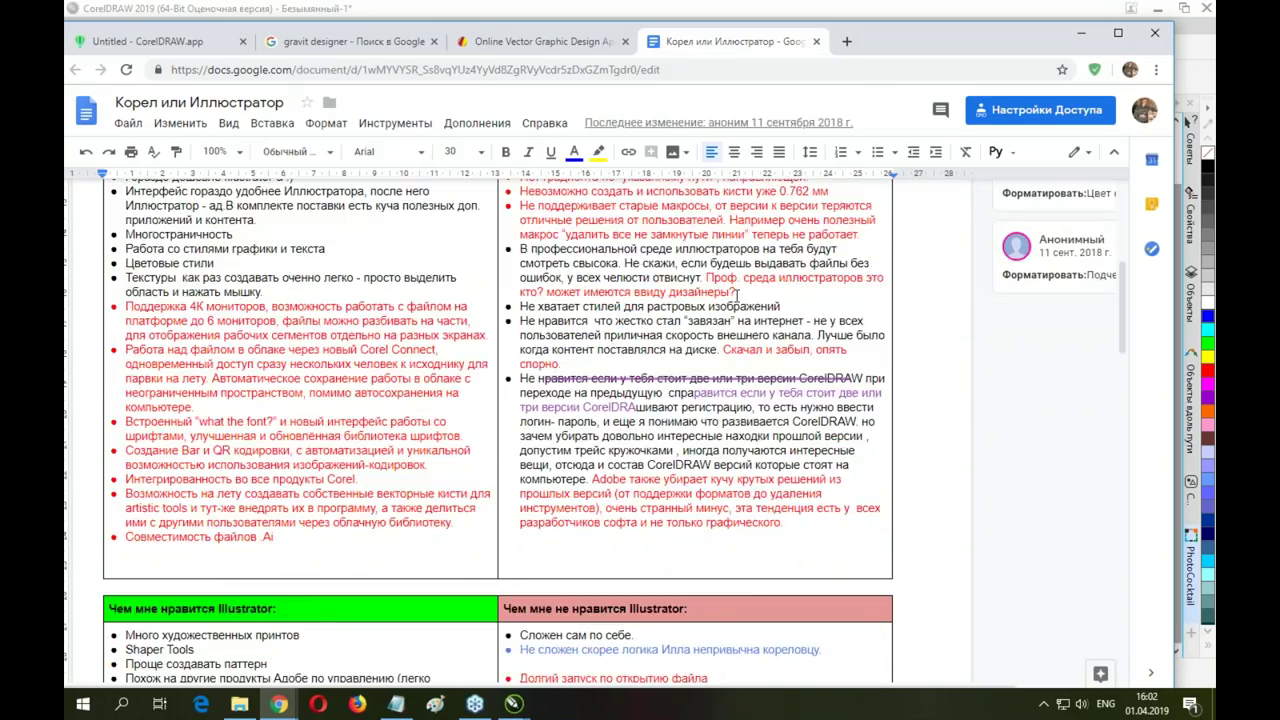
scroll(280, 250, "up", 2)
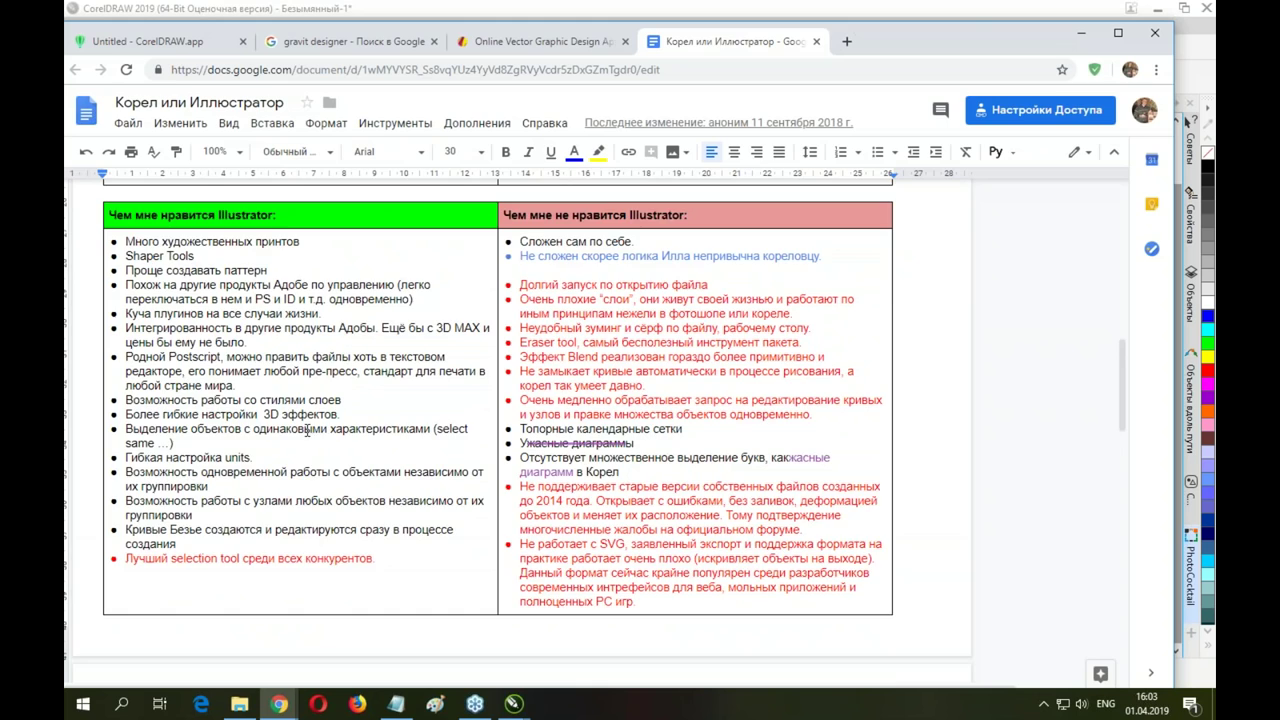
scroll(344, 458, "down", 2)
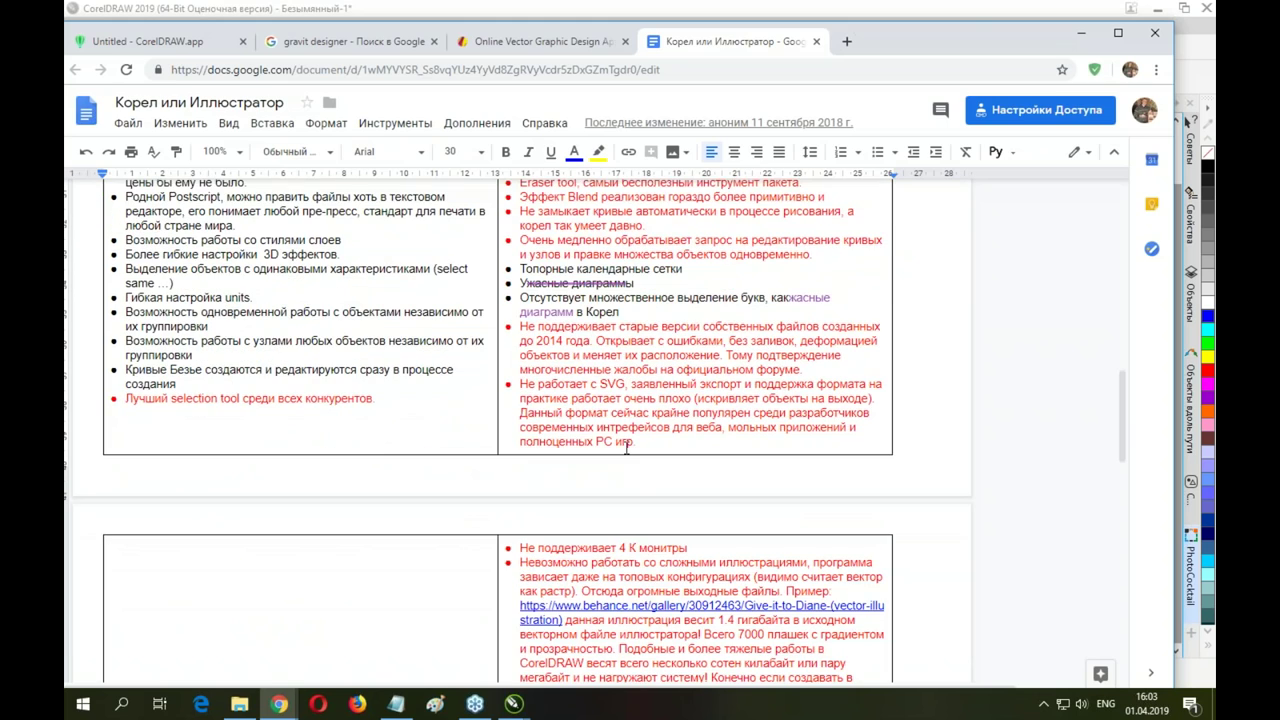
scroll(637, 446, "up", 15)
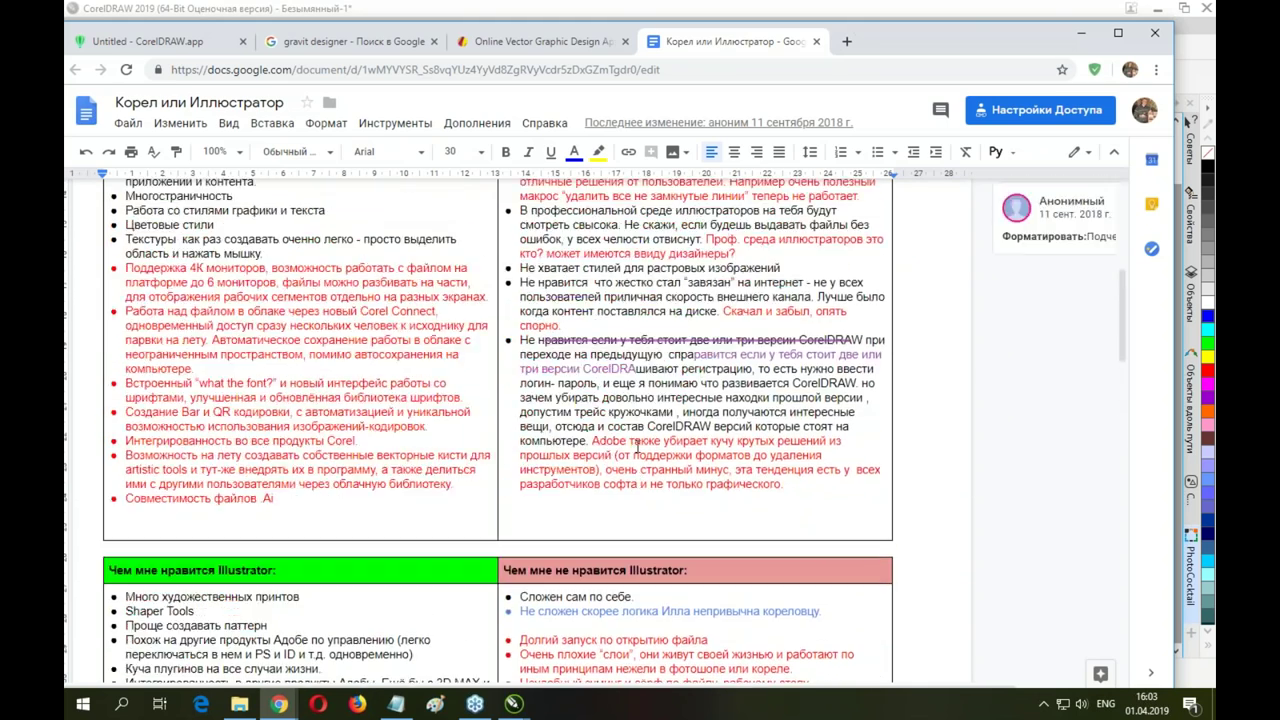
scroll(180, 448, "down", 1)
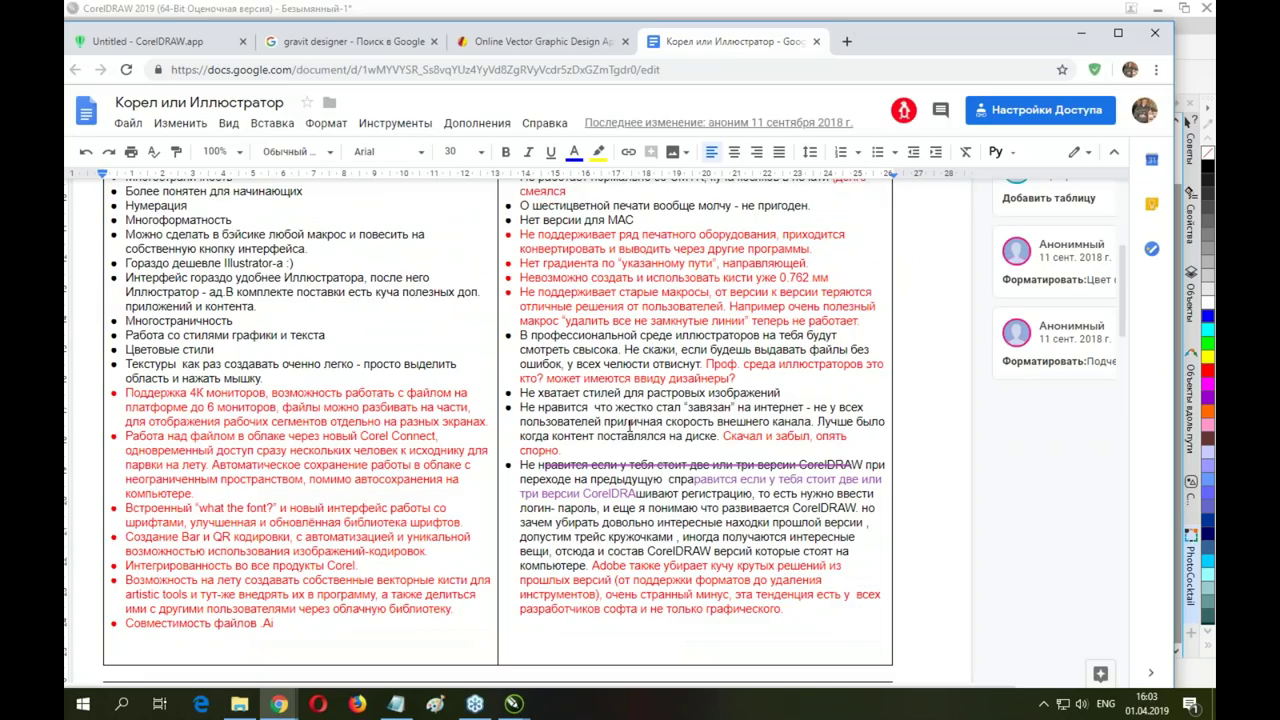
scroll(629, 428, "up", 1)
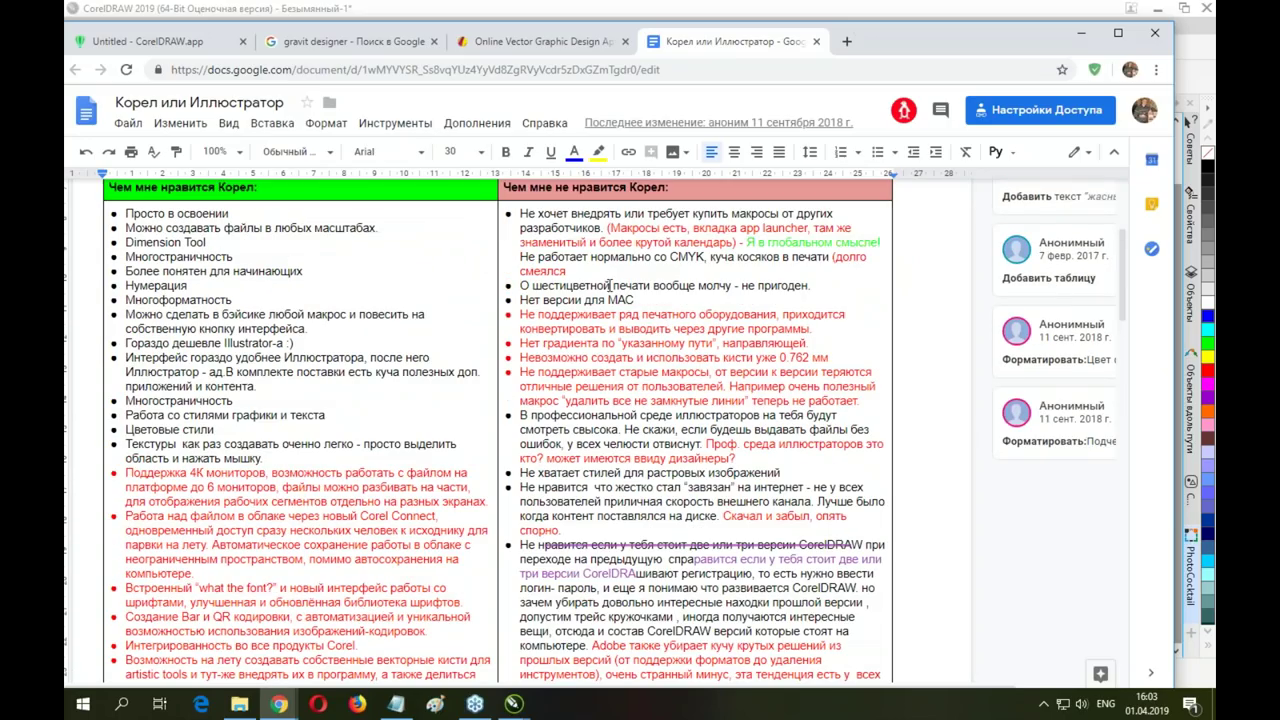